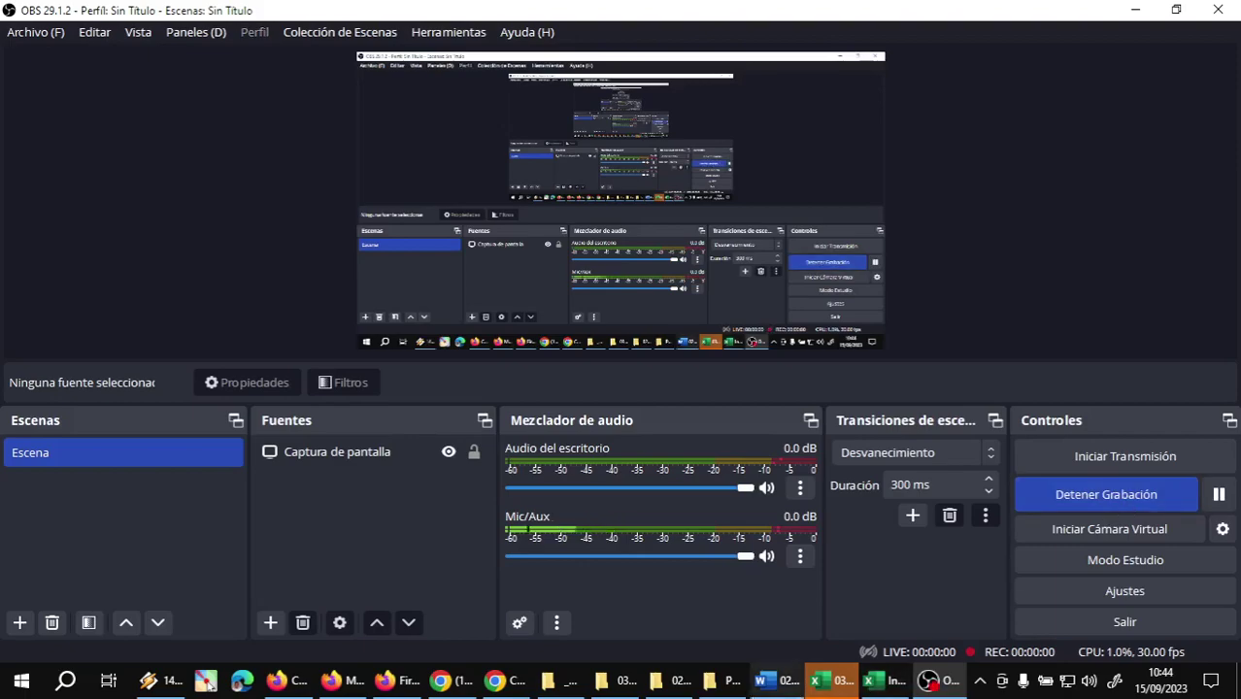
# Start the recording and highlight the objective 'Utilizar formato de celdas' in the Word lesson document
pyautogui.click(772, 680)
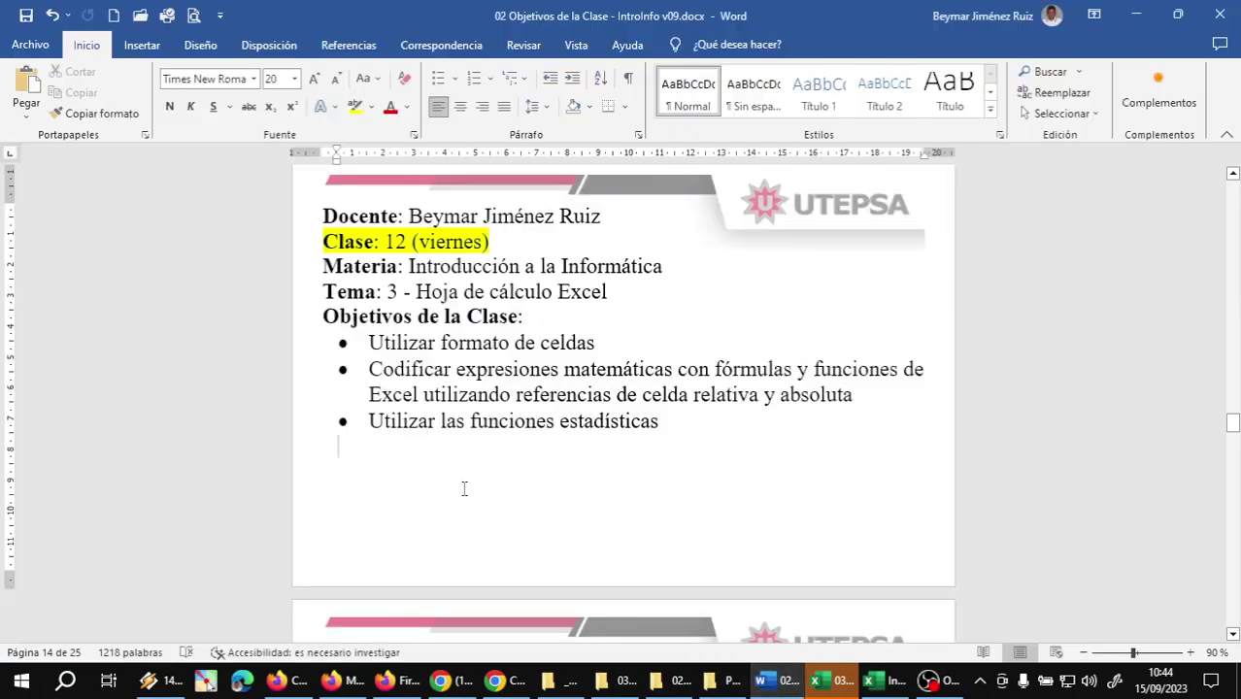
pyautogui.click(295, 352)
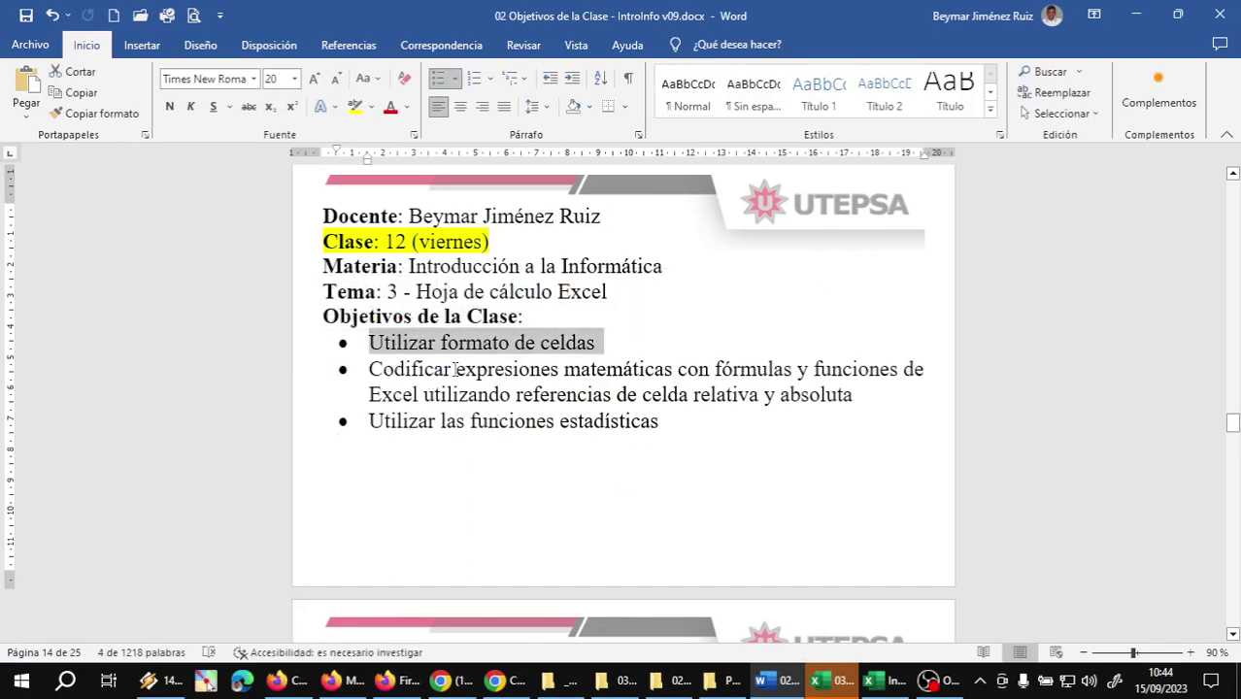
pyautogui.click(368, 338)
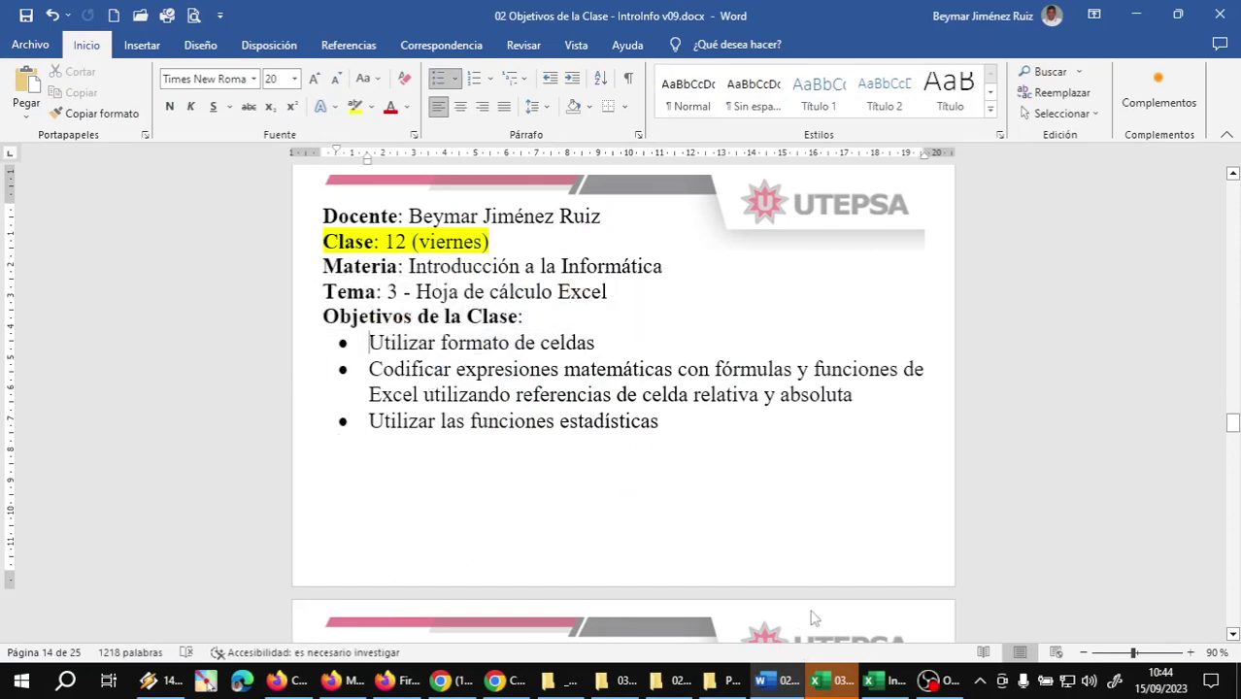
# Glance at the grades workbook, then return to the class objectives document
pyautogui.moveTo(881, 688)
pyautogui.click(956, 607)
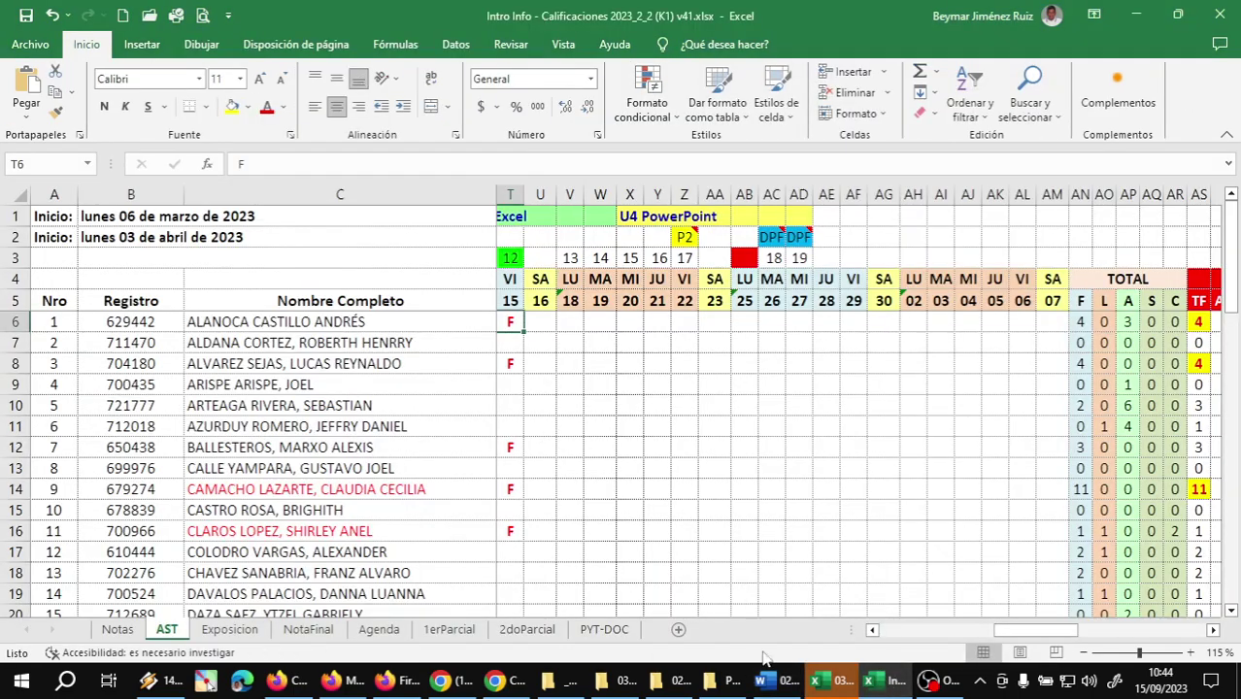
pyautogui.hotkey('alt', 'Tab')
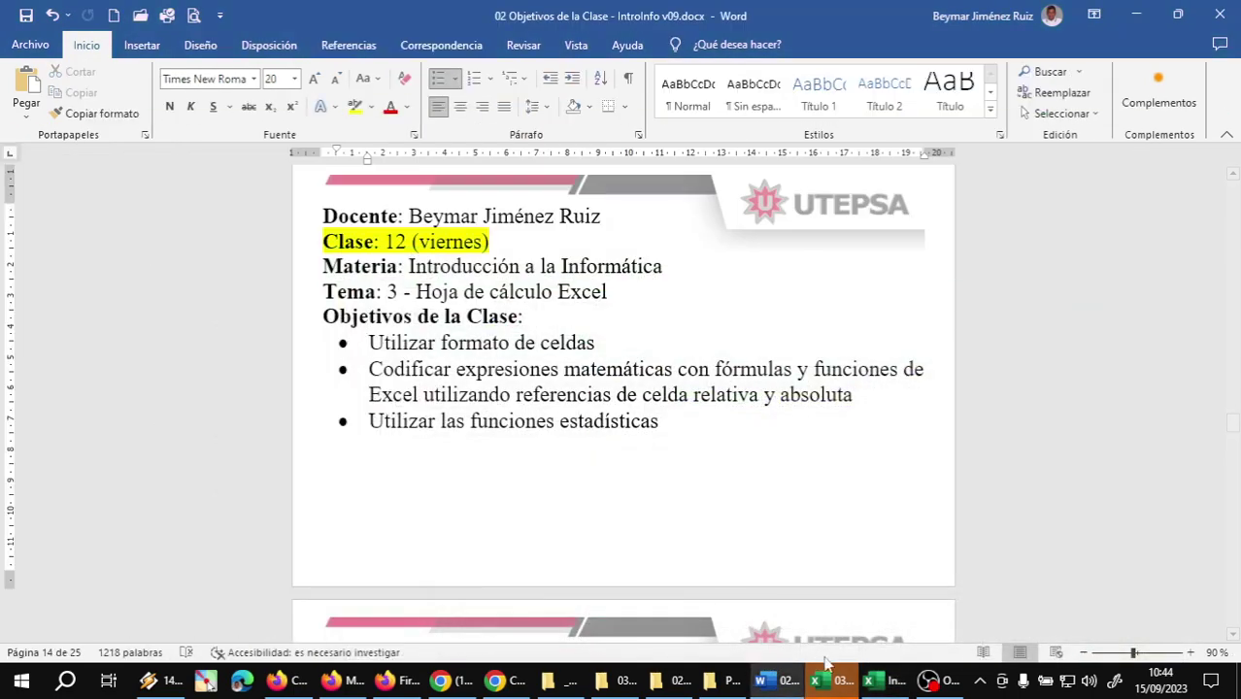
# Switch to the '03.01 Cálculo del IMC' workbook and highlight student numbers 1–15 and the header row
pyautogui.moveTo(841, 686)
pyautogui.click(748, 602)
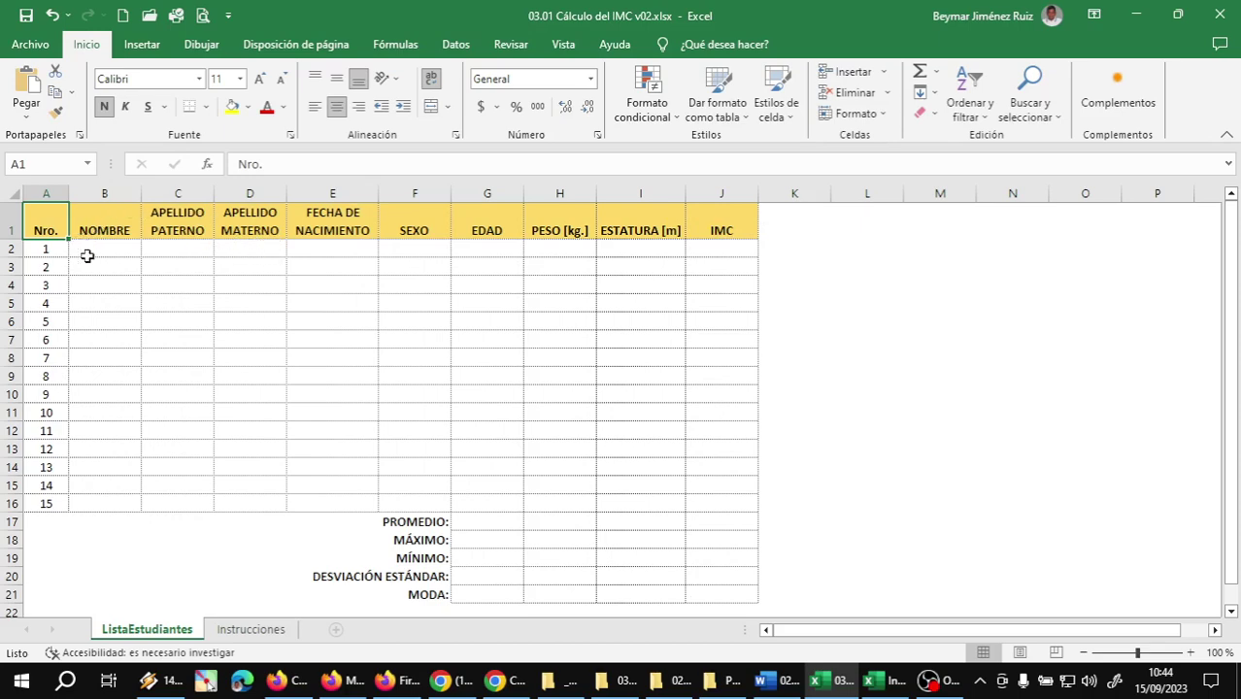
pyautogui.moveTo(37, 251); pyautogui.dragTo(41, 504)
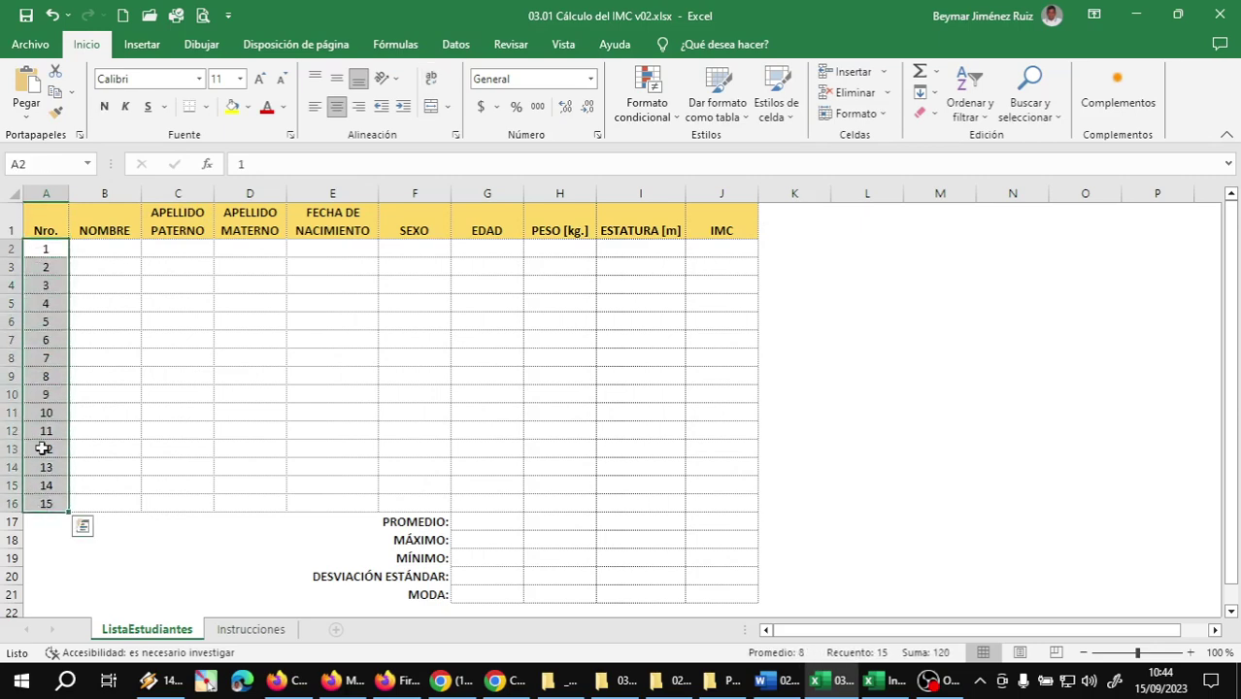
pyautogui.click(50, 220)
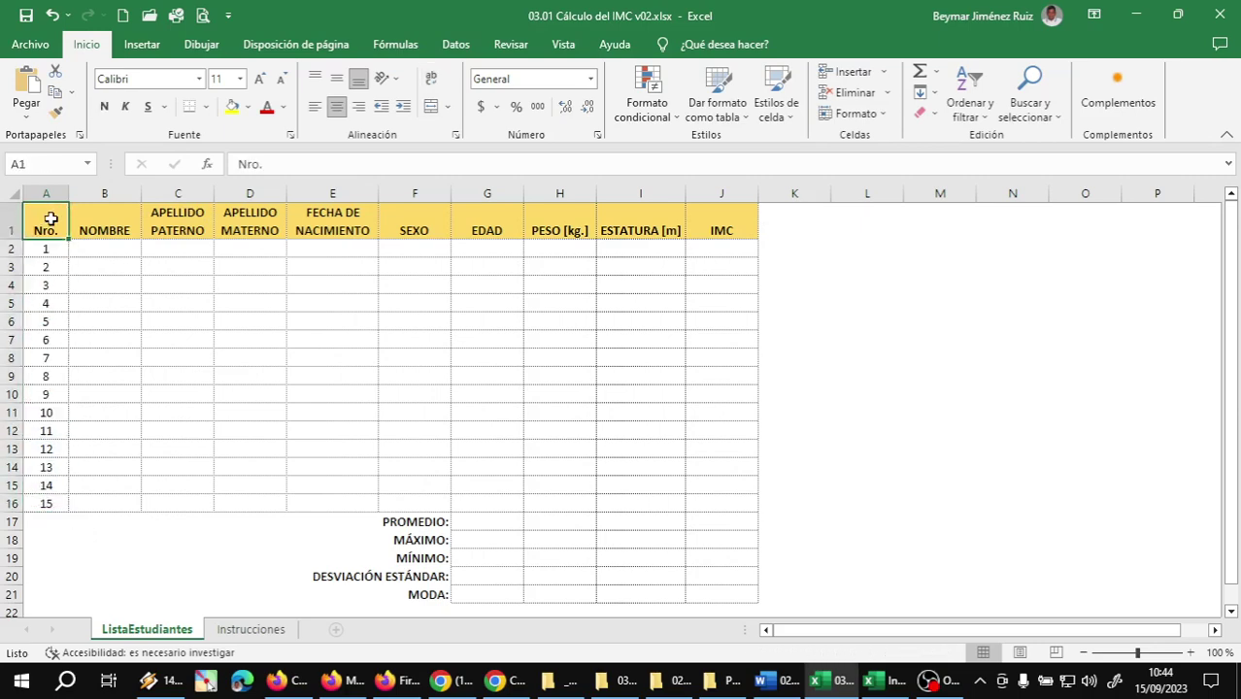
pyautogui.moveTo(51, 219); pyautogui.dragTo(698, 222)
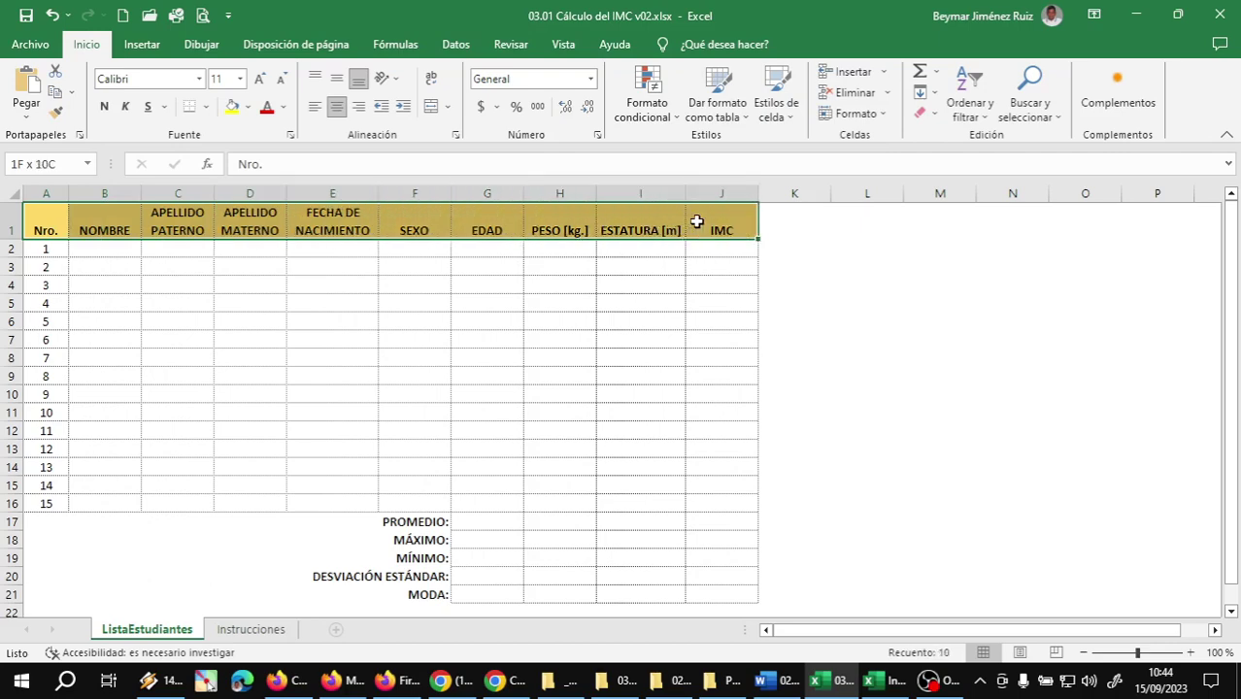
# Review the table headers and the PROMEDIO, MÁXIMO, MÍNIMO, DESVIACIÓN ESTÁNDAR and MODA summary rows
pyautogui.click(341, 227)
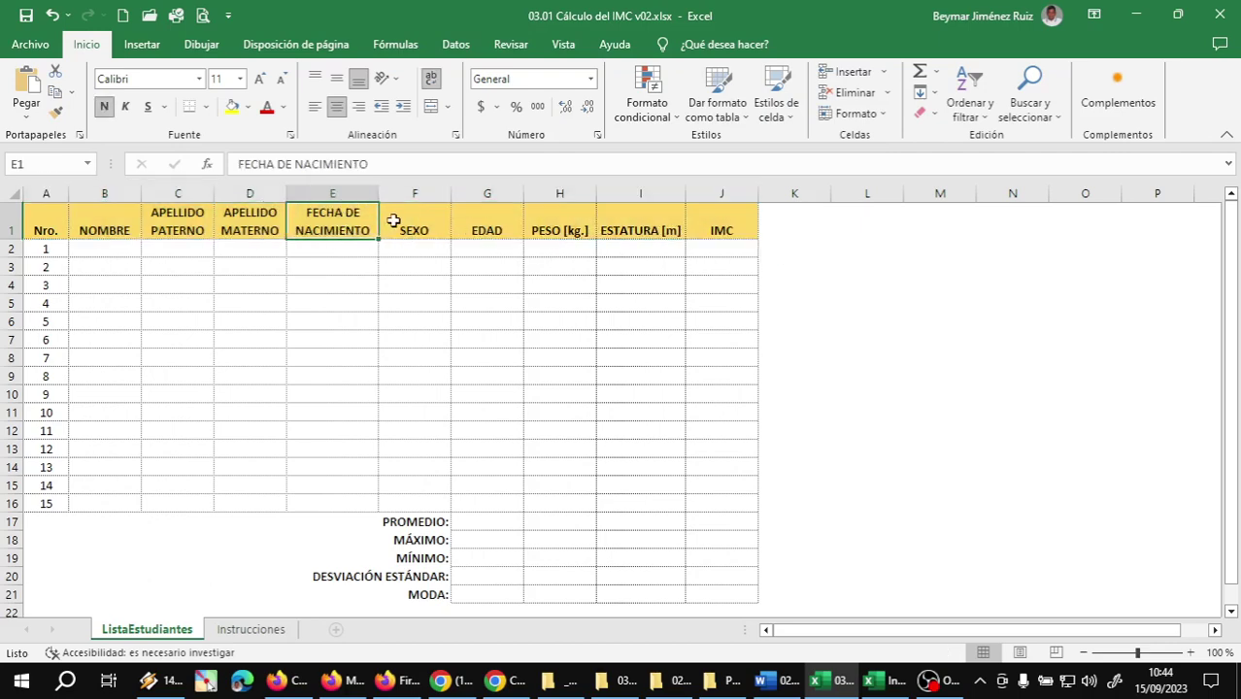
pyautogui.click(389, 222)
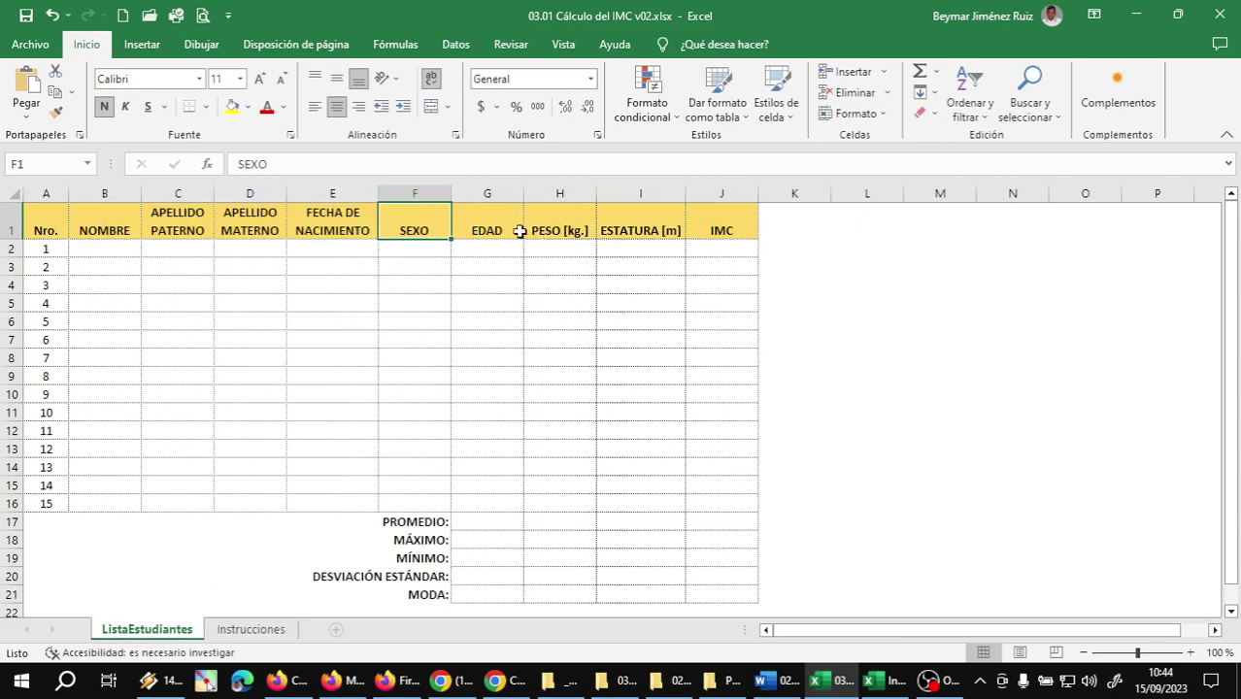
pyautogui.moveTo(58, 221)
pyautogui.mouseDown()
pyautogui.moveTo(582, 434)
pyautogui.moveTo(702, 595)
pyautogui.mouseUp()
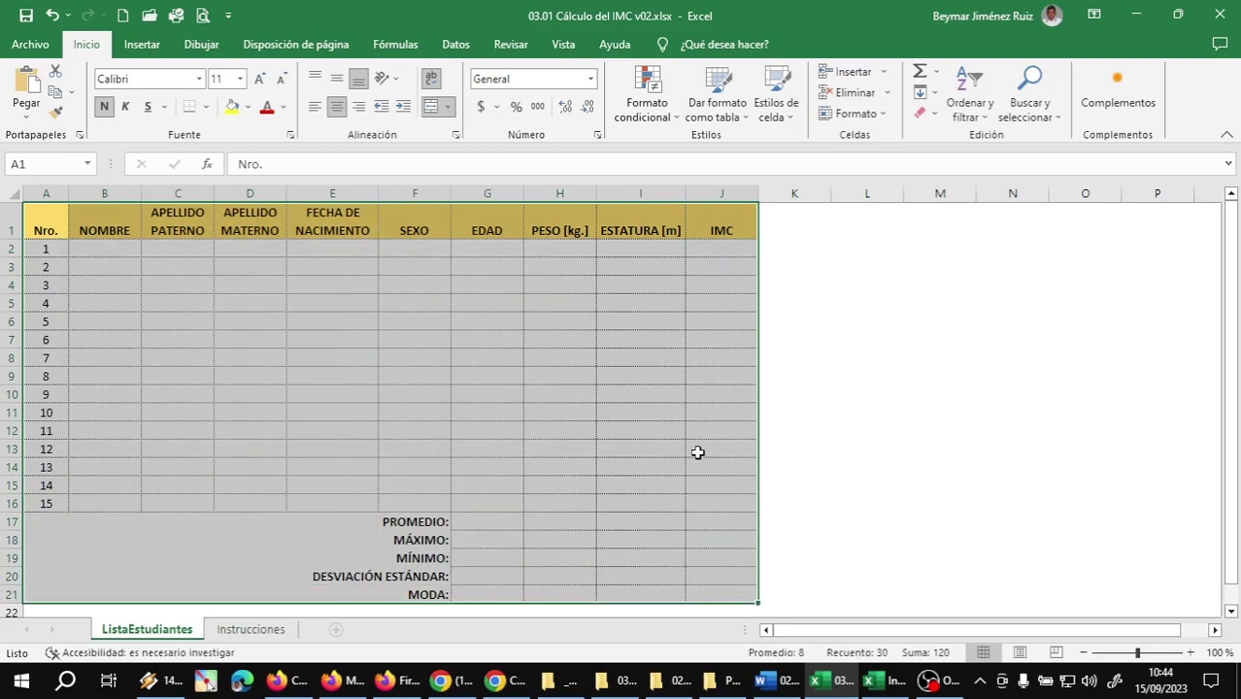
pyautogui.click(484, 526)
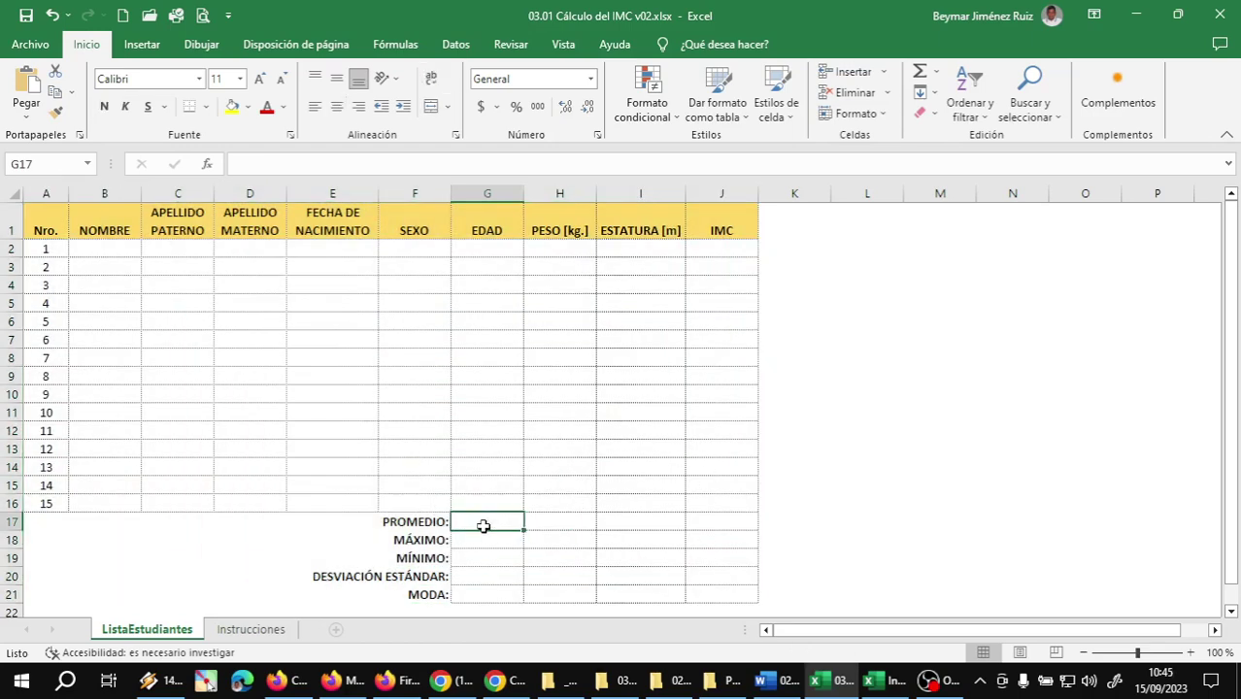
pyautogui.click(397, 525)
pyautogui.click(397, 541)
pyautogui.click(397, 560)
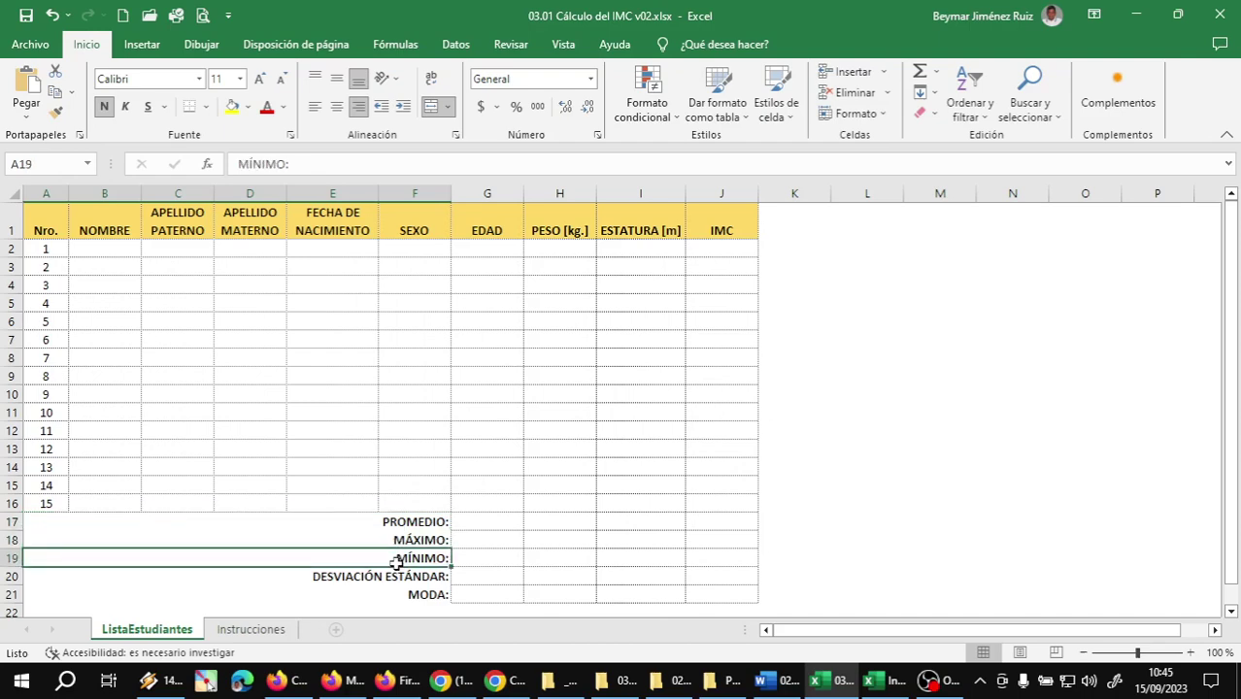
pyautogui.click(397, 576)
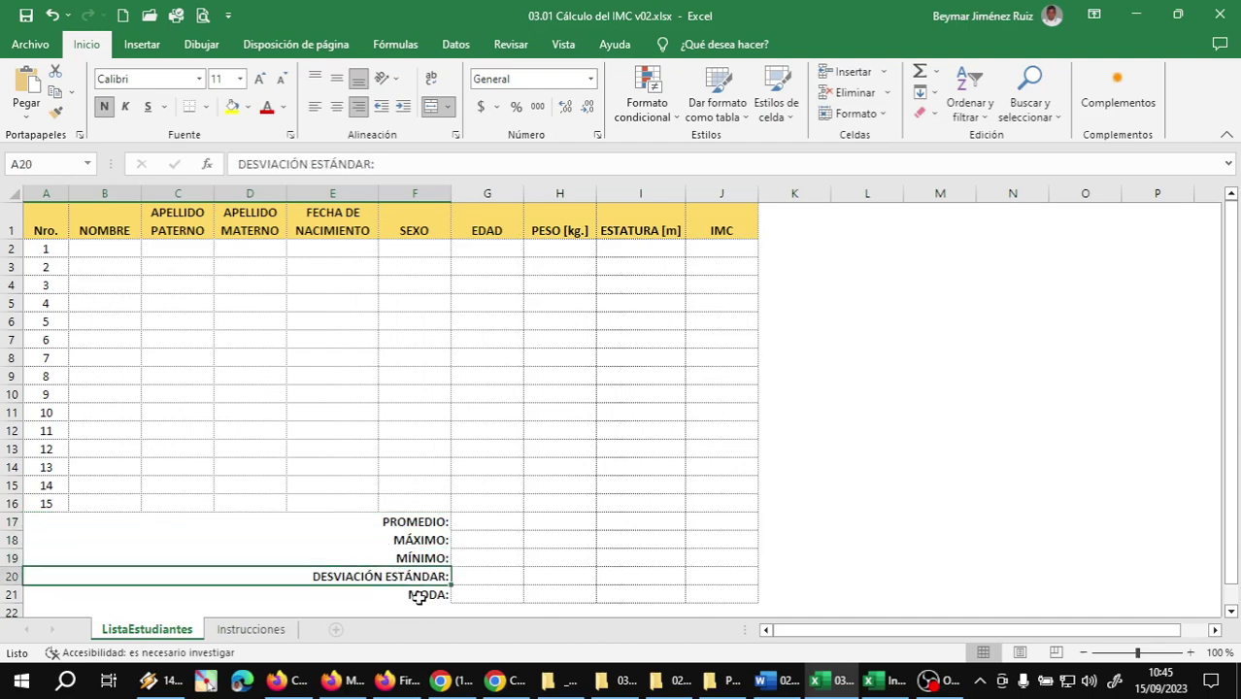
pyautogui.click(417, 597)
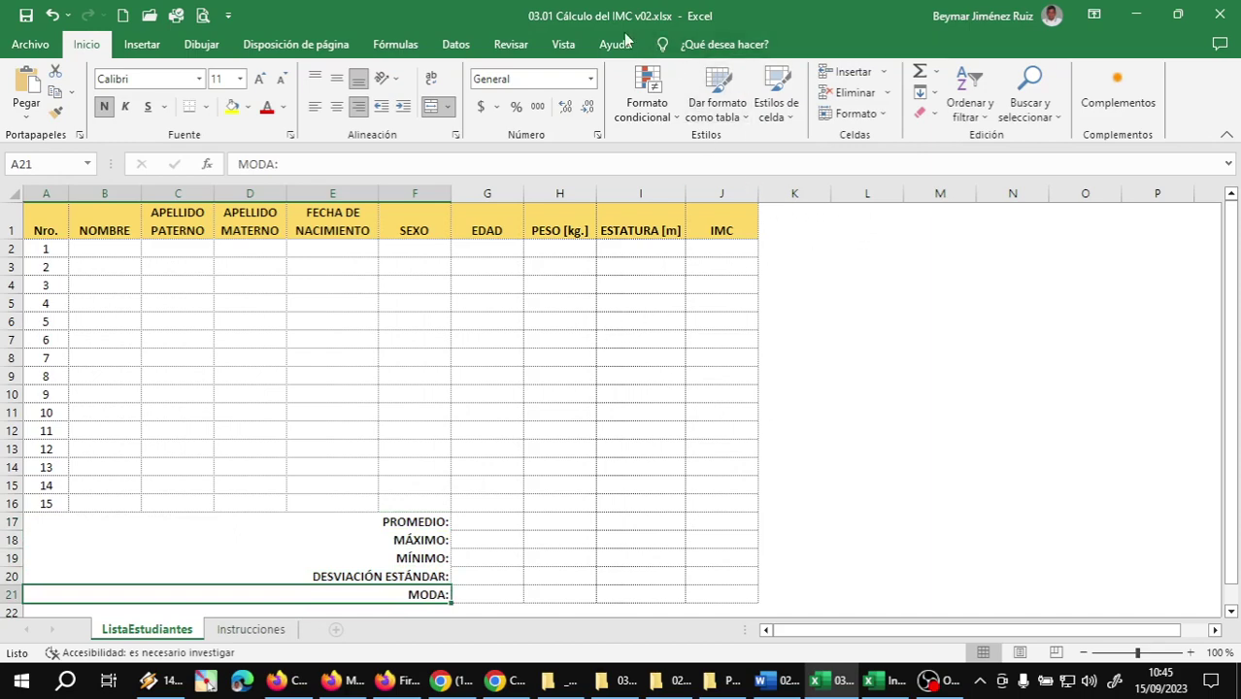
# Turn sheet gridlines on and off again, then return to cell A1
pyautogui.click(563, 44)
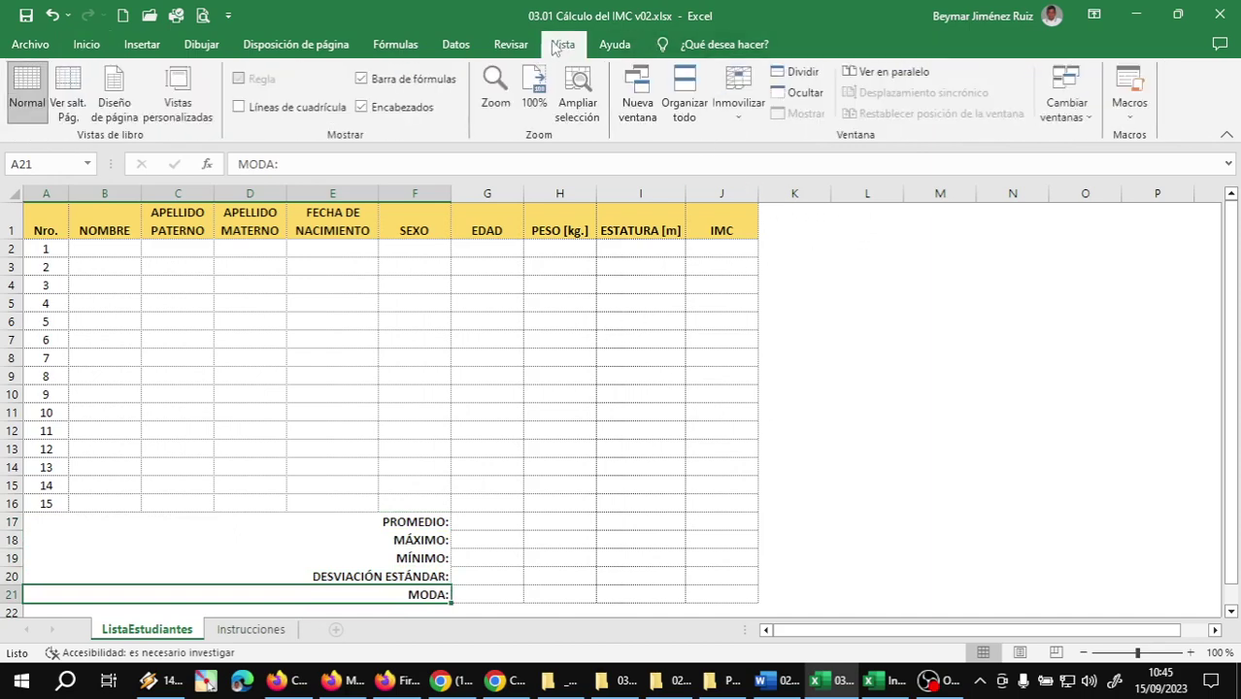
pyautogui.click(238, 107)
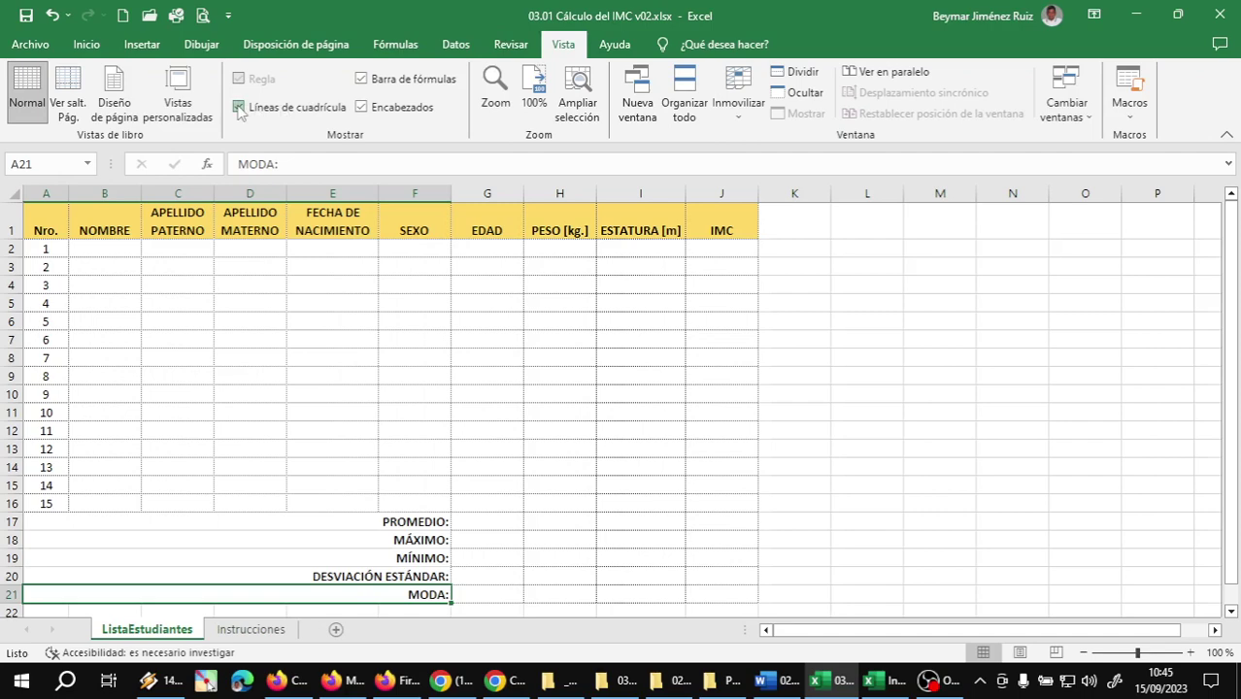
pyautogui.click(238, 107)
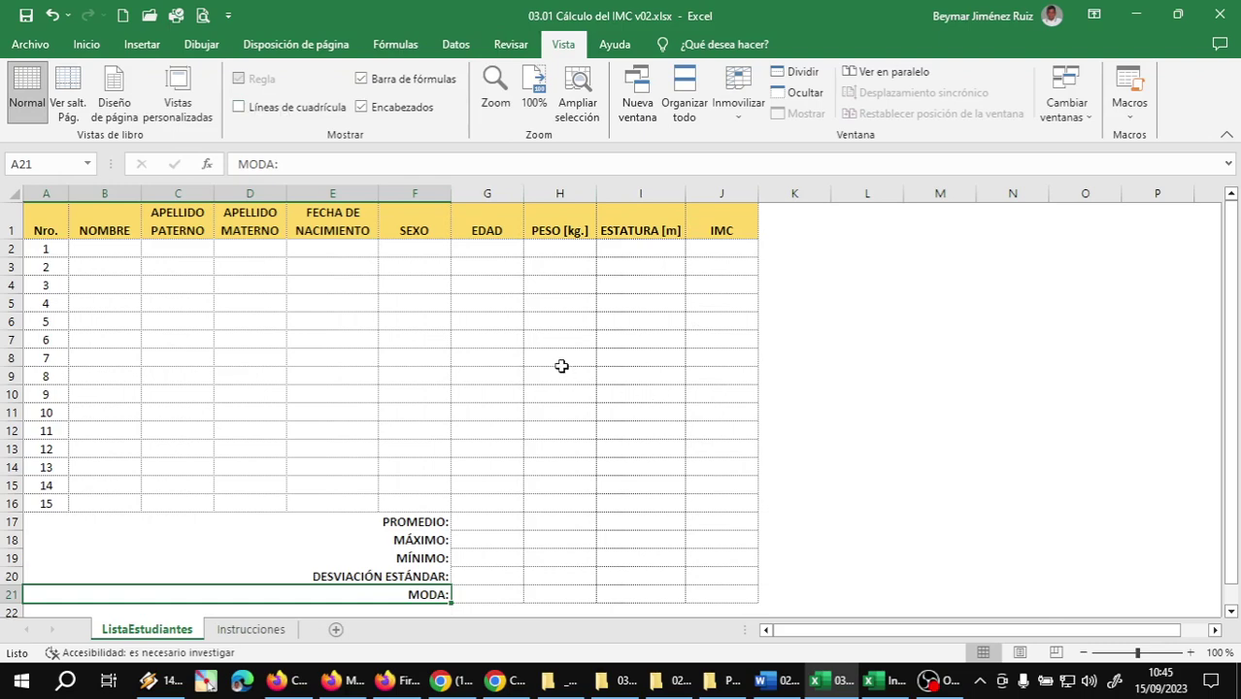
pyautogui.hotkey('ctrl', 'Home')
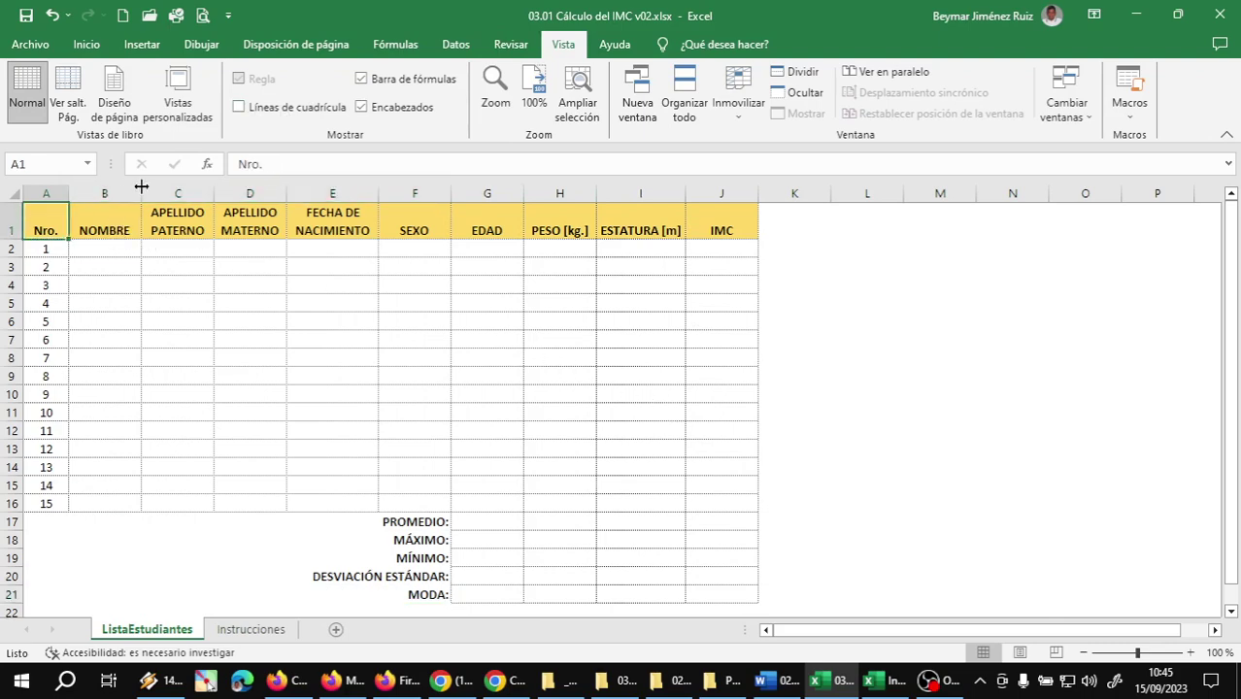
# Widen column B, then walk through the first row's entry cells from NOMBRE to ESTATURA [m]
pyautogui.moveTo(141, 186); pyautogui.dragTo(149, 187)
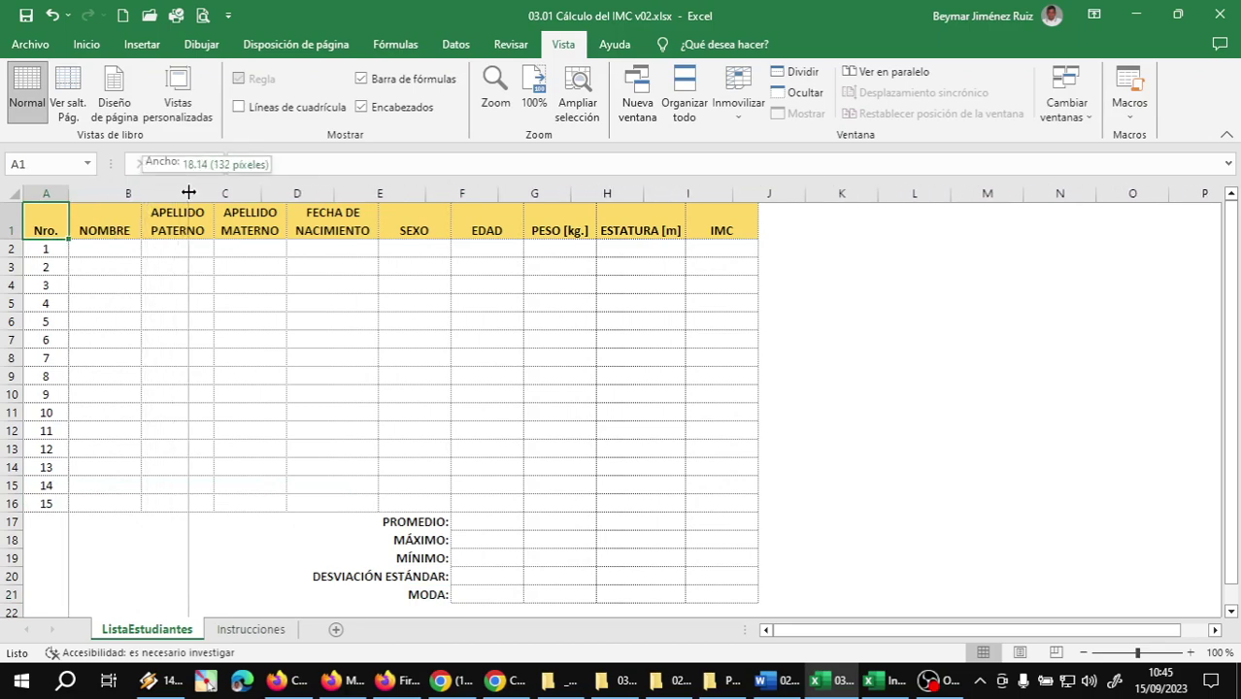
pyautogui.moveTo(150, 187); pyautogui.dragTo(248, 193)
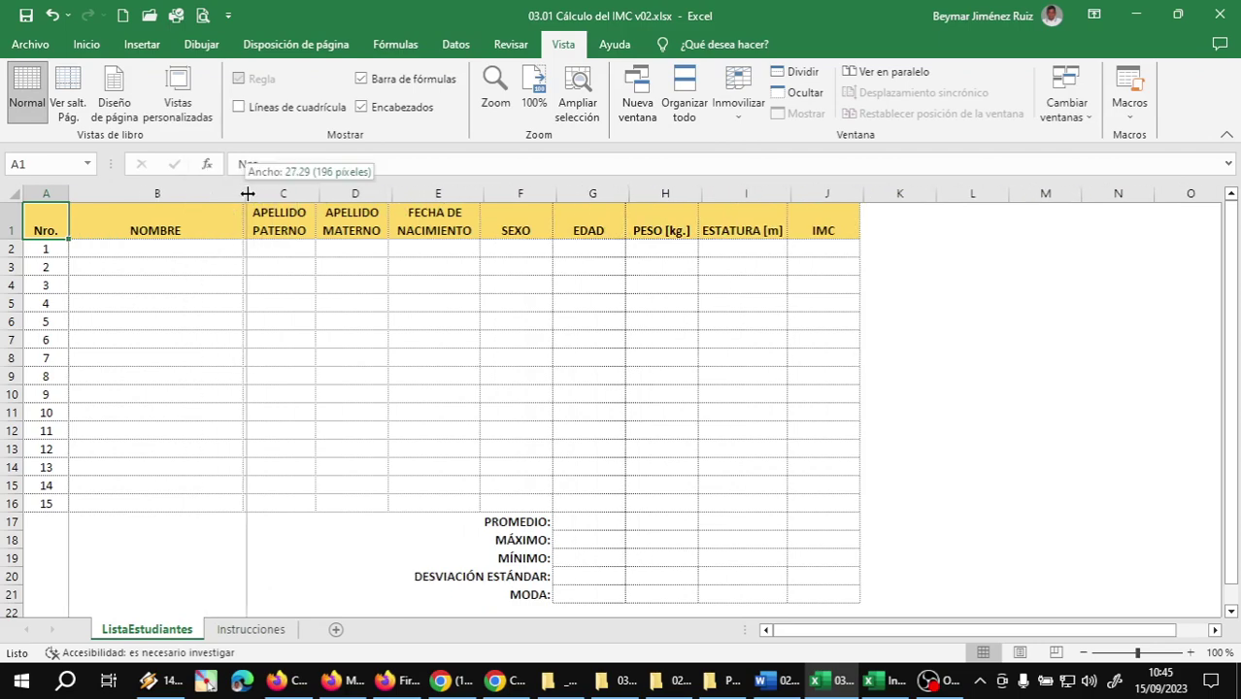
pyautogui.click(226, 253)
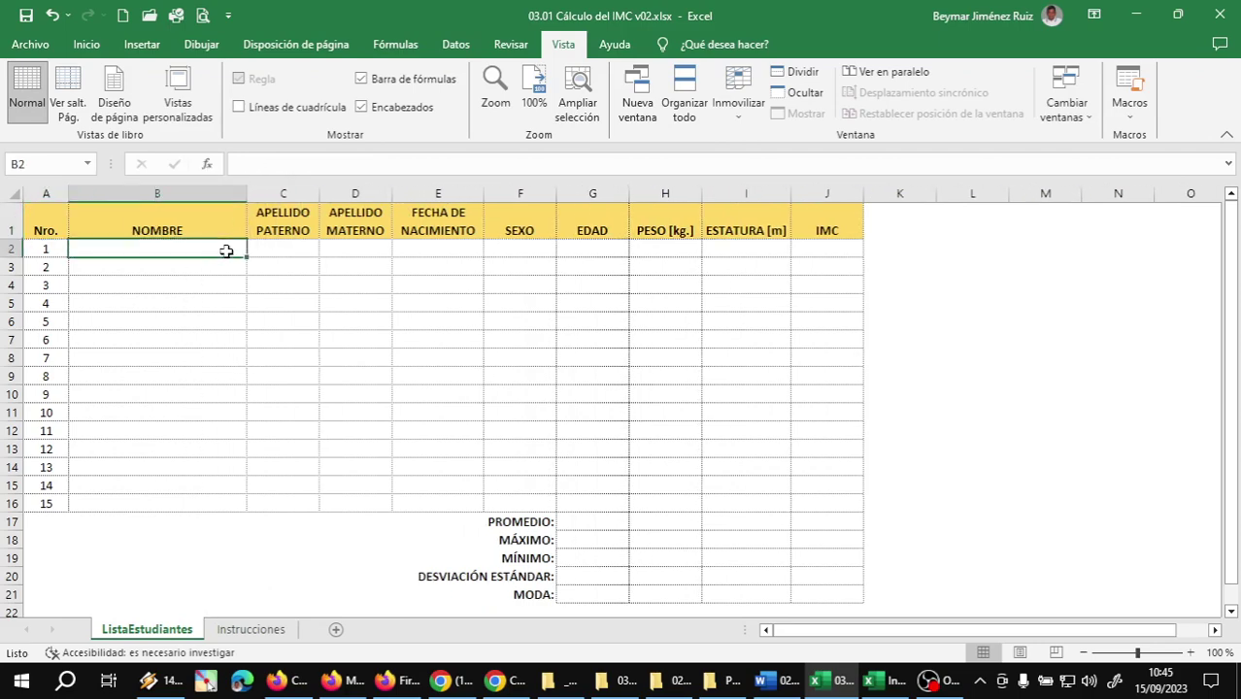
pyautogui.click(275, 247)
pyautogui.click(354, 246)
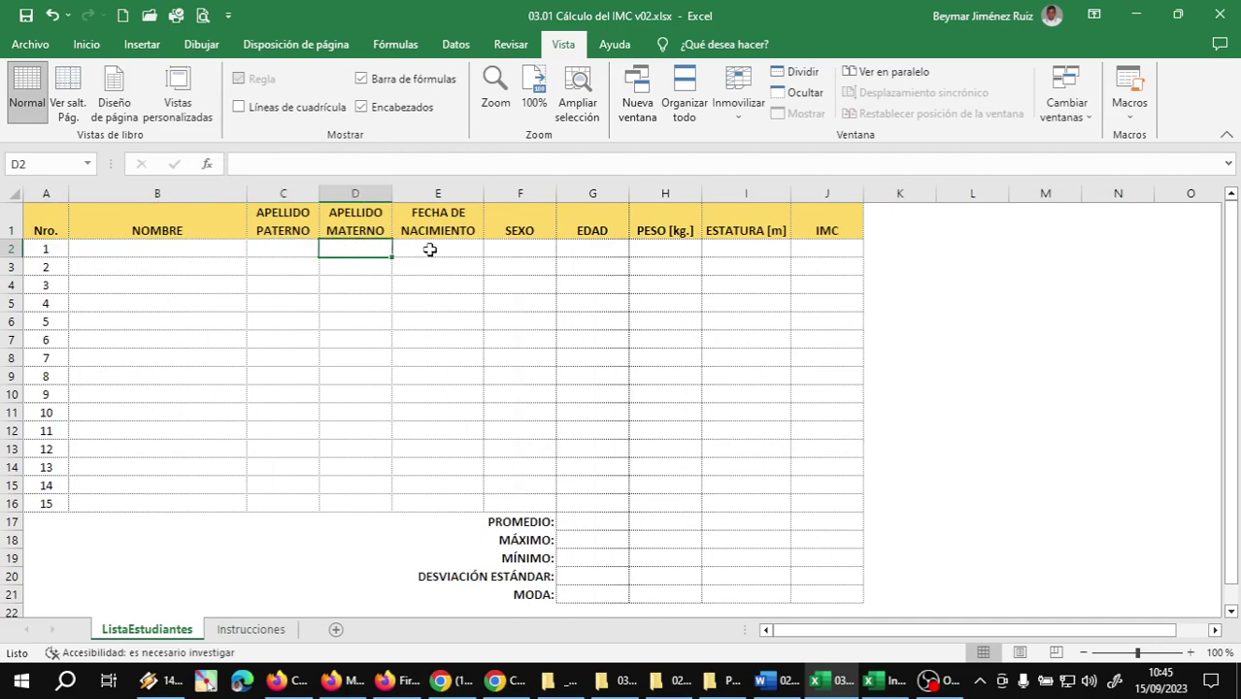
pyautogui.click(429, 250)
pyautogui.click(501, 250)
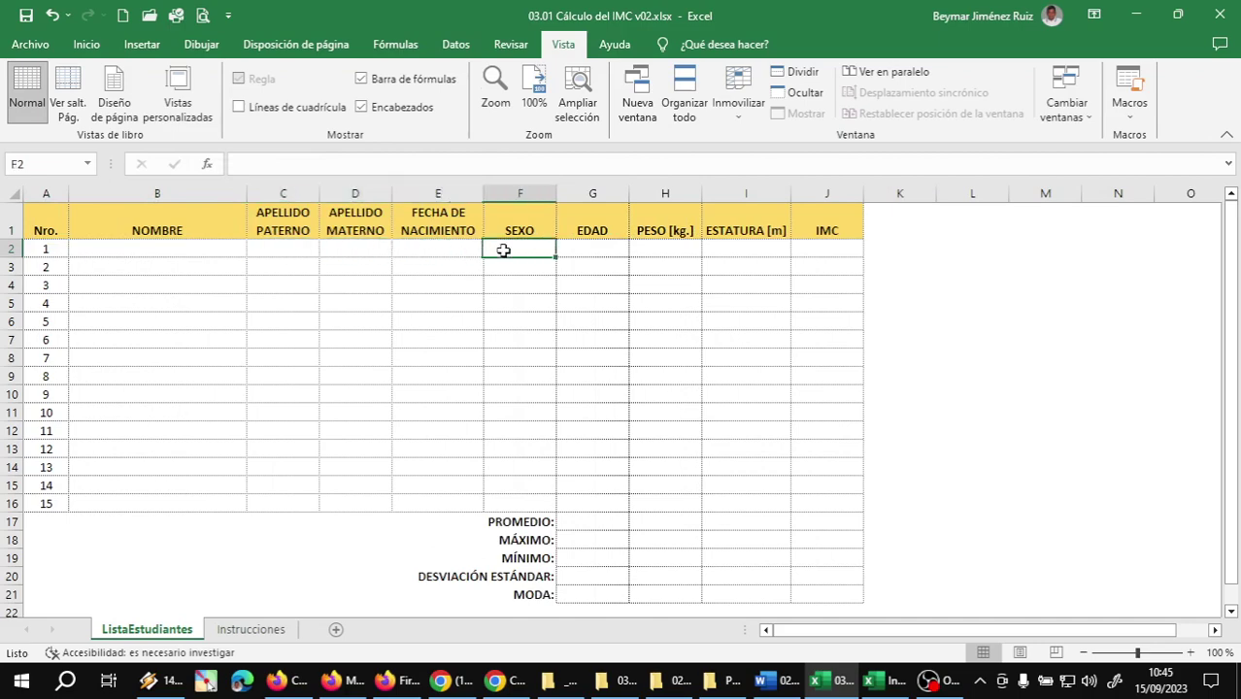
pyautogui.click(581, 254)
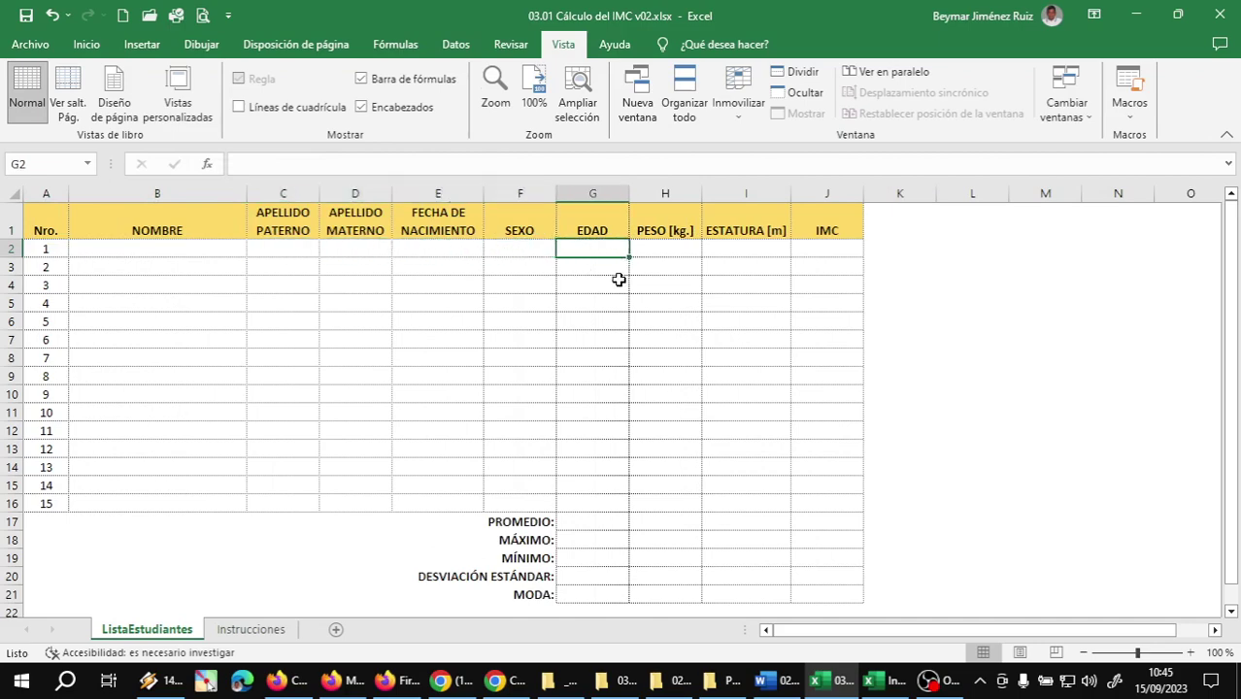
pyautogui.click(667, 246)
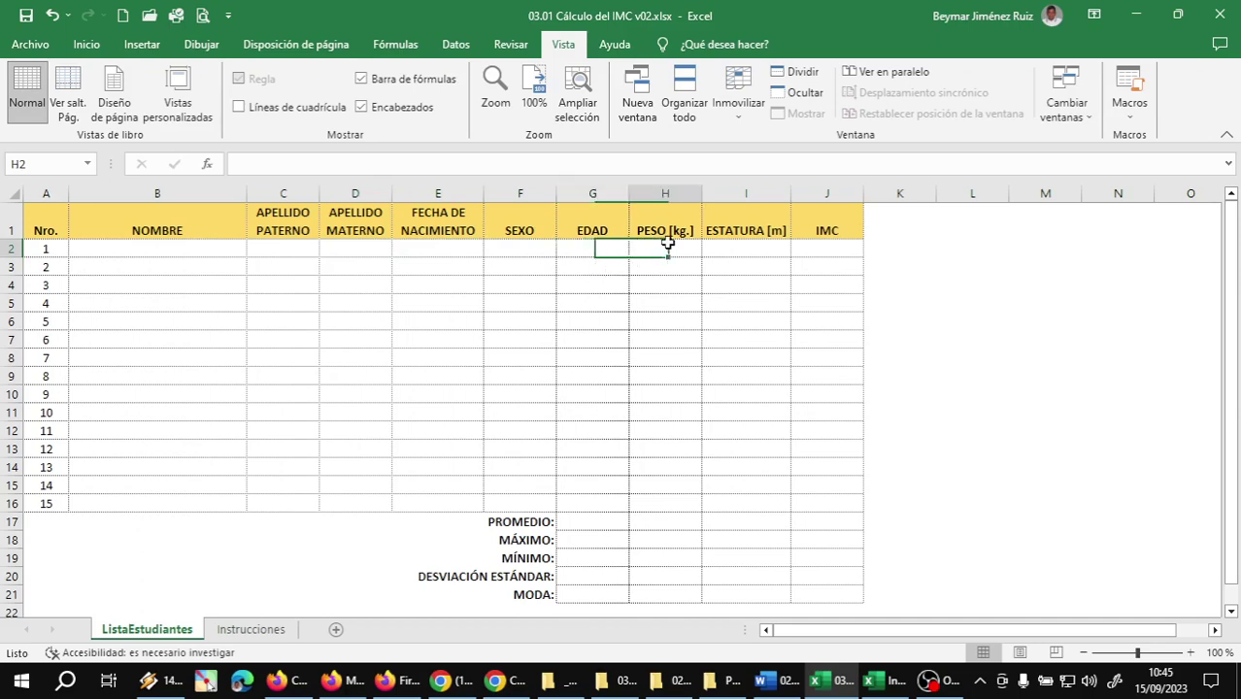
pyautogui.click(723, 246)
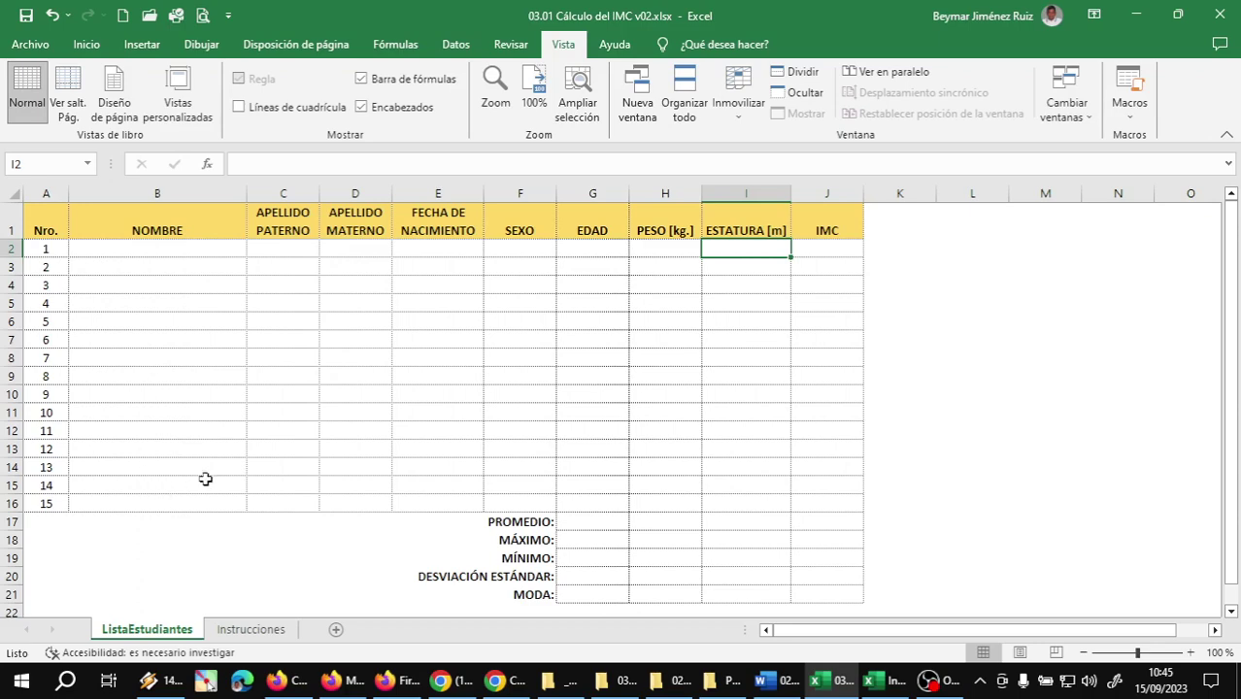
pyautogui.click(113, 413)
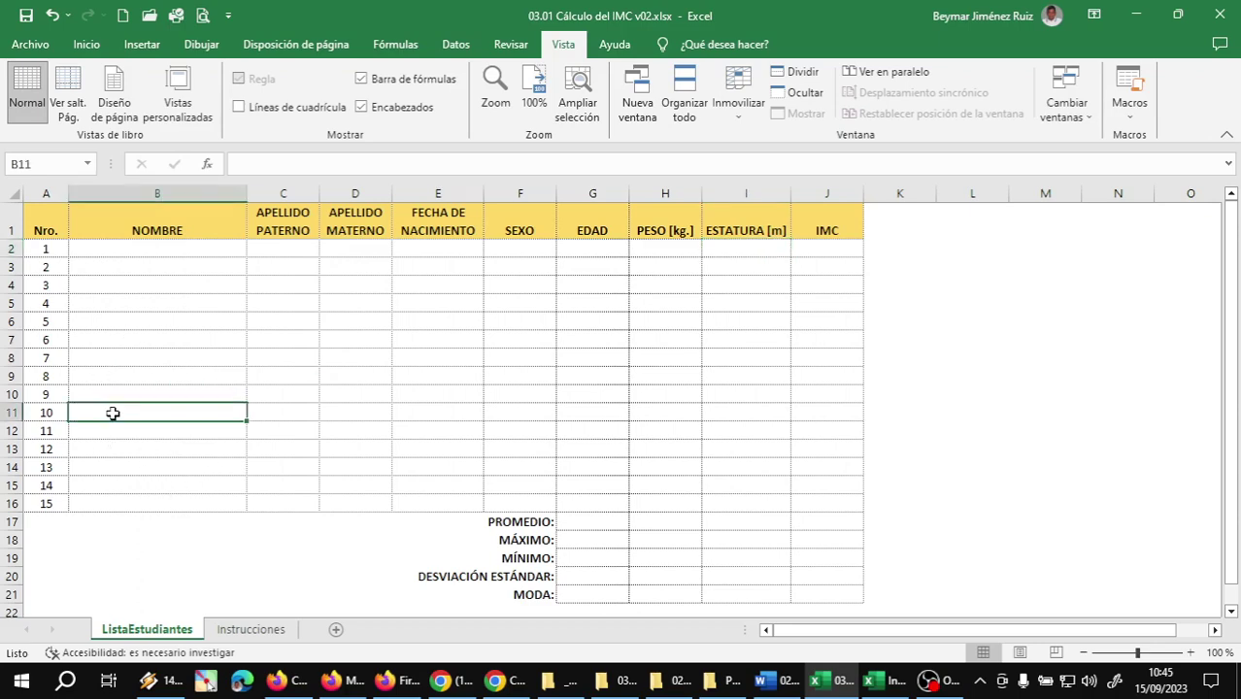
pyautogui.click(116, 500)
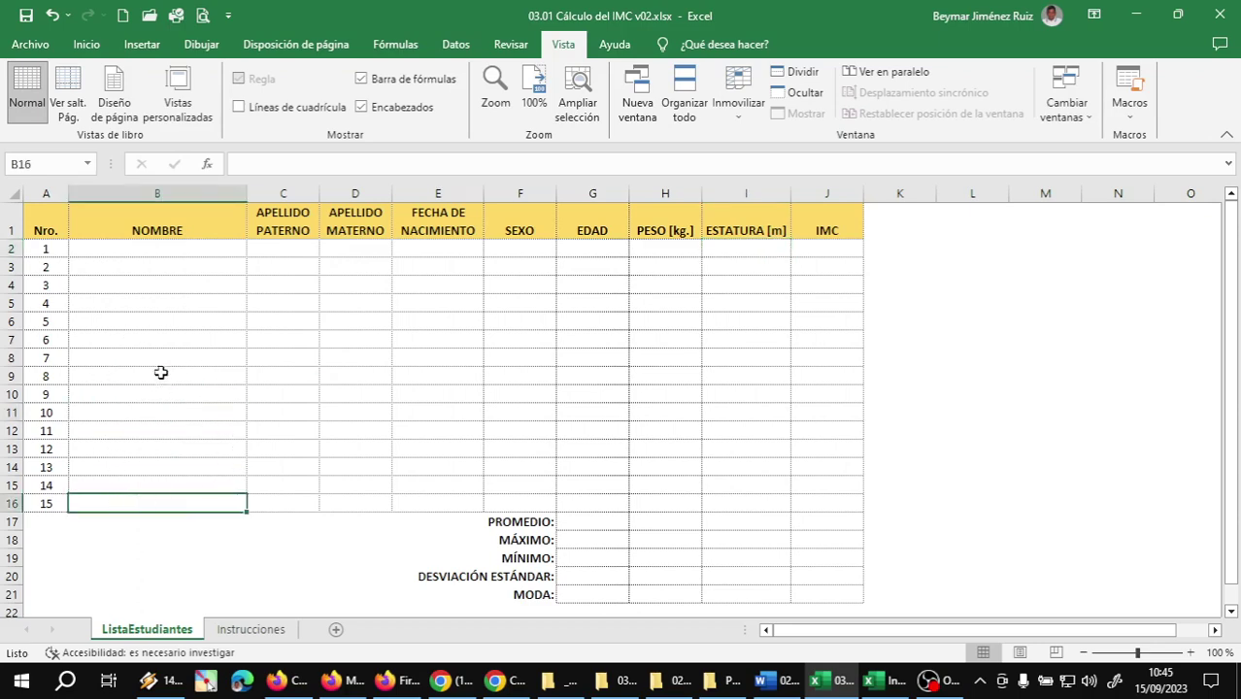
pyautogui.click(166, 248)
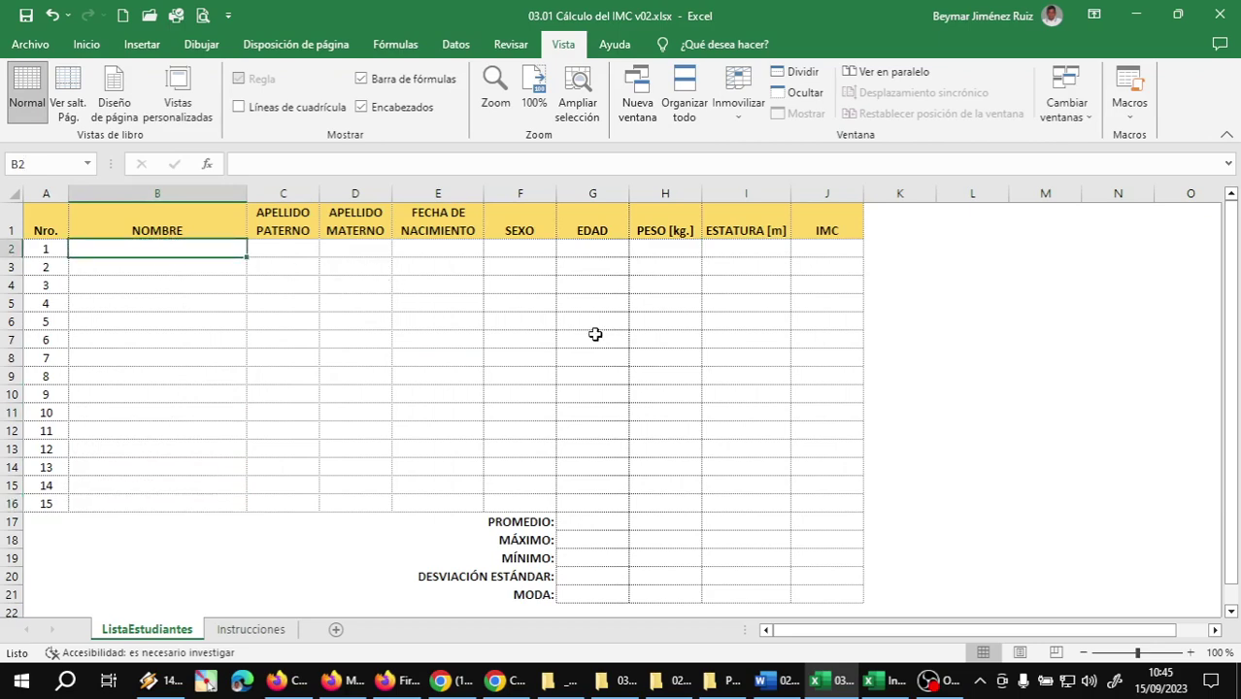
# Enter the first student's first name, both surnames, birth date 29/06/1971 and sex Masculino in row 2
pyautogui.write('Beymar')
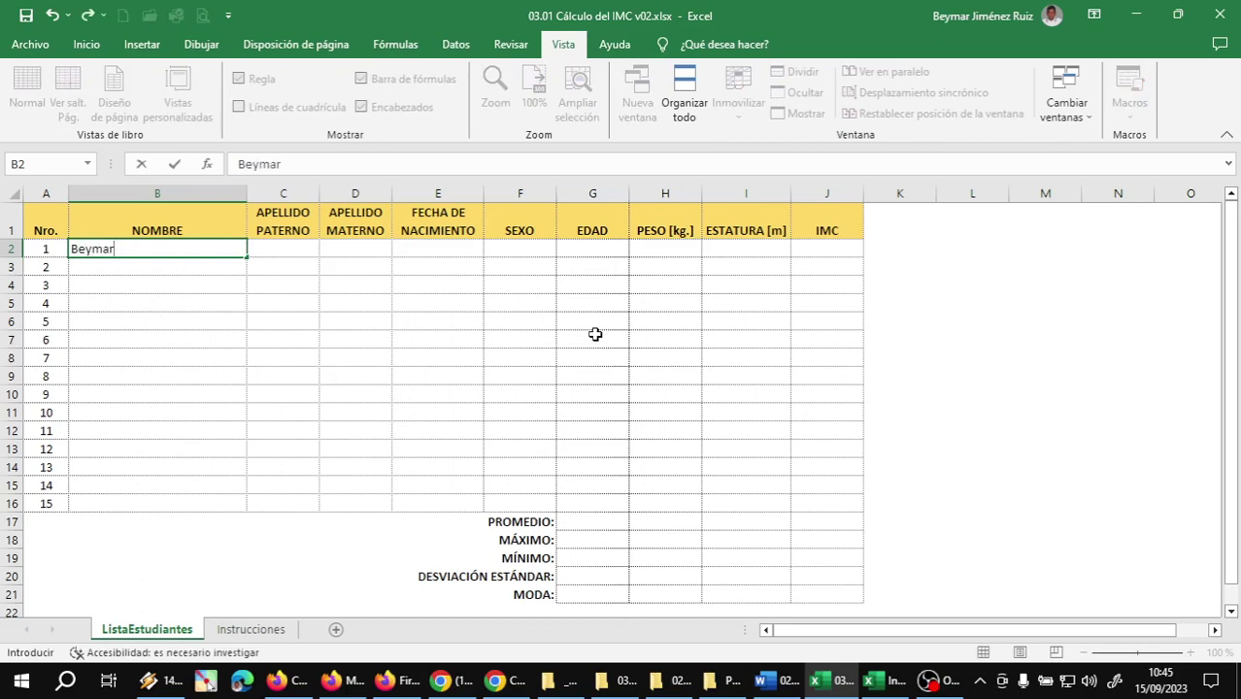
pyautogui.press('Tab')
pyautogui.write('Jimén')
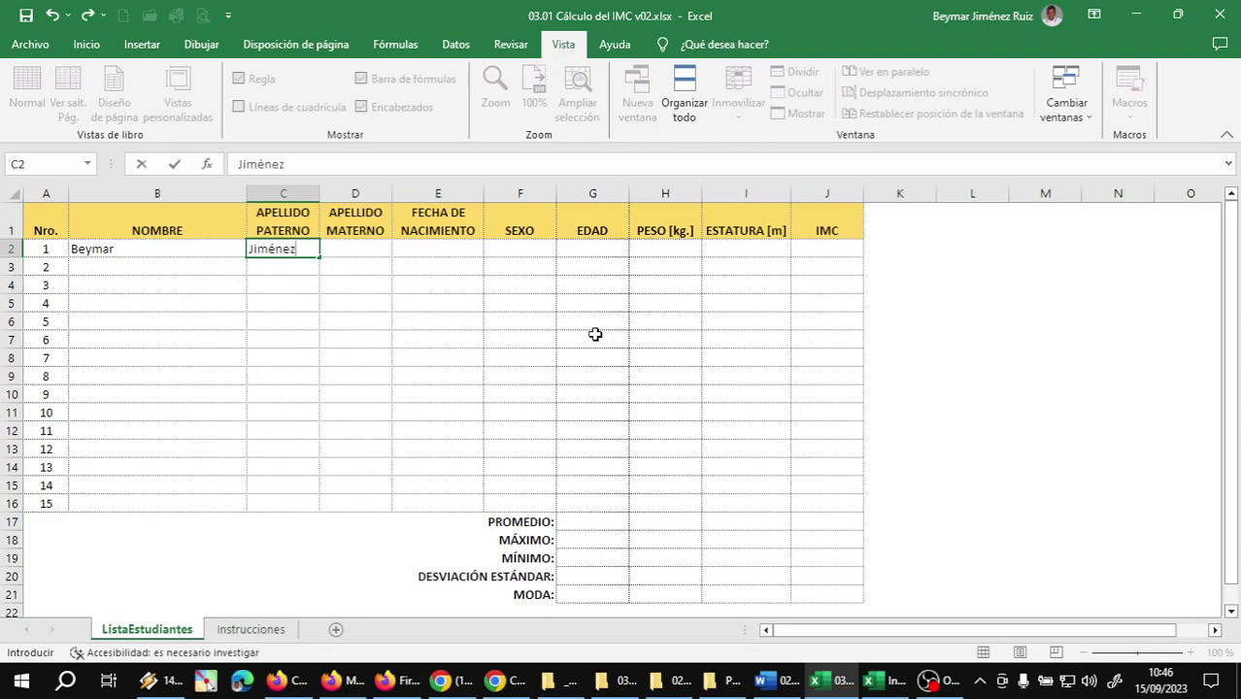
pyautogui.press('Tab')
pyautogui.write('Ruiz')
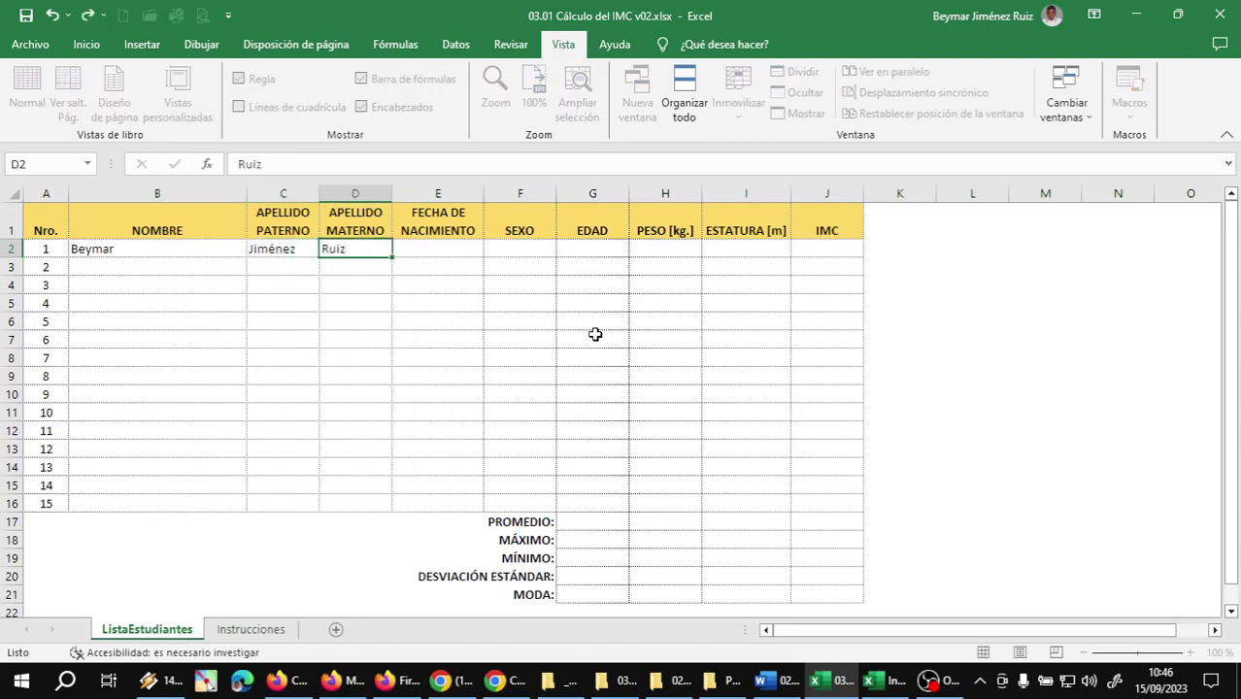
pyautogui.press('Tab')
pyautogui.write('29')
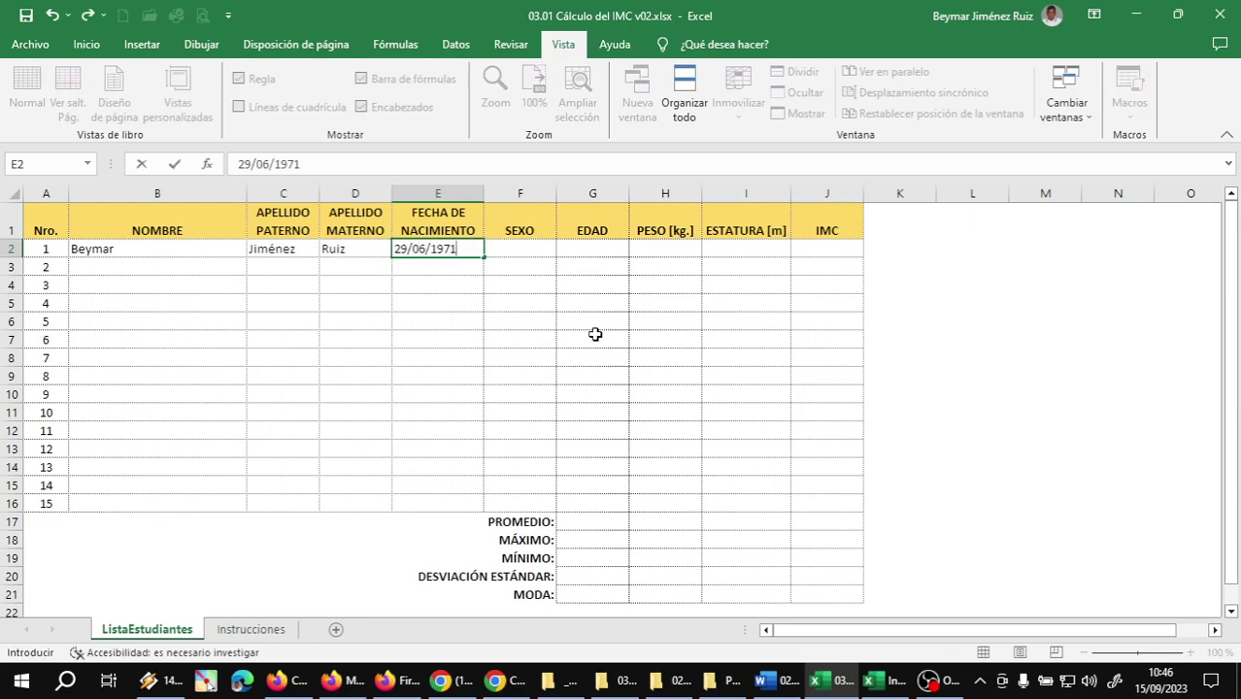
pyautogui.press('Return')
pyautogui.press('Up')
pyautogui.press('Up')
pyautogui.press('Right')
pyautogui.press('Down')
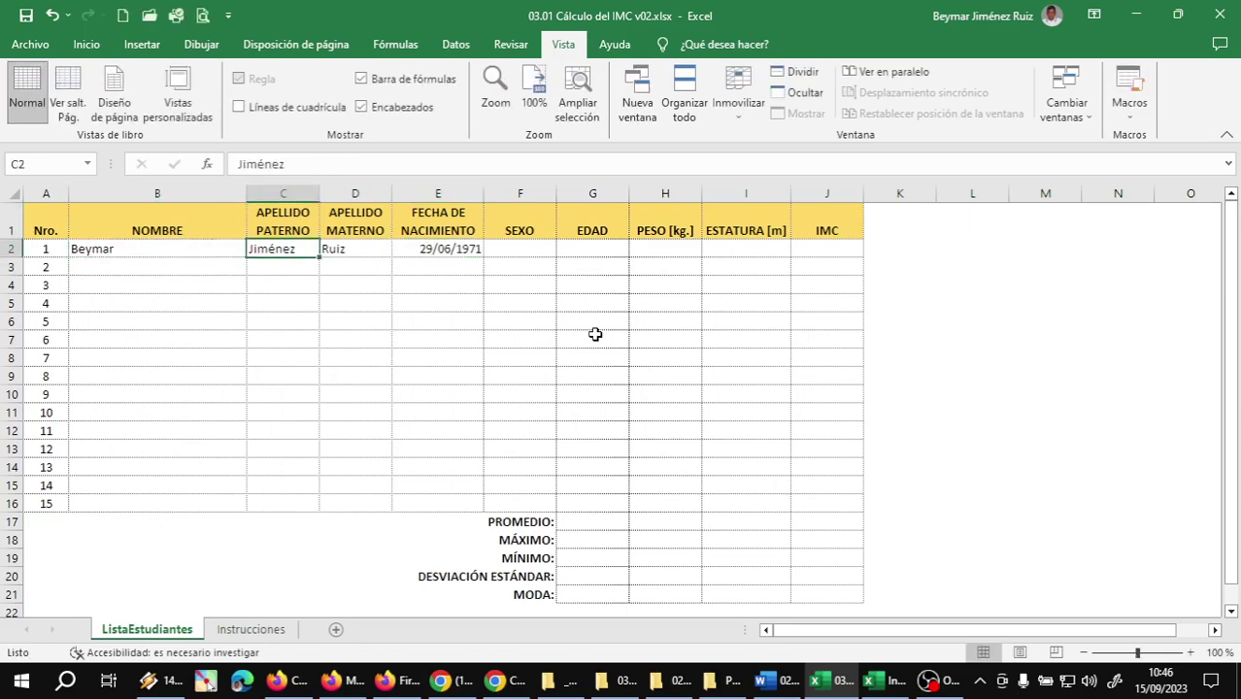
pyautogui.press('Right')
pyautogui.press('Right')
pyautogui.press('Right')
pyautogui.write('Ma')
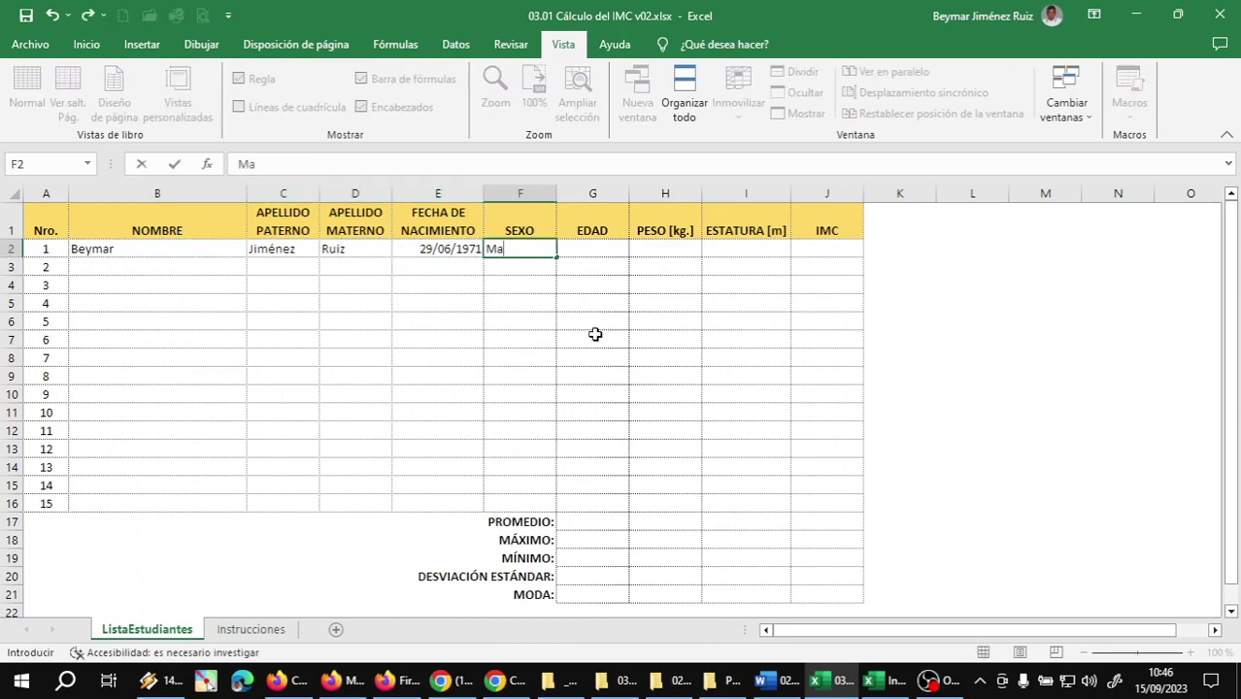
pyautogui.write('sculino')
pyautogui.press('Right')
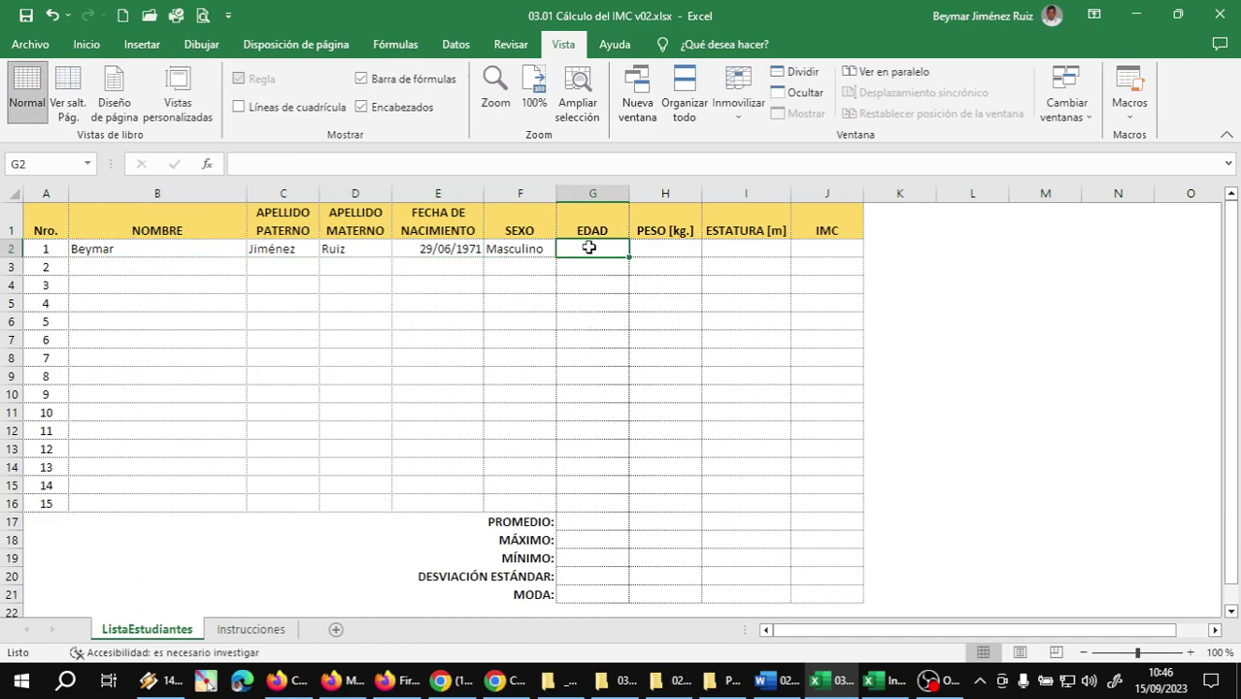
# Select the EDAD header cell and bring up the fill colour choices
pyautogui.click(591, 228)
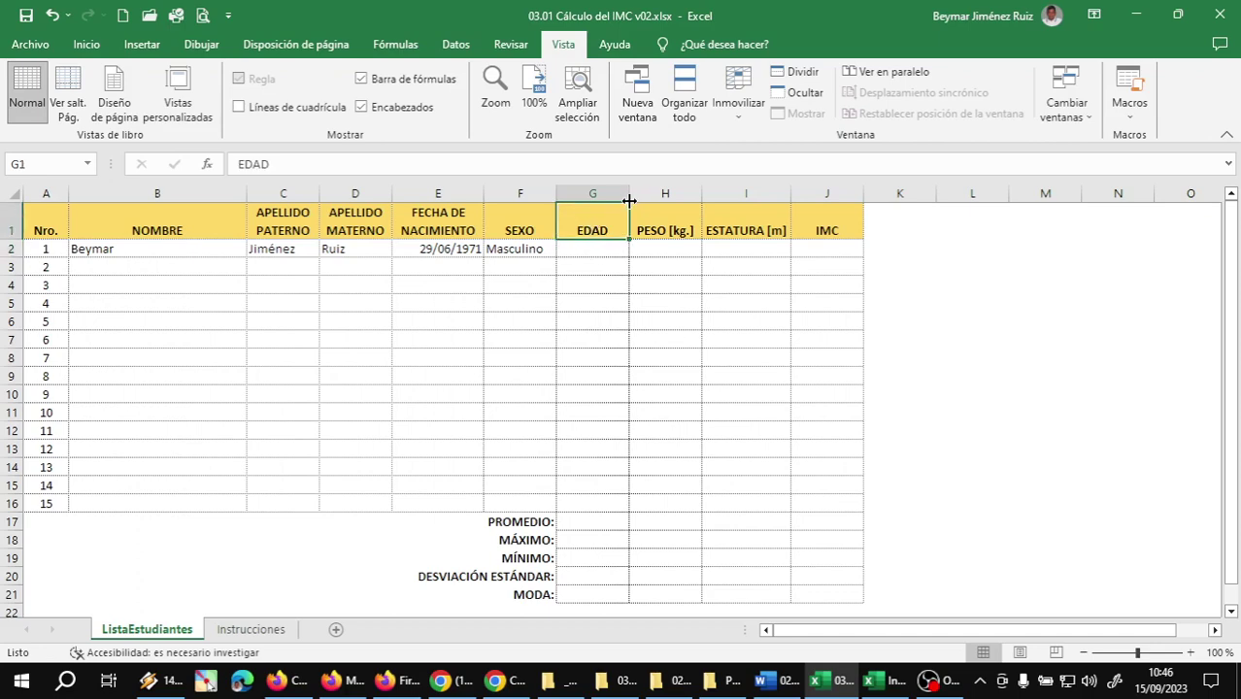
pyautogui.click(87, 44)
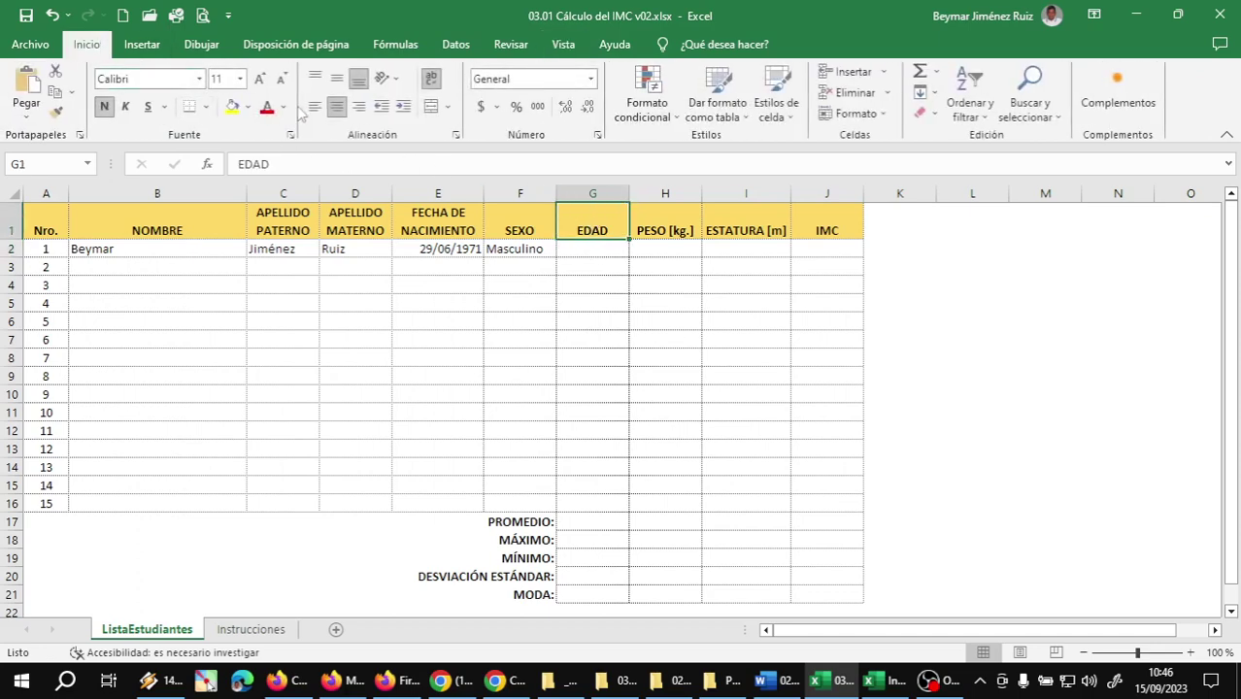
pyautogui.click(249, 108)
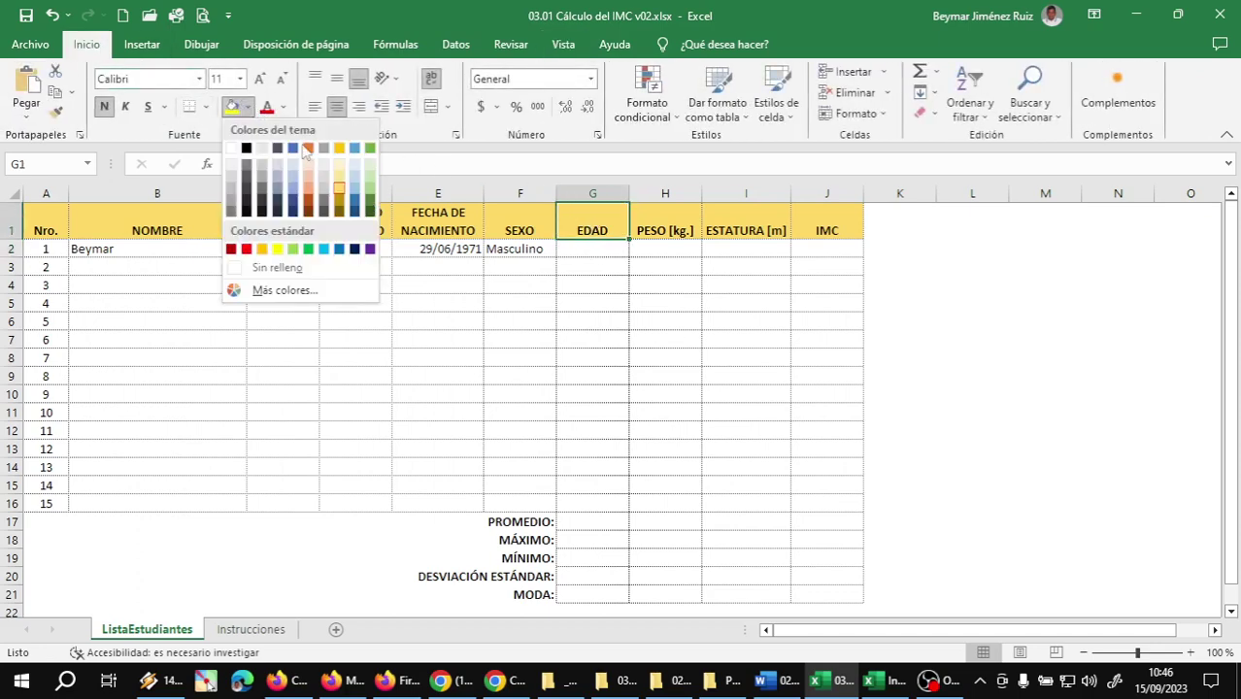
# Fill the EDAD header with light yellow from the standard colour hexagon in More Colors
pyautogui.click(275, 291)
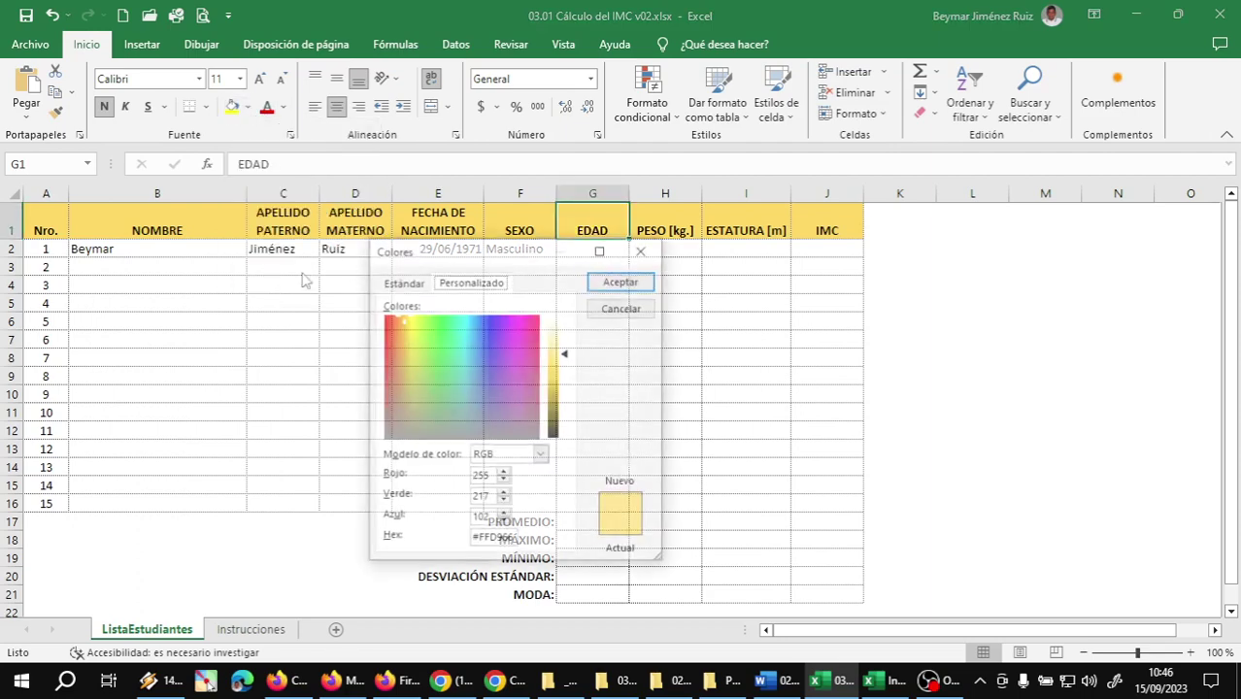
pyautogui.click(402, 282)
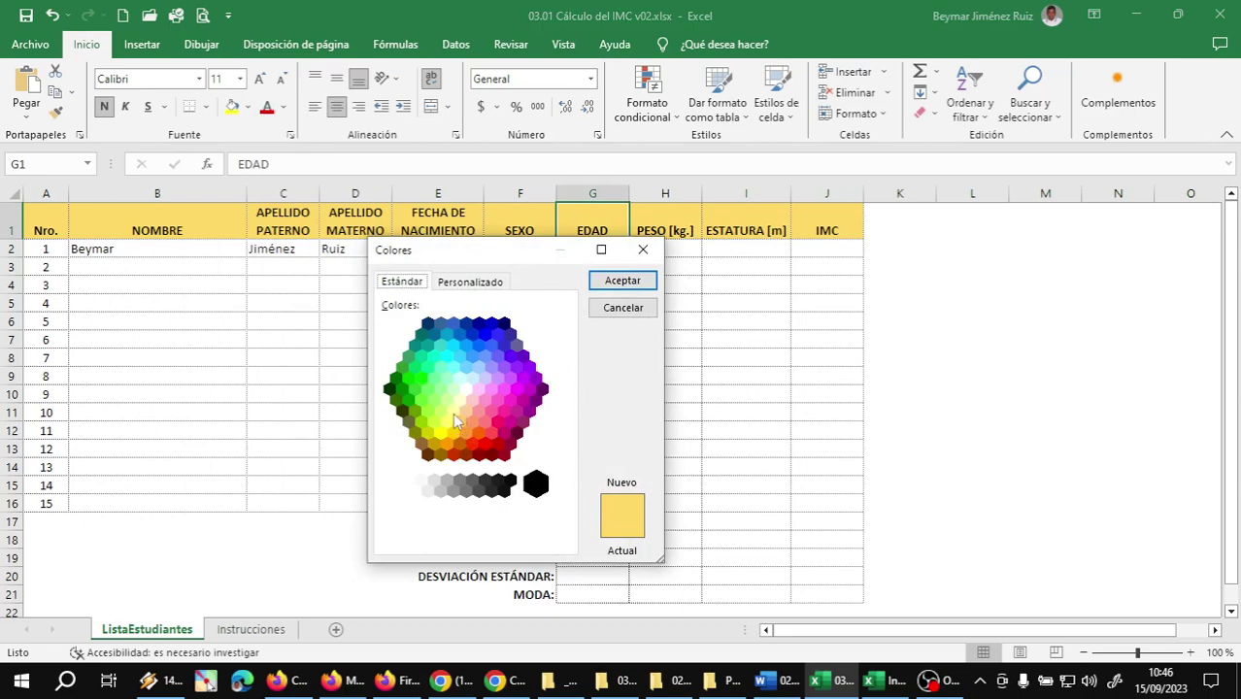
pyautogui.click(452, 412)
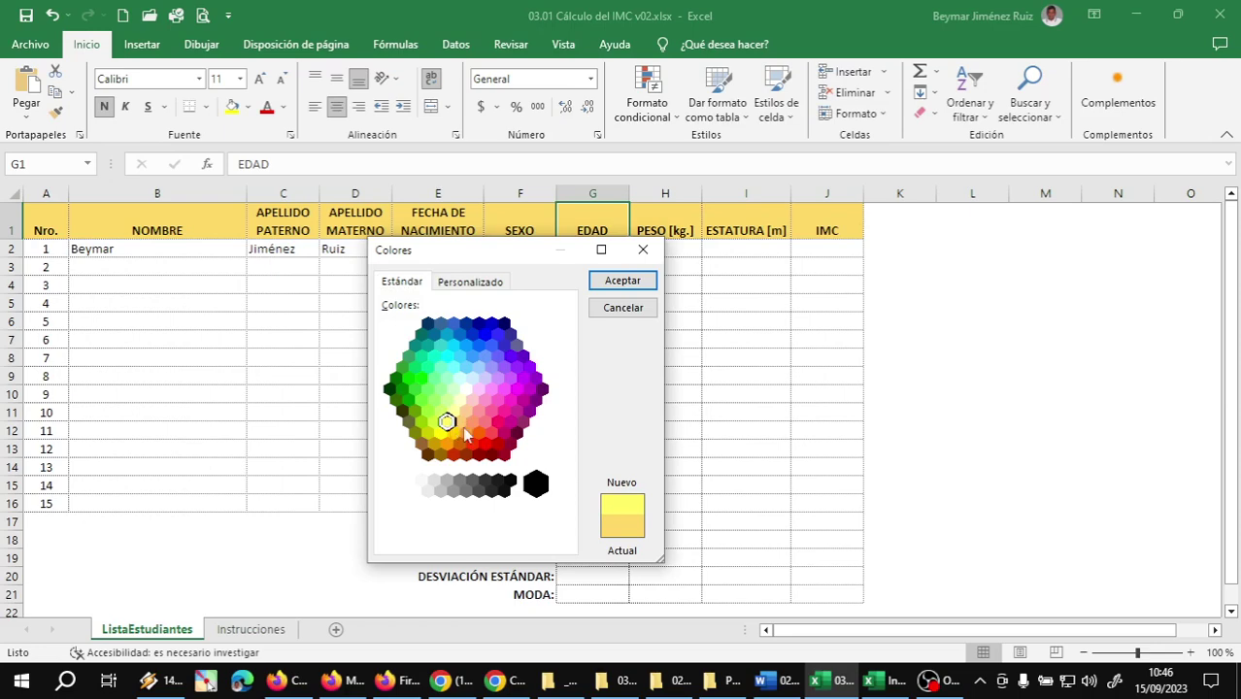
pyautogui.click(460, 424)
pyautogui.click(450, 424)
pyautogui.click(612, 281)
pyautogui.click(651, 231)
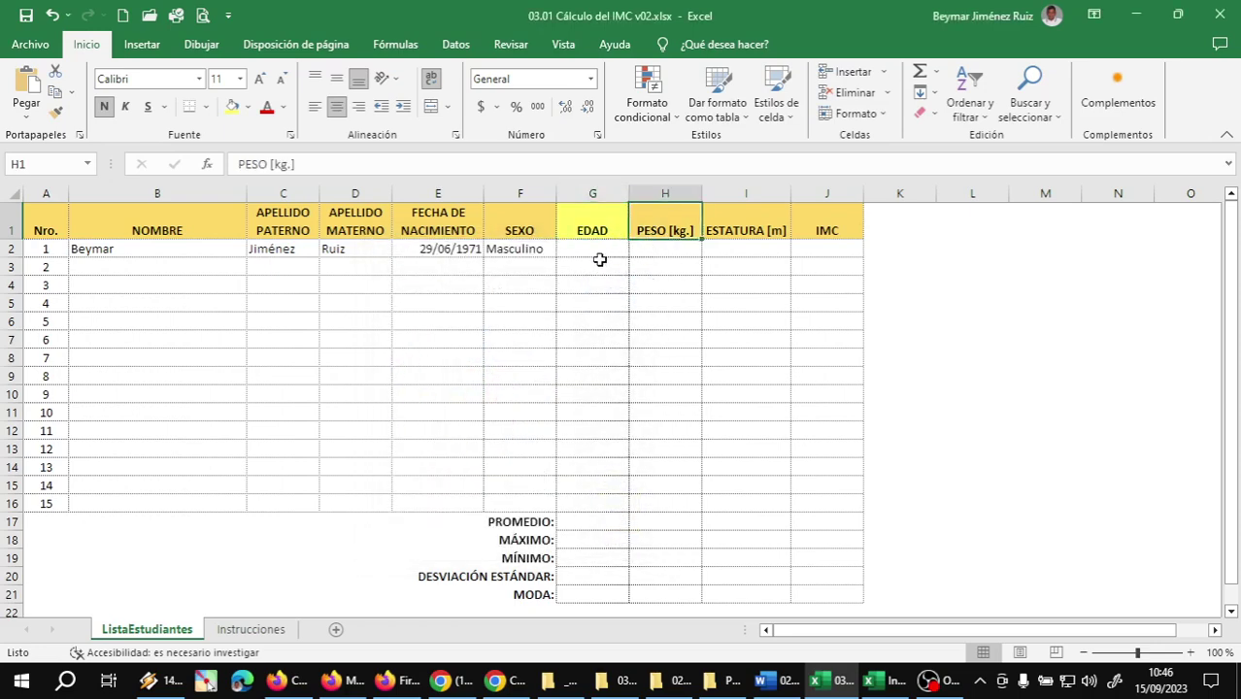
pyautogui.click(588, 225)
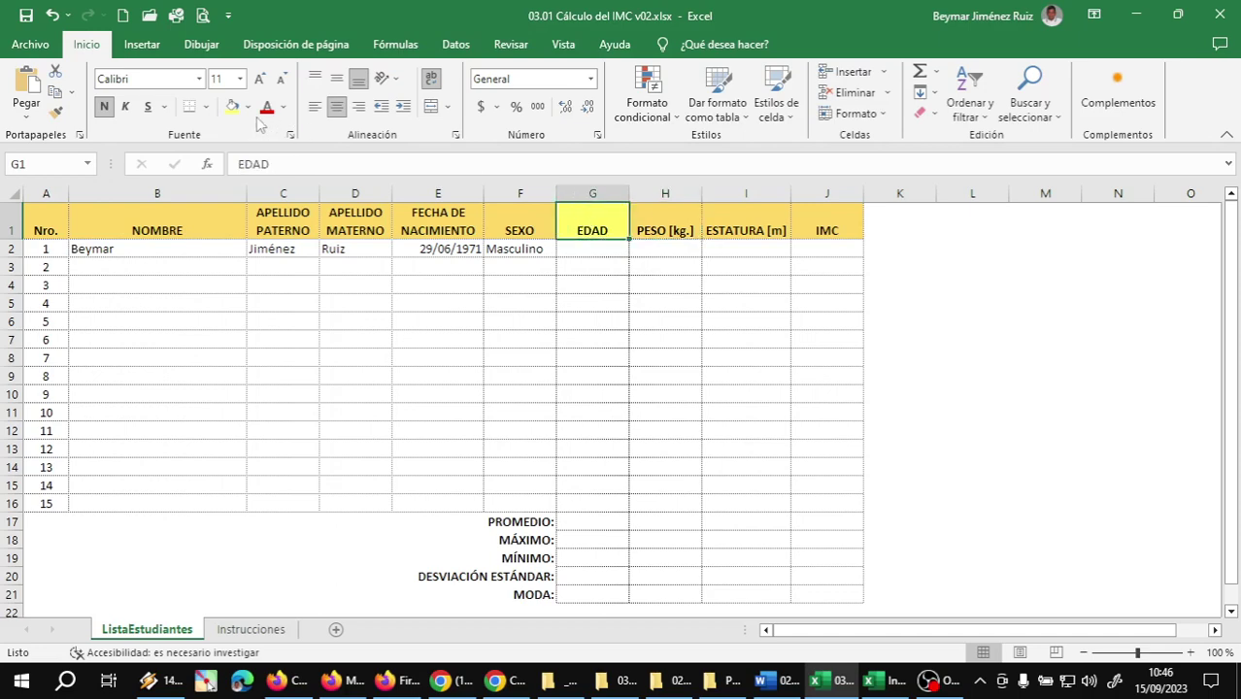
# Enter 67 in H2 and 1.5 in I2 as the first student's weight and height
pyautogui.click(656, 253)
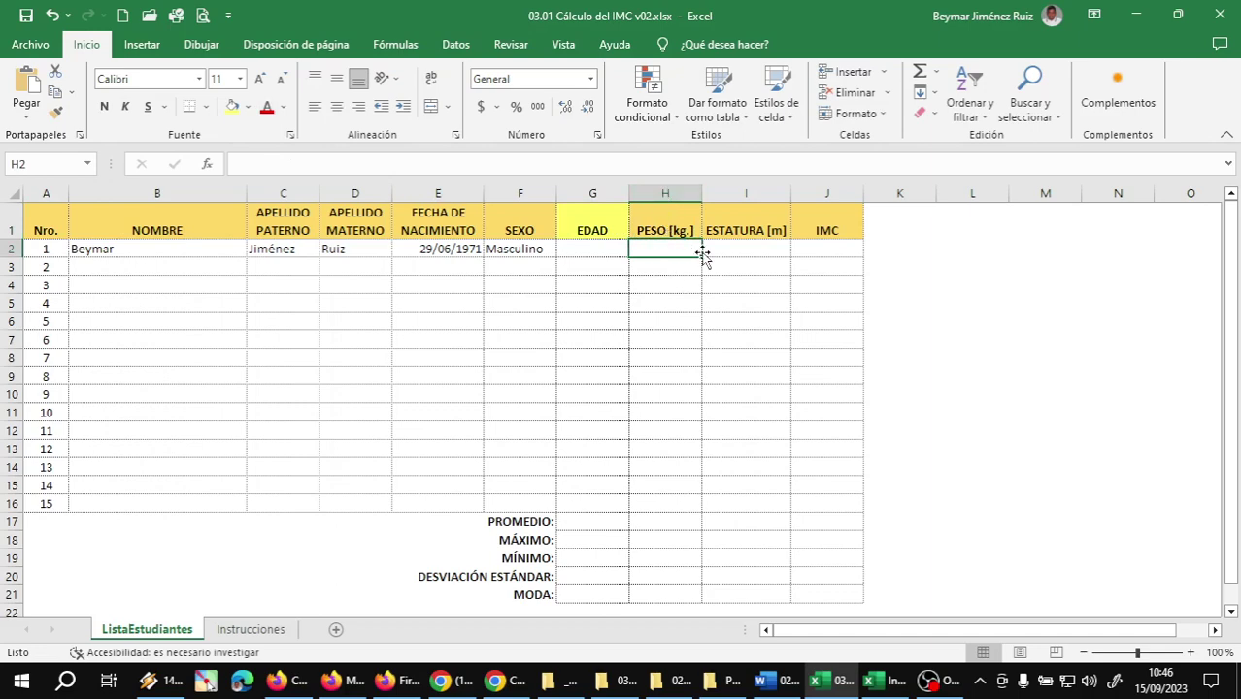
pyautogui.write('67')
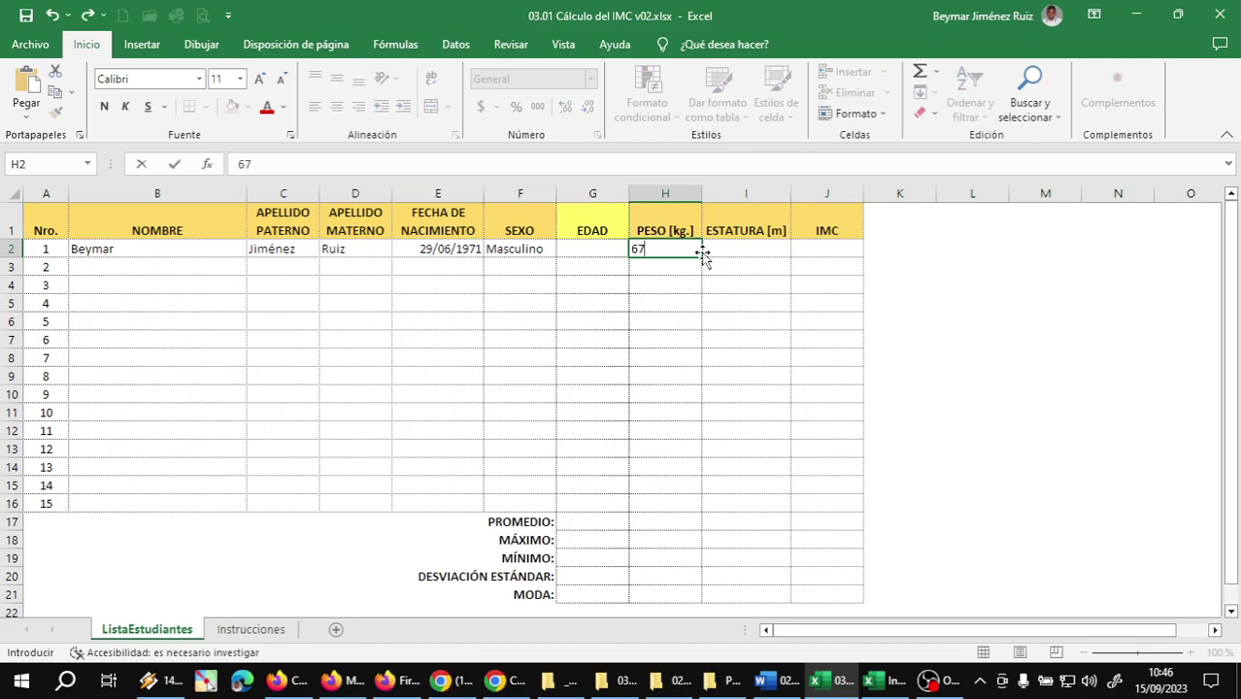
pyautogui.press('Tab')
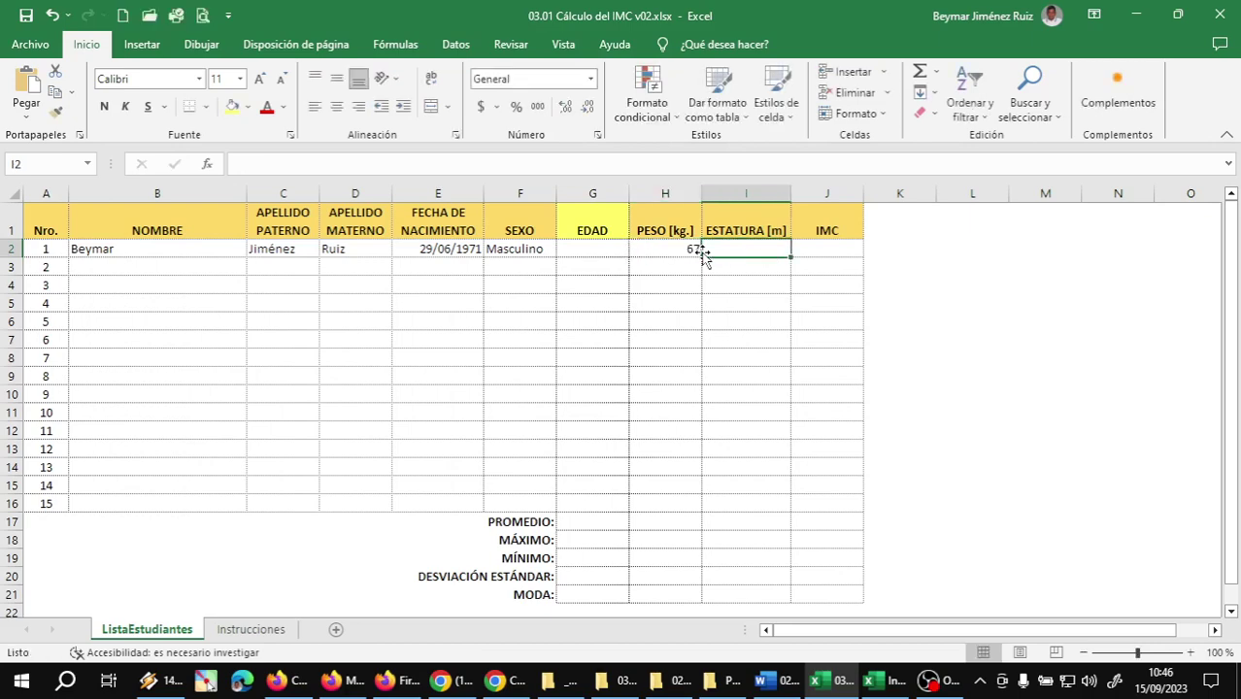
pyautogui.write('1.5')
pyautogui.press('Return')
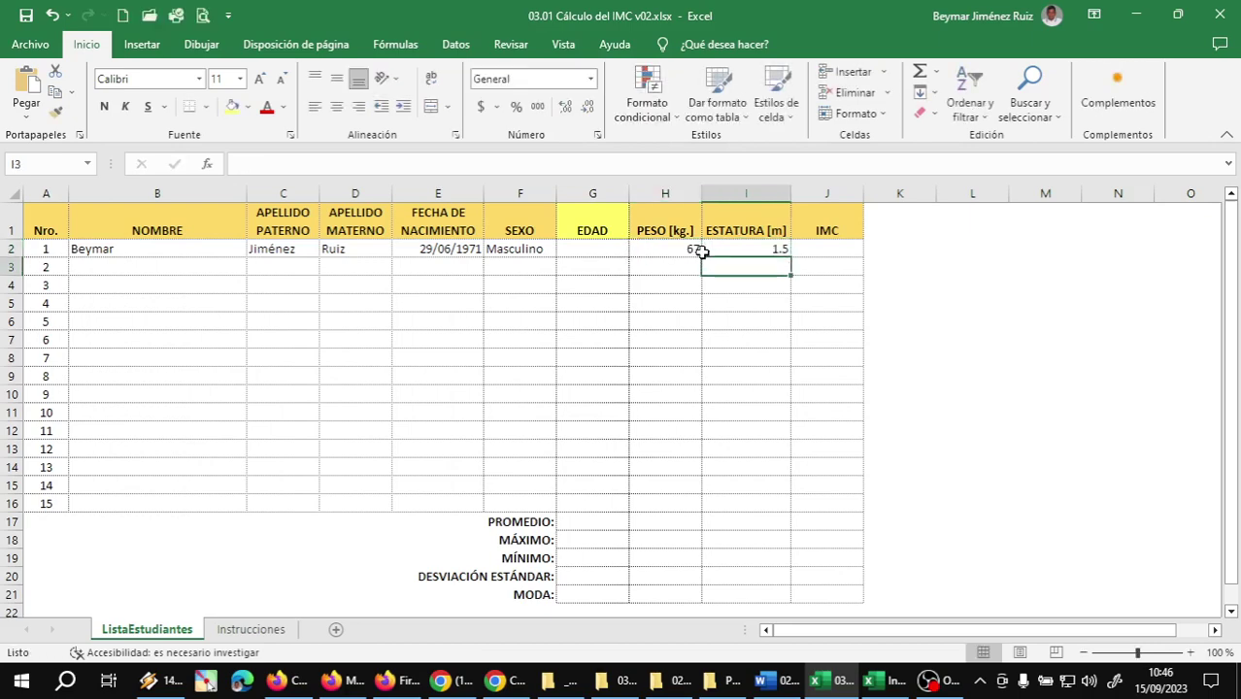
pyautogui.click(704, 252)
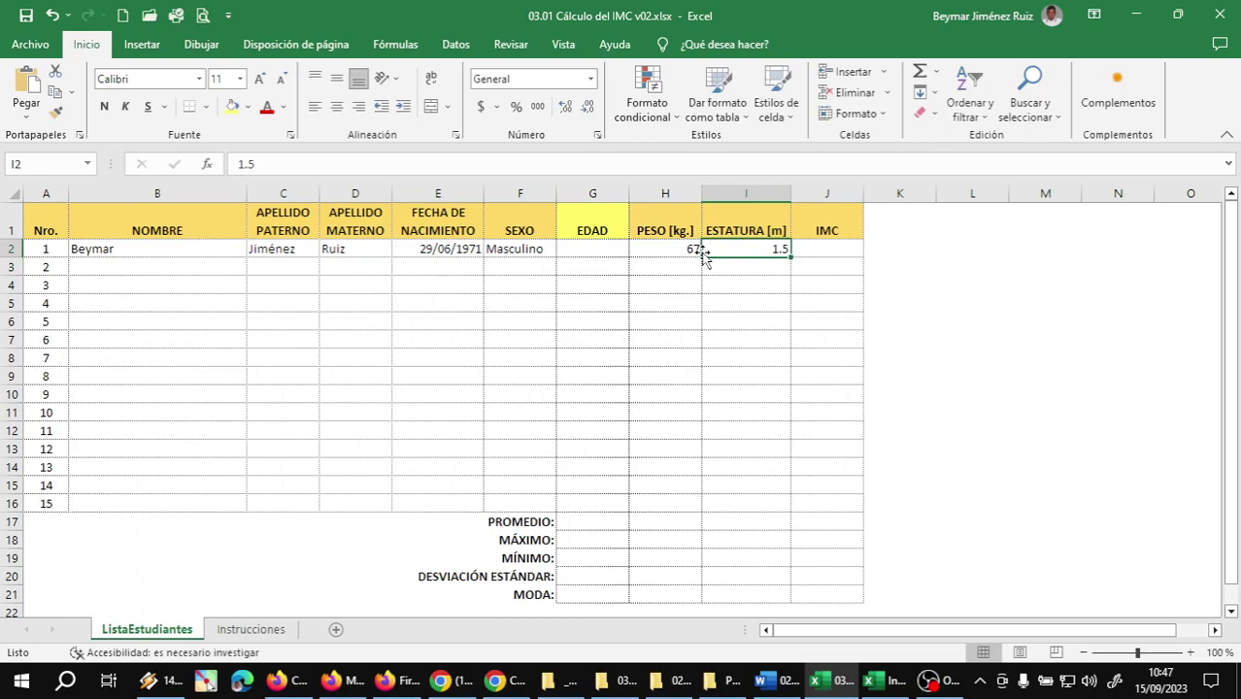
pyautogui.press('Tab')
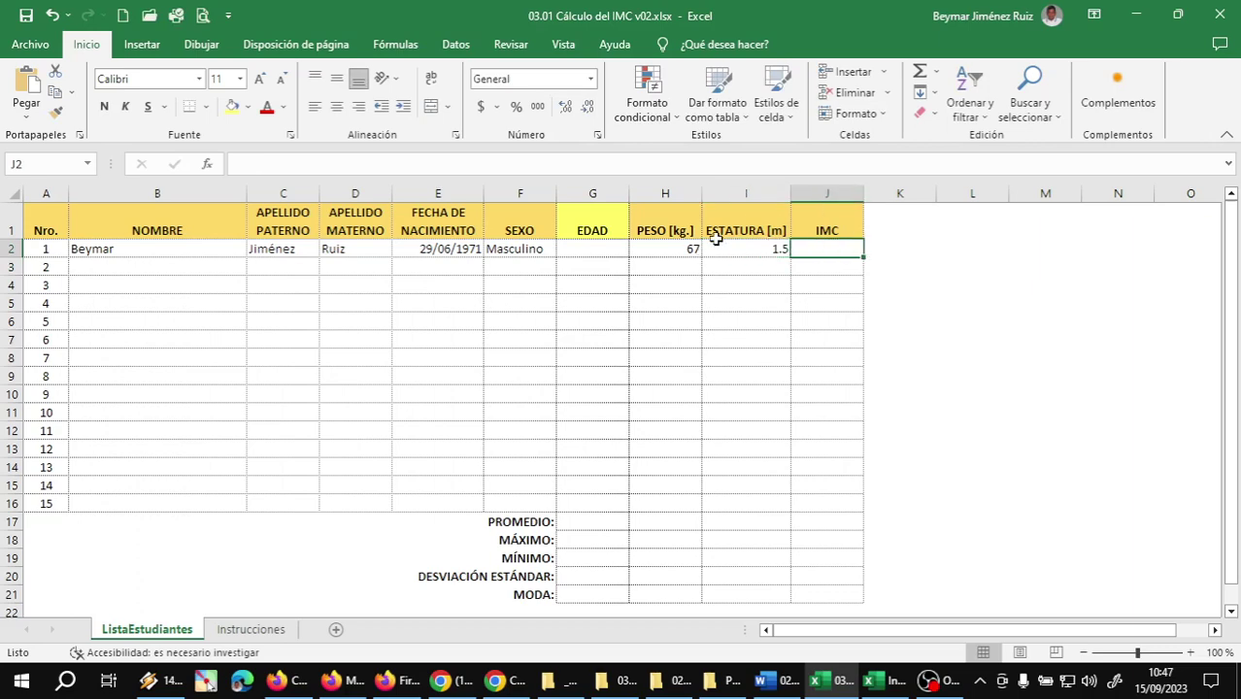
# Fill the IMC header cell with the recently used yellow
pyautogui.click(798, 221)
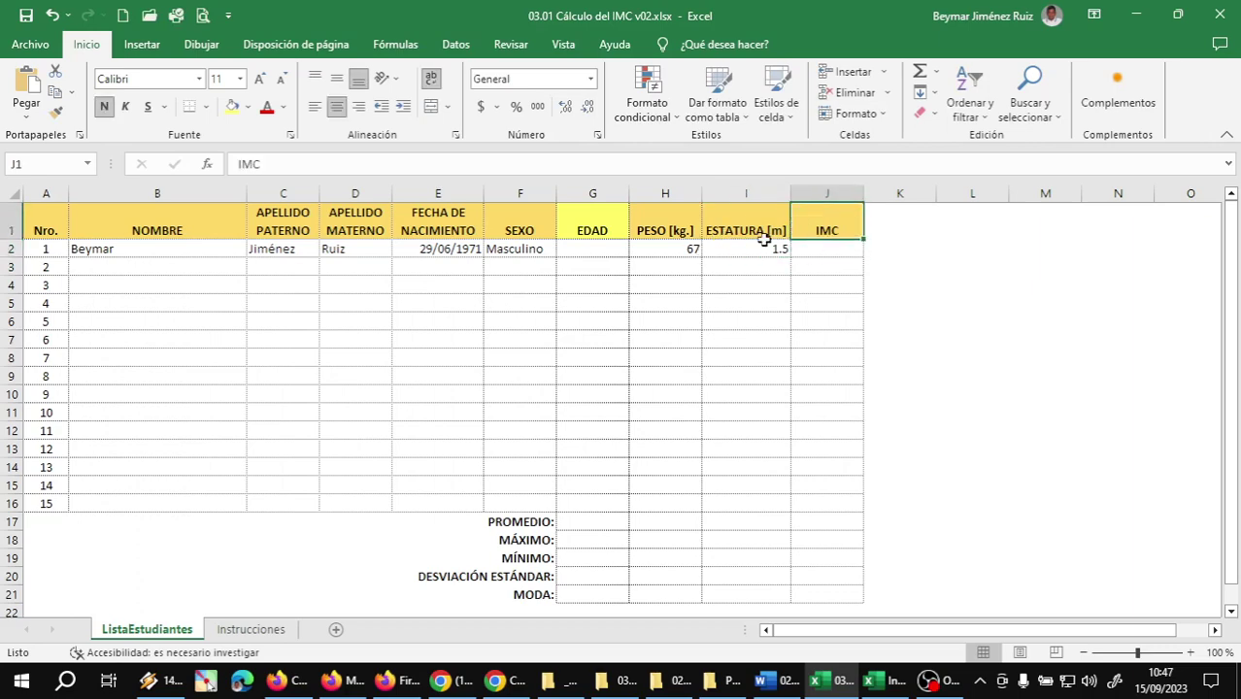
pyautogui.click(247, 107)
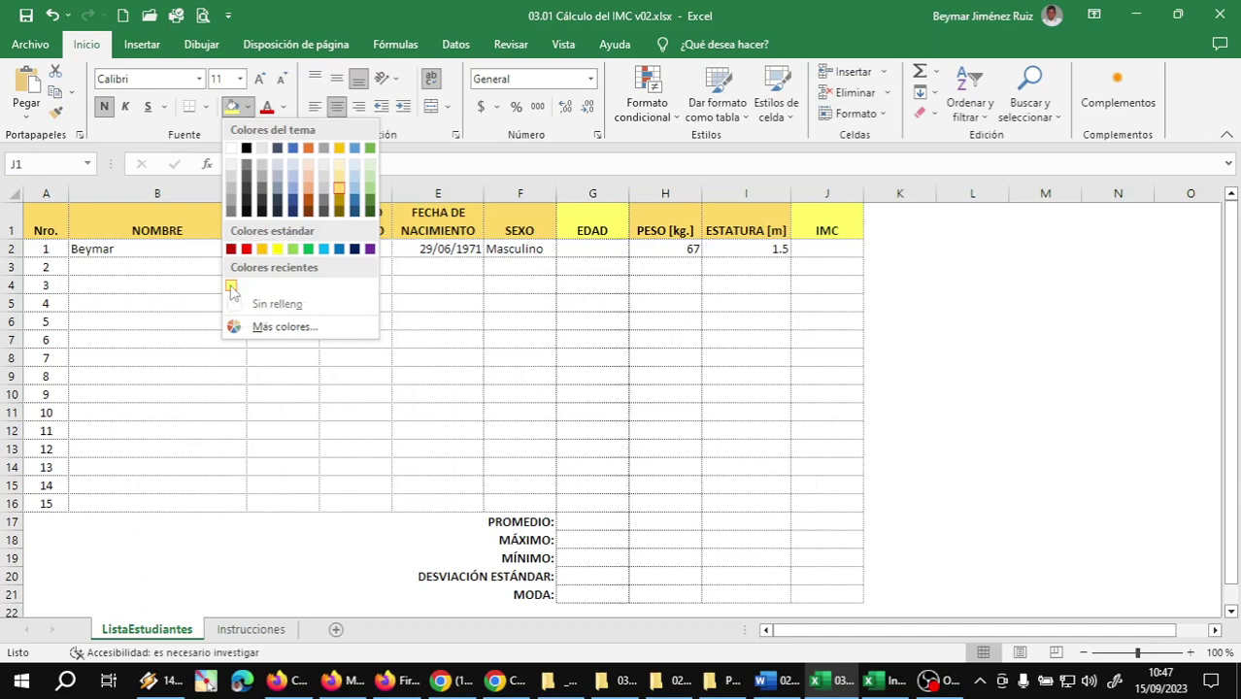
pyautogui.click(231, 288)
# Re-colour the EDAD header with a pale yellow chosen from the standard colour palette
pyautogui.click(608, 229)
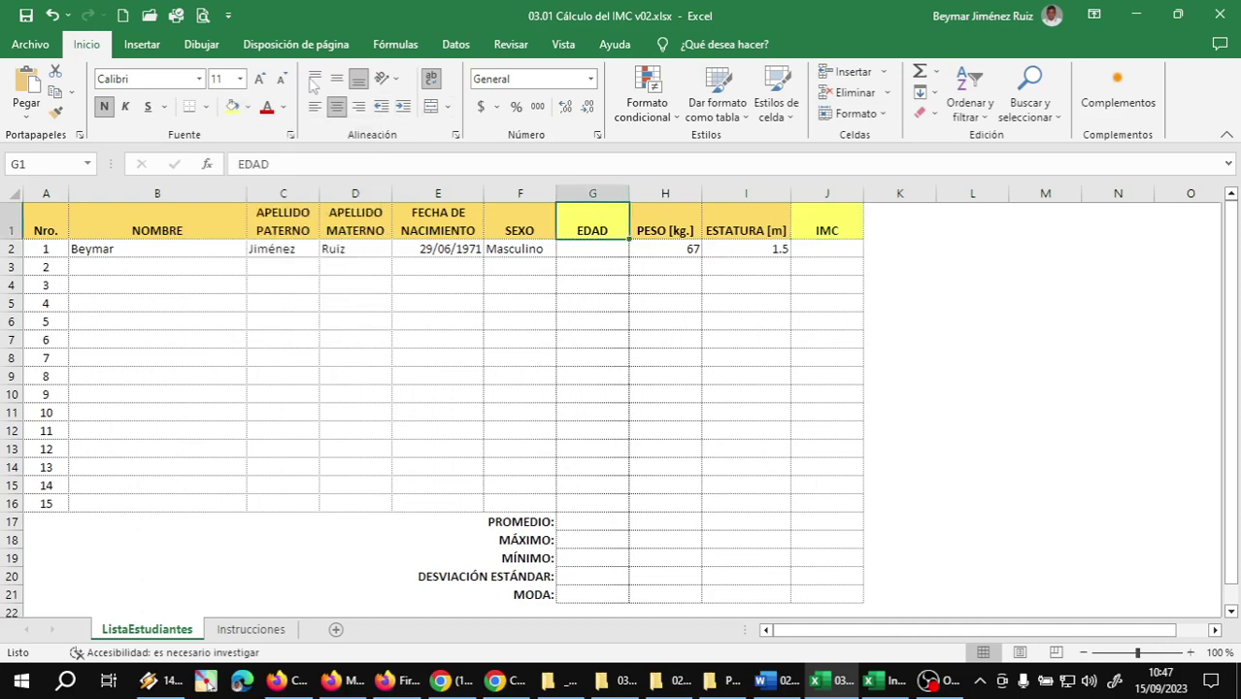
pyautogui.click(248, 107)
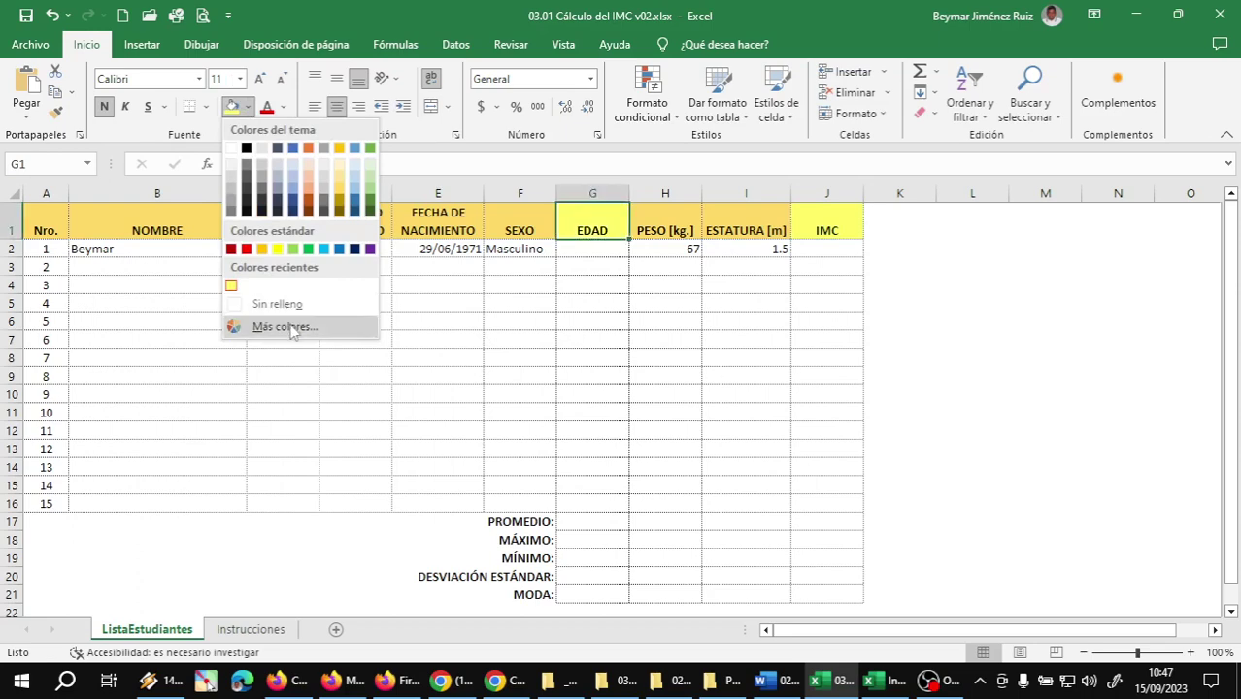
pyautogui.click(287, 327)
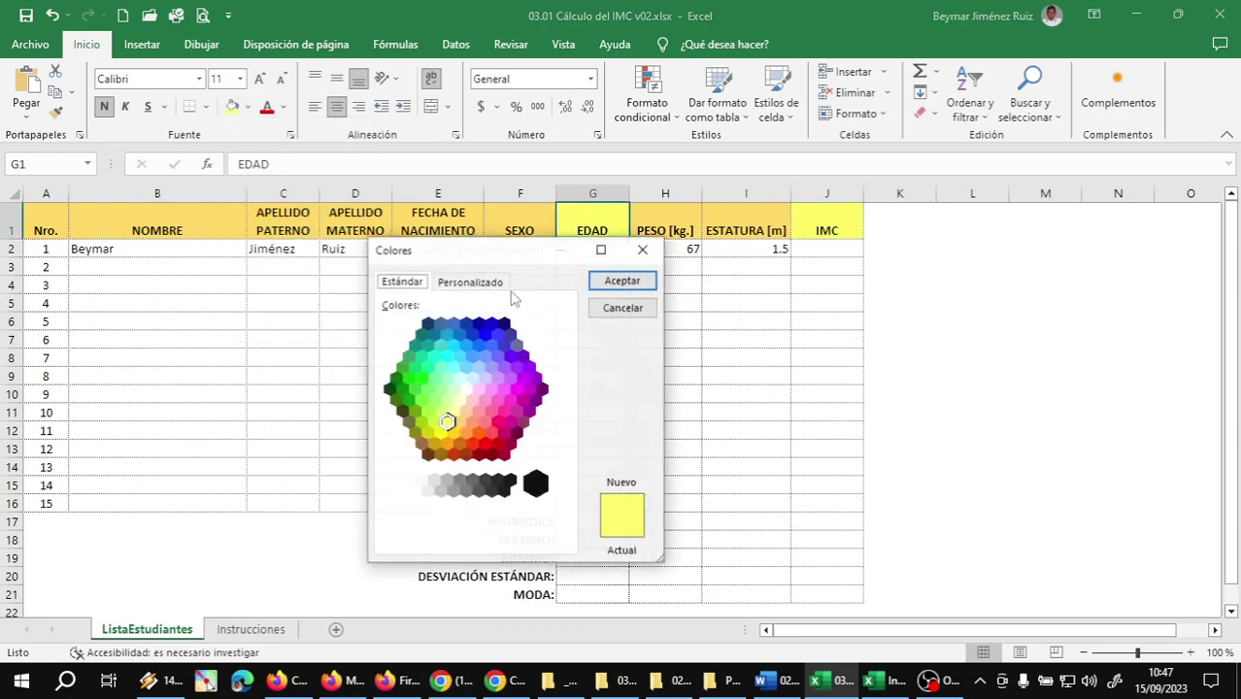
pyautogui.click(459, 401)
pyautogui.click(467, 391)
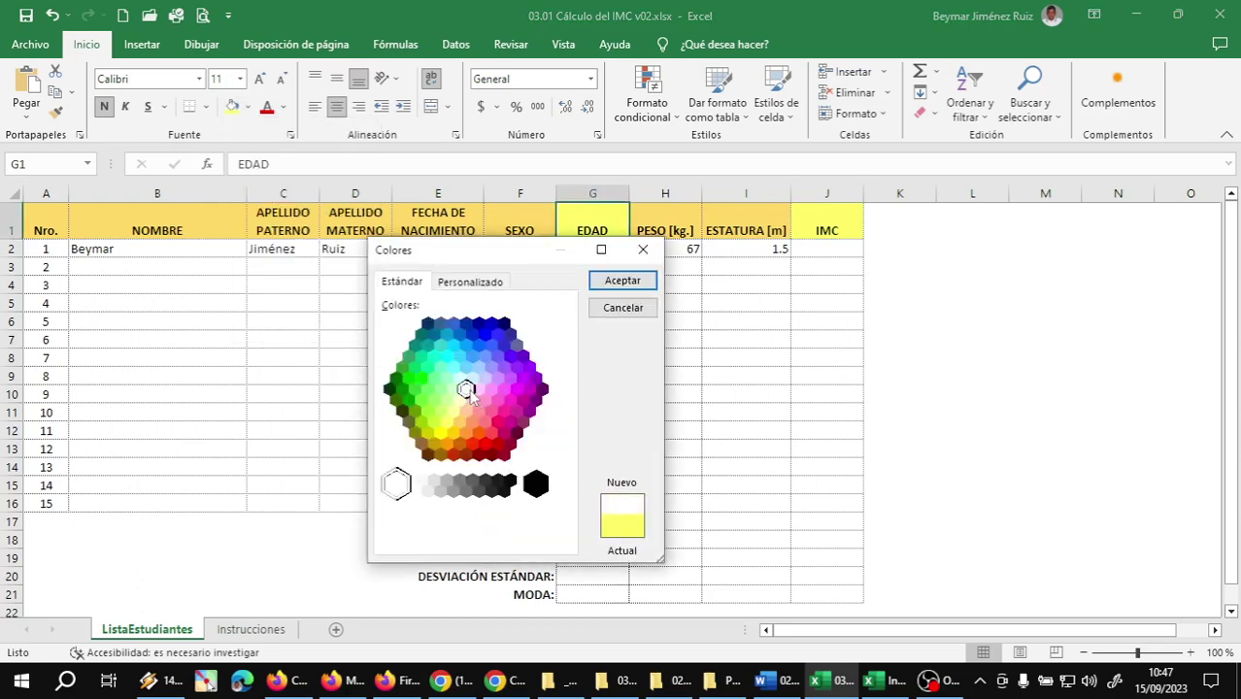
pyautogui.click(454, 411)
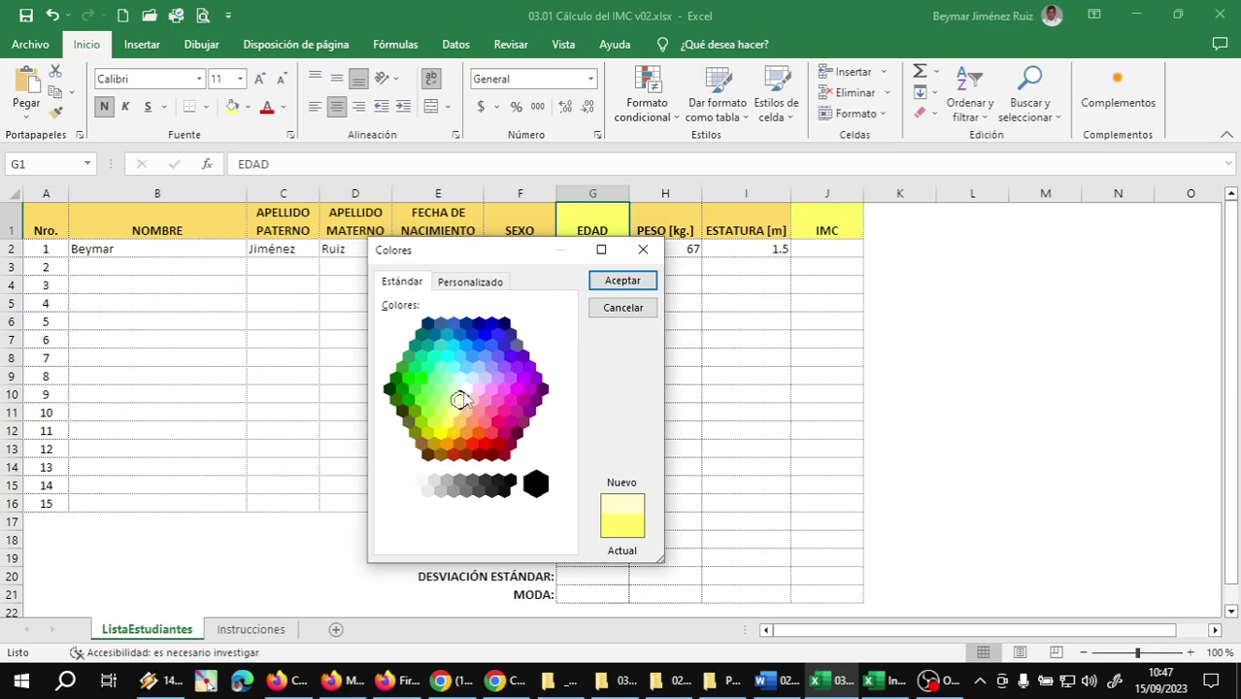
pyautogui.click(446, 400)
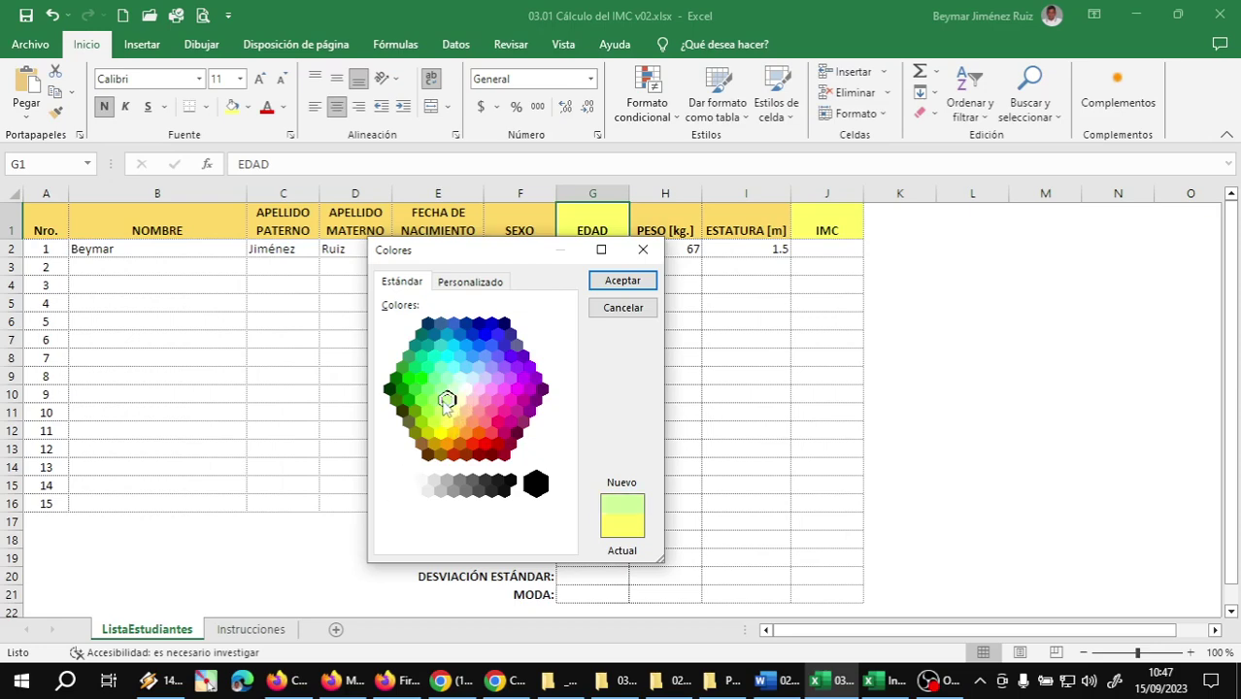
pyautogui.click(466, 410)
pyautogui.click(460, 400)
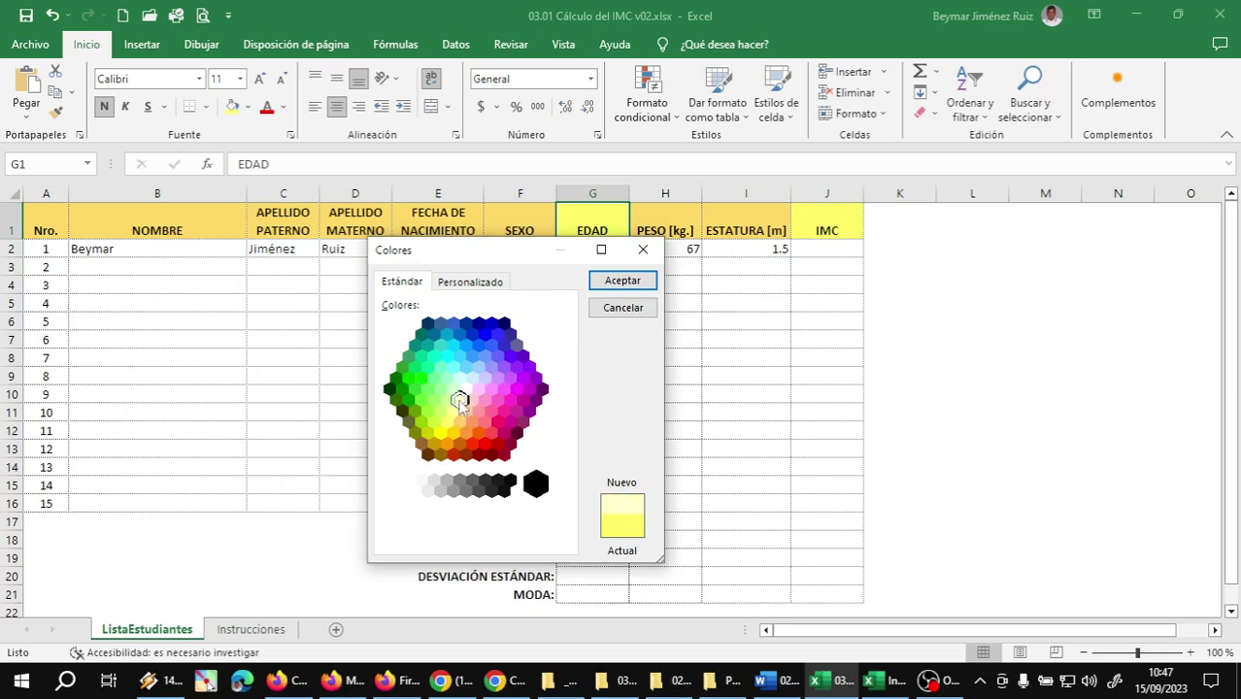
pyautogui.click(454, 412)
pyautogui.click(465, 410)
pyautogui.click(454, 412)
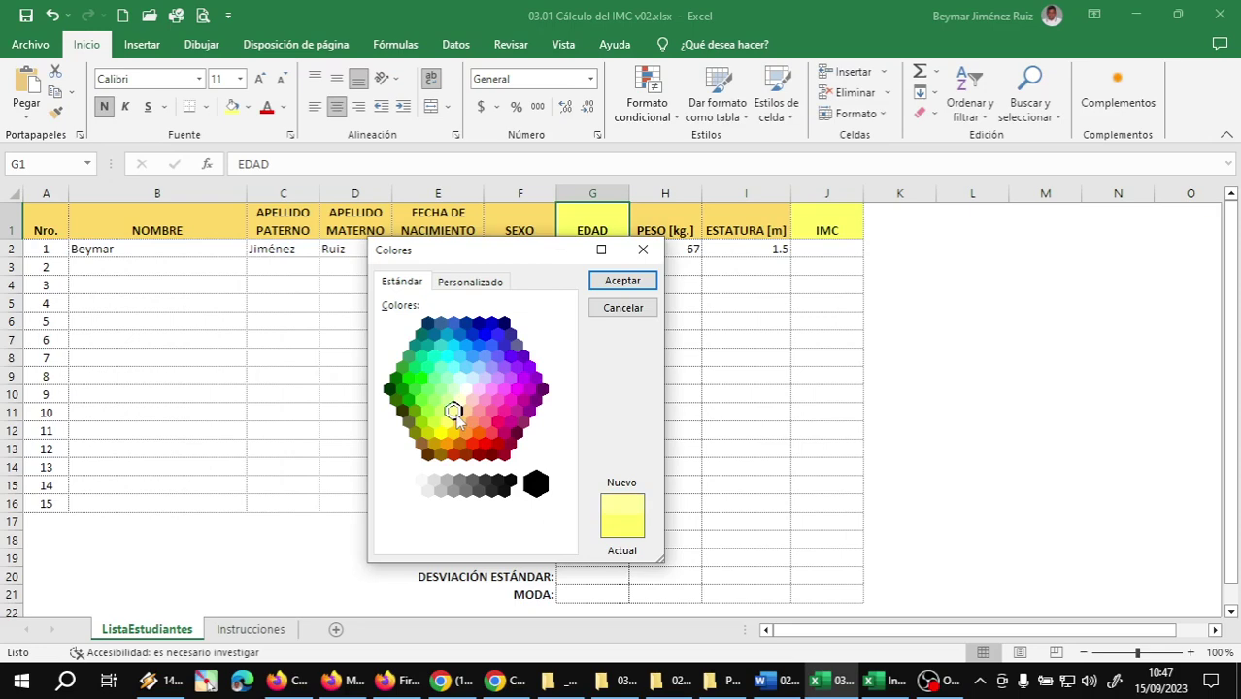
pyautogui.click(622, 281)
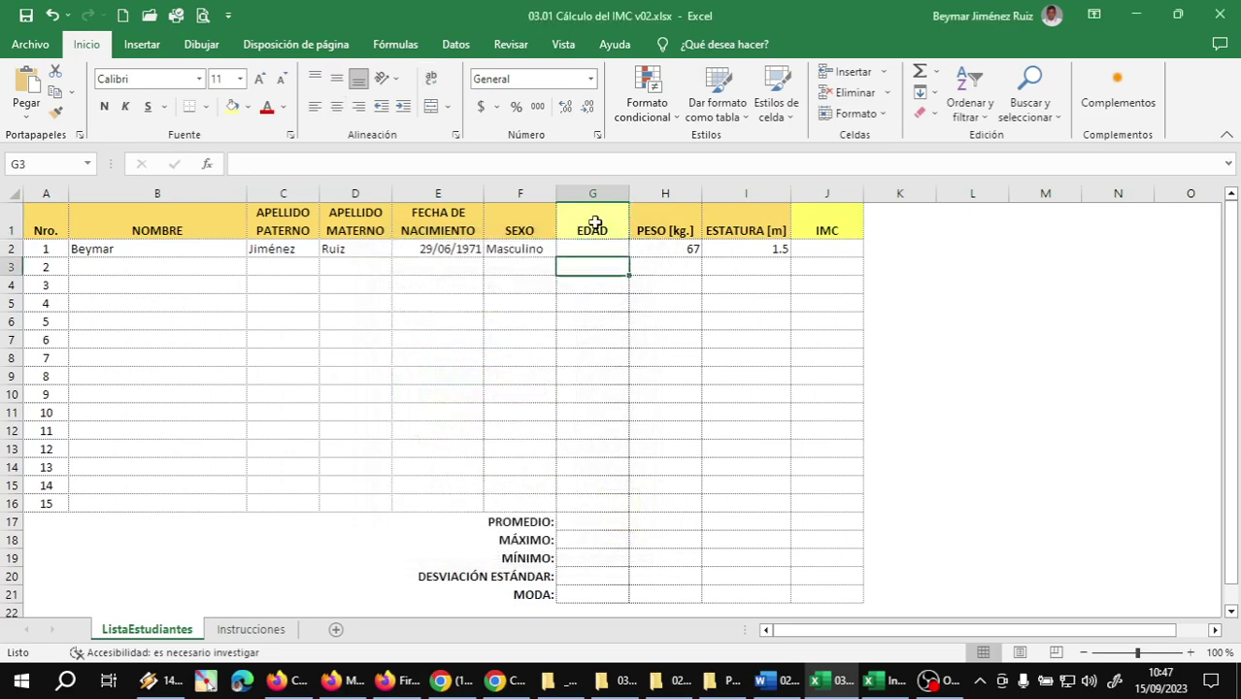
# Copy the EDAD header's formatting onto the IMC header with Copiar formato
pyautogui.click(55, 112)
pyautogui.click(825, 224)
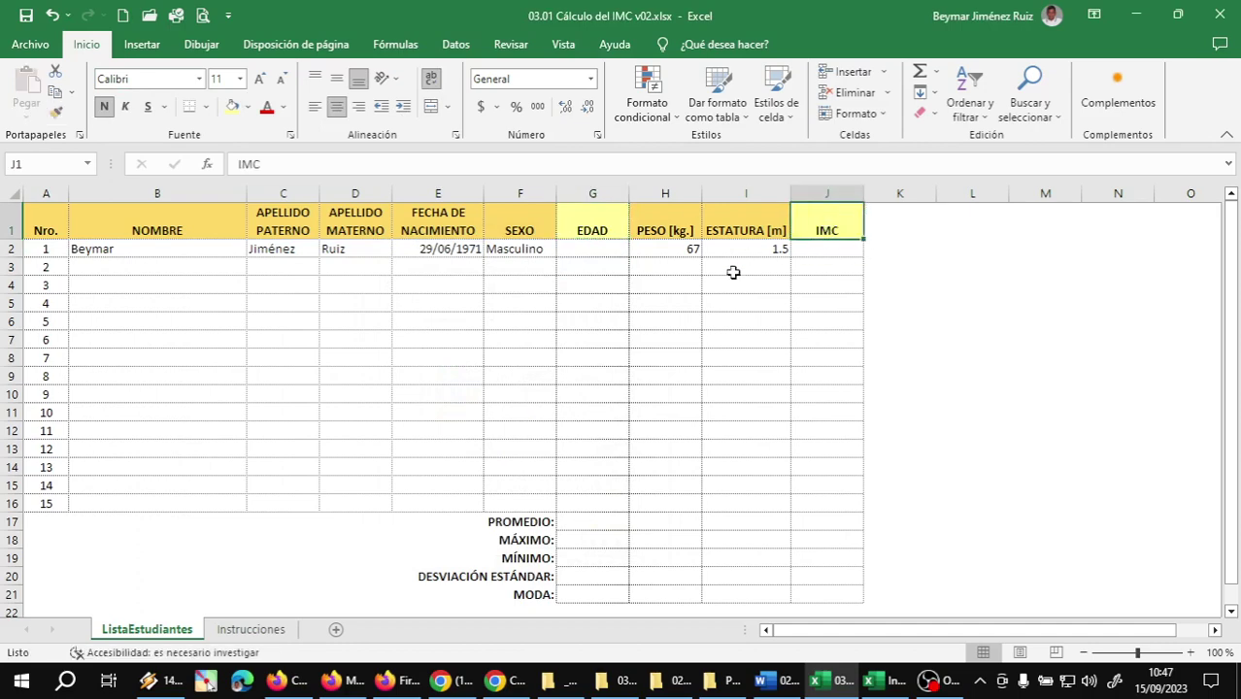
pyautogui.click(575, 284)
pyautogui.click(148, 263)
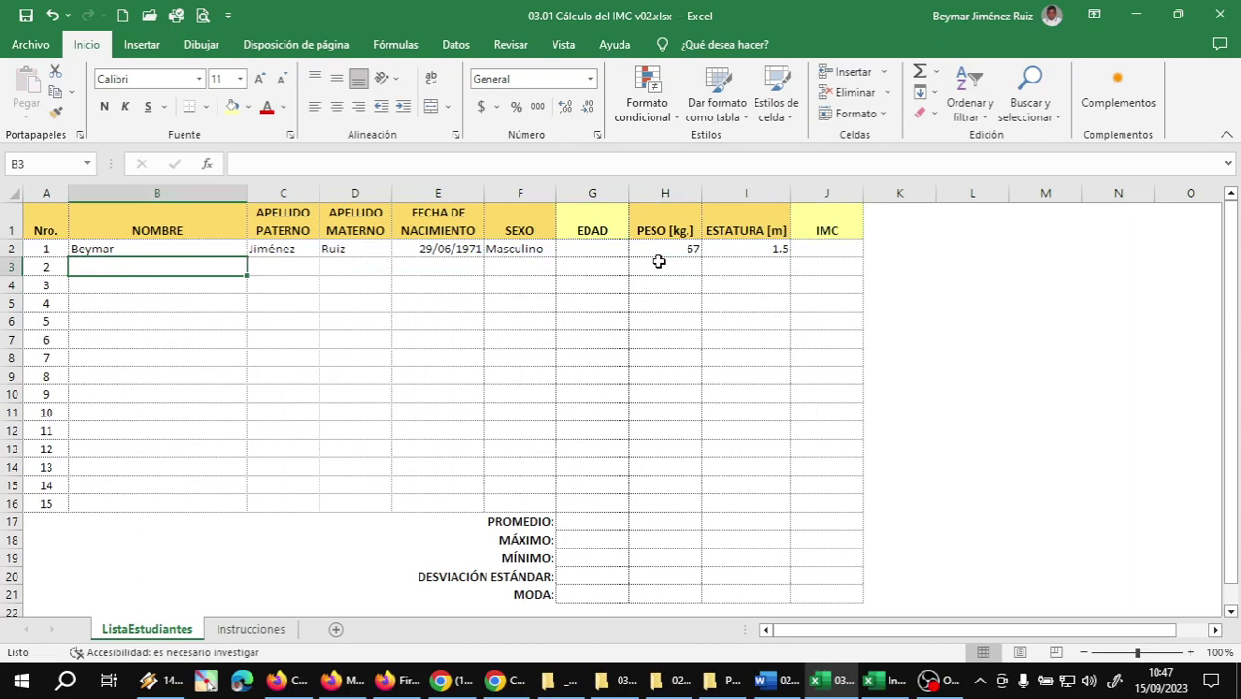
pyautogui.write('Anita')
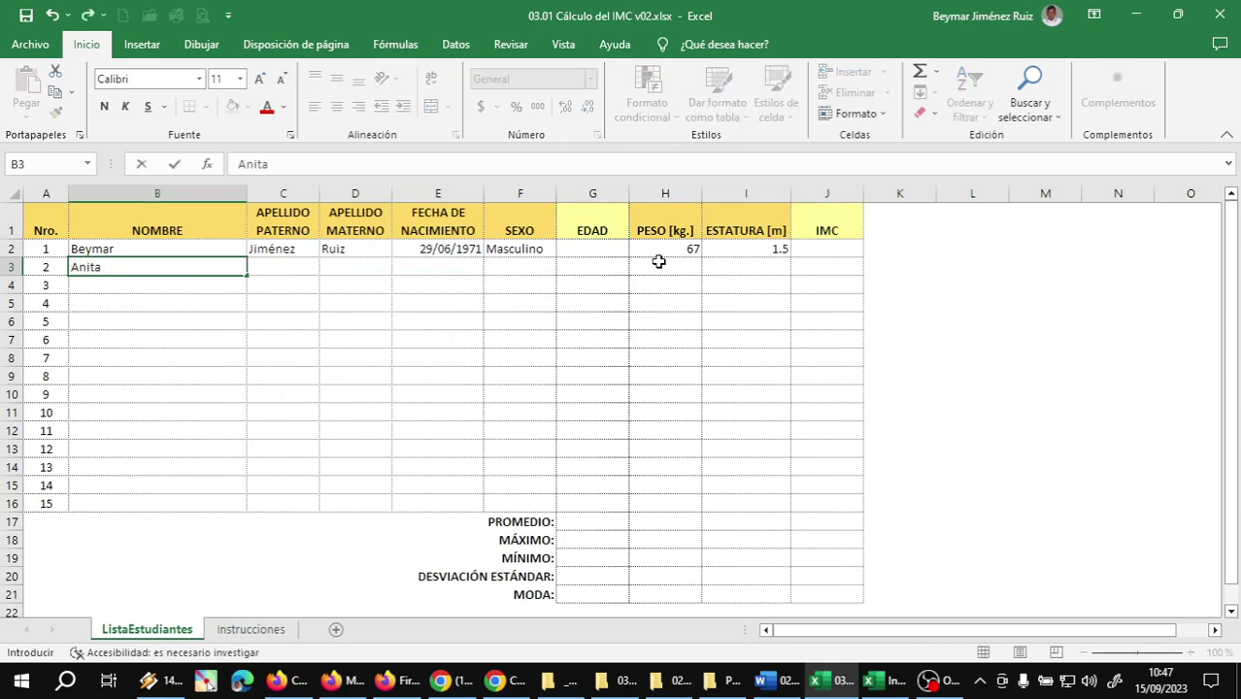
pyautogui.press('Tab')
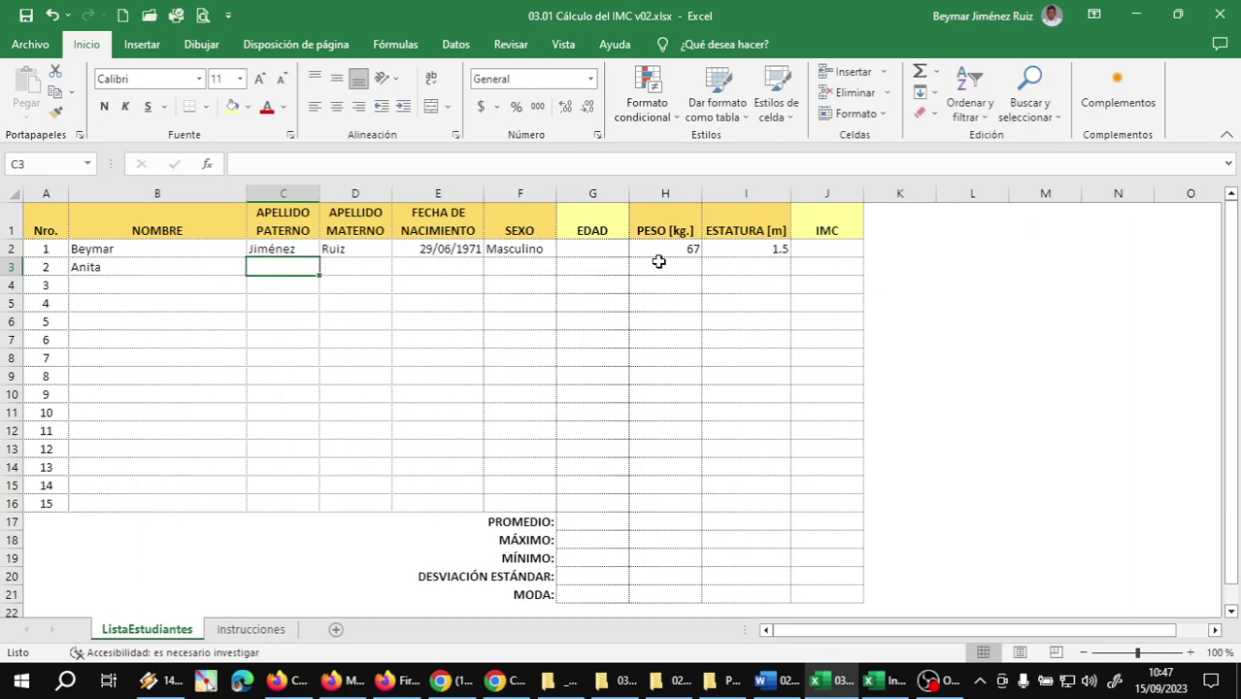
pyautogui.write('Camach')
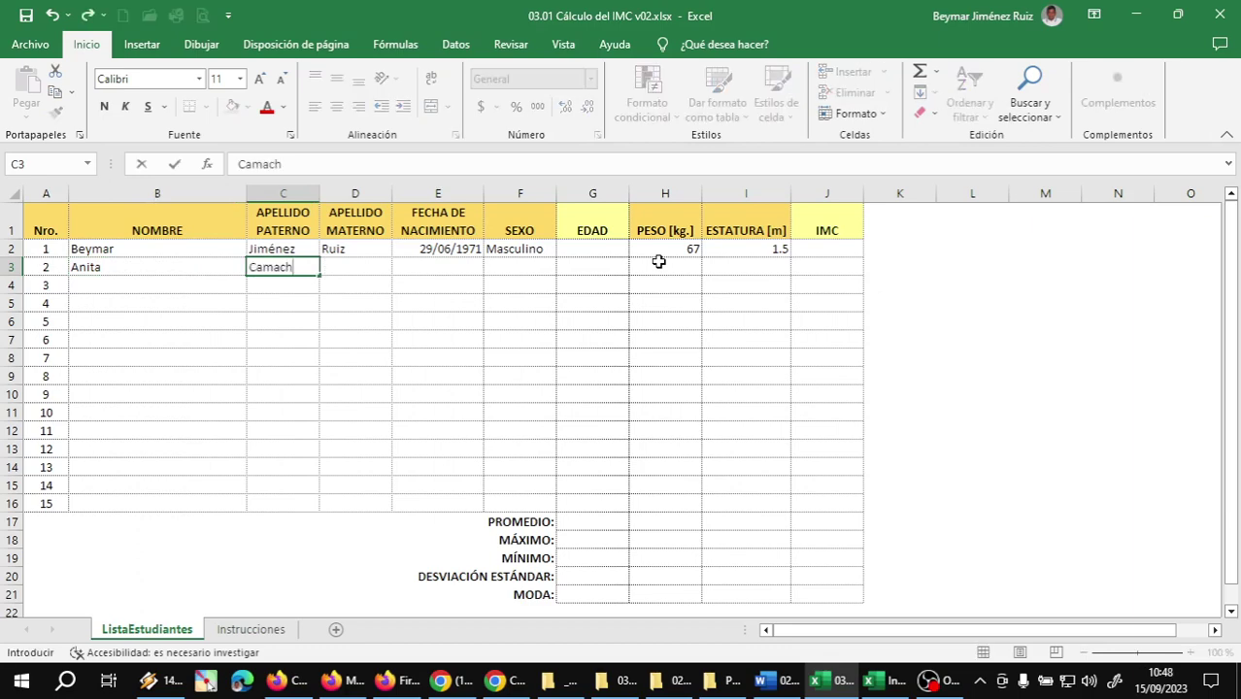
pyautogui.write('o')
pyautogui.press('Tab')
pyautogui.write('Rojas')
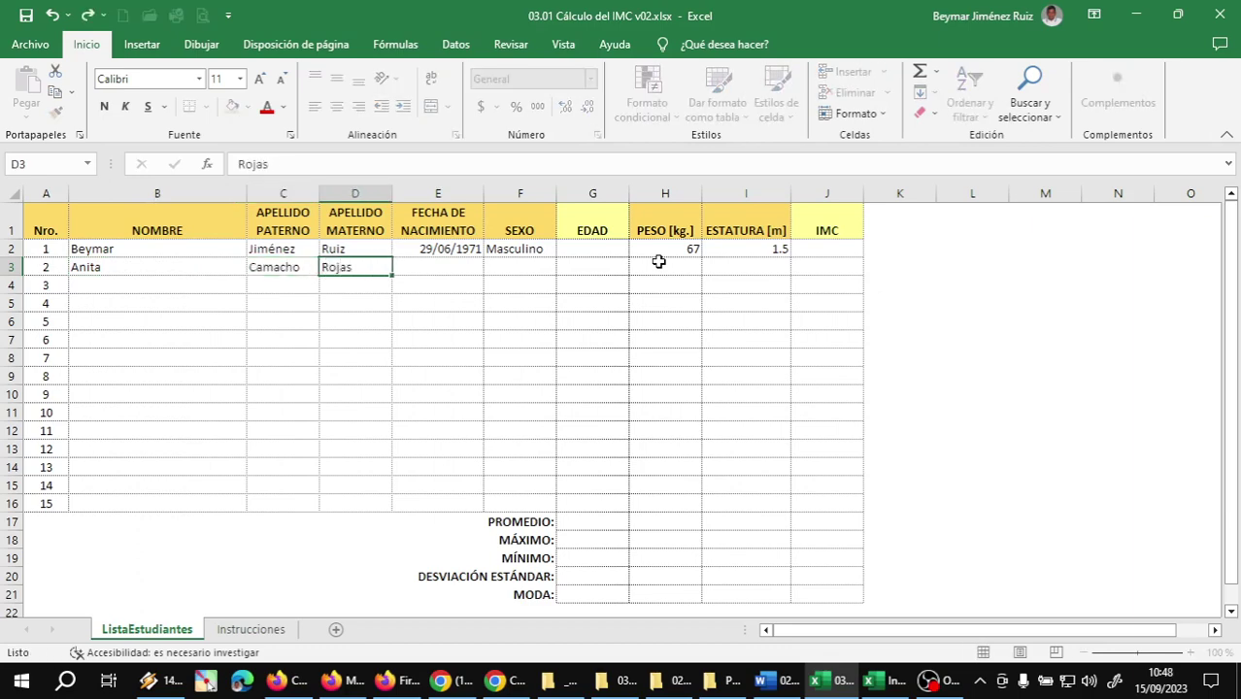
pyautogui.press('Tab')
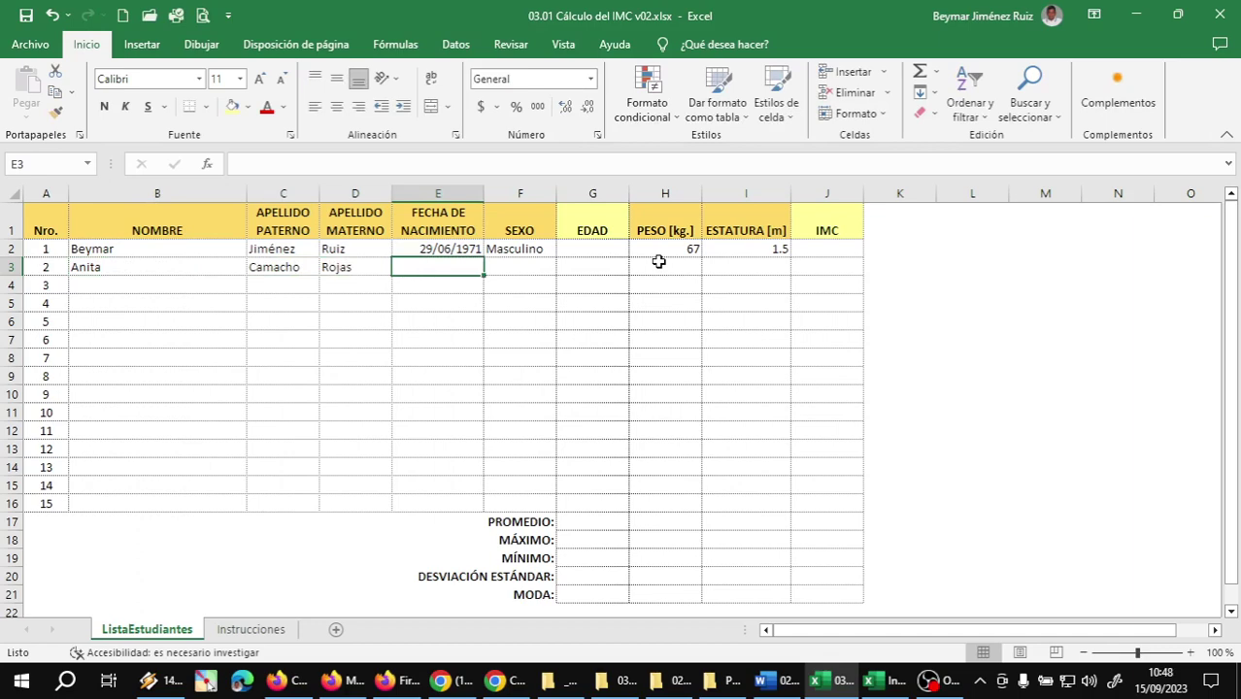
pyautogui.write('16/7/20')
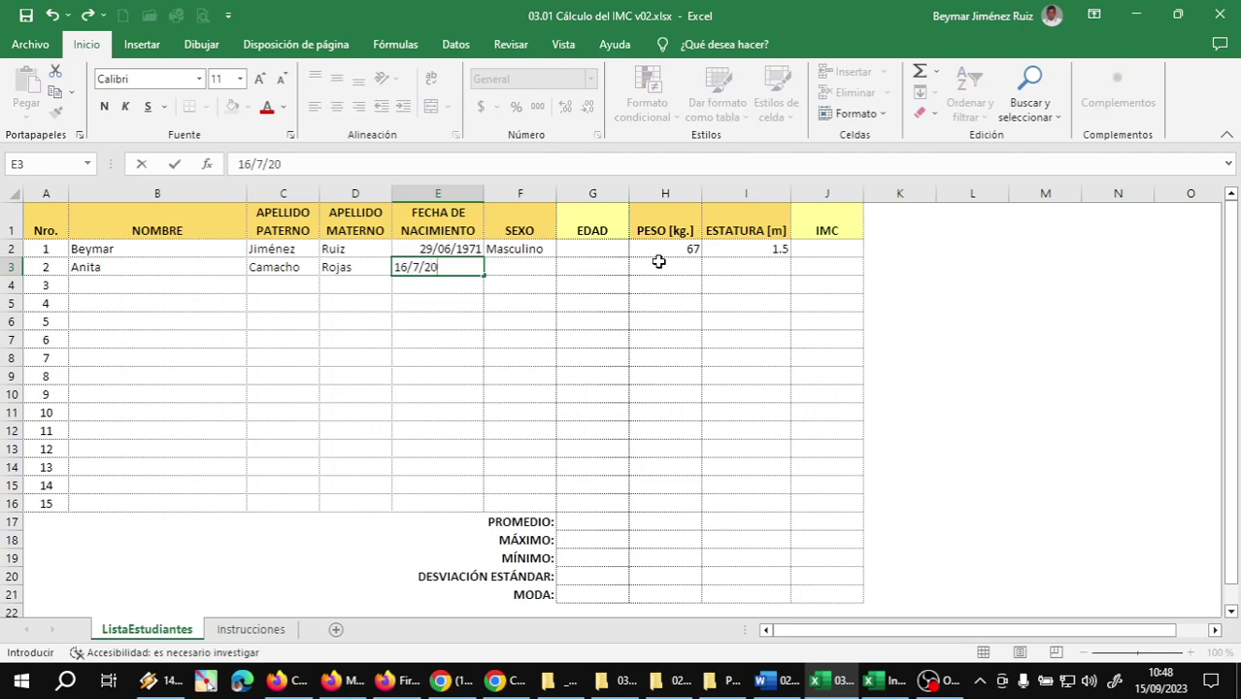
pyautogui.write('1')
pyautogui.press('Tab')
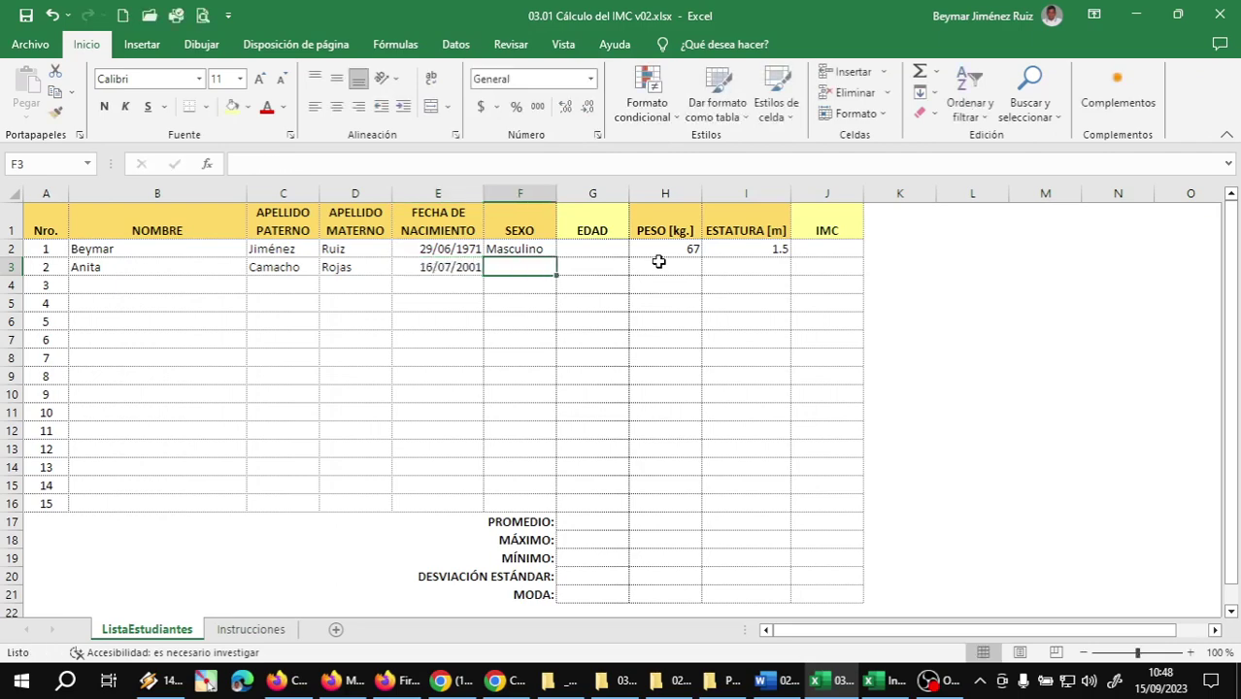
pyautogui.write('Femenino')
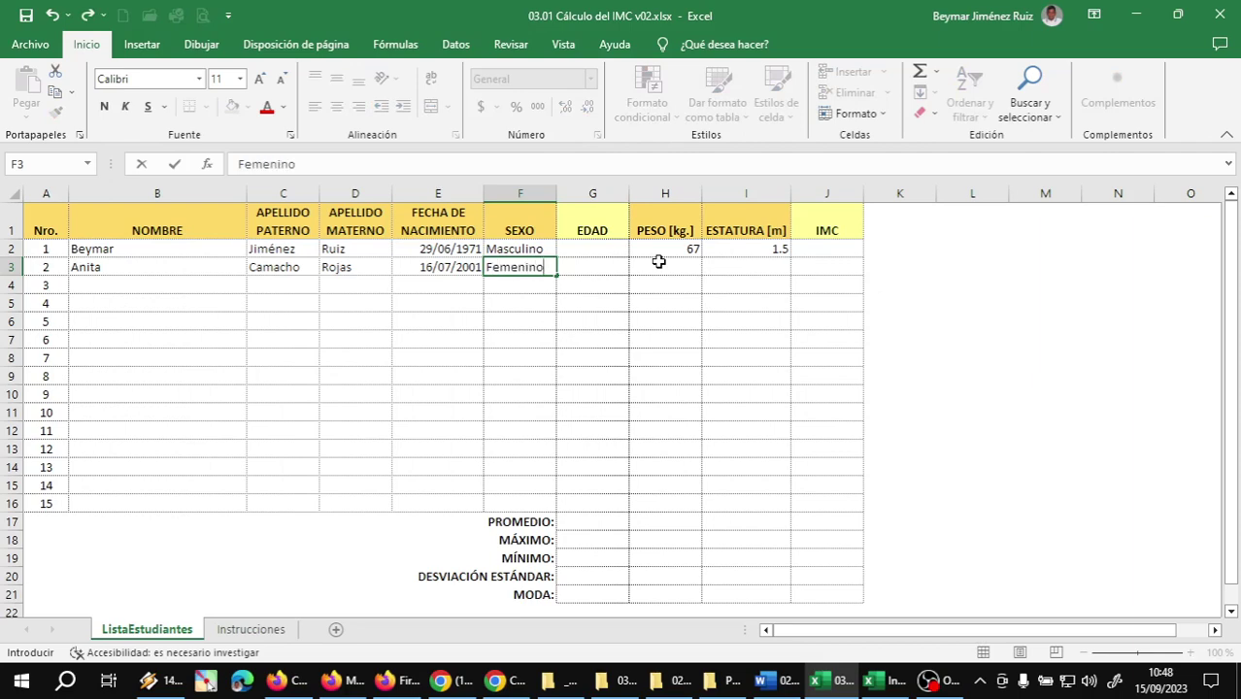
pyautogui.press('Tab')
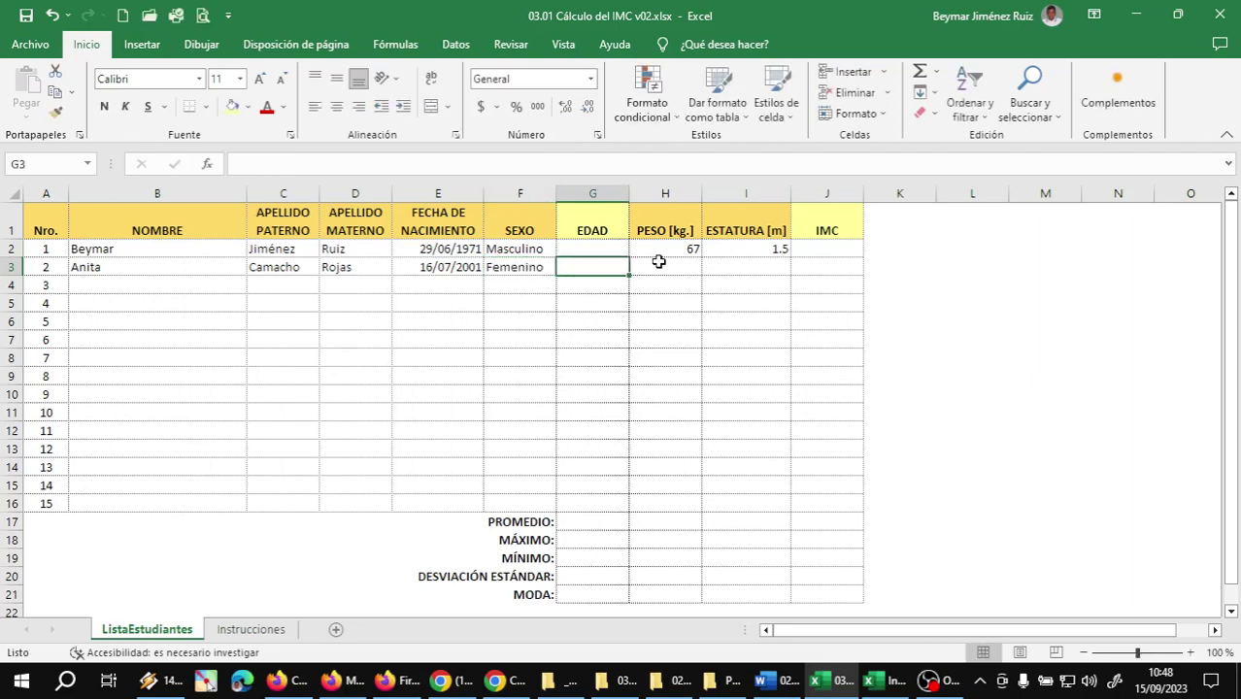
# Record student 2's weight 56 and height 1.65, then switch to OBS Studio
pyautogui.click(659, 261)
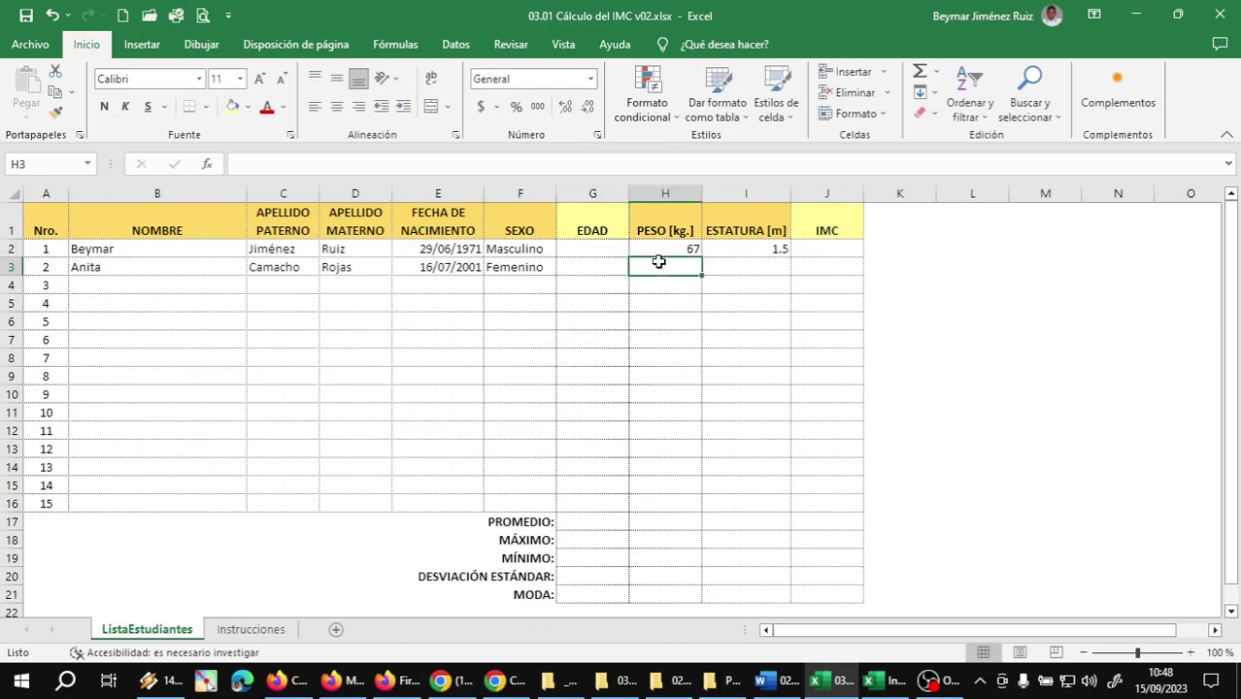
pyautogui.write('56')
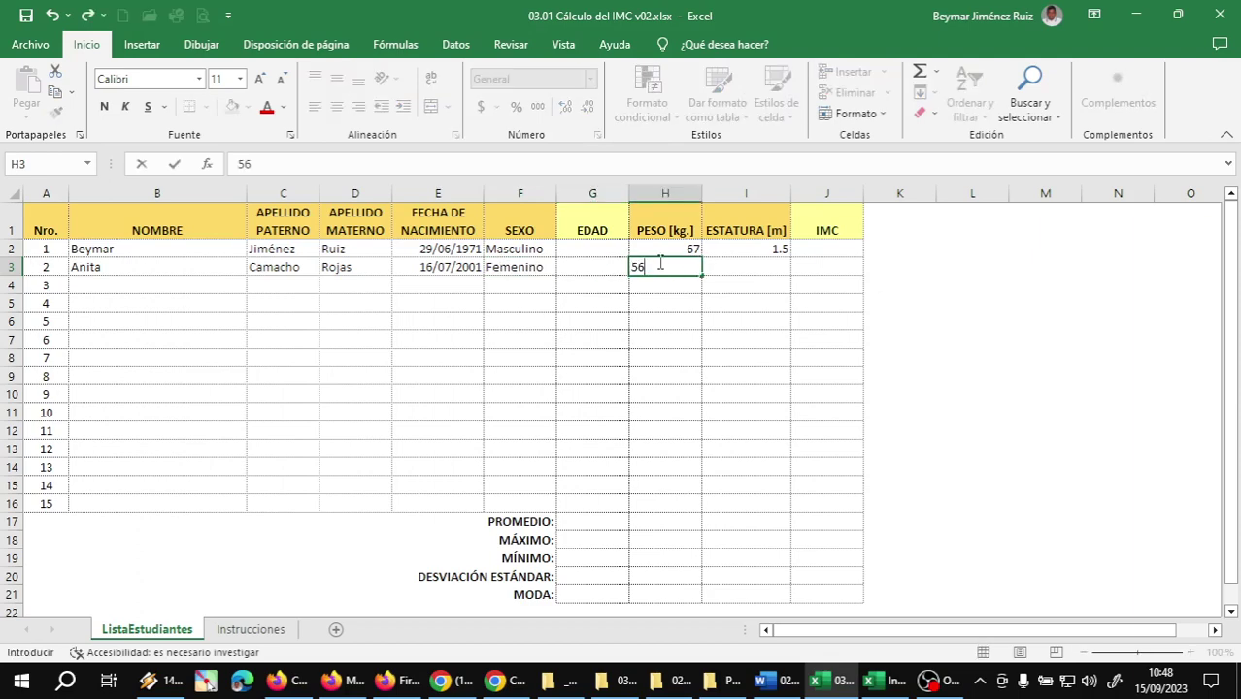
pyautogui.press('Tab')
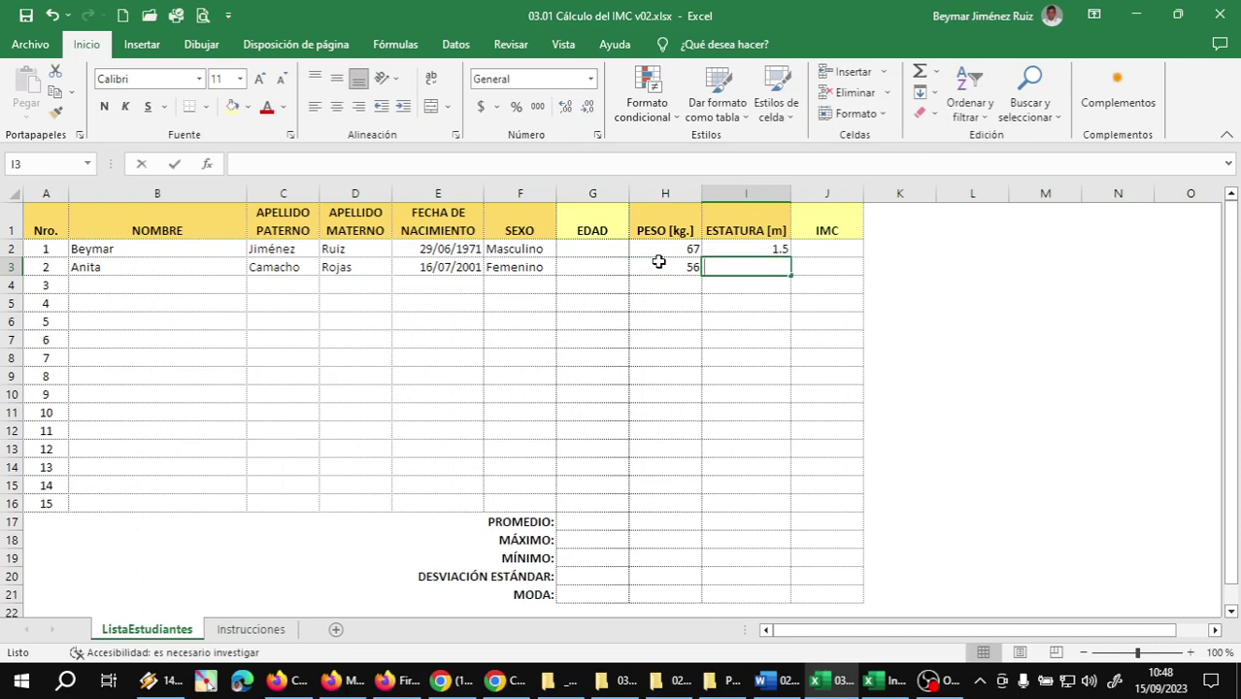
pyautogui.write('1.65')
pyautogui.press('Tab')
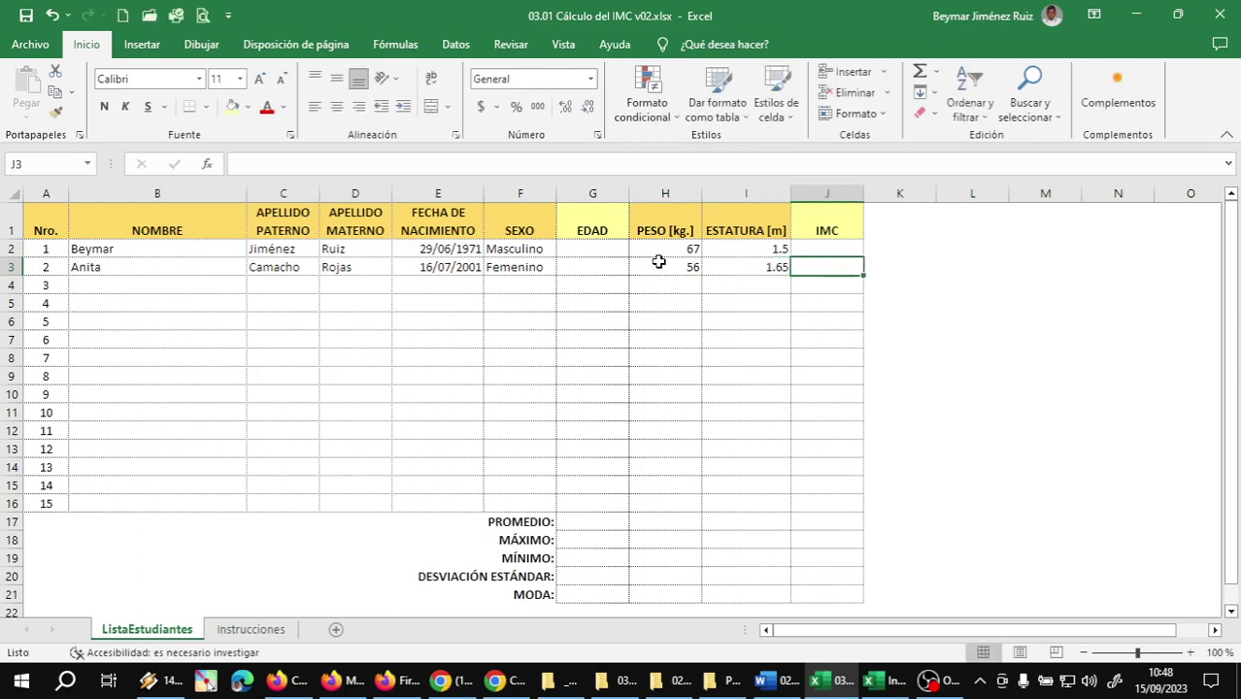
pyautogui.press('Down')
pyautogui.press('Left')
pyautogui.press('Left')
pyautogui.press('Left')
pyautogui.press('Left')
pyautogui.press('Left')
pyautogui.press('Left')
pyautogui.press('Left')
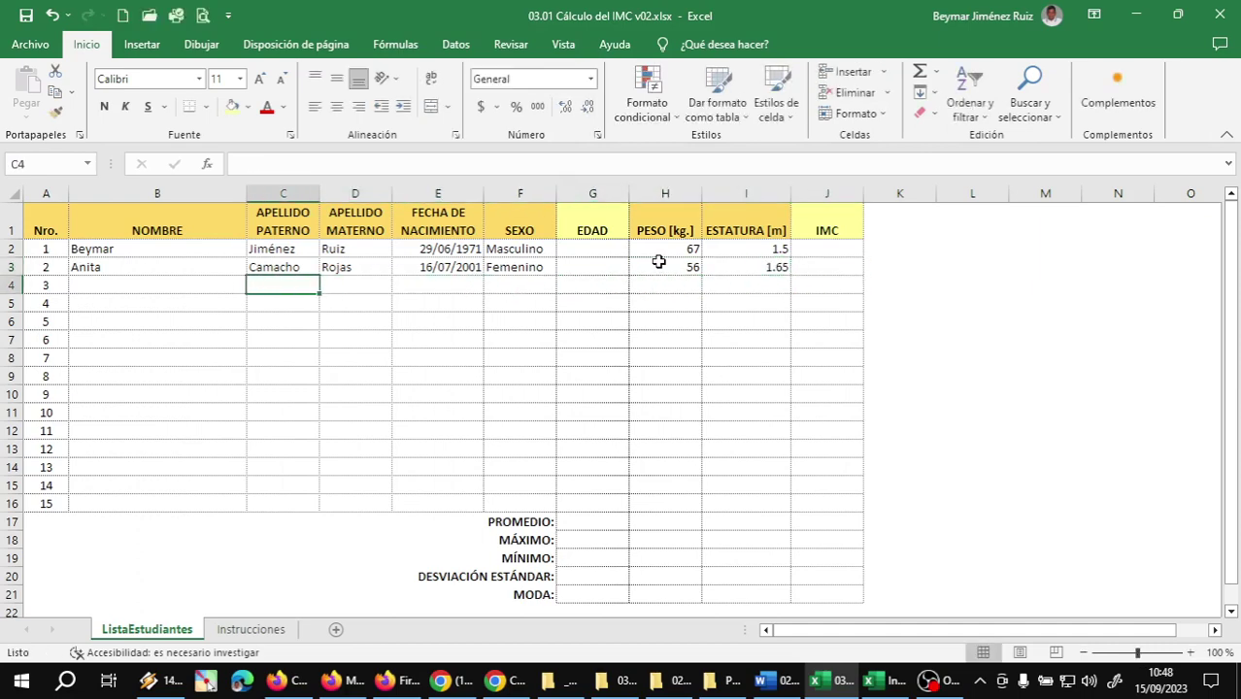
pyautogui.press('Left')
pyautogui.press('Left')
pyautogui.press('Right')
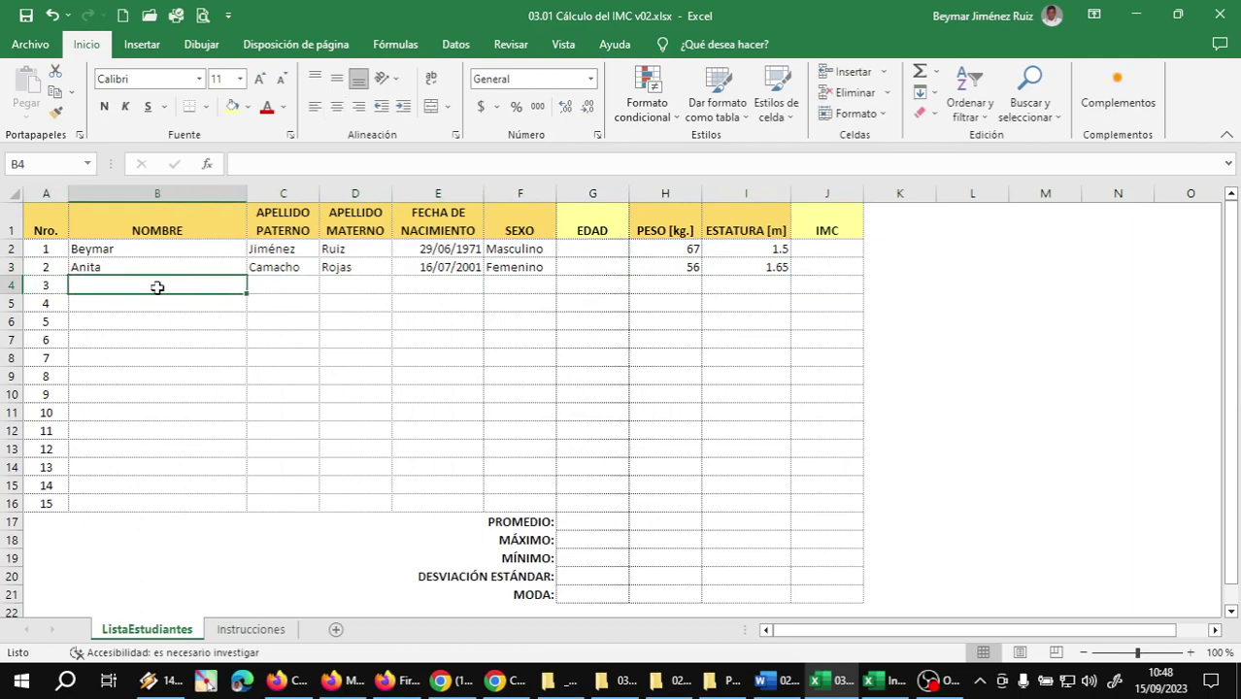
pyautogui.moveTo(156, 286)
pyautogui.mouseDown()
pyautogui.moveTo(149, 499)
pyautogui.moveTo(160, 285)
pyautogui.mouseUp()
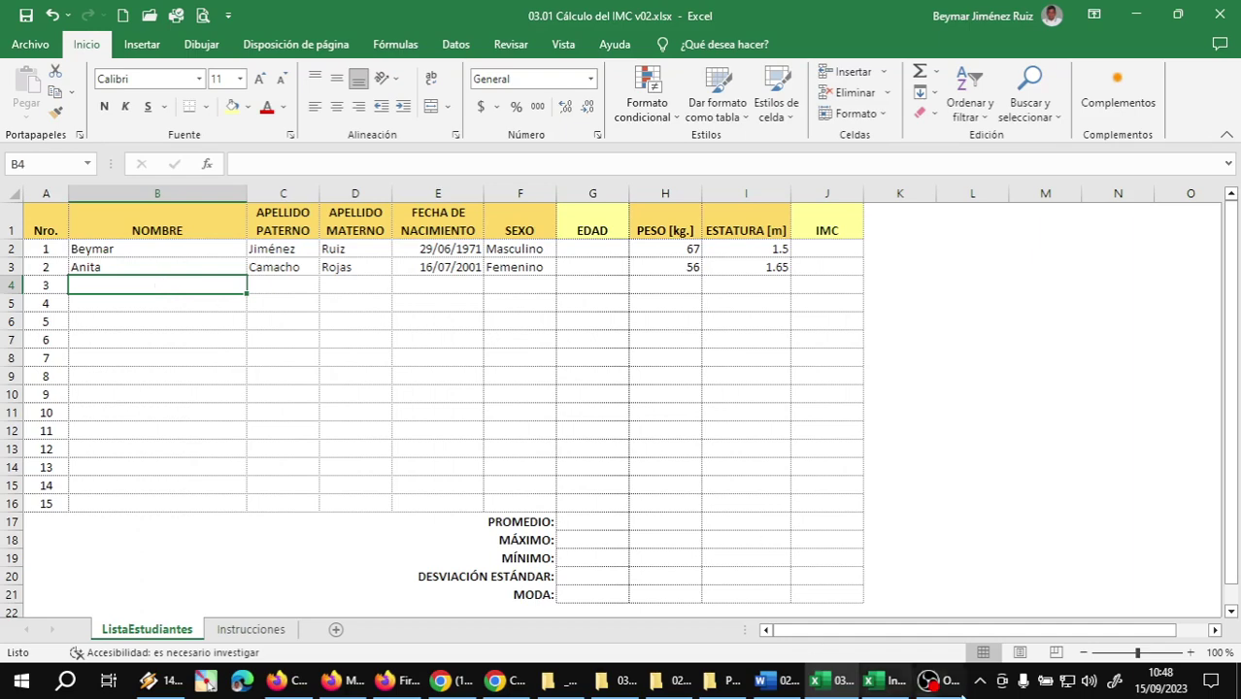
pyautogui.click(948, 688)
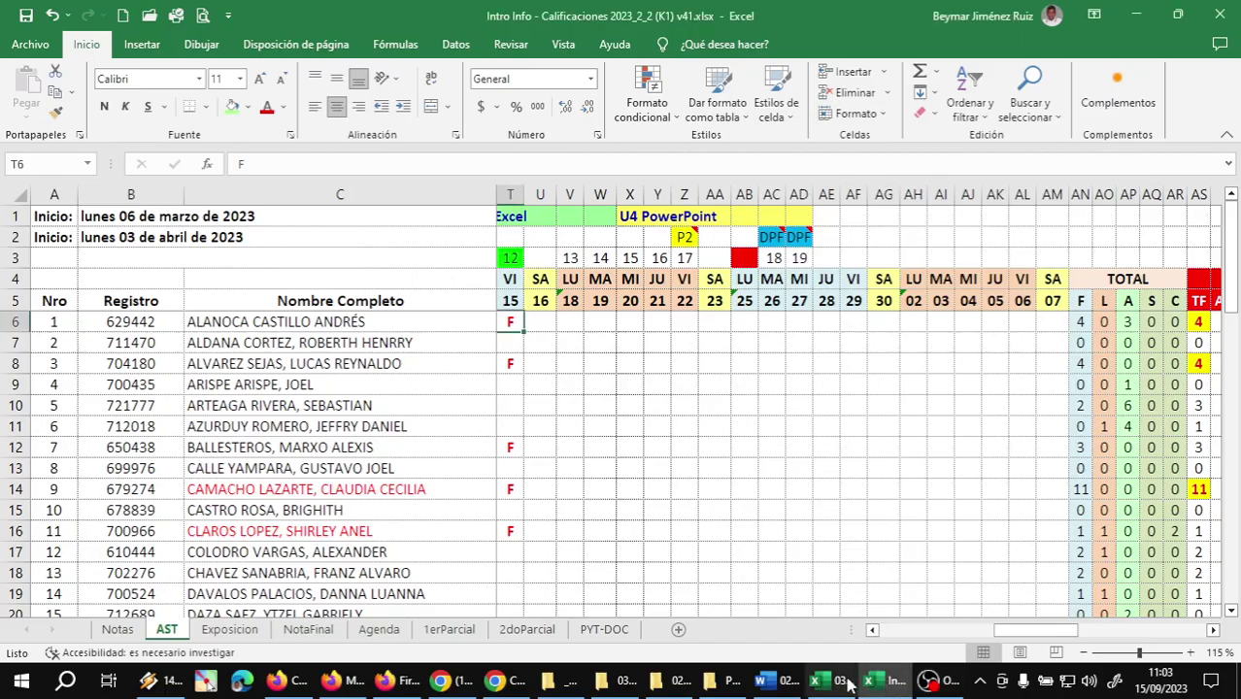
# Bring the 03.01 Cálculo del IMC v02.xlsx window back to the front
pyautogui.click(825, 681)
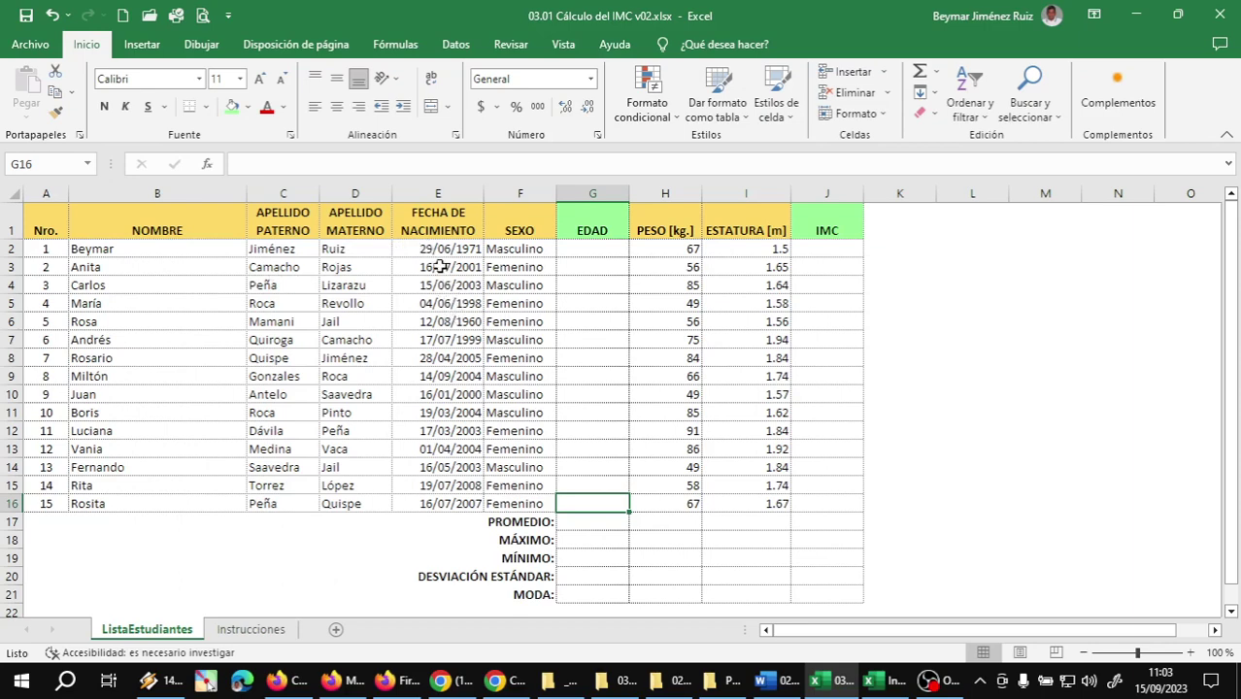
# Centre the birth dates in E2:E16 and slightly widen the SEXO column
pyautogui.moveTo(441, 251); pyautogui.dragTo(429, 504)
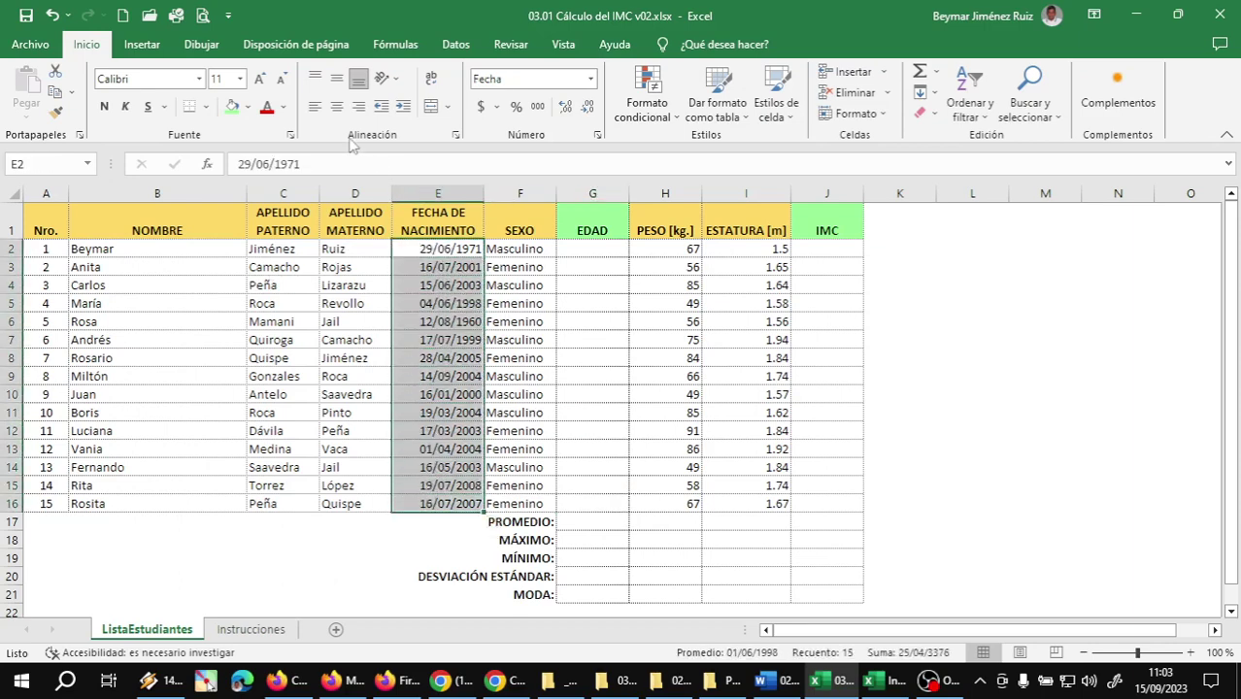
pyautogui.click(336, 106)
pyautogui.click(511, 339)
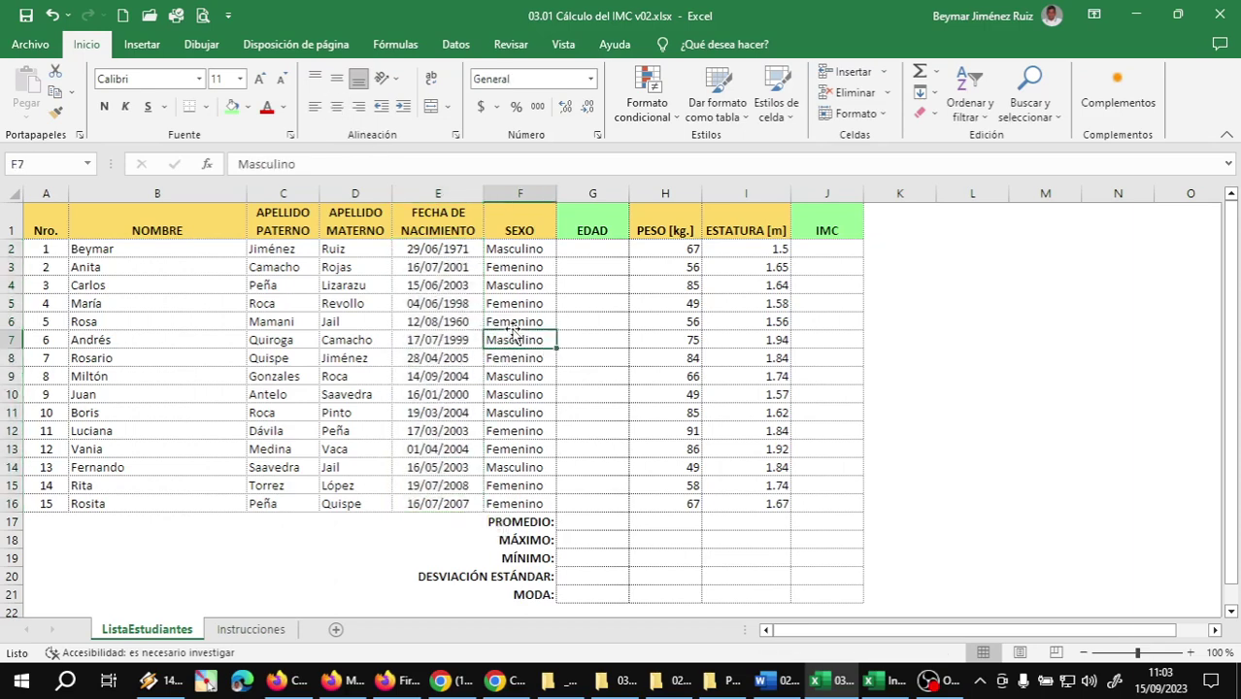
pyautogui.moveTo(557, 191); pyautogui.dragTo(561, 192)
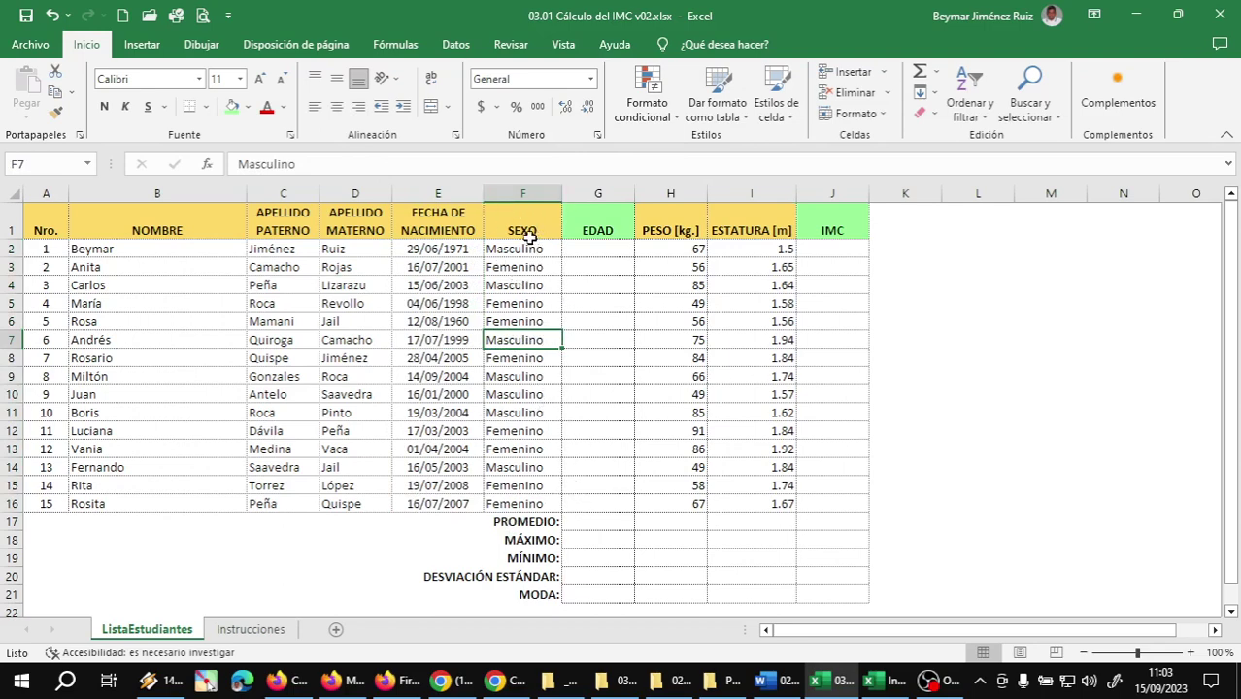
# Select the fifteen weights, then the fifteen heights in I2:I16
pyautogui.click(669, 250)
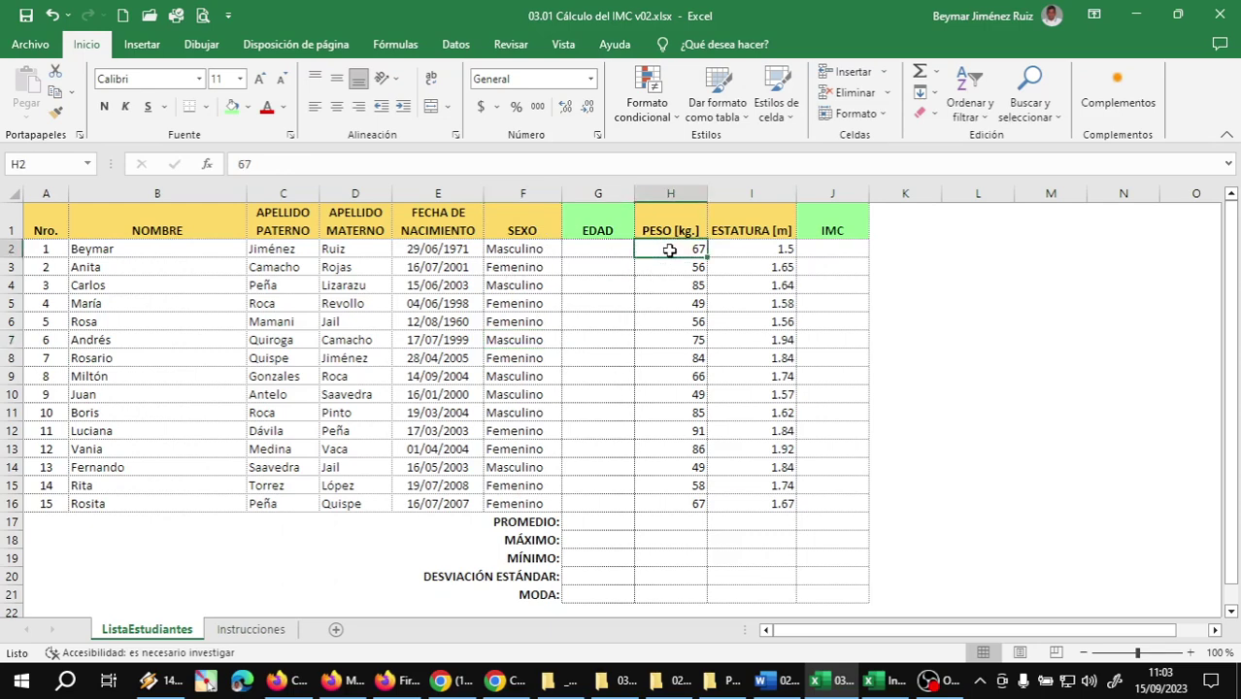
pyautogui.moveTo(670, 256); pyautogui.dragTo(661, 501)
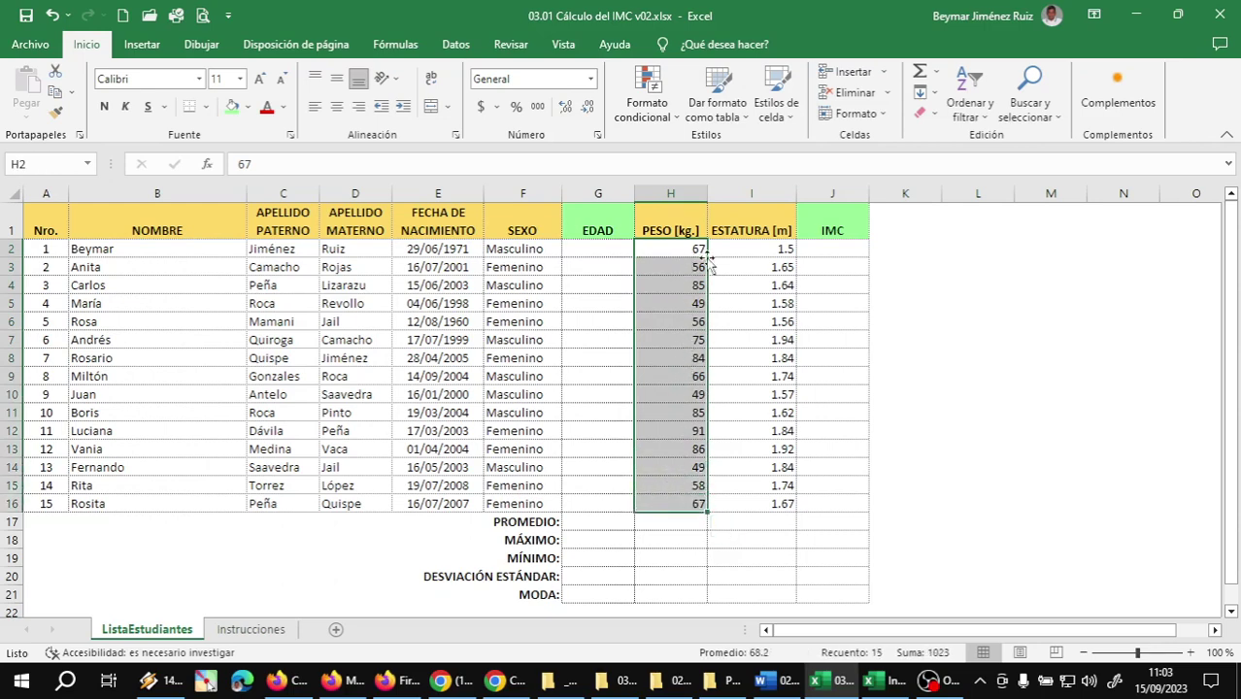
pyautogui.click(751, 252)
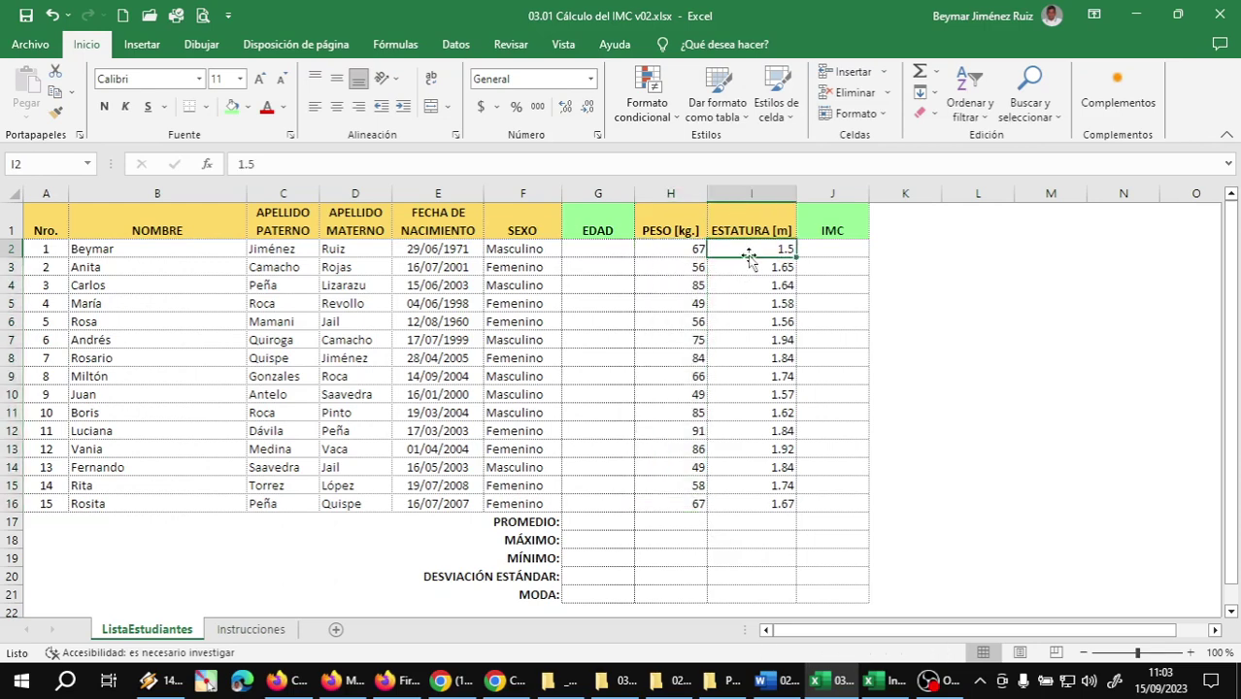
pyautogui.moveTo(751, 248)
pyautogui.mouseDown()
pyautogui.moveTo(735, 487)
pyautogui.moveTo(748, 505)
pyautogui.mouseUp()
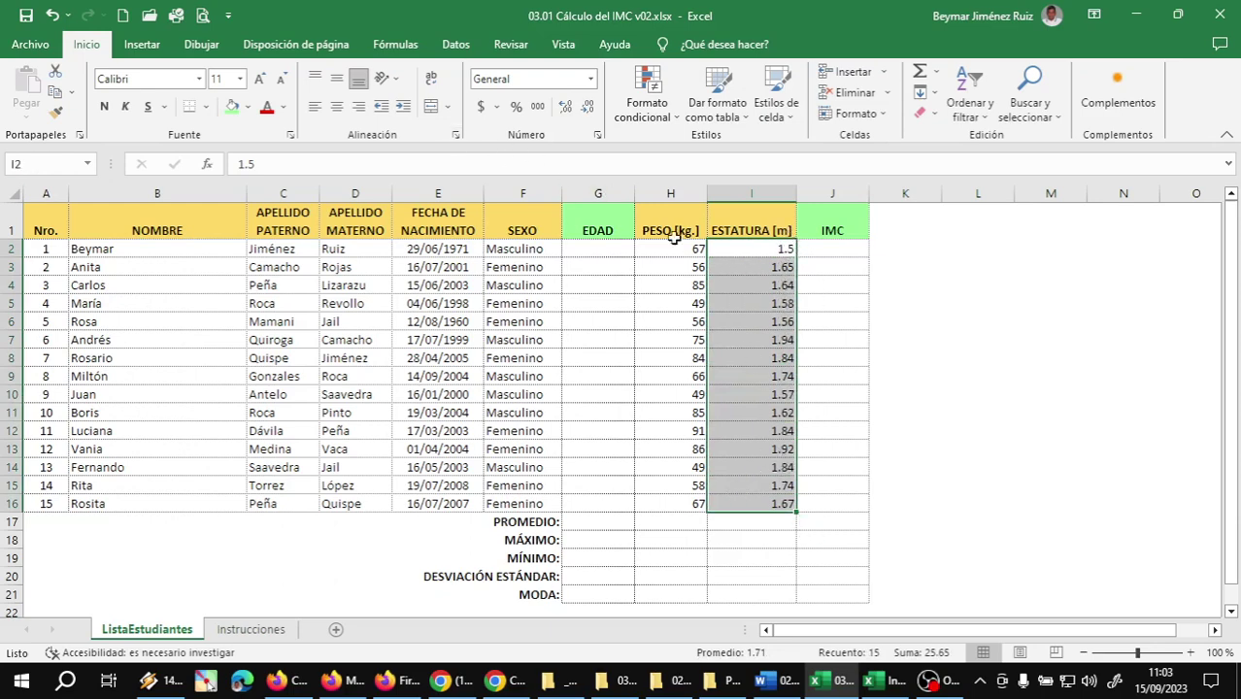
pyautogui.moveTo(744, 251); pyautogui.dragTo(745, 503)
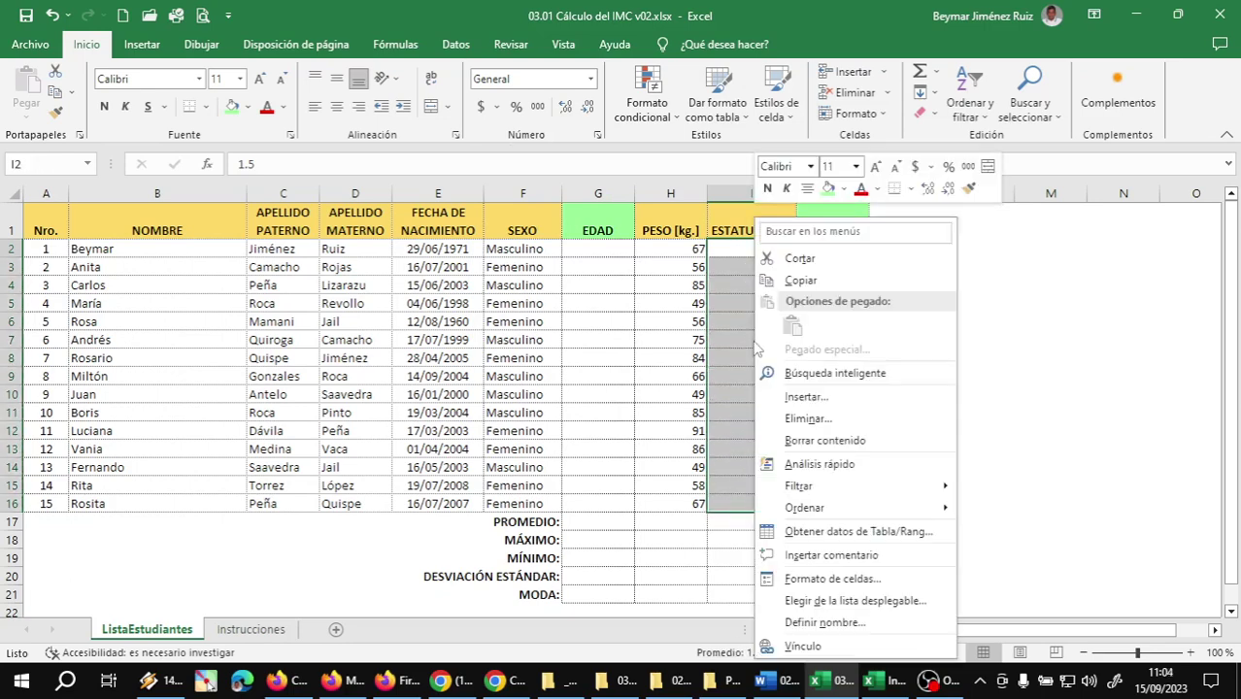
# Format the ESTATURA heights as Number with 2 decimal places, showing 1.50 to 1.94
pyautogui.rightClick(754, 340)
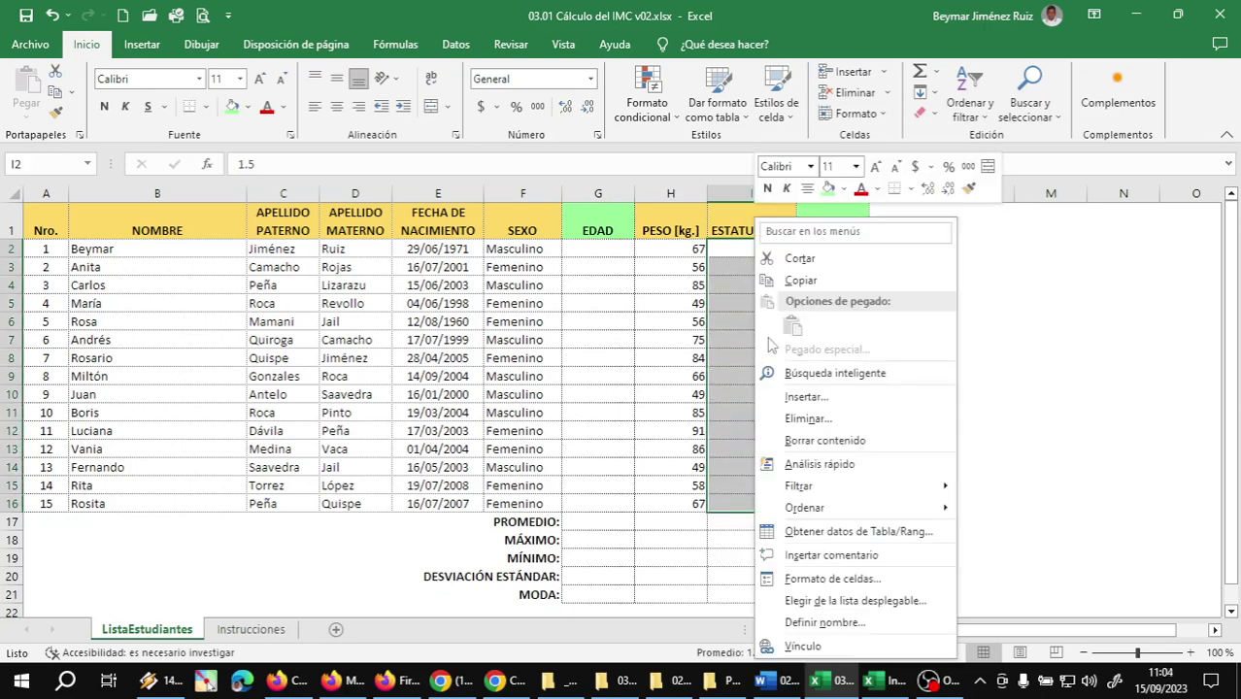
pyautogui.click(833, 579)
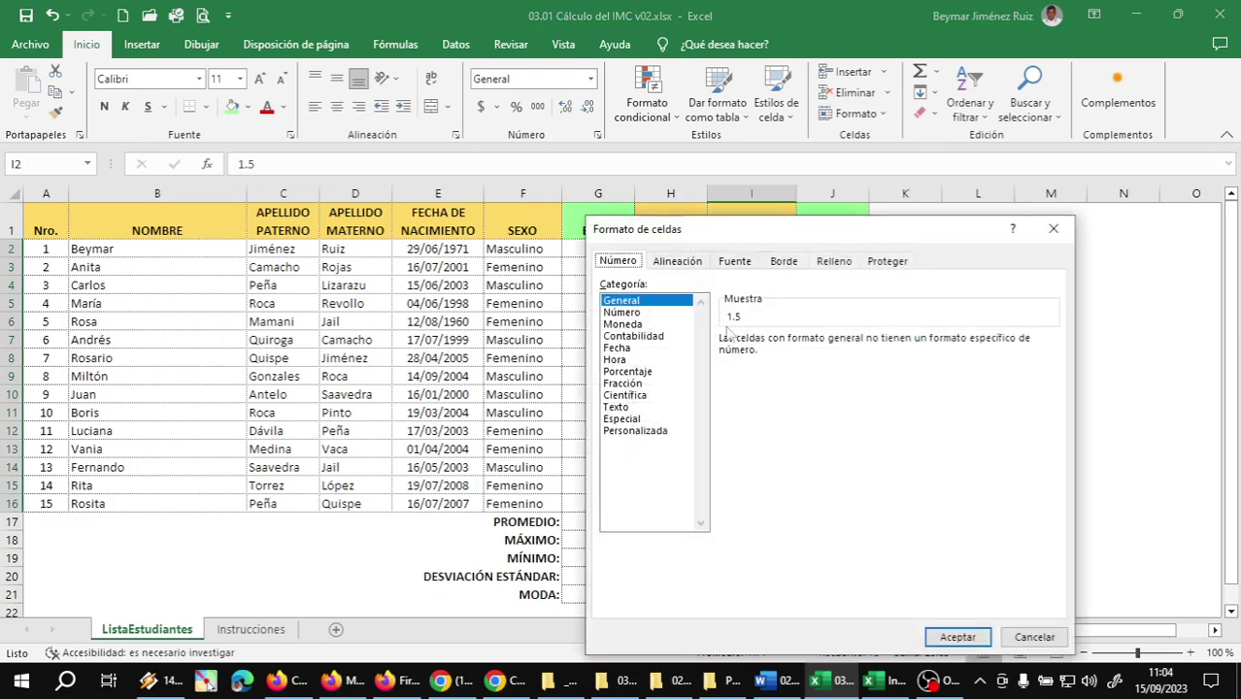
pyautogui.click(621, 312)
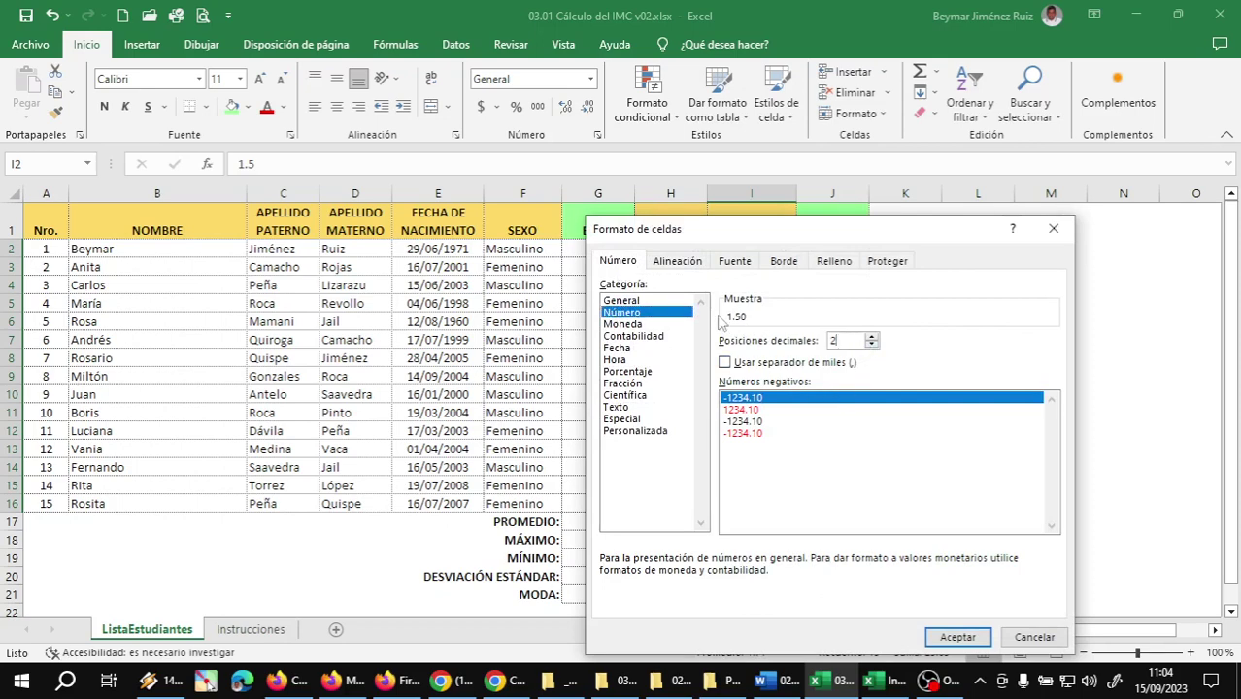
pyautogui.click(951, 637)
pyautogui.click(763, 254)
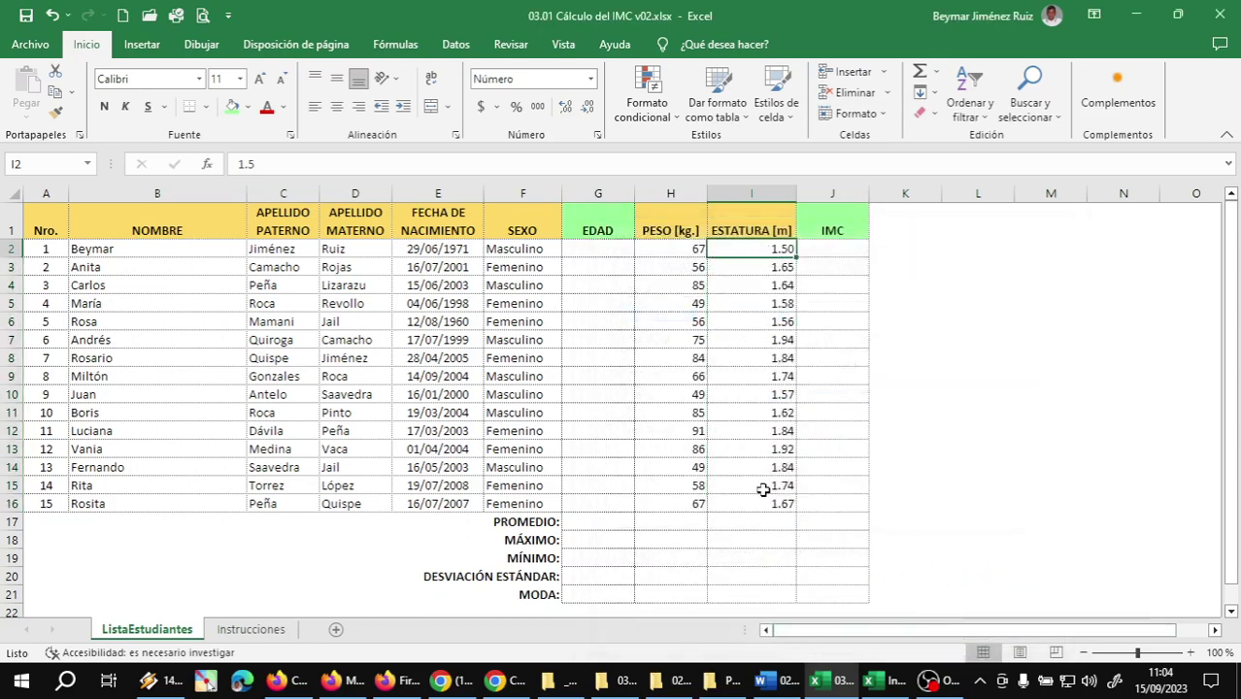
# Correct the weights in H2 and H5 to 67.5 and 4.8
pyautogui.click(676, 249)
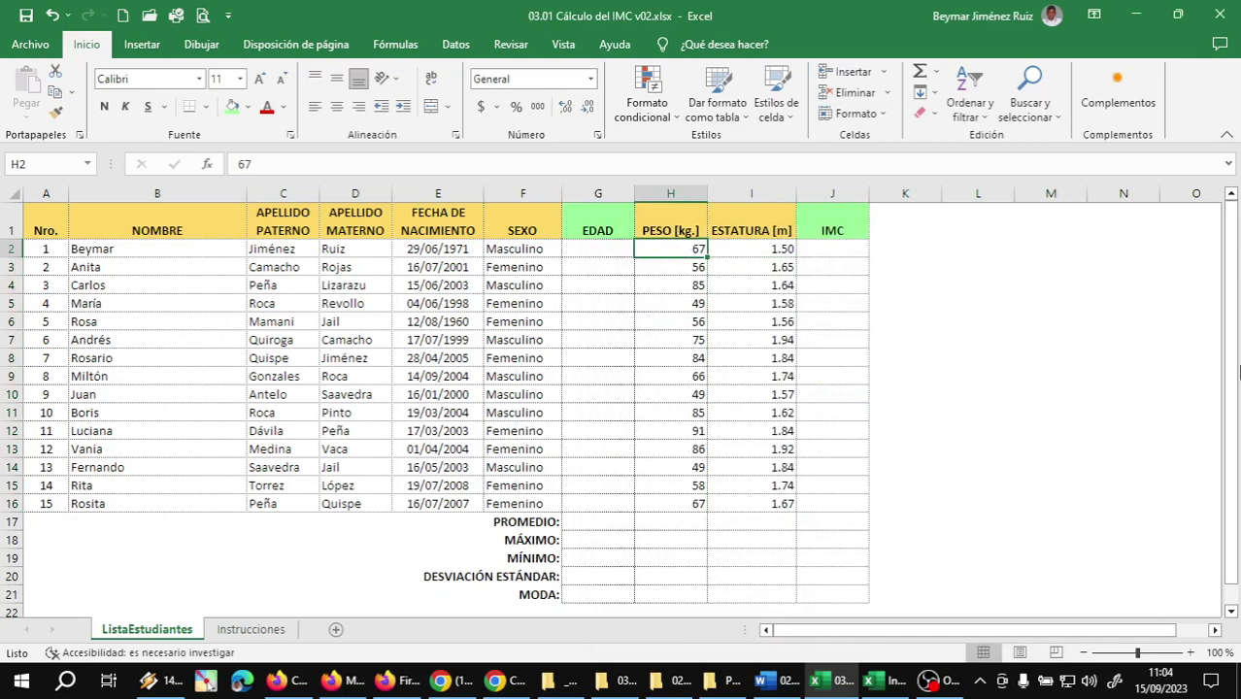
pyautogui.press('F2')
pyautogui.write('.')
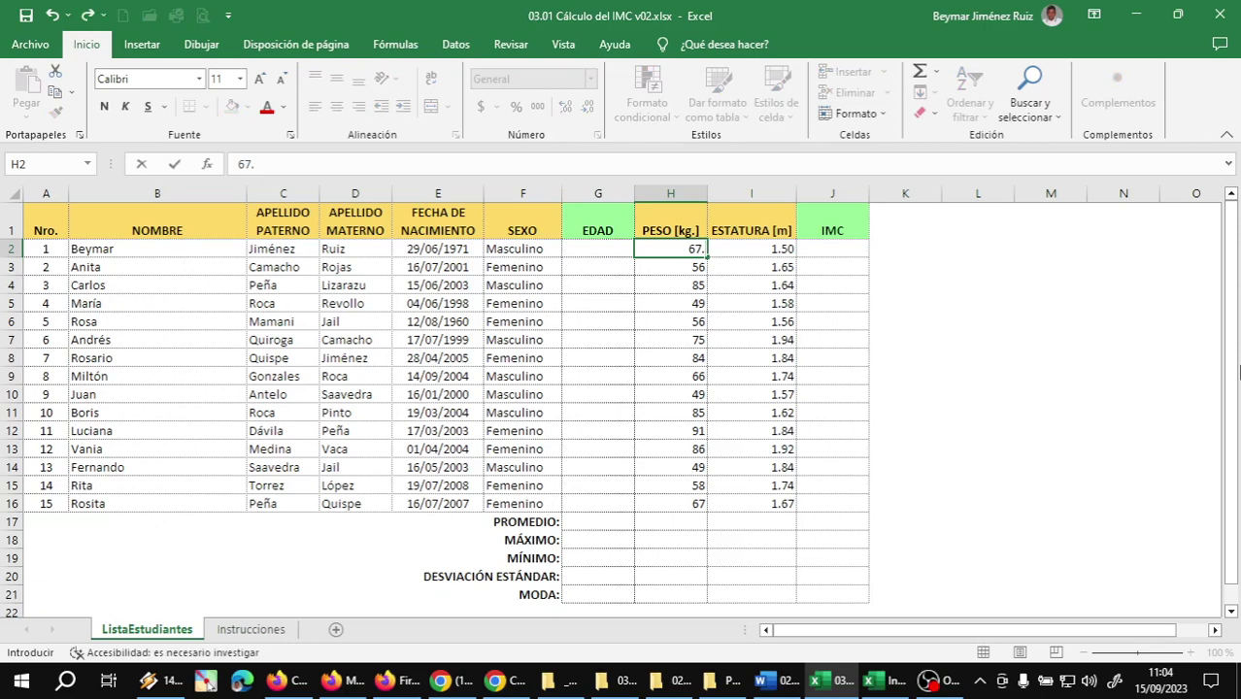
pyautogui.write('5')
pyautogui.press('Return')
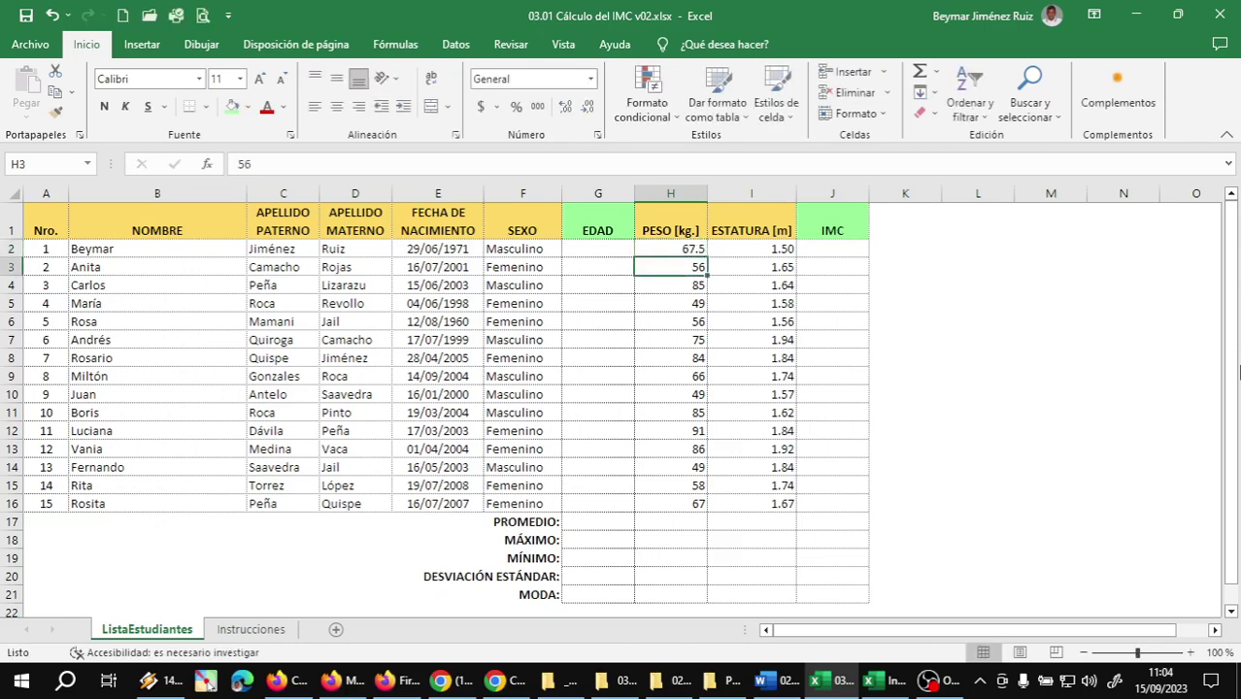
pyautogui.press('Down')
pyautogui.press('Down')
pyautogui.press('Up')
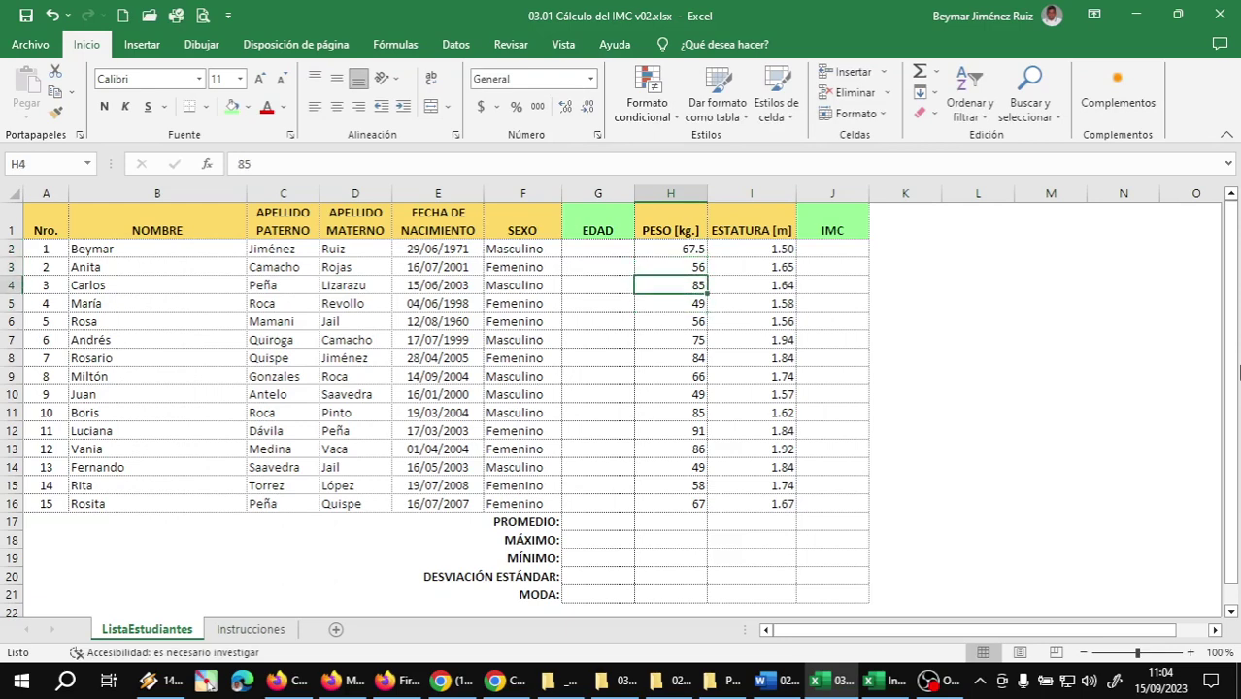
pyautogui.press('Down')
pyautogui.write('4.')
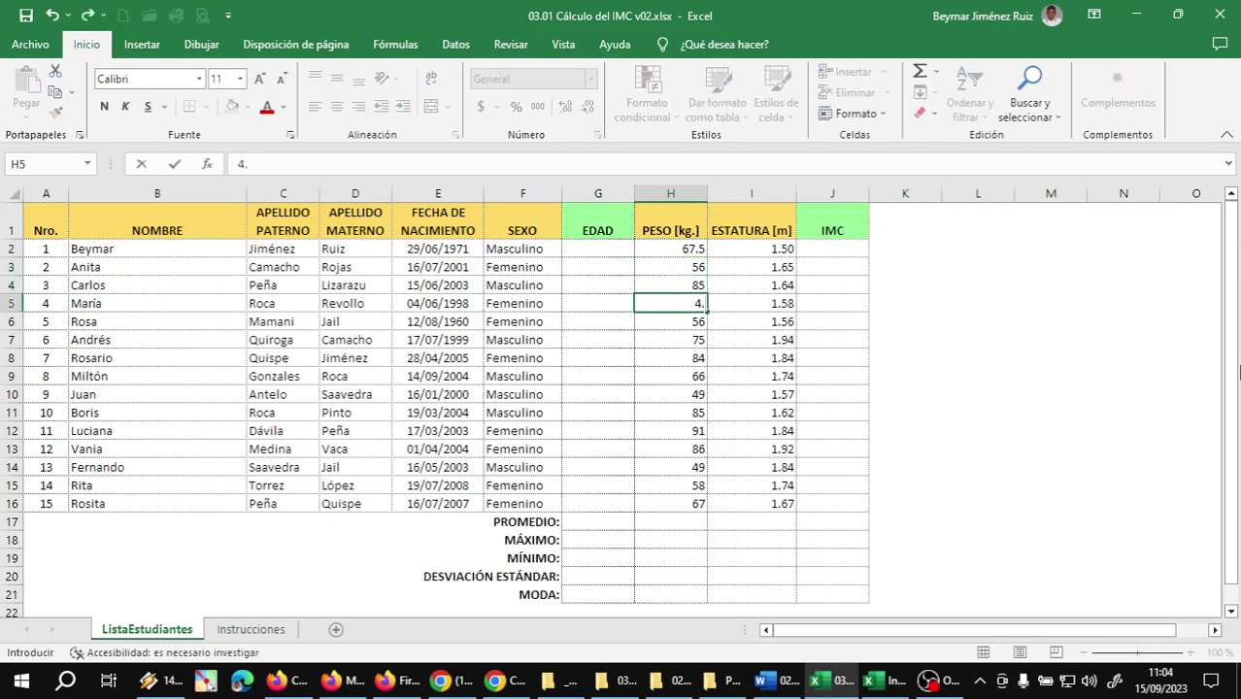
pyautogui.write('8')
pyautogui.press('Return')
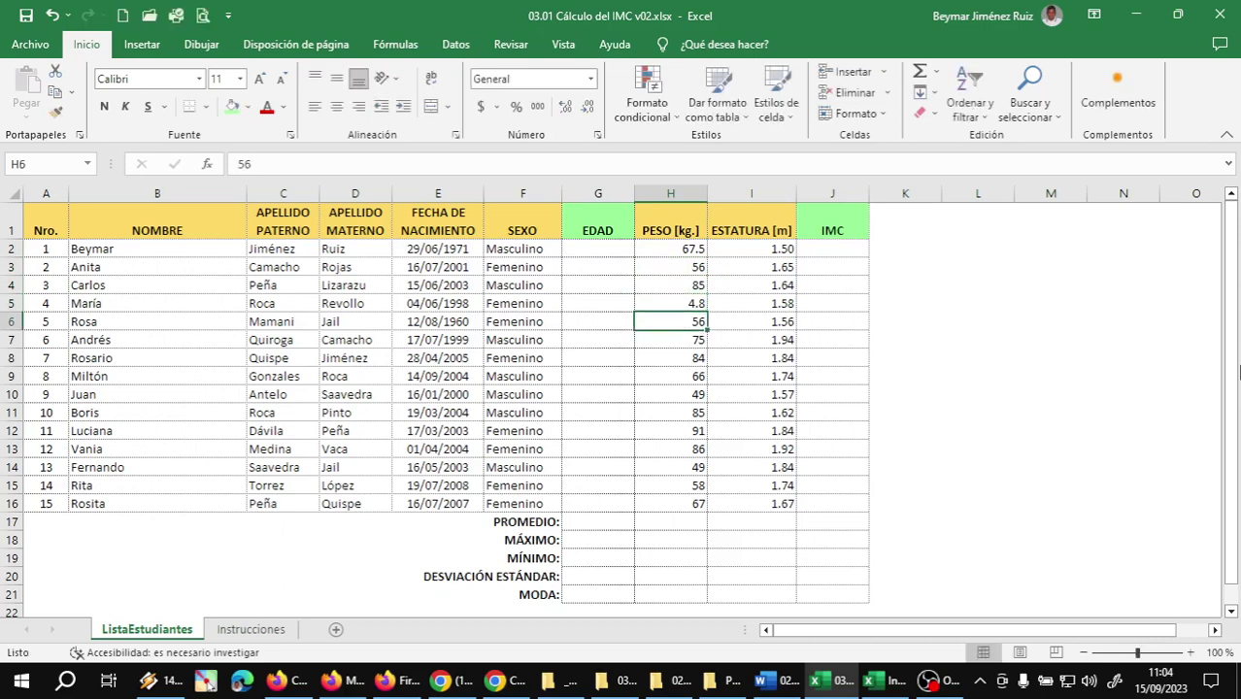
# Correct the weights in H9, H12 and H15 to 6.2, 91.6 and 58.4
pyautogui.press('Down')
pyautogui.press('Down')
pyautogui.press('Down')
pyautogui.press('Down')
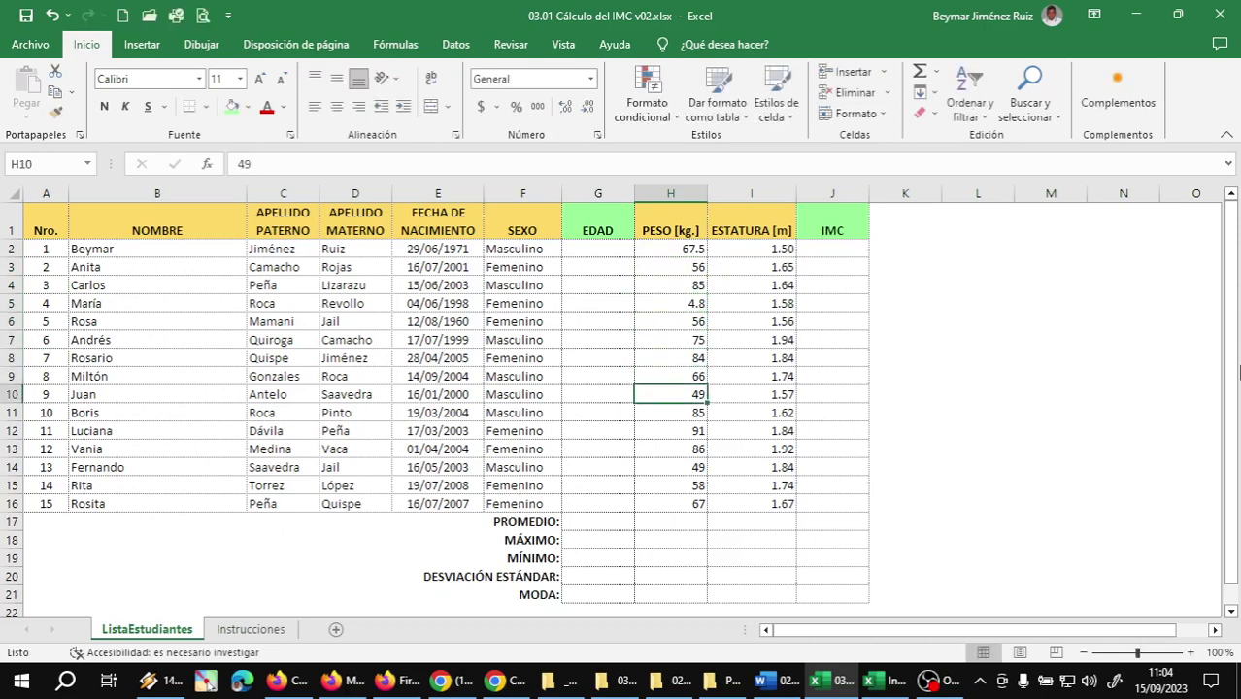
pyautogui.press('Up')
pyautogui.press('Down')
pyautogui.press('Up')
pyautogui.write('6.')
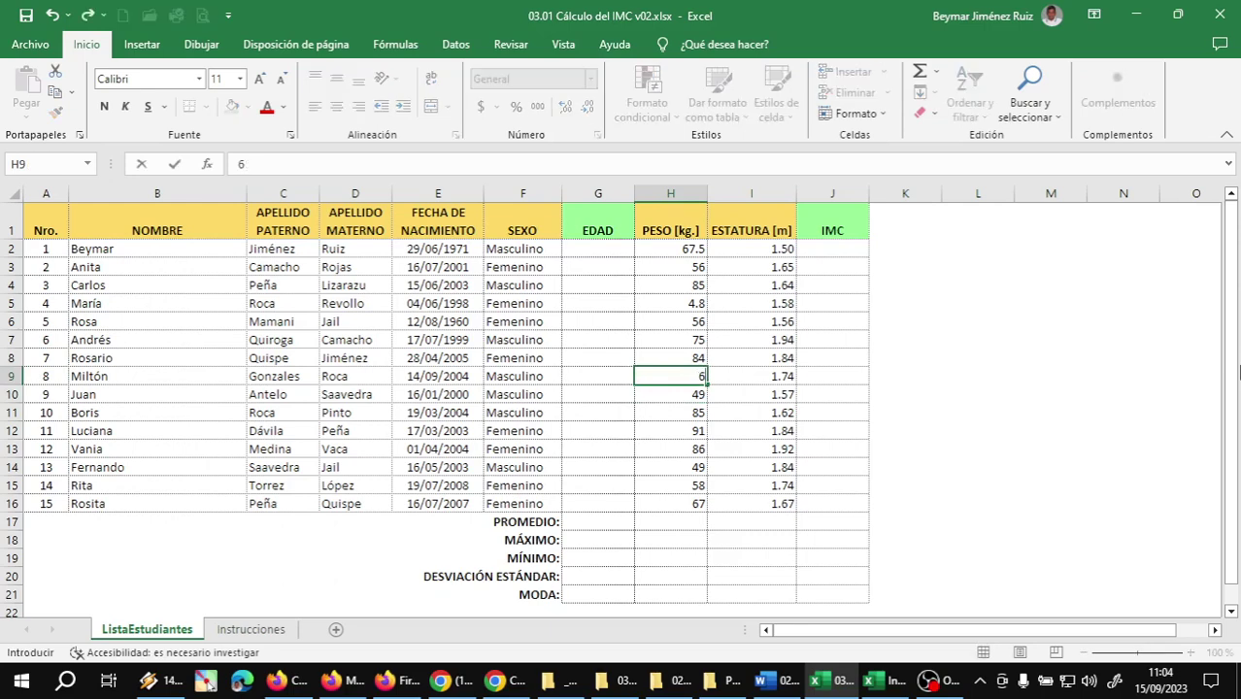
pyautogui.write('2')
pyautogui.press('Return')
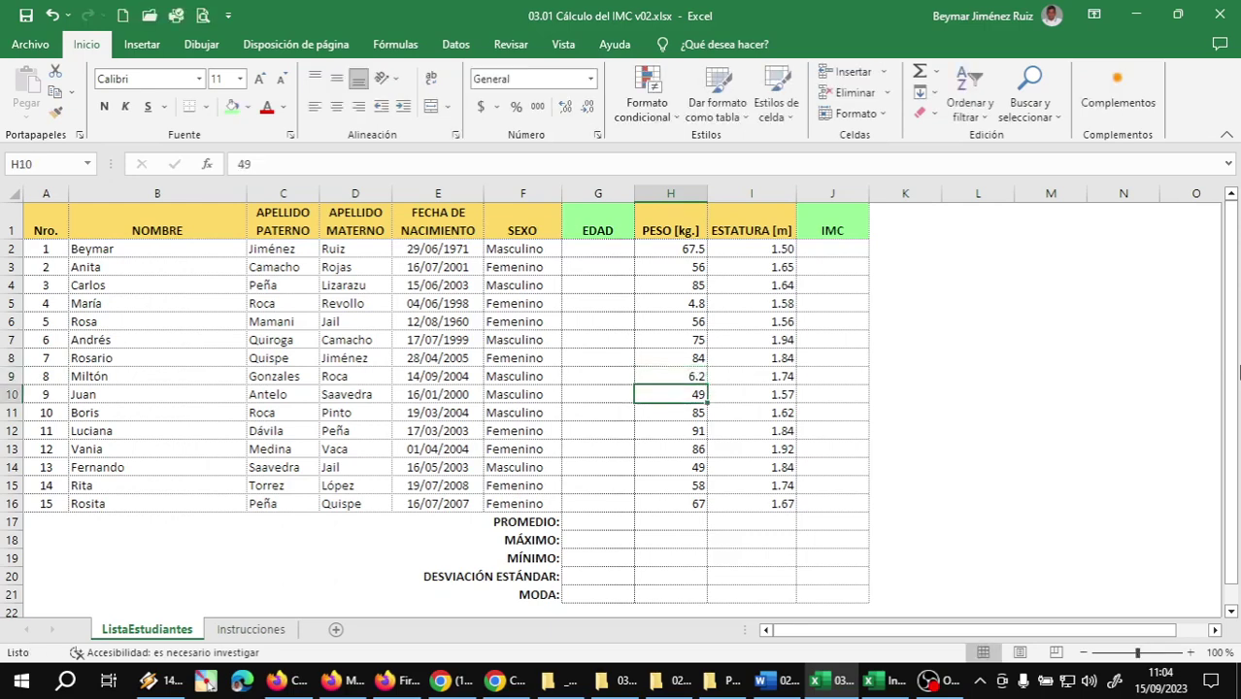
pyautogui.press('Down')
pyautogui.press('Down')
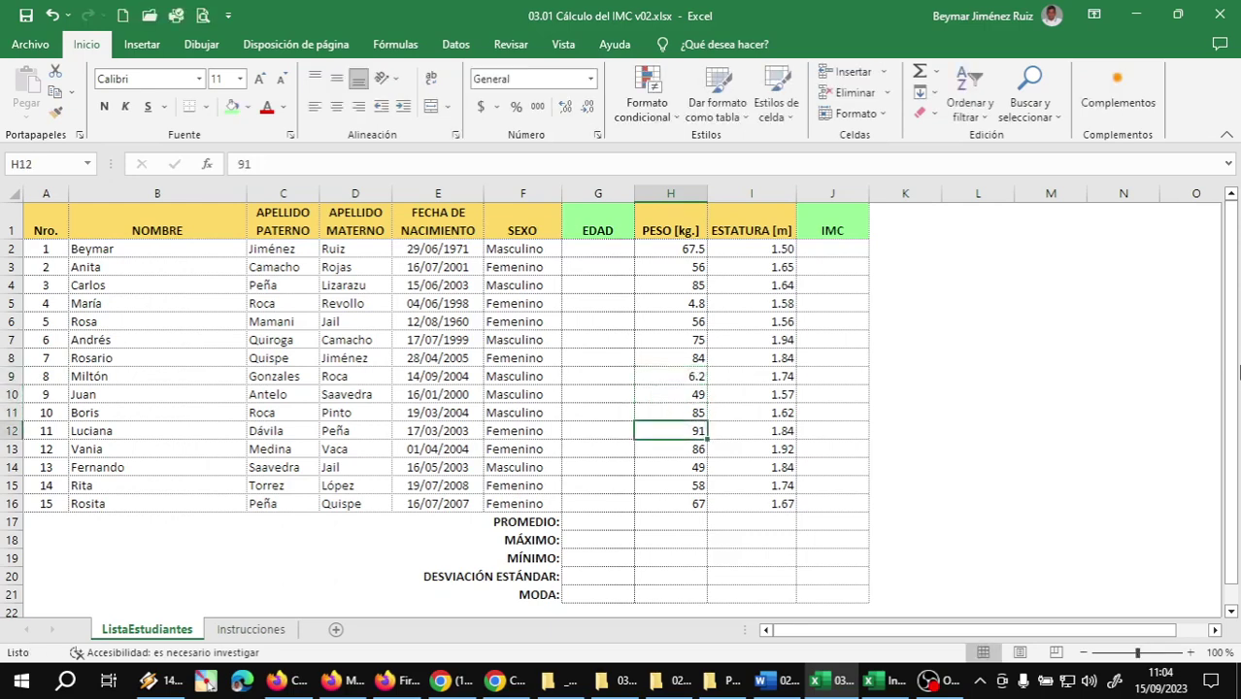
pyautogui.write('91.')
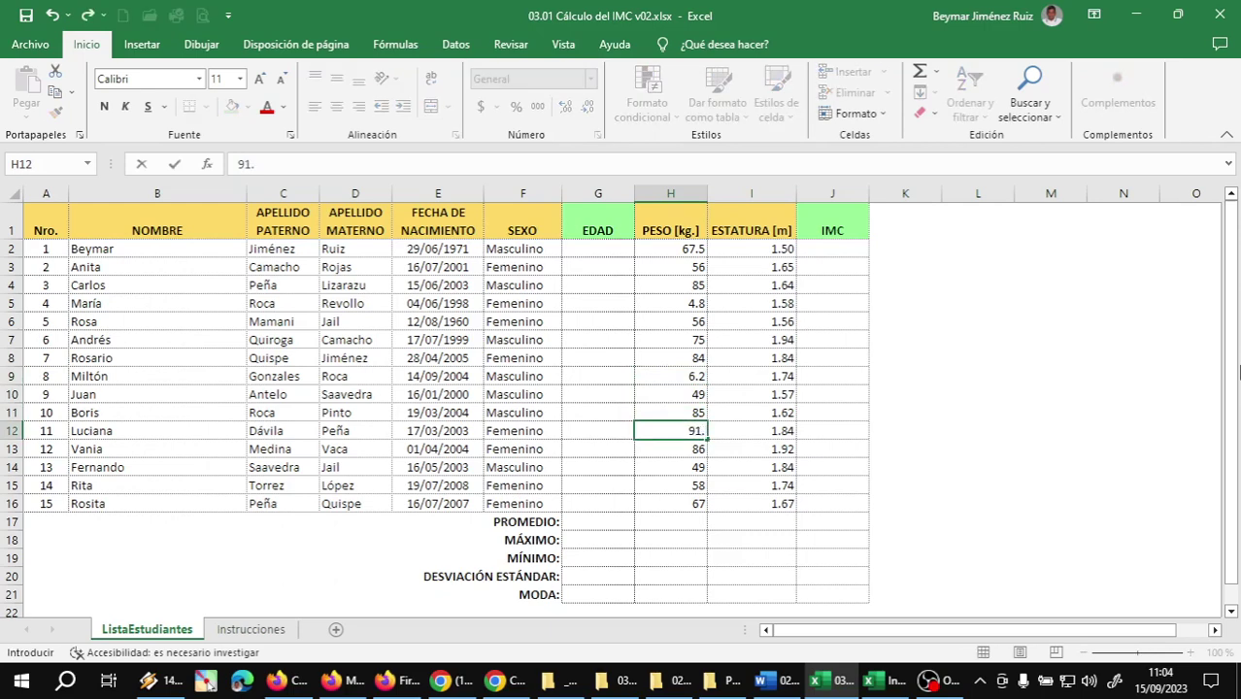
pyautogui.write('6')
pyautogui.press('Return')
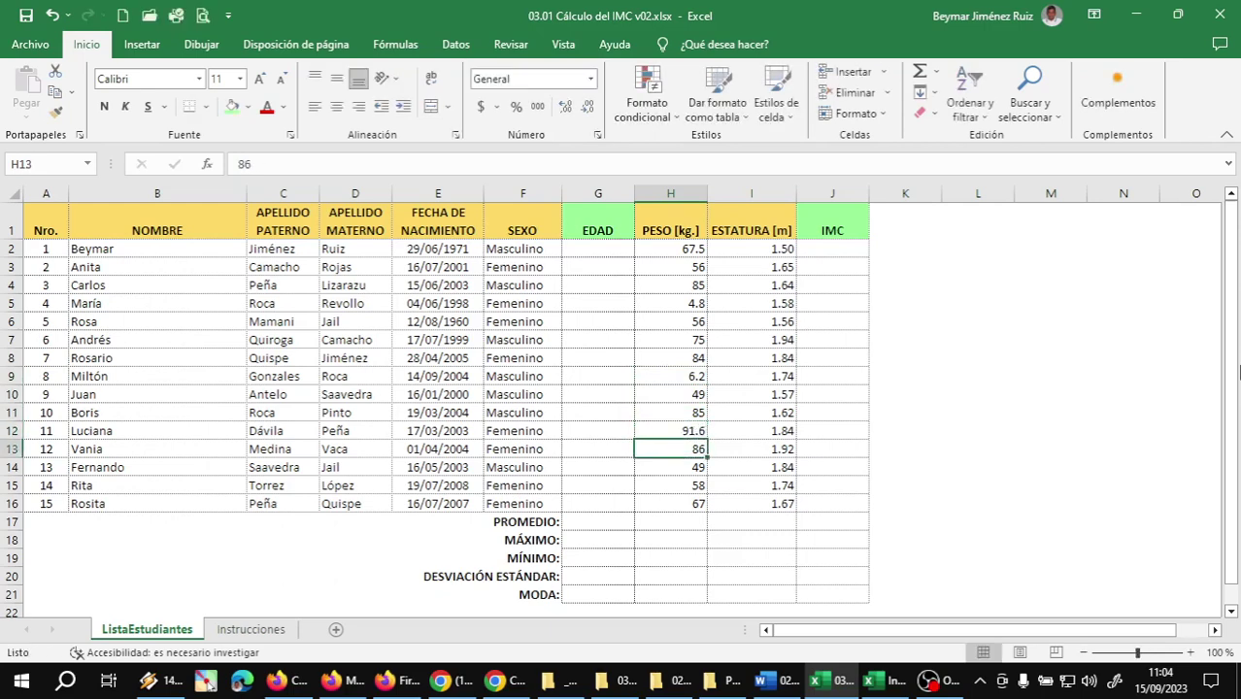
pyautogui.press('Down')
pyautogui.press('Down')
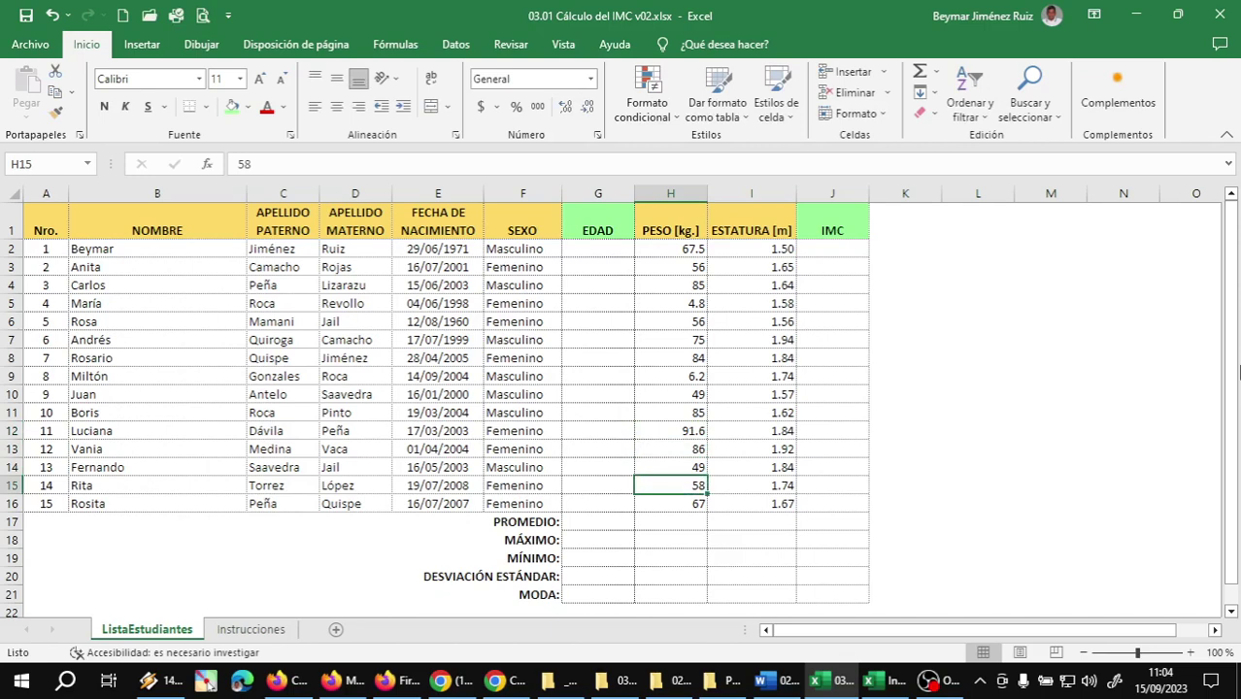
pyautogui.write('58.')
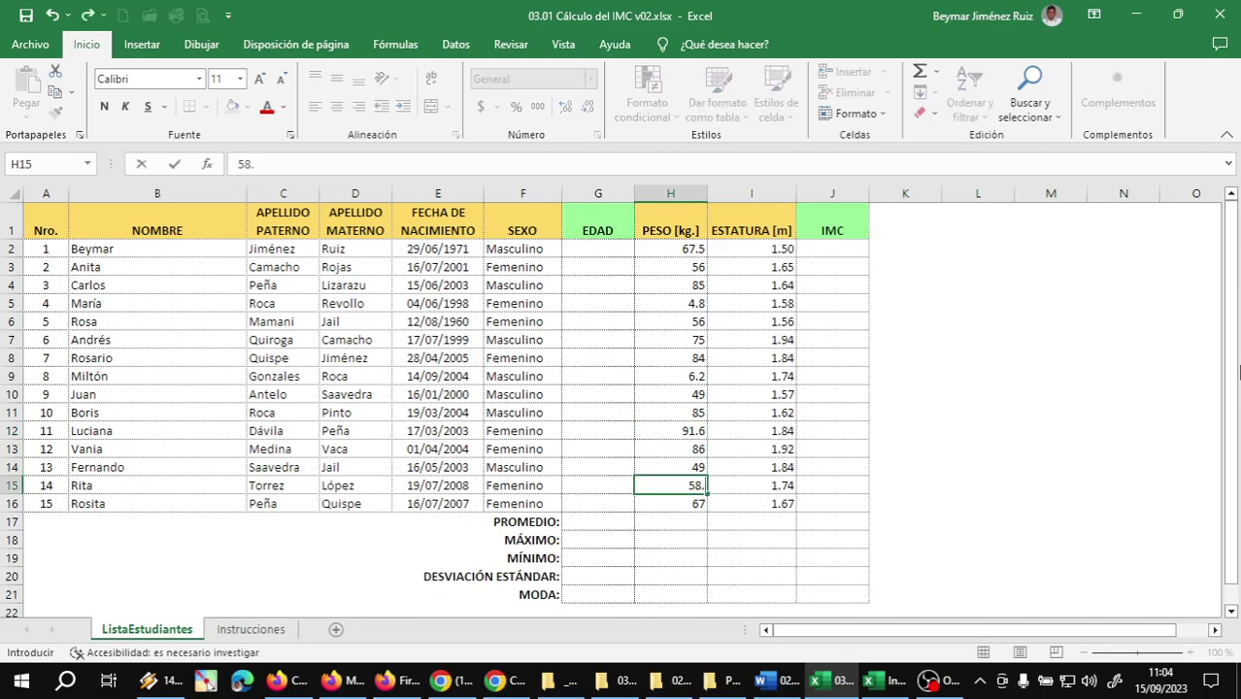
pyautogui.write('4')
pyautogui.press('Return')
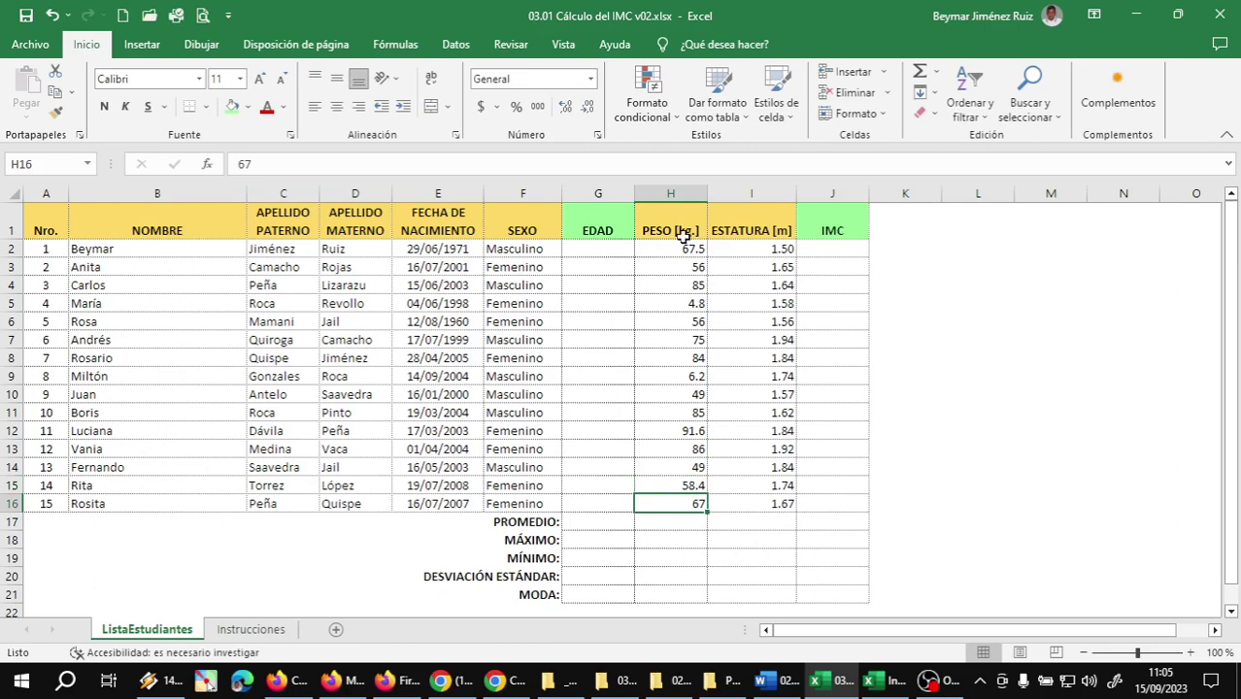
# Format the weights in H2:H16 as Number with 1 decimal place
pyautogui.moveTo(677, 250); pyautogui.dragTo(661, 504)
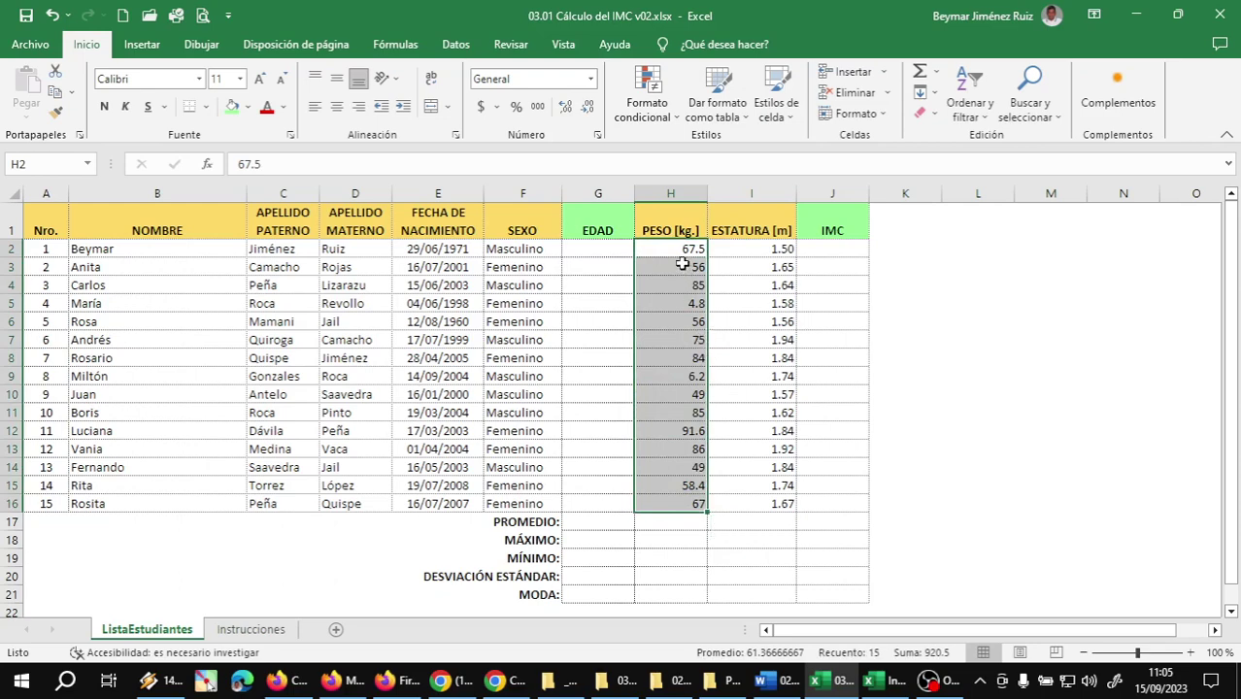
pyautogui.rightClick(683, 264)
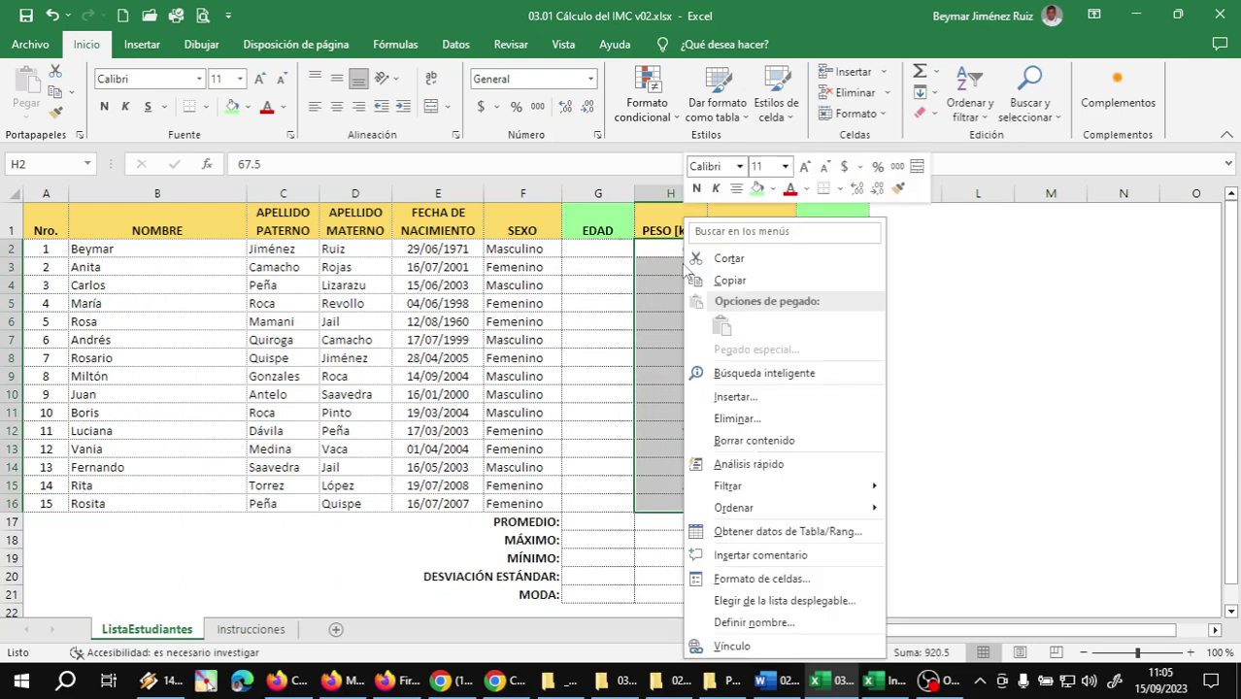
pyautogui.click(761, 579)
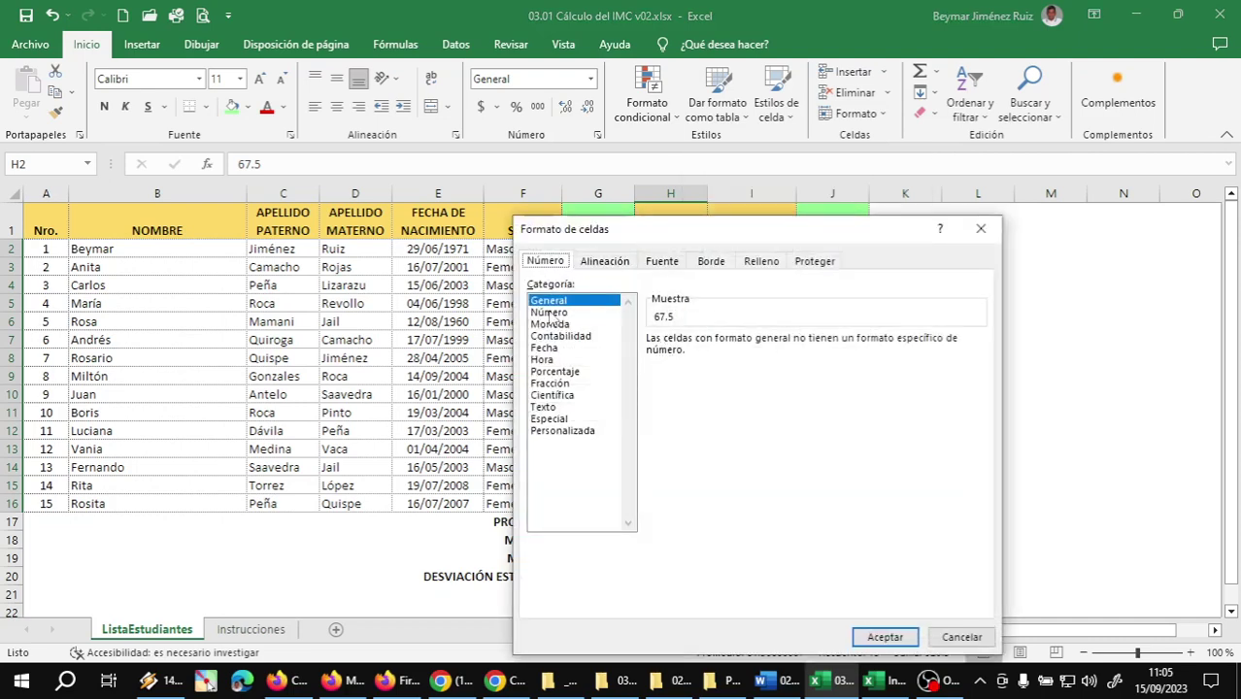
pyautogui.click(551, 313)
pyautogui.click(798, 345)
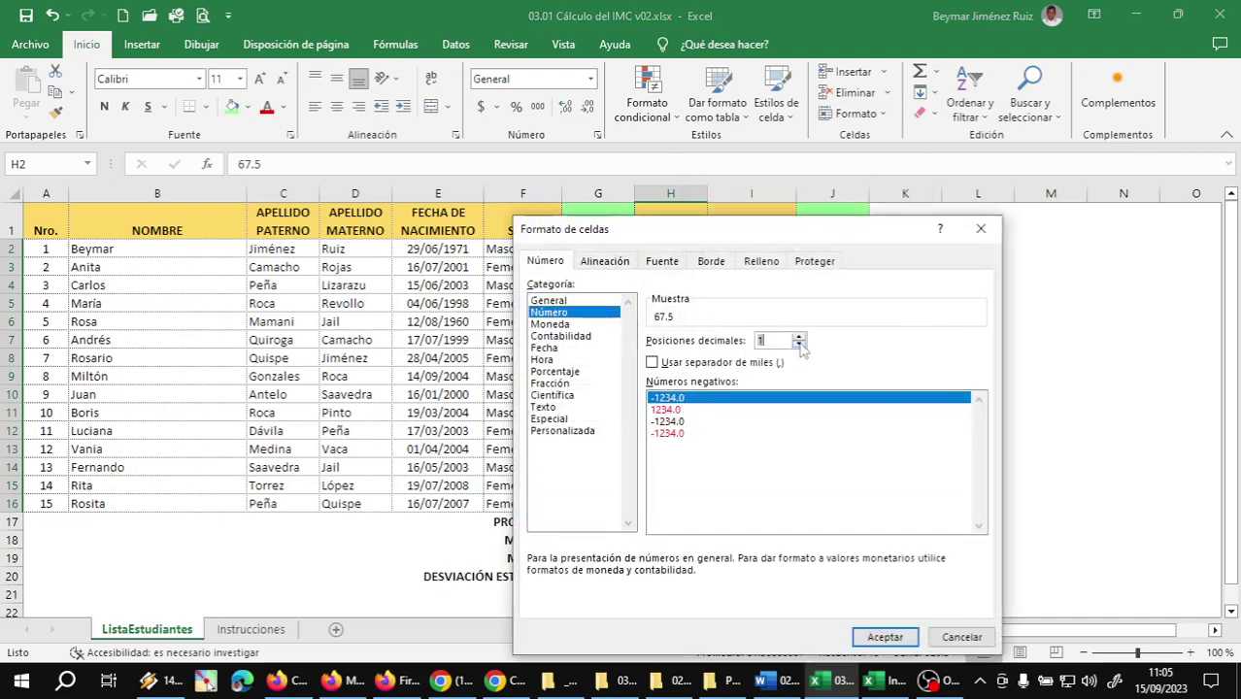
pyautogui.click(885, 638)
pyautogui.click(688, 283)
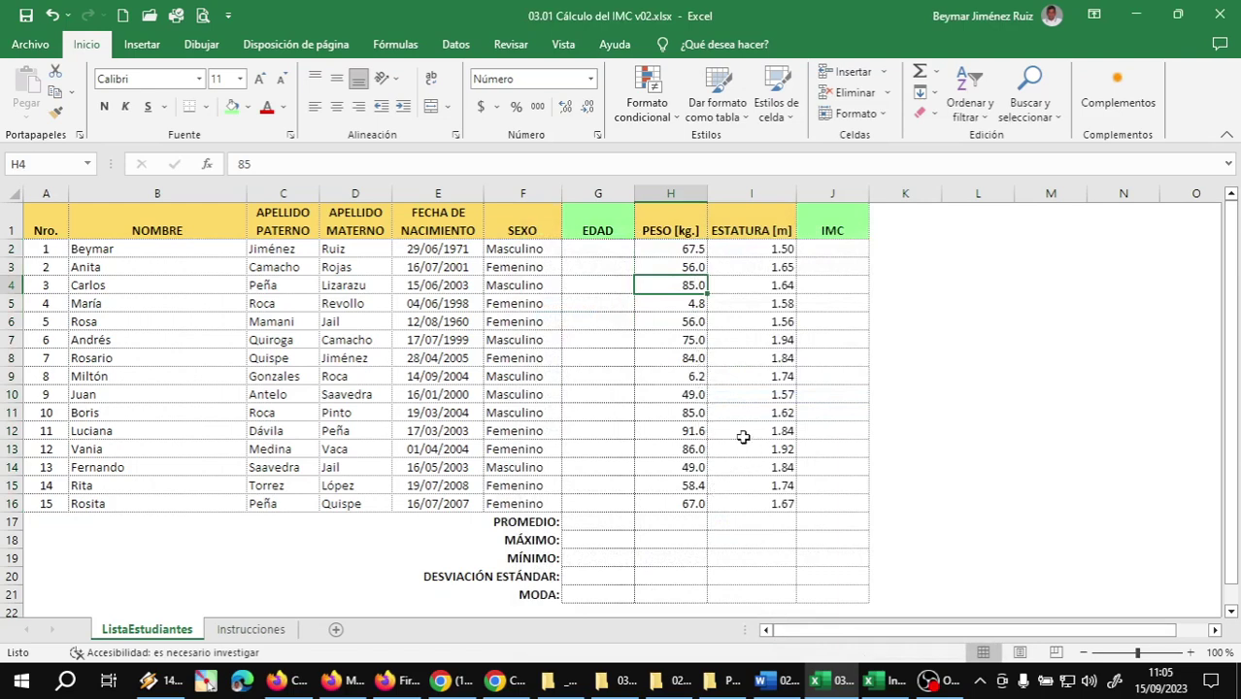
pyautogui.click(613, 252)
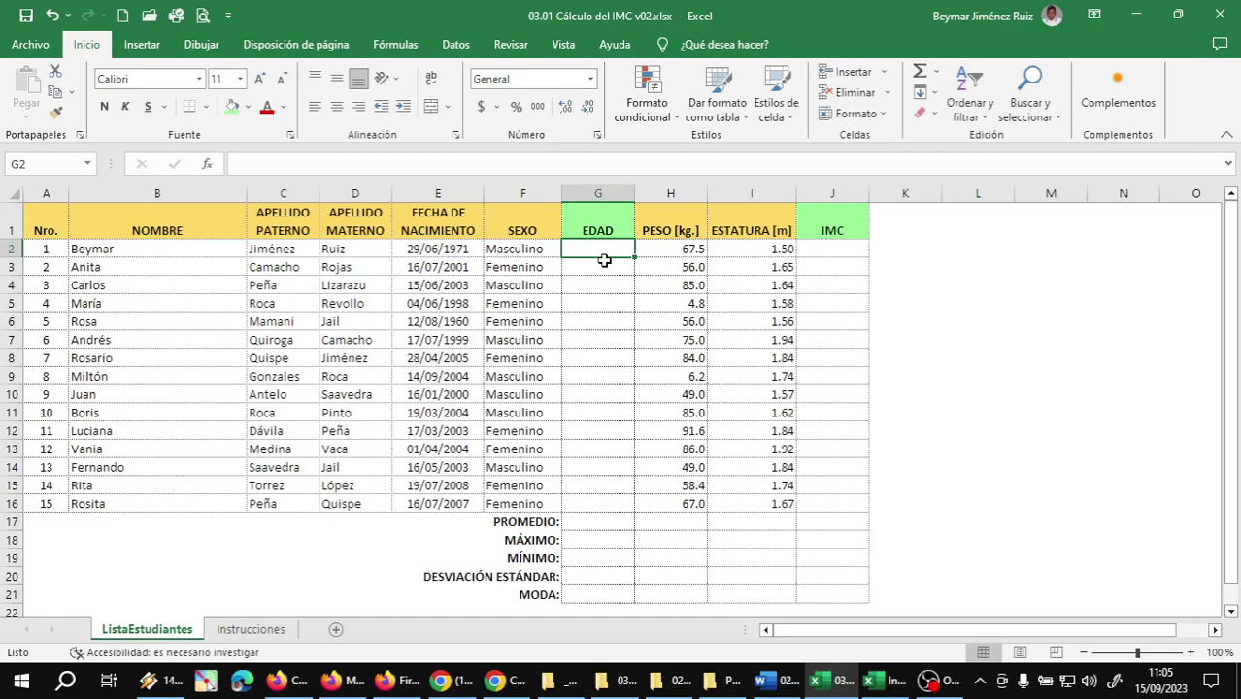
# Enter =AÑO(AHORA()) in G2 to calculate the current year
pyautogui.keyDown('ctrl'); pyautogui.scroll(2, 604, 261); pyautogui.keyUp('ctrl')
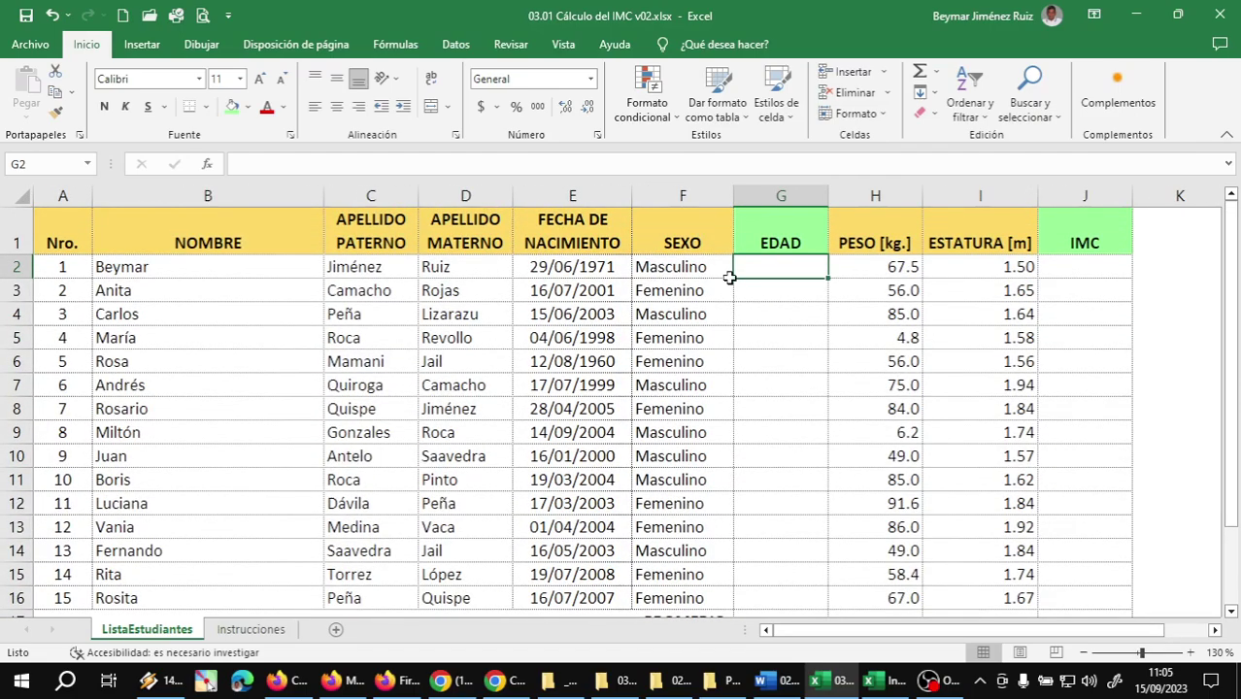
pyautogui.keyDown('ctrl'); pyautogui.scroll(1, 729, 278); pyautogui.keyUp('ctrl')
pyautogui.scroll(1, 767, 277)
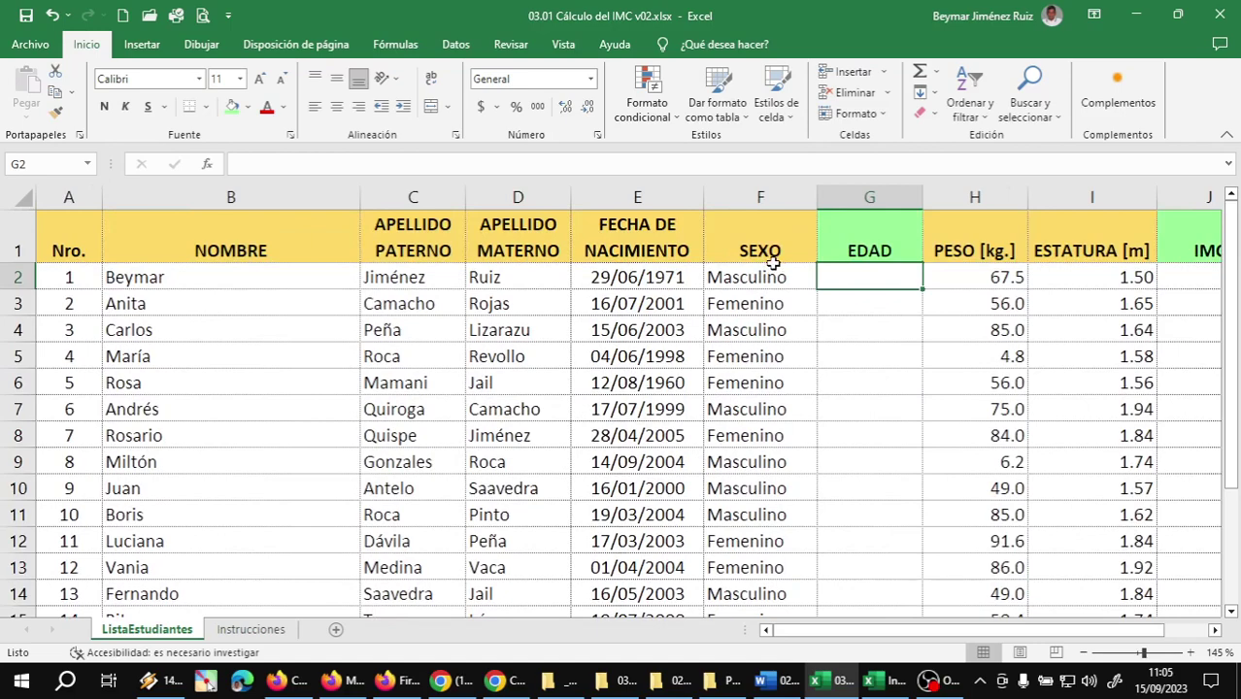
pyautogui.keyDown('ctrl'); pyautogui.scroll(-1, 774, 263); pyautogui.keyUp('ctrl')
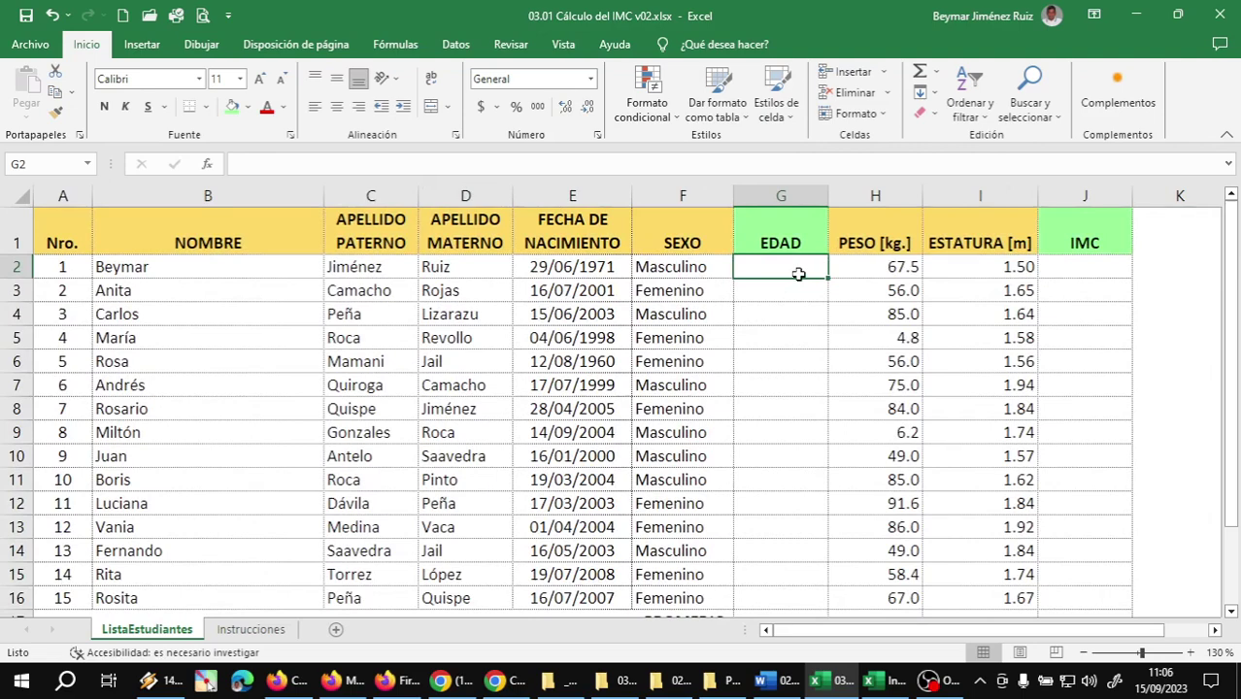
pyautogui.write('=')
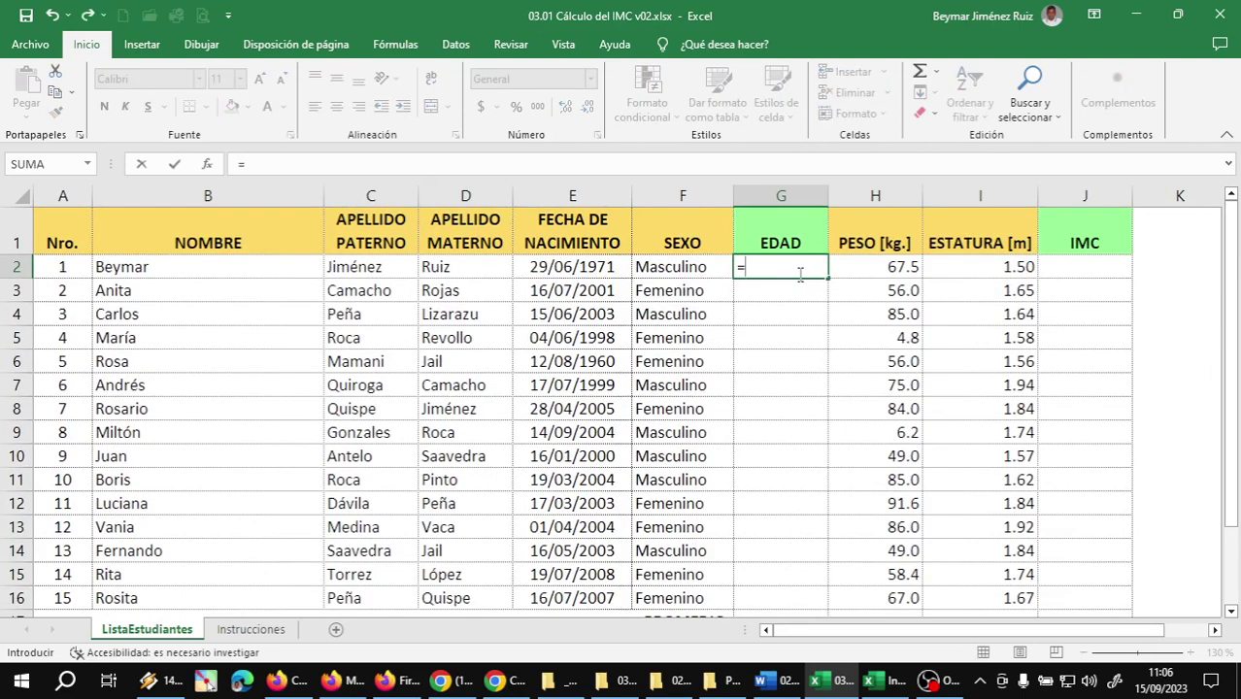
pyautogui.press('Escape')
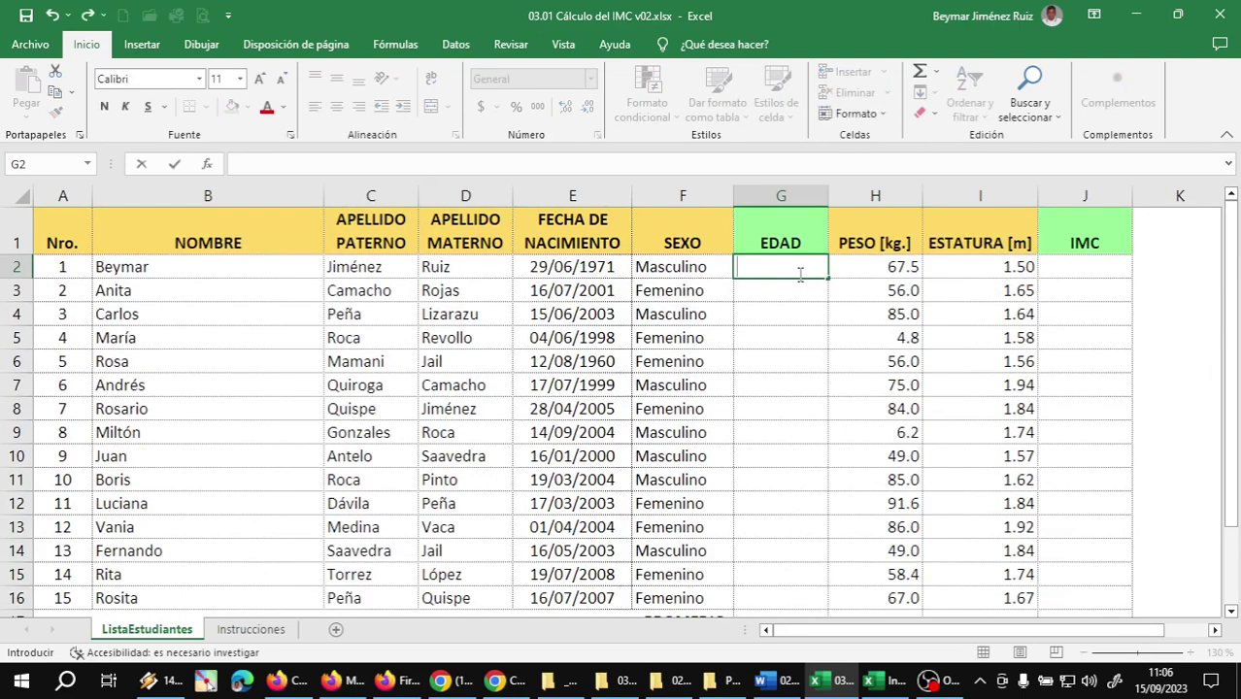
pyautogui.write('=')
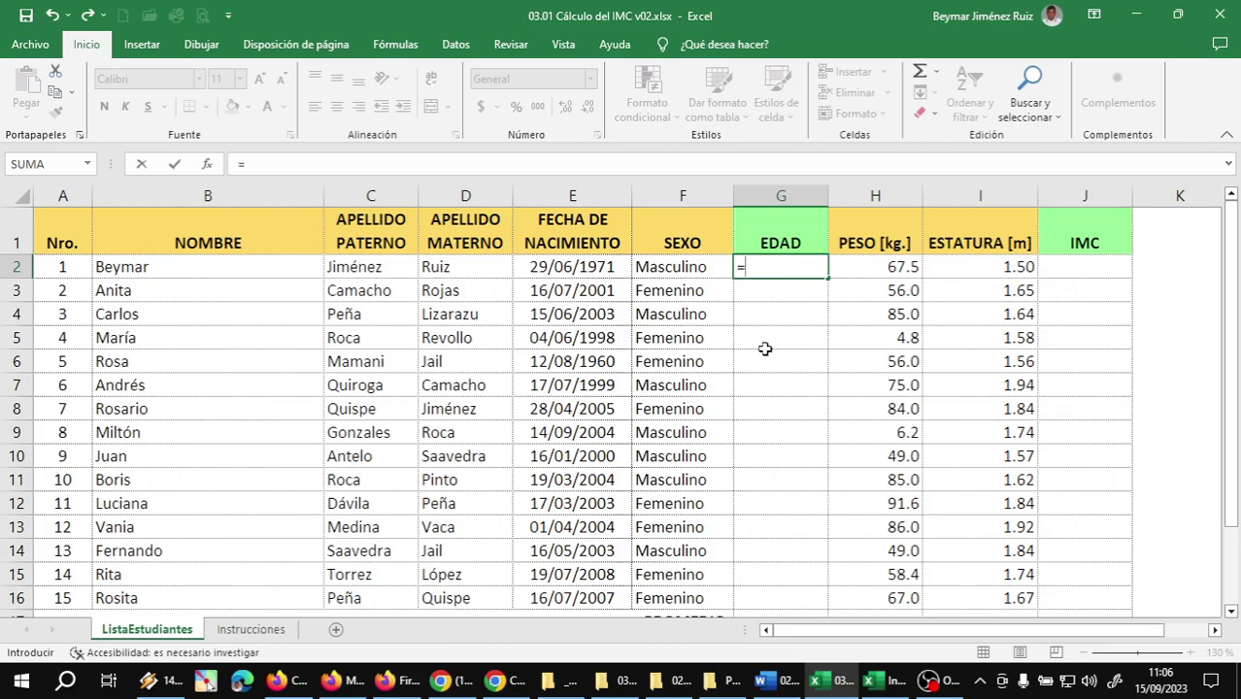
pyautogui.write('AÑ')
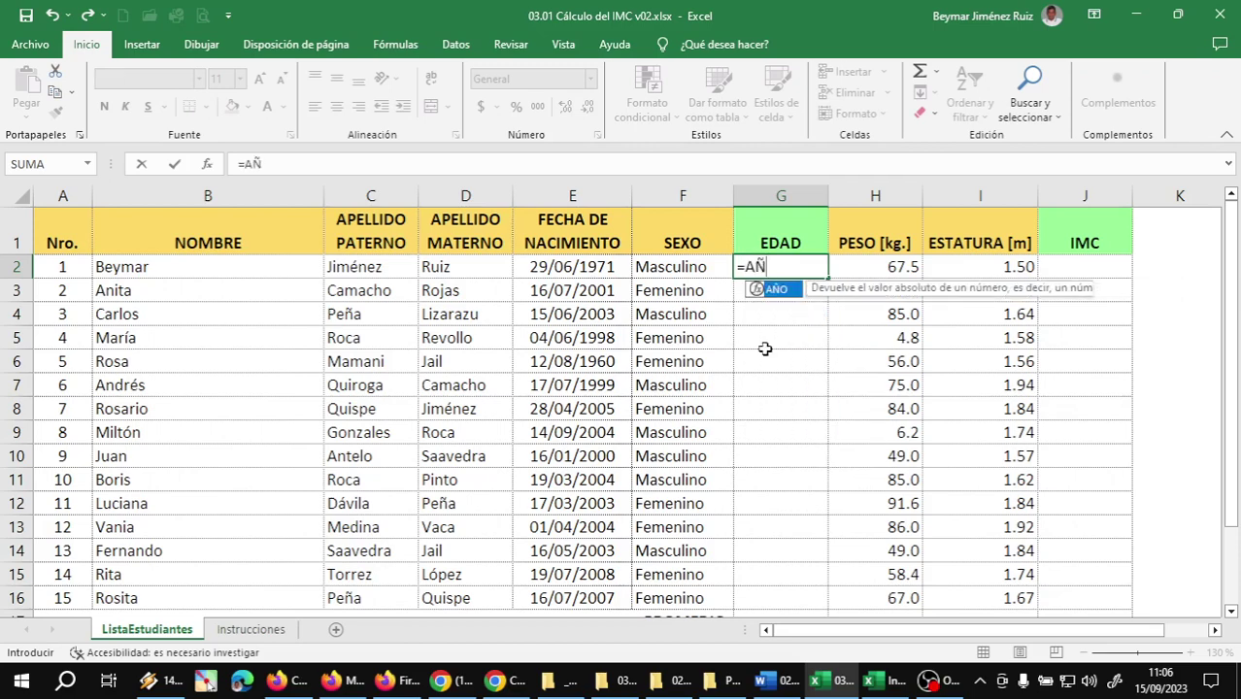
pyautogui.write('O(')
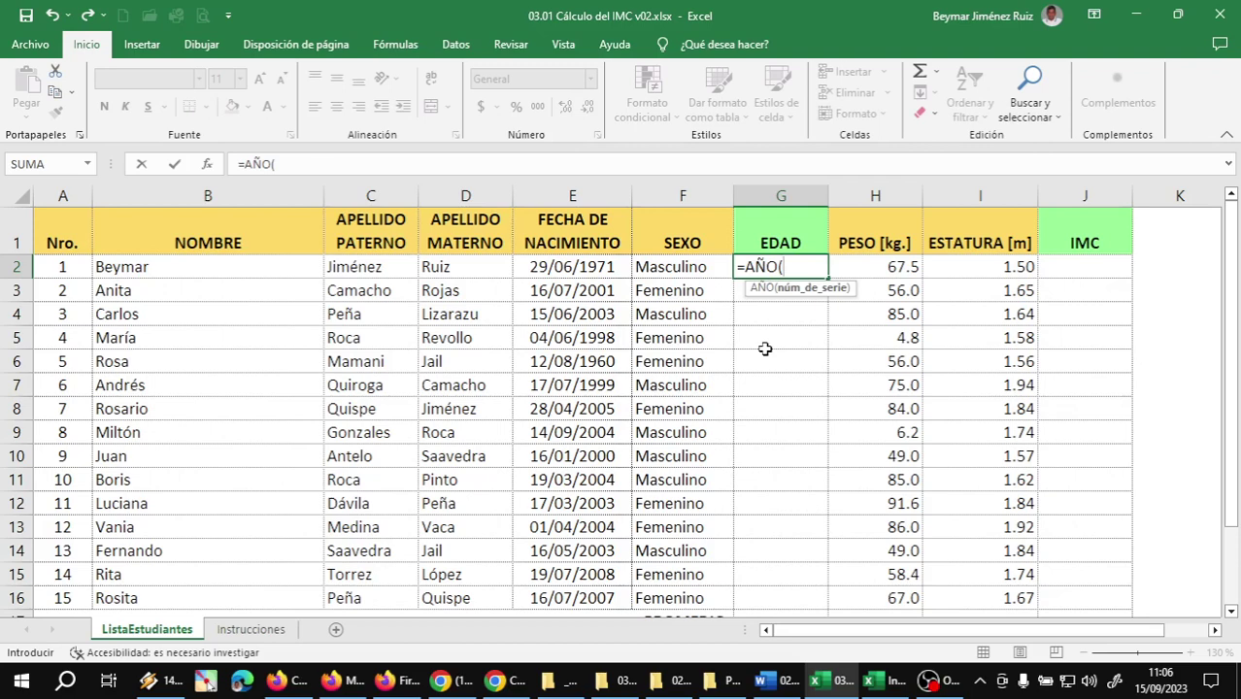
pyautogui.write('A')
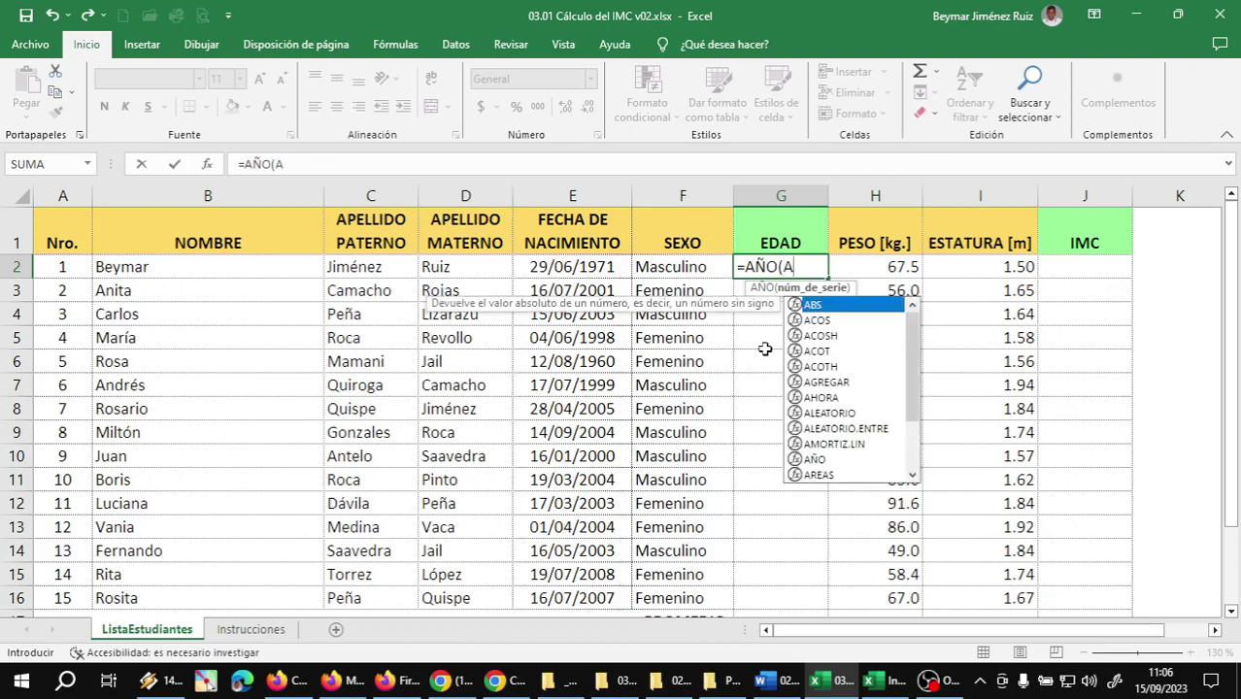
pyautogui.write('HO')
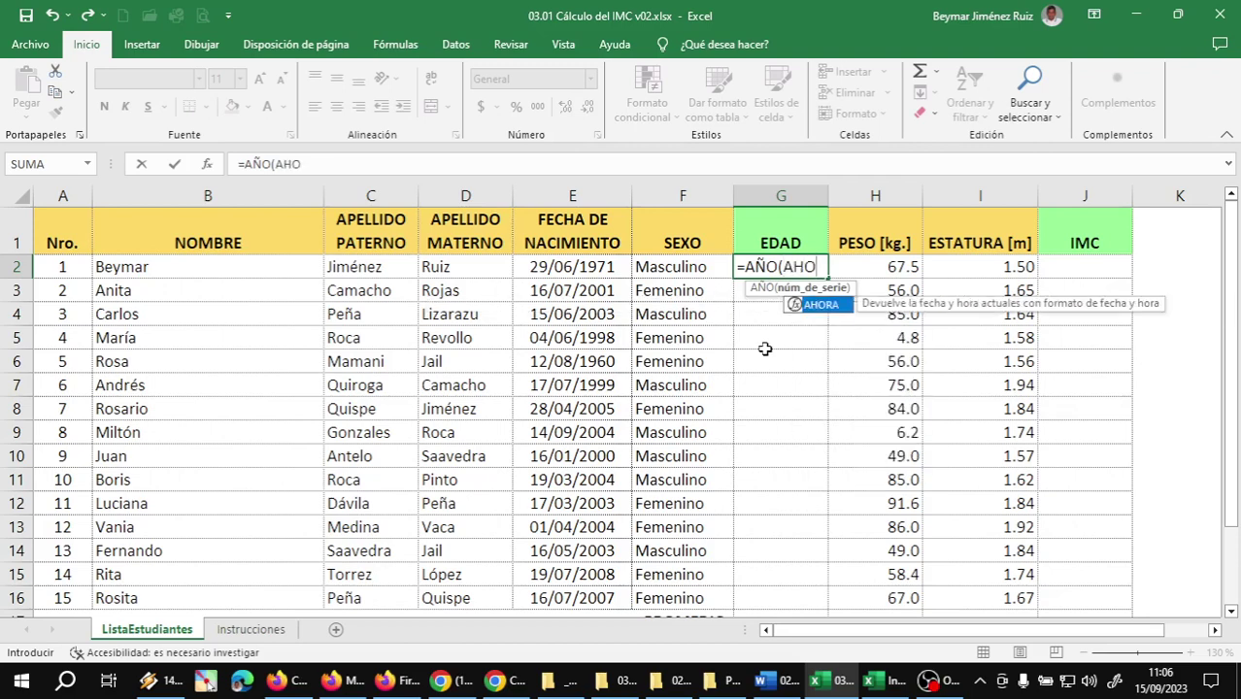
pyautogui.write('RA(')
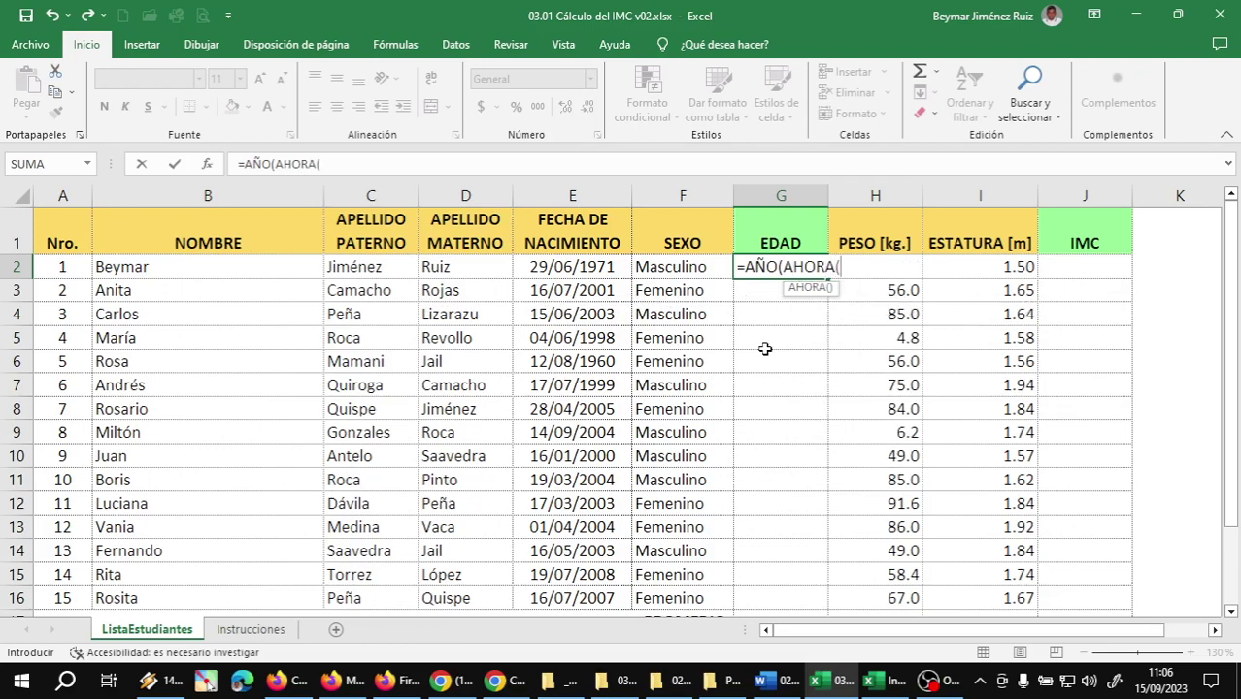
pyautogui.write(')')
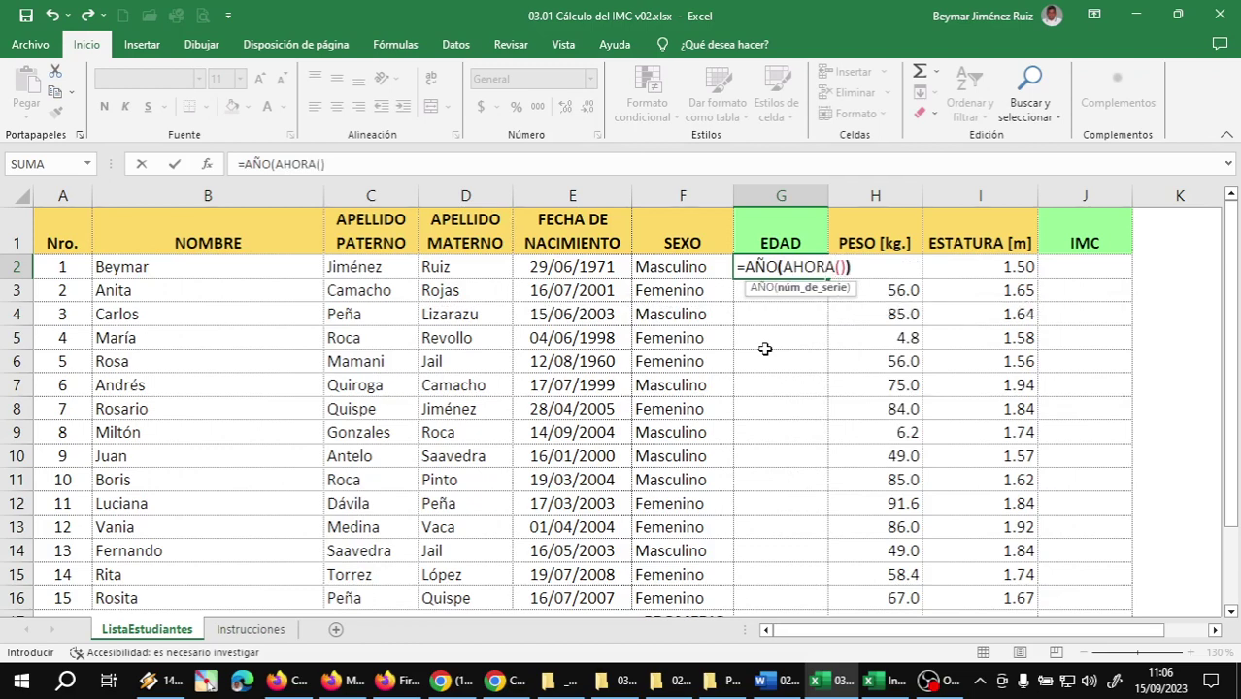
pyautogui.write(')')
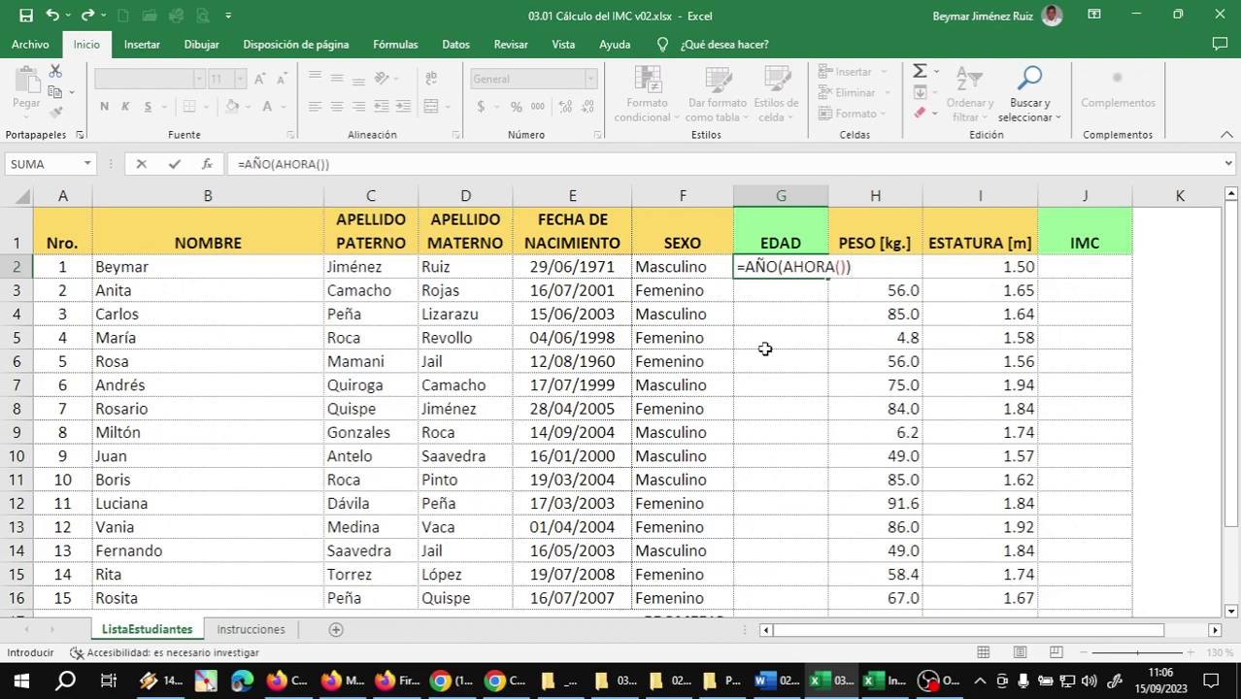
# Extend G2's formula to =AÑO(AHORA())-AÑO(E2), which displays as the date 21/02/1900
pyautogui.press('Return')
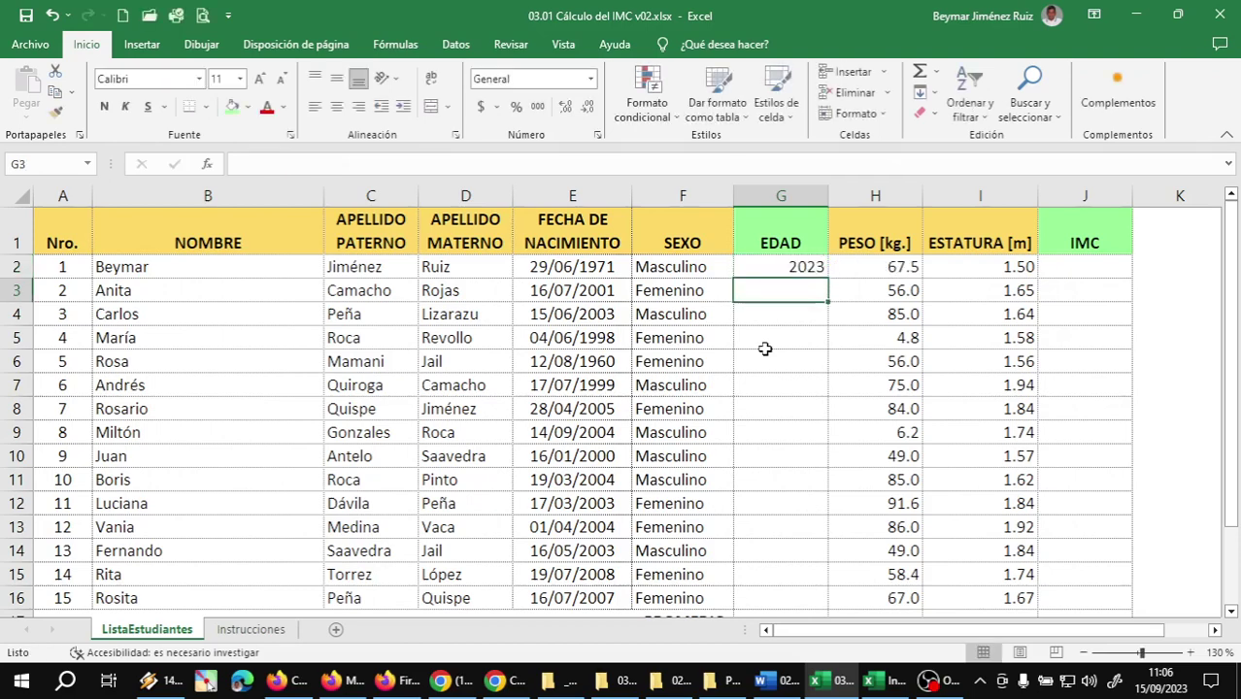
pyautogui.press('Up')
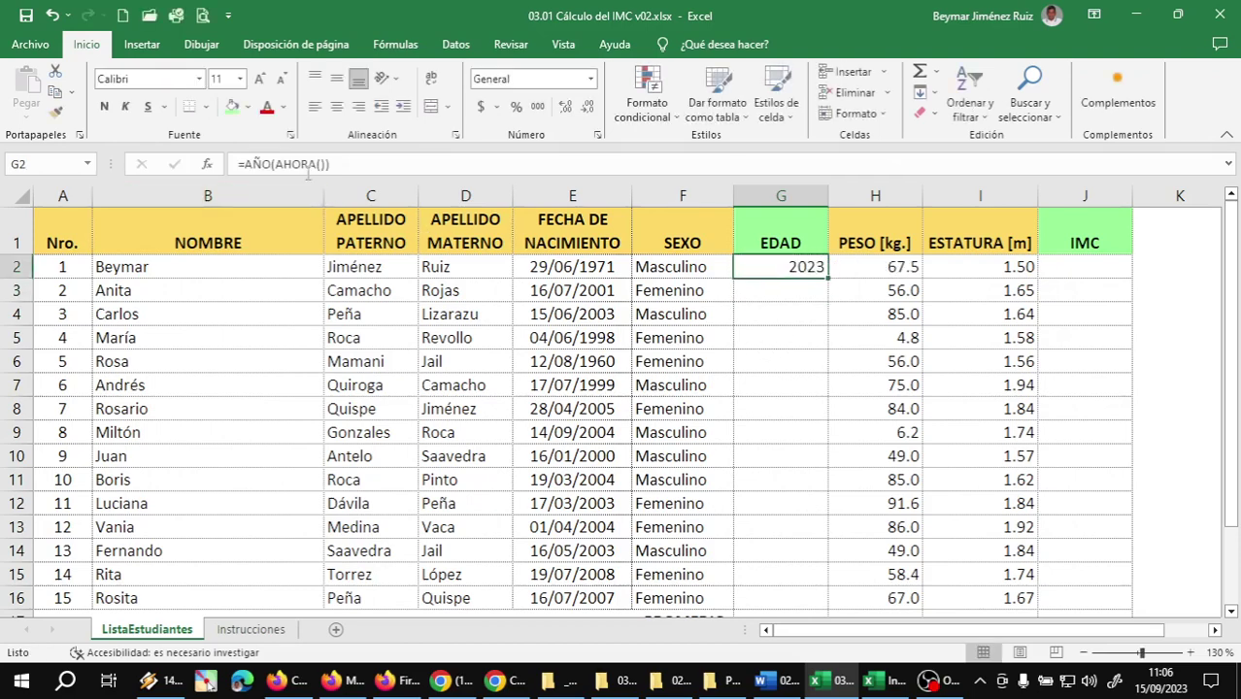
pyautogui.doubleClick(797, 269)
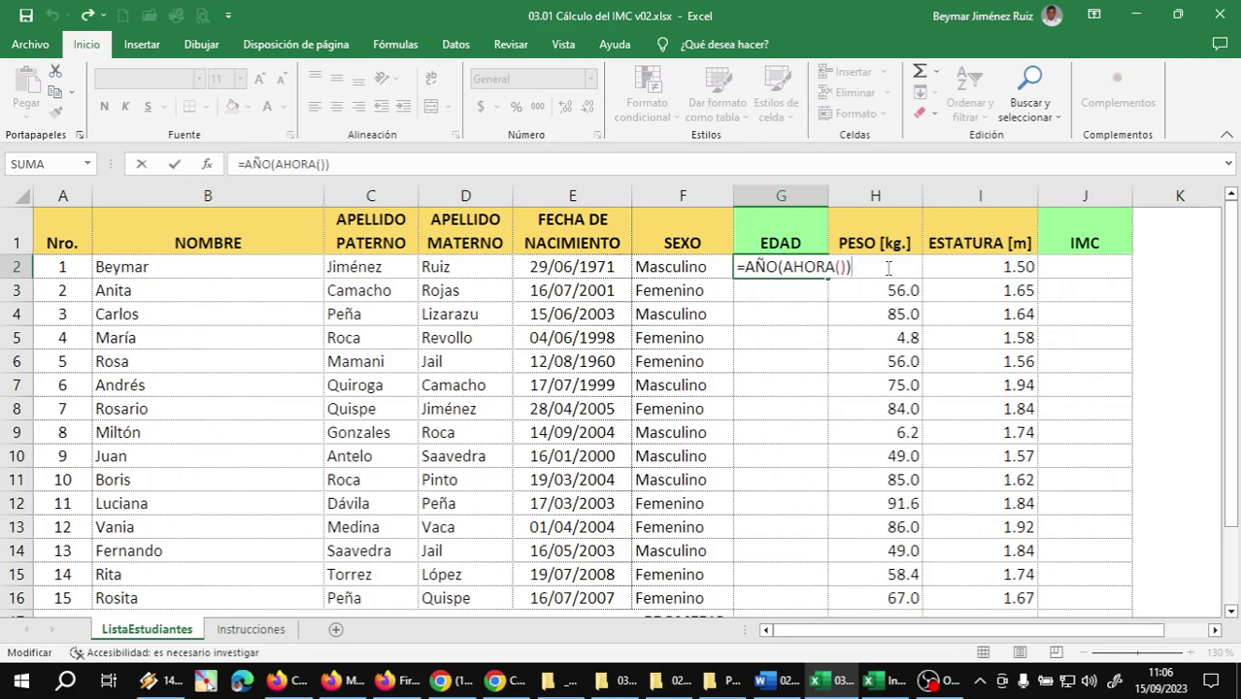
pyautogui.write('-')
pyautogui.write('AÑO(')
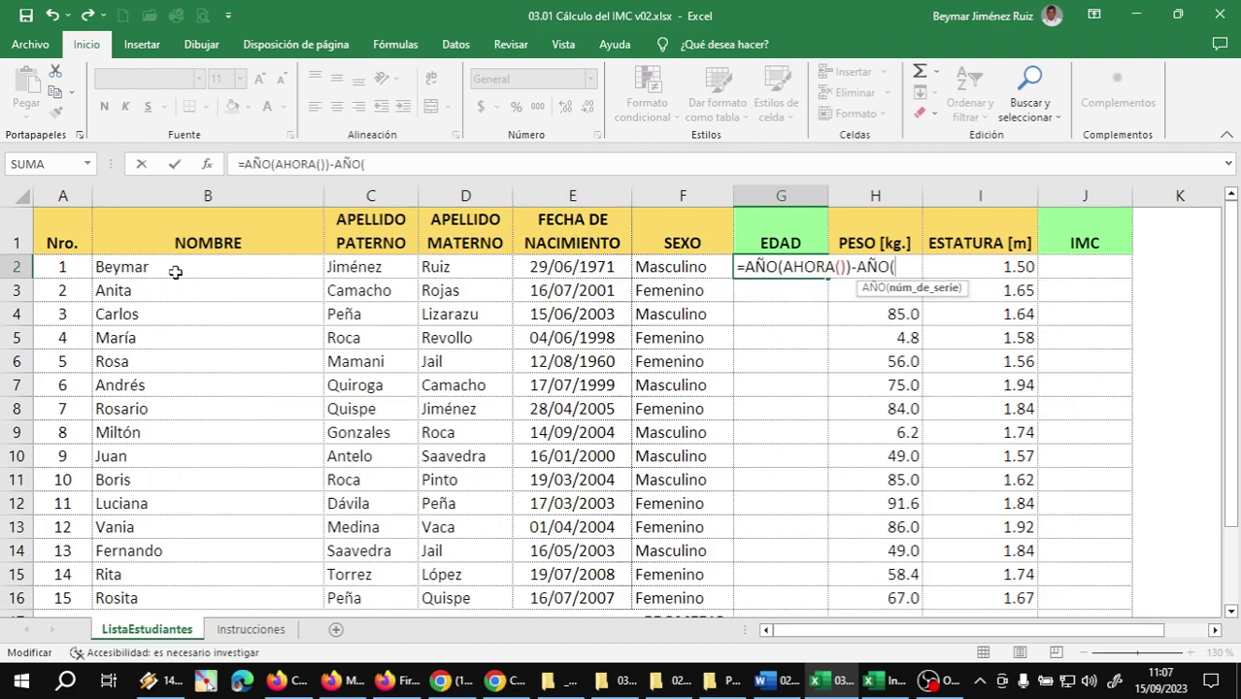
pyautogui.click(578, 268)
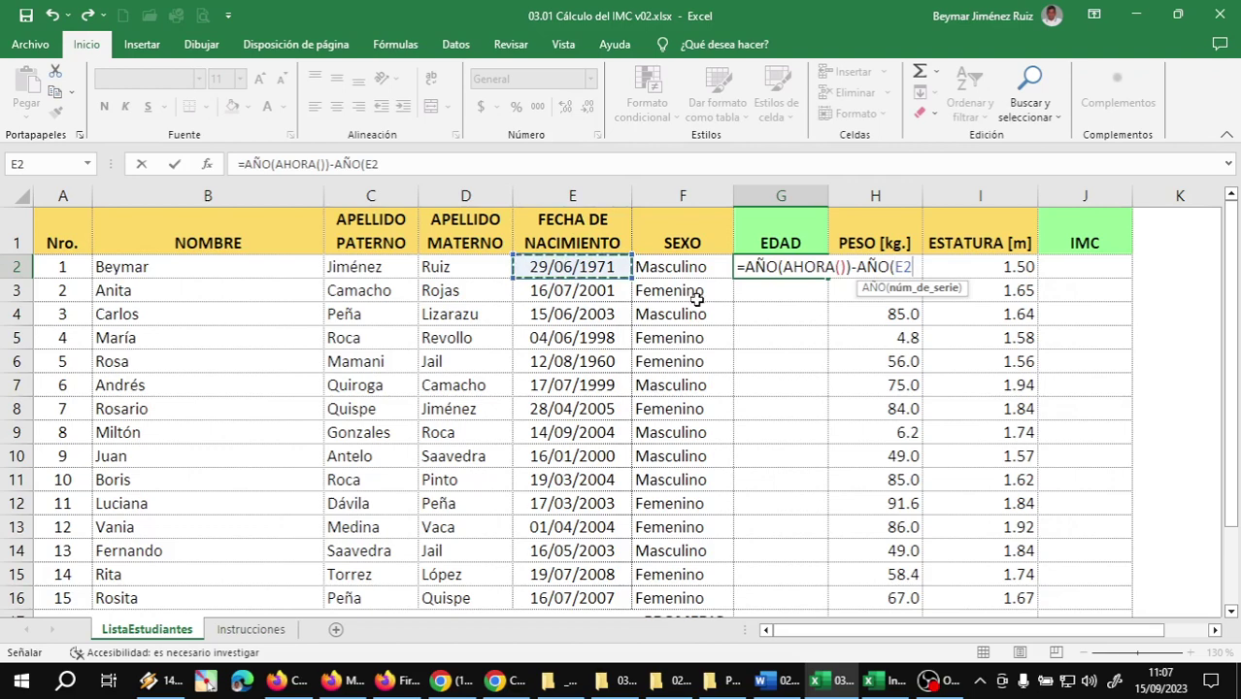
pyautogui.write(')')
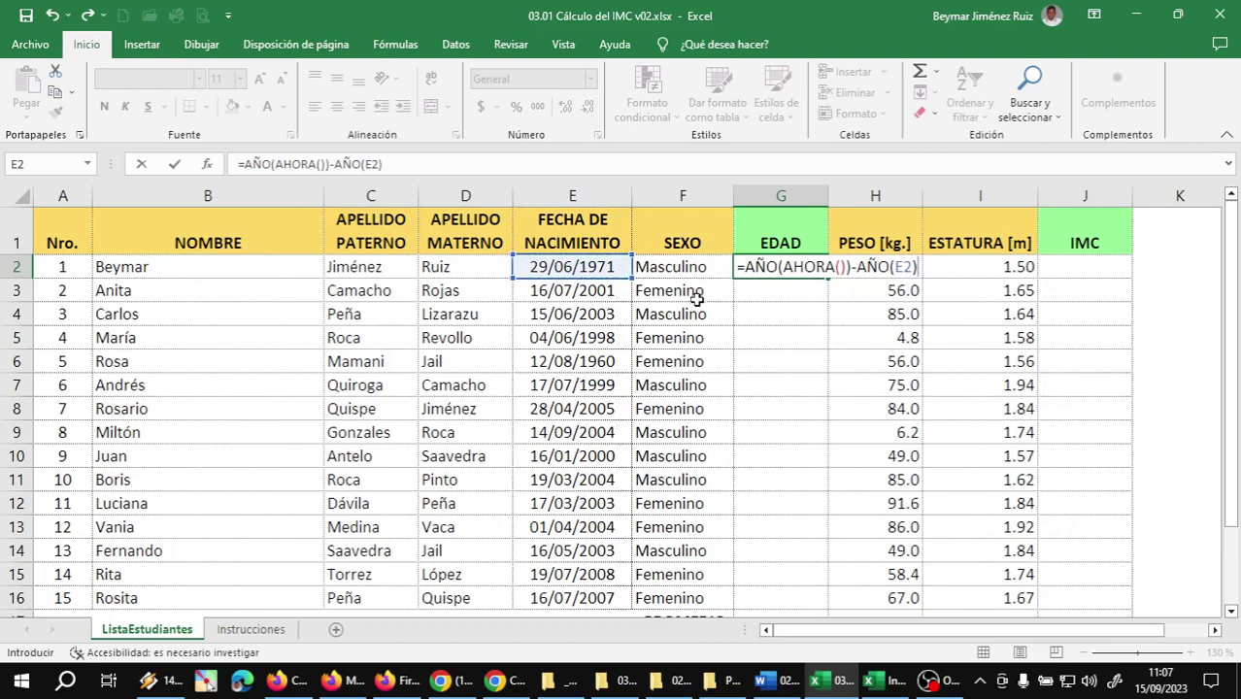
pyautogui.press('Return')
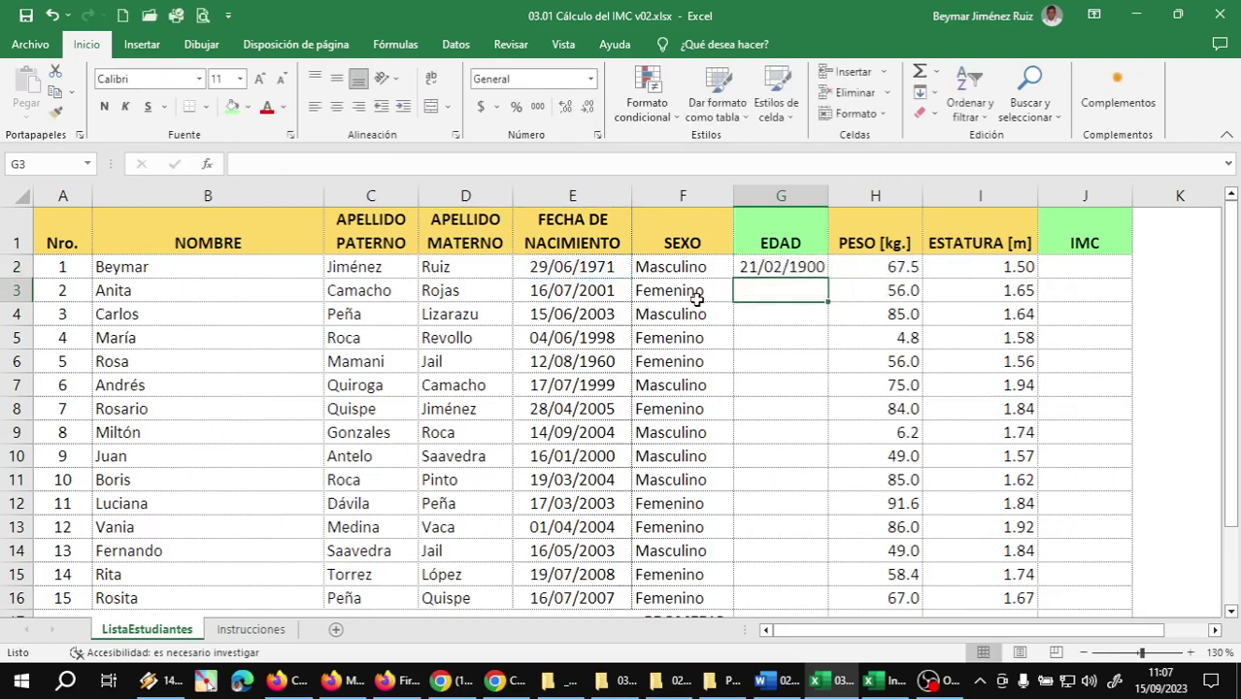
pyautogui.press('Up')
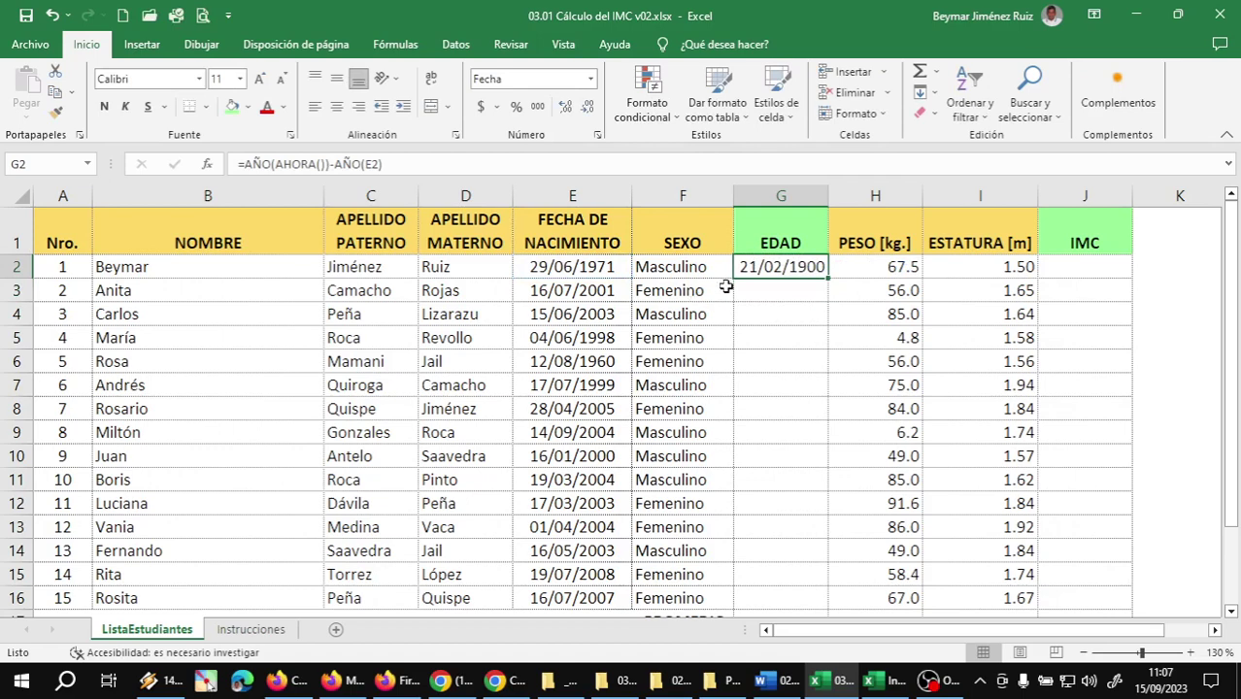
# Give G2 the General number format so the first age shows as 52
pyautogui.rightClick(756, 272)
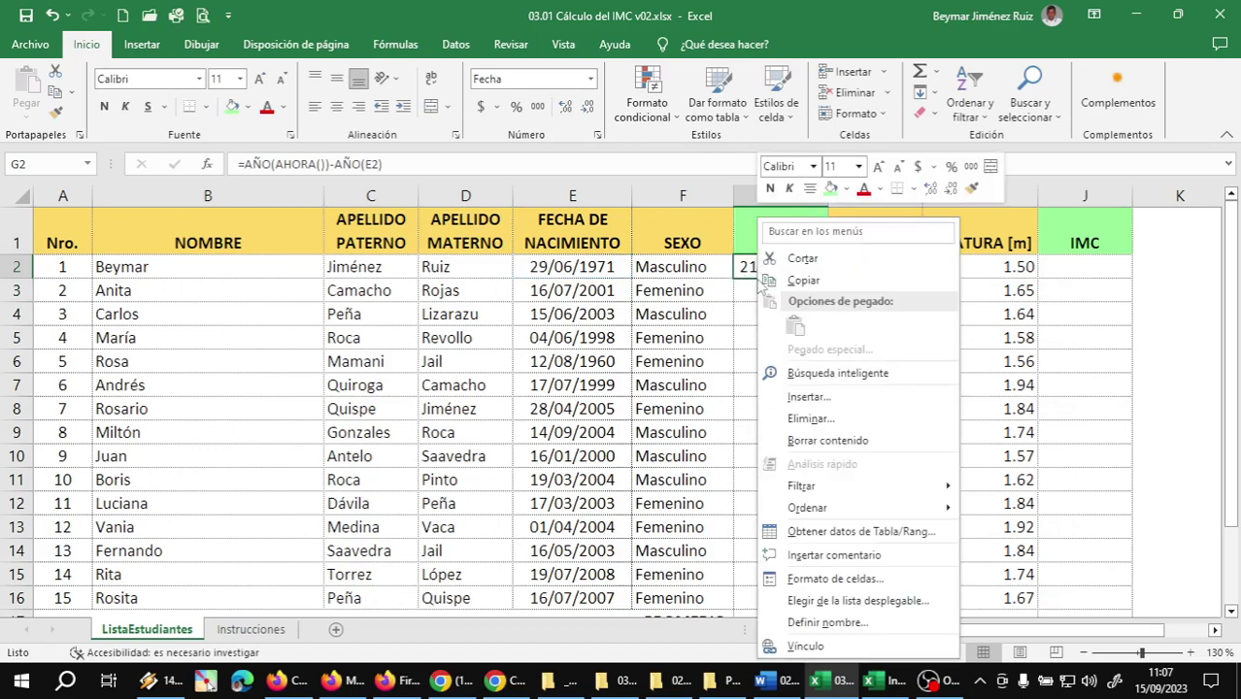
pyautogui.click(845, 582)
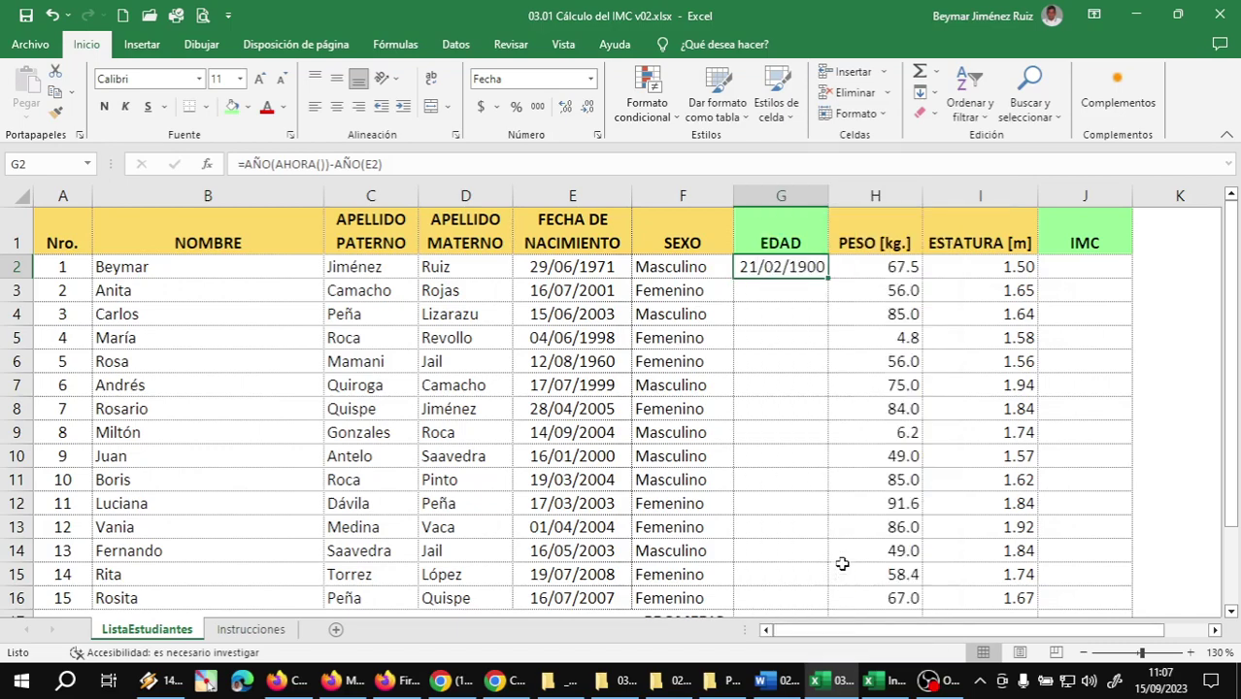
pyautogui.click(632, 301)
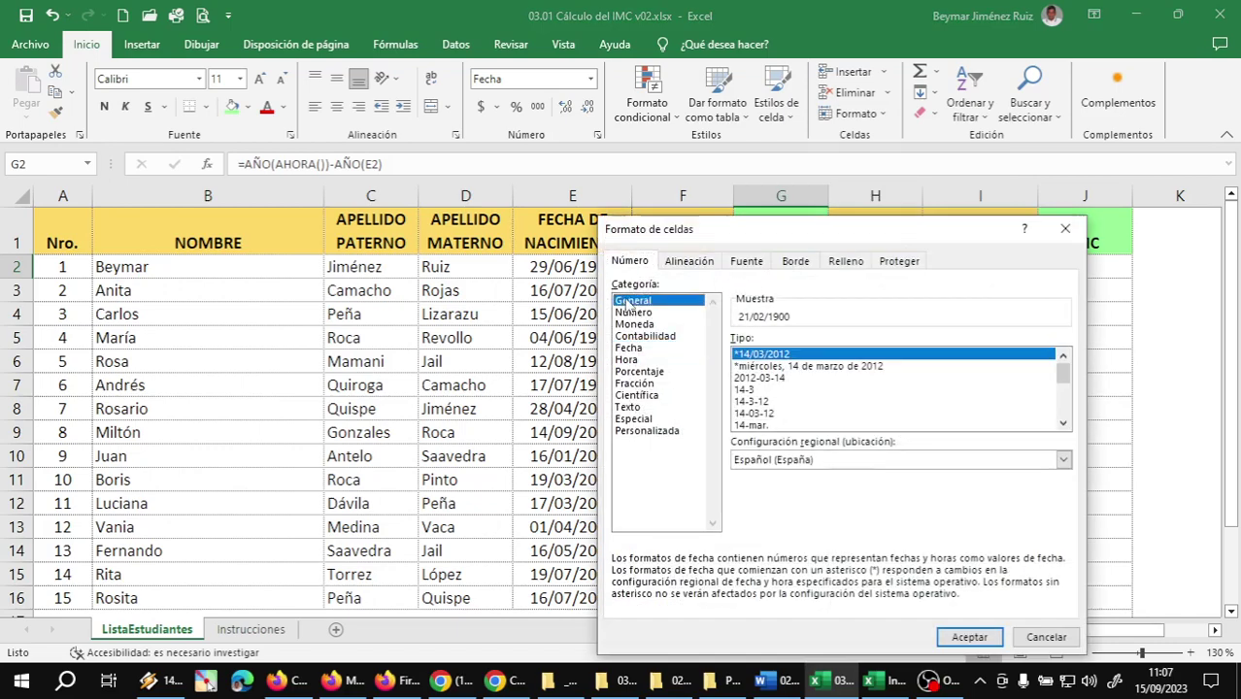
pyautogui.click(970, 638)
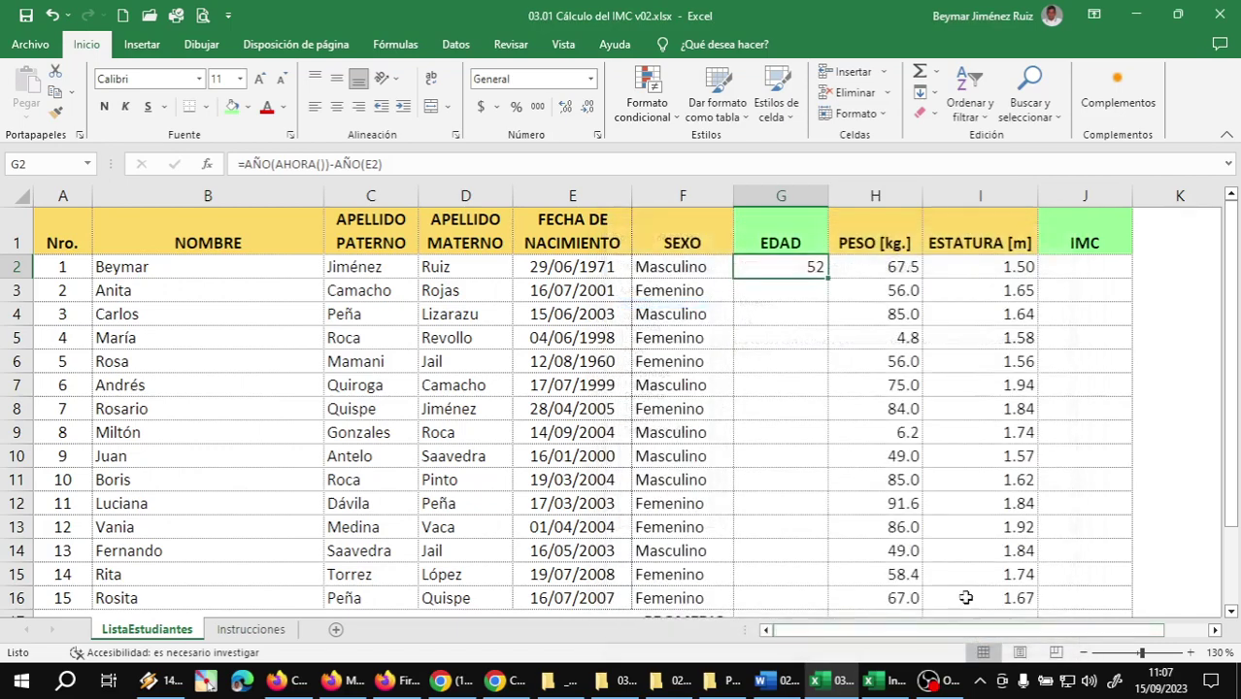
pyautogui.click(781, 307)
pyautogui.click(777, 269)
pyautogui.click(780, 292)
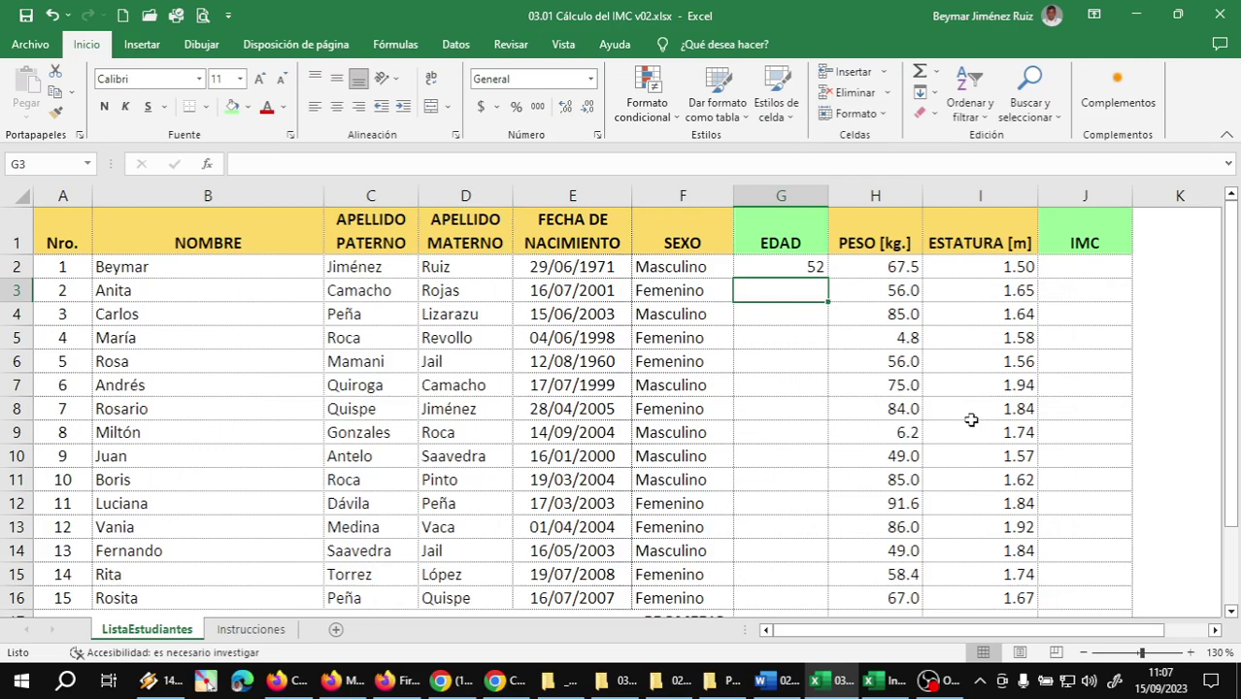
# Enter =AÑO(AHORA())-AÑO(E3) in G3 for the second student's age
pyautogui.write('=')
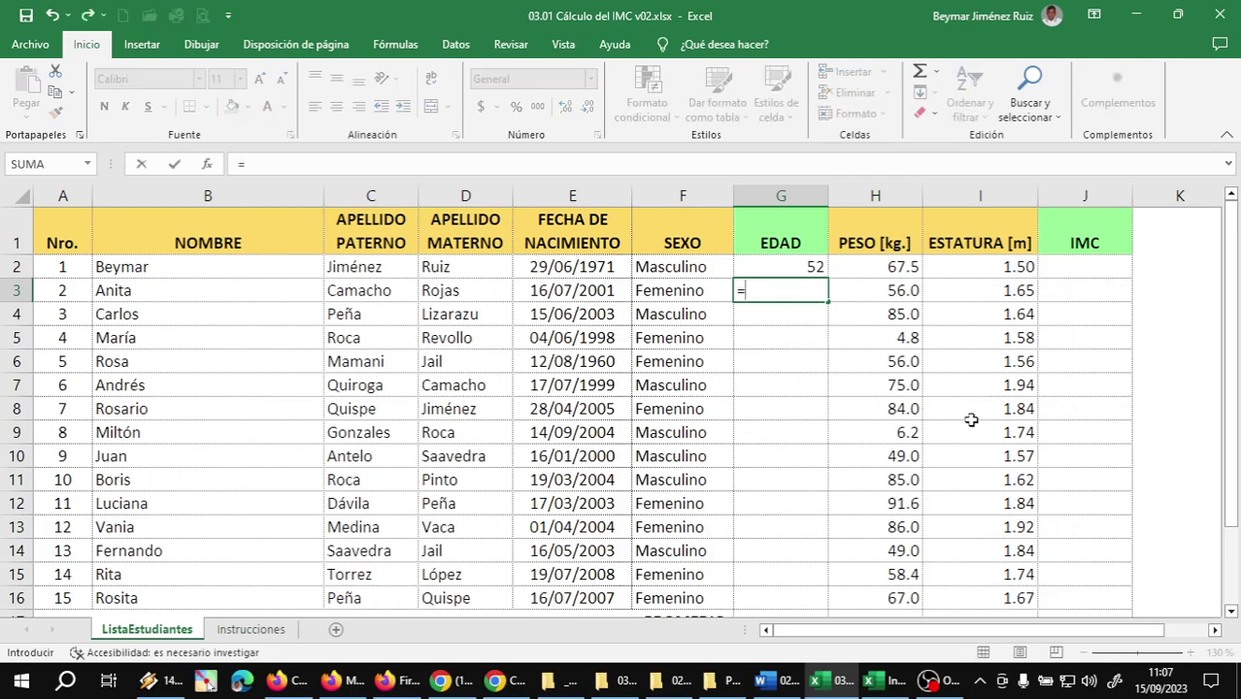
pyautogui.write('AÑO')
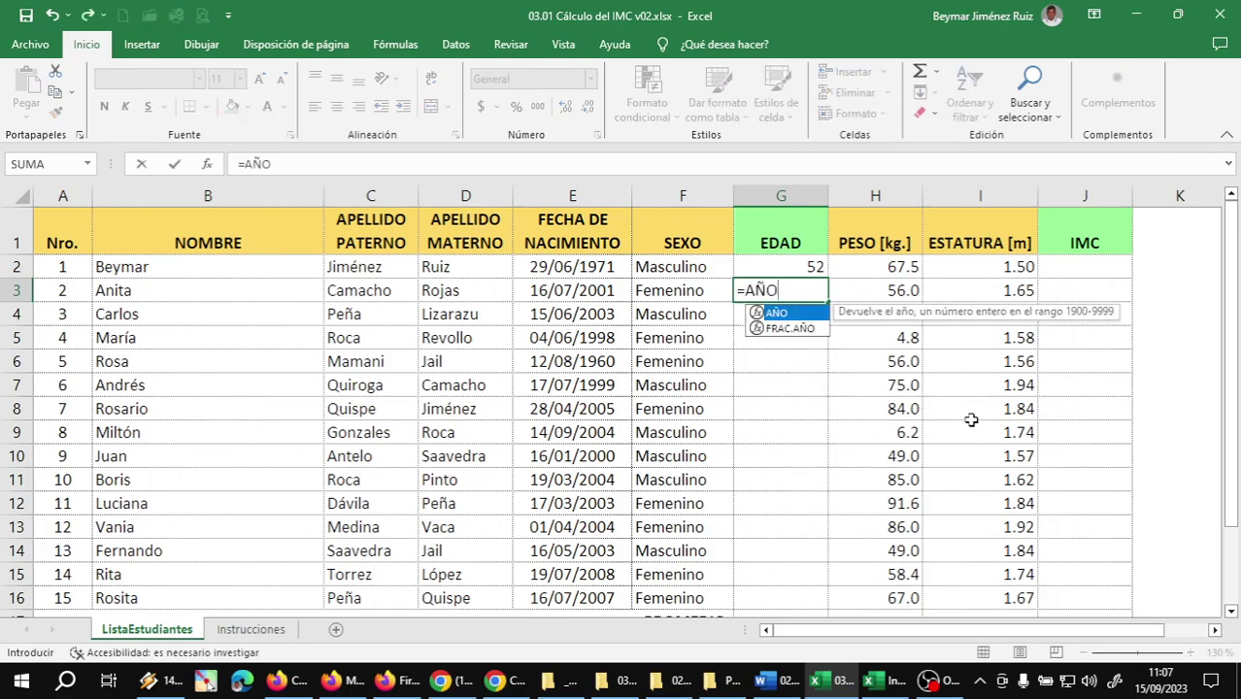
pyautogui.write('(AHO')
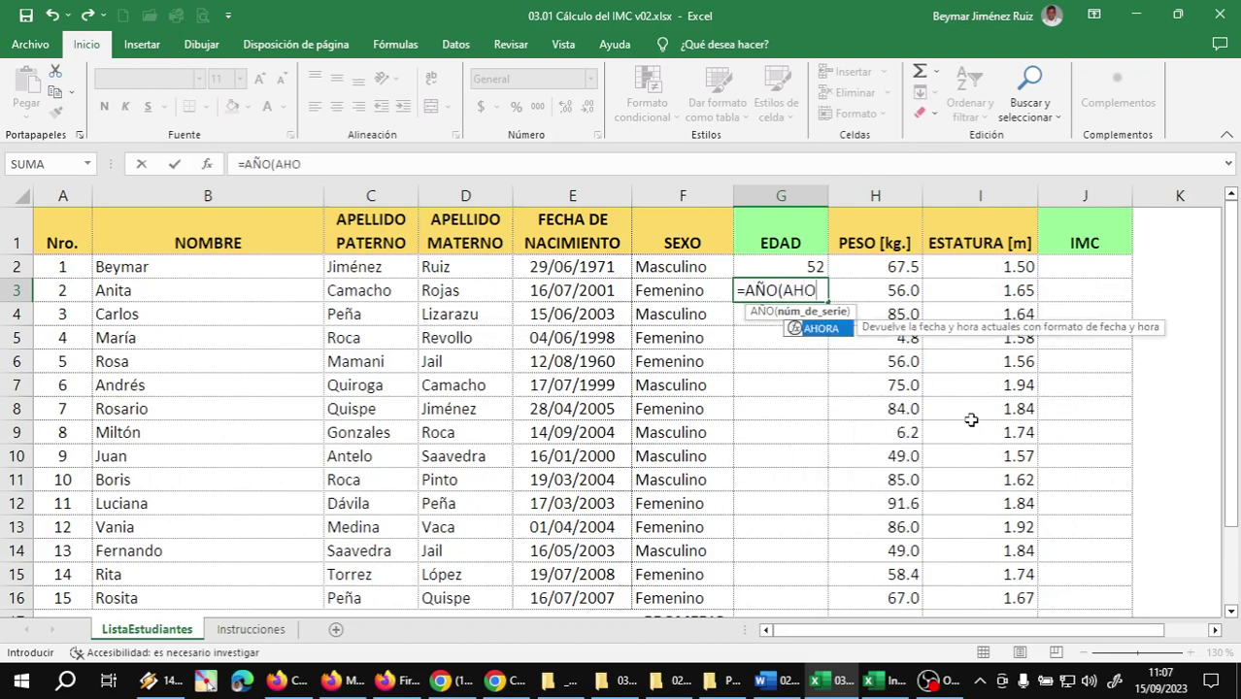
pyautogui.write('RA()')
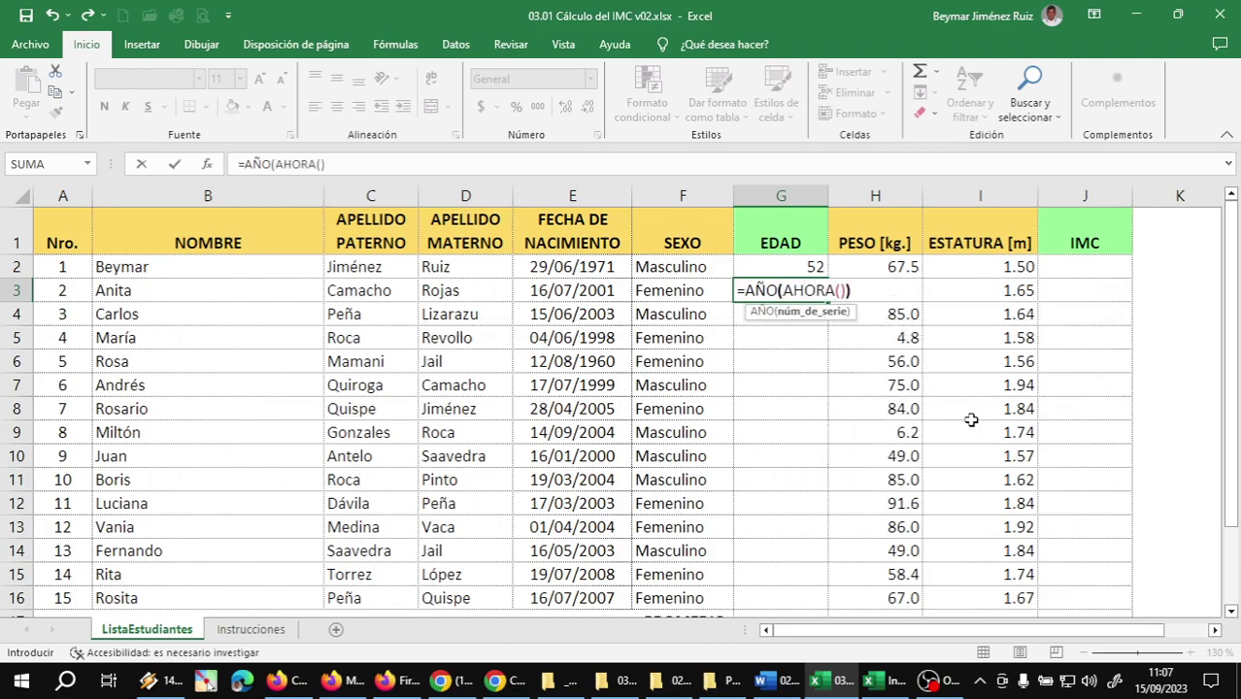
pyautogui.write(')-')
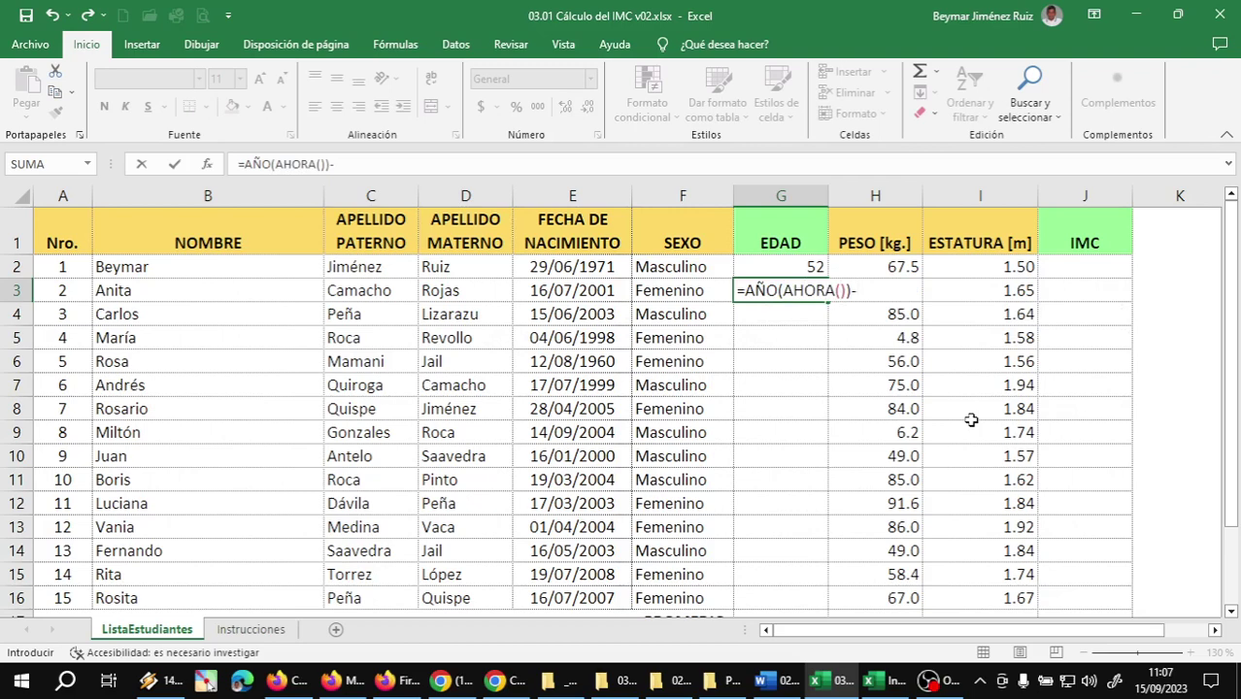
pyautogui.write('AÑO(')
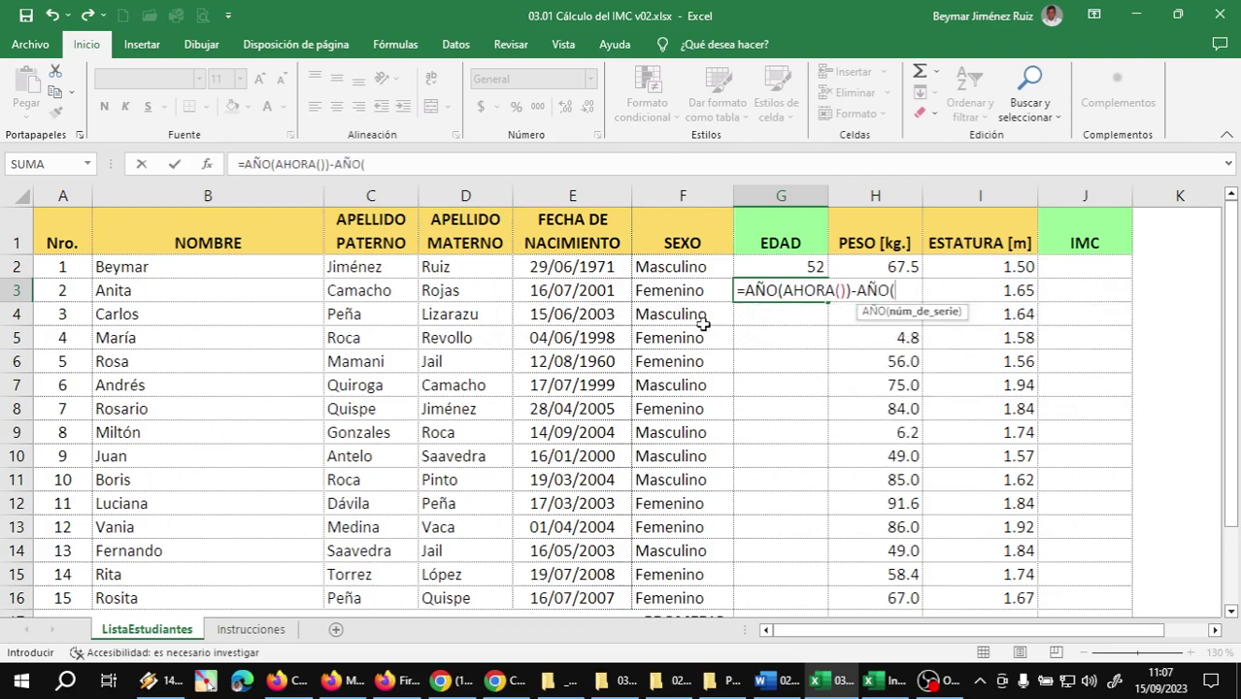
pyautogui.click(571, 291)
pyautogui.write(')')
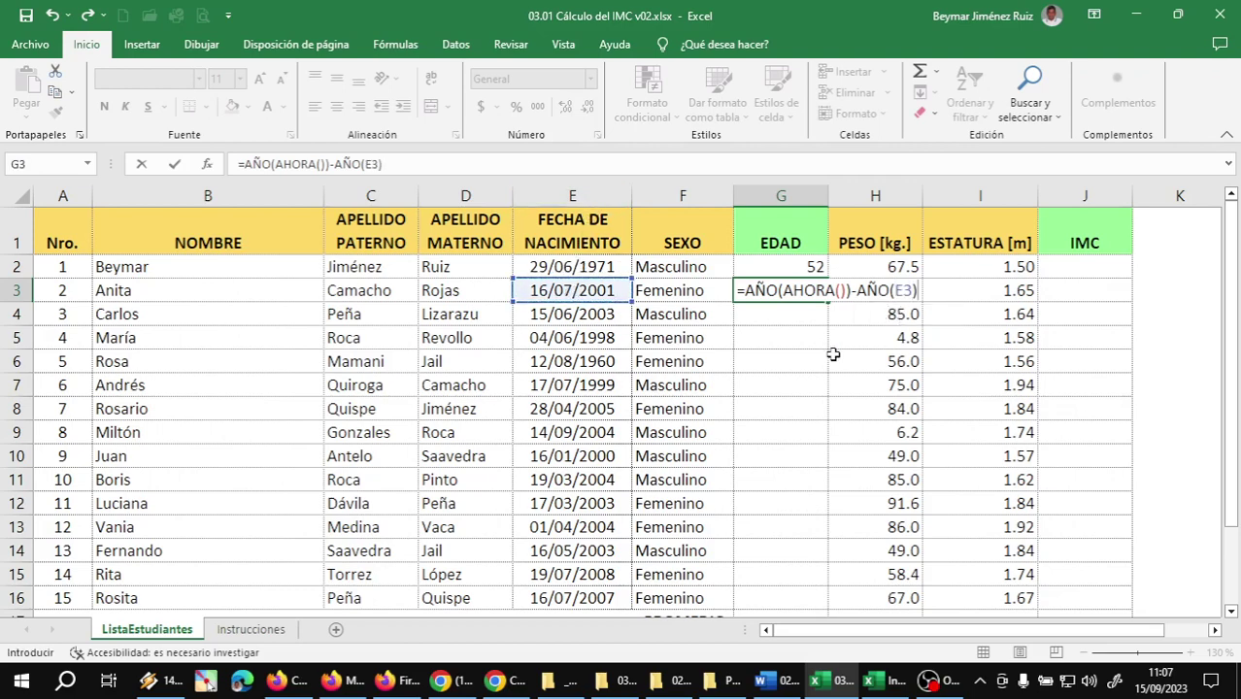
pyautogui.press('Return')
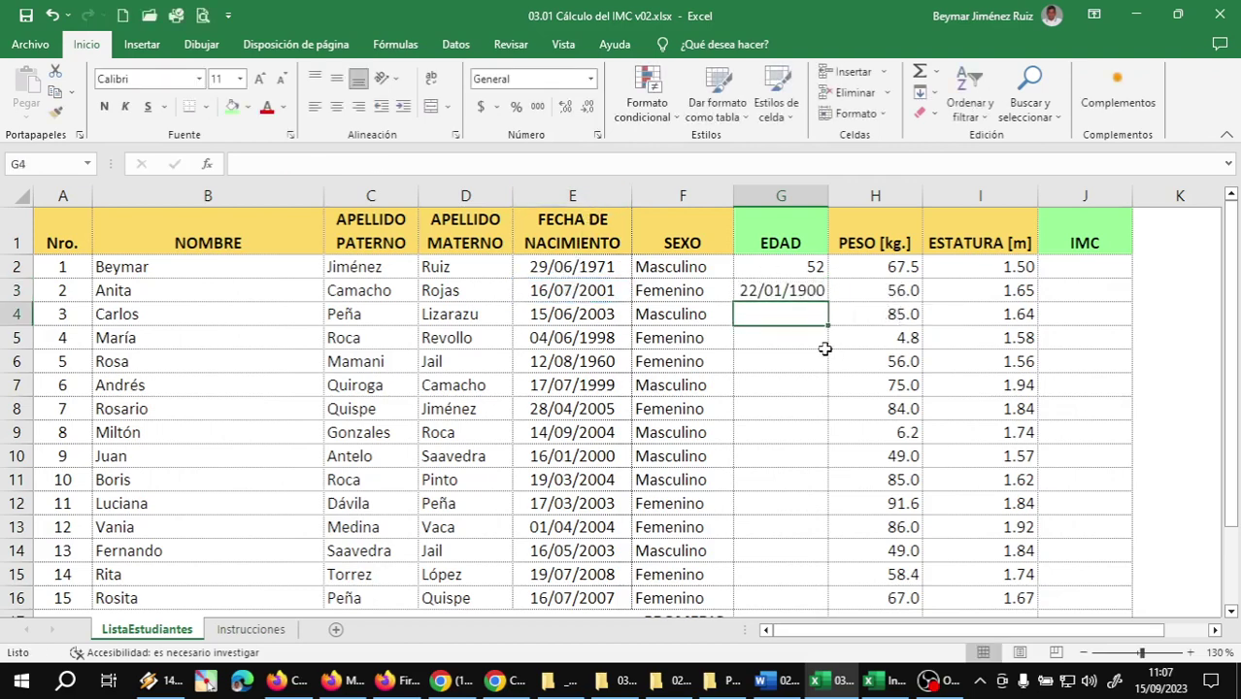
pyautogui.click(797, 291)
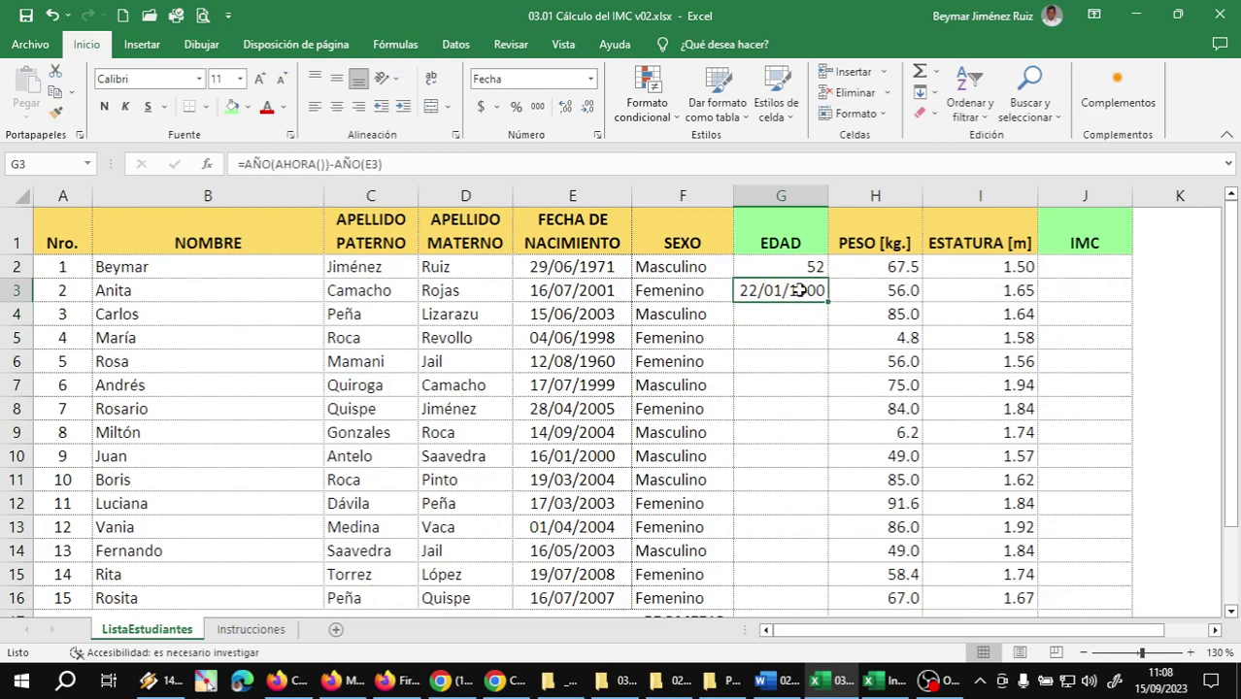
# Set G3 to General format to show 22, and begin G4's formula =AÑO(AHORA())-
pyautogui.rightClick(797, 290)
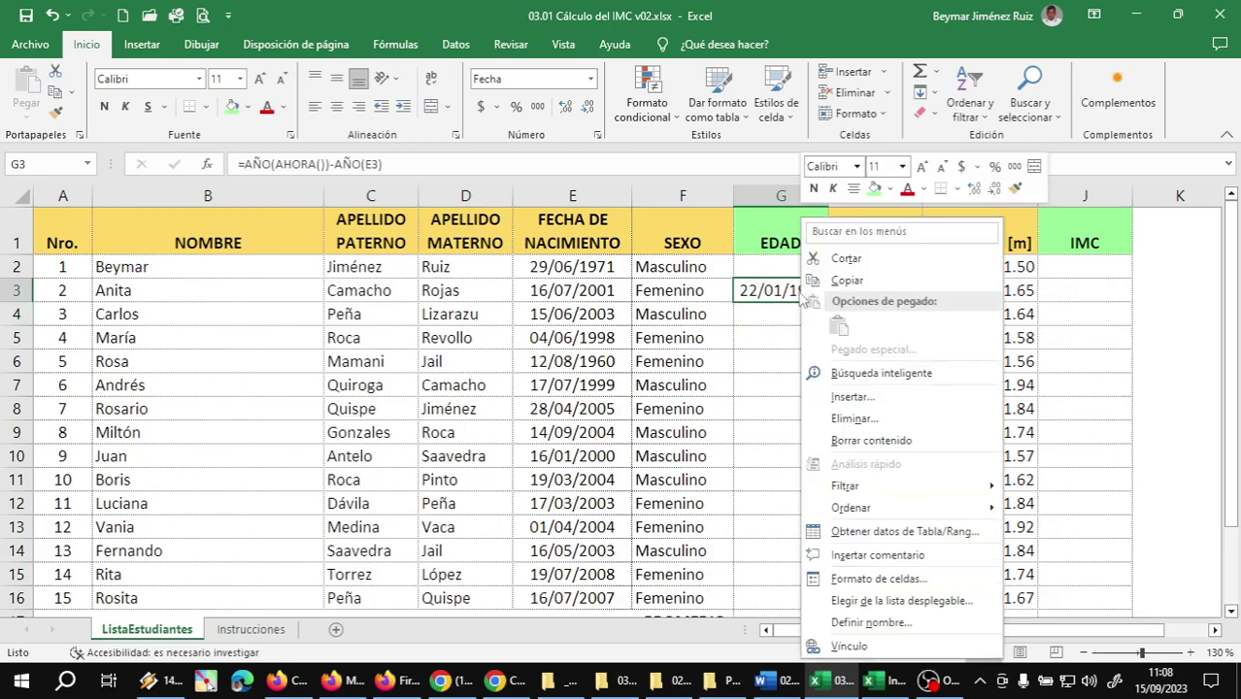
pyautogui.click(871, 579)
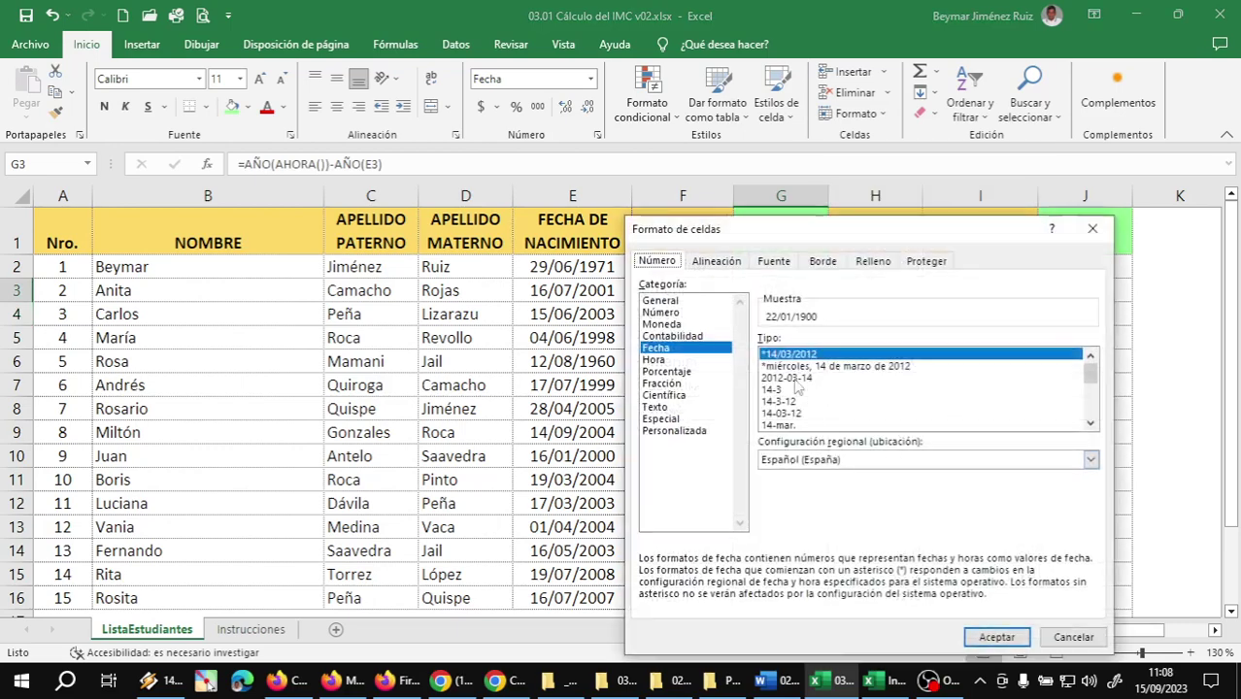
pyautogui.click(669, 302)
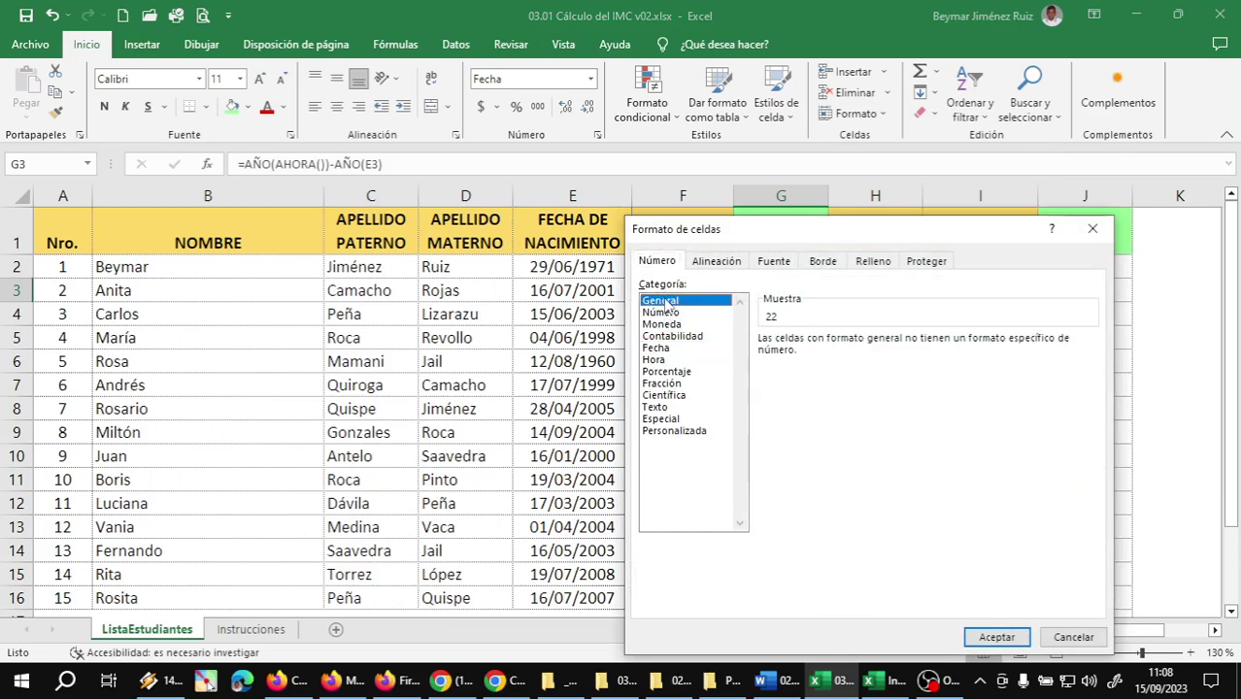
pyautogui.click(996, 637)
pyautogui.click(766, 318)
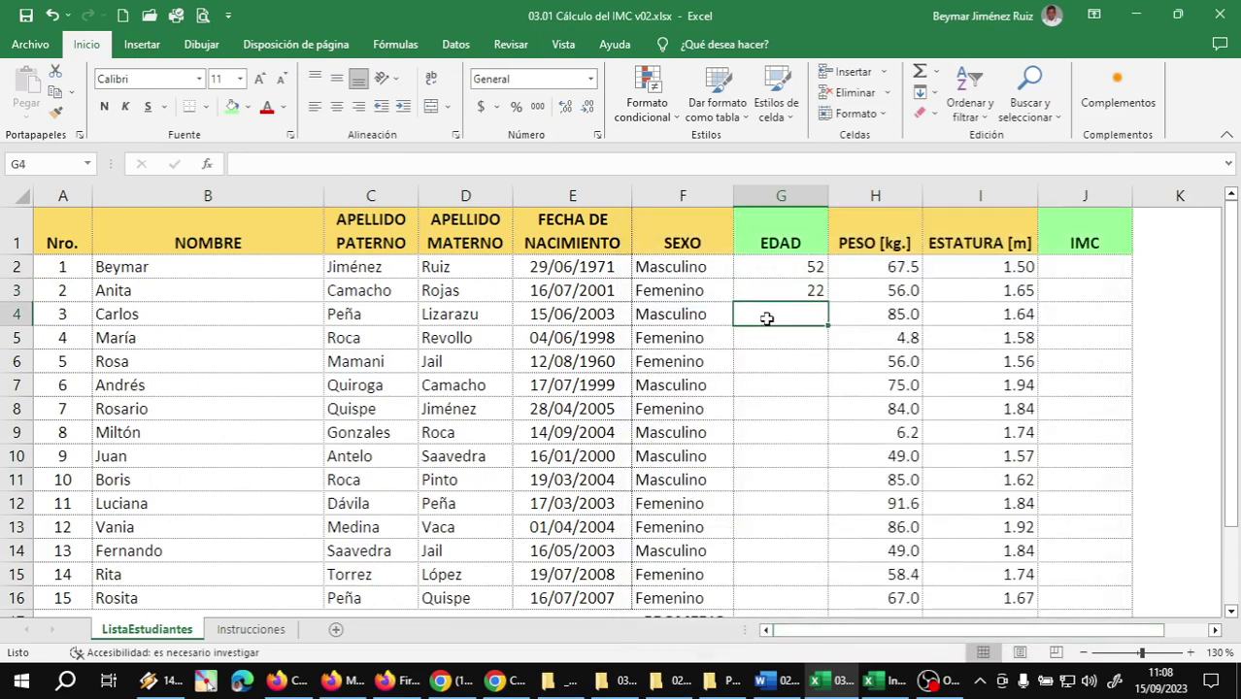
pyautogui.write('=')
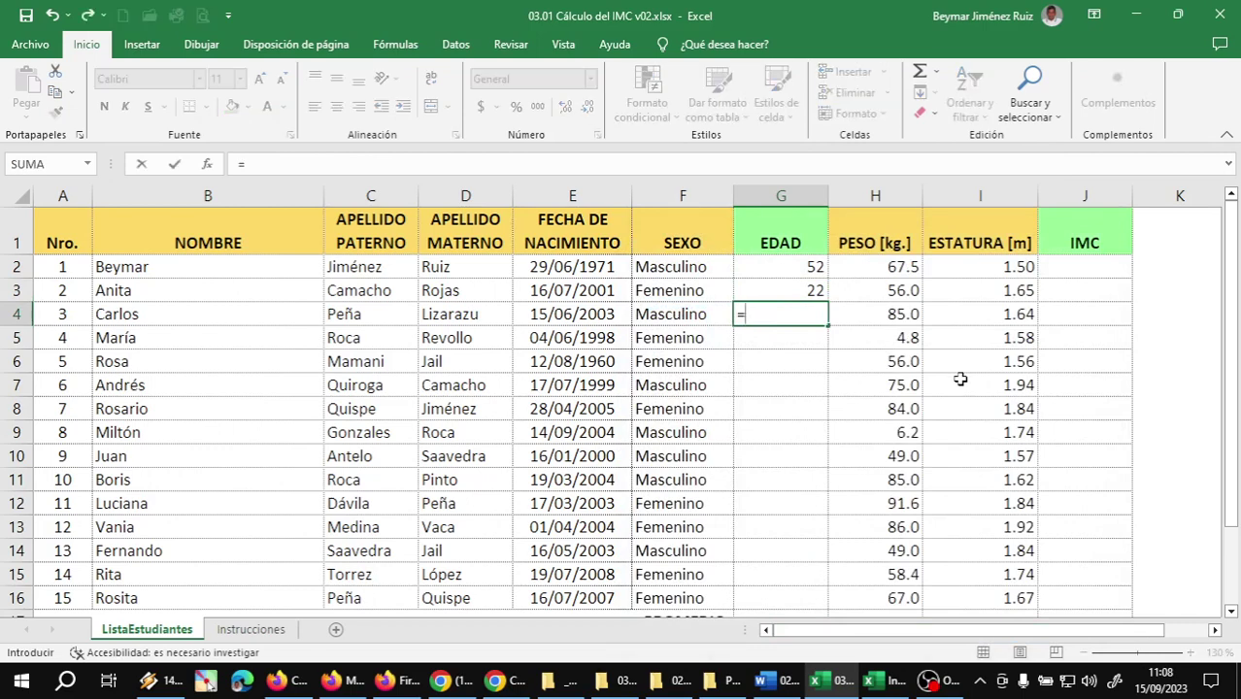
pyautogui.write('A')
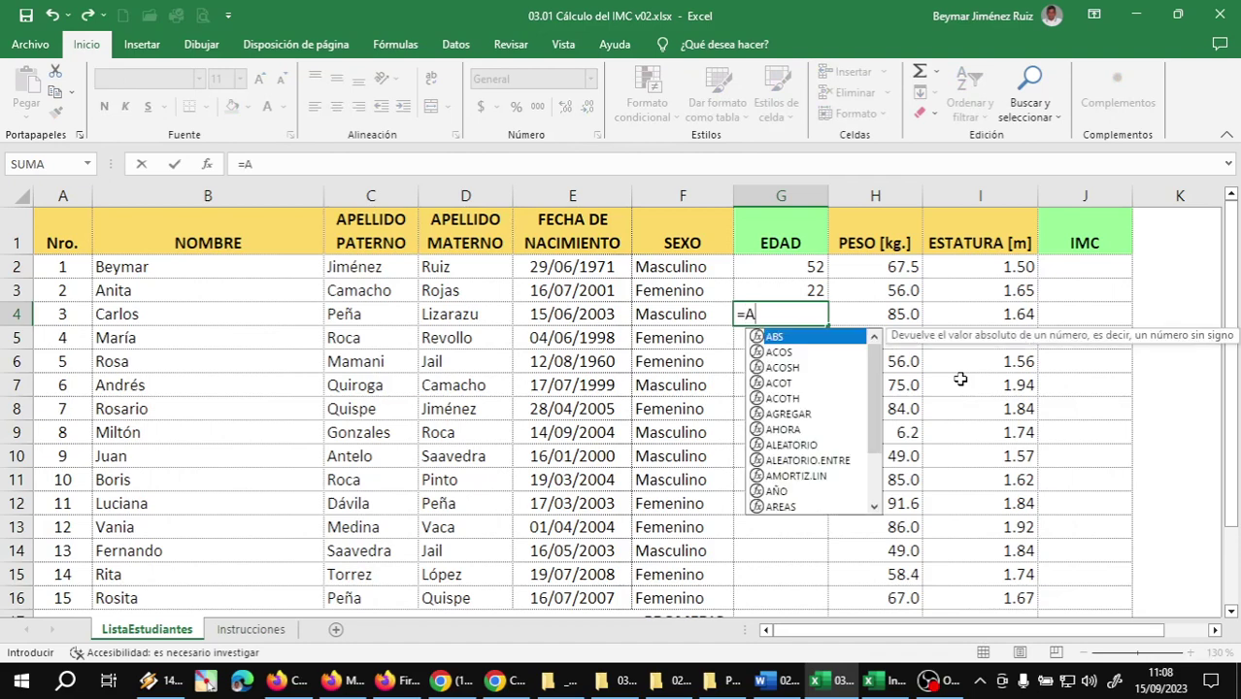
pyautogui.write('ÑO(')
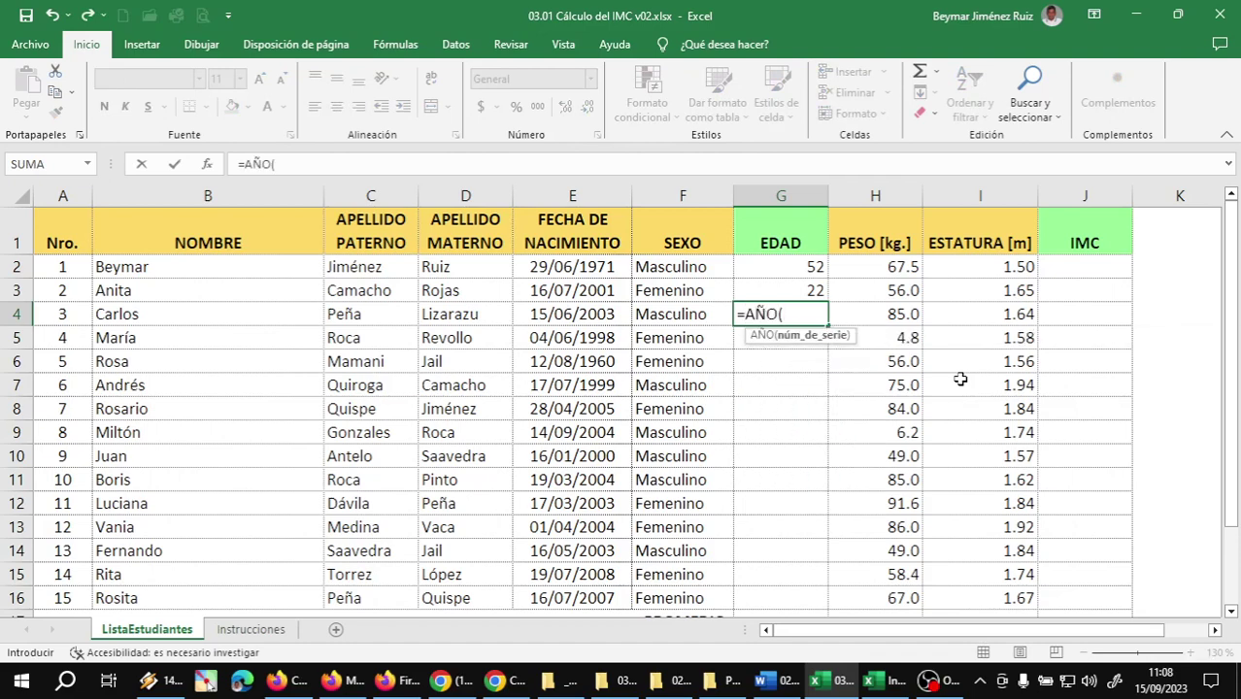
pyautogui.write('AHORA')
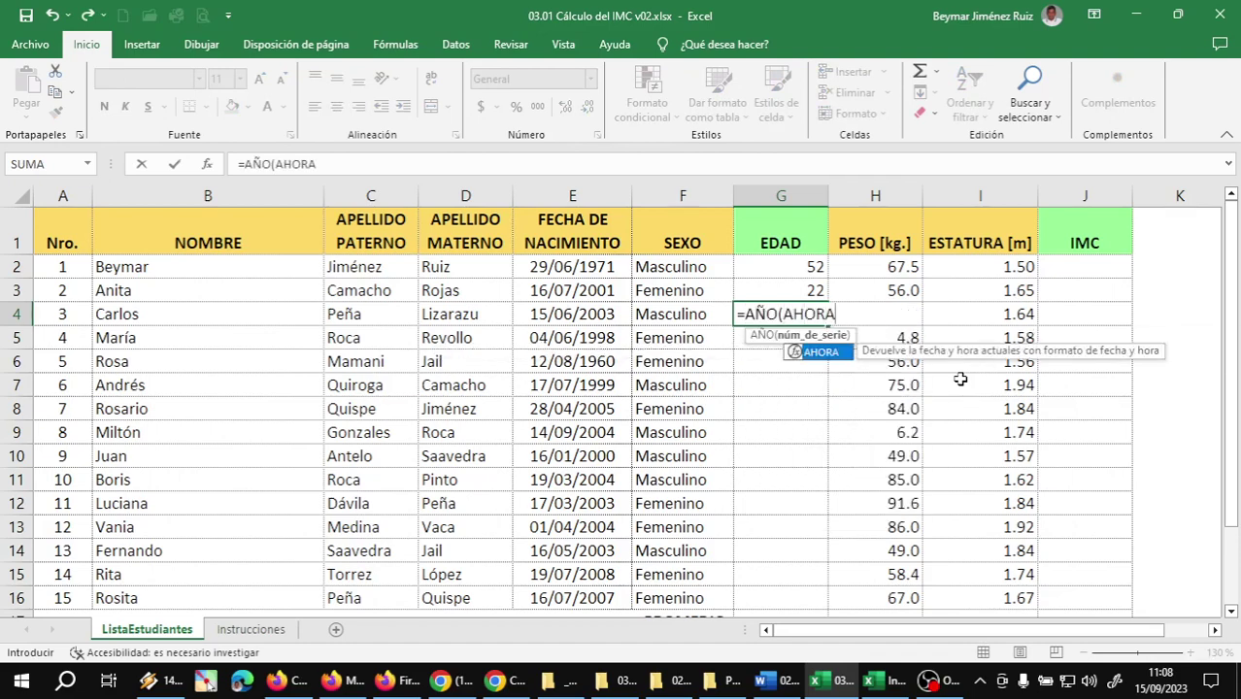
pyautogui.write('())')
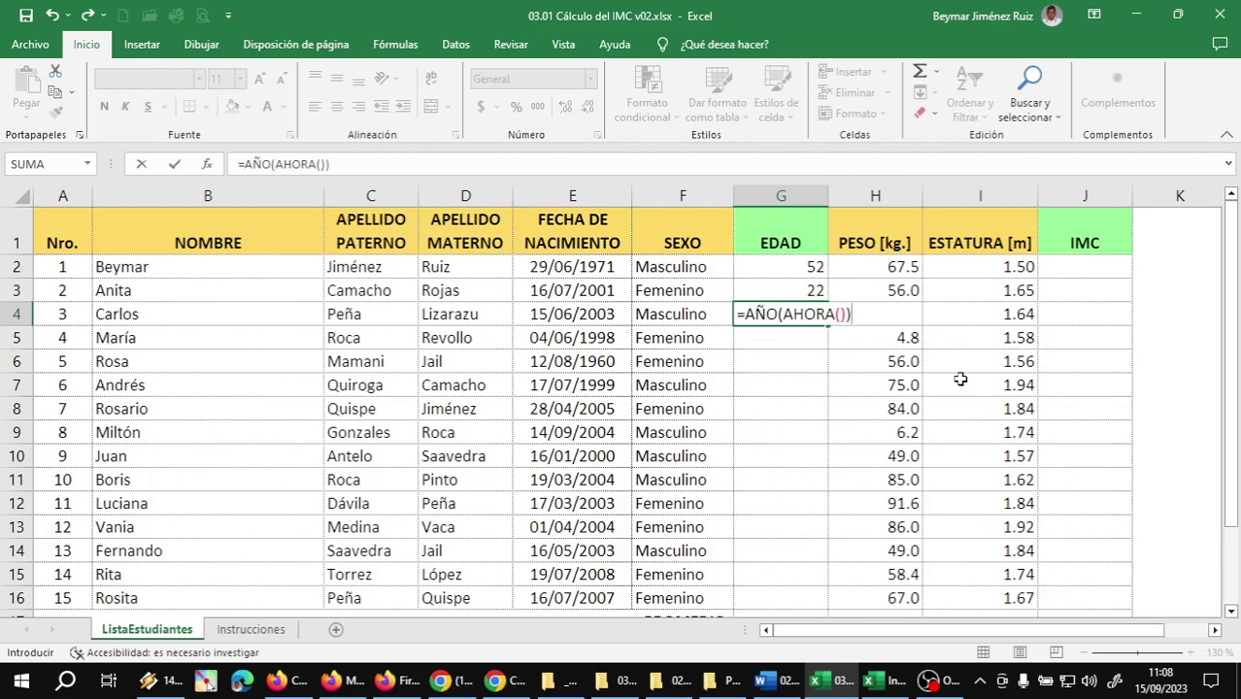
pyautogui.write('-')
pyautogui.write('AÑO(')
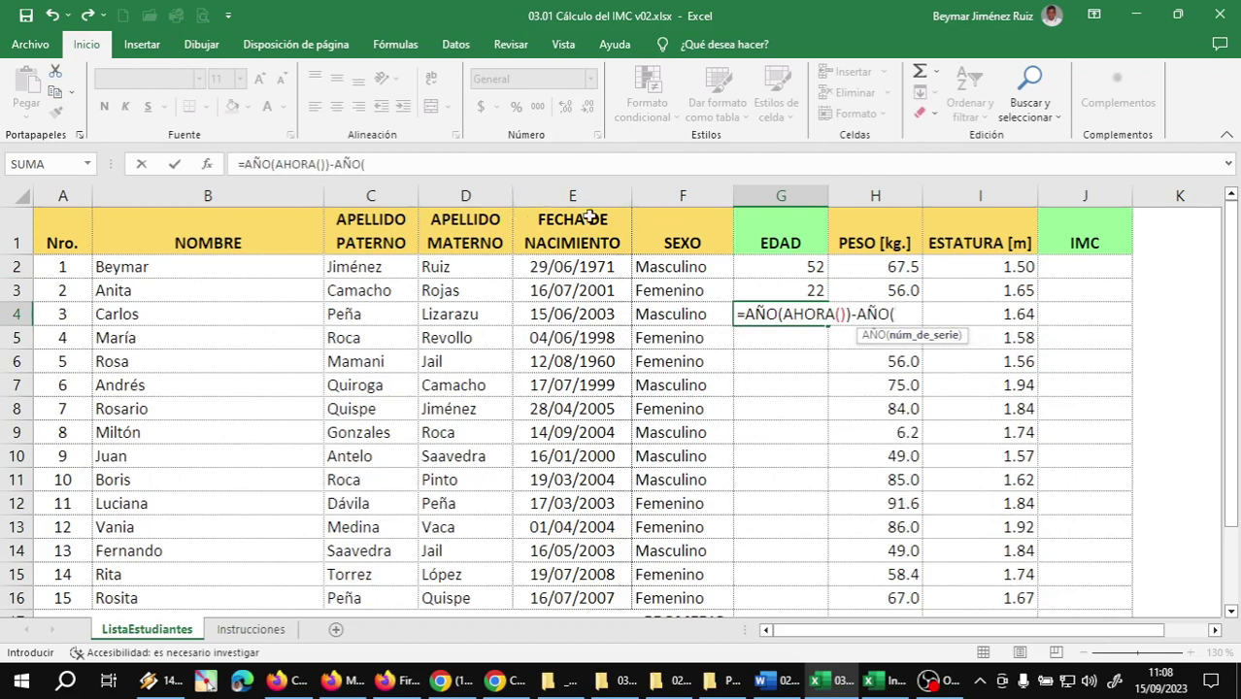
# Complete G4's formula as =AÑO(AHORA())-AÑO(E4) using Carlos's birth date
pyautogui.click(572, 315)
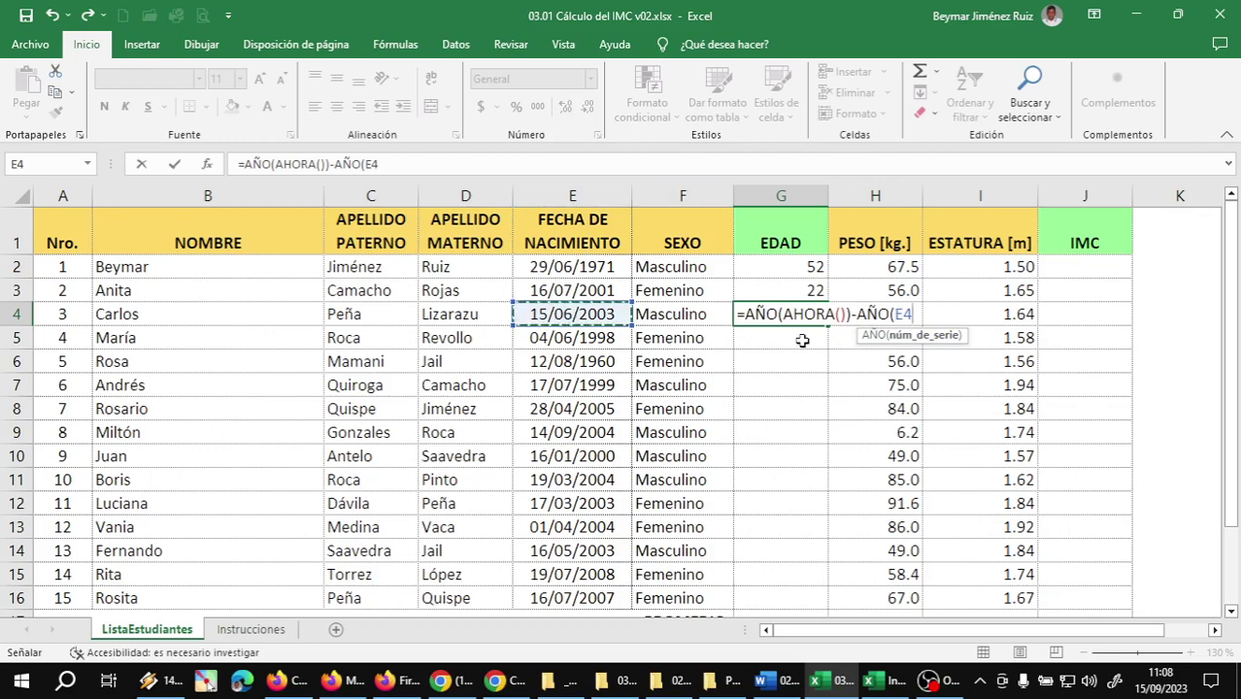
pyautogui.write(')')
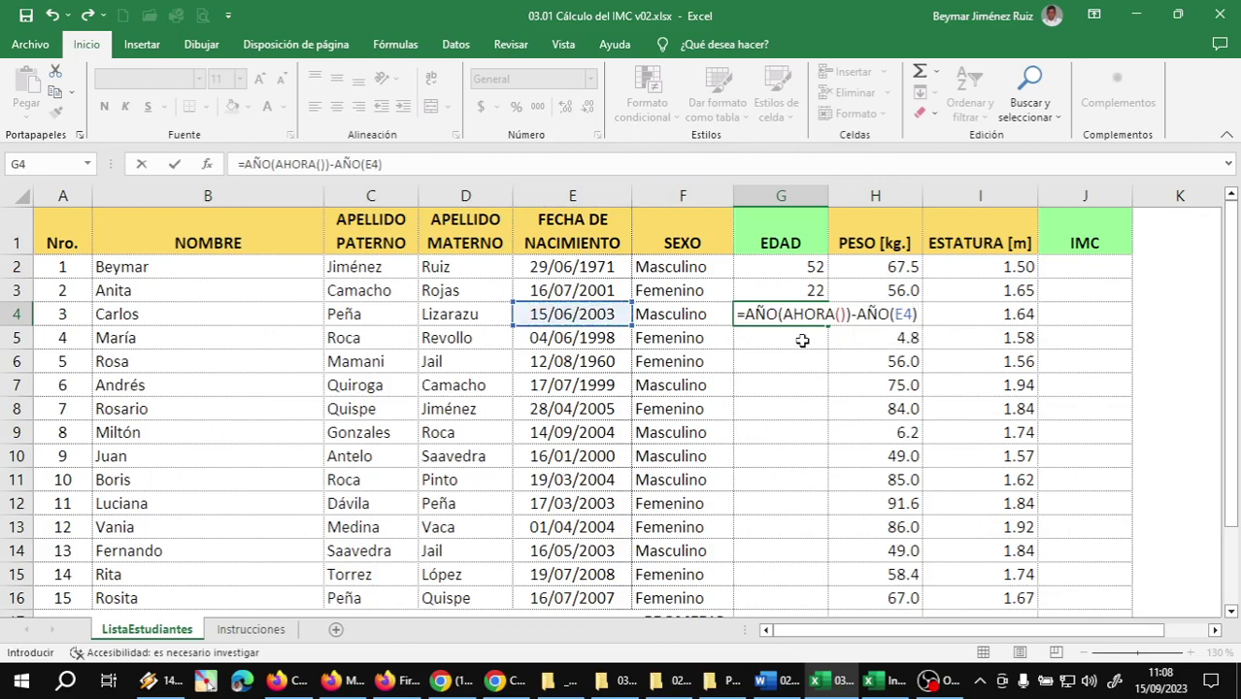
pyautogui.press('Return')
# Set G4 to General format so Carlos's age shows 20
pyautogui.click(806, 315)
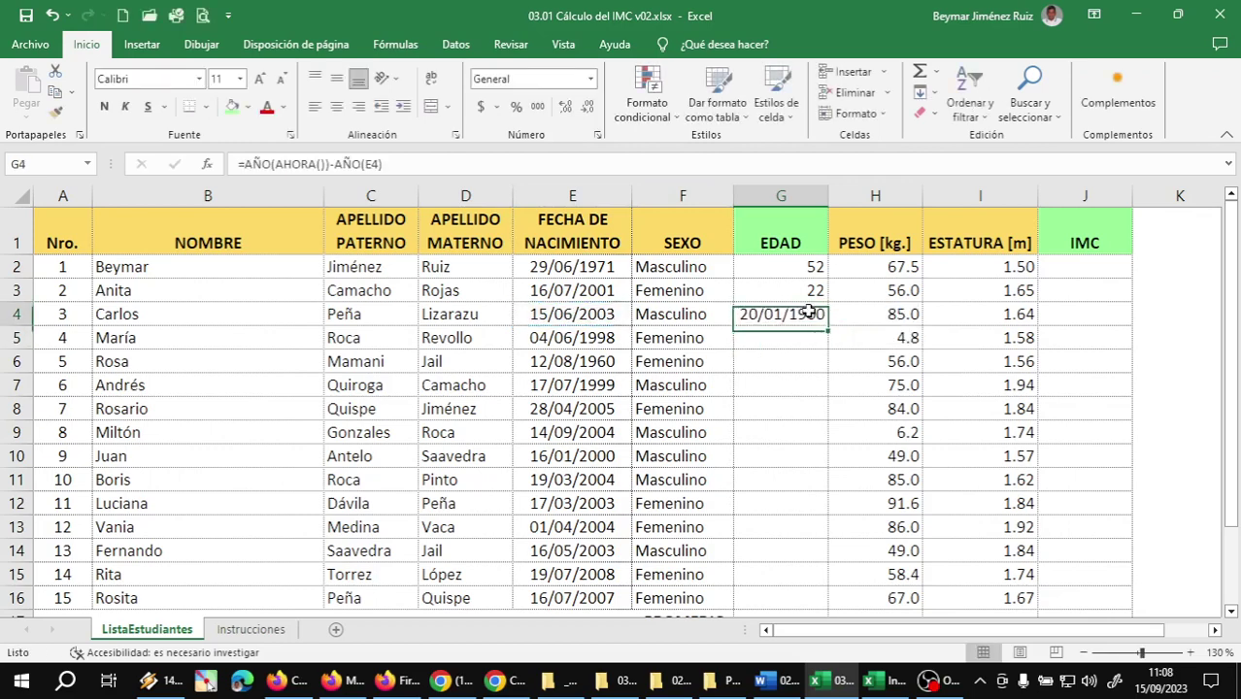
pyautogui.rightClick(812, 320)
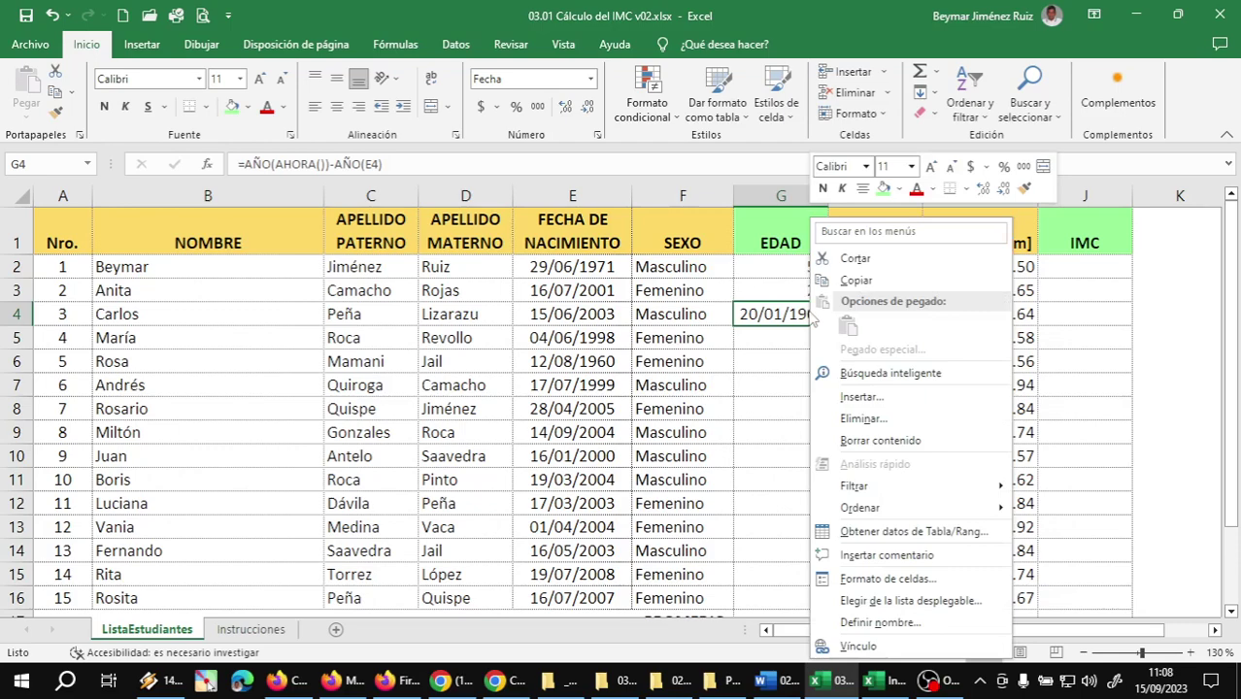
pyautogui.click(917, 581)
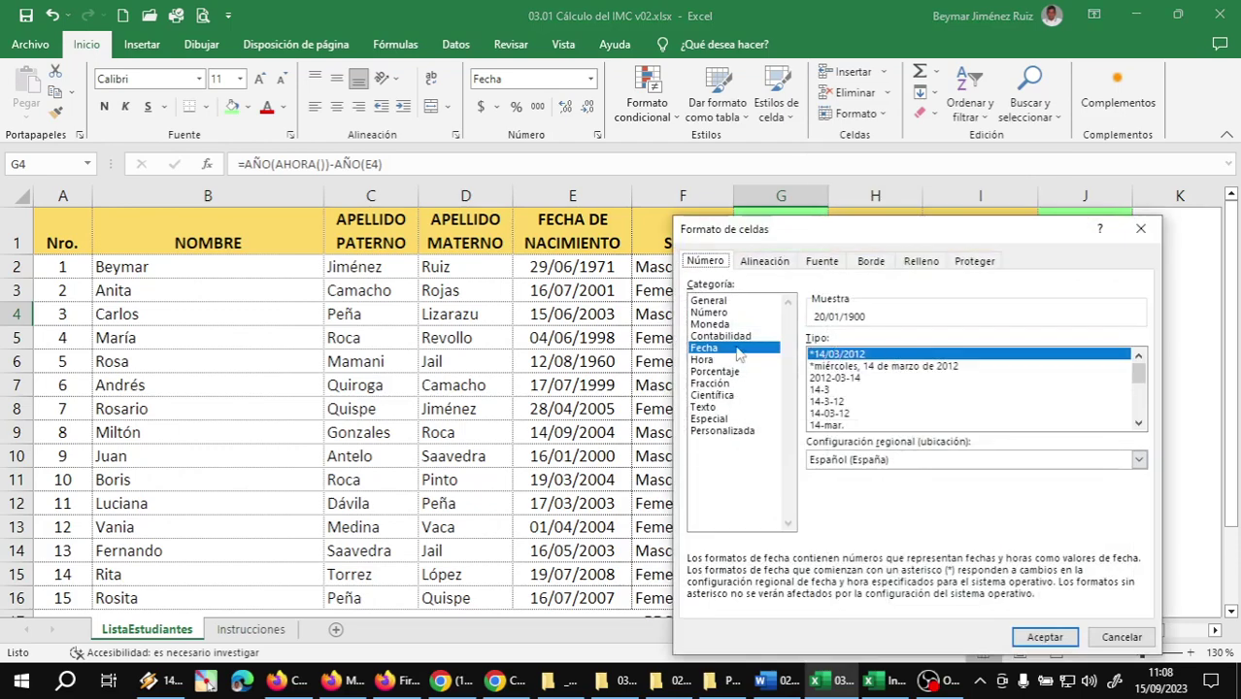
pyautogui.click(718, 313)
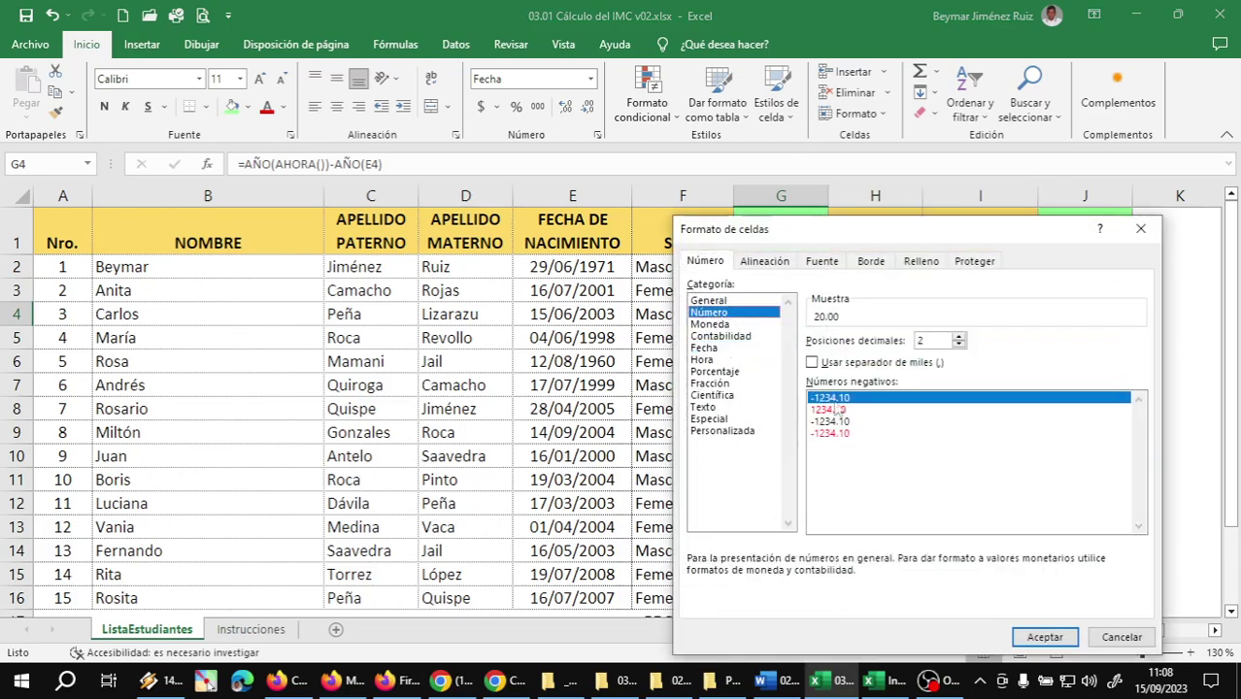
pyautogui.click(719, 301)
pyautogui.click(1043, 637)
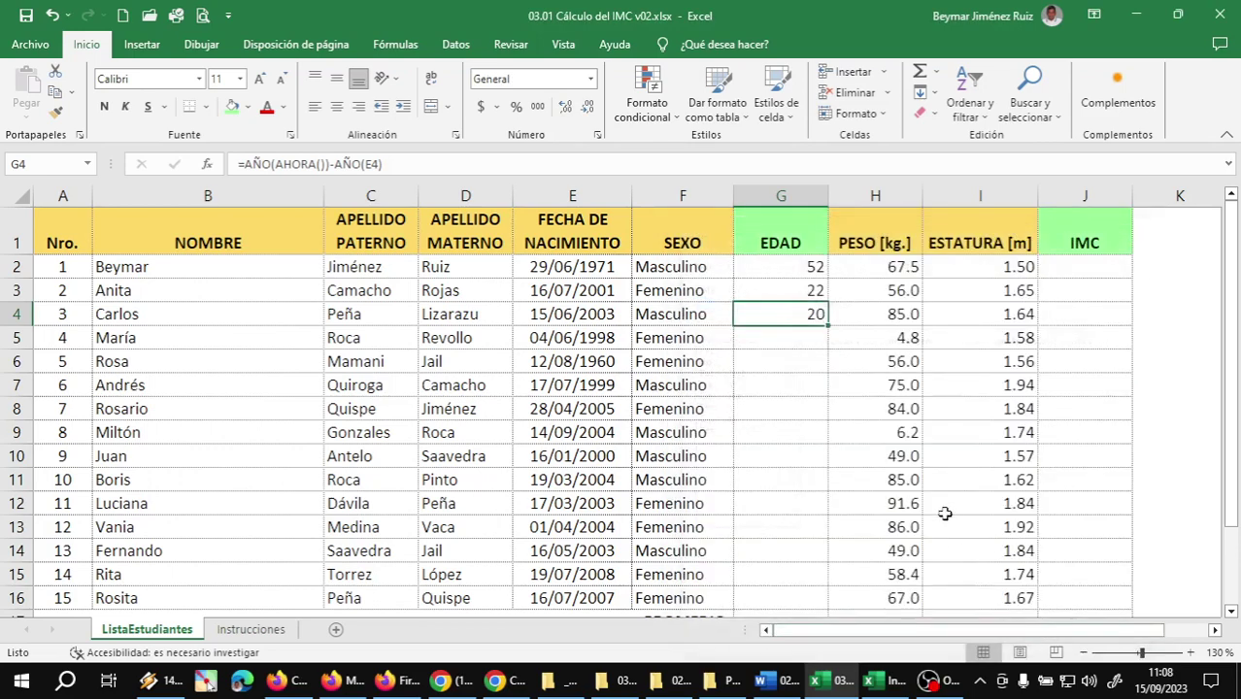
pyautogui.click(788, 338)
pyautogui.click(794, 313)
pyautogui.click(779, 339)
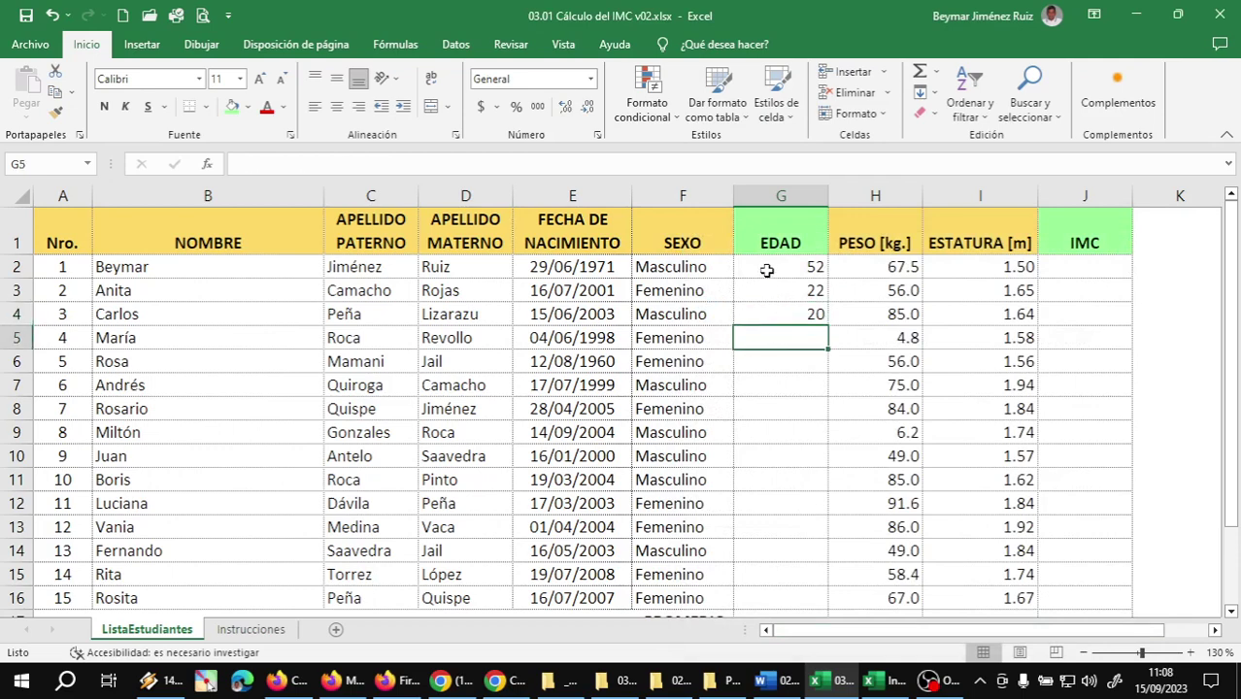
# Fill G4's age formula down to G16 so all 15 students show ages from 15 to 63
pyautogui.moveTo(767, 269); pyautogui.dragTo(767, 312)
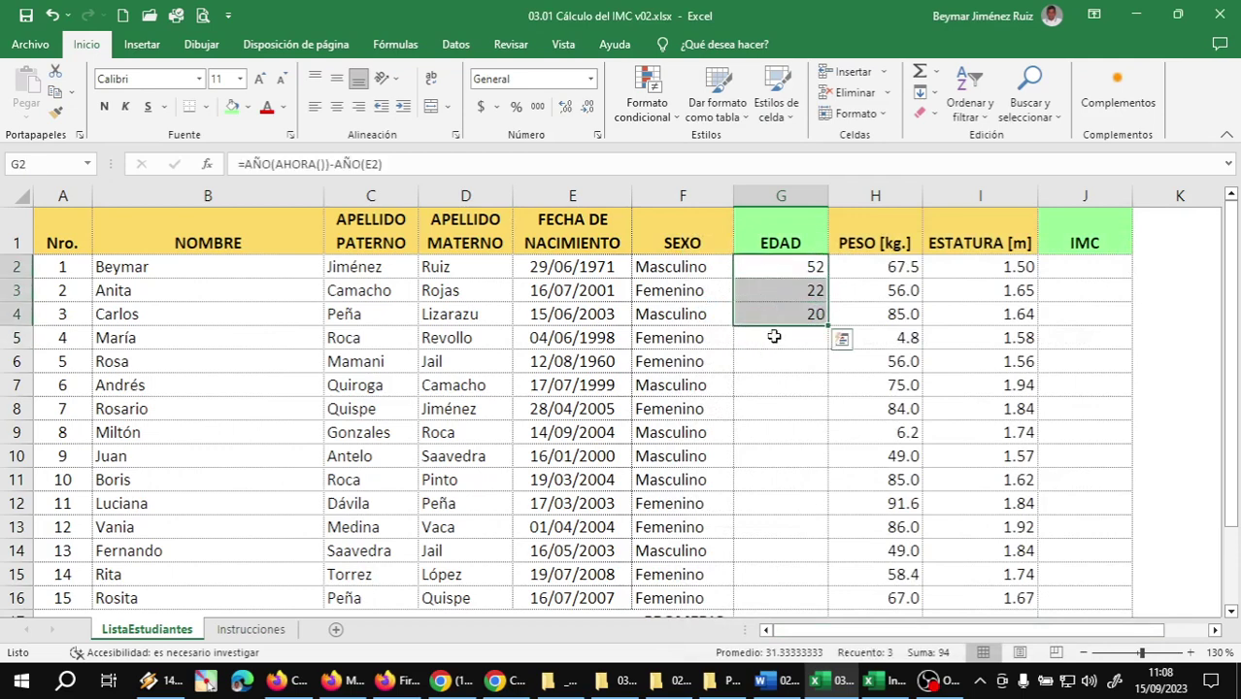
pyautogui.click(777, 337)
pyautogui.click(791, 317)
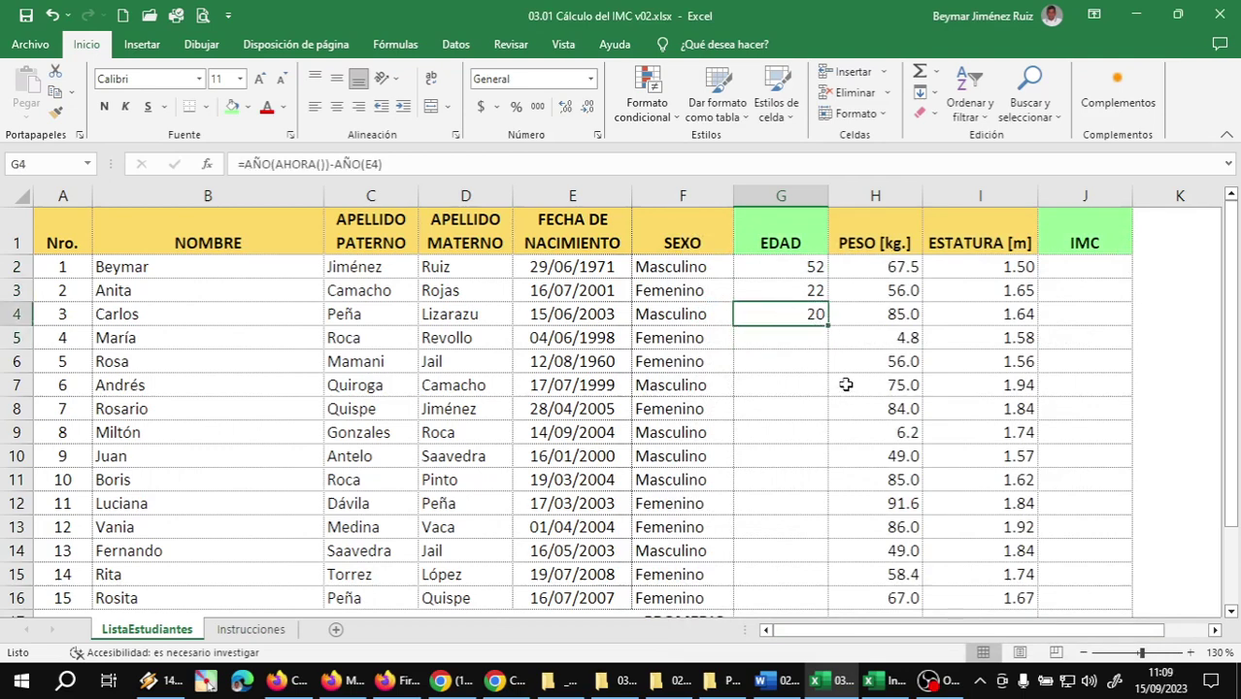
pyautogui.scroll(-1, 845, 386)
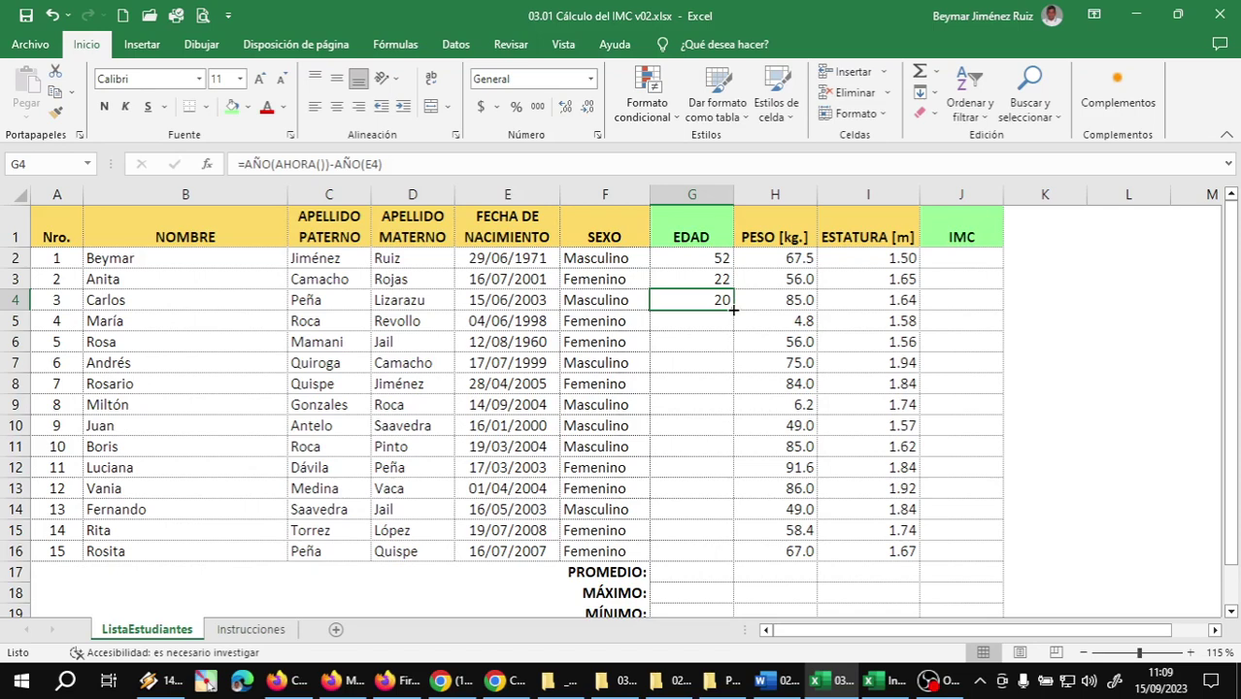
pyautogui.moveTo(733, 309); pyautogui.dragTo(731, 566)
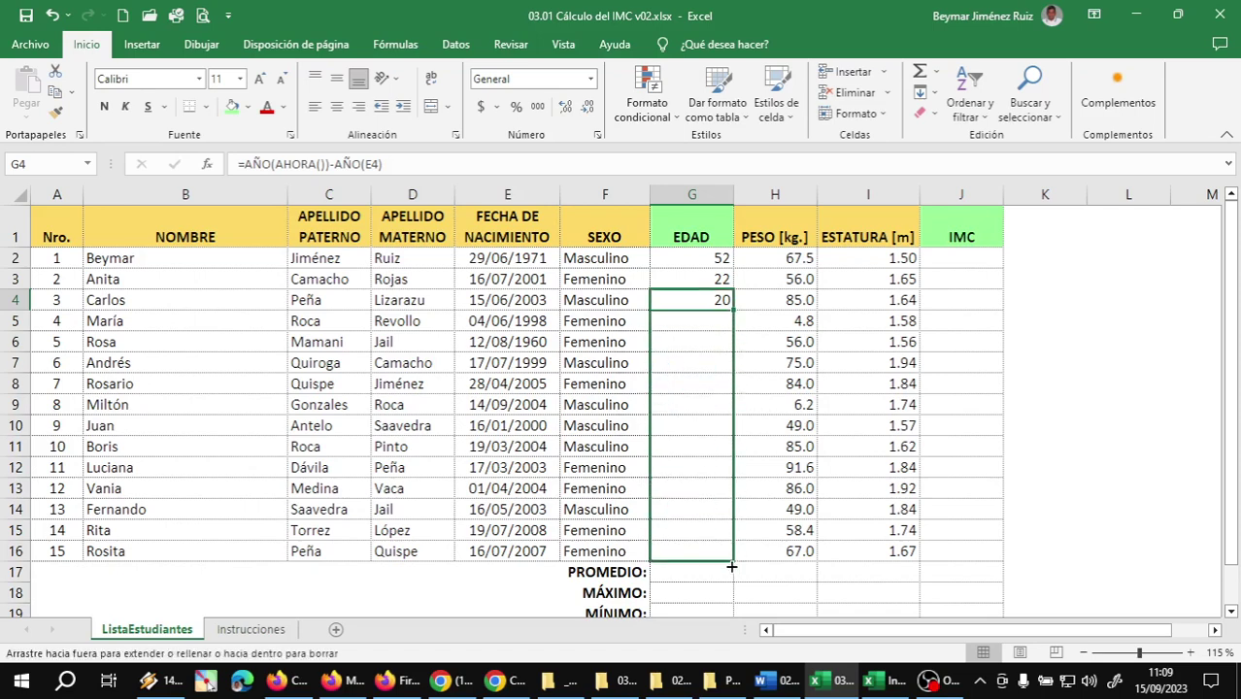
pyautogui.click(714, 364)
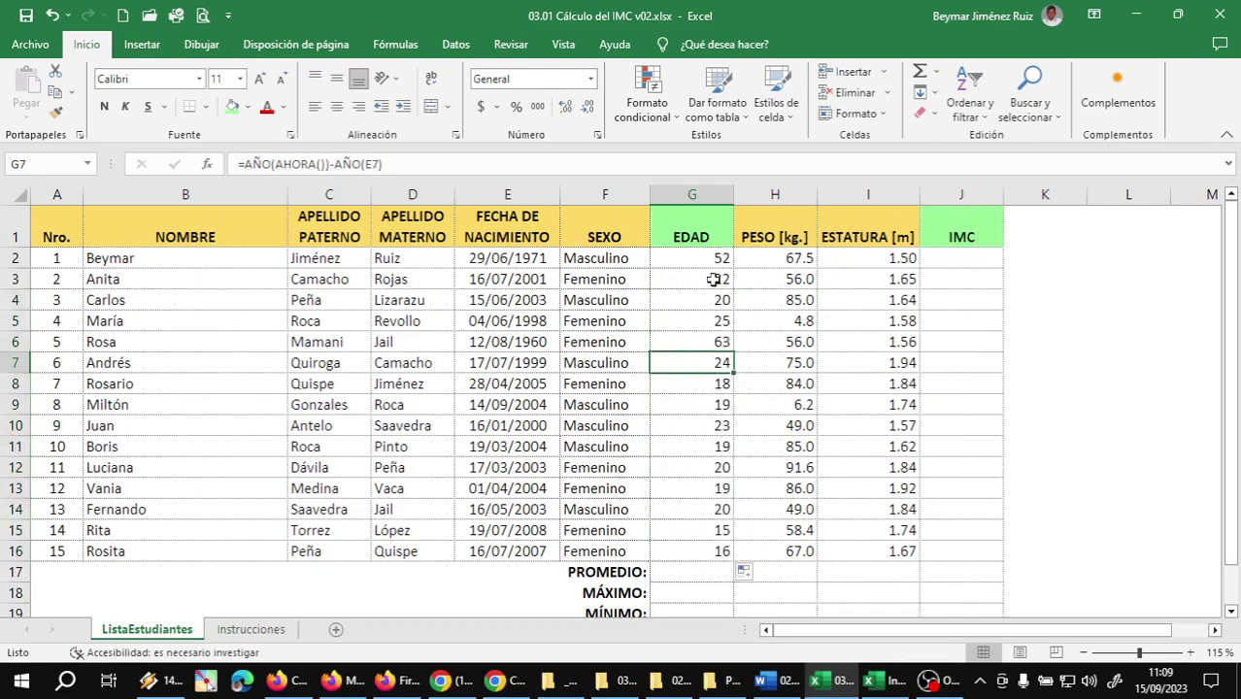
pyautogui.doubleClick(715, 406)
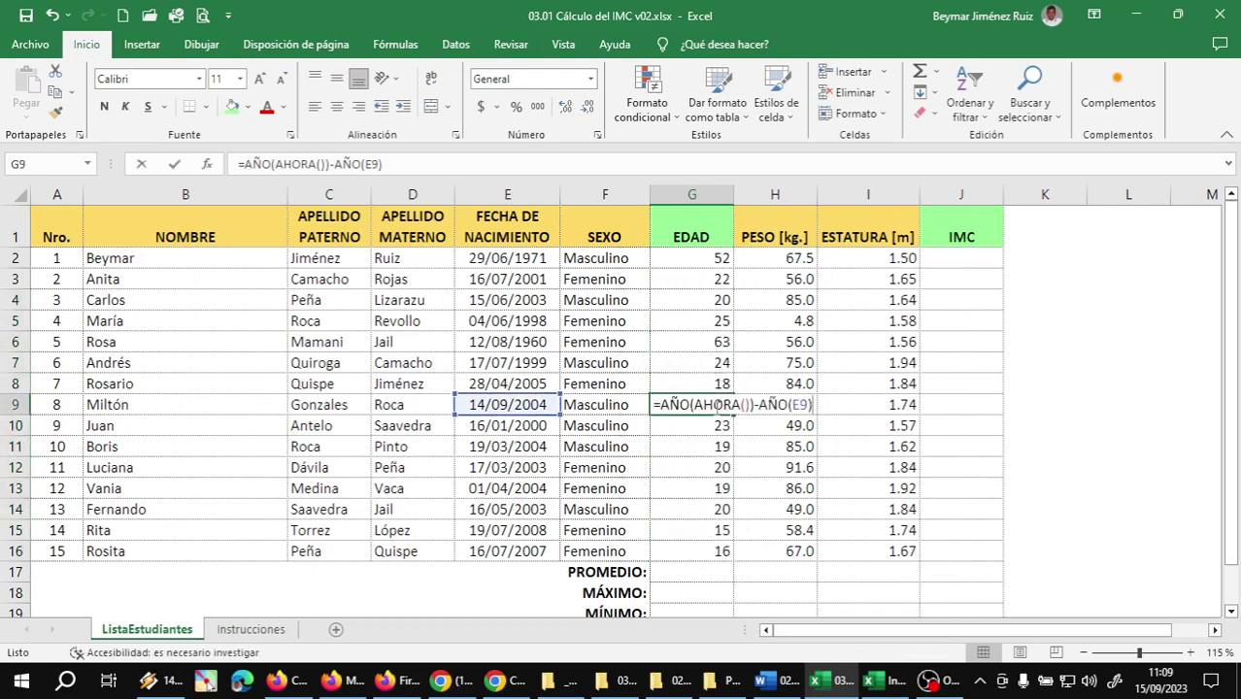
pyautogui.press('Escape')
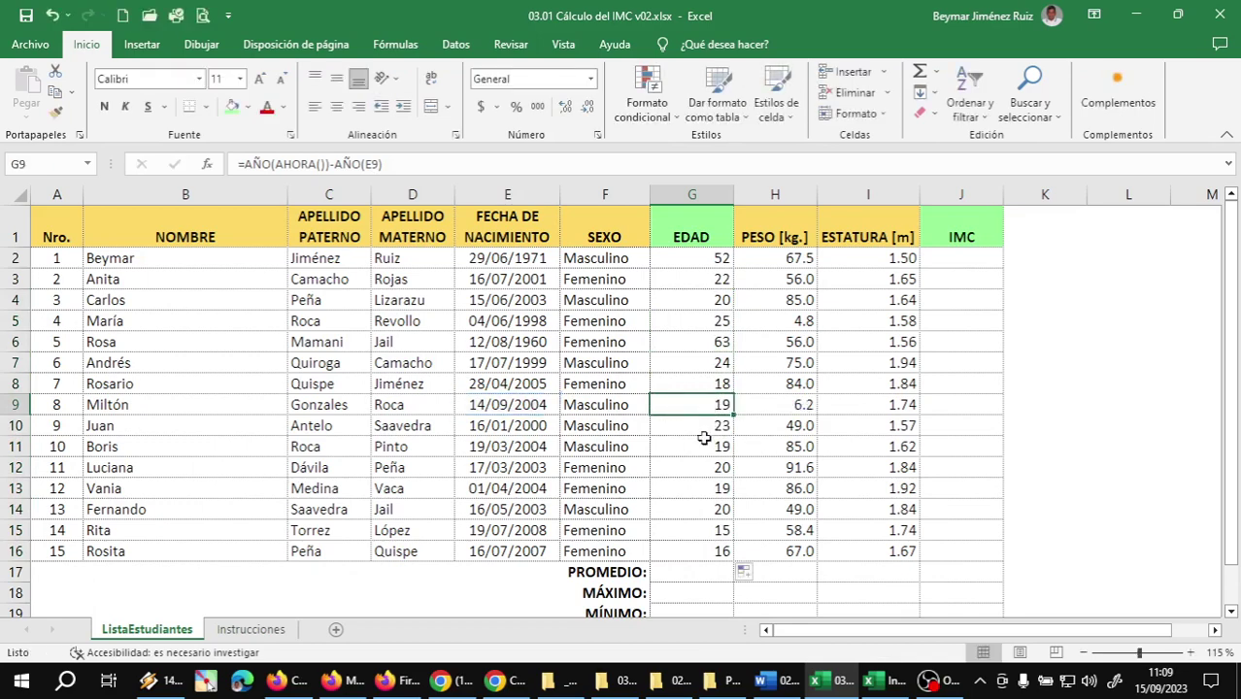
pyautogui.doubleClick(702, 446)
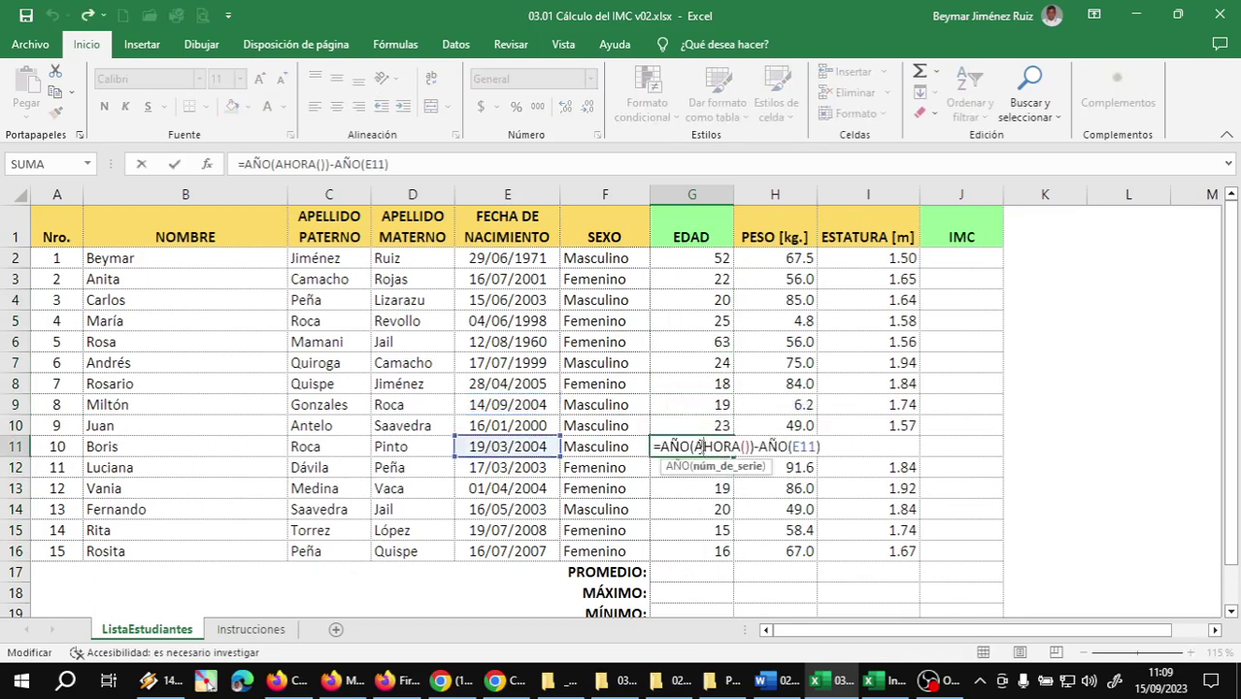
pyautogui.press('Escape')
pyautogui.click(705, 488)
pyautogui.doubleClick(706, 489)
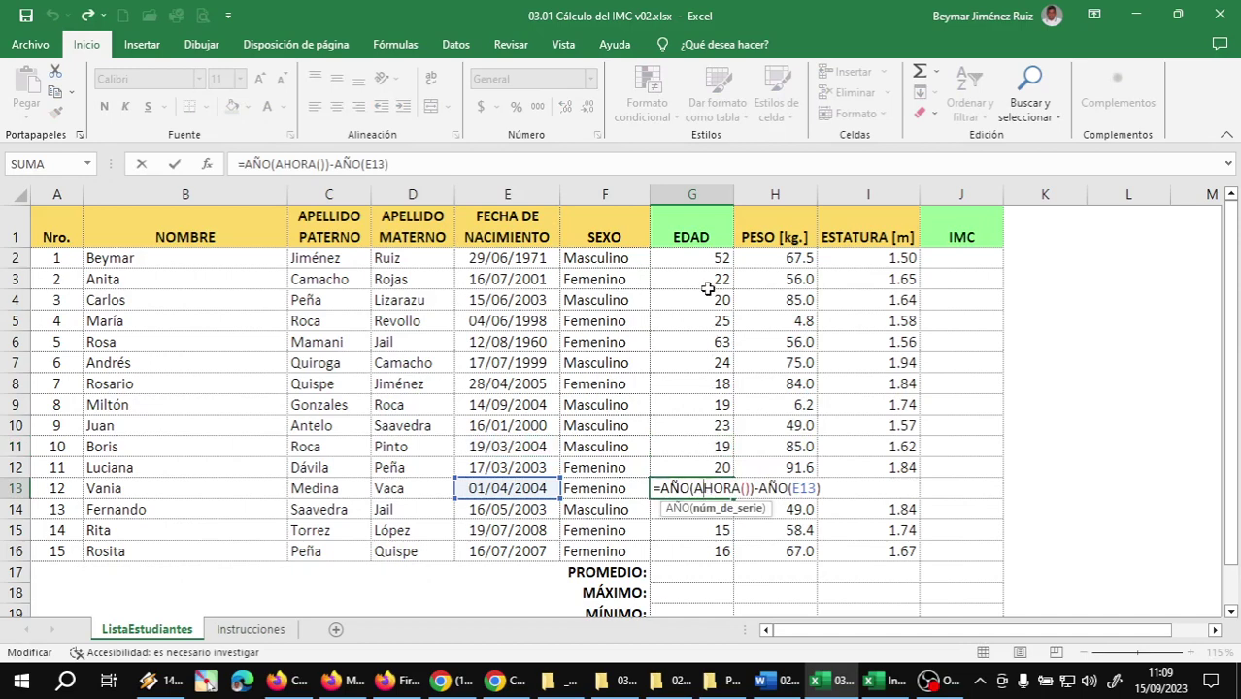
pyautogui.press('Escape')
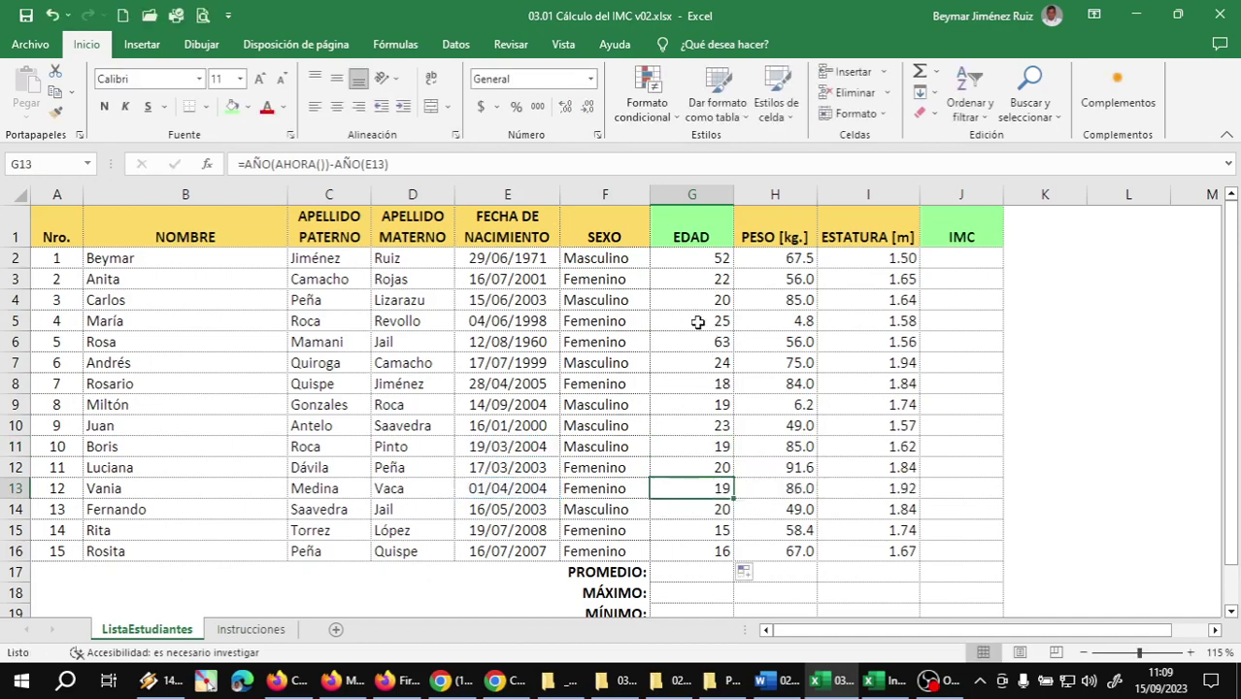
pyautogui.doubleClick(699, 320)
pyautogui.press('Escape')
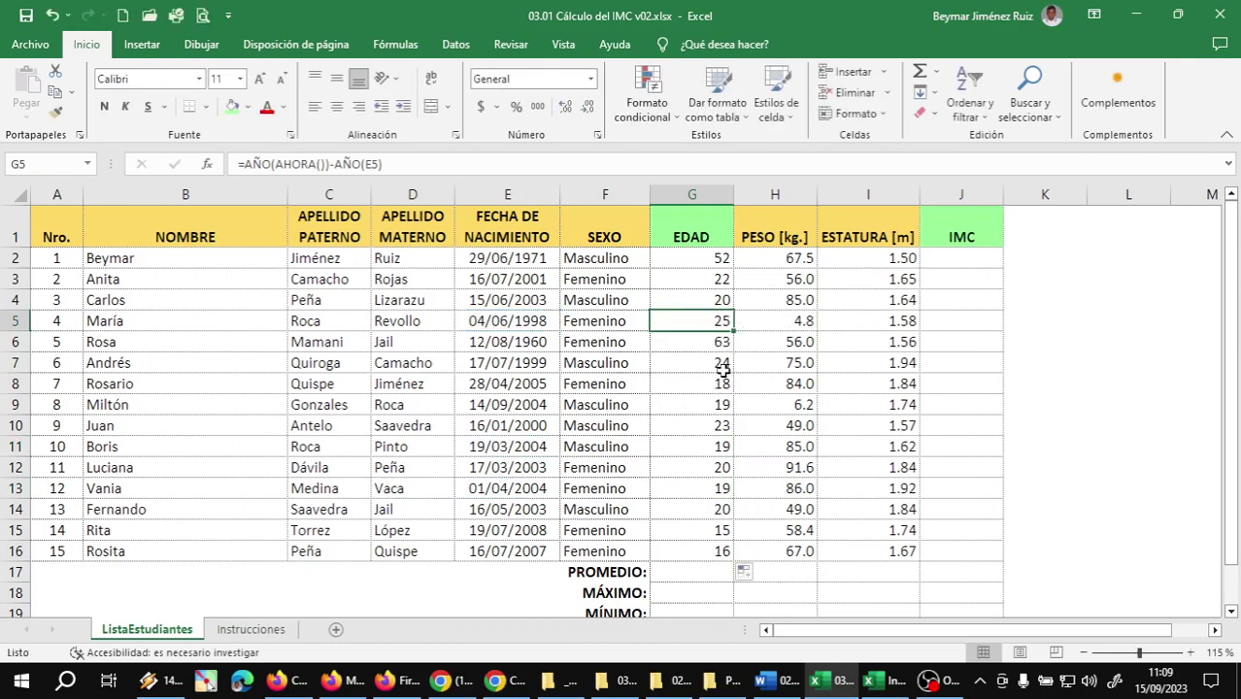
pyautogui.hotkey('ctrl', 'z')
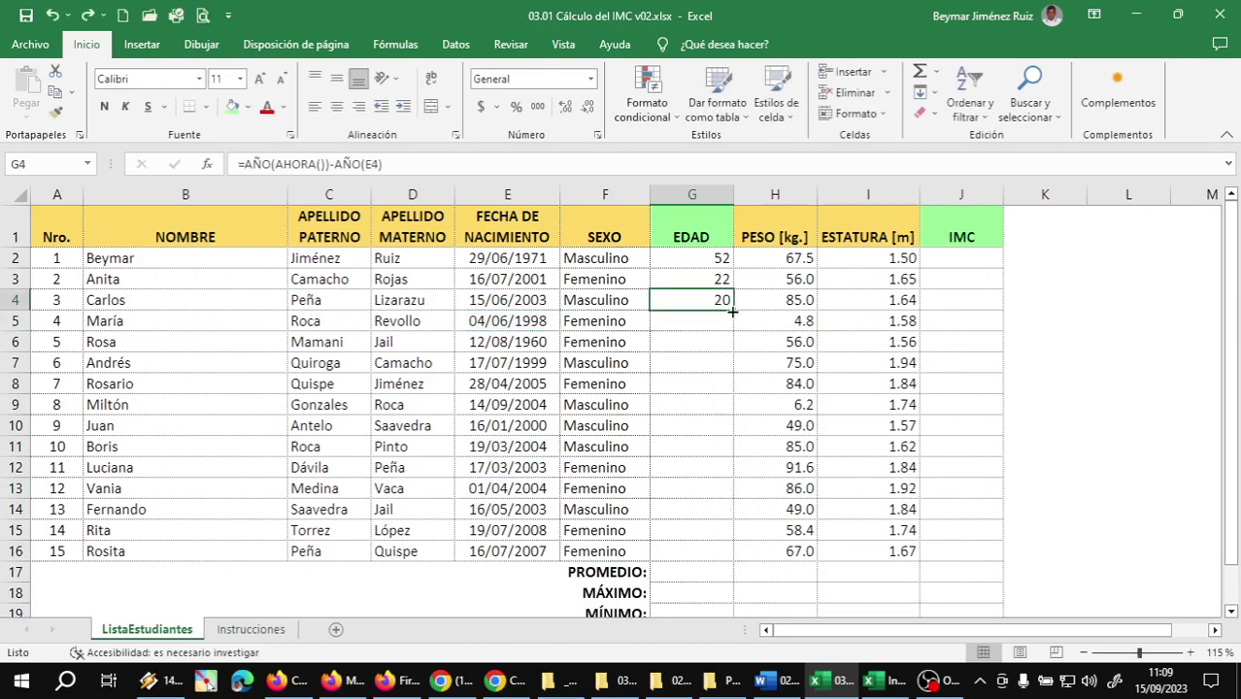
pyautogui.moveTo(733, 311); pyautogui.dragTo(737, 558)
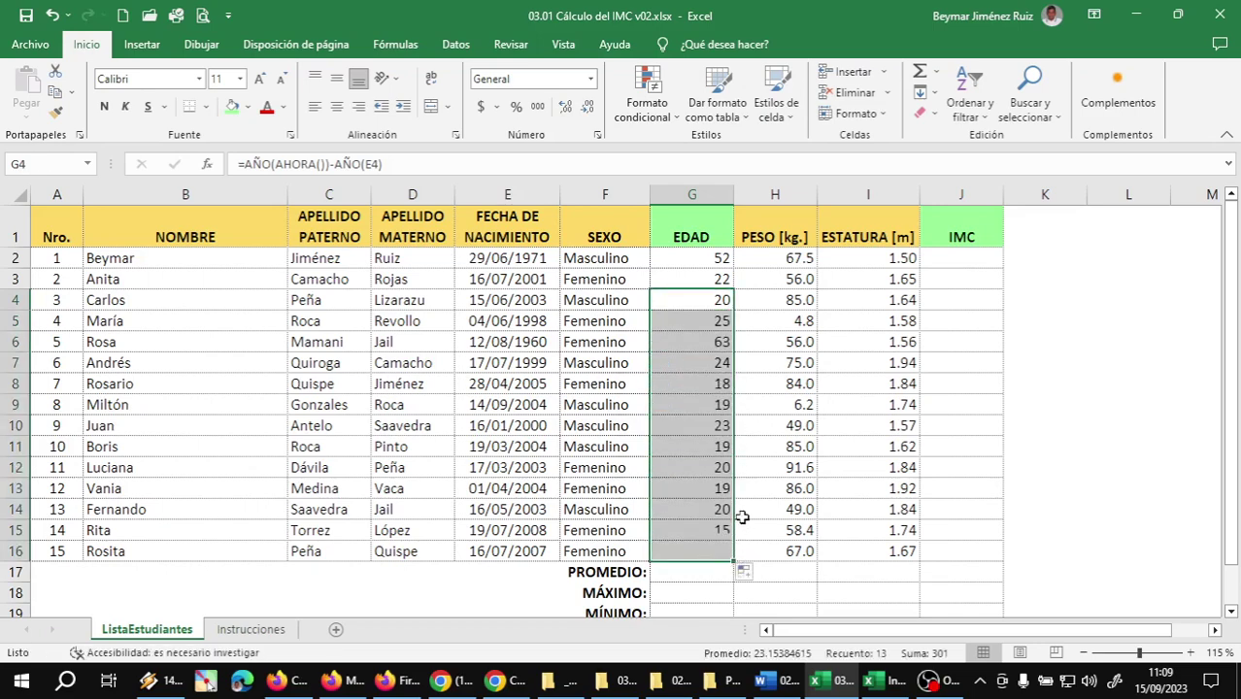
pyautogui.click(707, 388)
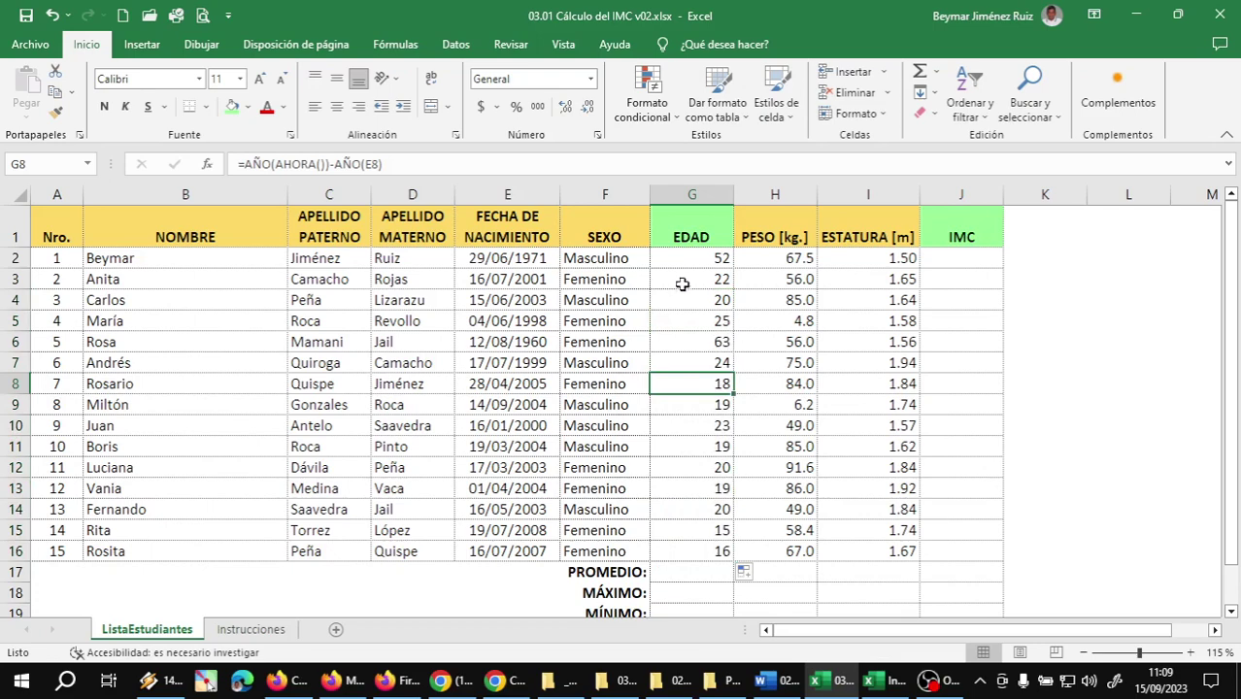
pyautogui.moveTo(693, 259); pyautogui.dragTo(693, 550)
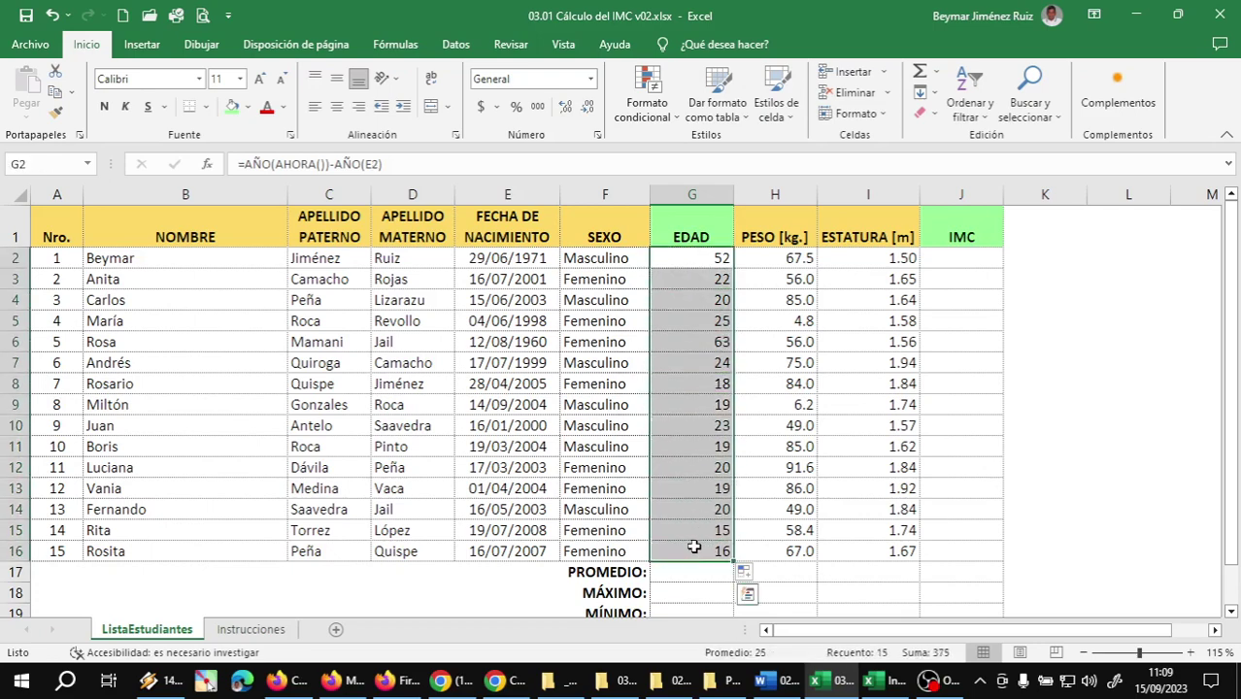
# Center the EDAD ages and resize columns G, H and F, narrowing NOMBRE to fit
pyautogui.click(336, 106)
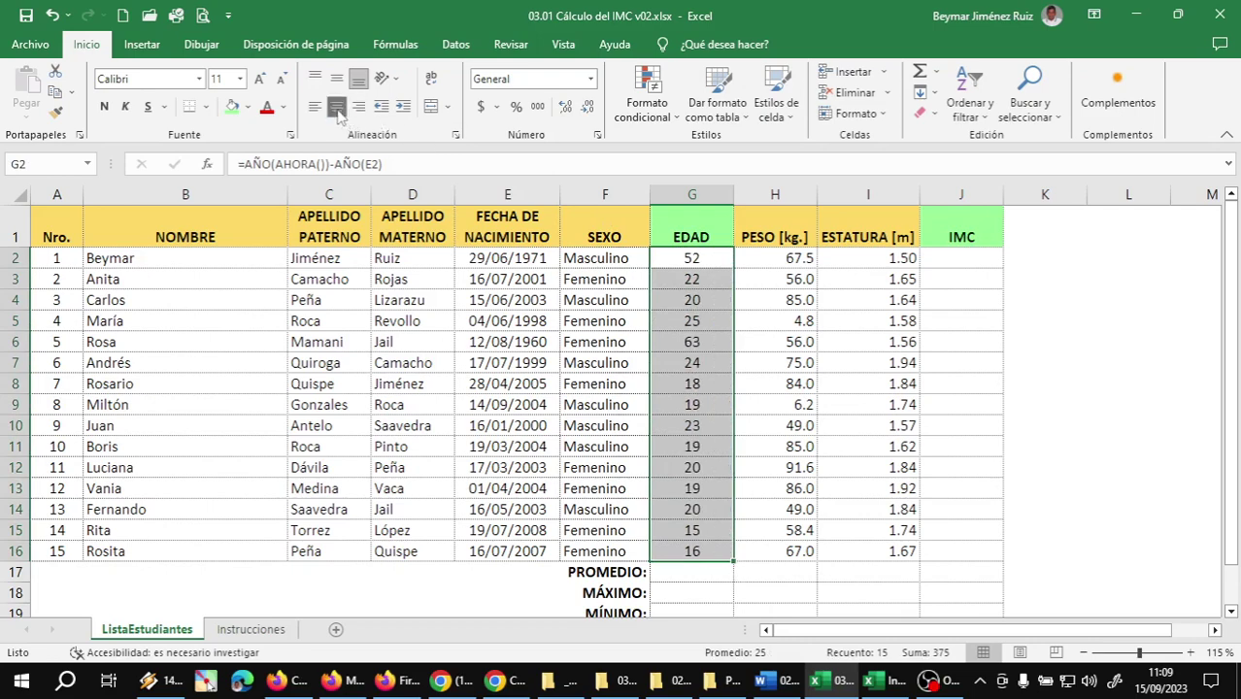
pyautogui.click(711, 336)
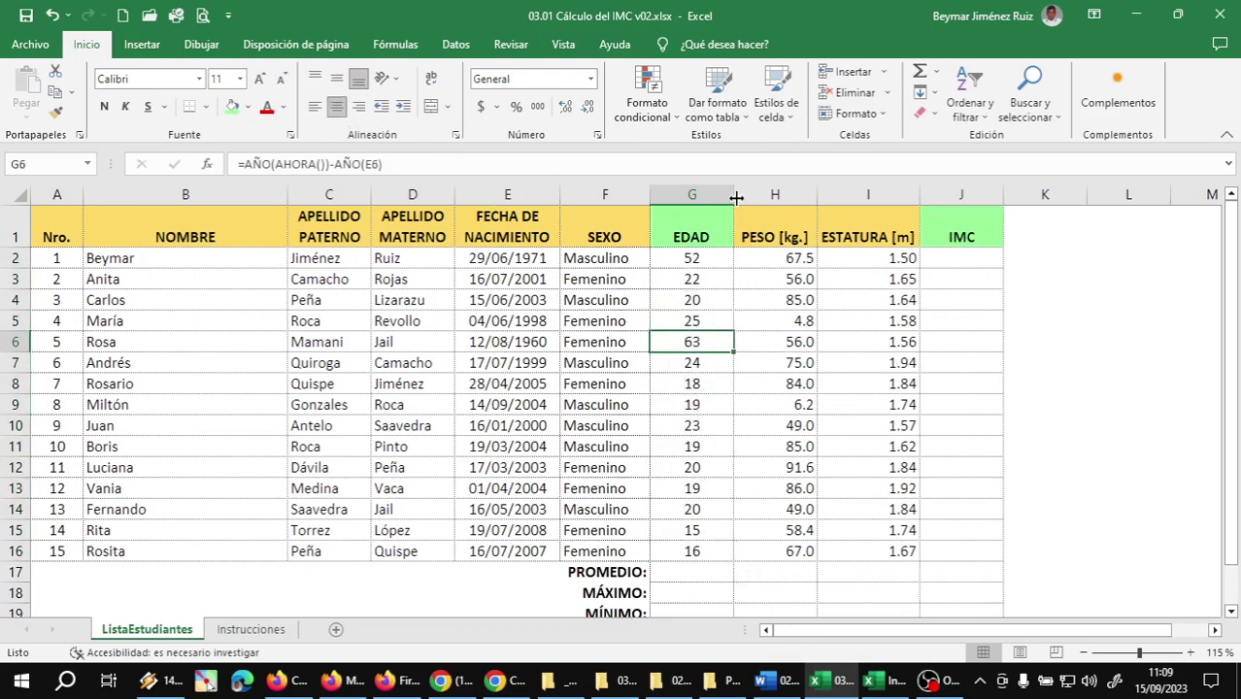
pyautogui.moveTo(736, 197)
pyautogui.mouseDown()
pyautogui.moveTo(645, 198)
pyautogui.moveTo(708, 196)
pyautogui.mouseUp()
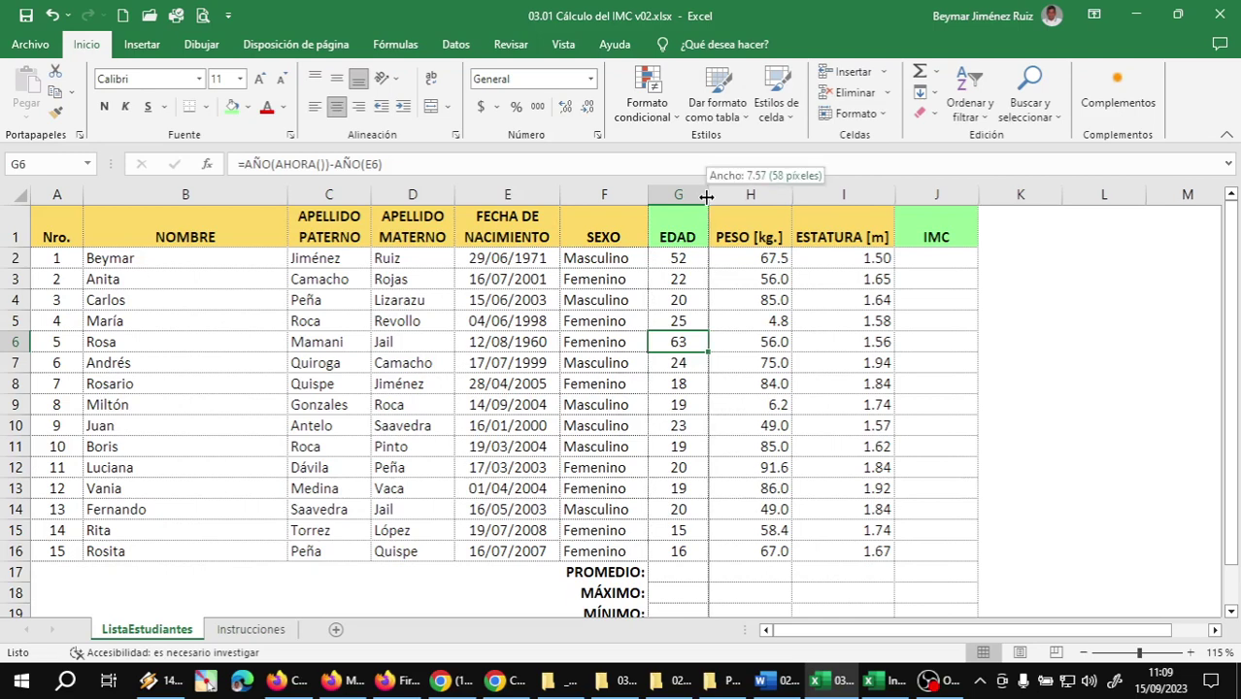
pyautogui.moveTo(791, 197); pyautogui.dragTo(792, 197)
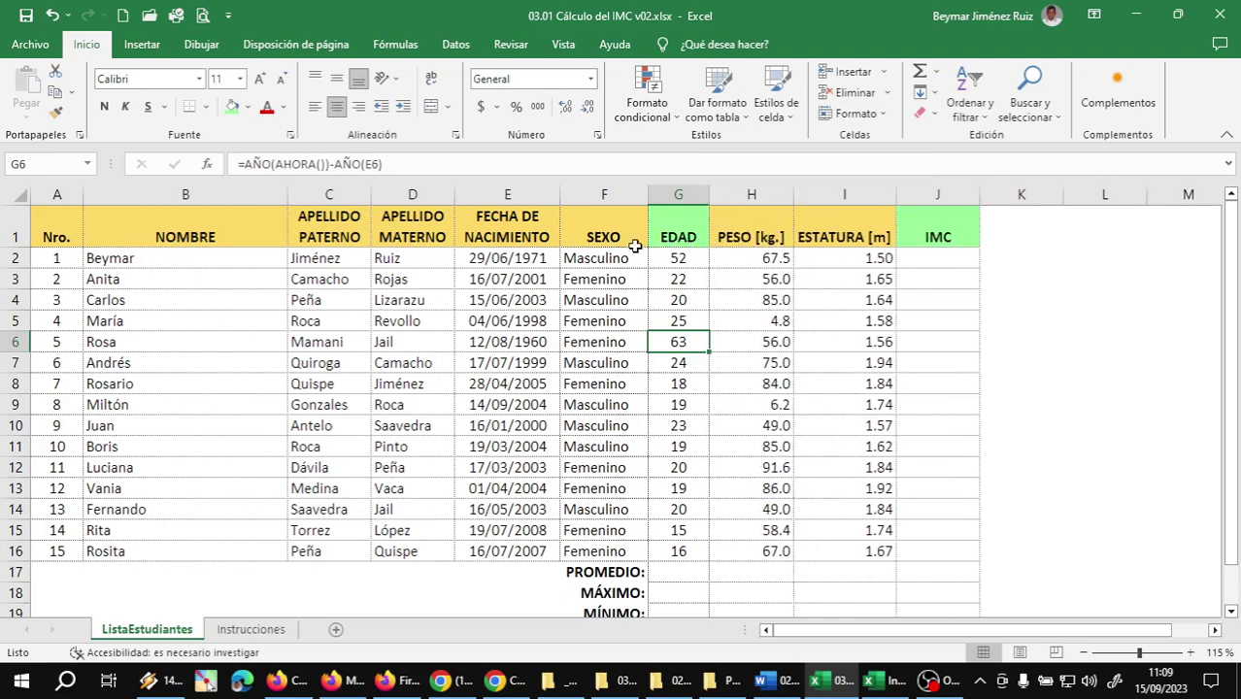
pyautogui.moveTo(649, 195); pyautogui.dragTo(644, 195)
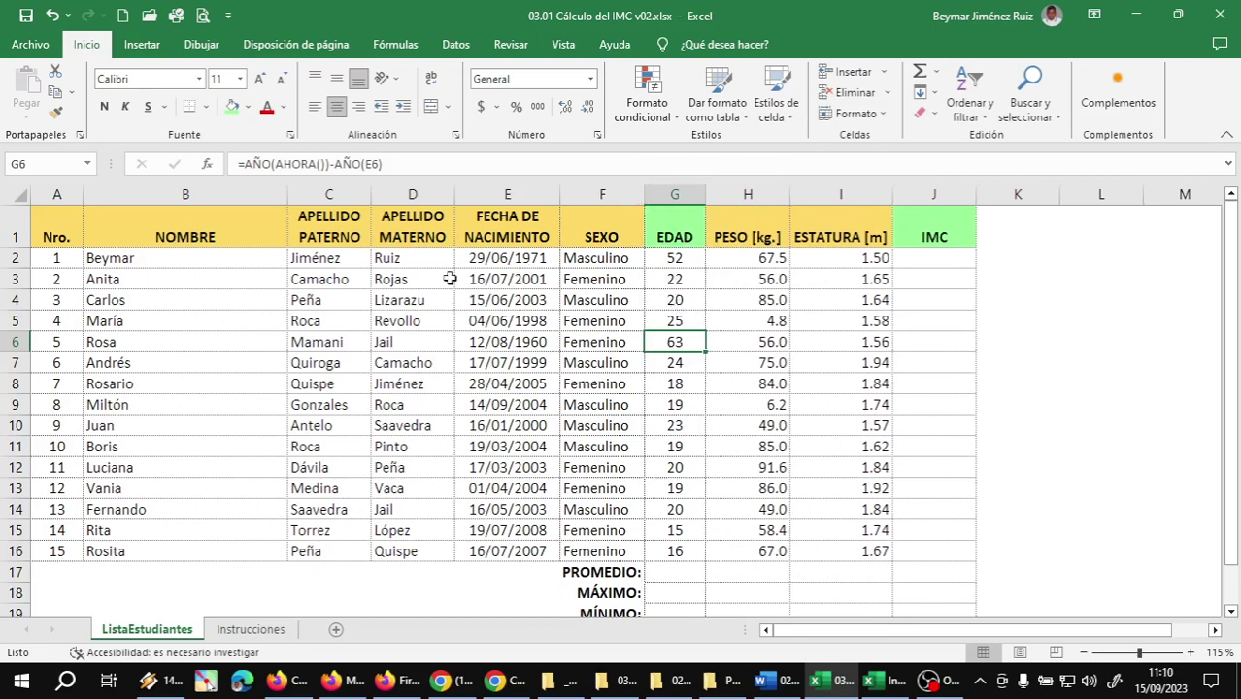
pyautogui.moveTo(288, 195); pyautogui.dragTo(168, 200)
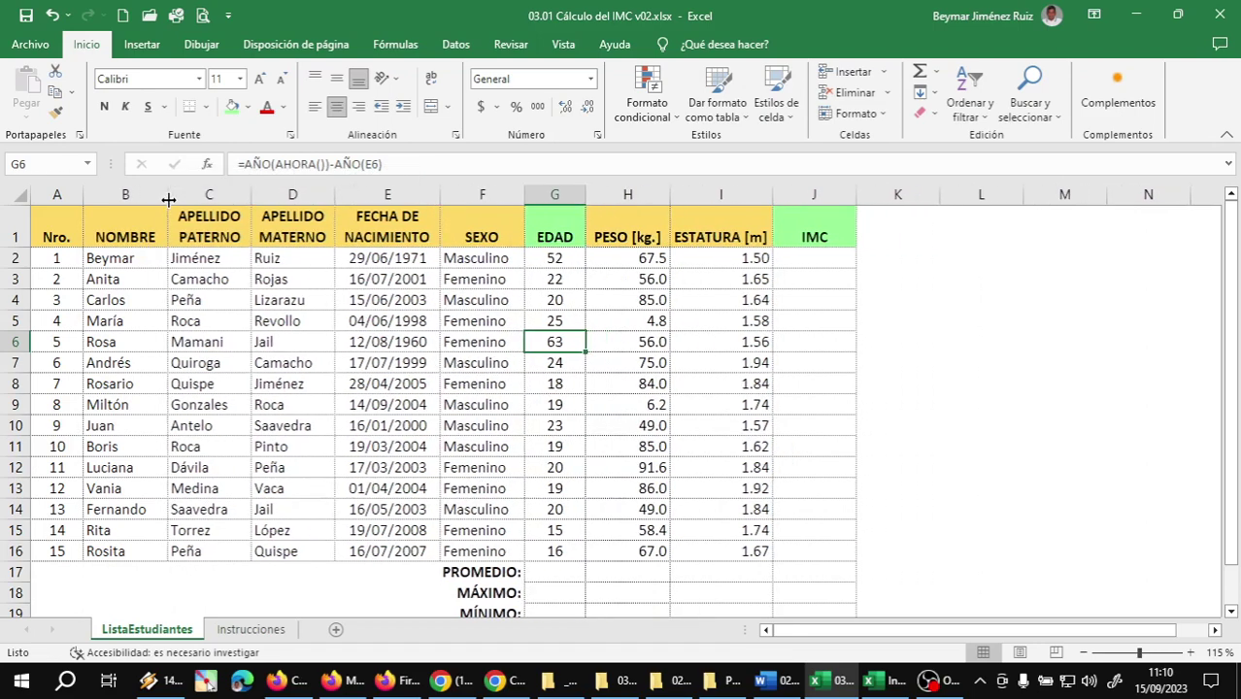
# Inspect the APELLIDO headers and the first age's formula, then return to the IMC workbook
pyautogui.click(208, 236)
pyautogui.click(315, 236)
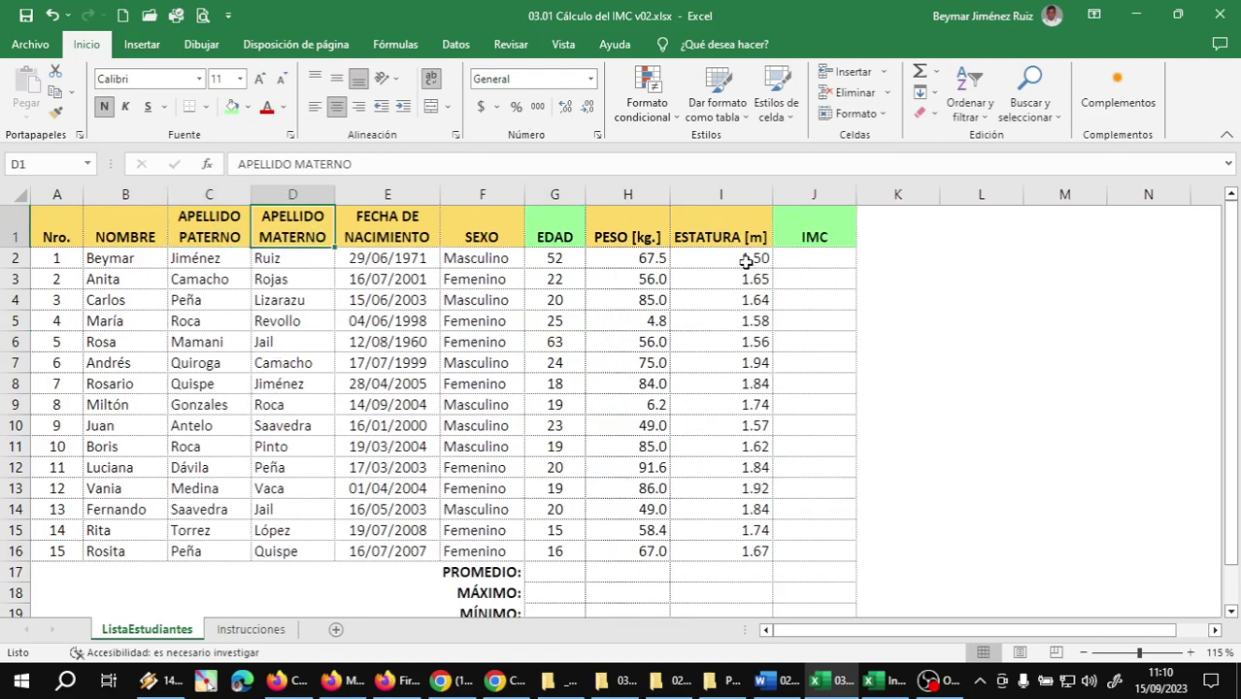
pyautogui.click(559, 255)
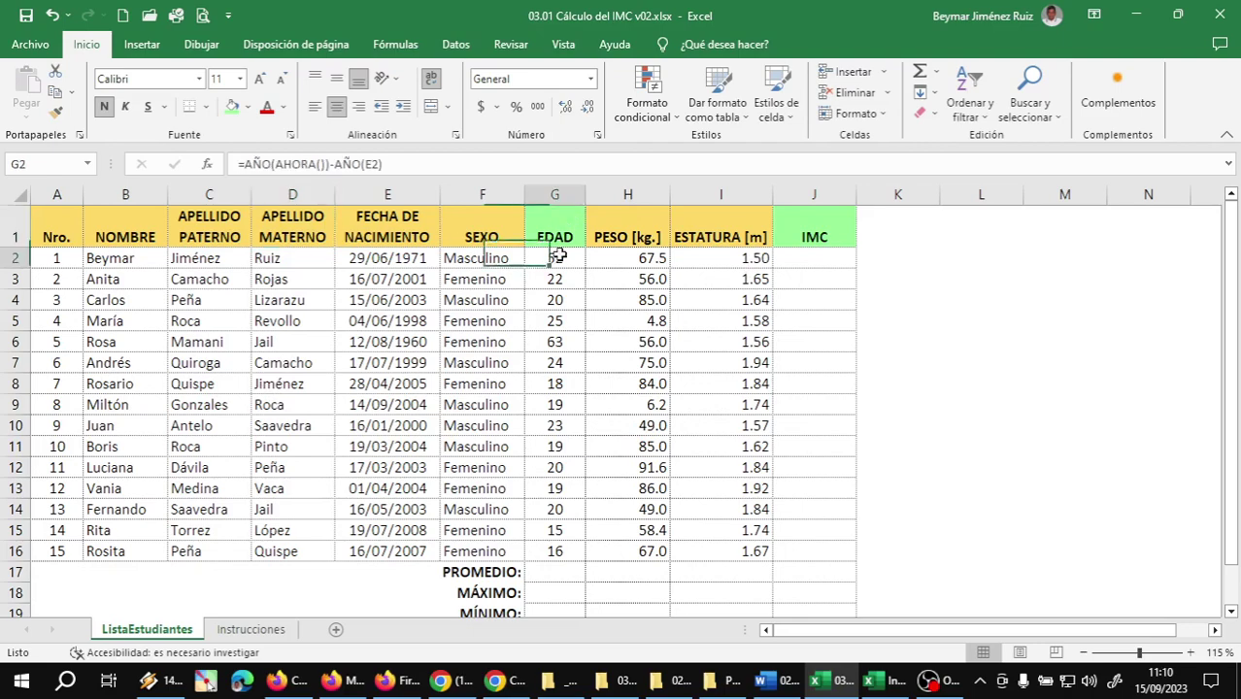
pyautogui.click(932, 682)
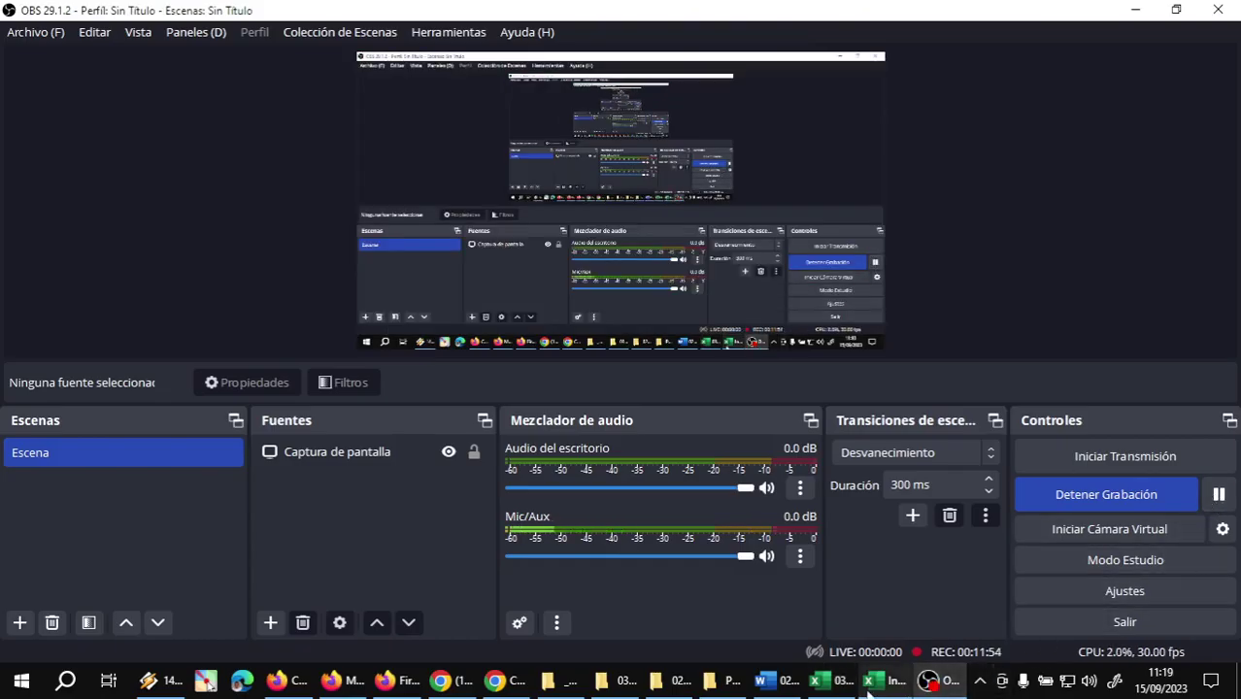
pyautogui.moveTo(869, 692)
pyautogui.click(736, 595)
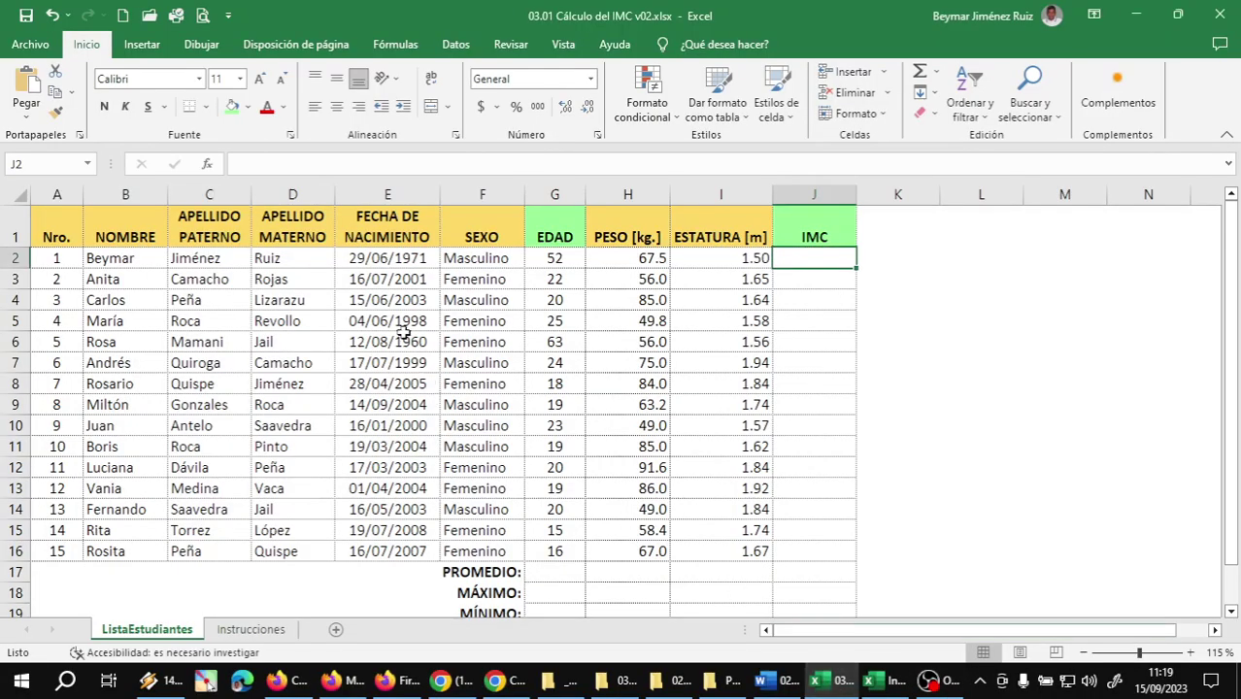
pyautogui.click(558, 259)
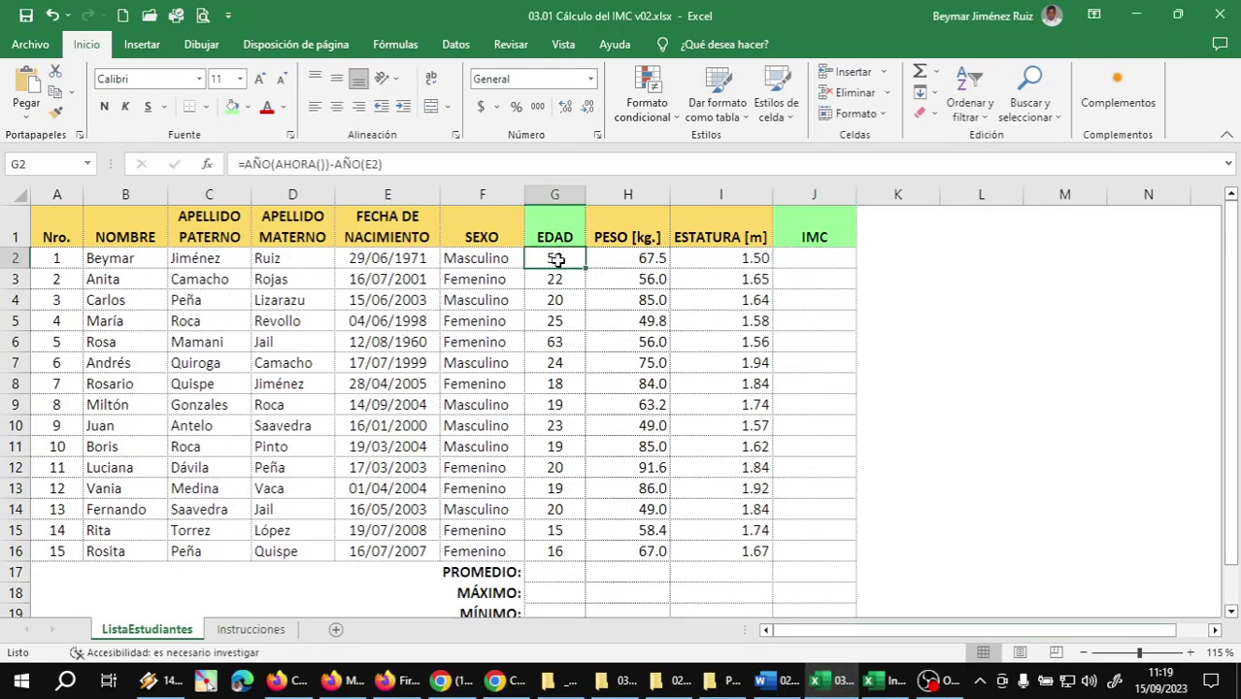
pyautogui.doubleClick(557, 259)
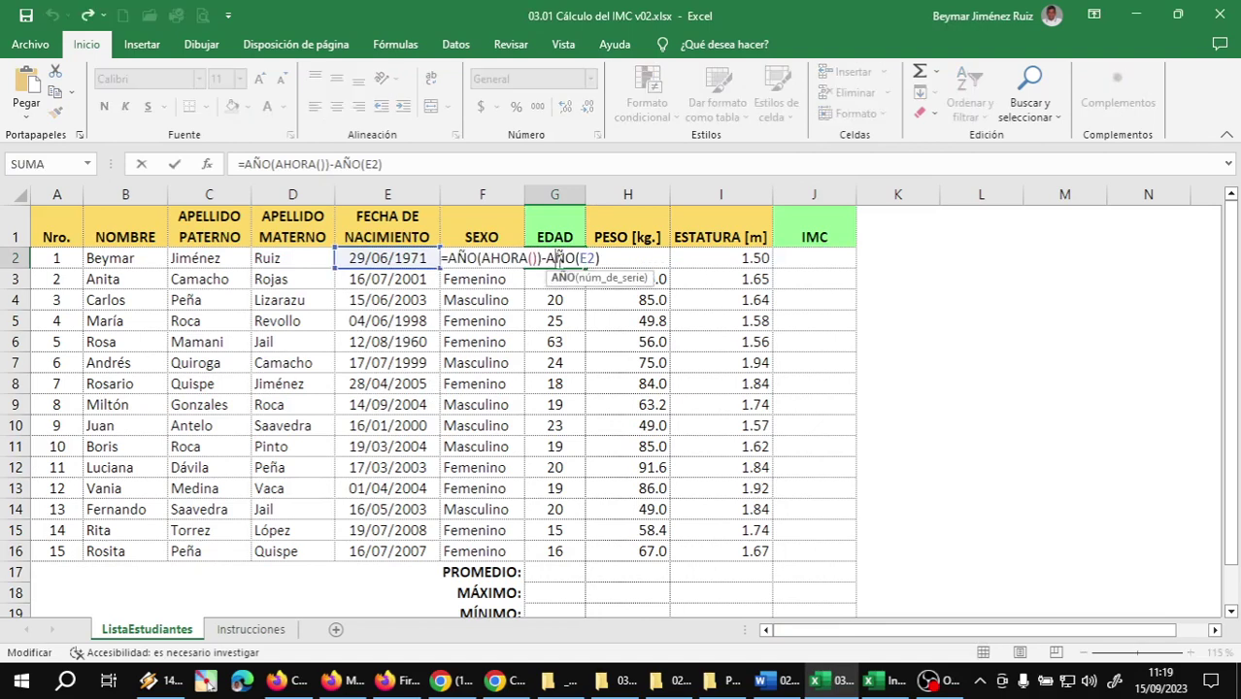
pyautogui.press('Escape')
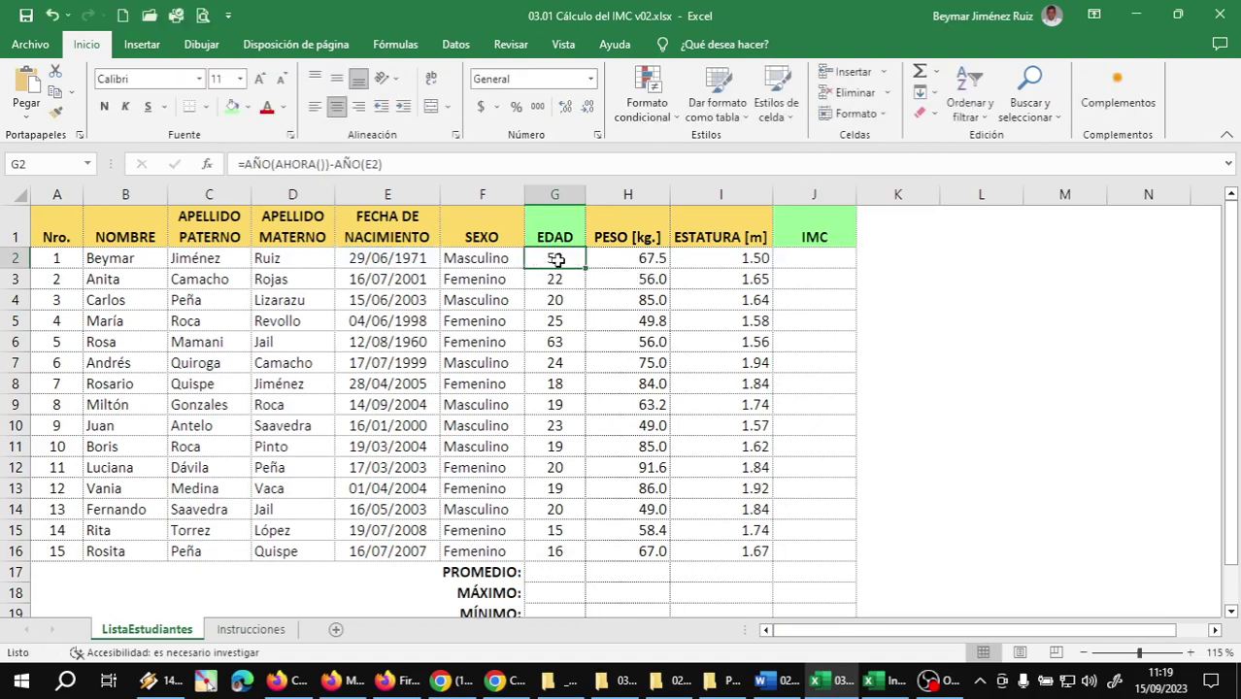
pyautogui.click(402, 259)
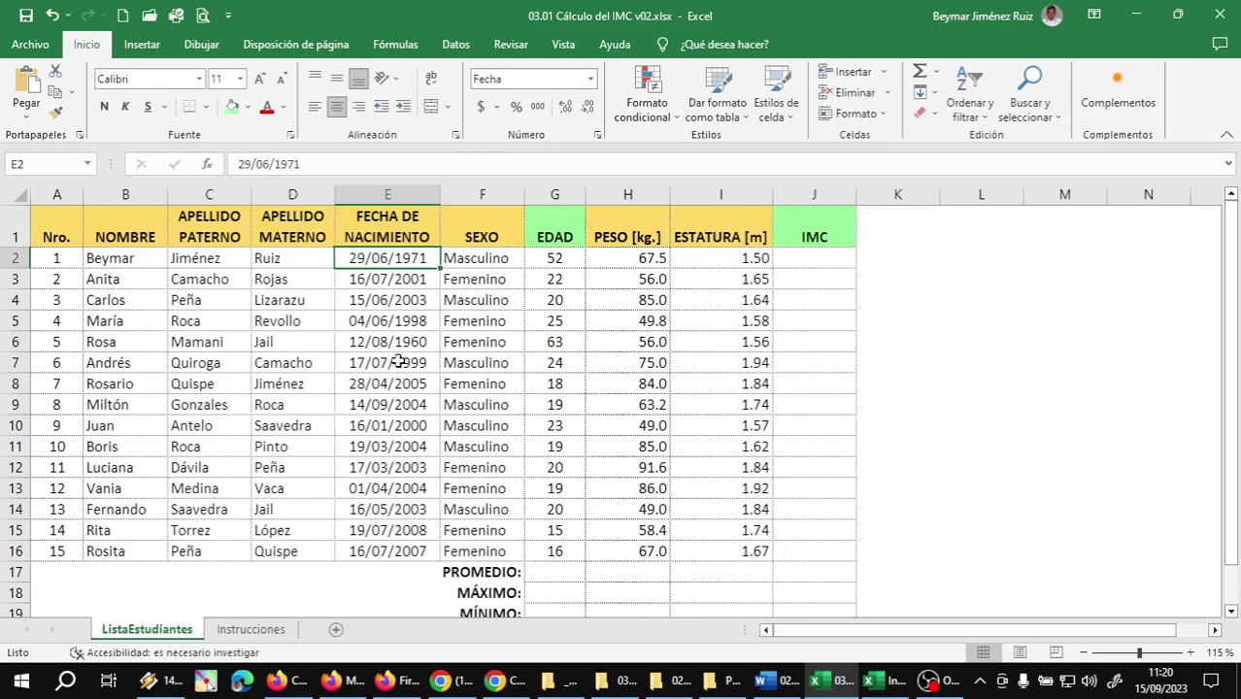
pyautogui.click(573, 258)
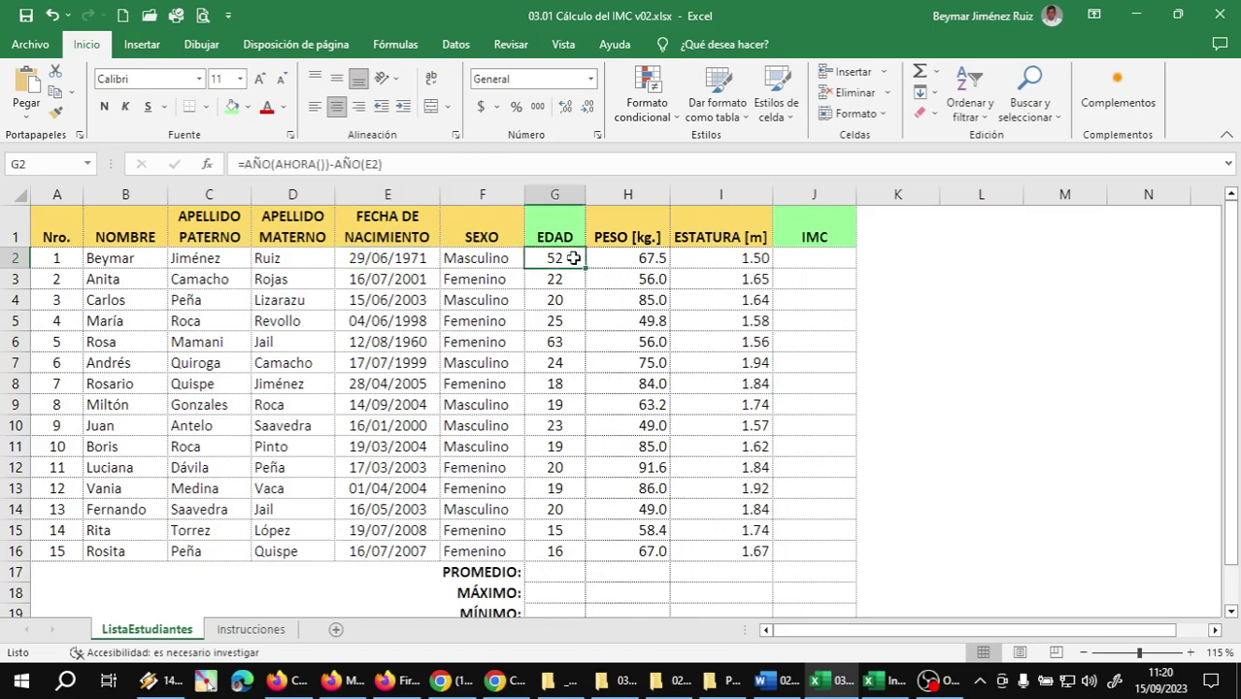
pyautogui.doubleClick(574, 258)
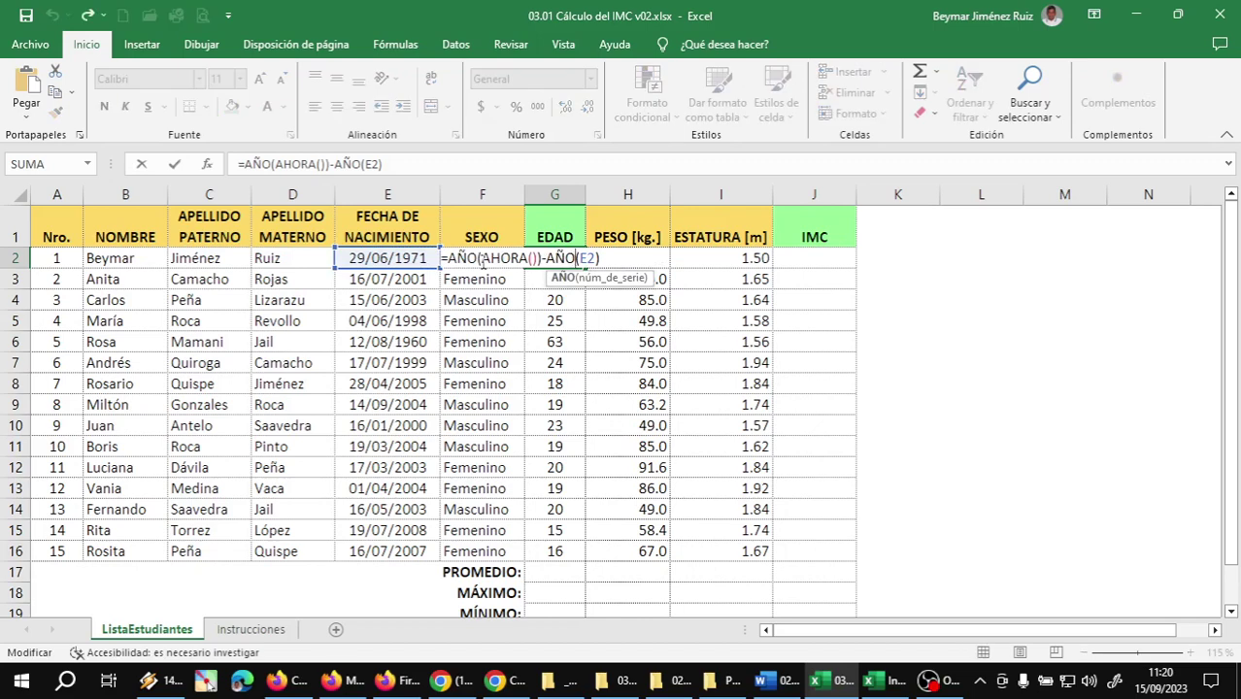
pyautogui.press('Escape')
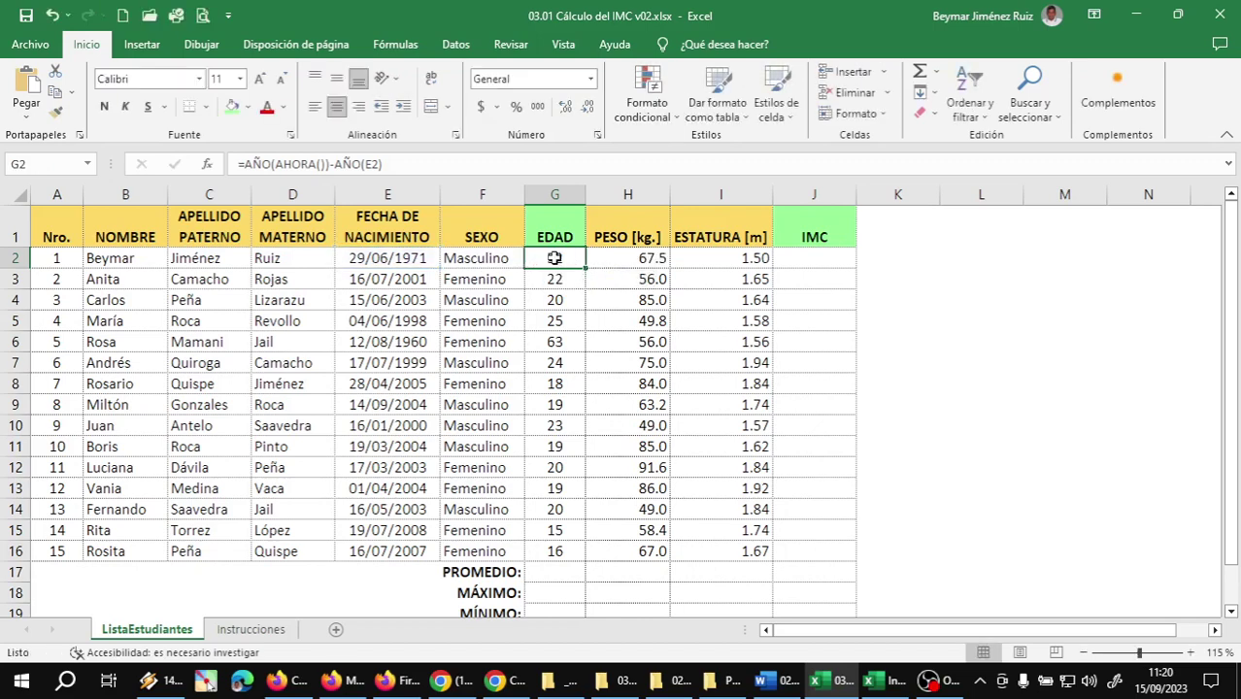
pyautogui.doubleClick(559, 261)
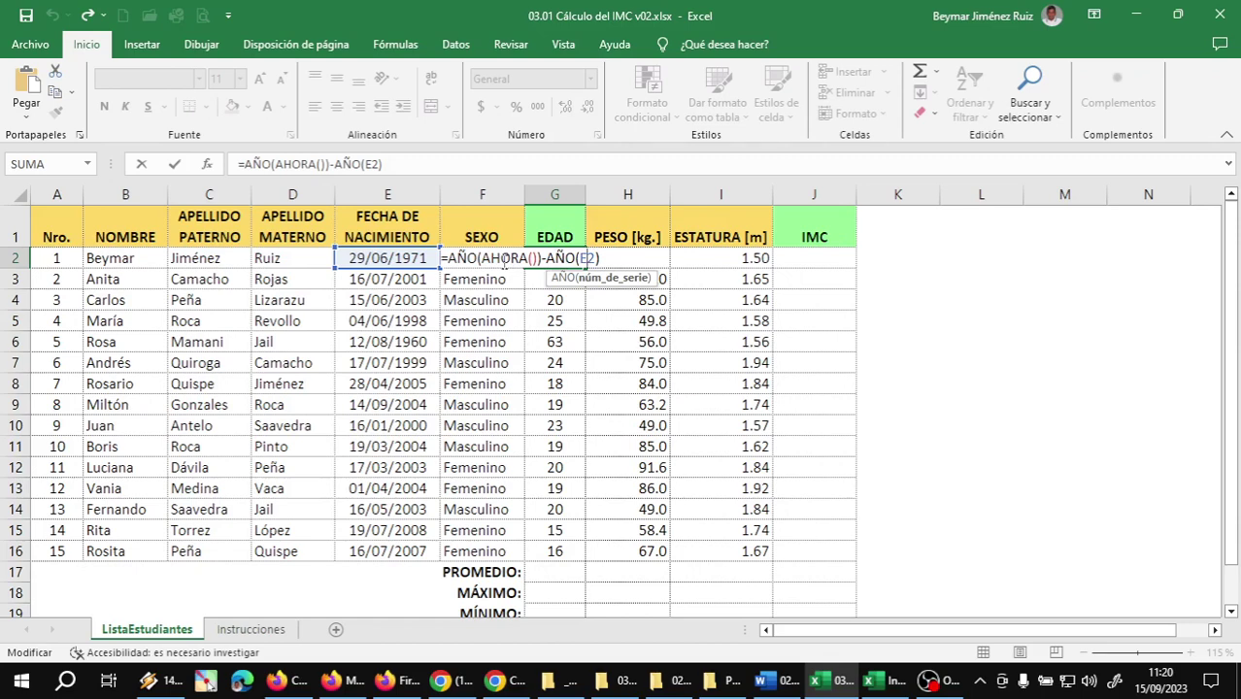
pyautogui.hotkey('ctrl', 'Return')
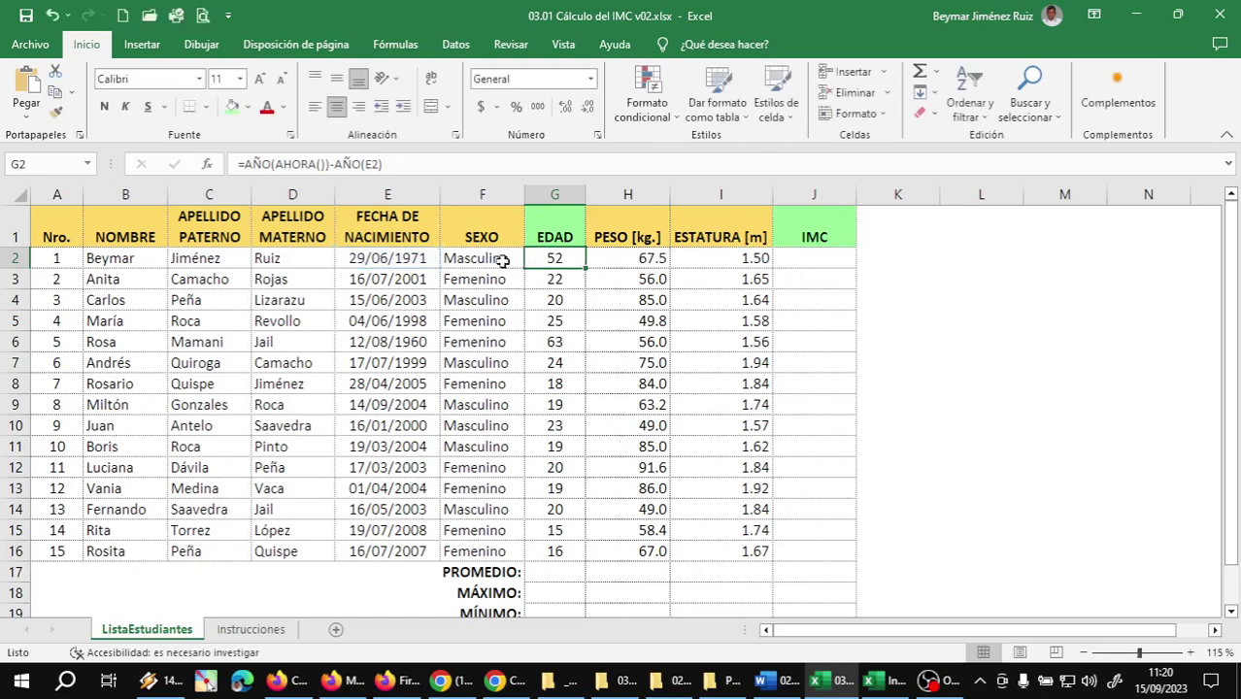
pyautogui.click(554, 279)
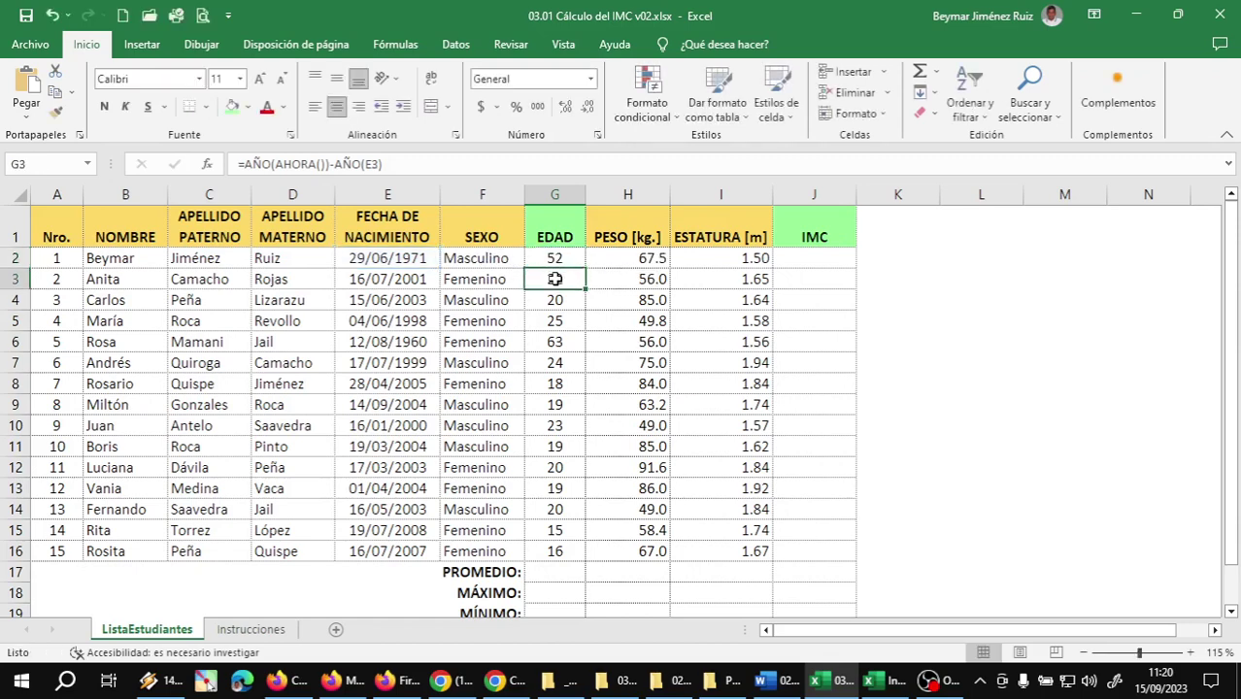
pyautogui.click(555, 261)
pyautogui.click(555, 282)
pyautogui.click(555, 299)
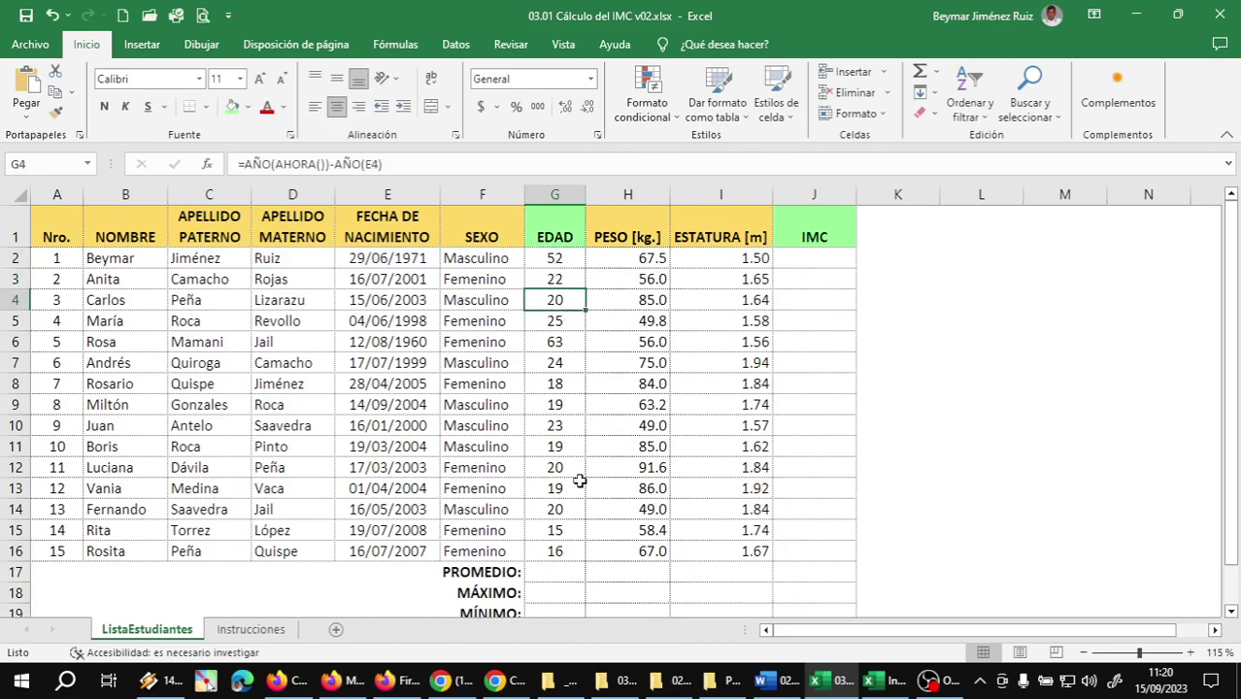
pyautogui.click(815, 257)
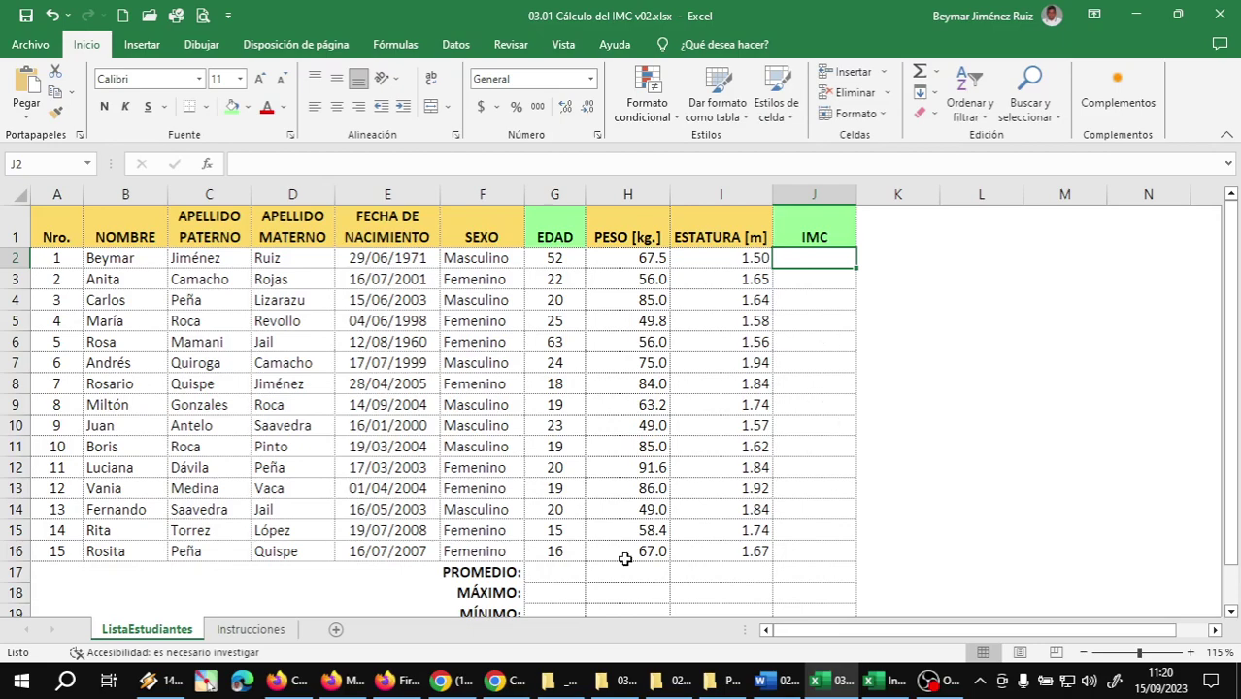
pyautogui.moveTo(498, 679)
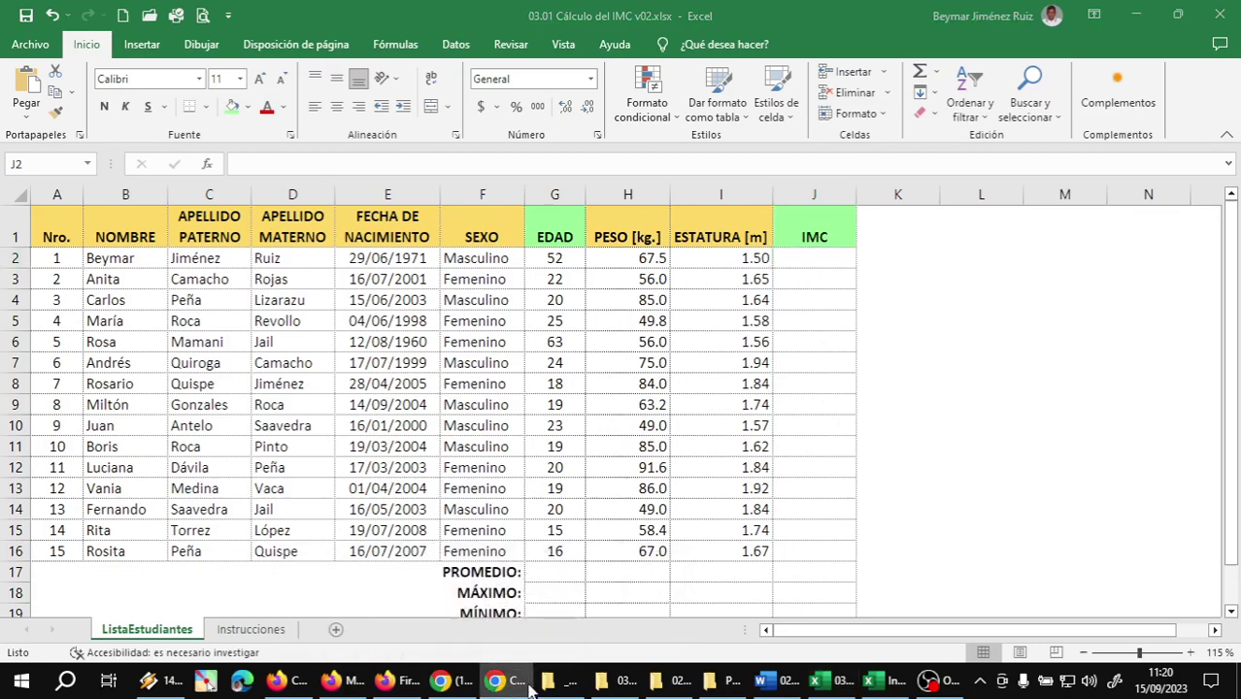
pyautogui.rightClick(498, 682)
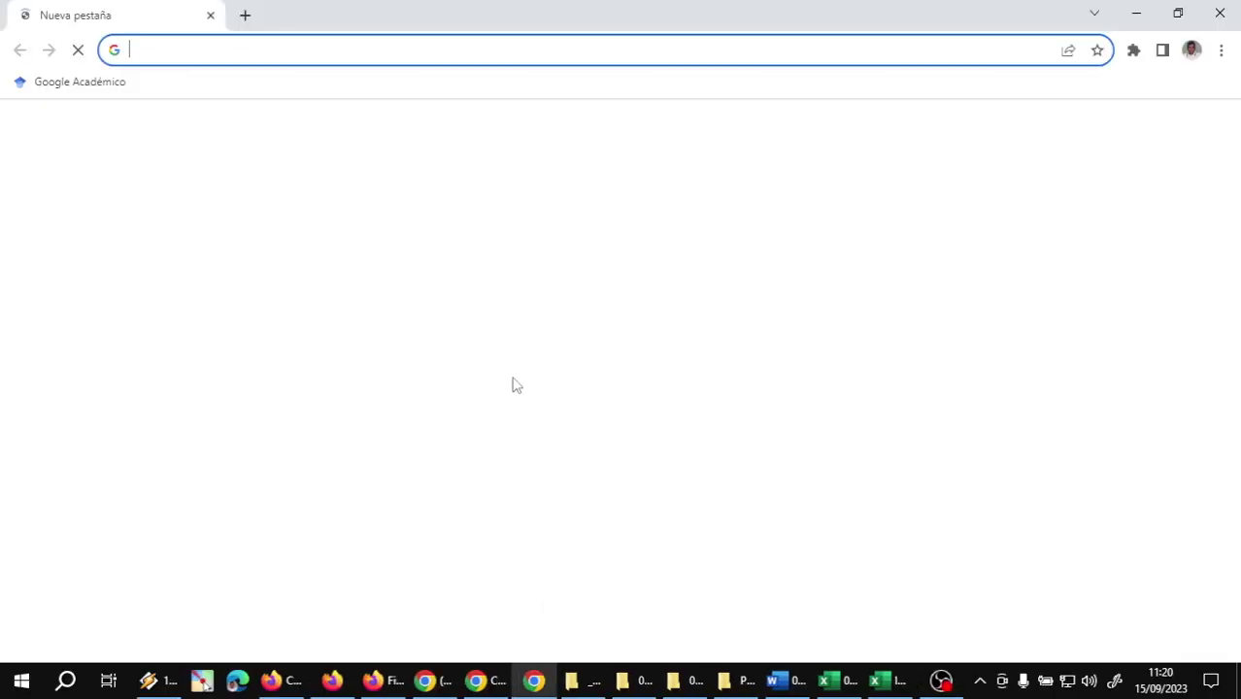
# Search Google for 'fórmula del imc' and open the health ministry result in a new tab
pyautogui.write('f')
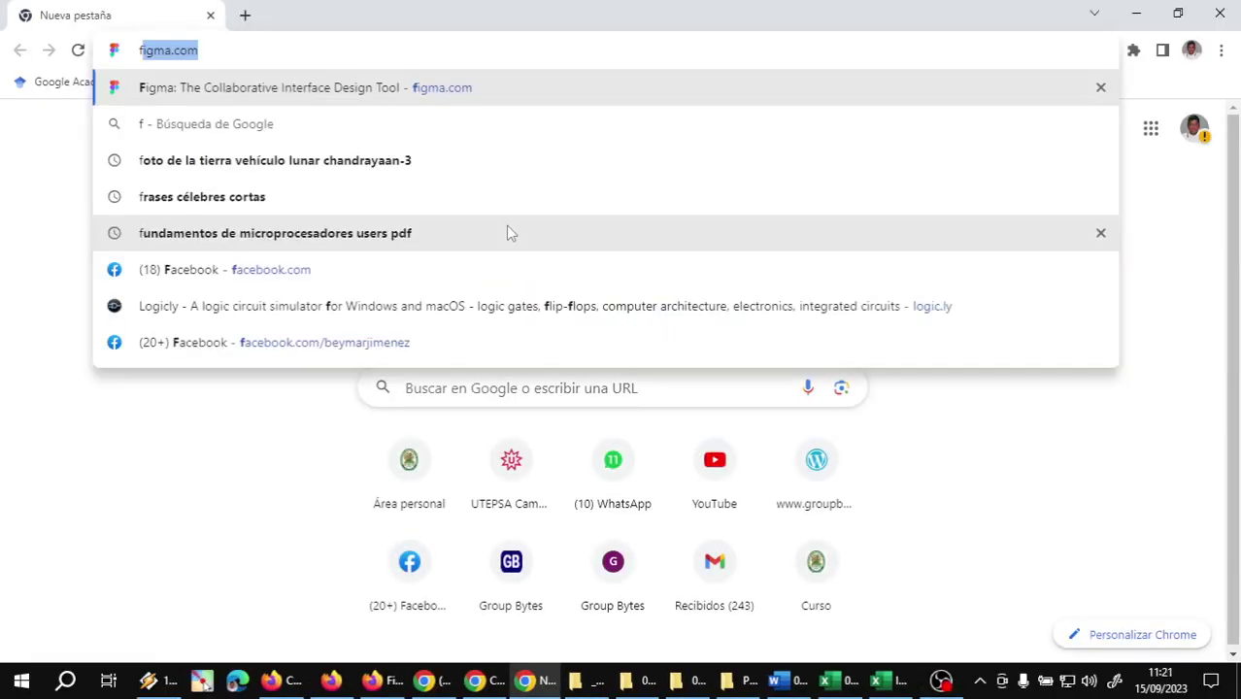
pyautogui.write('órmula del ')
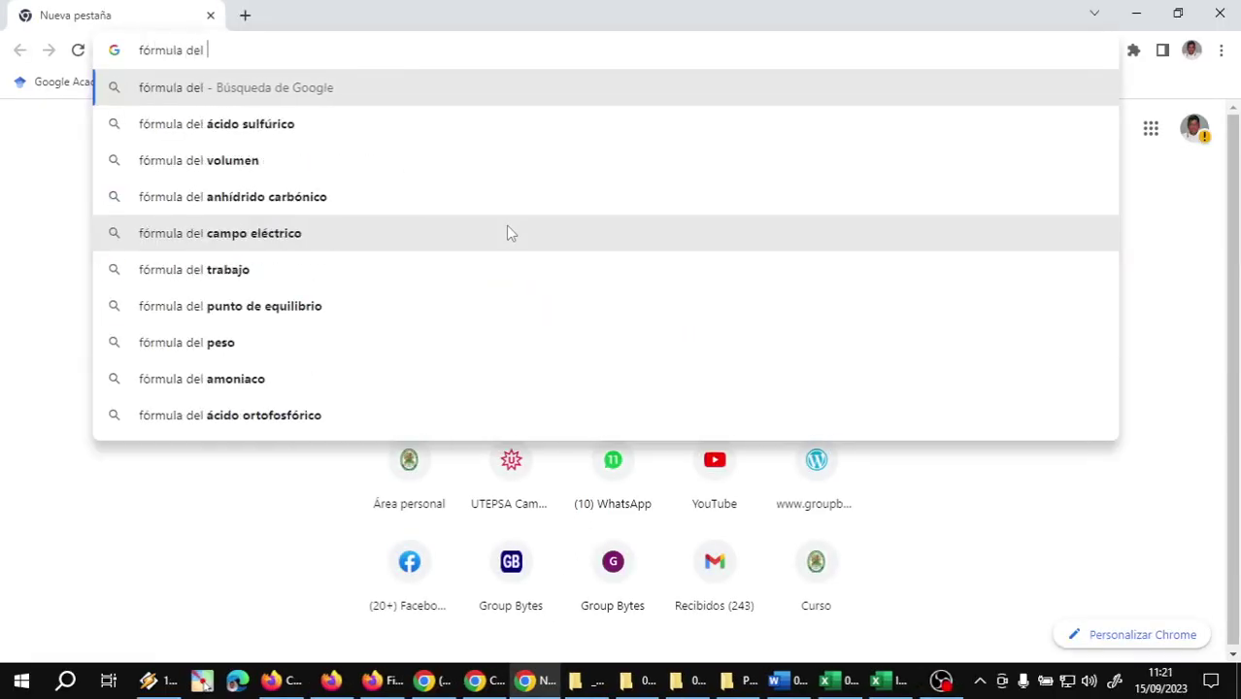
pyautogui.write('imc')
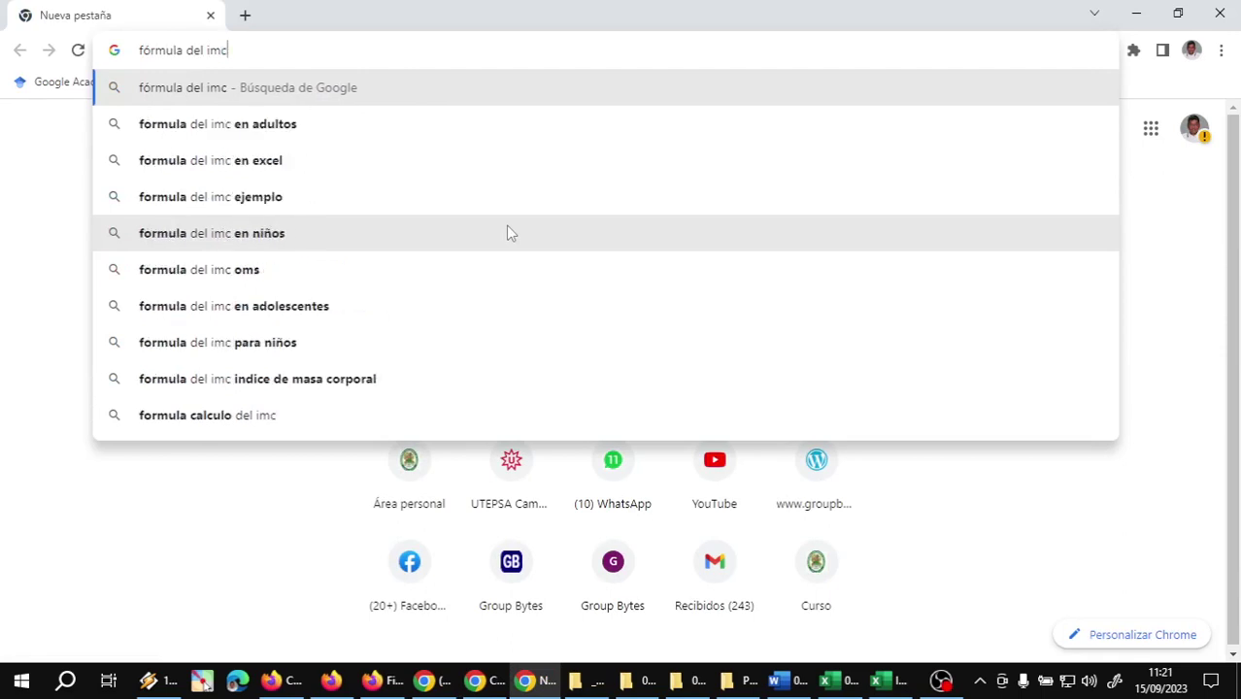
pyautogui.press('Return')
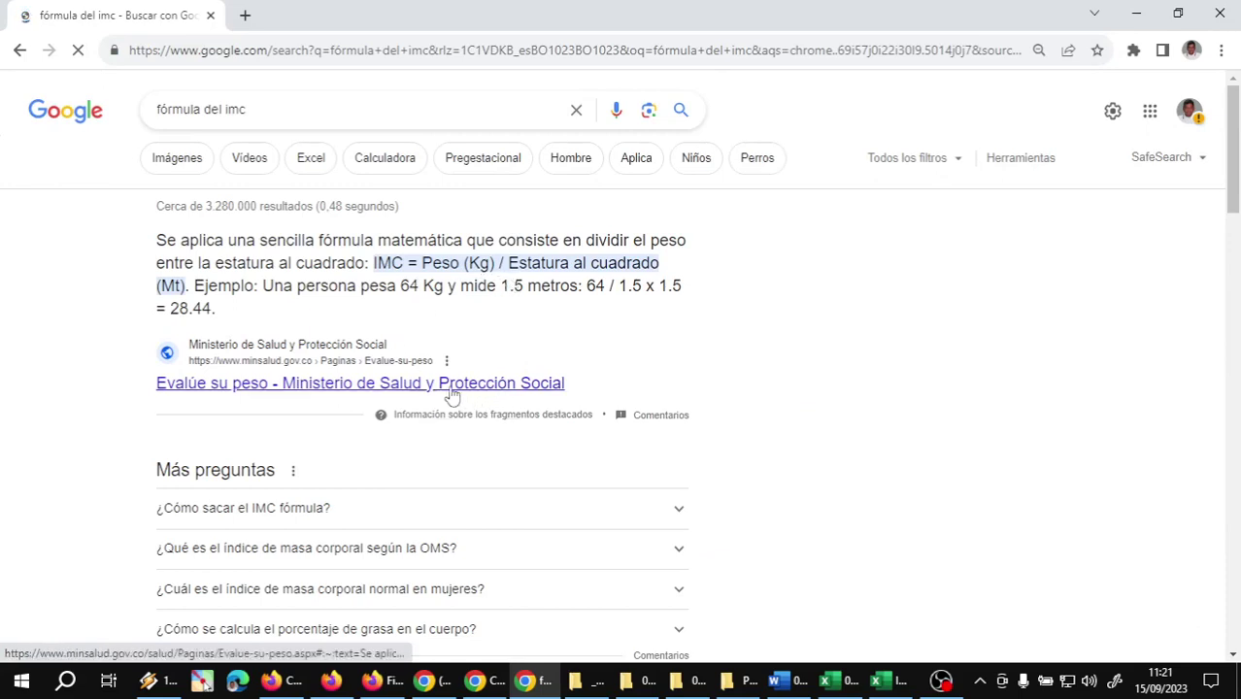
pyautogui.rightClick(328, 388)
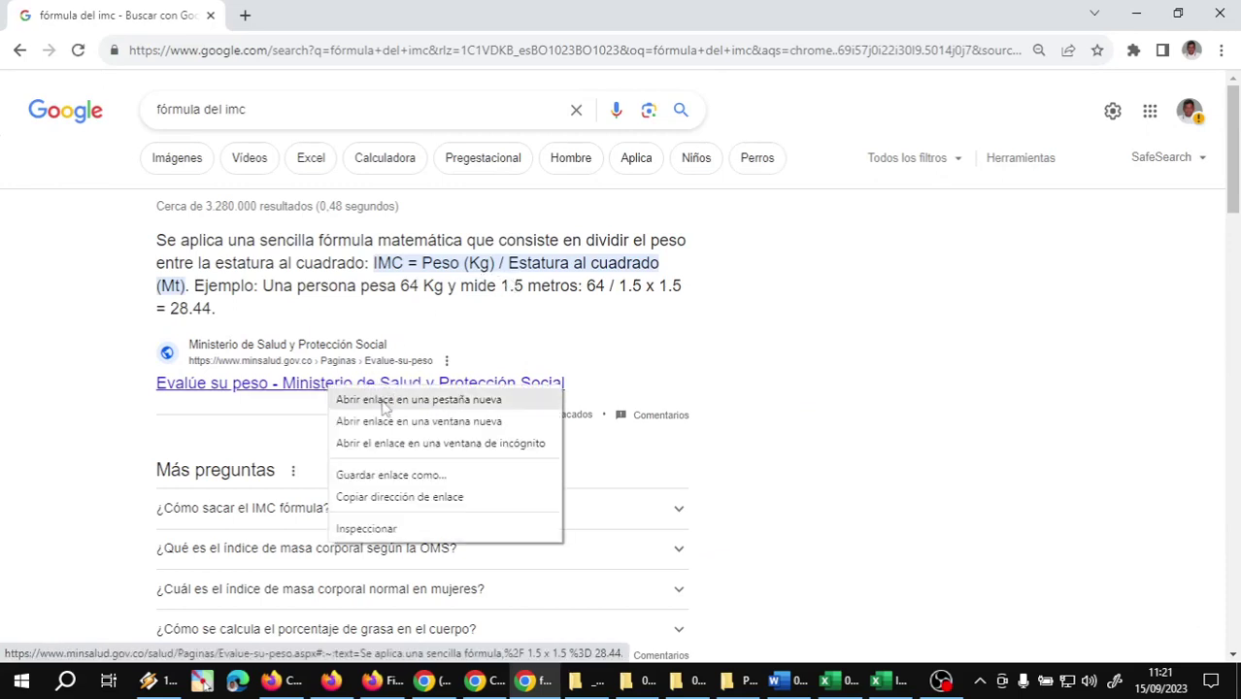
pyautogui.click(384, 399)
# In image results, preview the Índice de Masa Corporal formula image and copy it
pyautogui.click(176, 161)
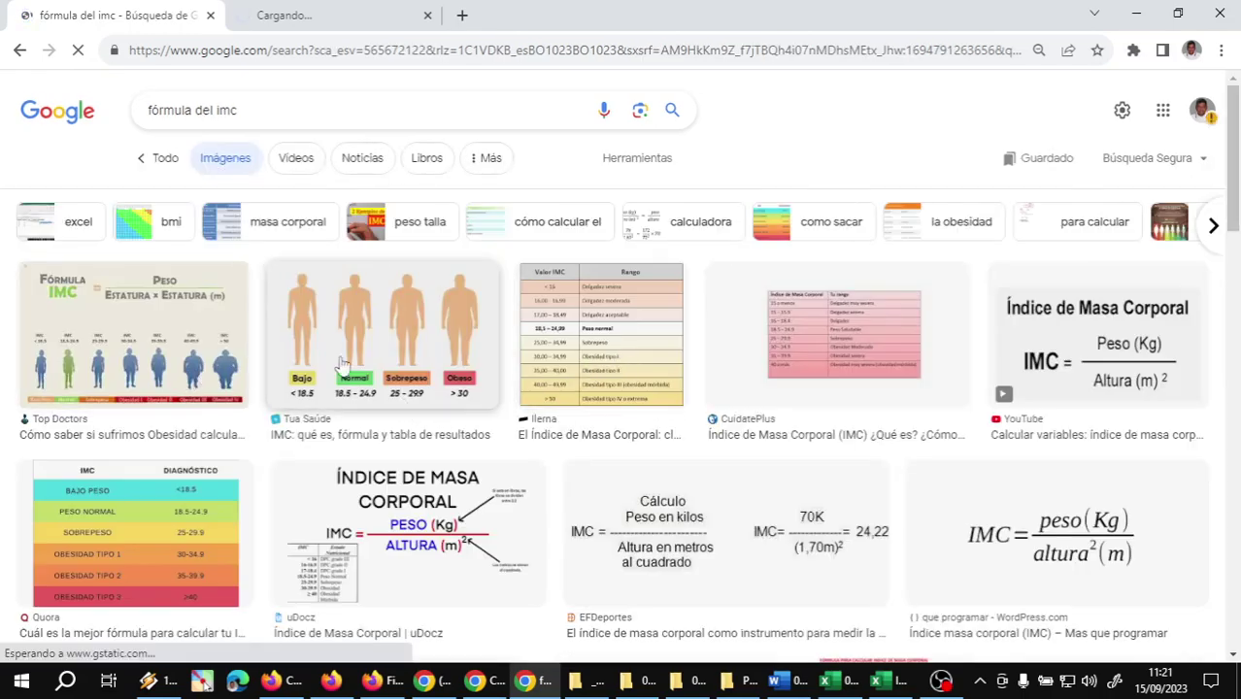
pyautogui.click(162, 355)
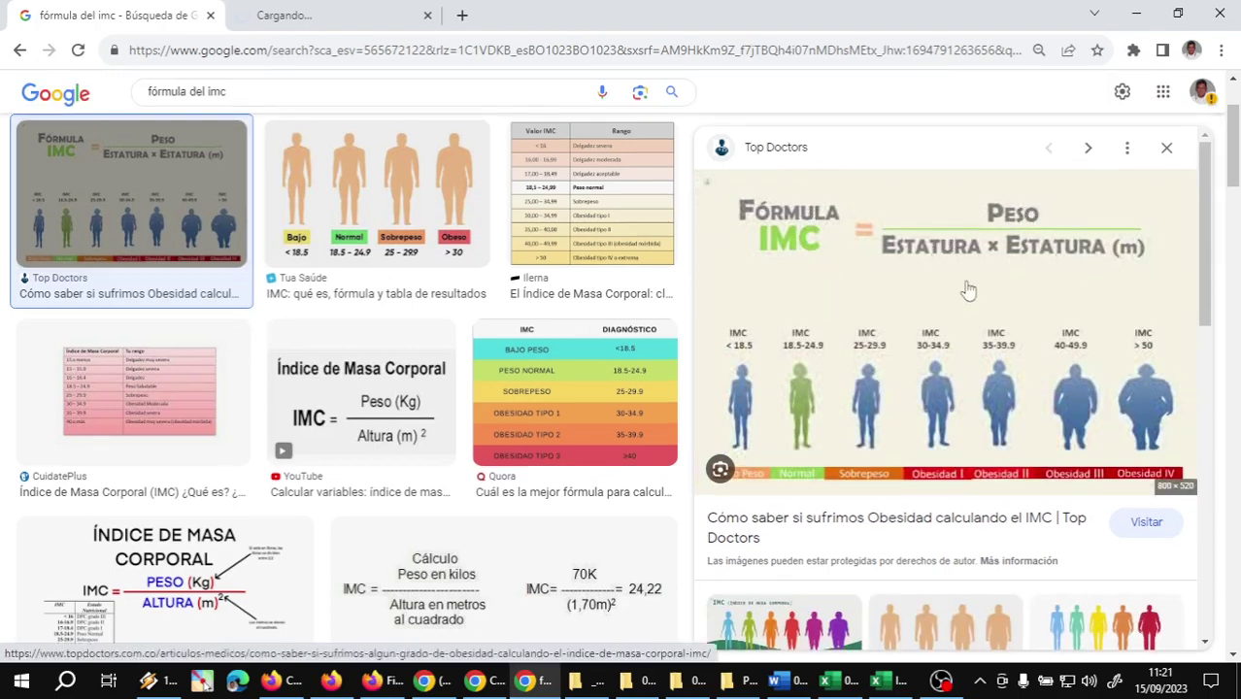
pyautogui.click(386, 447)
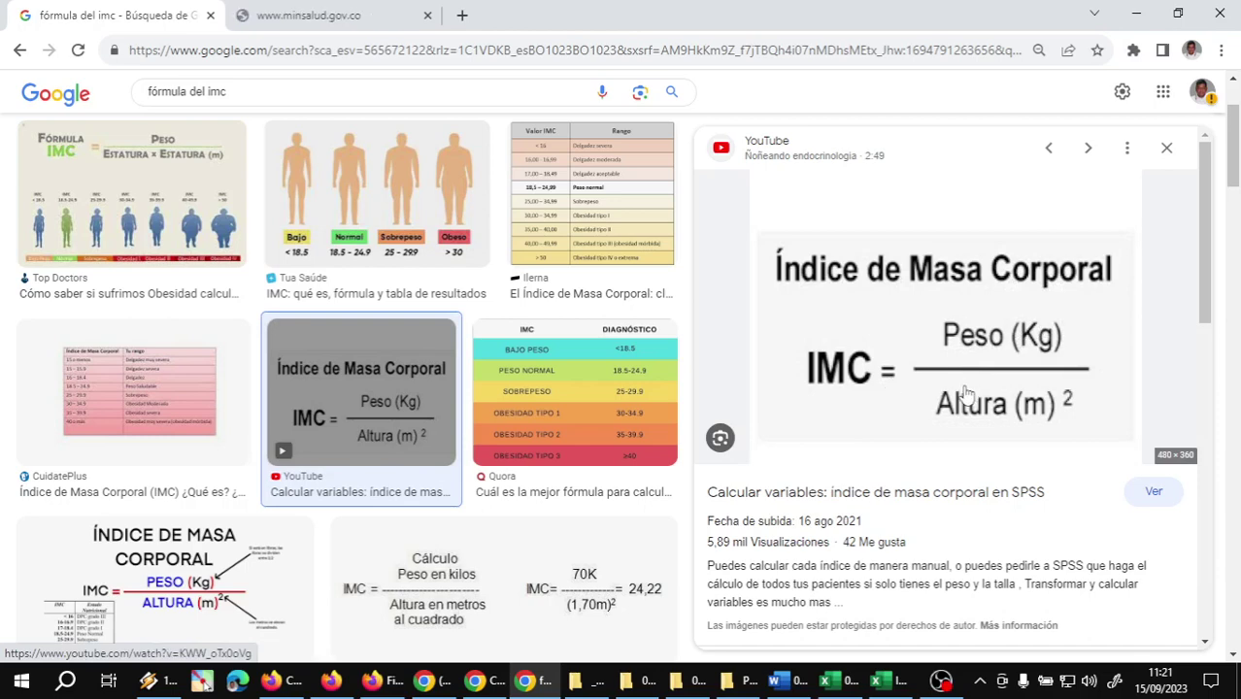
pyautogui.rightClick(1005, 334)
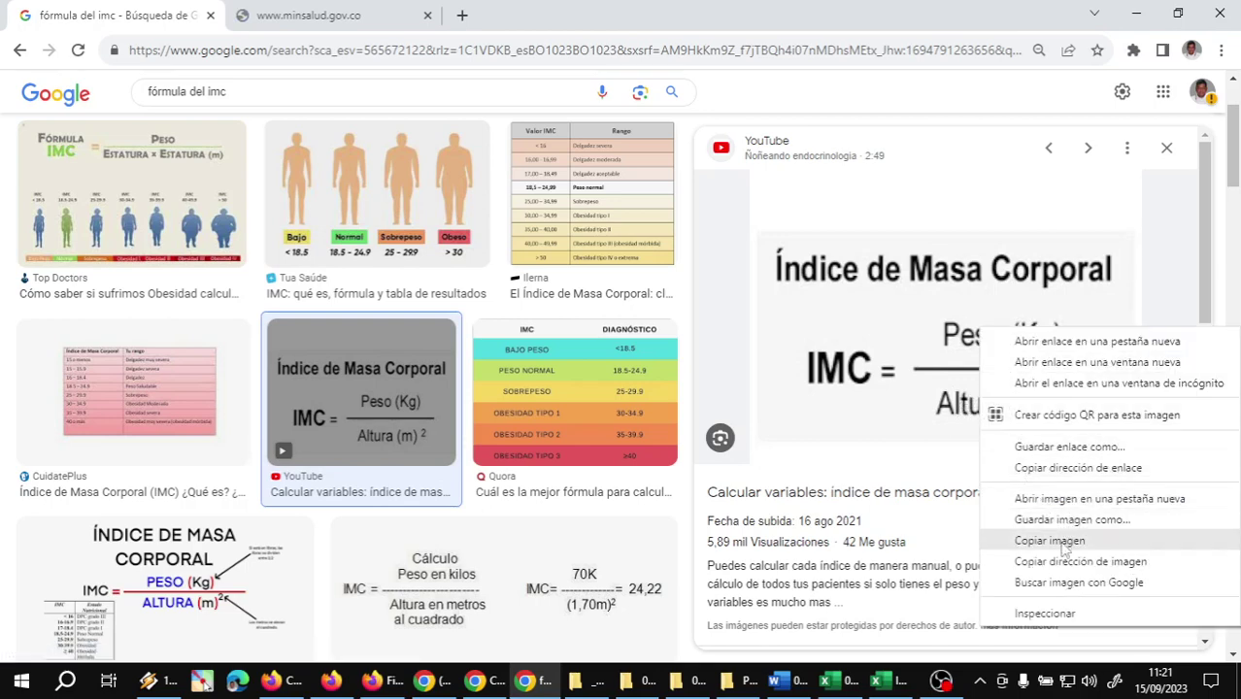
pyautogui.click(1066, 522)
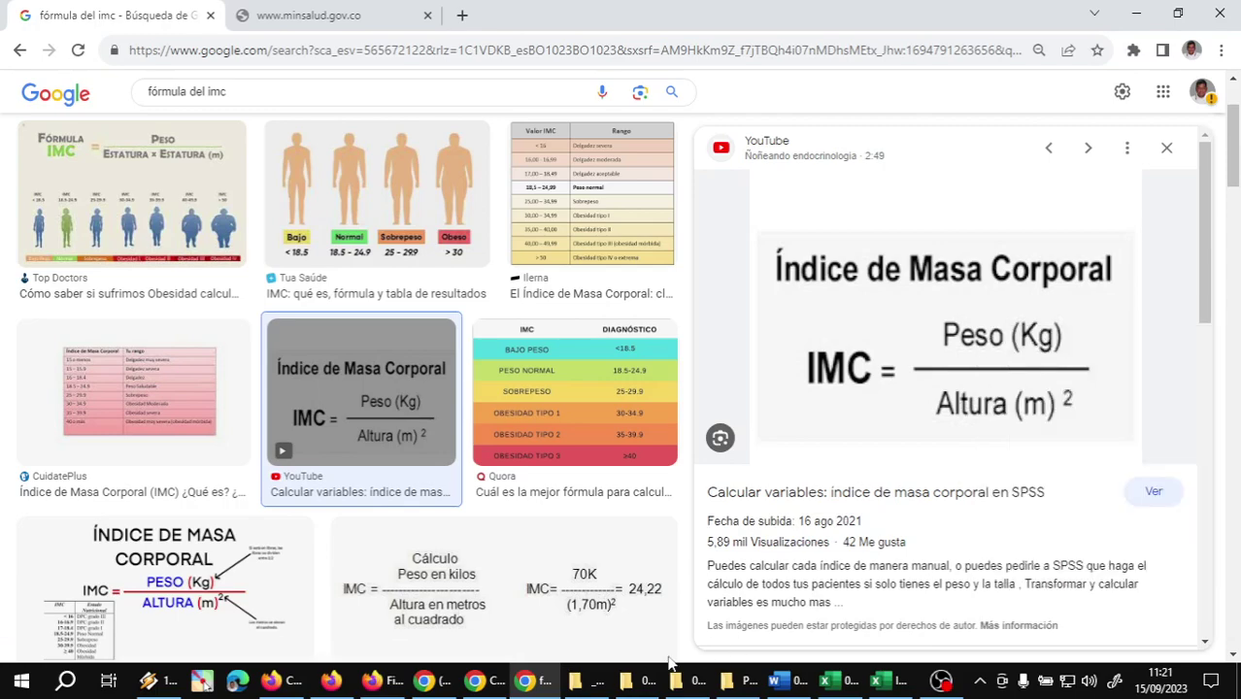
pyautogui.click(425, 680)
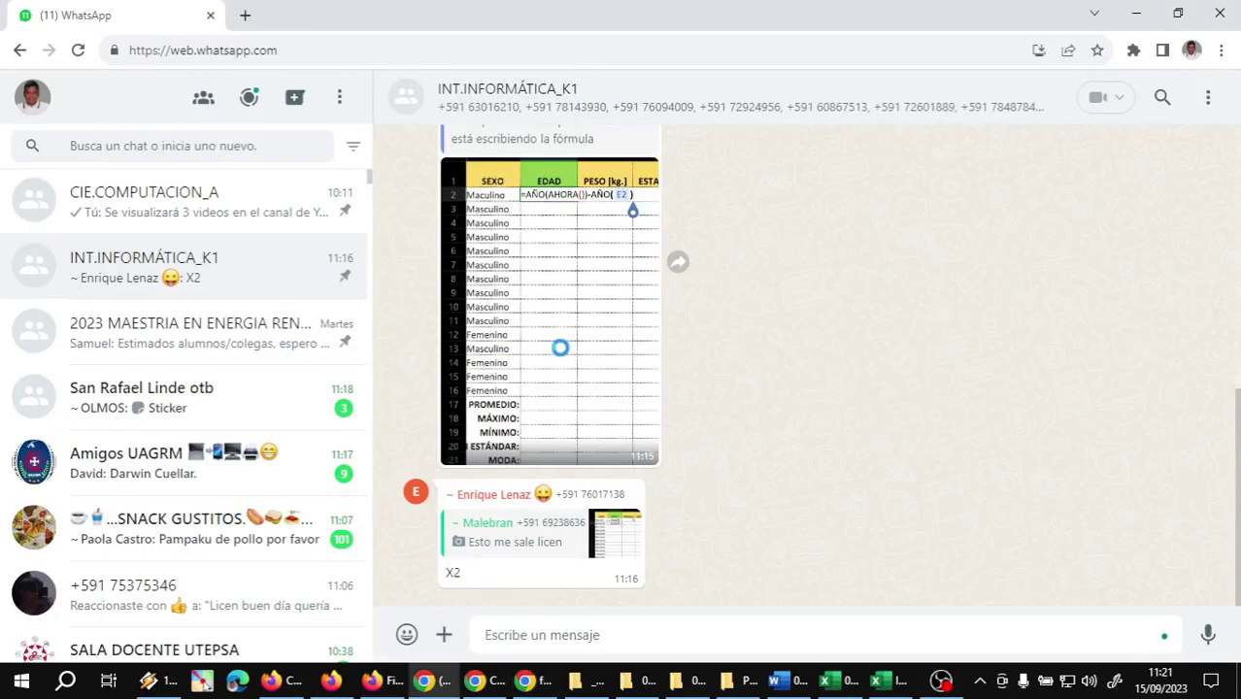
pyautogui.click(525, 679)
pyautogui.click(424, 680)
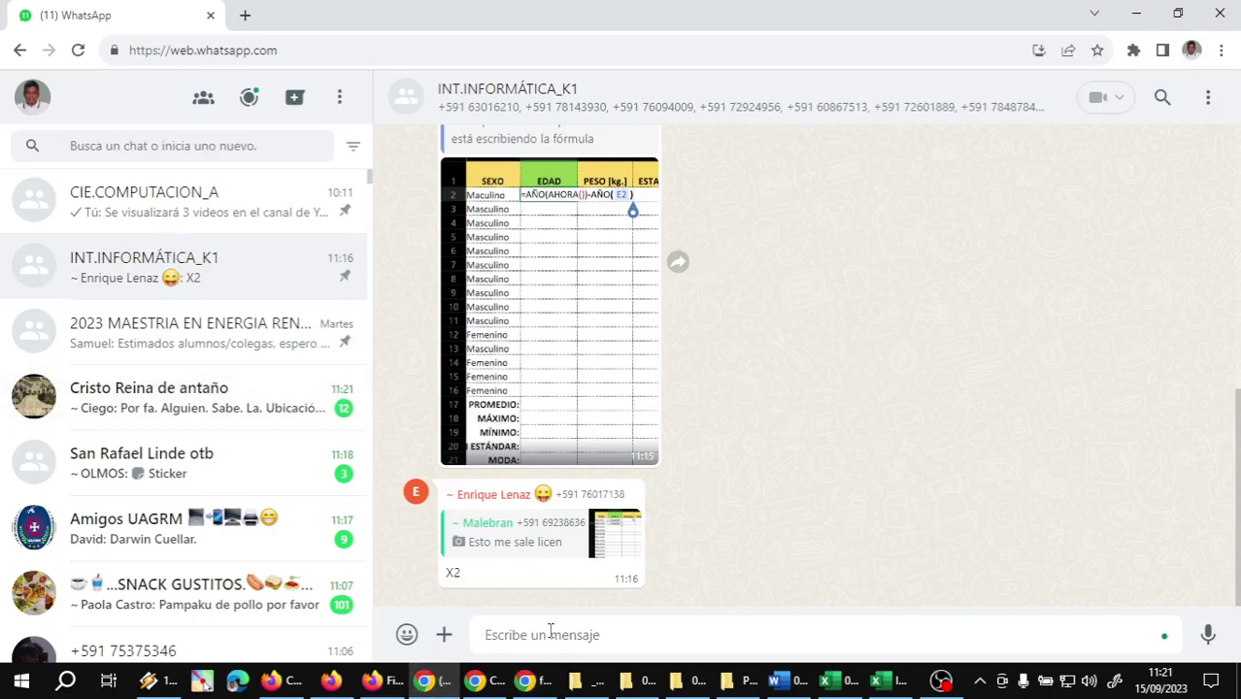
pyautogui.write('=AÑO(AHORA())-AÑO(E2)')
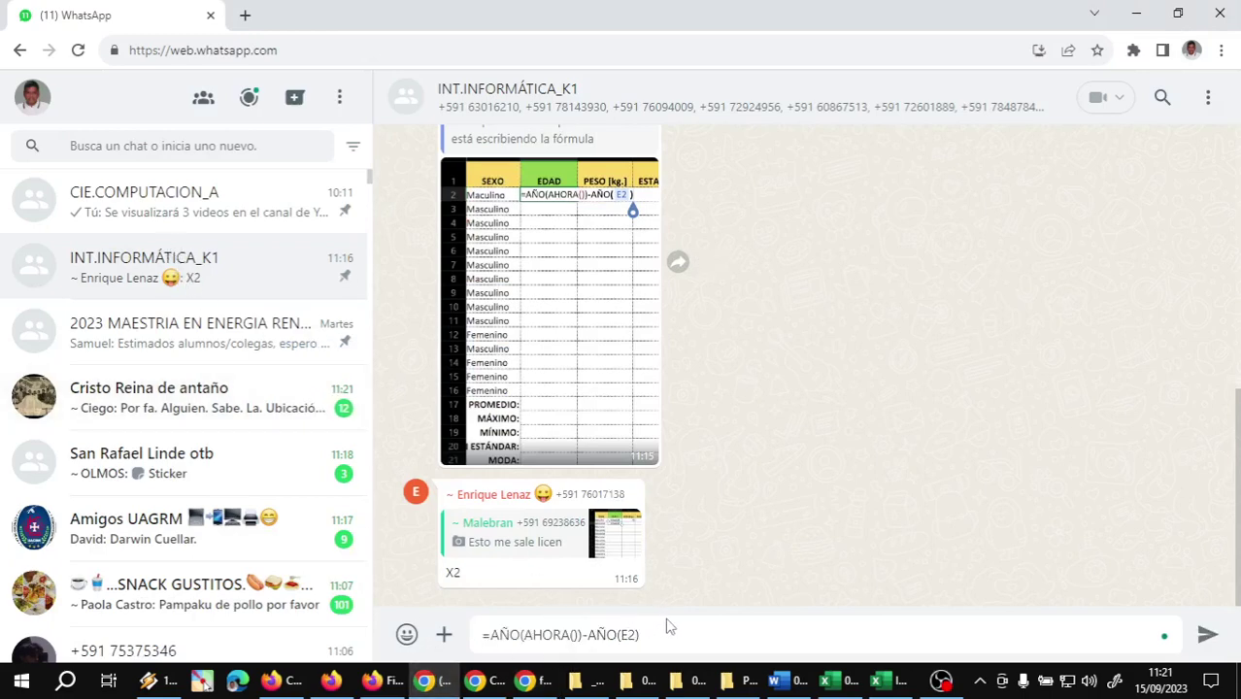
pyautogui.moveTo(660, 634); pyautogui.dragTo(481, 633)
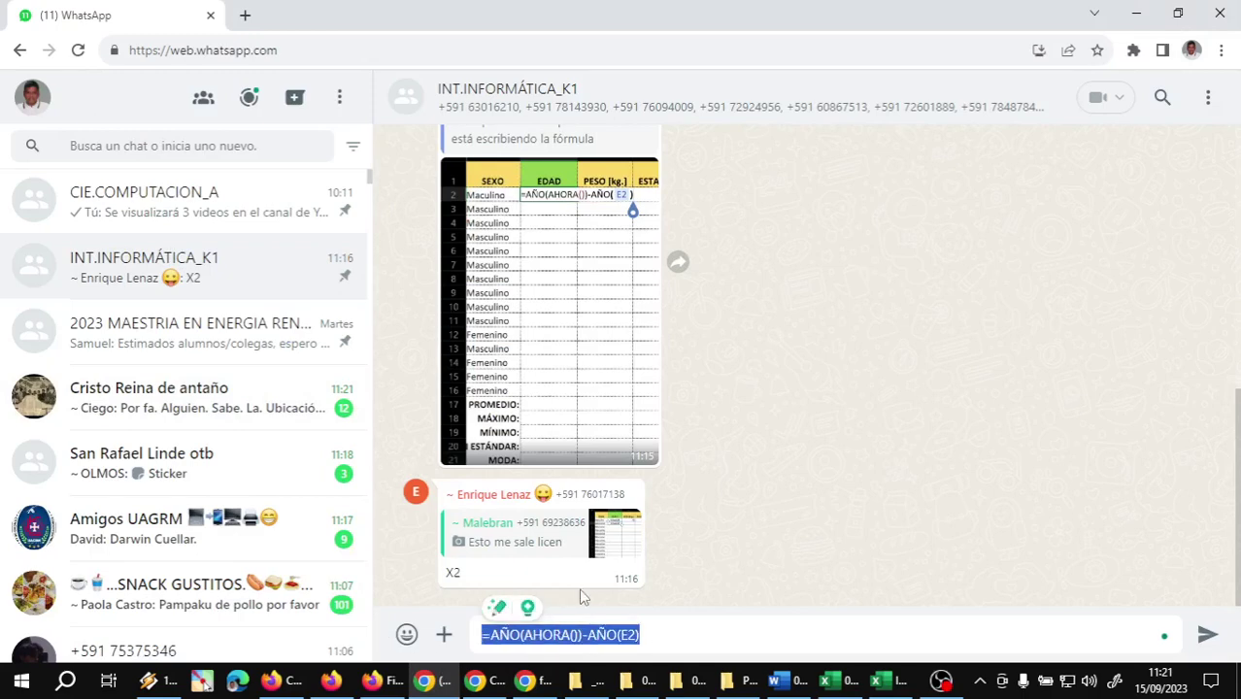
pyautogui.hotkey('ctrl', 'x')
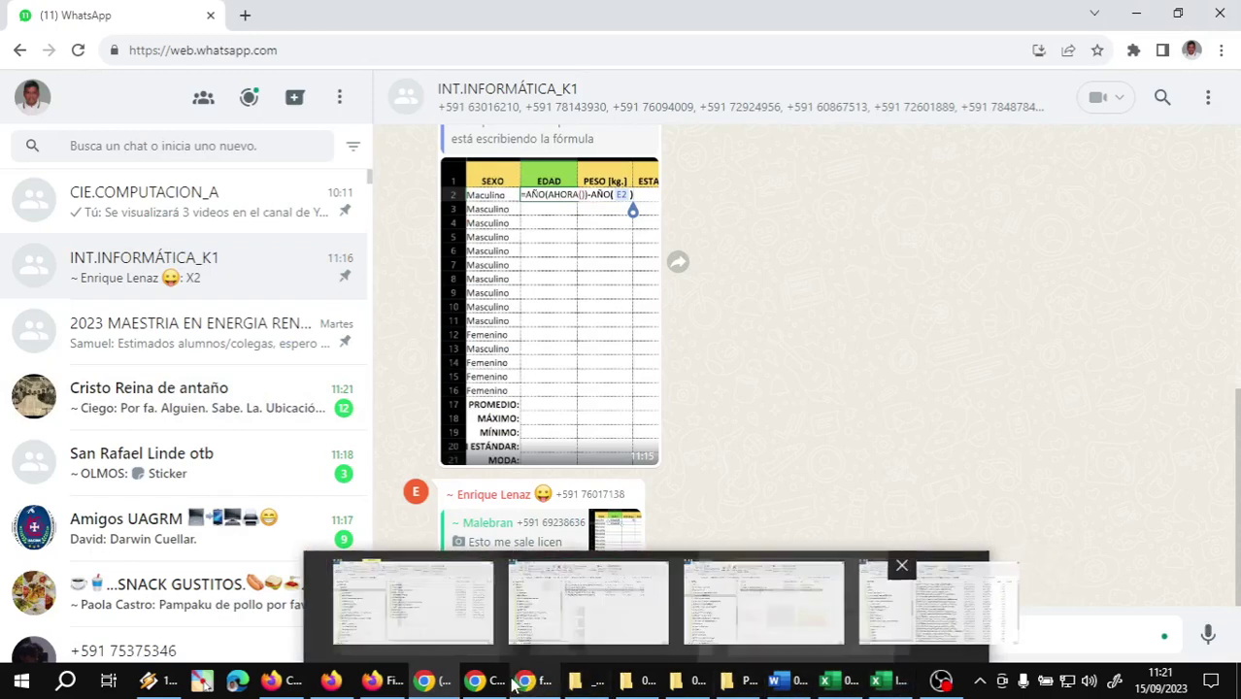
pyautogui.moveTo(524, 682)
pyautogui.click(714, 625)
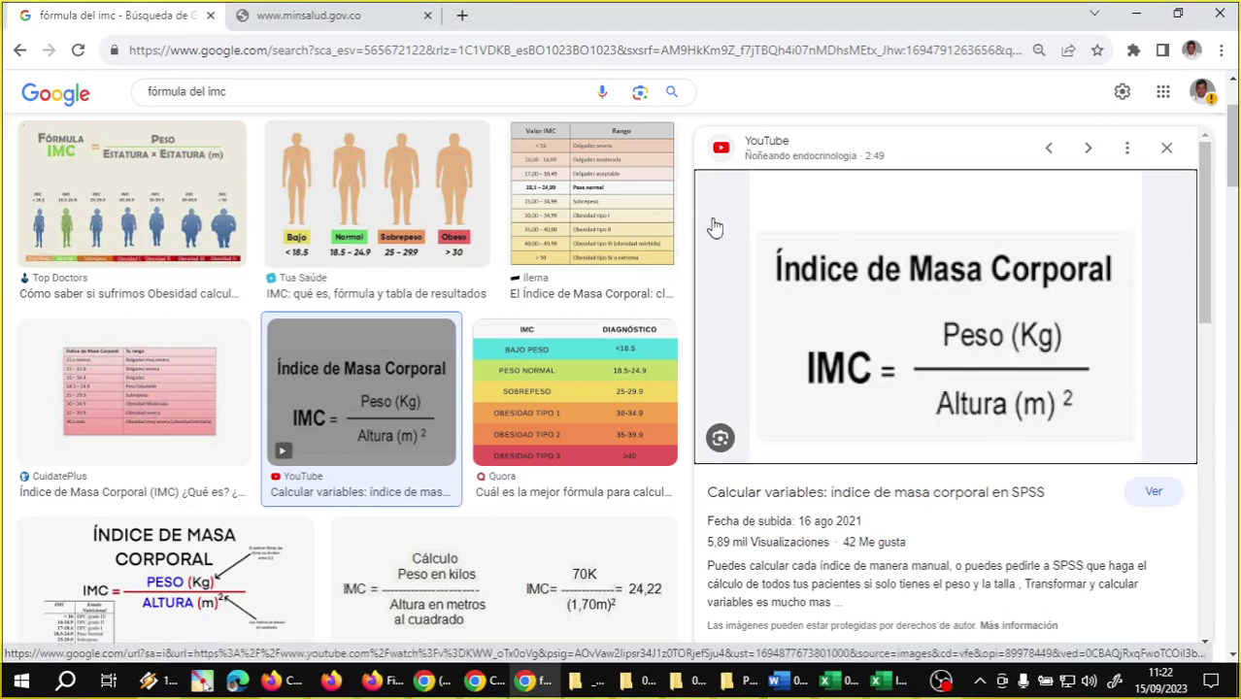
# Snip the IMC formula preview image to the clipboard with Win+Shift+S
pyautogui.press('super+shift+s')
pyautogui.moveTo(772, 240)
pyautogui.mouseDown()
pyautogui.moveTo(1133, 428)
pyautogui.moveTo(1122, 431)
pyautogui.mouseUp()
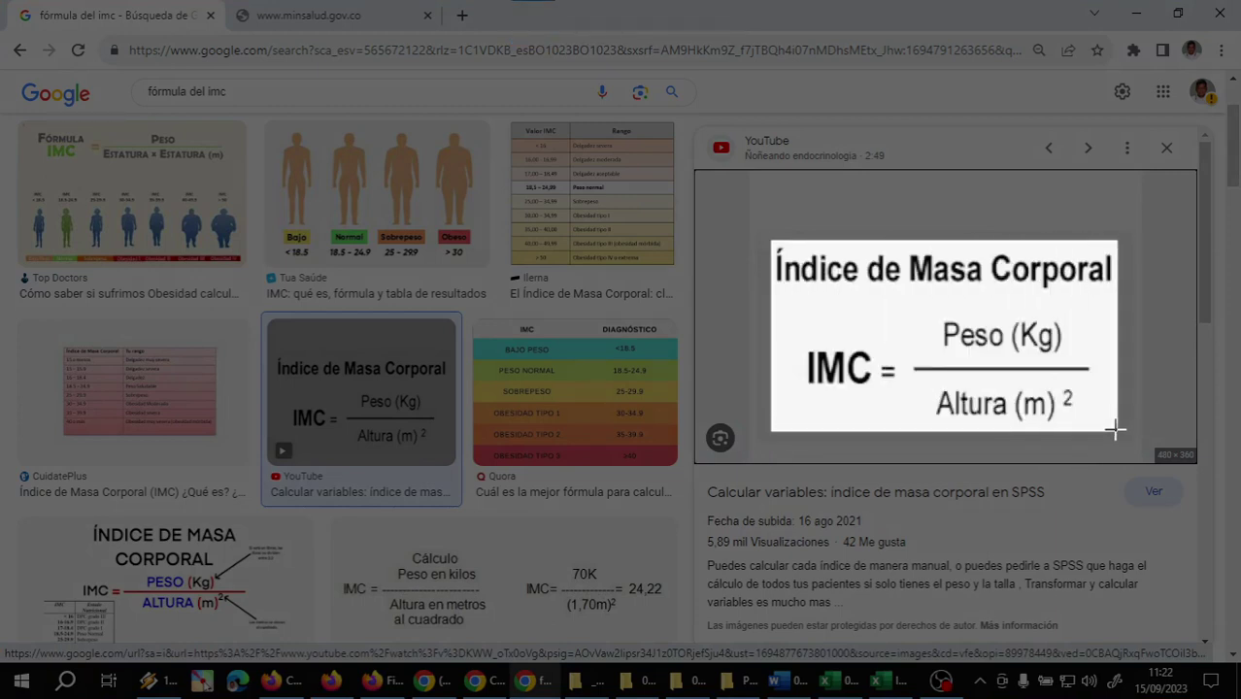
pyautogui.moveTo(1123, 431); pyautogui.dragTo(1114, 425)
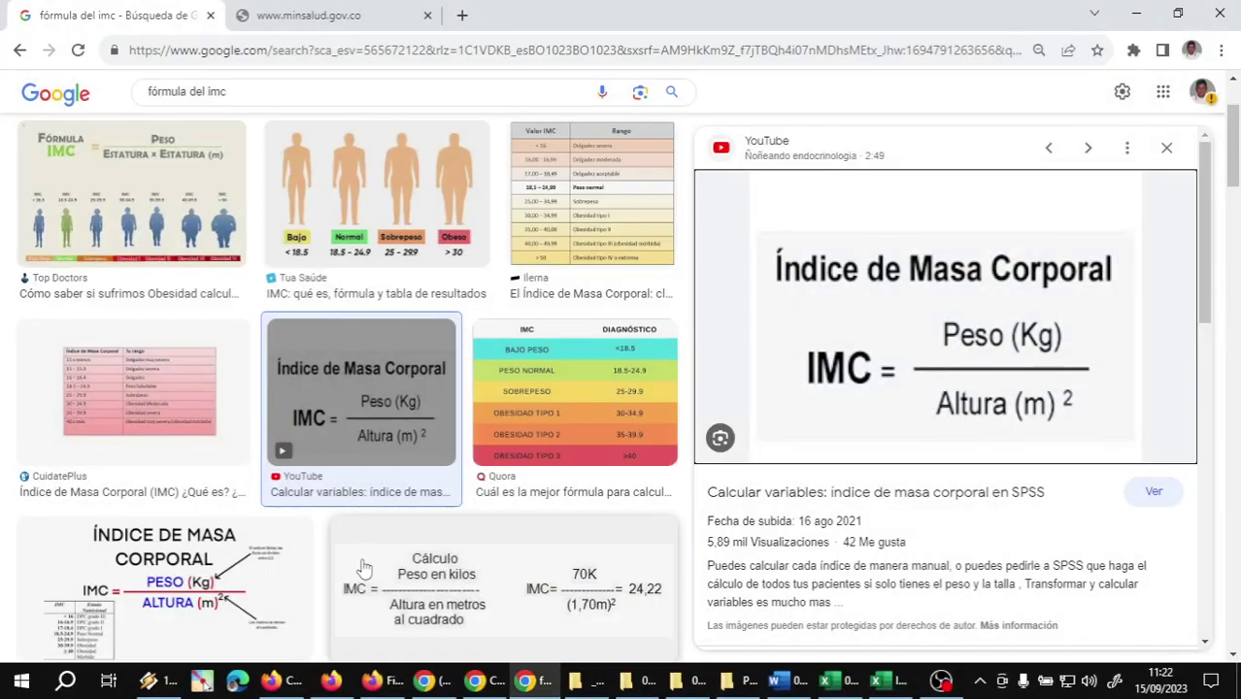
# Paste the IMC formula snip into the INT.INFORMÁTICA_K1 chat and send it
pyautogui.moveTo(274, 682)
pyautogui.moveTo(425, 682)
pyautogui.click(533, 622)
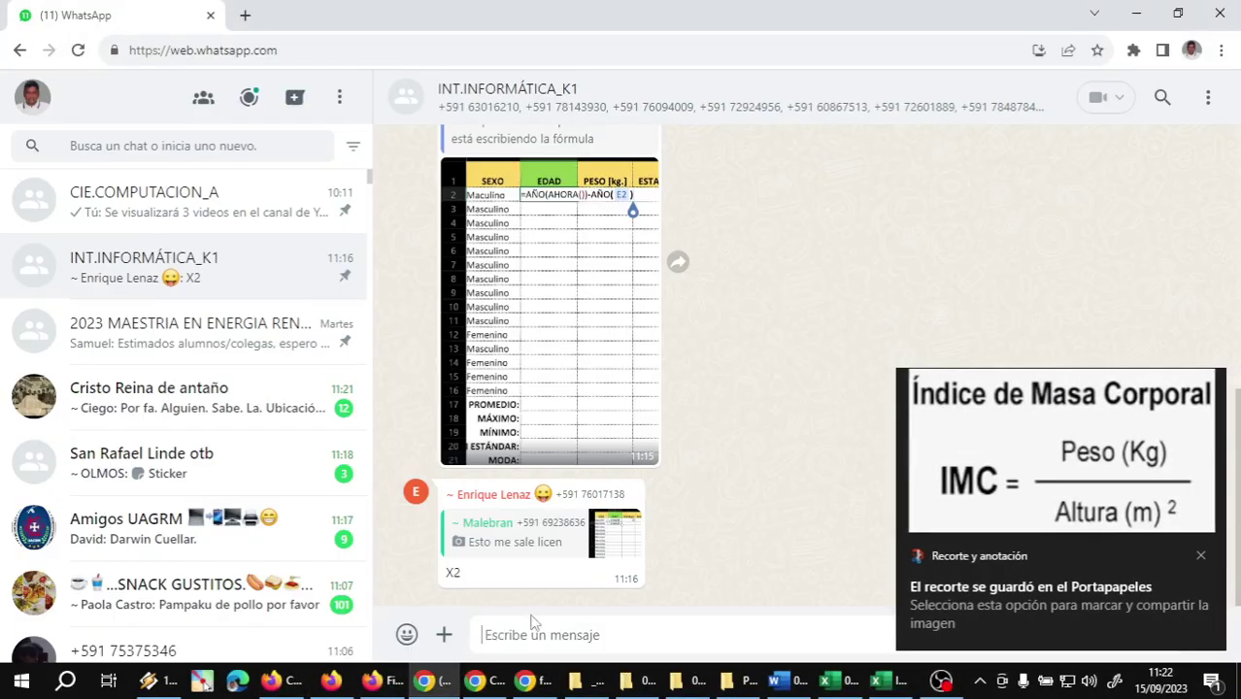
pyautogui.hotkey('ctrl', 'v')
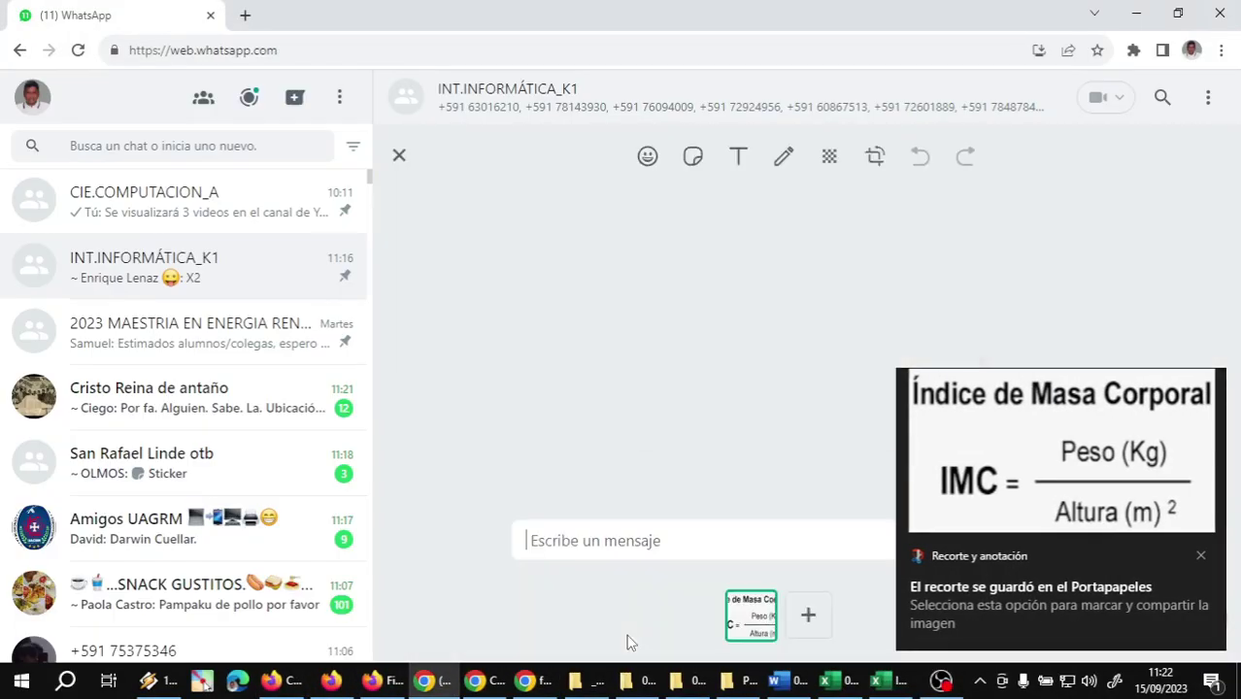
pyautogui.press('Return')
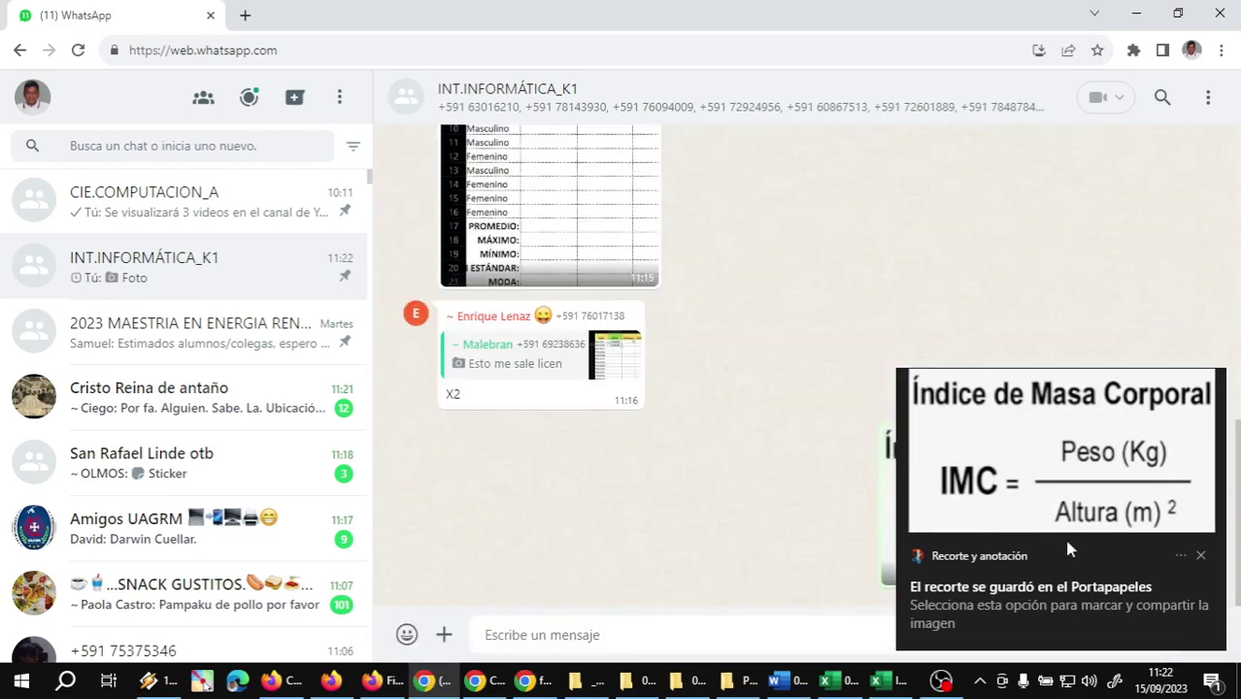
pyautogui.click(1201, 556)
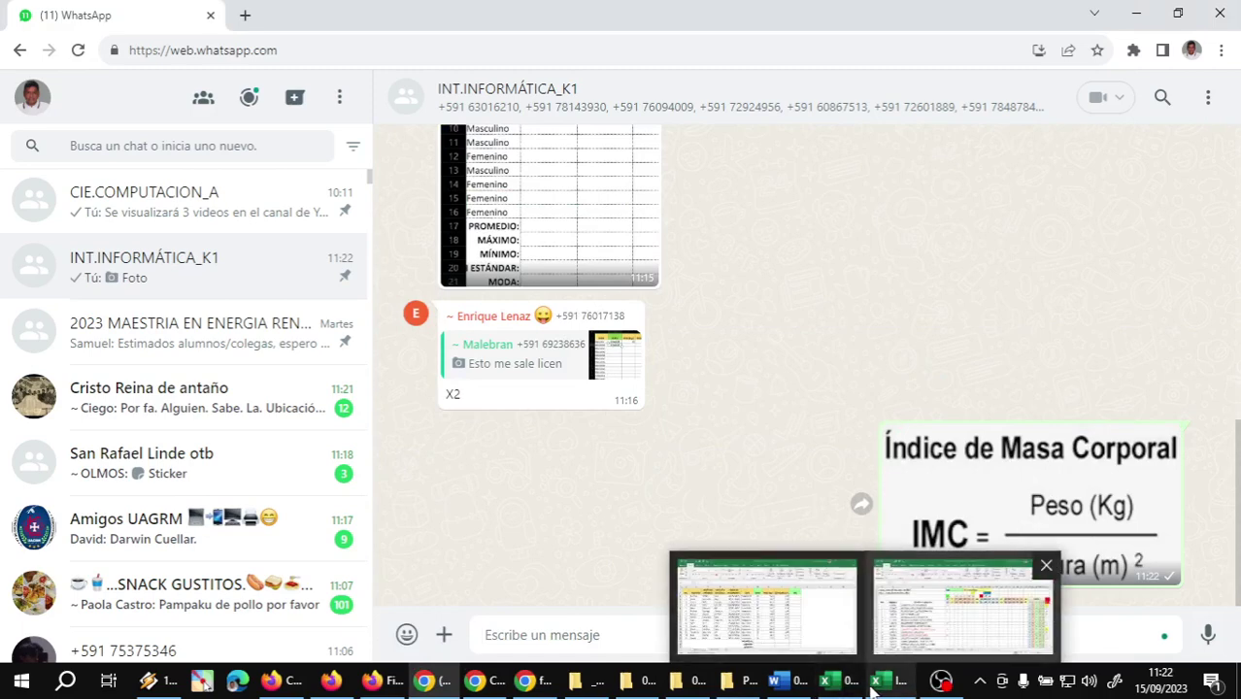
# Check the weight in H2 and height in I2 of the IMC workbook
pyautogui.click(828, 681)
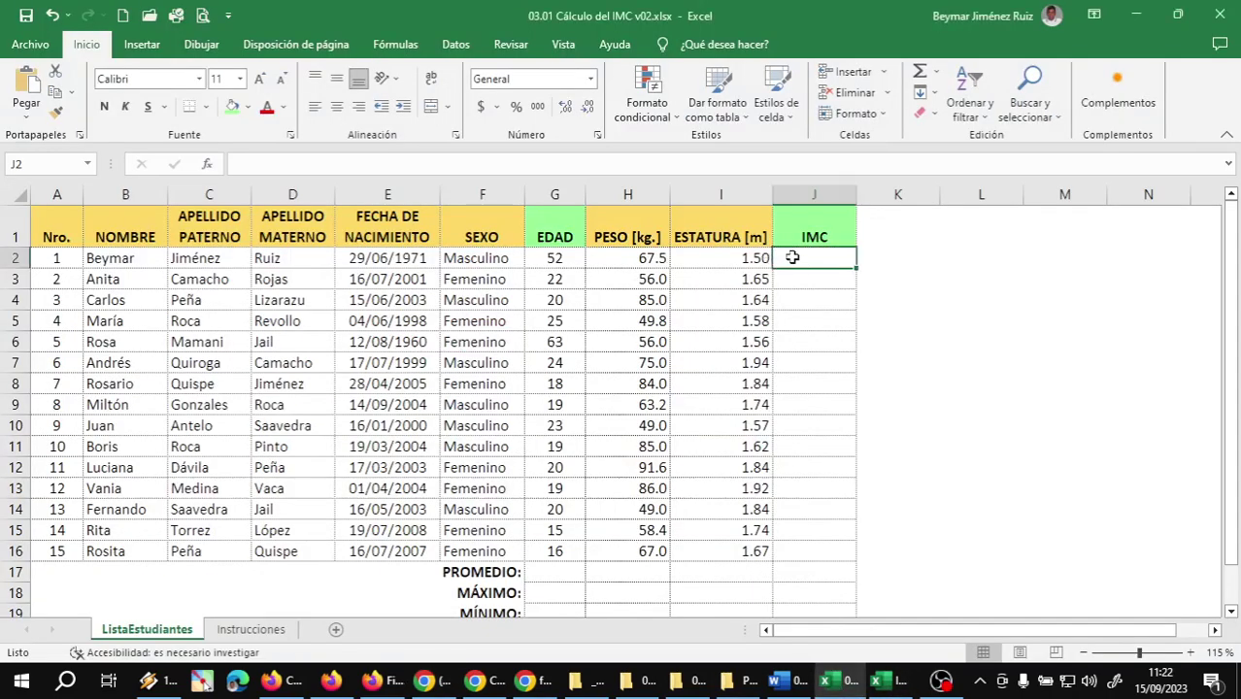
pyautogui.click(636, 255)
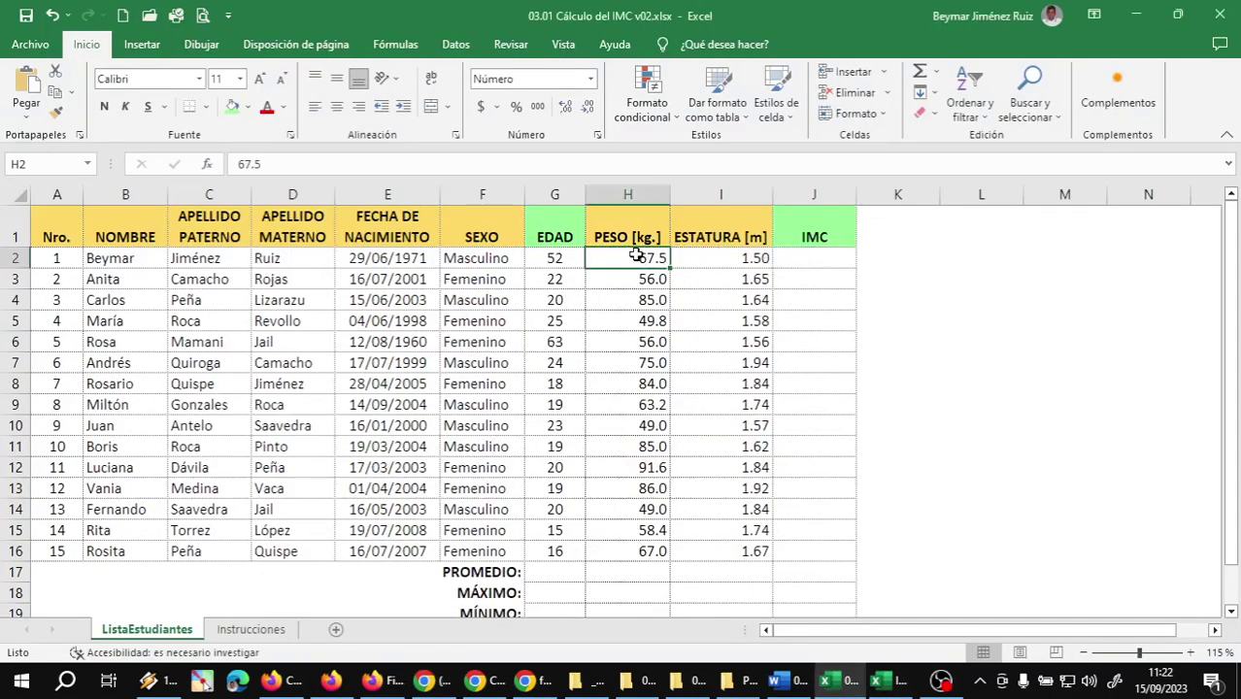
pyautogui.click(709, 258)
# Download the sent formula image from WhatsApp Web into the _Descargas folder
pyautogui.moveTo(280, 689)
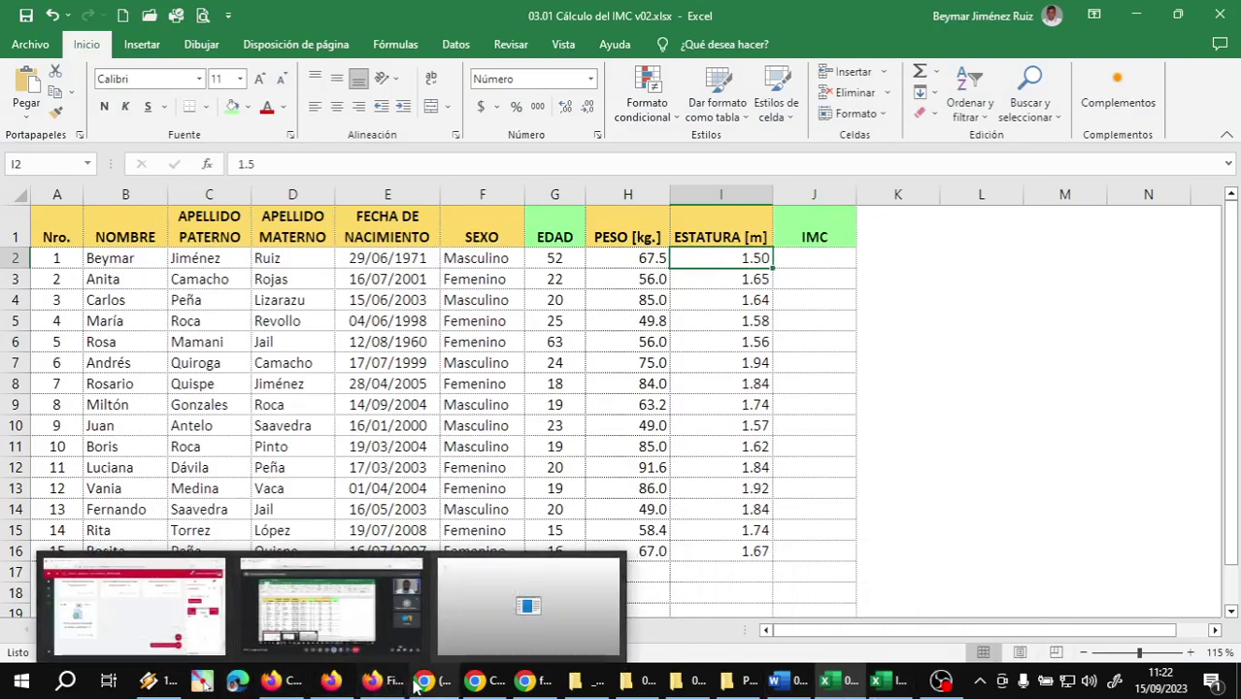
pyautogui.click(527, 604)
pyautogui.moveTo(1171, 447)
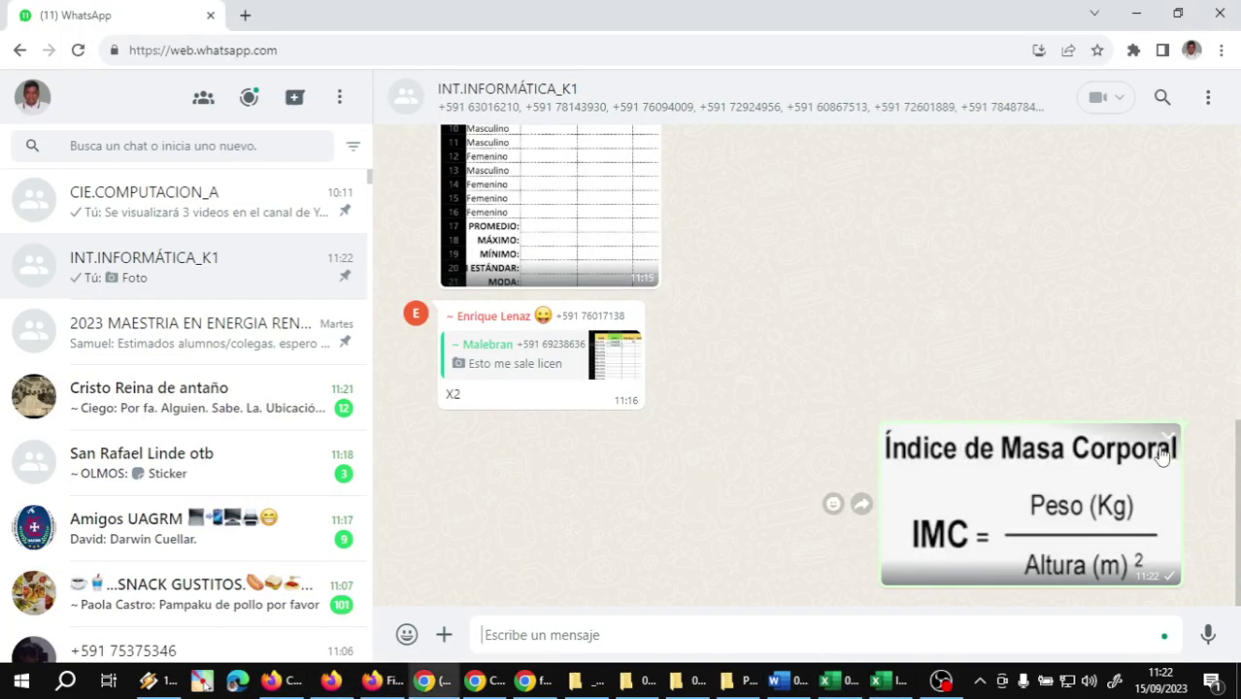
pyautogui.click(1169, 439)
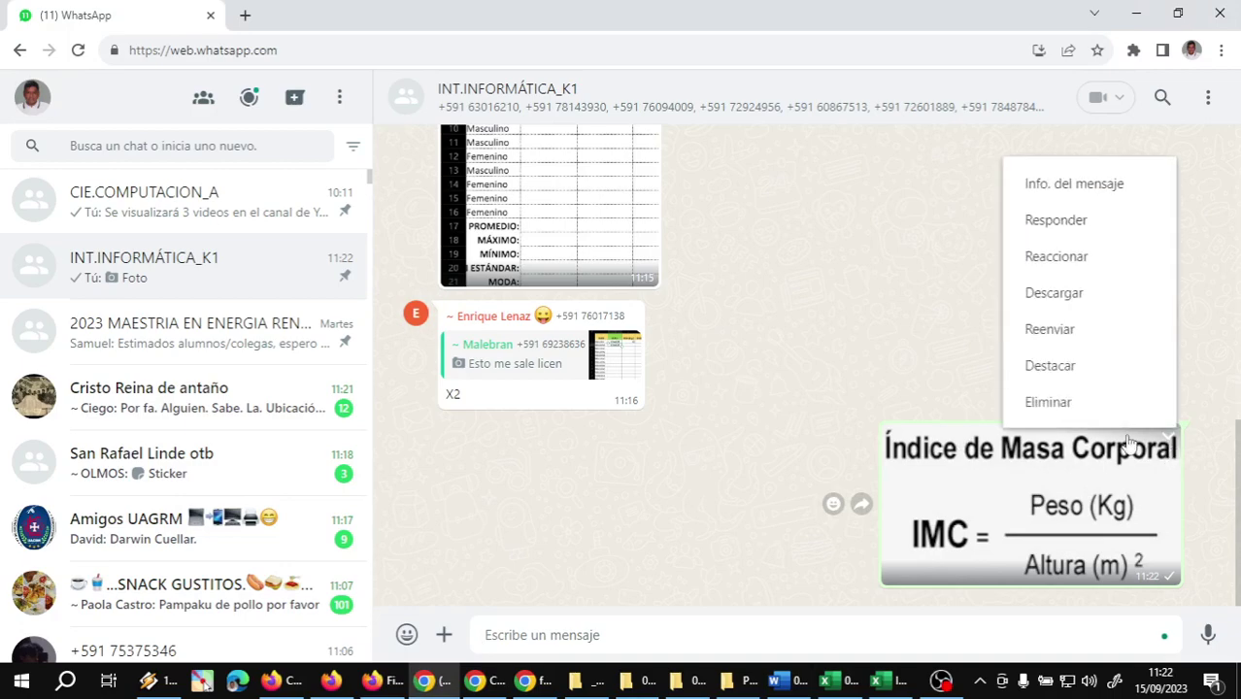
pyautogui.click(1067, 310)
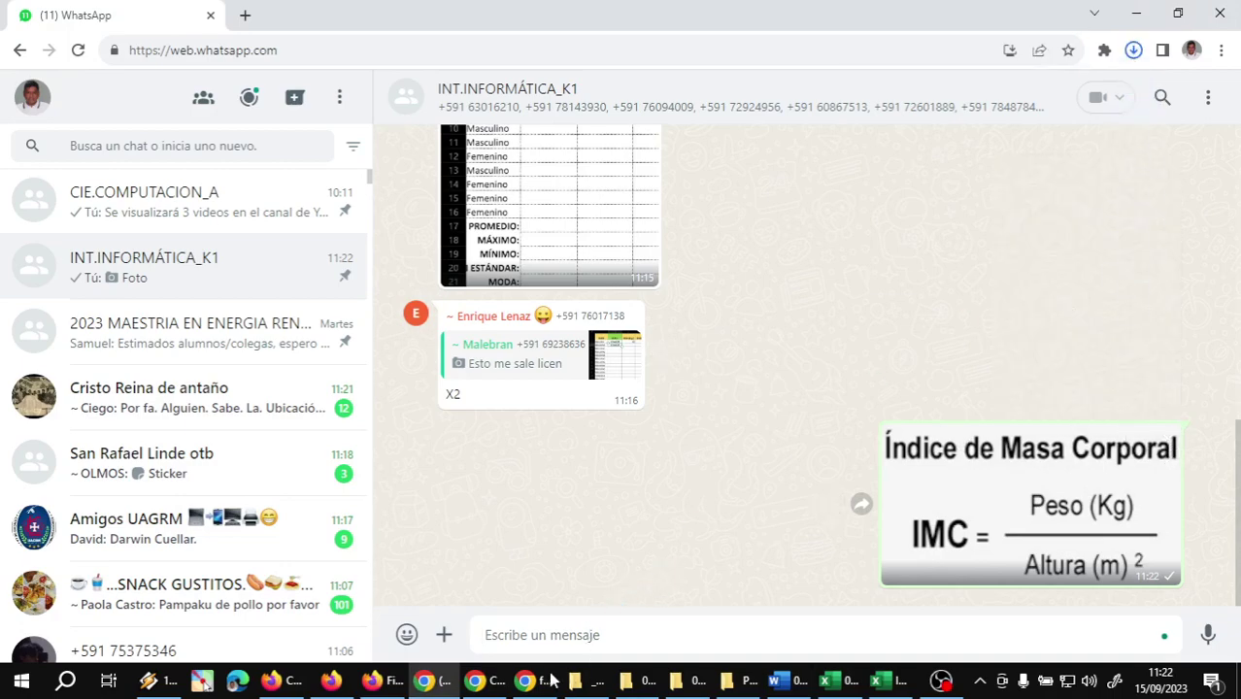
pyautogui.click(592, 682)
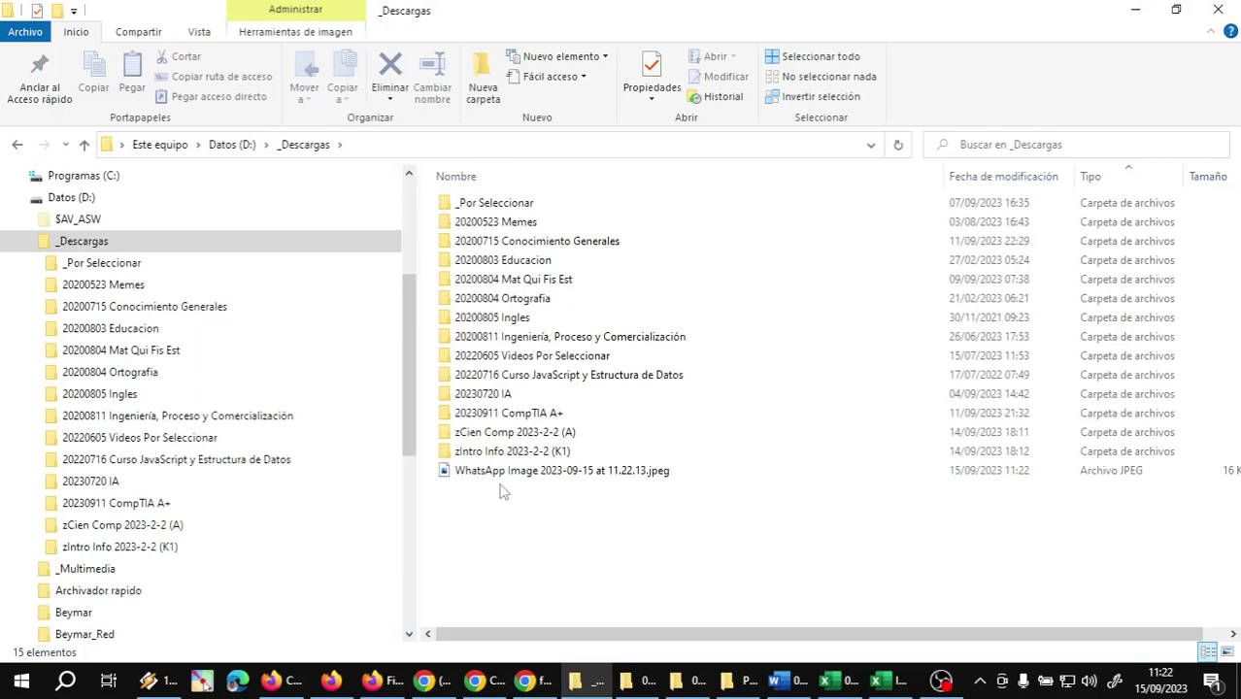
# Open the downloaded formula JPEG in a small top-left Photos window in front of Excel
pyautogui.doubleClick(500, 472)
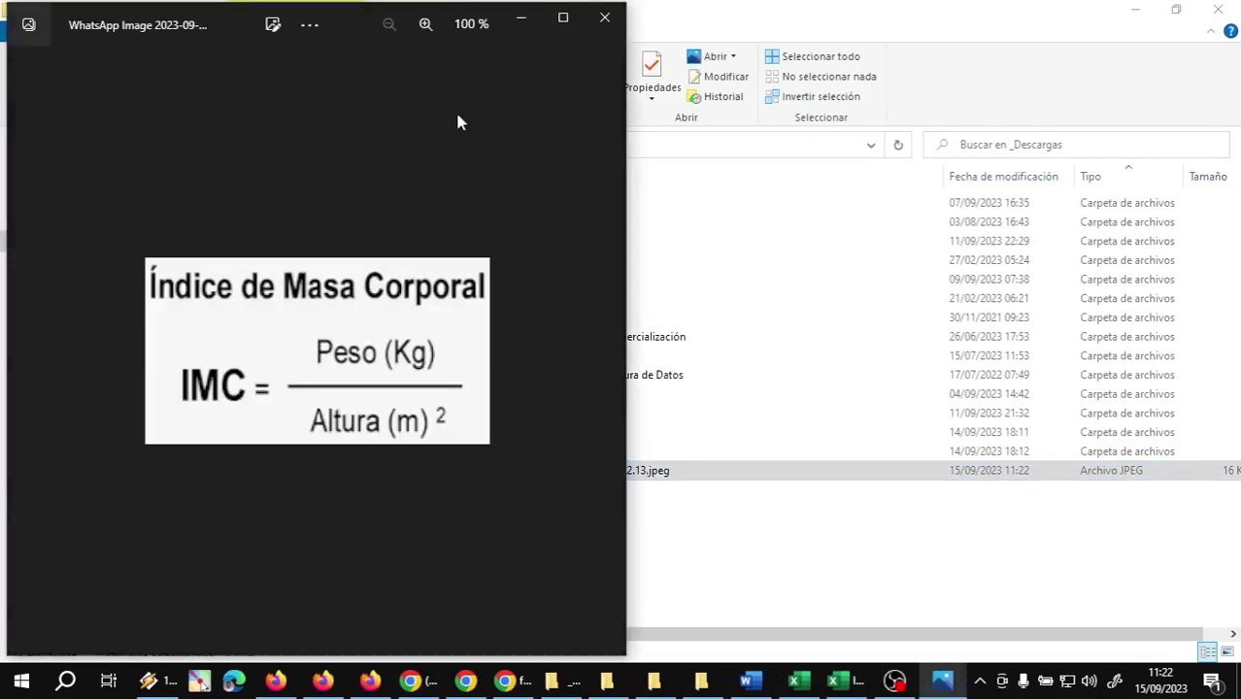
pyautogui.moveTo(212, 26)
pyautogui.mouseDown()
pyautogui.moveTo(250, 36)
pyautogui.moveTo(175, 26)
pyautogui.mouseUp()
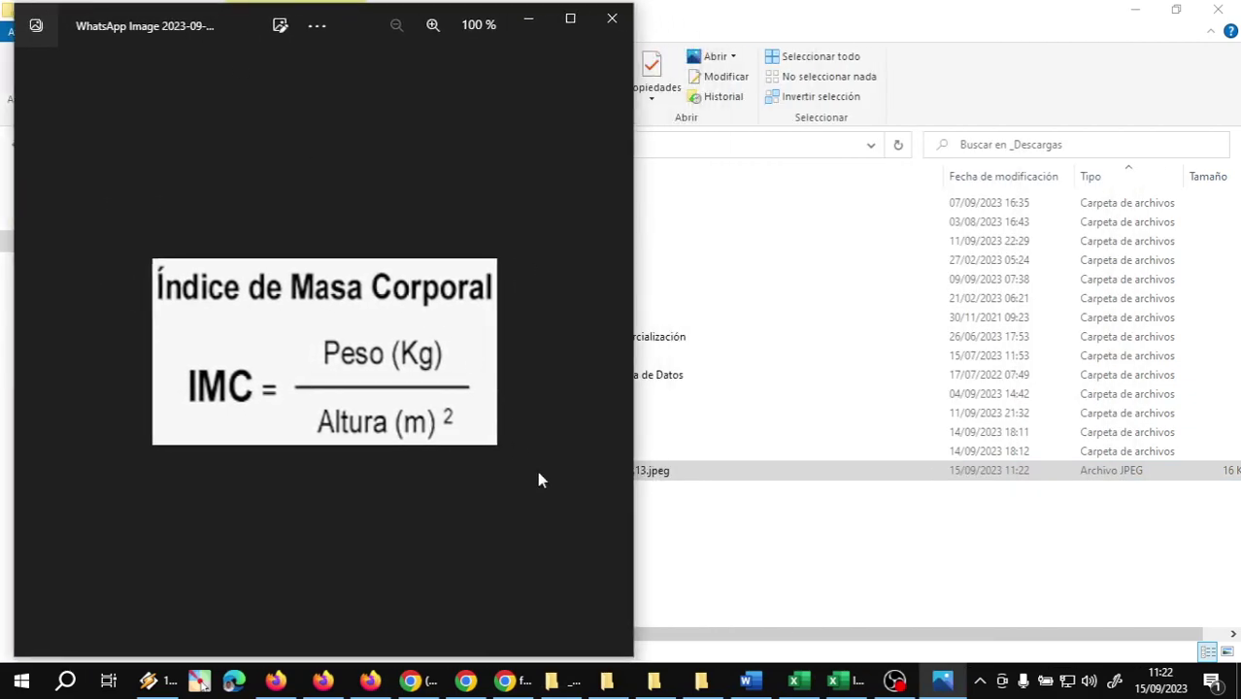
pyautogui.moveTo(632, 1); pyautogui.dragTo(469, 190)
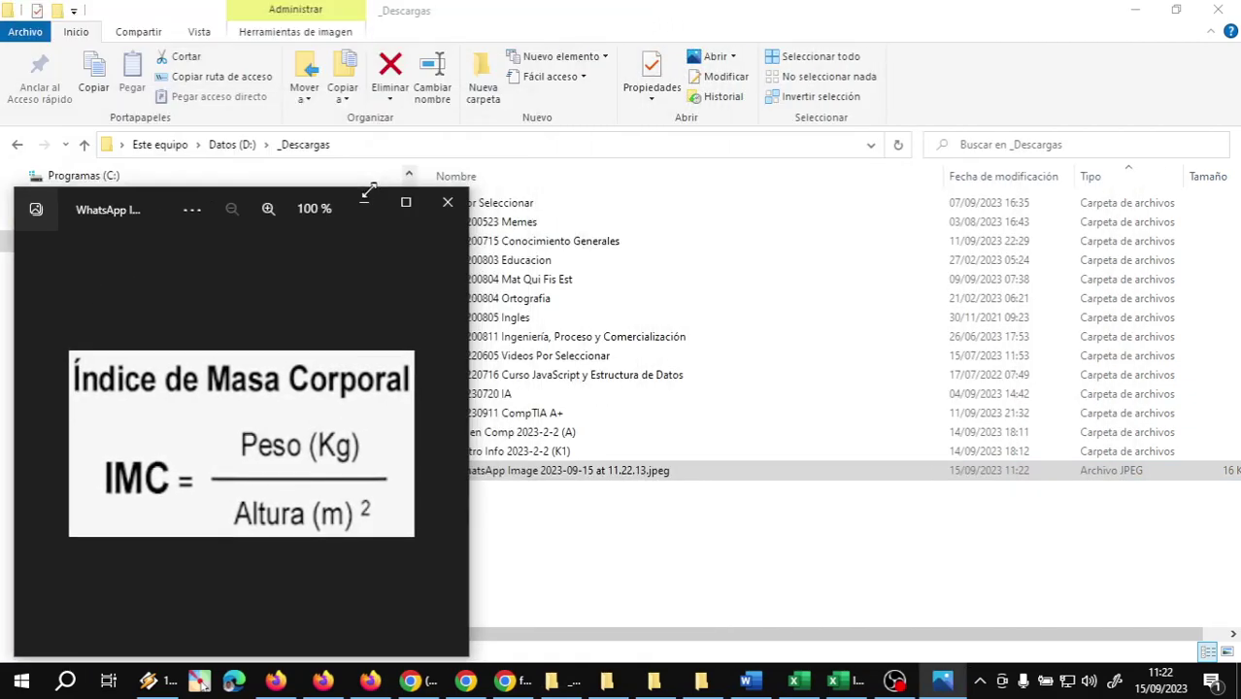
pyautogui.moveTo(160, 202); pyautogui.dragTo(150, 85)
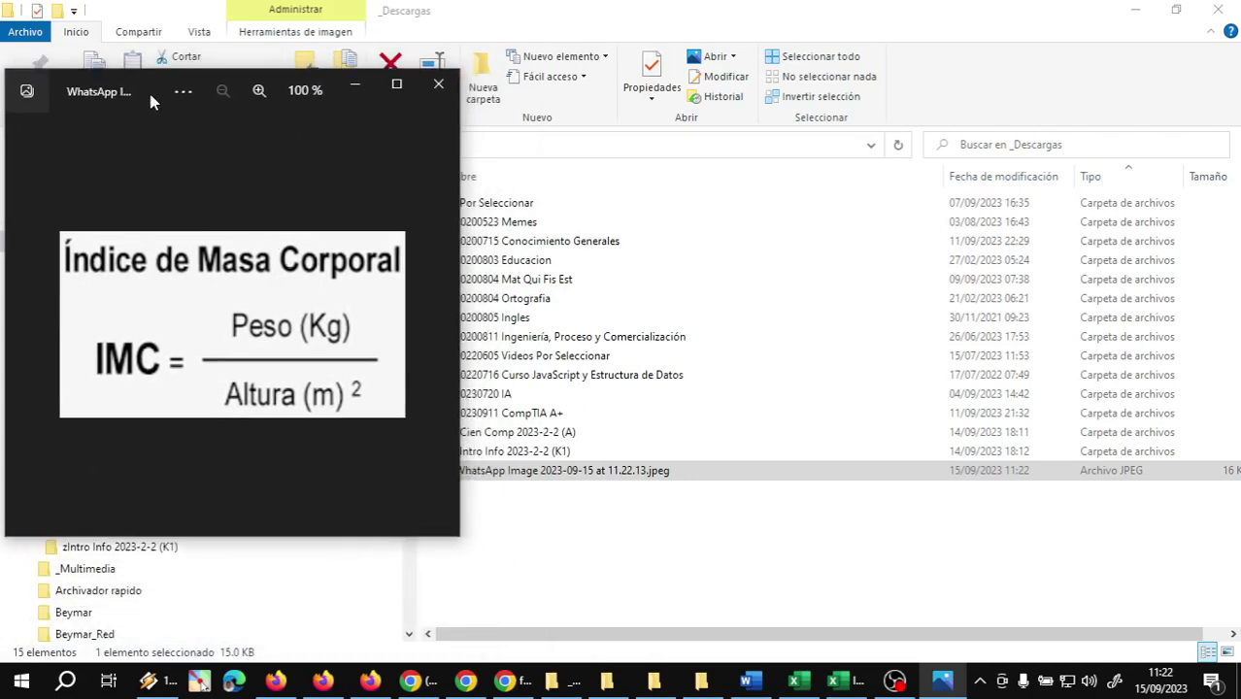
pyautogui.click(852, 683)
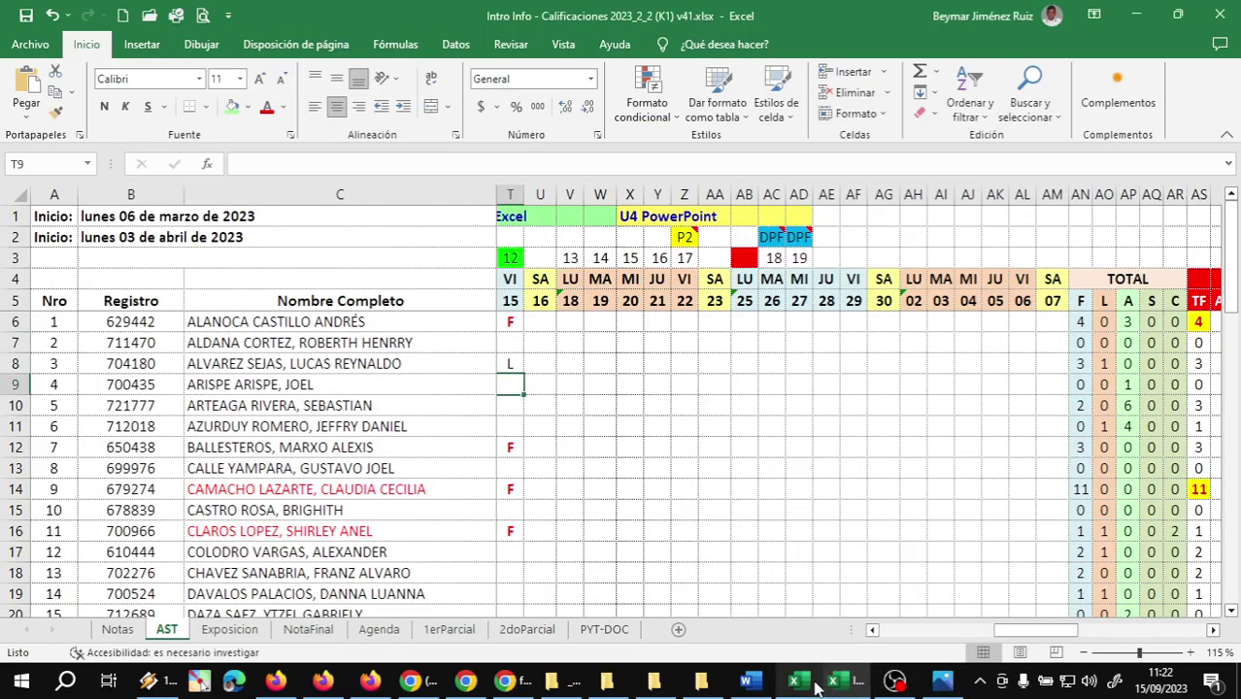
pyautogui.click(833, 682)
pyautogui.click(944, 683)
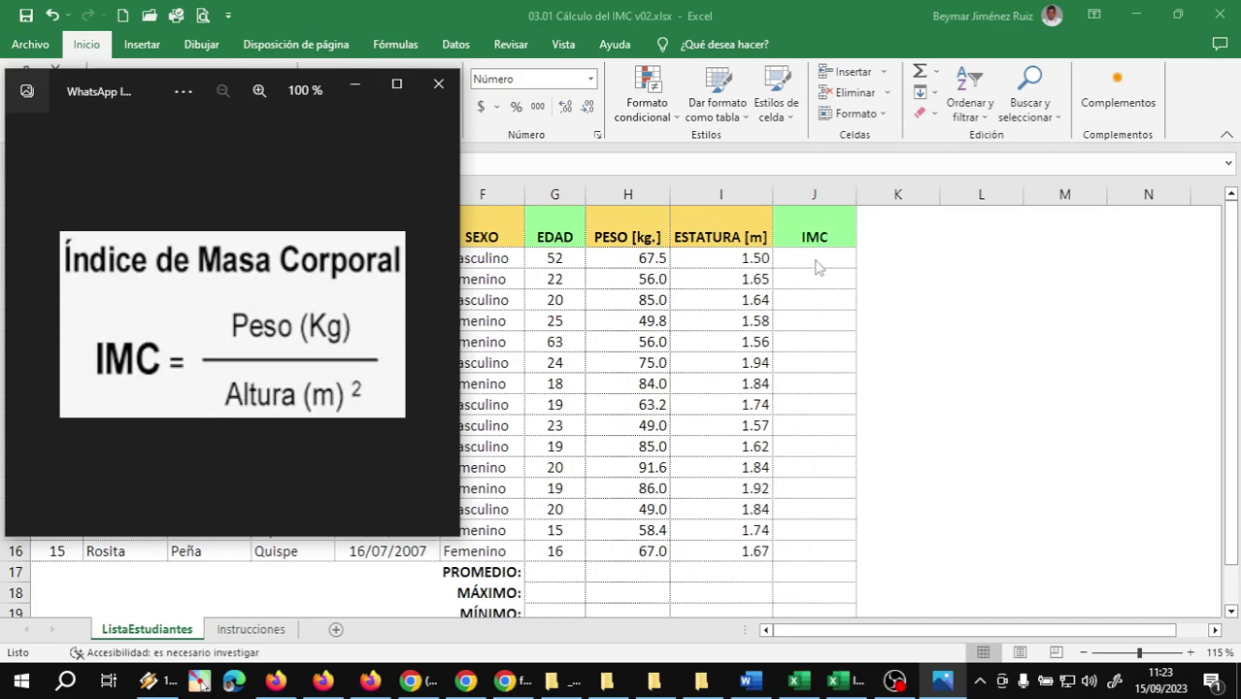
# Bring Excel in front of the IMC formula image, select J2, widen column J slightly and zoom in
pyautogui.click(819, 268)
pyautogui.click(819, 259)
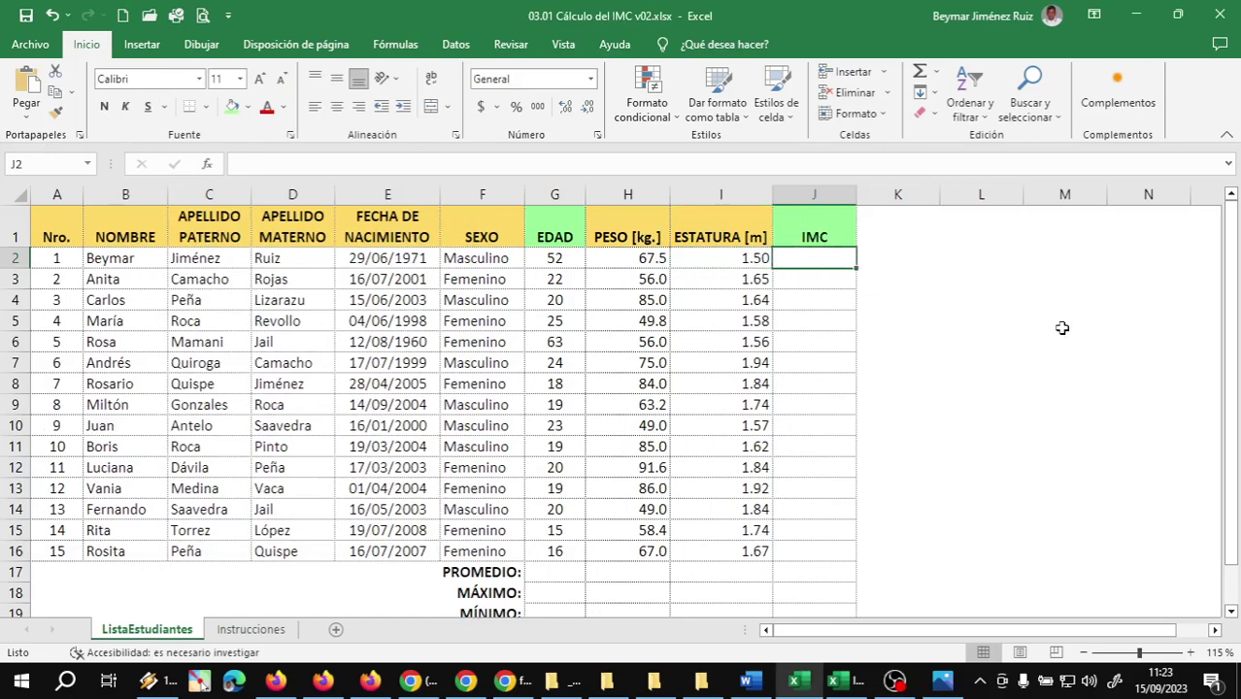
pyautogui.moveTo(856, 194); pyautogui.dragTo(869, 194)
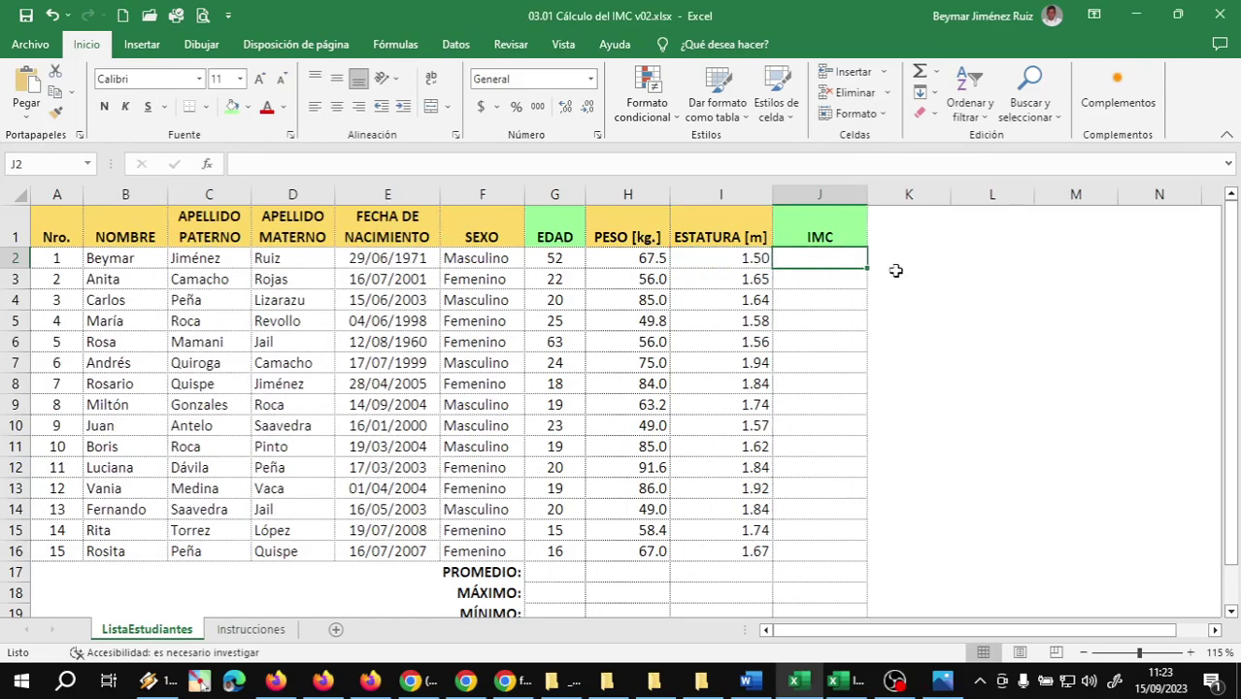
pyautogui.scroll(2, 930, 311)
pyautogui.scroll(1, 930, 308)
pyautogui.scroll(1, 952, 328)
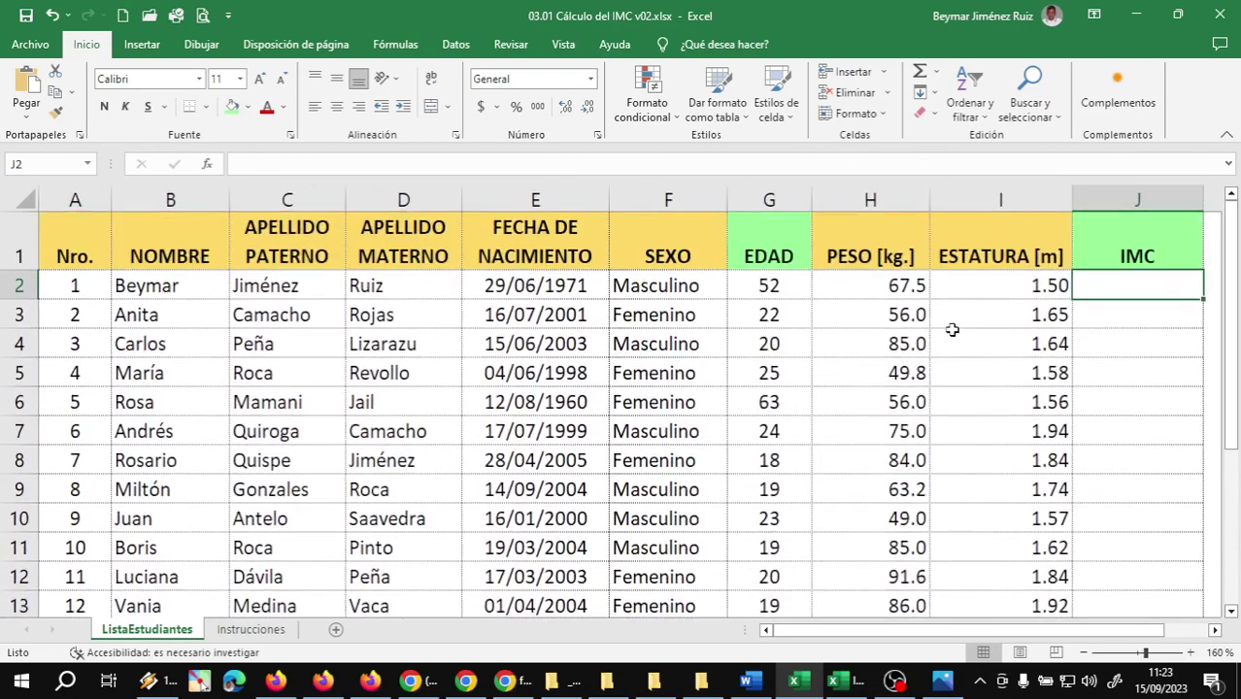
pyautogui.click(1215, 630)
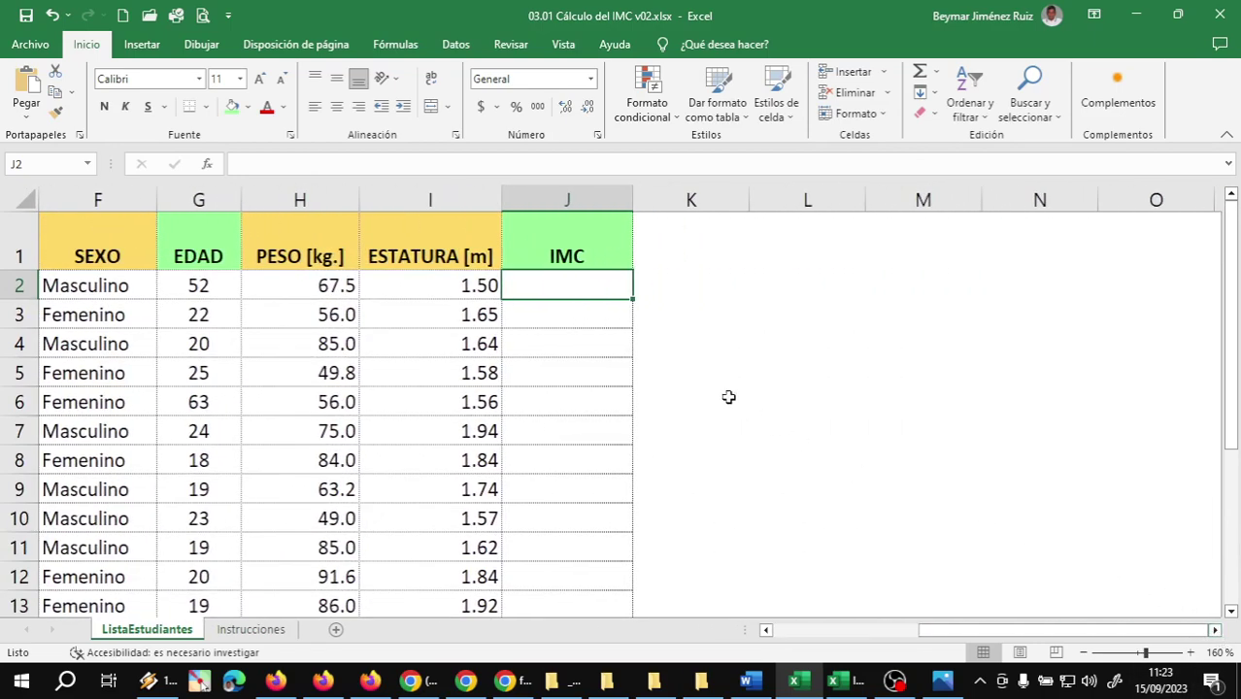
pyautogui.scroll(1, 669, 350)
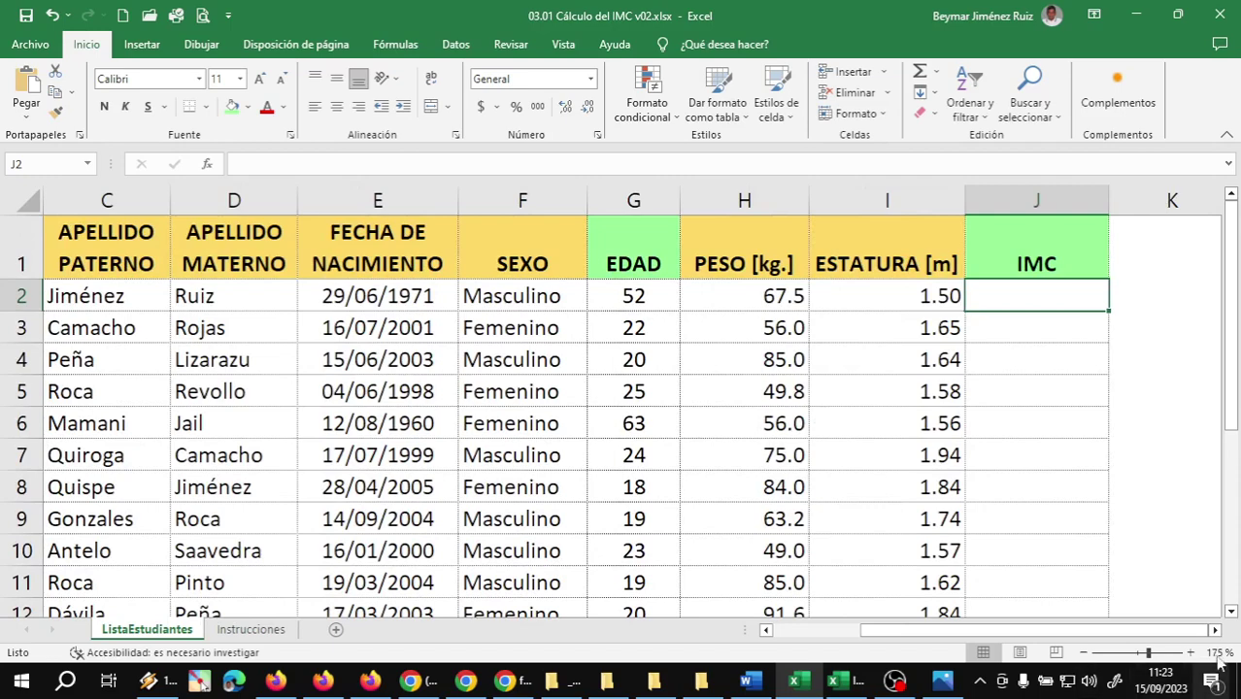
pyautogui.click(1217, 633)
pyautogui.click(1216, 633)
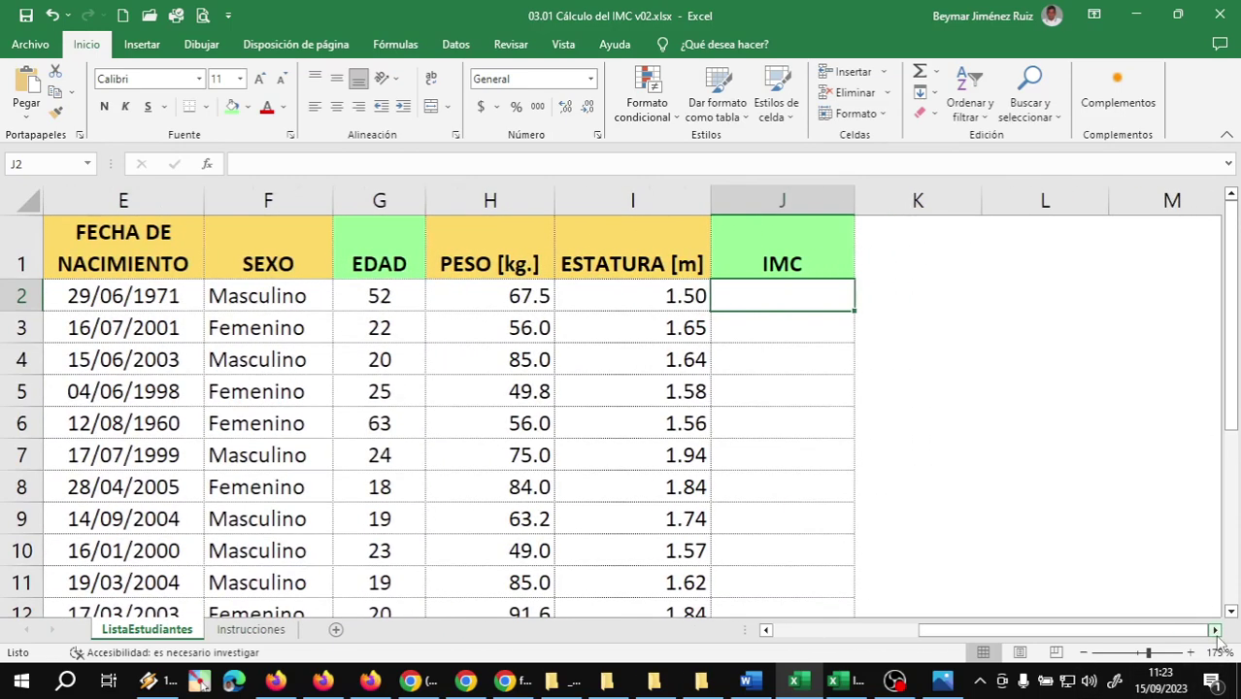
pyautogui.click(1217, 633)
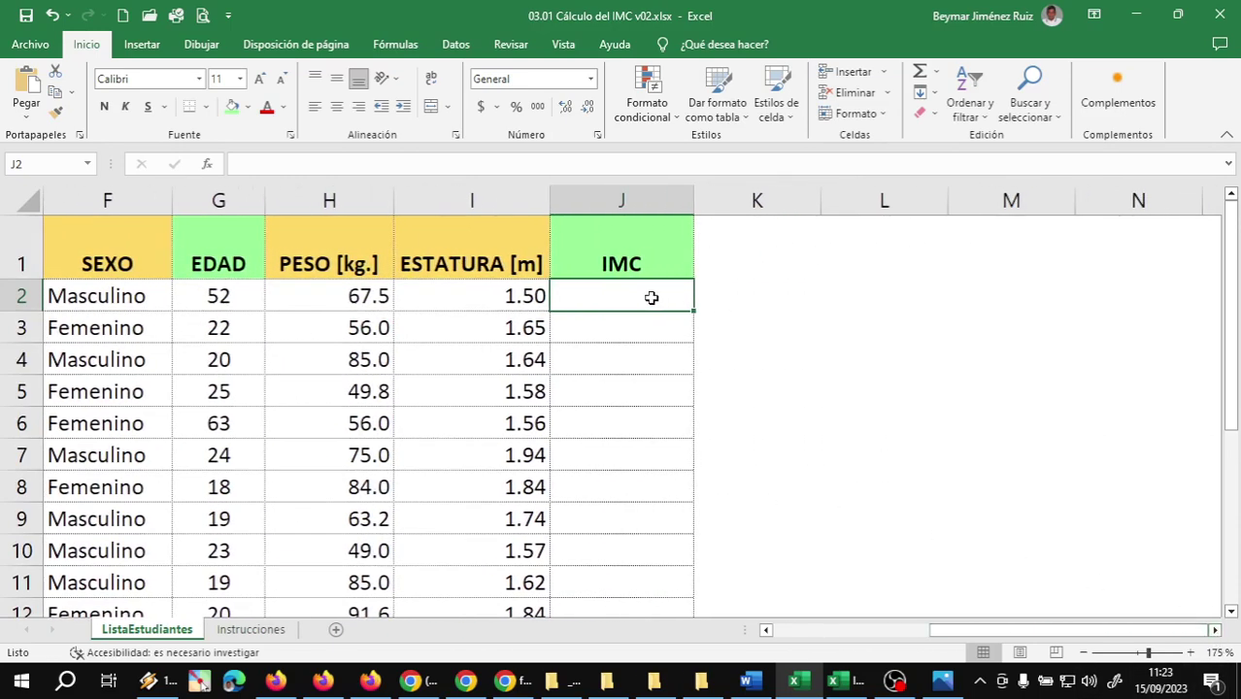
# Enter =H2/POTENCIA(I2;2) in J2, giving the first student an IMC of 30
pyautogui.write('=')
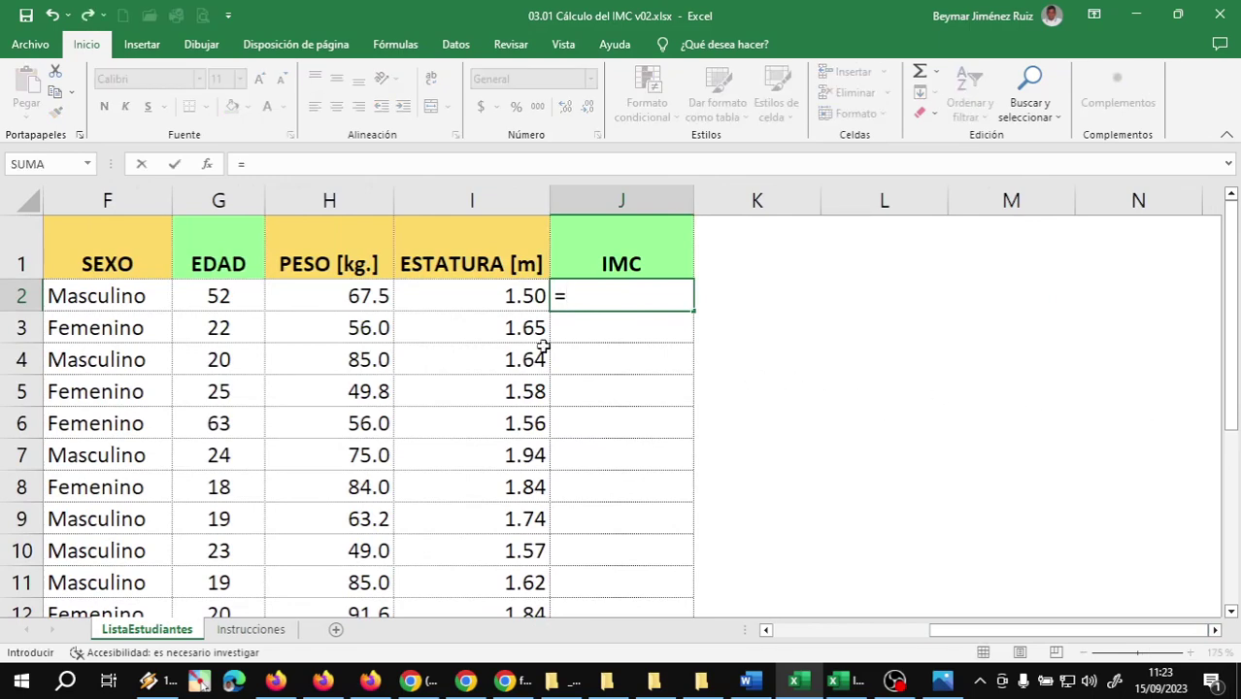
pyautogui.click(356, 303)
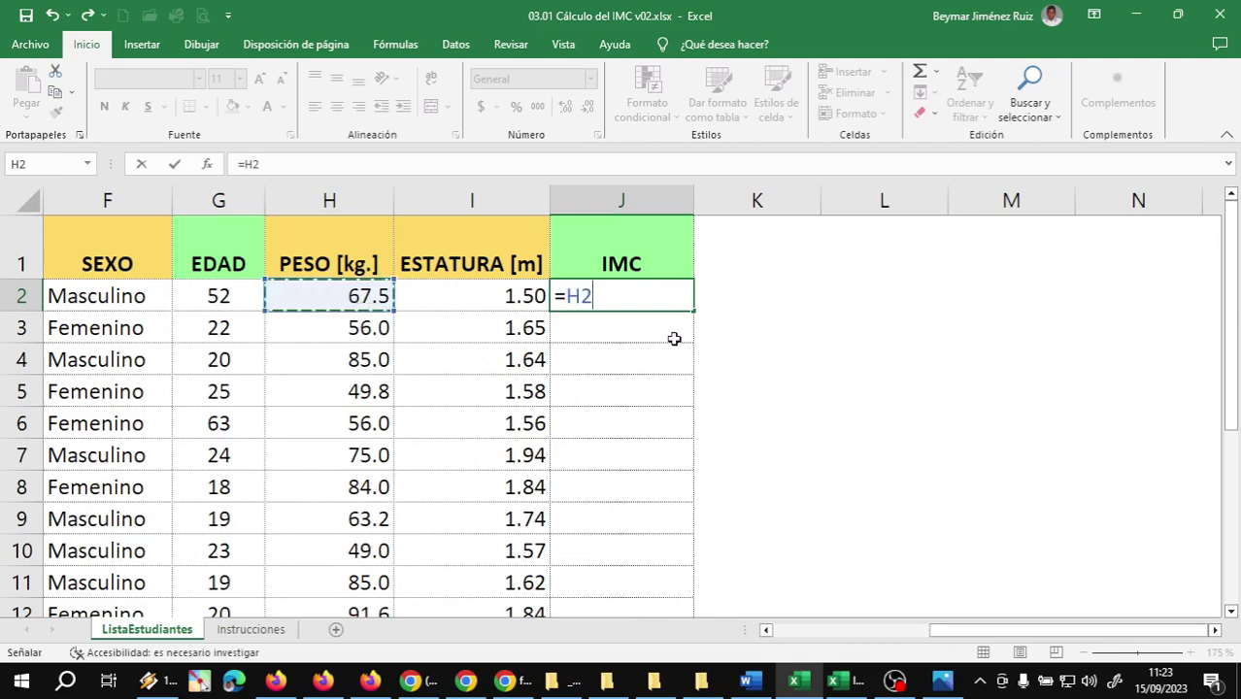
pyautogui.write('/')
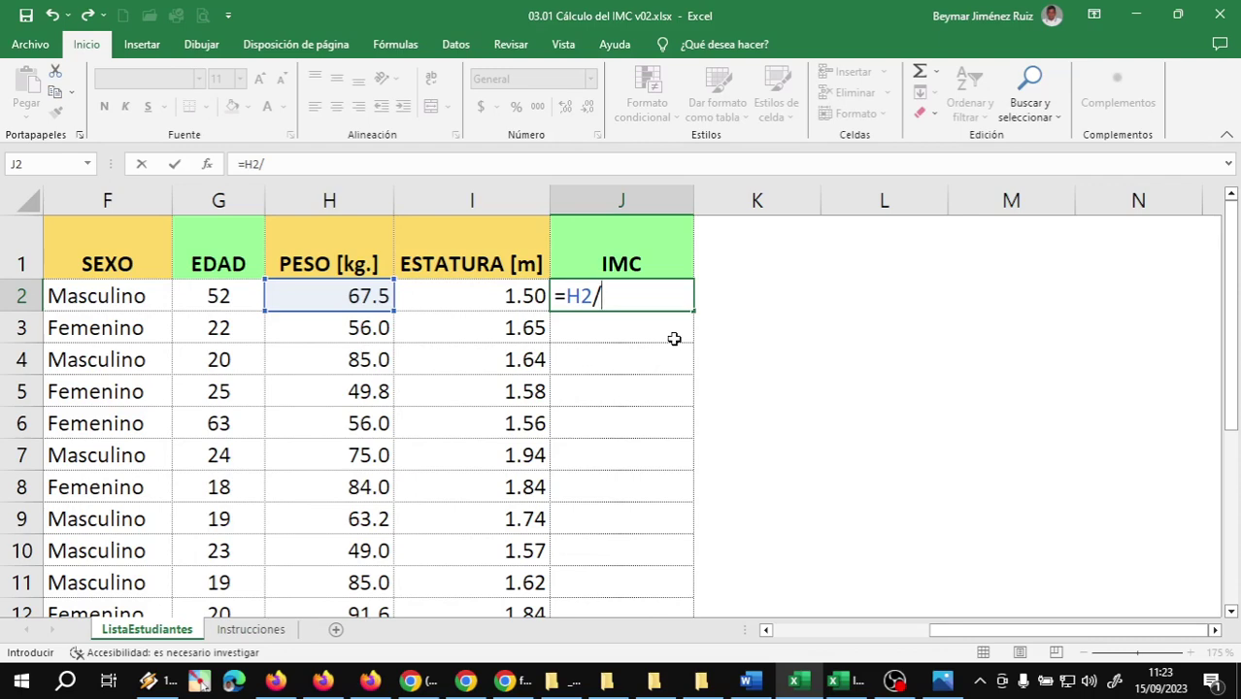
pyautogui.write('p')
pyautogui.press('BackSpace')
pyautogui.write('PO')
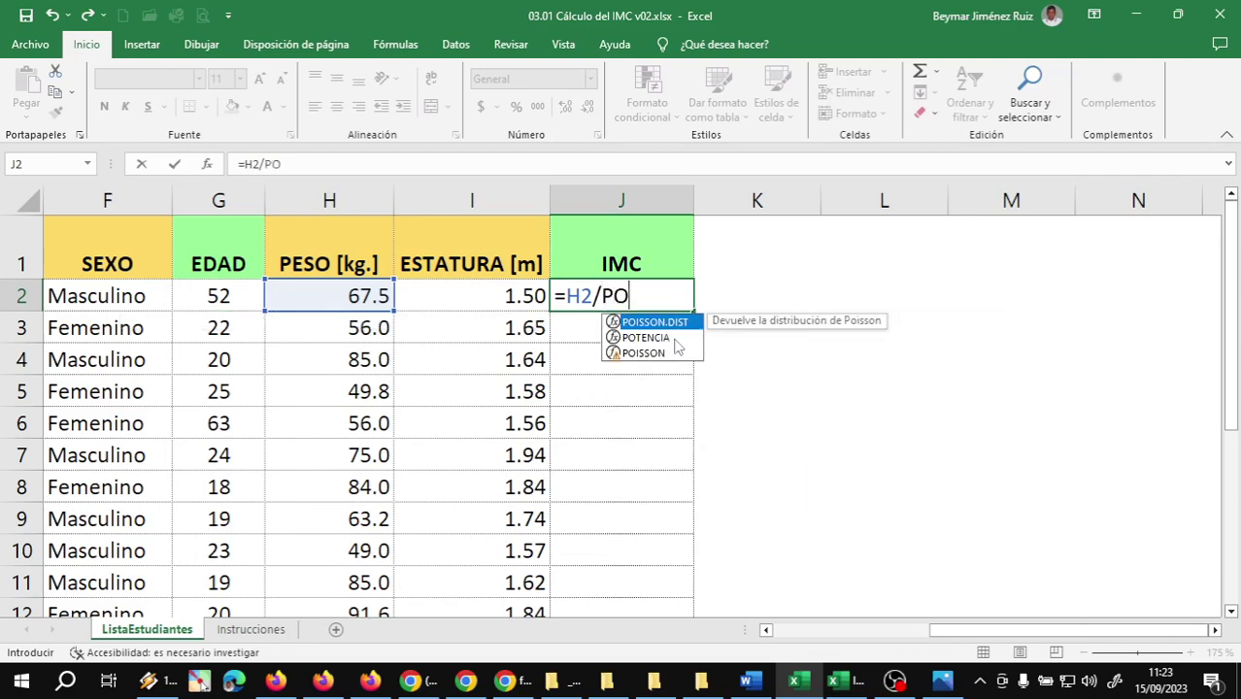
pyautogui.write('TENCIA')
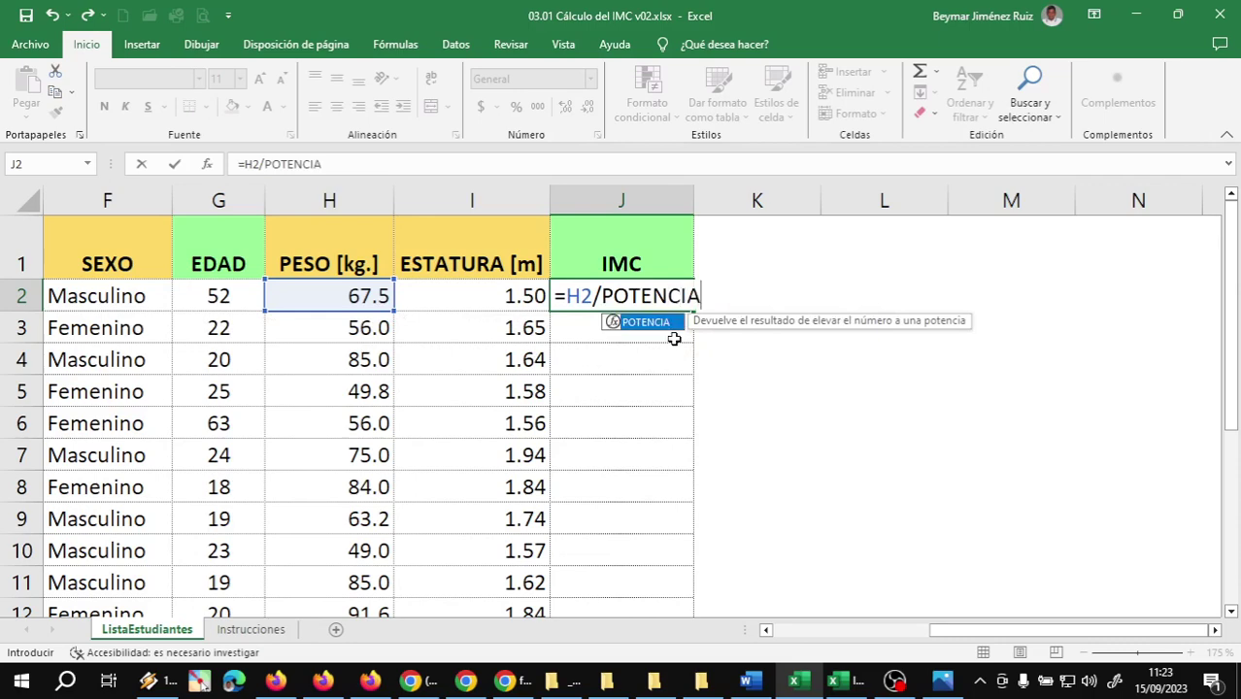
pyautogui.write('(')
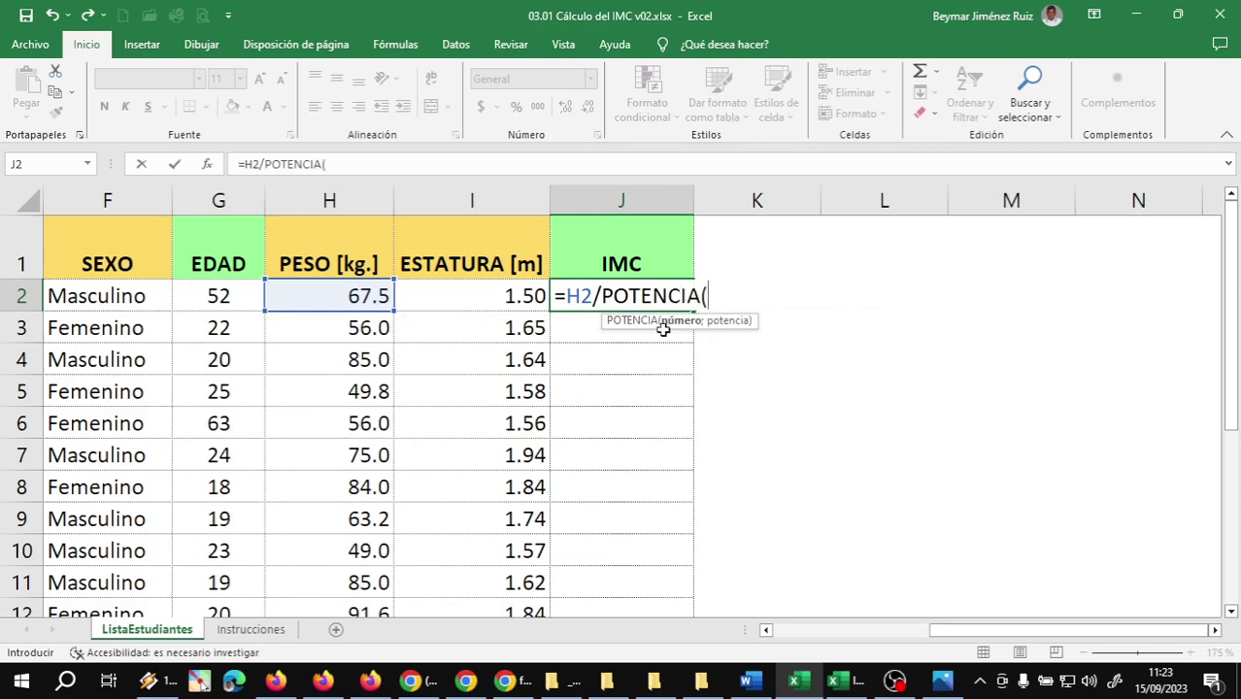
pyautogui.click(506, 296)
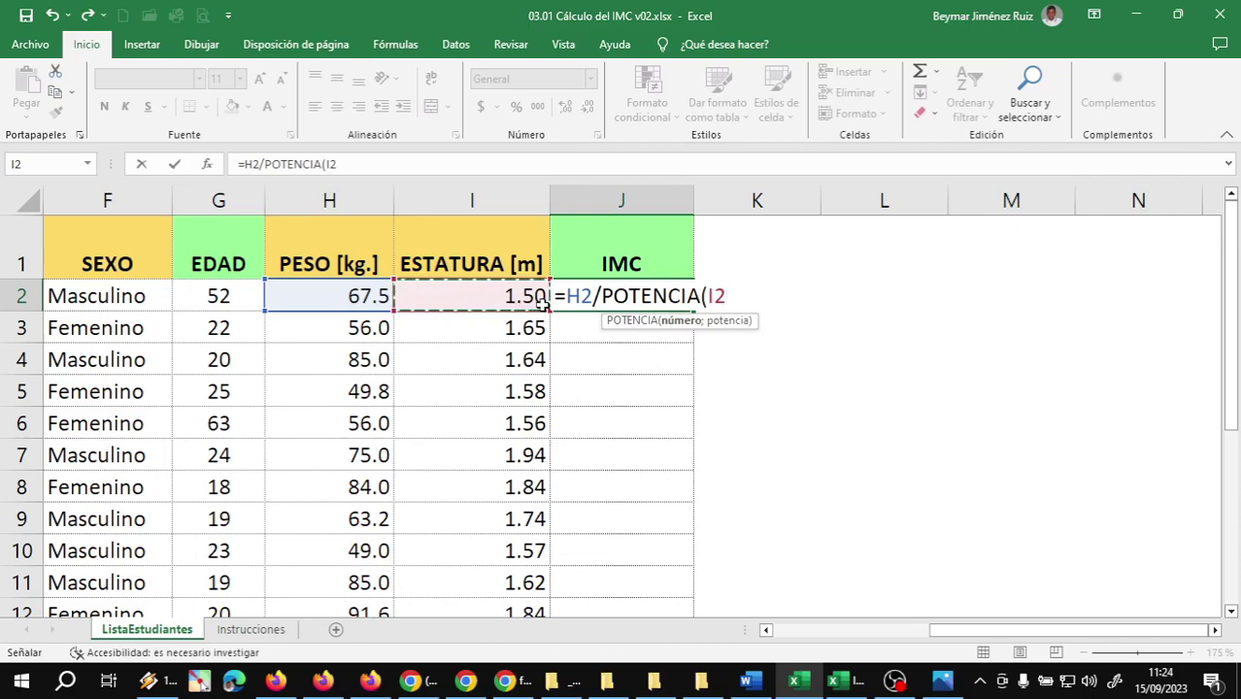
pyautogui.write(';2')
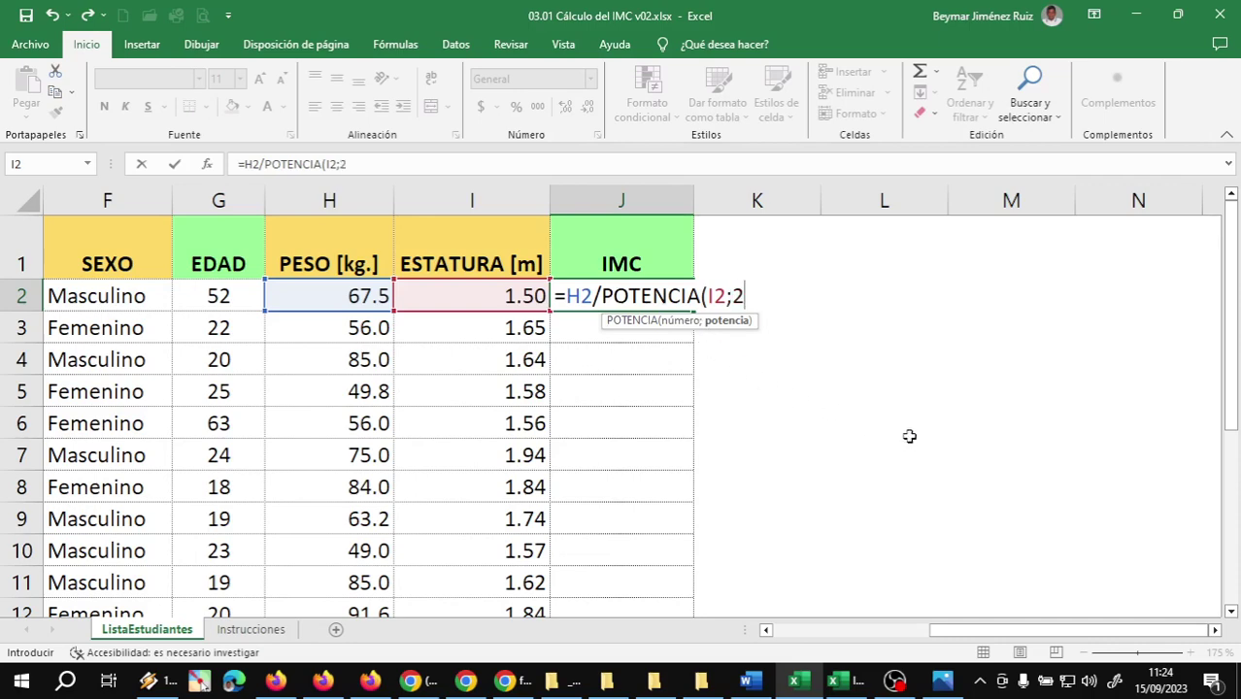
pyautogui.write(')')
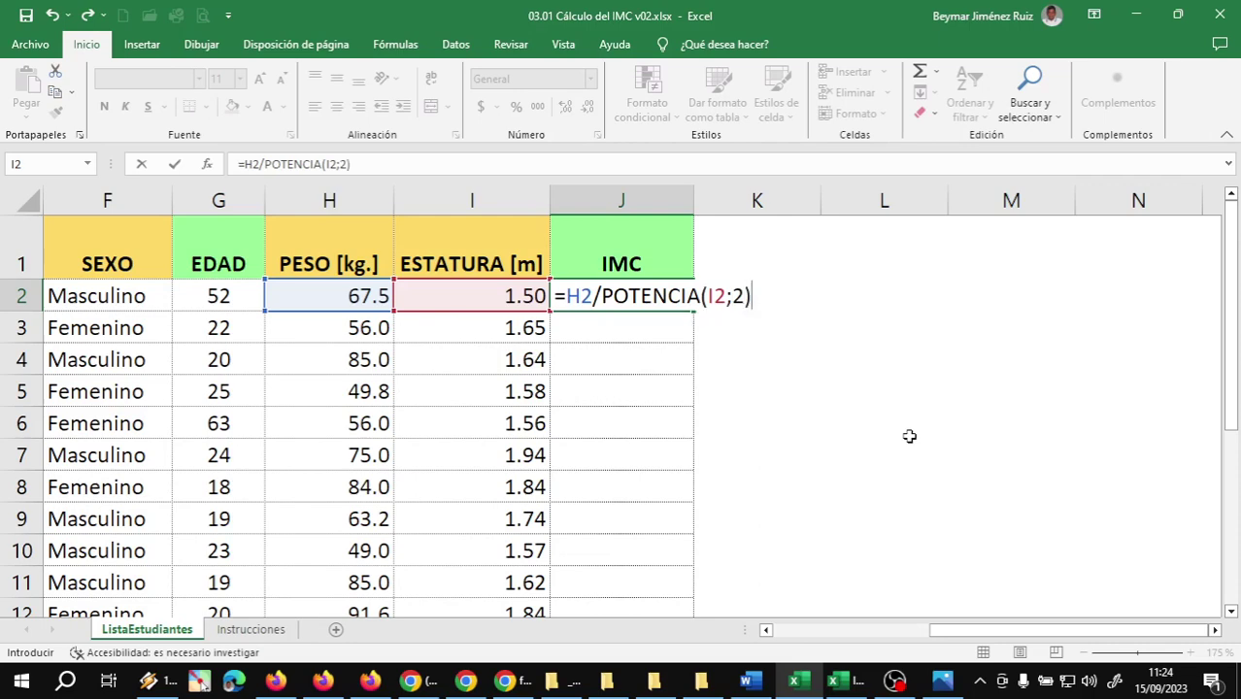
pyautogui.press('Return')
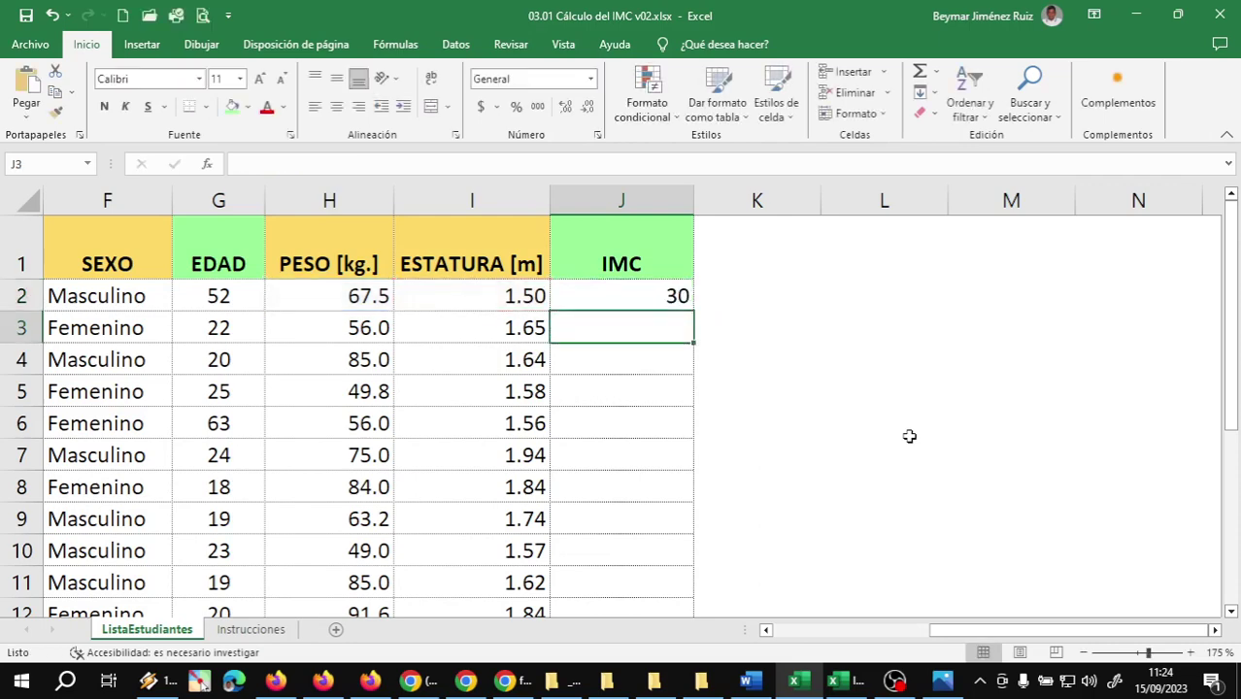
pyautogui.click(658, 297)
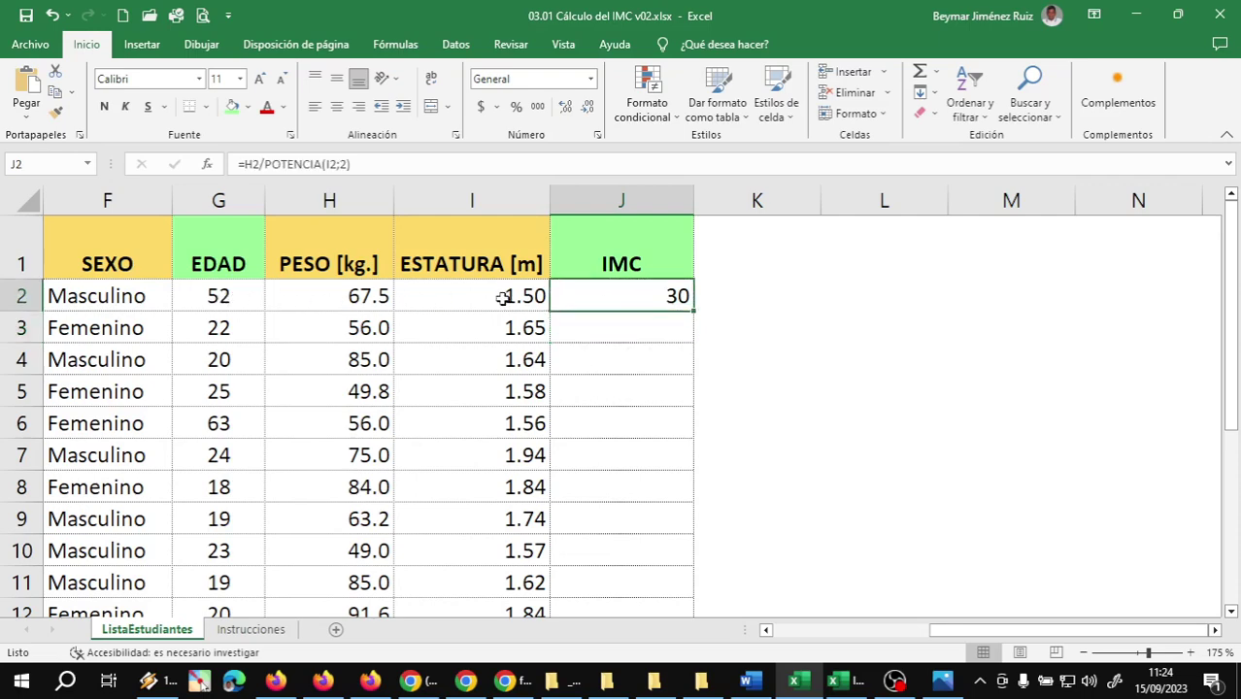
# Calculate the second student's IMC in J3 from weight and height, giving 20.56932966
pyautogui.click(632, 336)
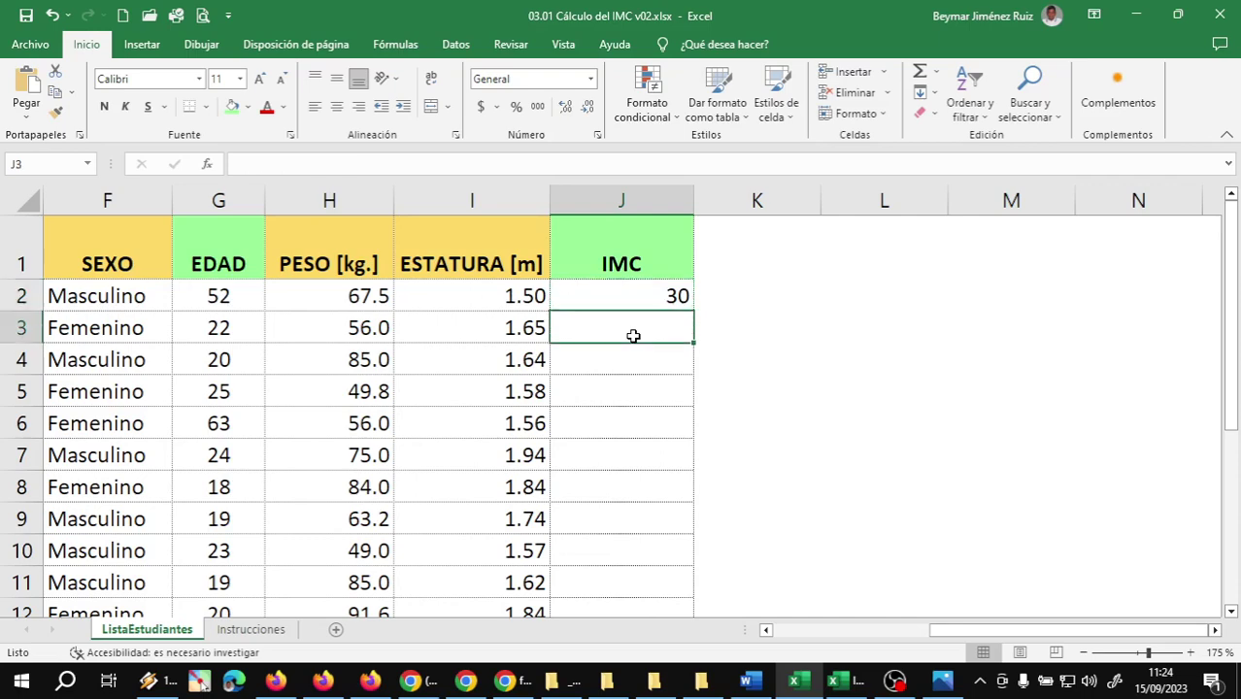
pyautogui.write('=')
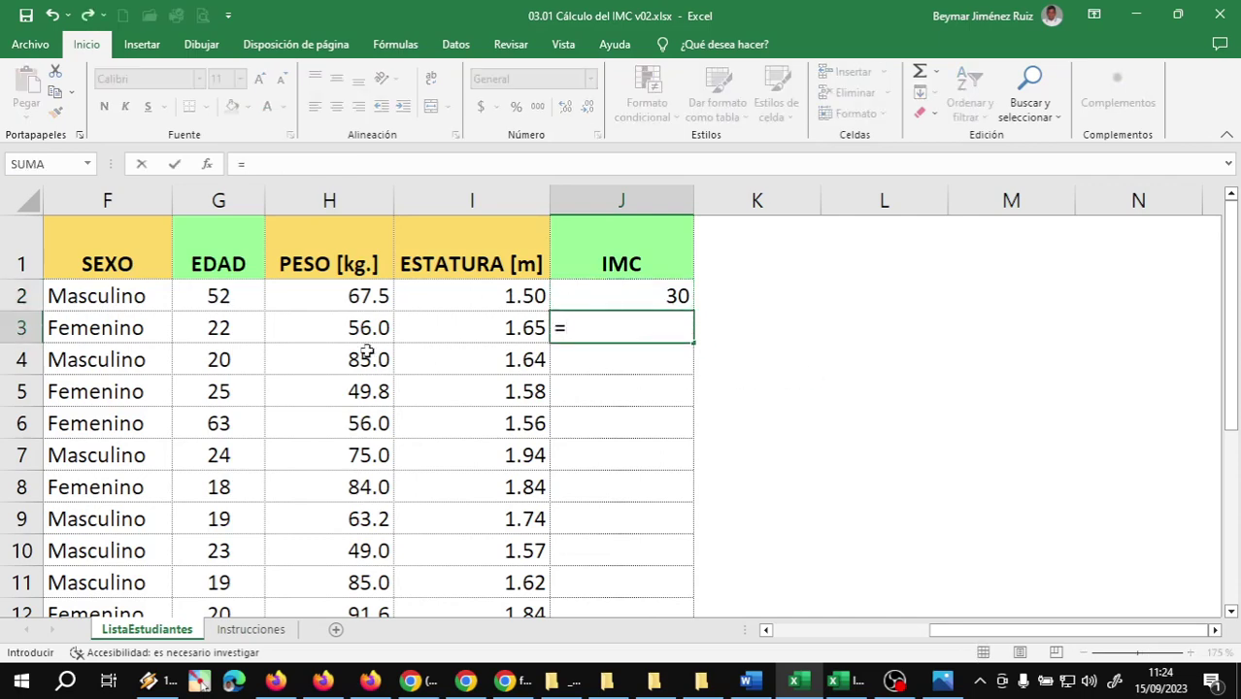
pyautogui.click(341, 328)
pyautogui.write('/')
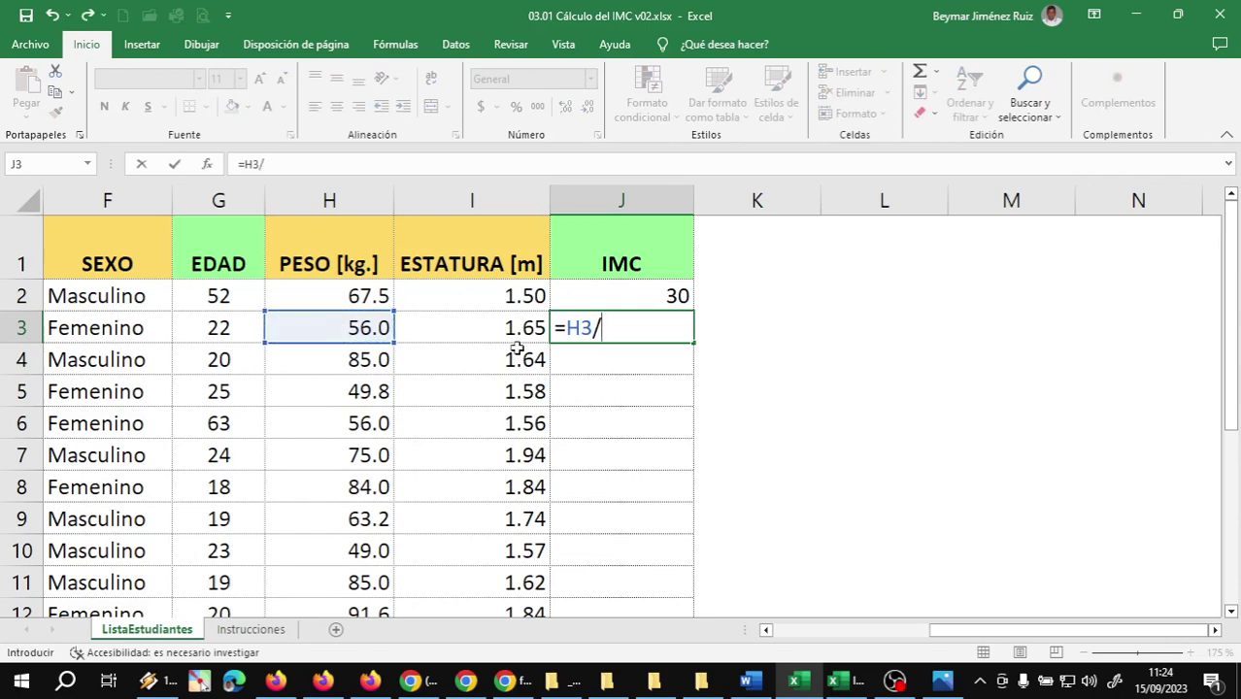
pyautogui.write('PT')
pyautogui.write('OTENCIA(')
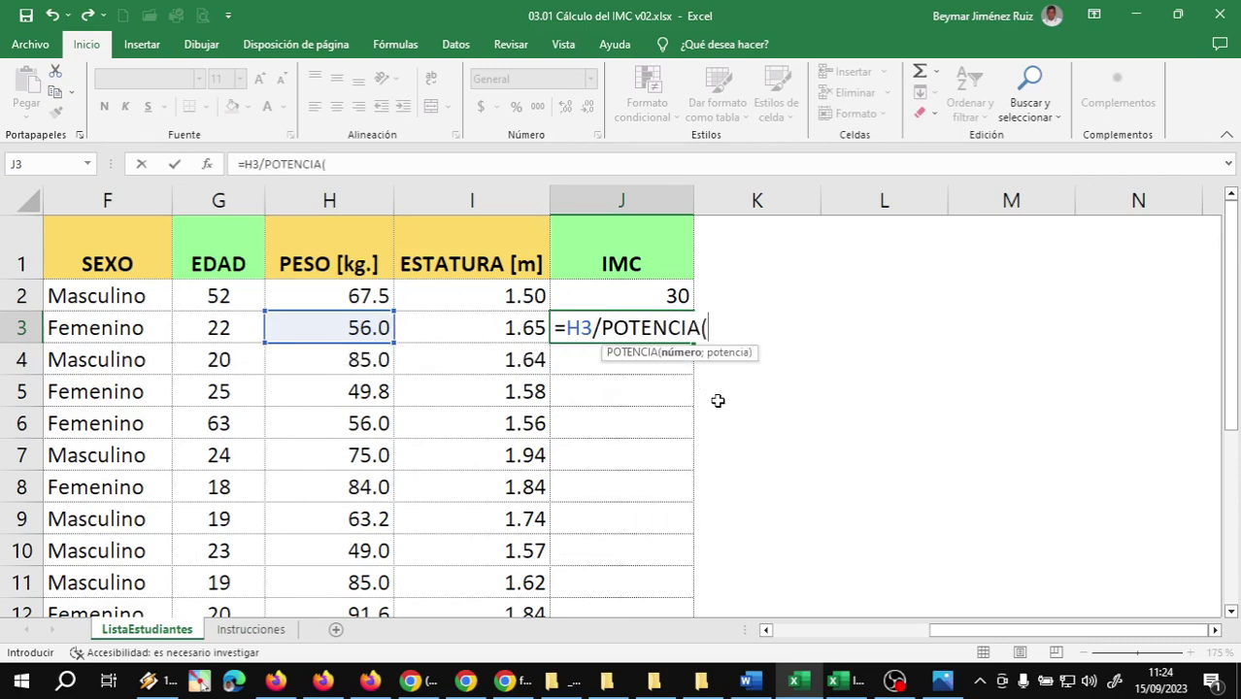
pyautogui.click(520, 327)
pyautogui.write(';2')
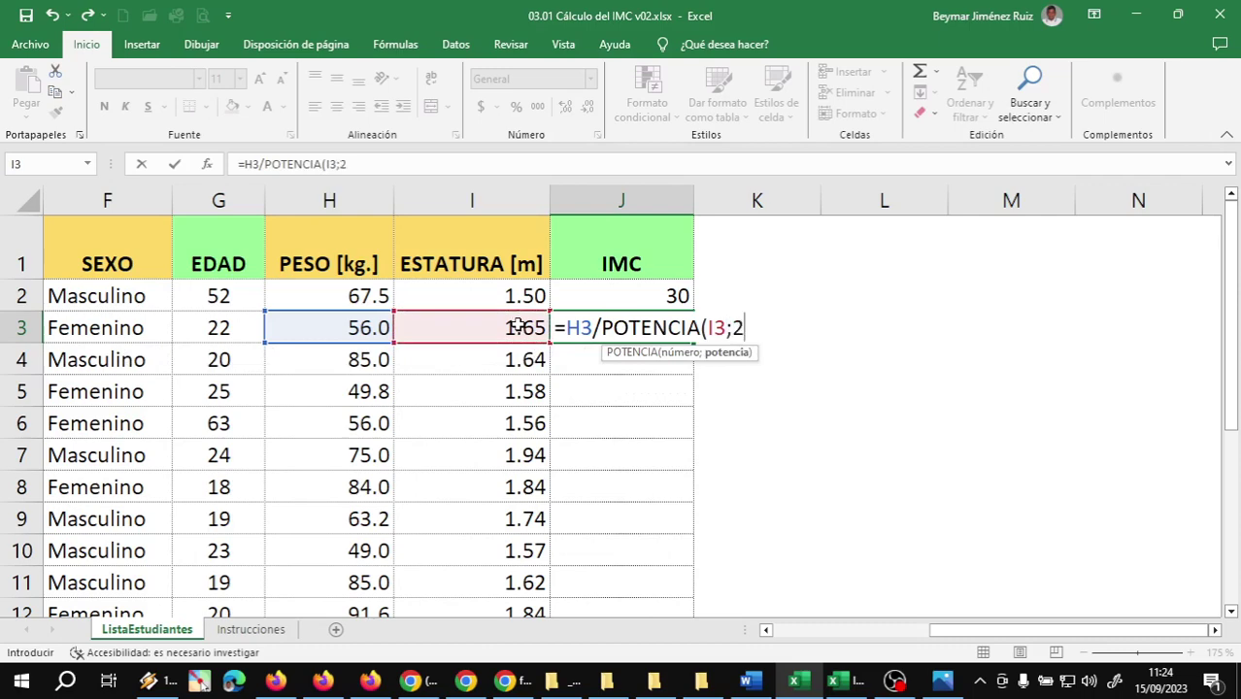
pyautogui.write(')')
pyautogui.press('Return')
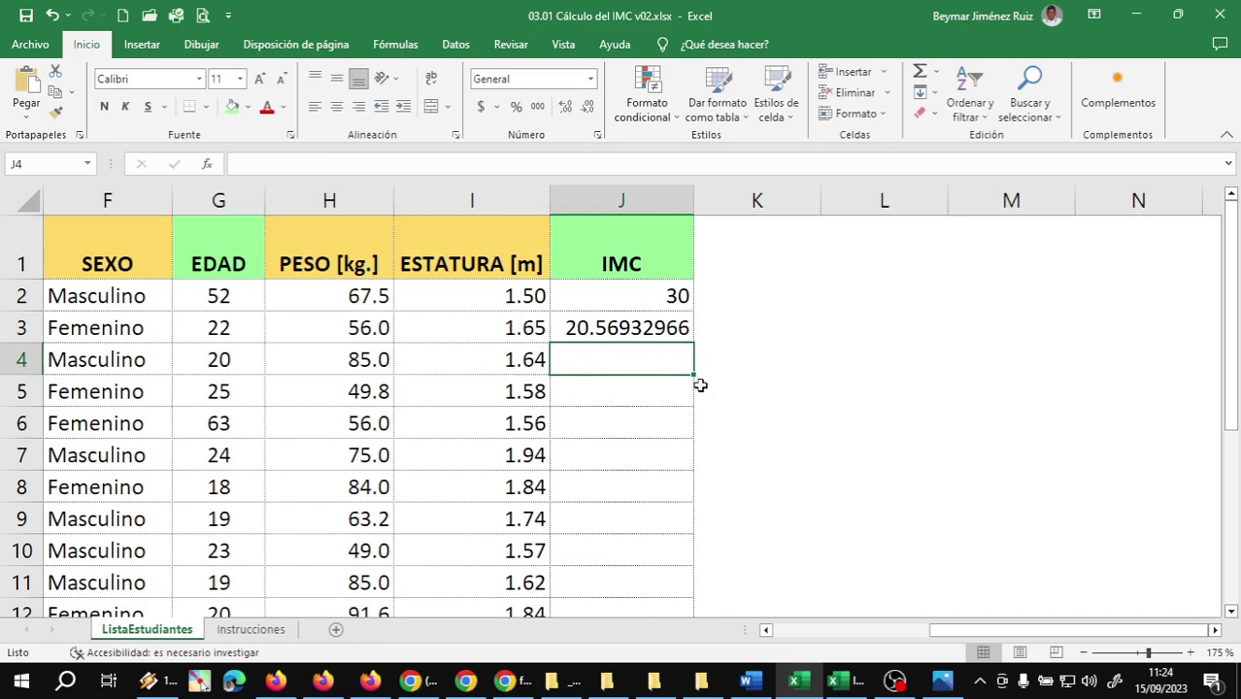
# Enter =H4/POTENCIA(I4;2) in J4 for the third student, giving 31.60321237
pyautogui.write('=')
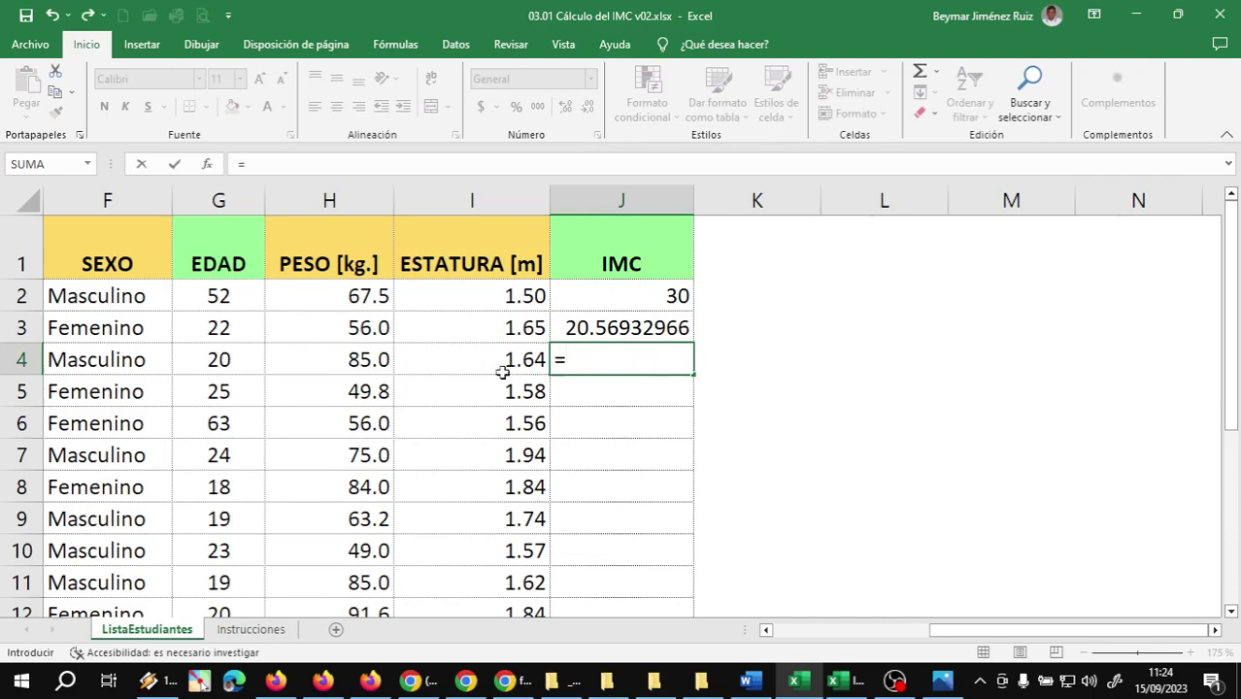
pyautogui.click(342, 356)
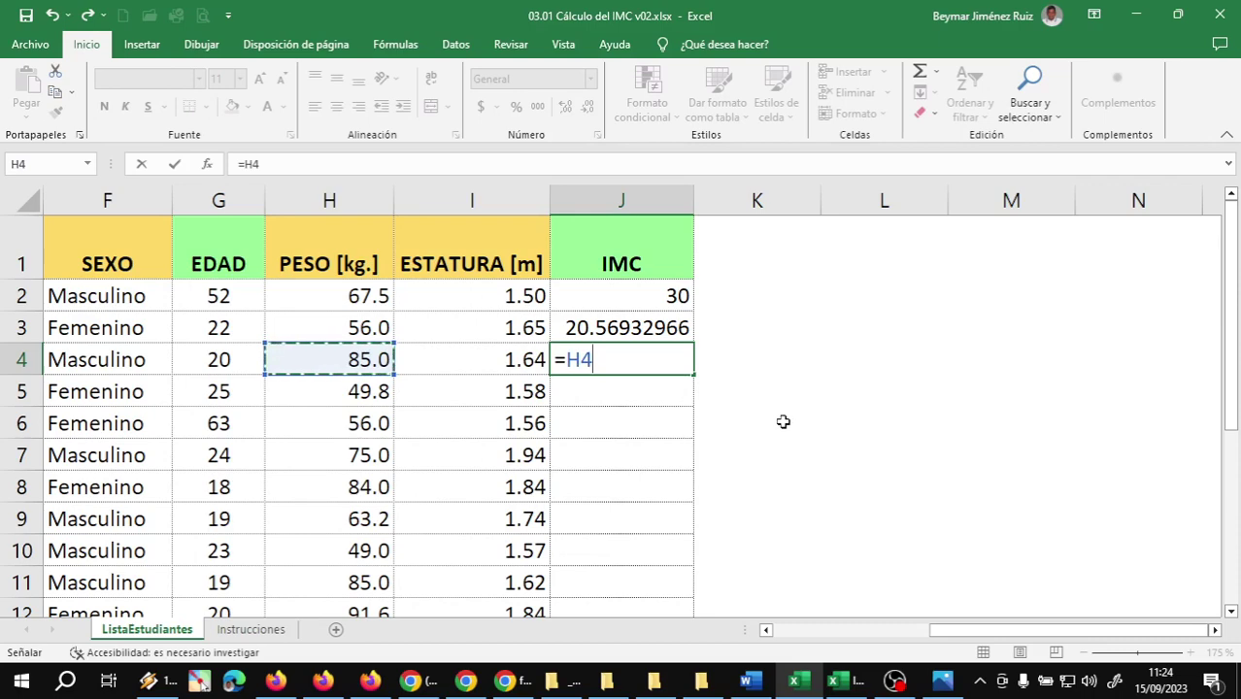
pyautogui.write('/POTENC')
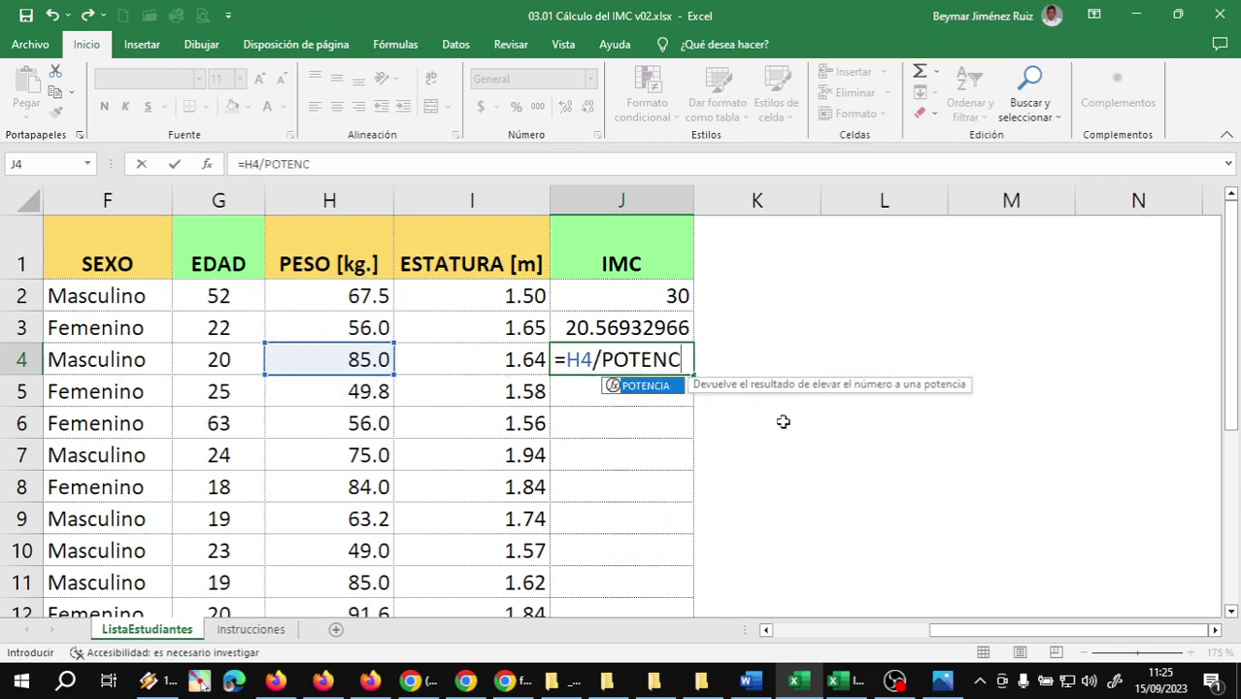
pyautogui.write('IA(')
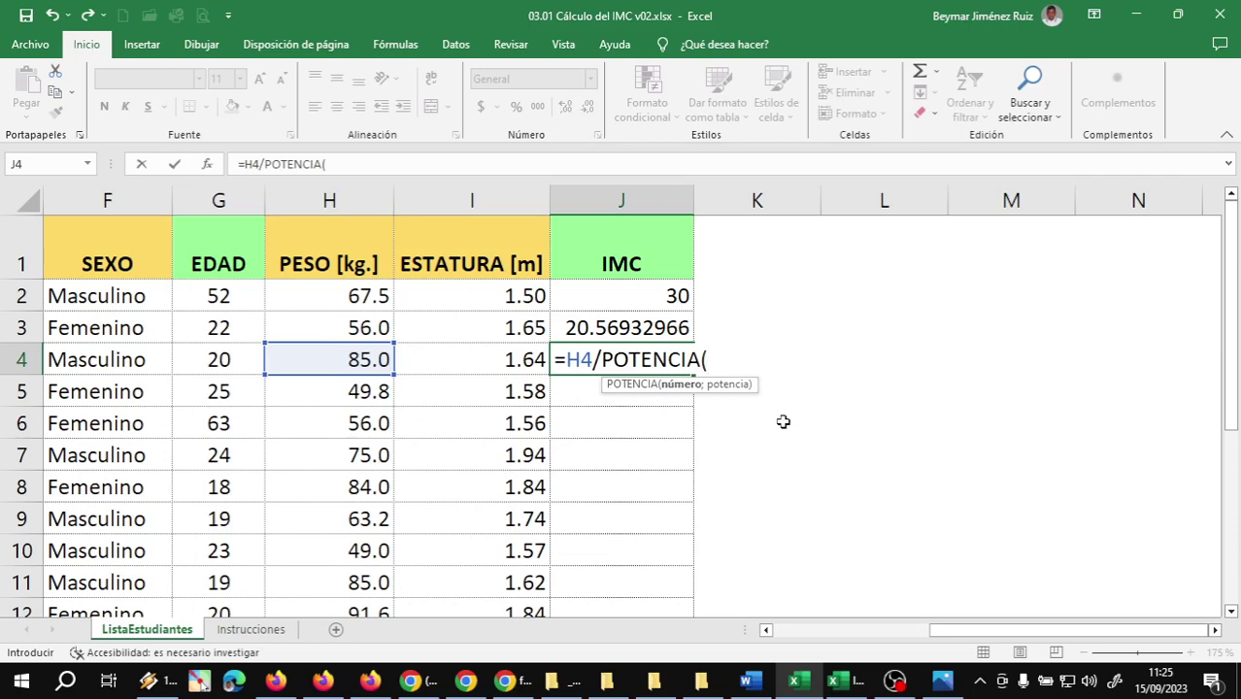
pyautogui.press('Left')
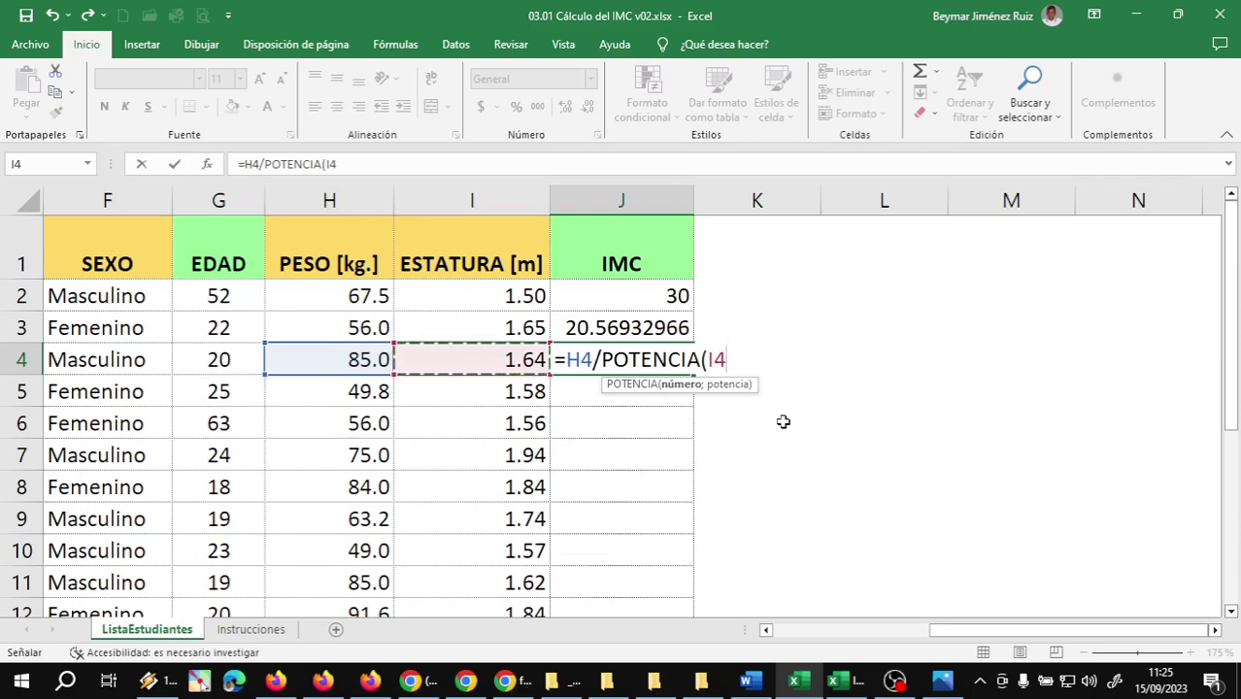
pyautogui.write(';2')
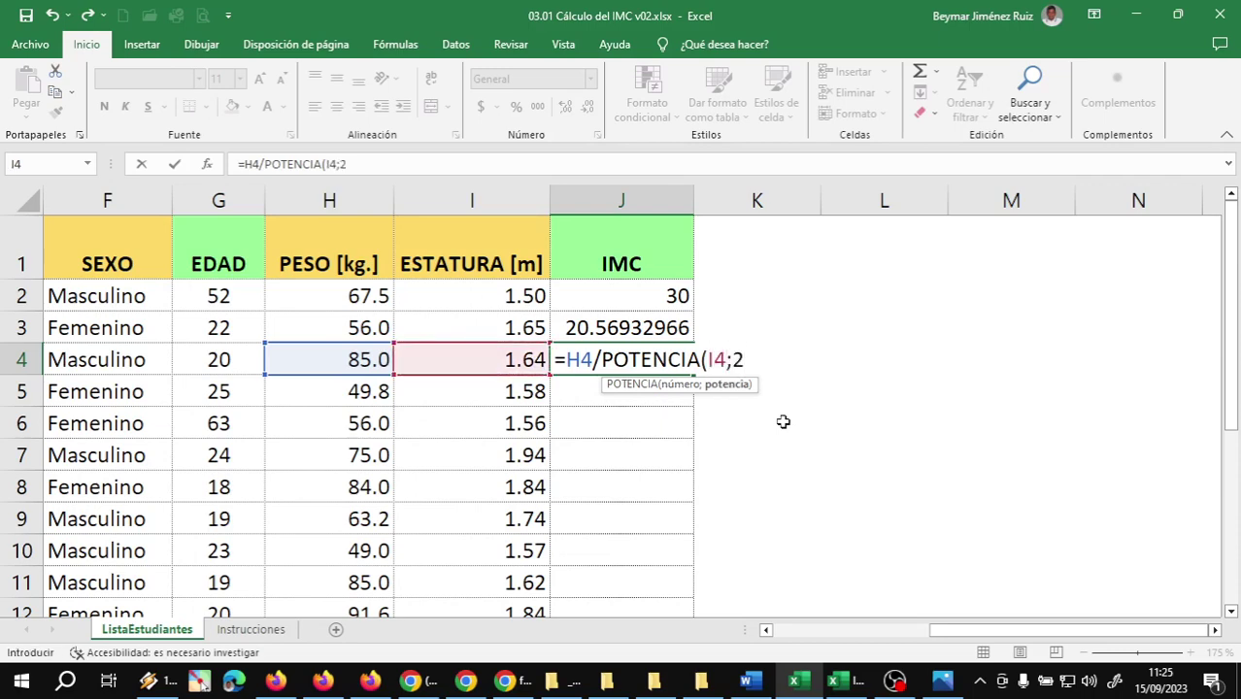
pyautogui.write(')')
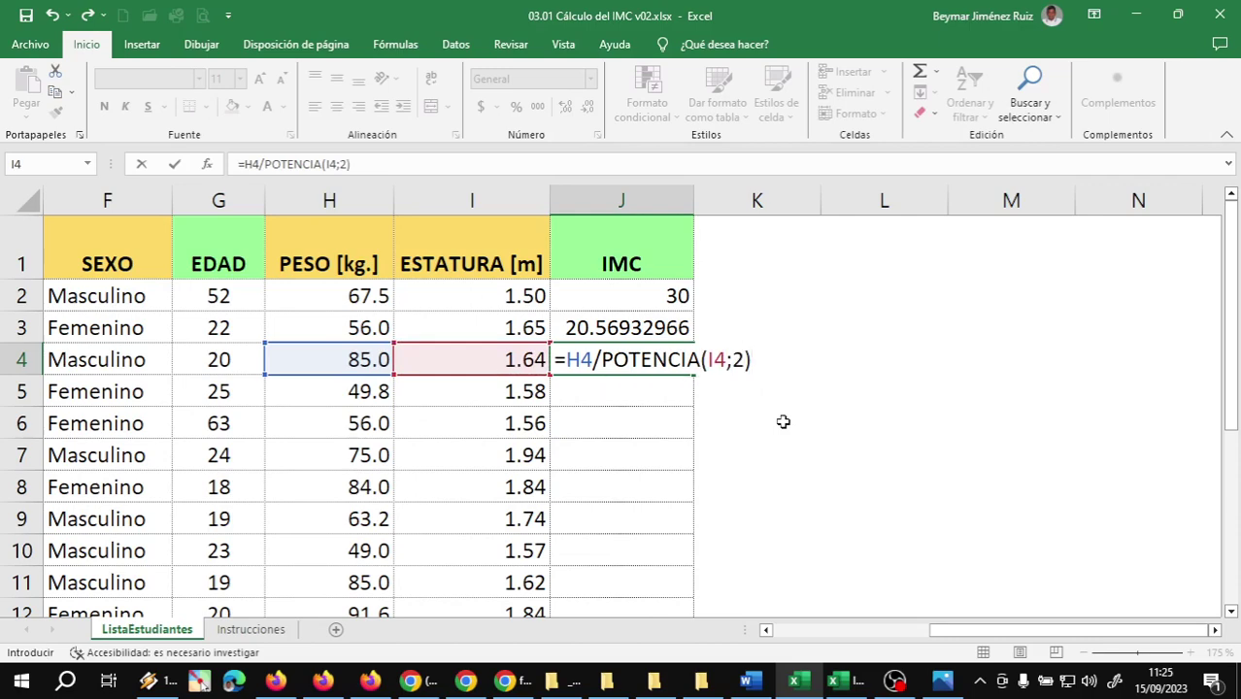
pyautogui.press('Return')
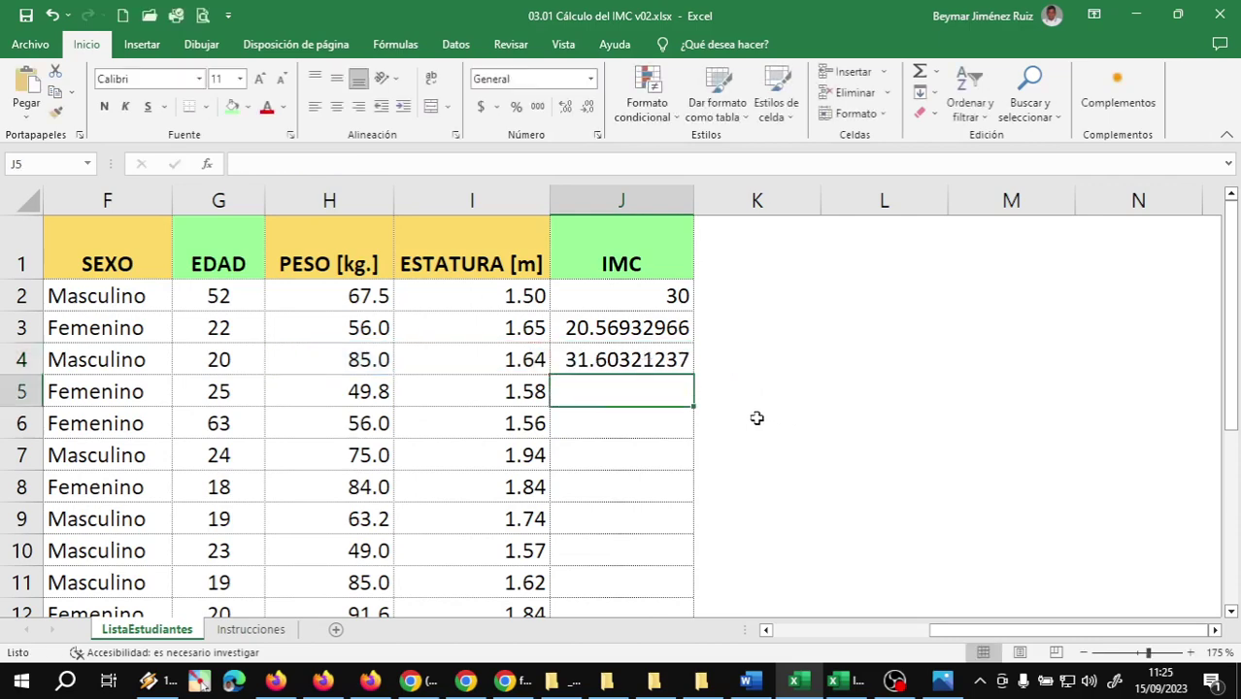
pyautogui.click(682, 361)
# Fill the IMC formula from J4 down to J16, then select J2:J16
pyautogui.keyDown('ctrl'); pyautogui.scroll(-1, 681, 370); pyautogui.keyUp('ctrl')
pyautogui.keyDown('ctrl'); pyautogui.scroll(-1, 682, 370); pyautogui.keyUp('ctrl')
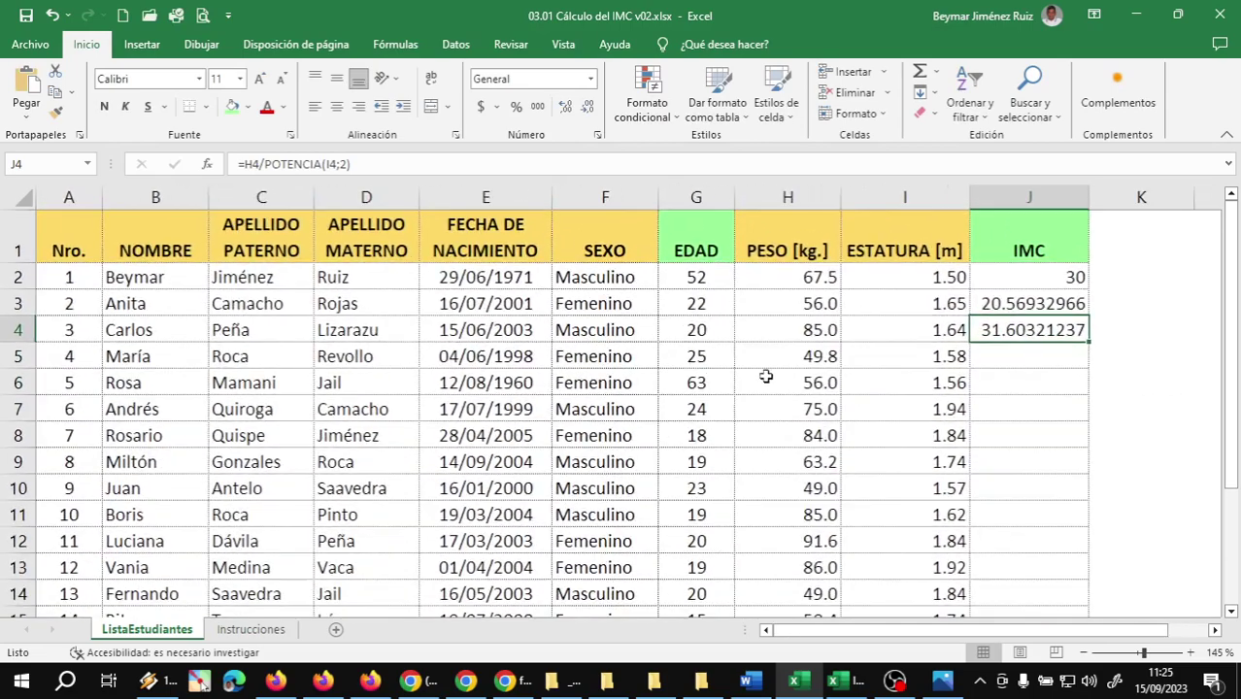
pyautogui.keyDown('ctrl'); pyautogui.scroll(-1, 788, 381); pyautogui.keyUp('ctrl')
pyautogui.keyDown('ctrl'); pyautogui.scroll(-1, 885, 391); pyautogui.keyUp('ctrl')
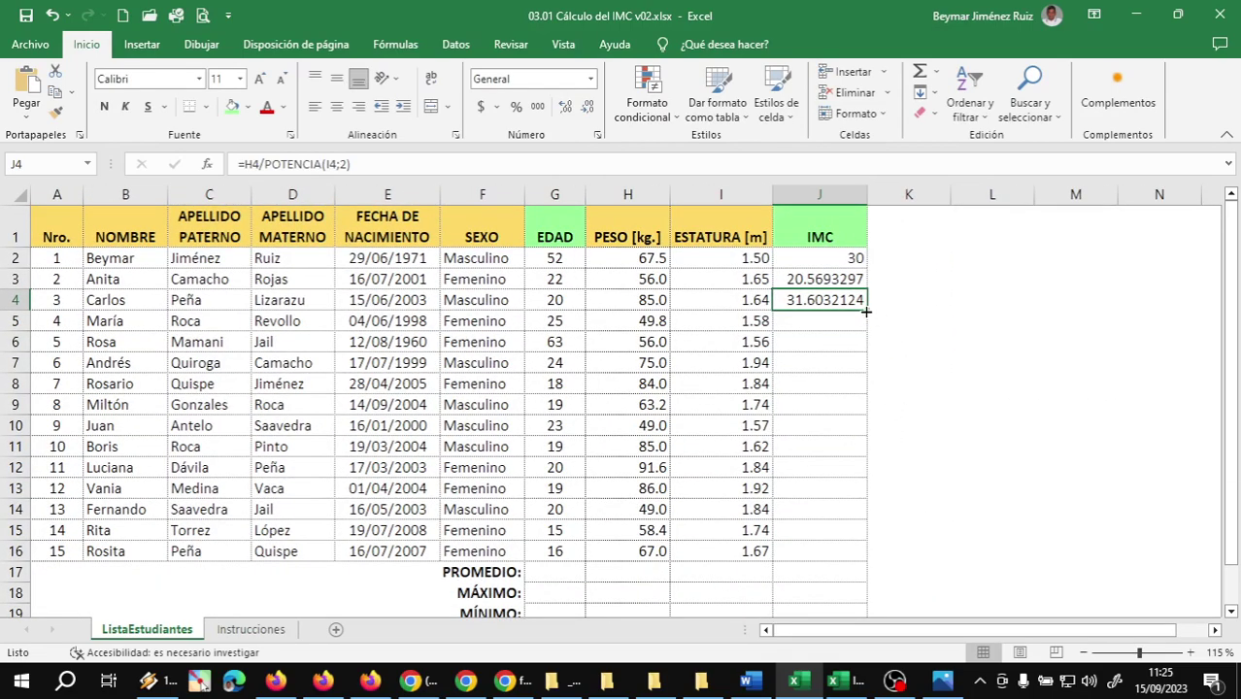
pyautogui.moveTo(865, 311); pyautogui.dragTo(877, 558)
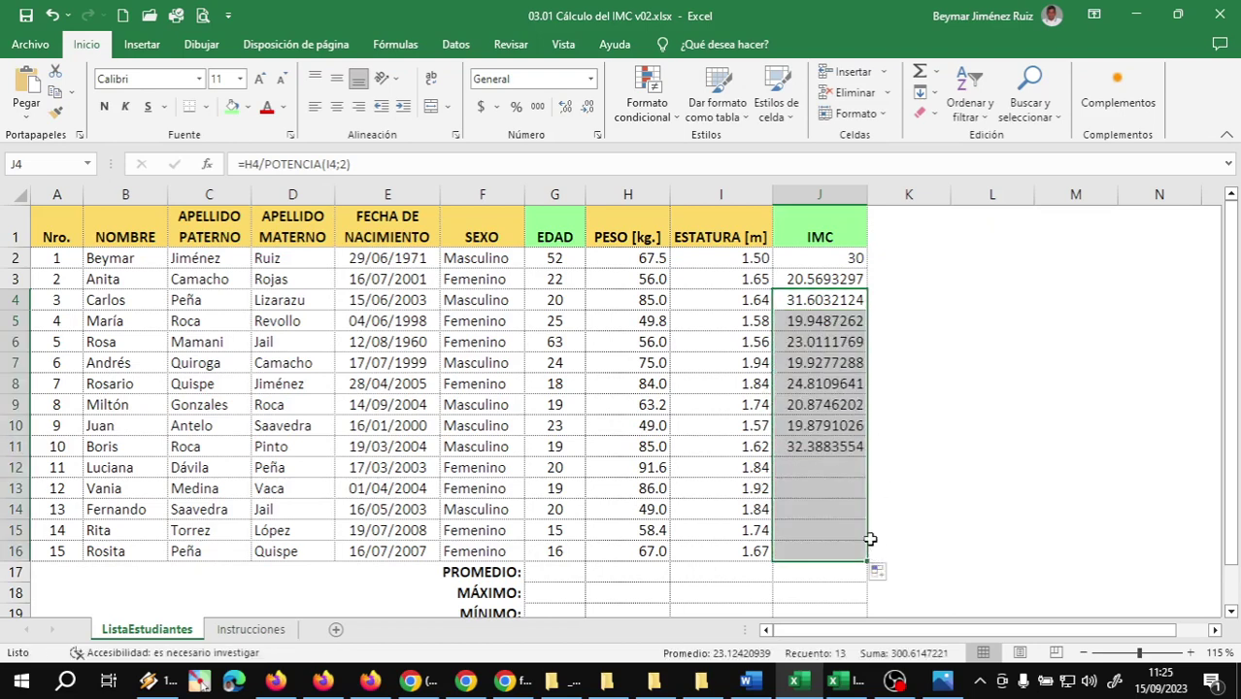
pyautogui.click(838, 262)
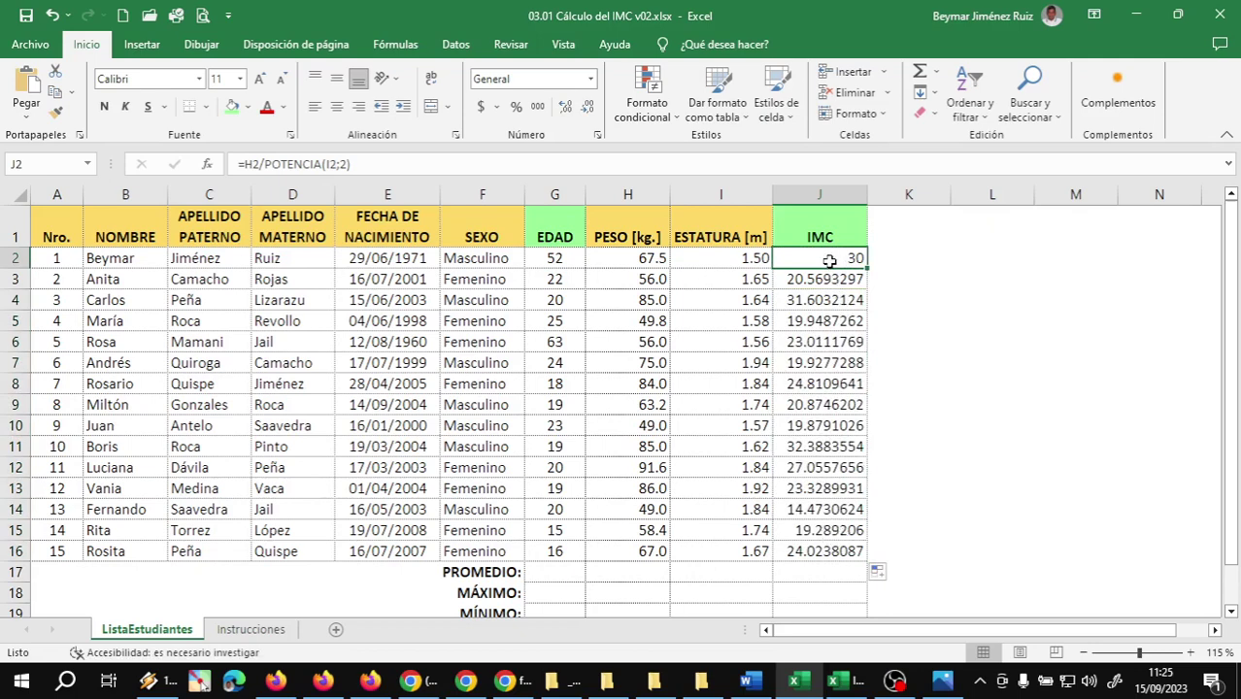
pyautogui.moveTo(832, 259); pyautogui.dragTo(808, 550)
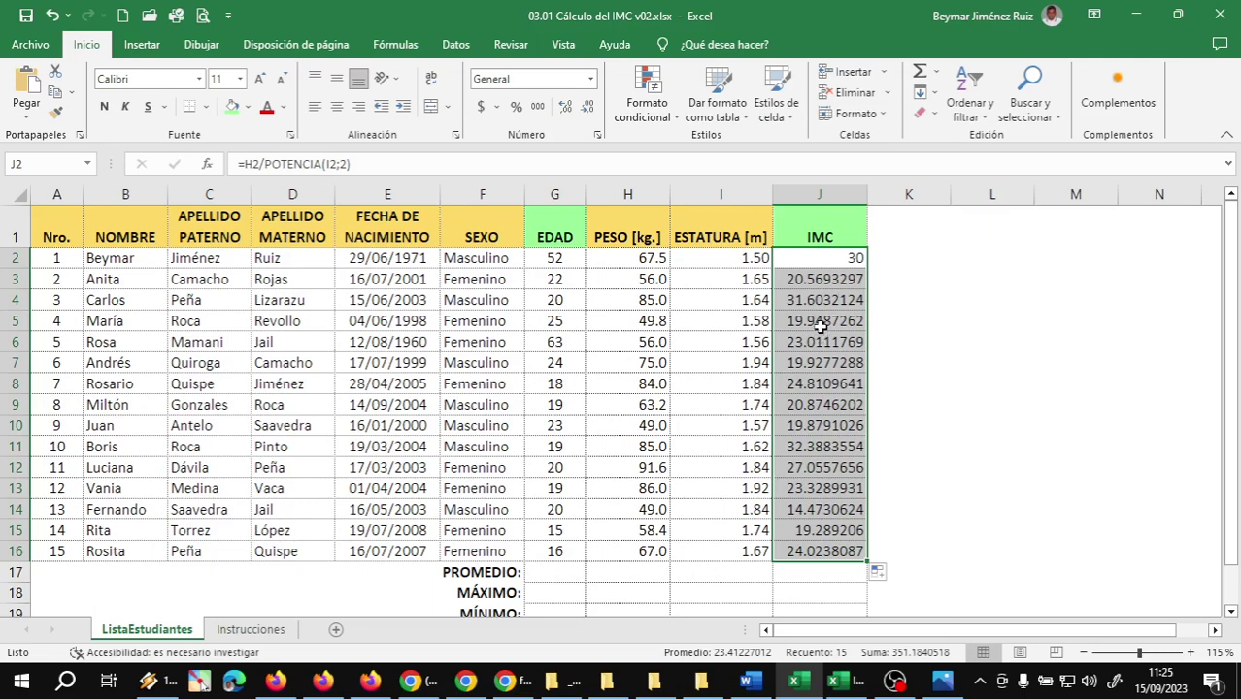
# Format J2:J16 as Número with 2 decimal places, showing values like 30.00 and 24.02
pyautogui.rightClick(821, 327)
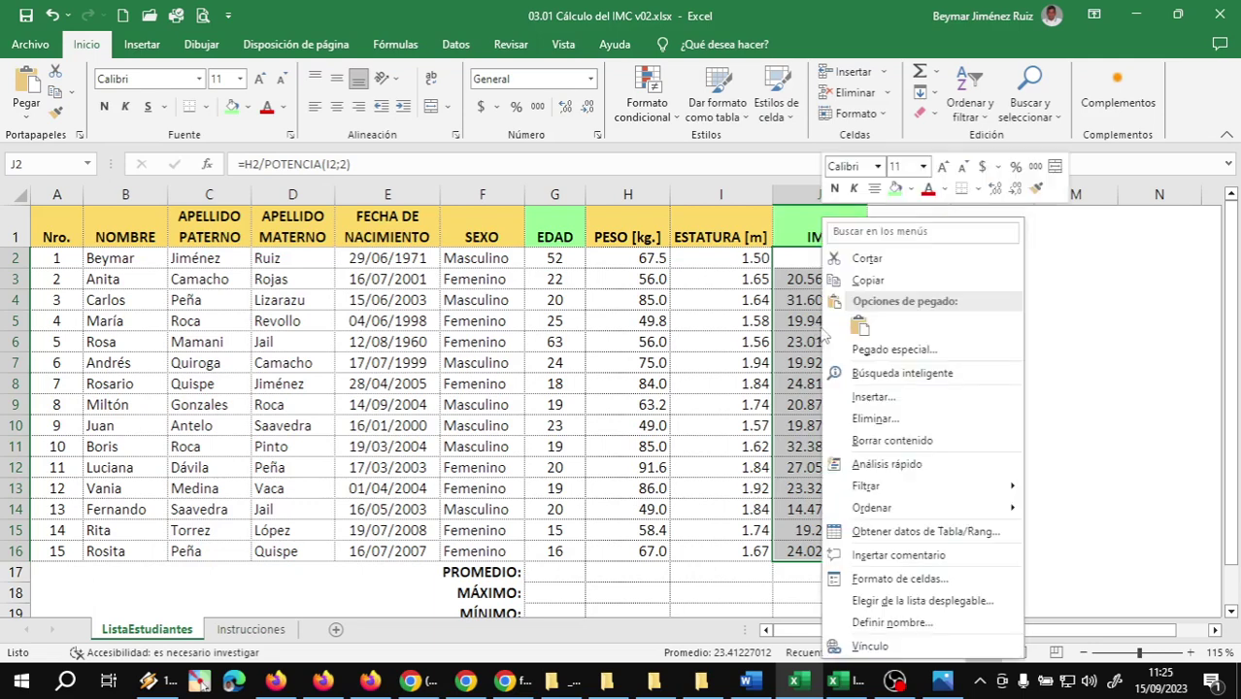
pyautogui.click(873, 582)
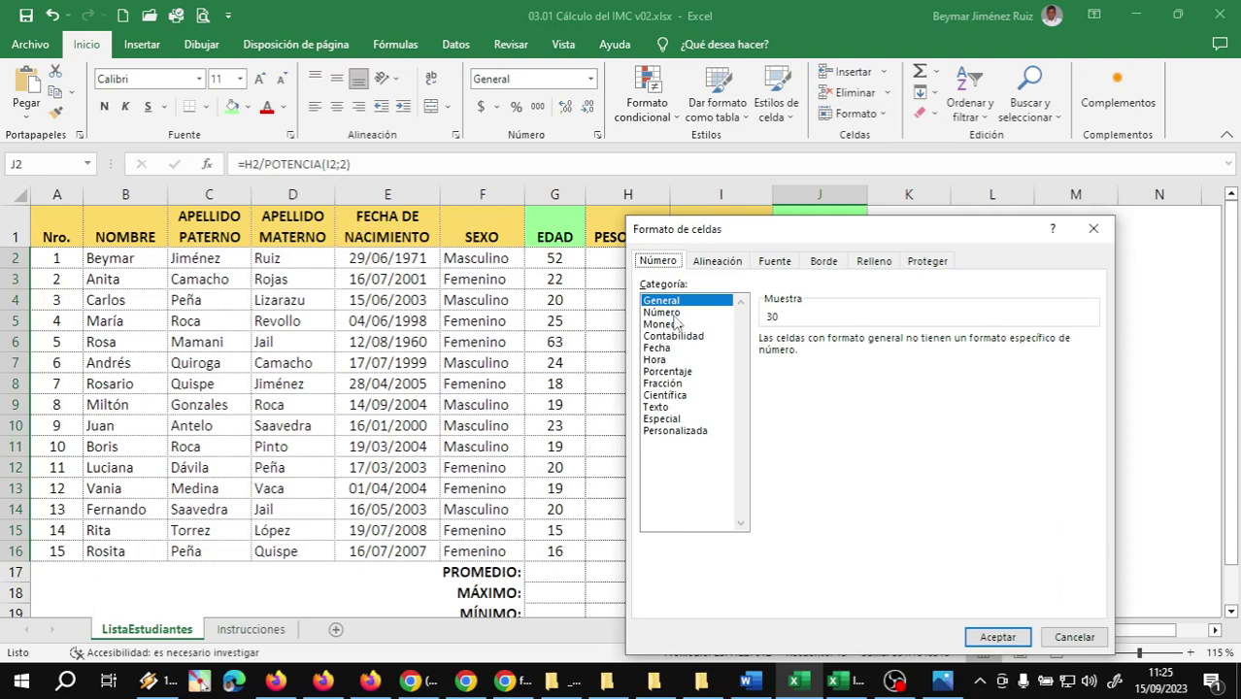
pyautogui.click(672, 312)
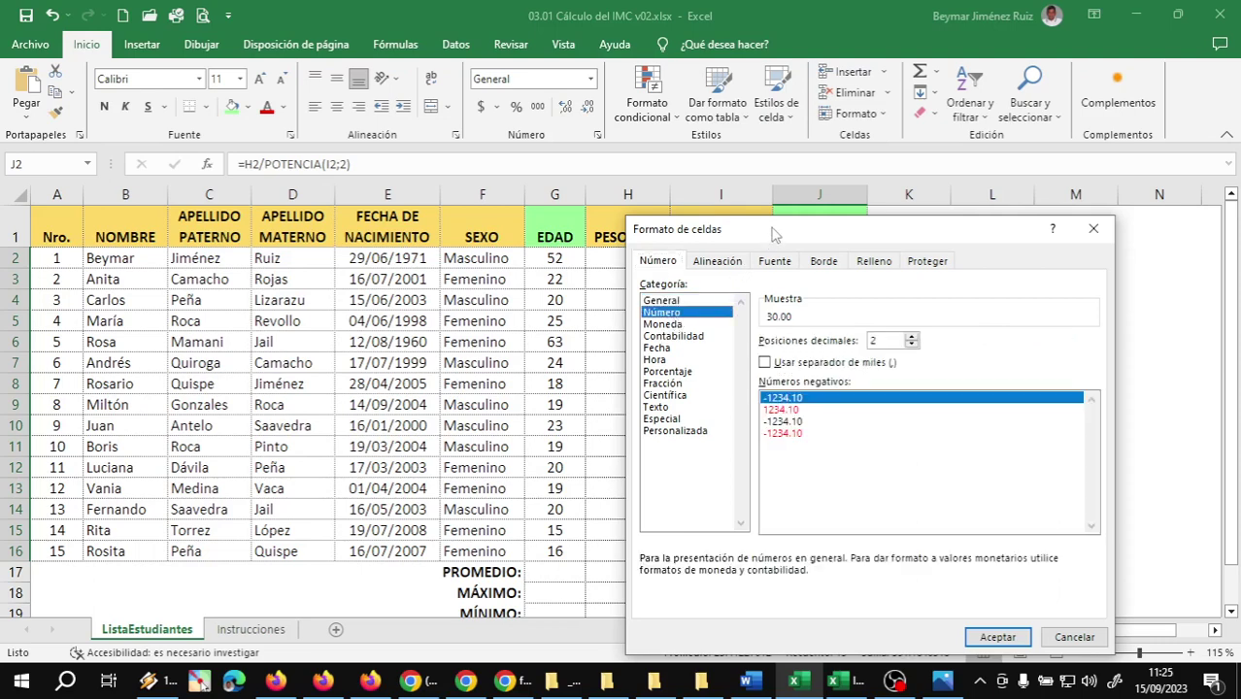
pyautogui.moveTo(775, 234); pyautogui.dragTo(331, 133)
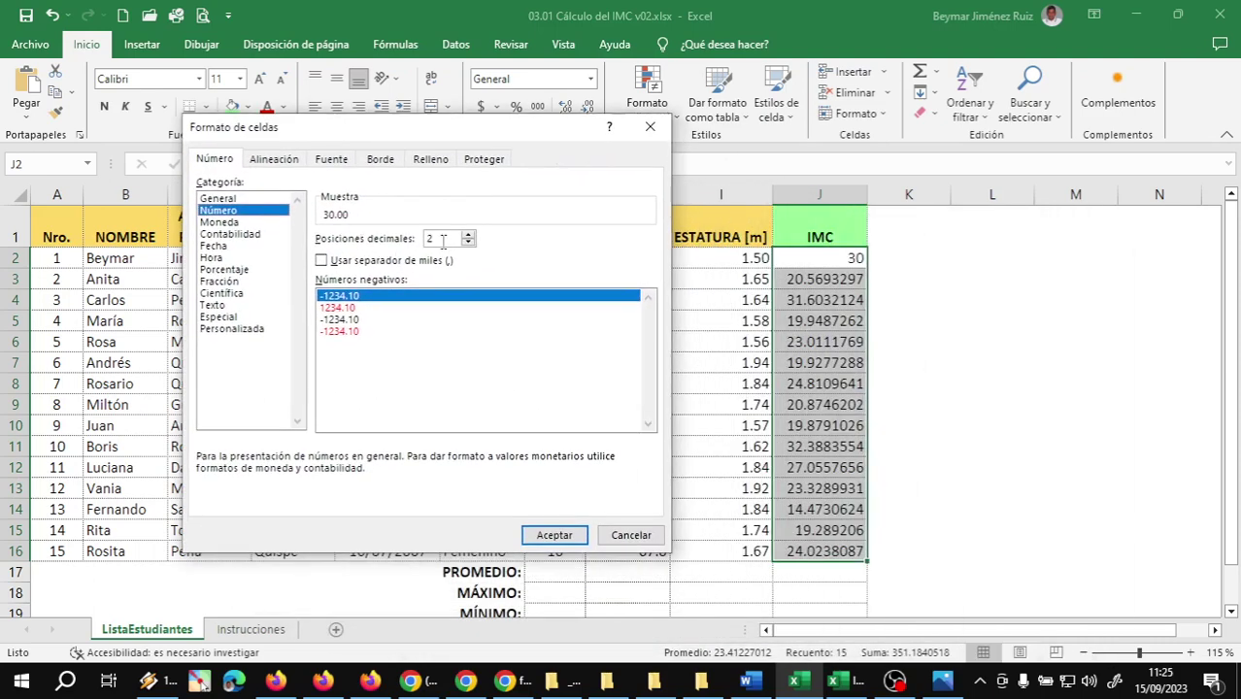
pyautogui.click(449, 238)
pyautogui.click(569, 537)
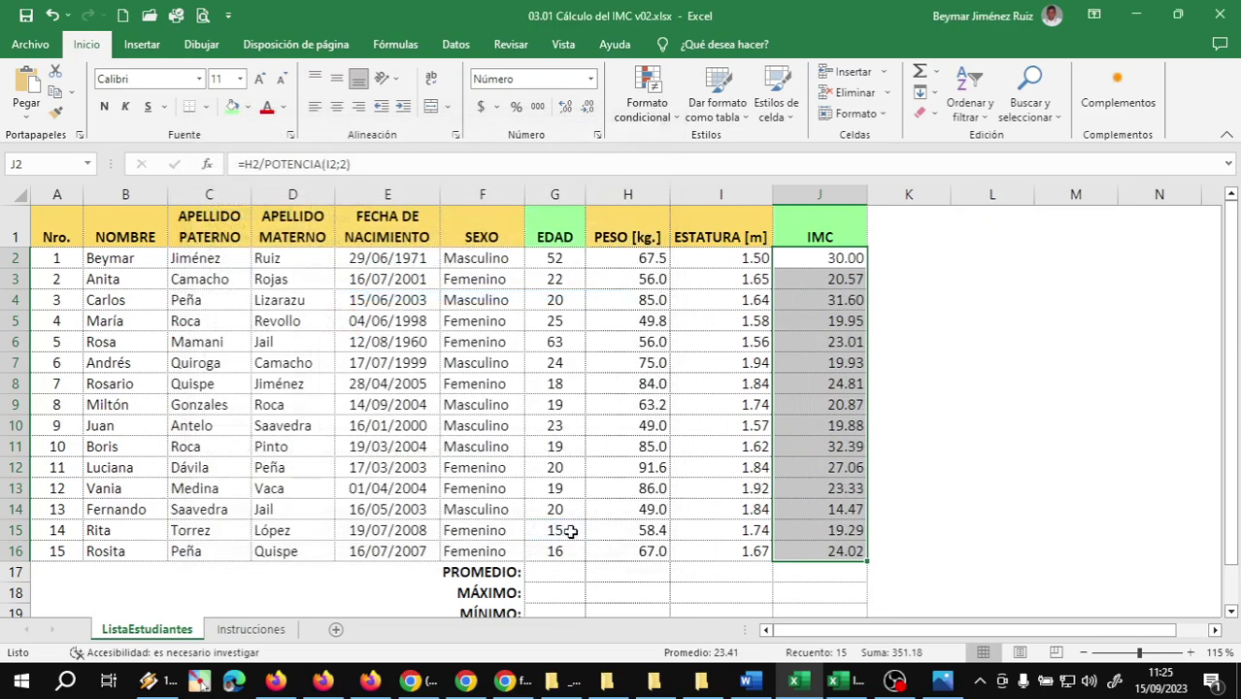
pyautogui.moveTo(844, 257); pyautogui.dragTo(834, 549)
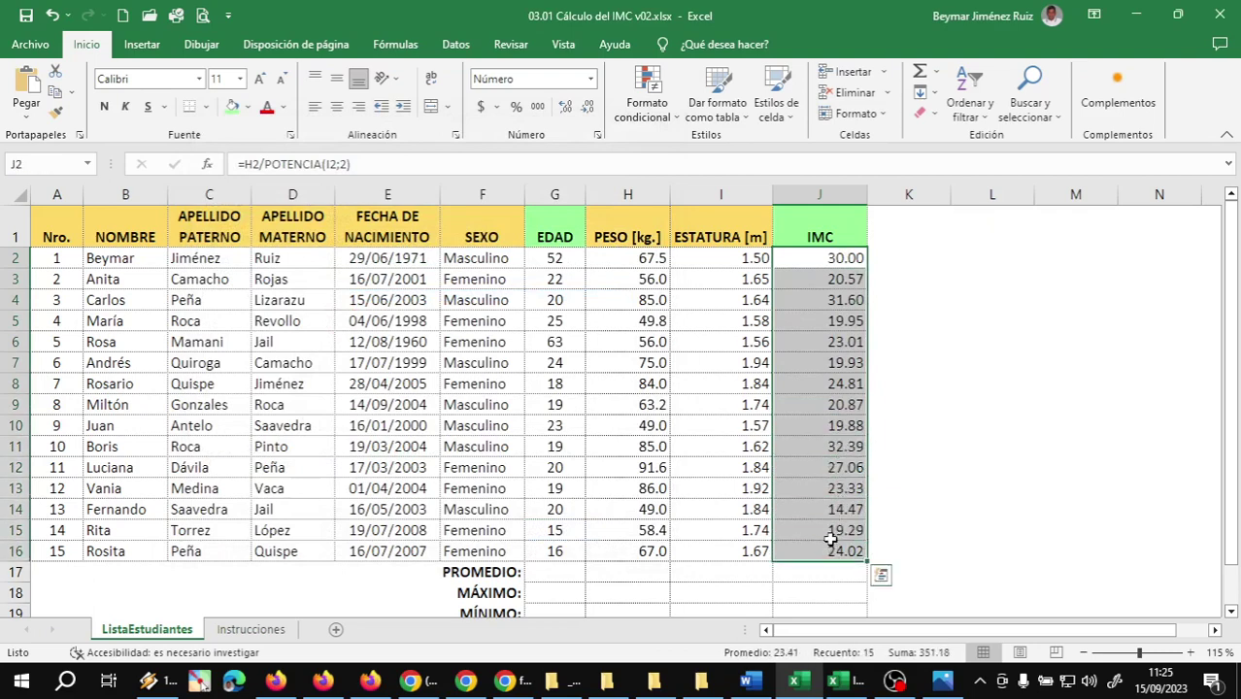
pyautogui.click(839, 528)
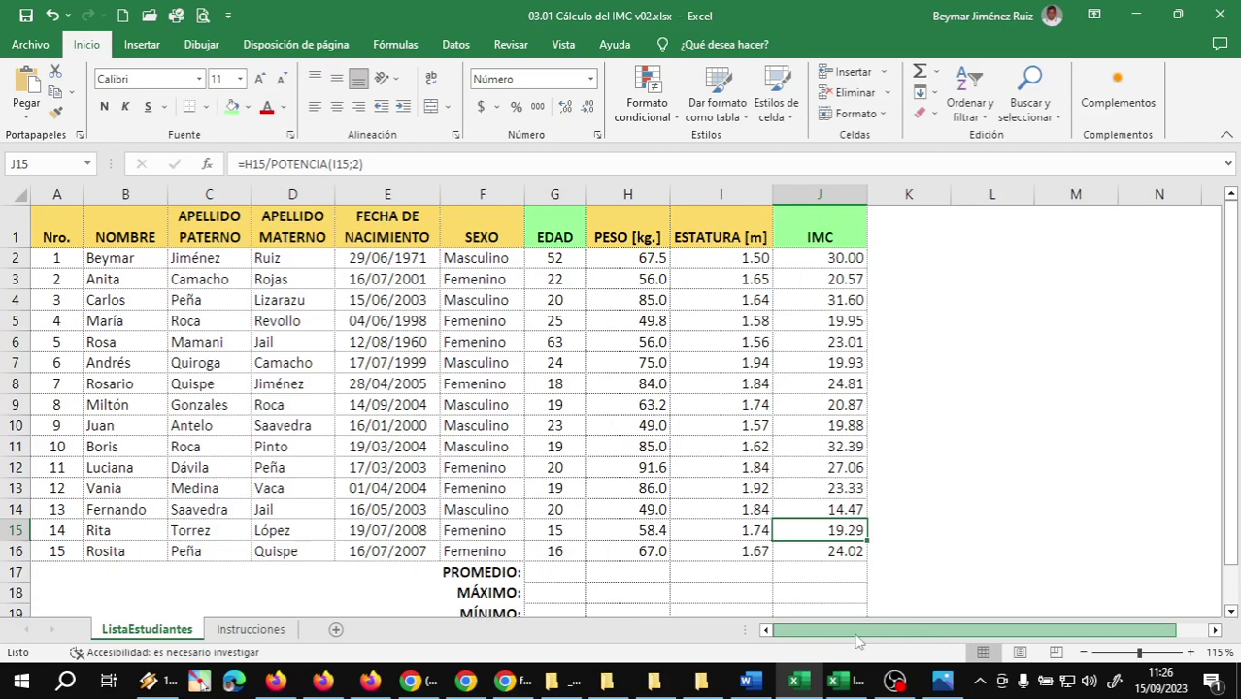
pyautogui.keyDown('ctrl'); pyautogui.scroll(-1, 730, 446); pyautogui.keyUp('ctrl')
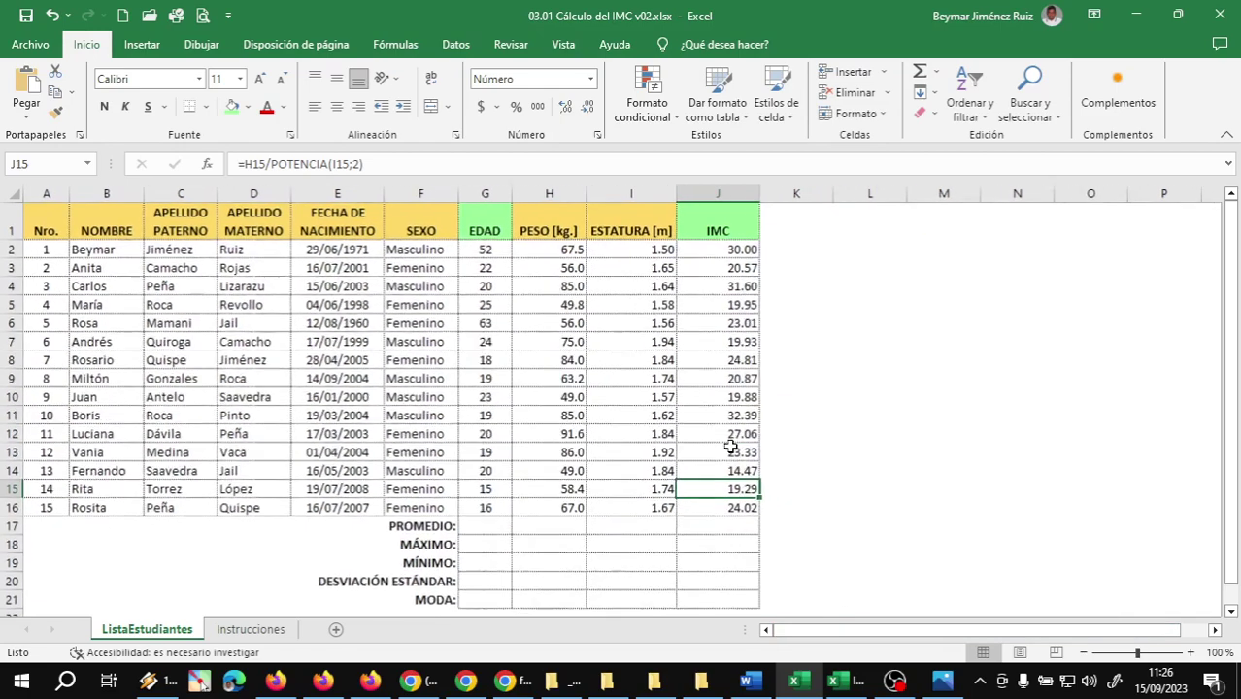
pyautogui.keyDown('ctrl'); pyautogui.scroll(-1, 726, 438); pyautogui.keyUp('ctrl')
# Insert two blank rows above the PROMEDIO row of the statistics block
pyautogui.click(400, 470)
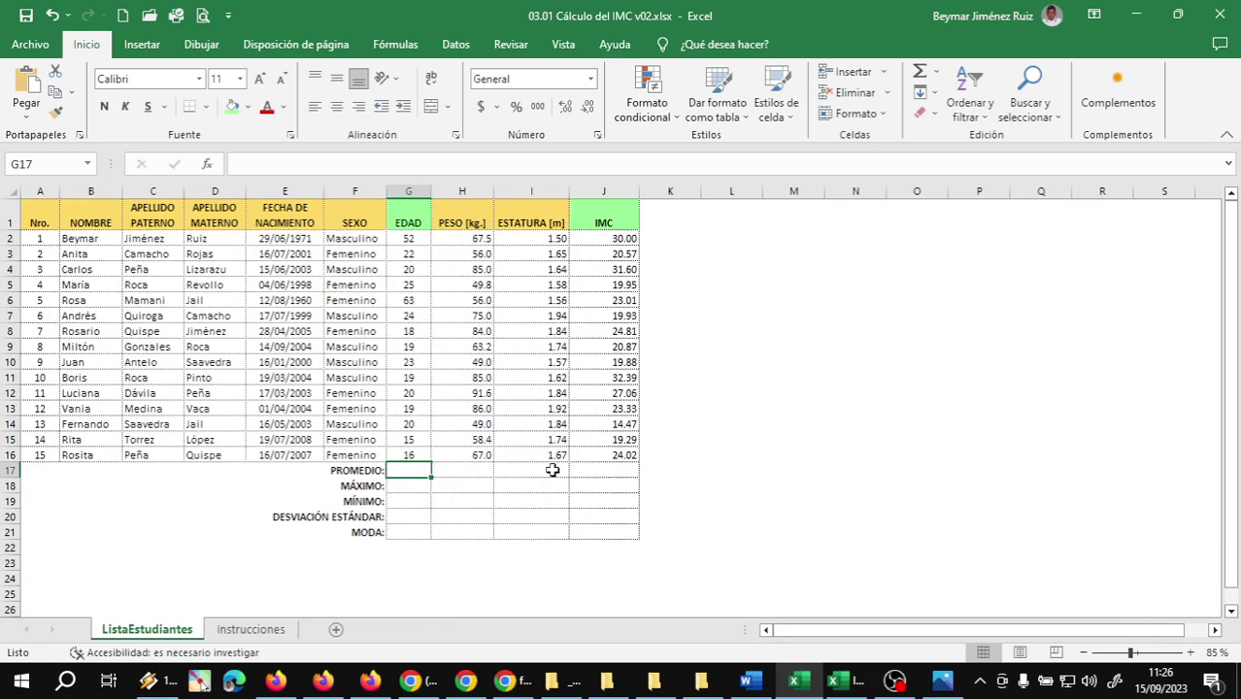
pyautogui.click(594, 470)
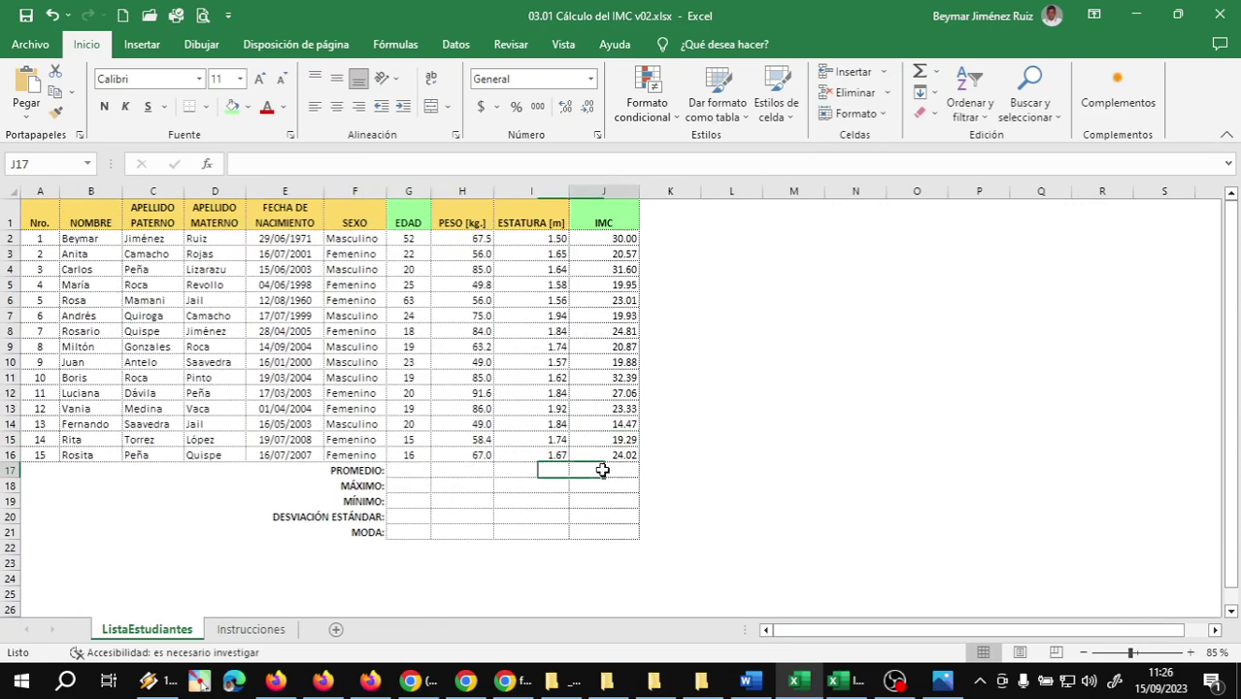
pyautogui.click(409, 469)
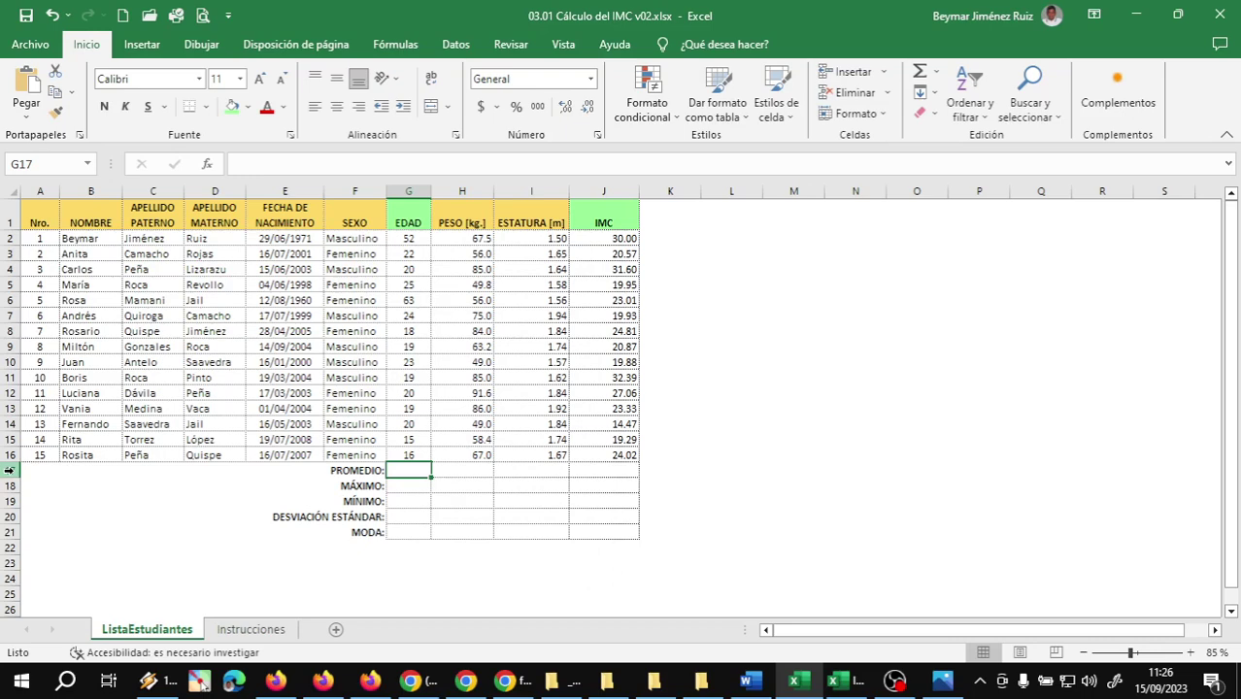
pyautogui.rightClick(9, 470)
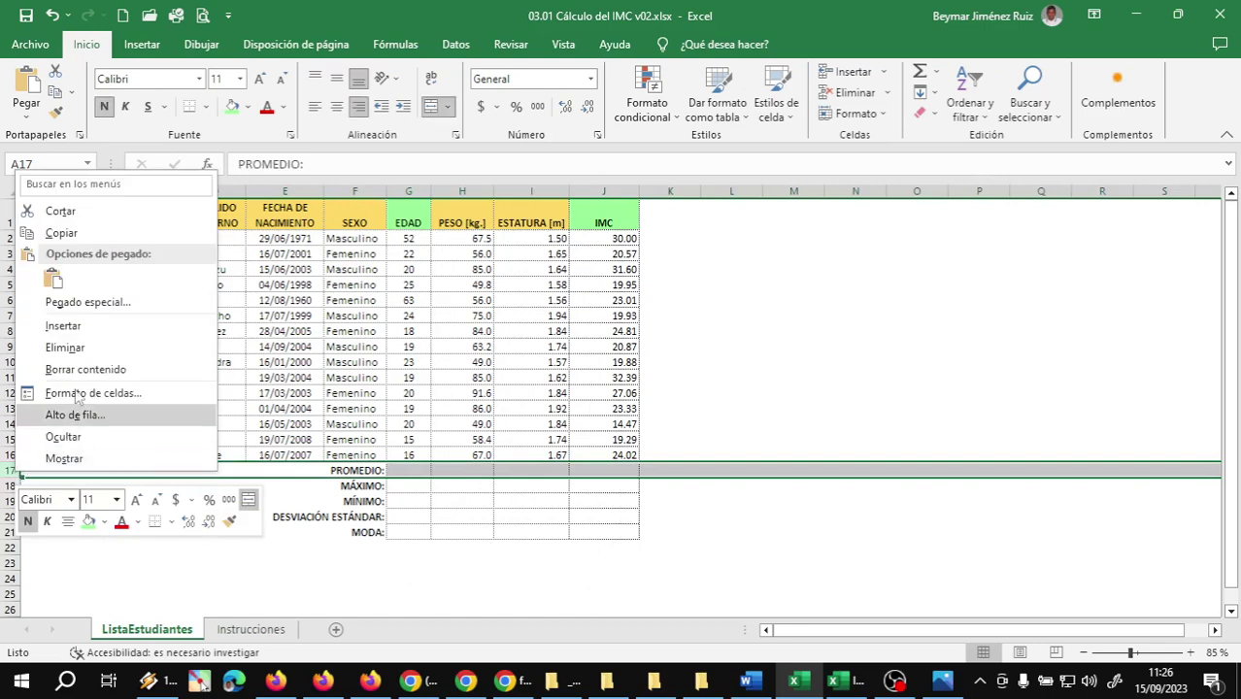
pyautogui.click(92, 326)
pyautogui.click(409, 532)
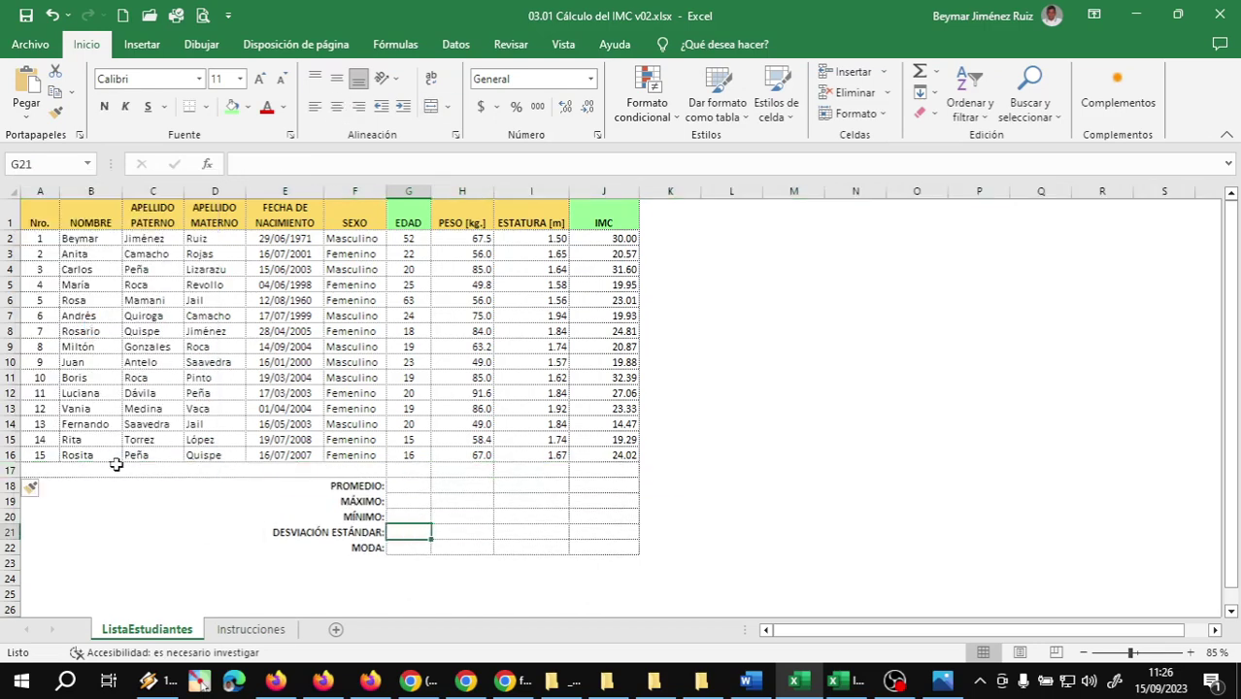
pyautogui.rightClick(10, 470)
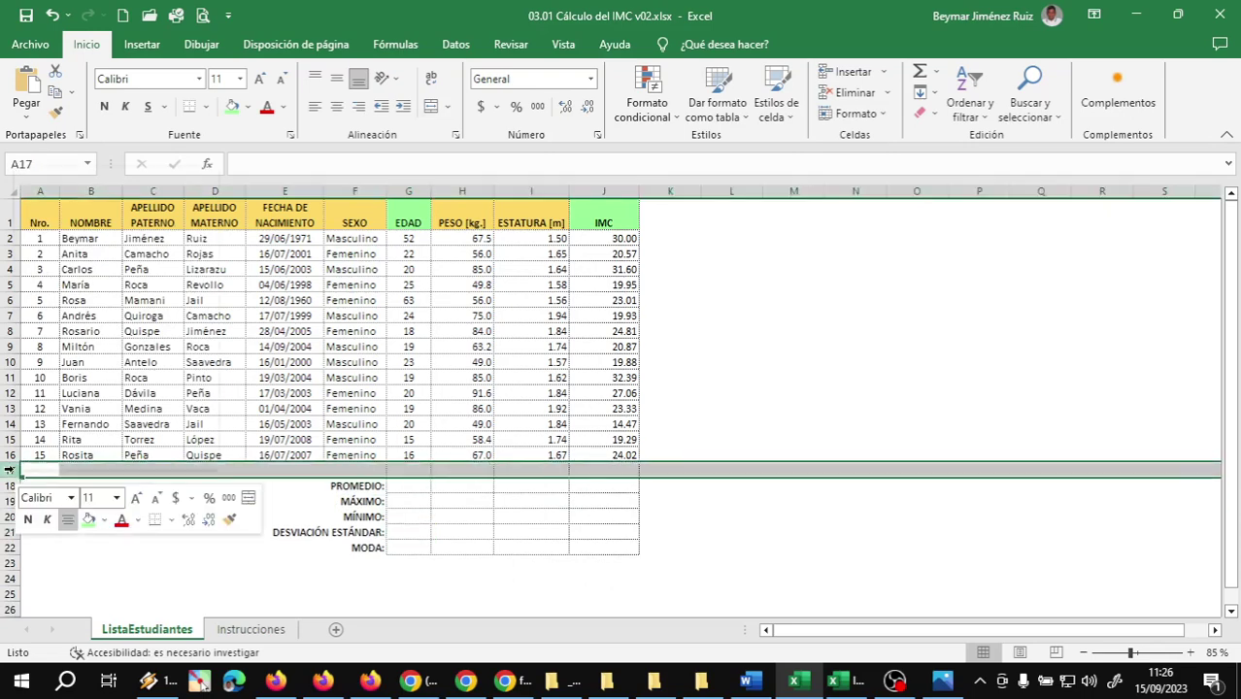
pyautogui.click(61, 324)
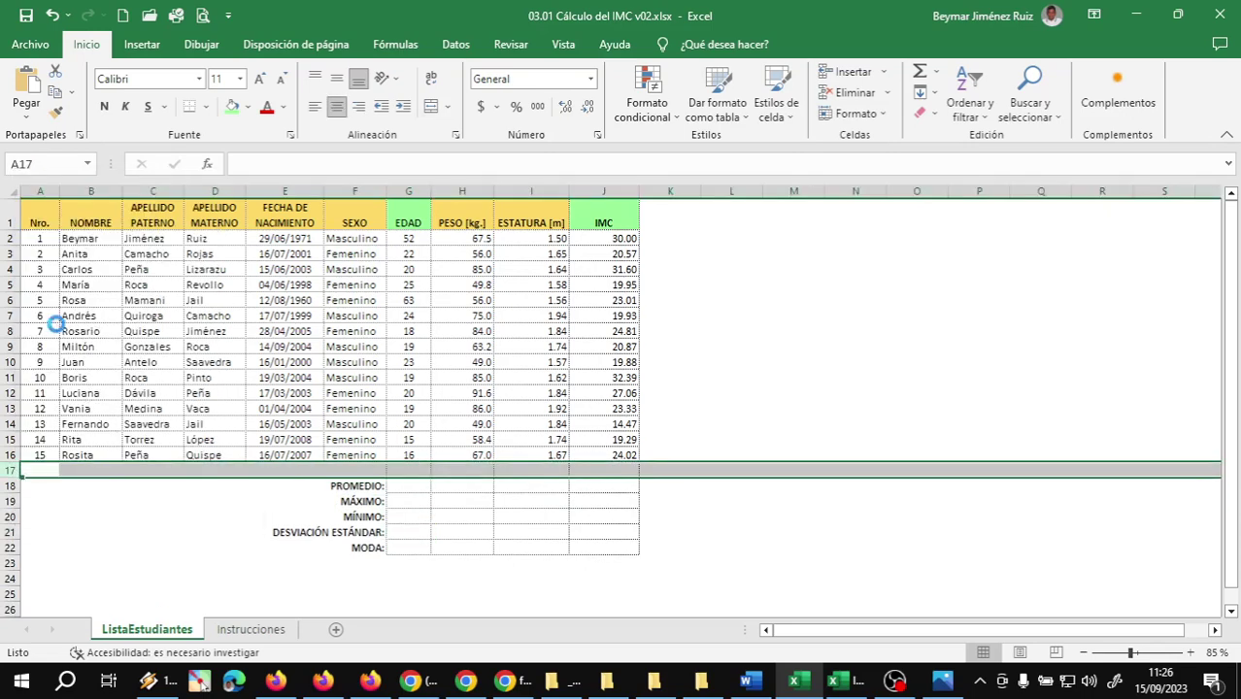
pyautogui.click(409, 501)
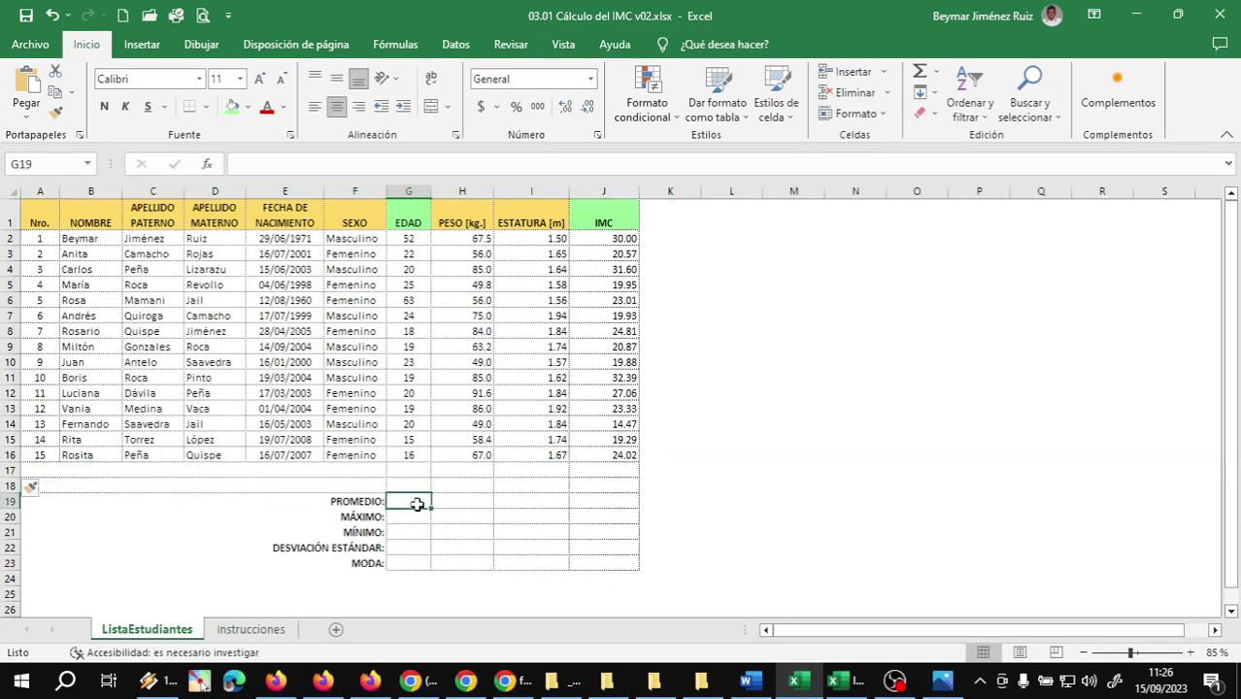
# Paste the blank unformatted cell L18 across row 18 to clear its borders
pyautogui.click(608, 486)
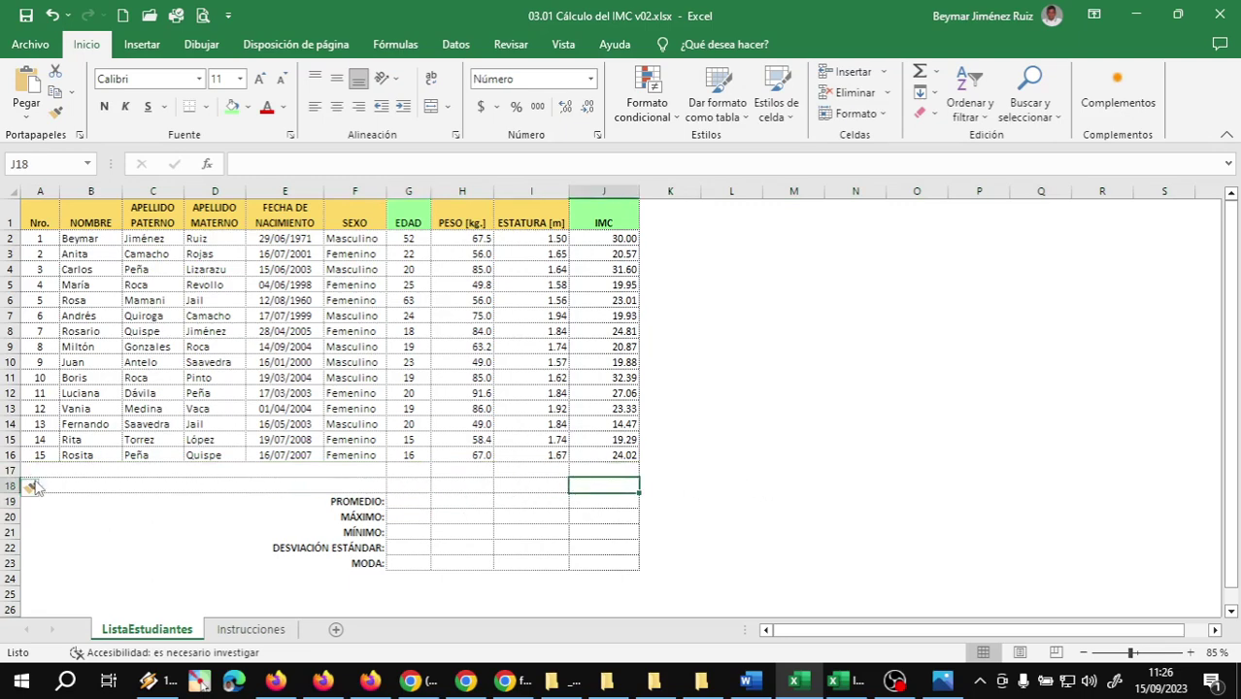
pyautogui.click(726, 488)
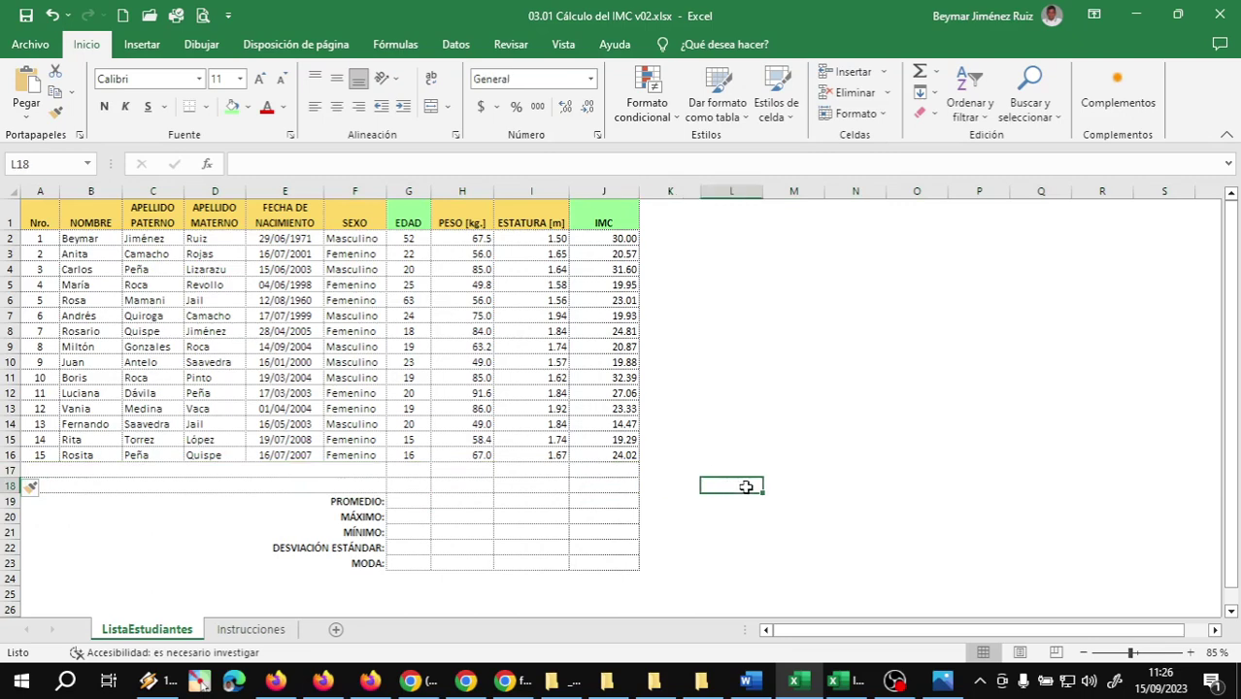
pyautogui.click(636, 483)
pyautogui.click(739, 486)
pyautogui.hotkey('ctrl', 'c')
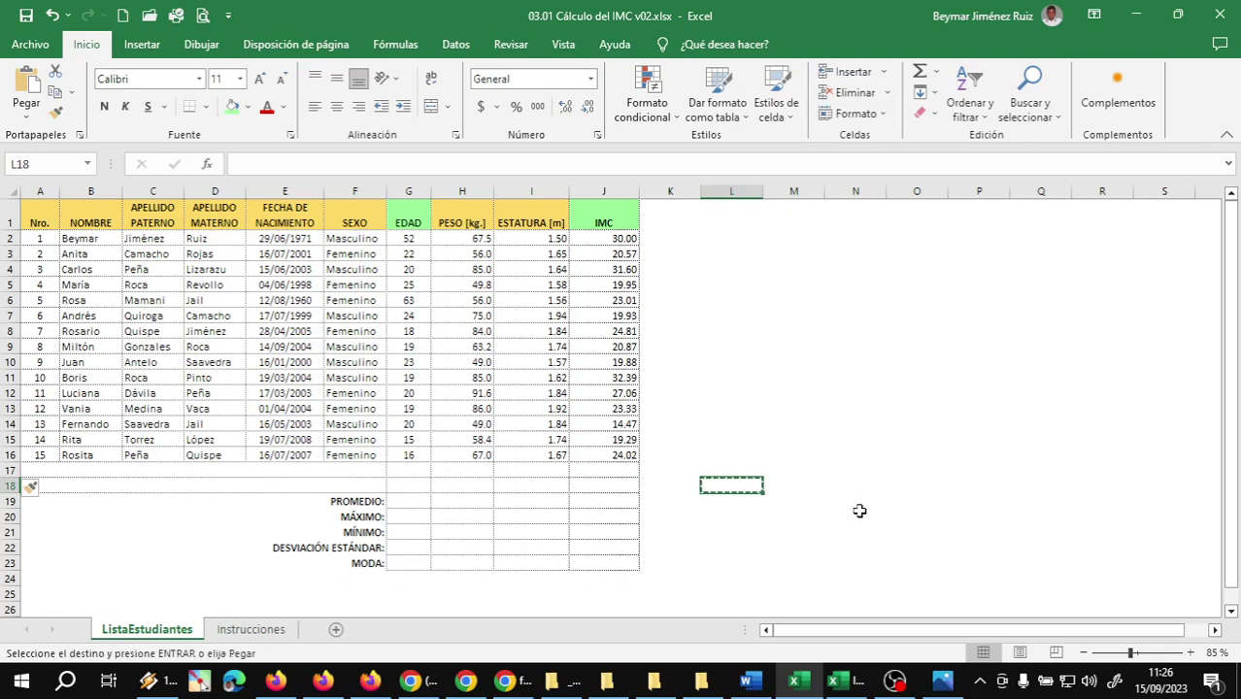
pyautogui.press('Left')
pyautogui.press('Left')
pyautogui.press('Right')
pyautogui.hotkey('shift', 'Left')
pyautogui.hotkey('shift', 'Left')
pyautogui.hotkey('shift', 'Left')
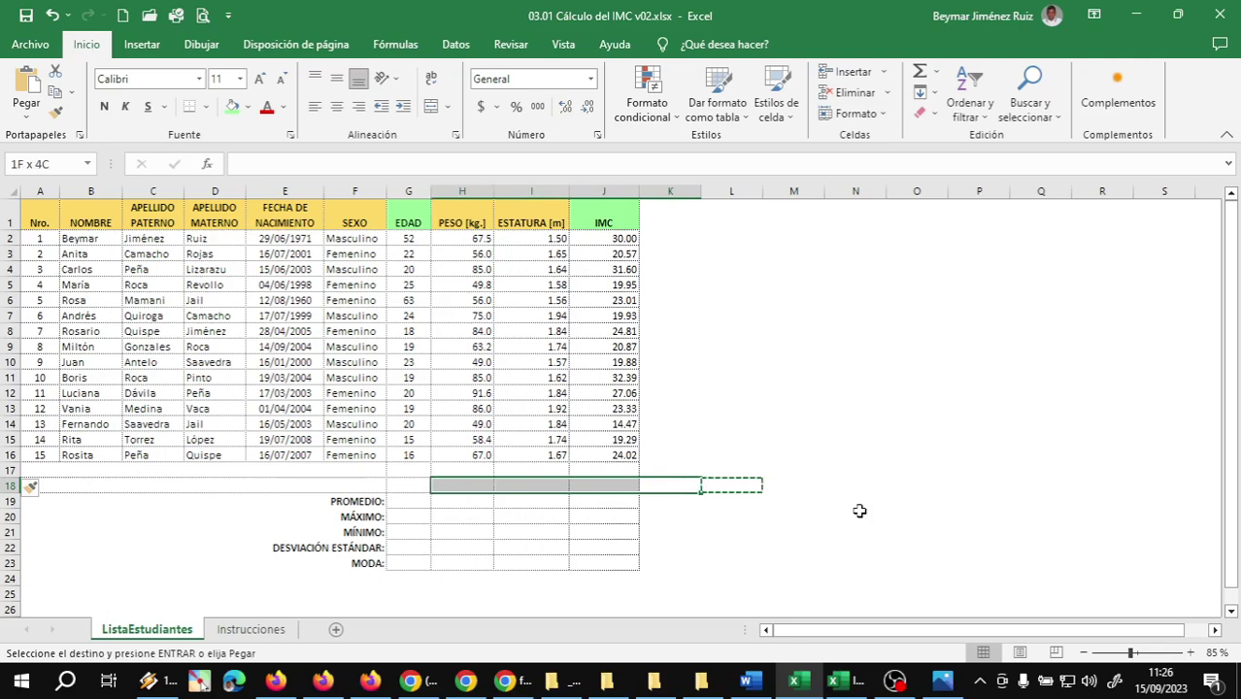
pyautogui.hotkey('shift', 'Left')
pyautogui.hotkey('shift', 'Left')
pyautogui.hotkey('shift', 'Left')
pyautogui.press('Return')
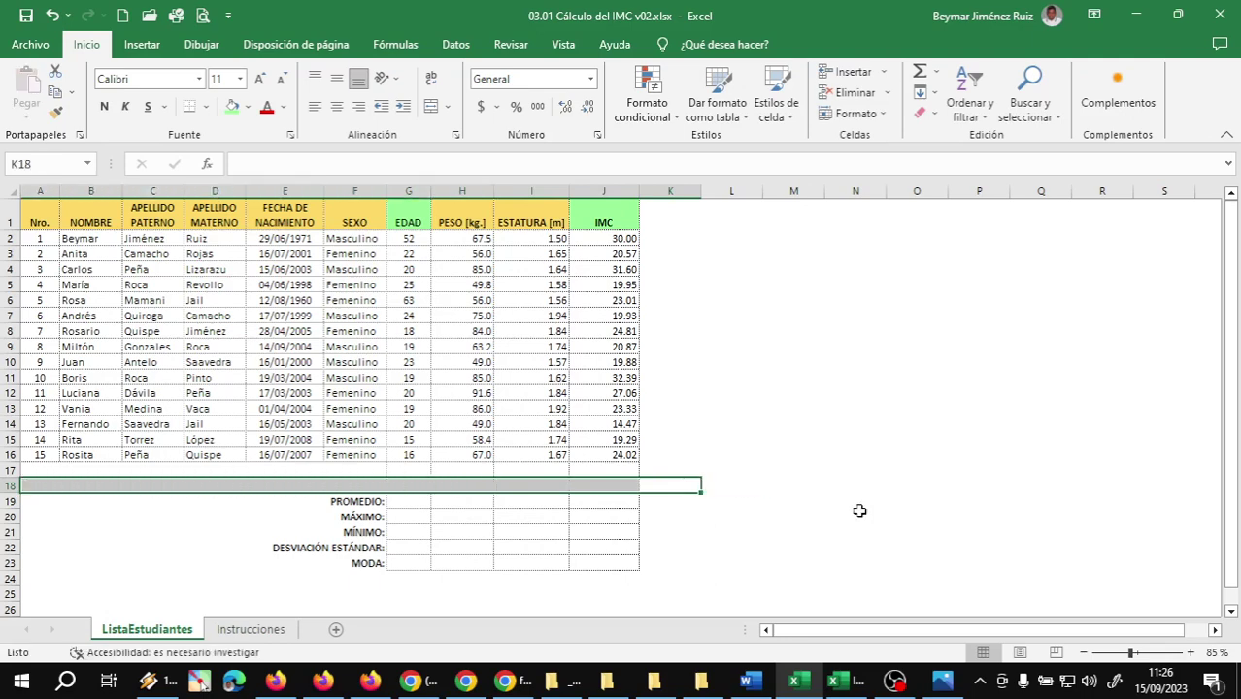
pyautogui.press('Up')
pyautogui.press('Down')
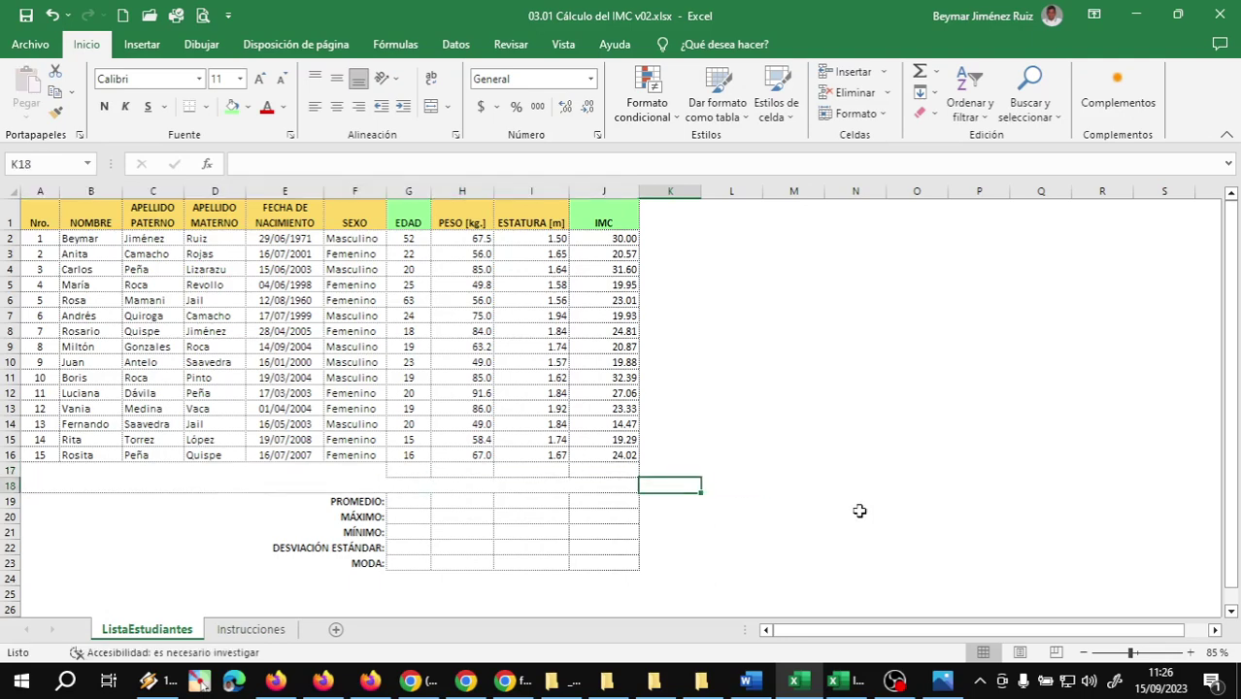
pyautogui.press('Left')
pyautogui.press('Left')
pyautogui.press('Left')
pyautogui.press('Left')
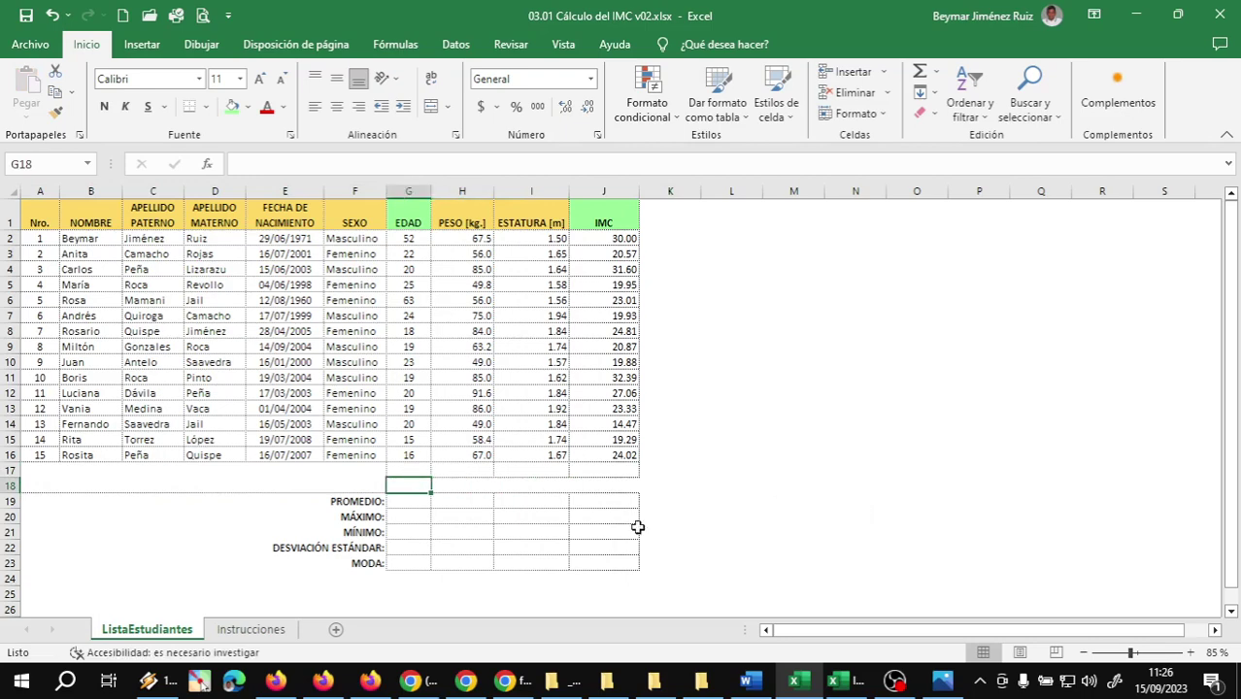
# Insert another blank row above the statistics block and select empty row 17 across the table
pyautogui.rightClick(14, 486)
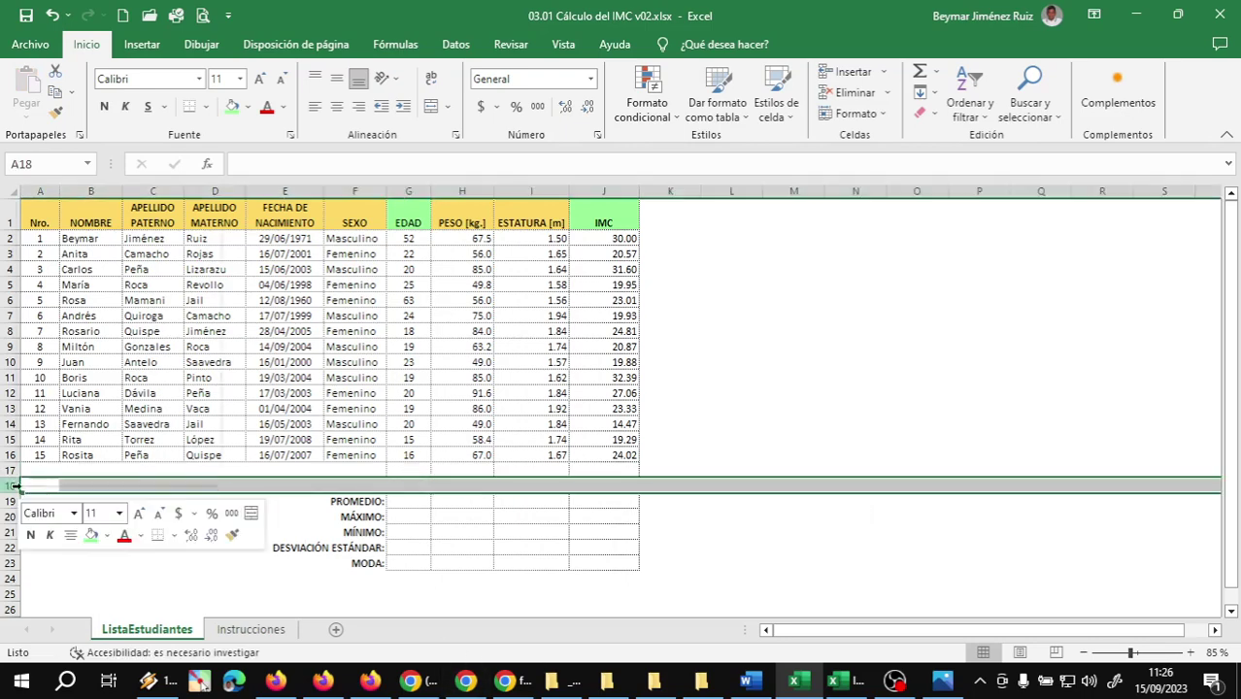
pyautogui.click(83, 341)
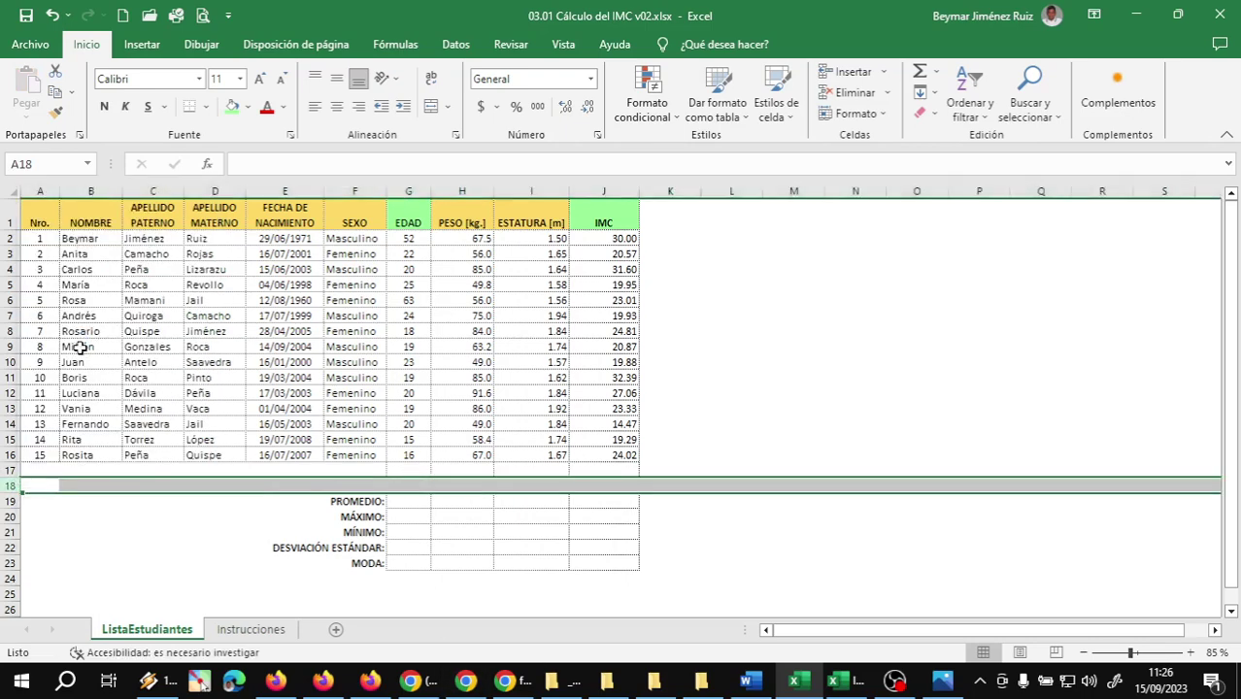
pyautogui.click(414, 543)
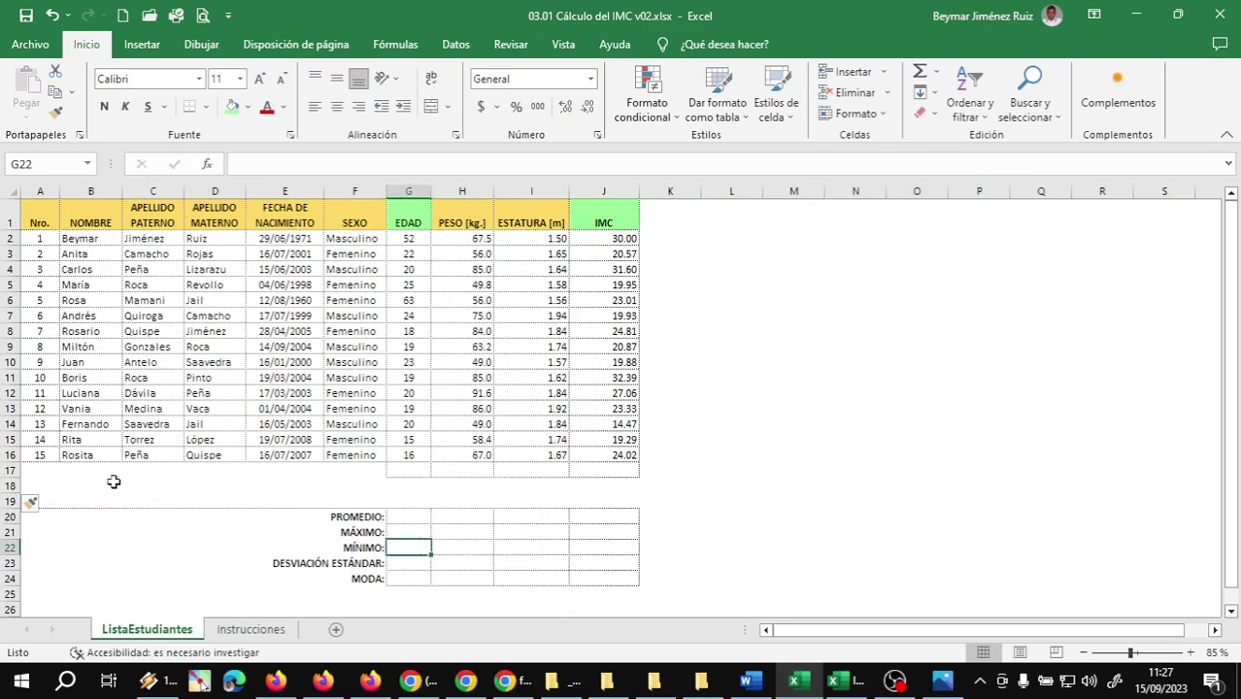
pyautogui.moveTo(31, 470); pyautogui.dragTo(592, 470)
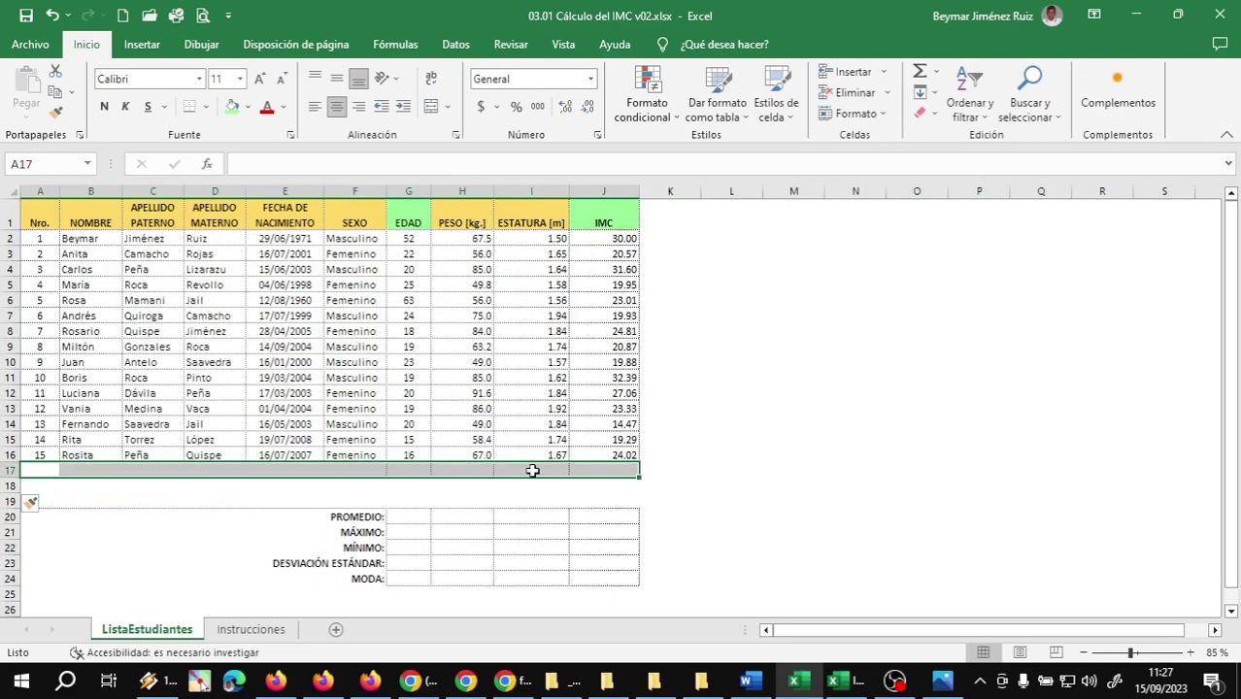
# Give empty row 17 the table's inside borders via Formato de celdas > Borde > Interior
pyautogui.rightClick(532, 470)
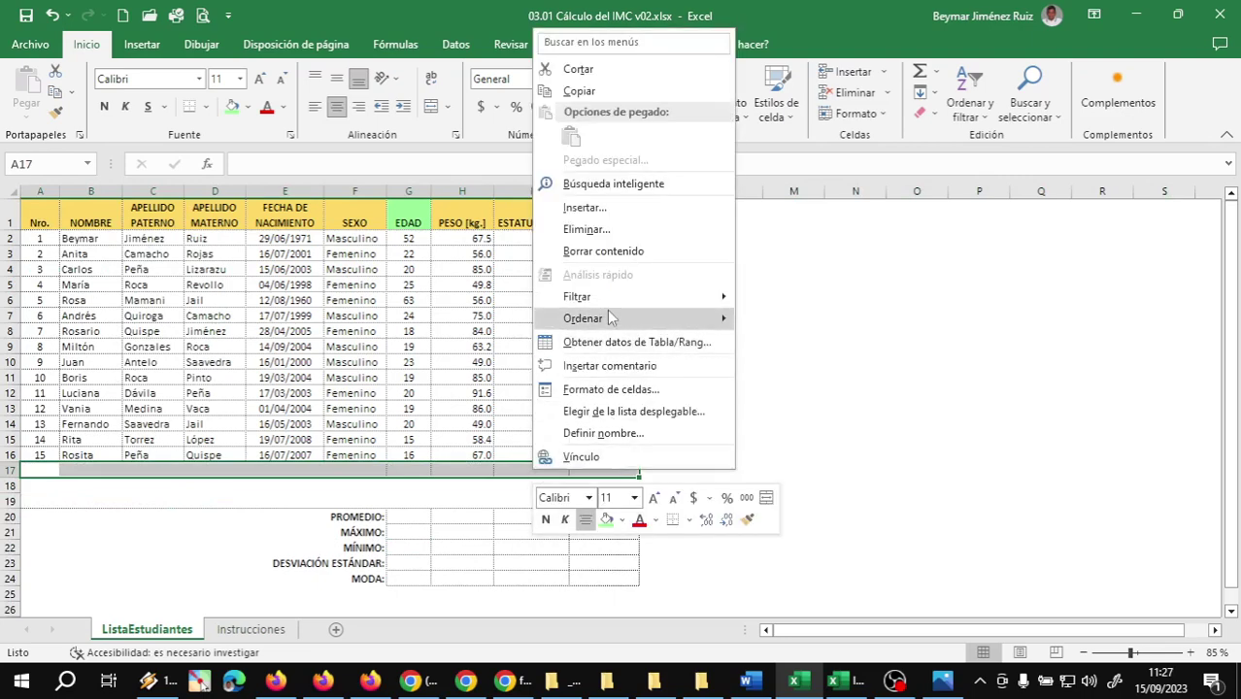
pyautogui.click(602, 392)
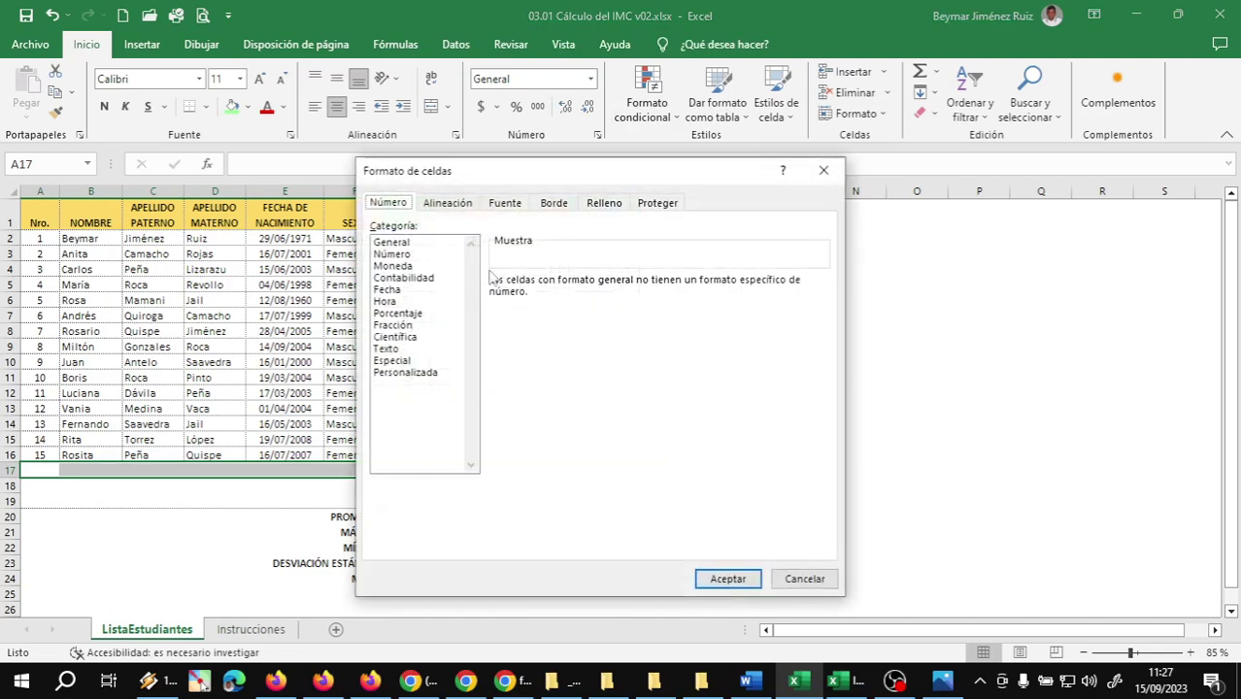
pyautogui.click(558, 203)
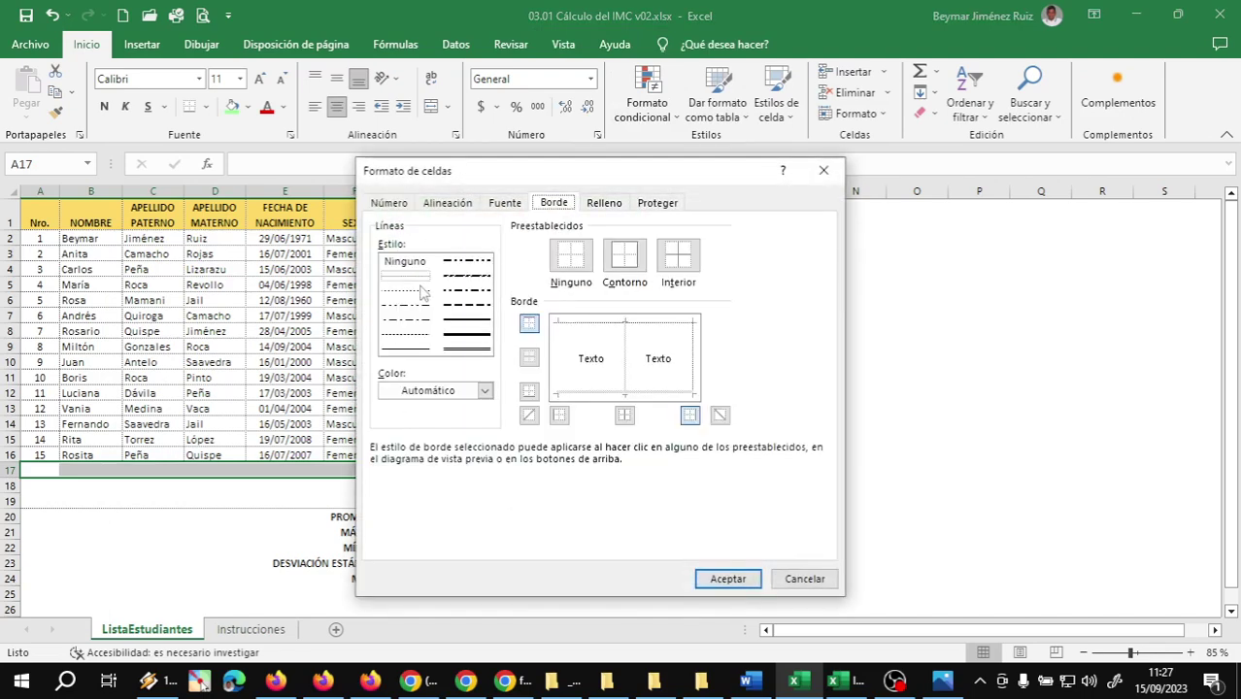
pyautogui.click(678, 258)
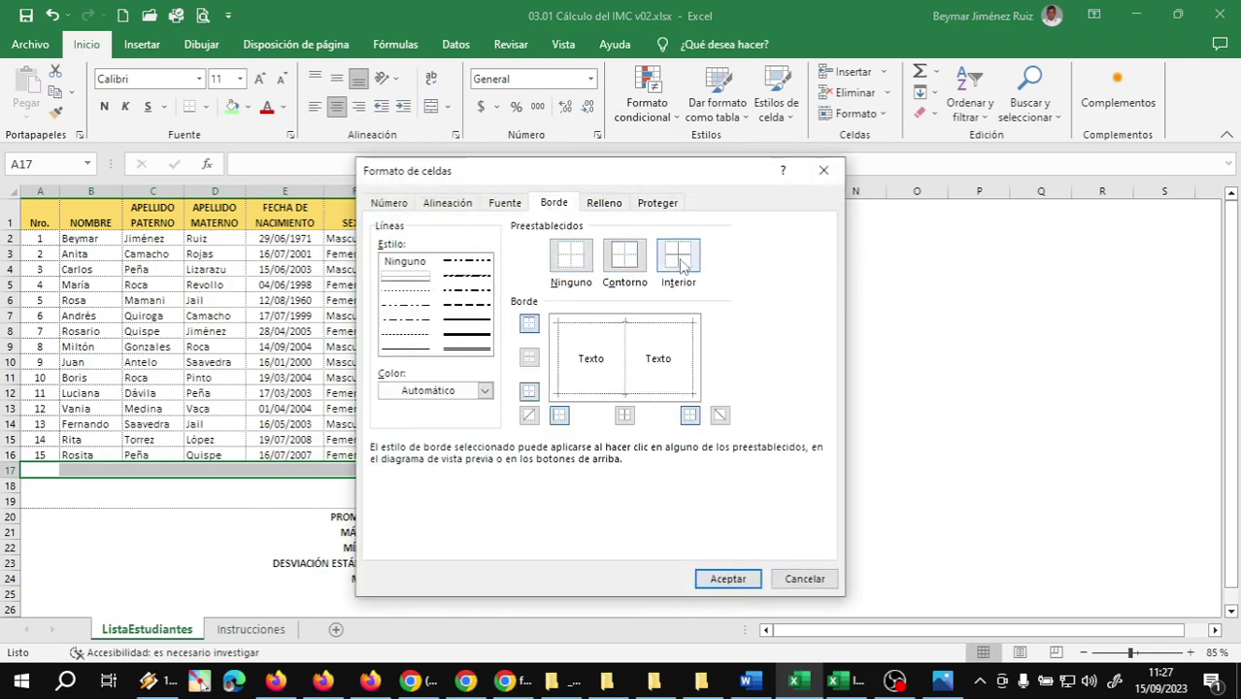
pyautogui.click(722, 579)
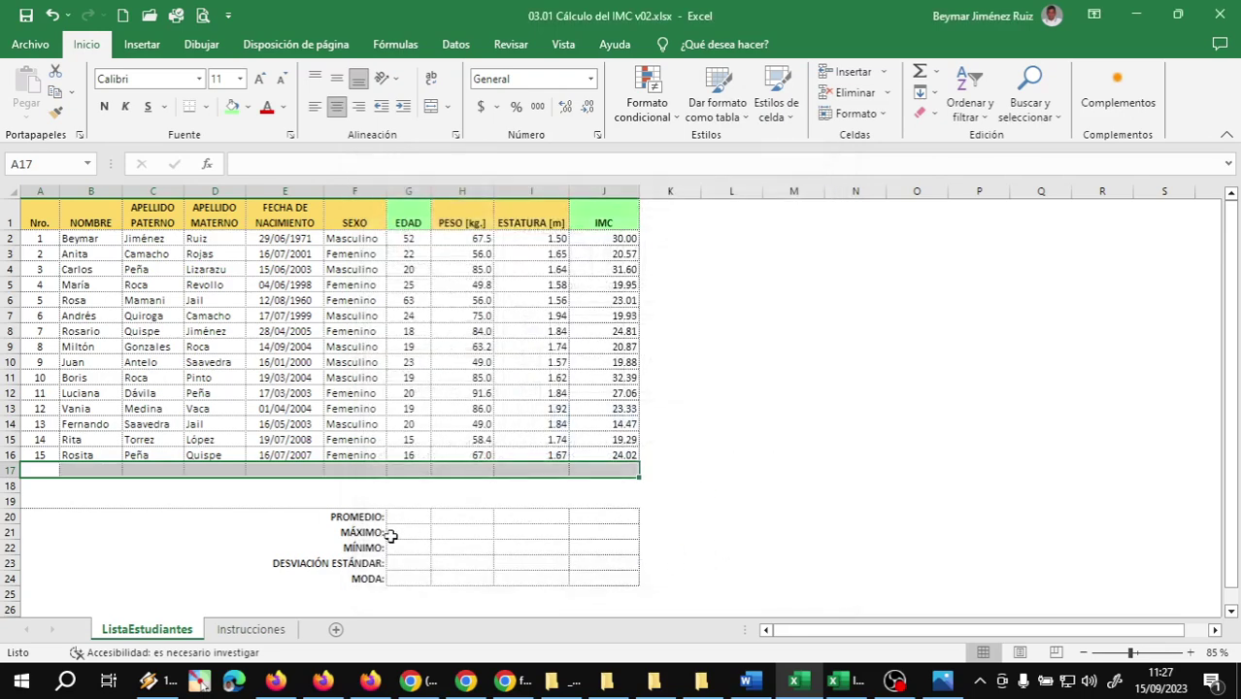
# Remove the left and top borders from the statistics label cells A20:F24
pyautogui.scroll(-1, 262, 497)
pyautogui.click(228, 469)
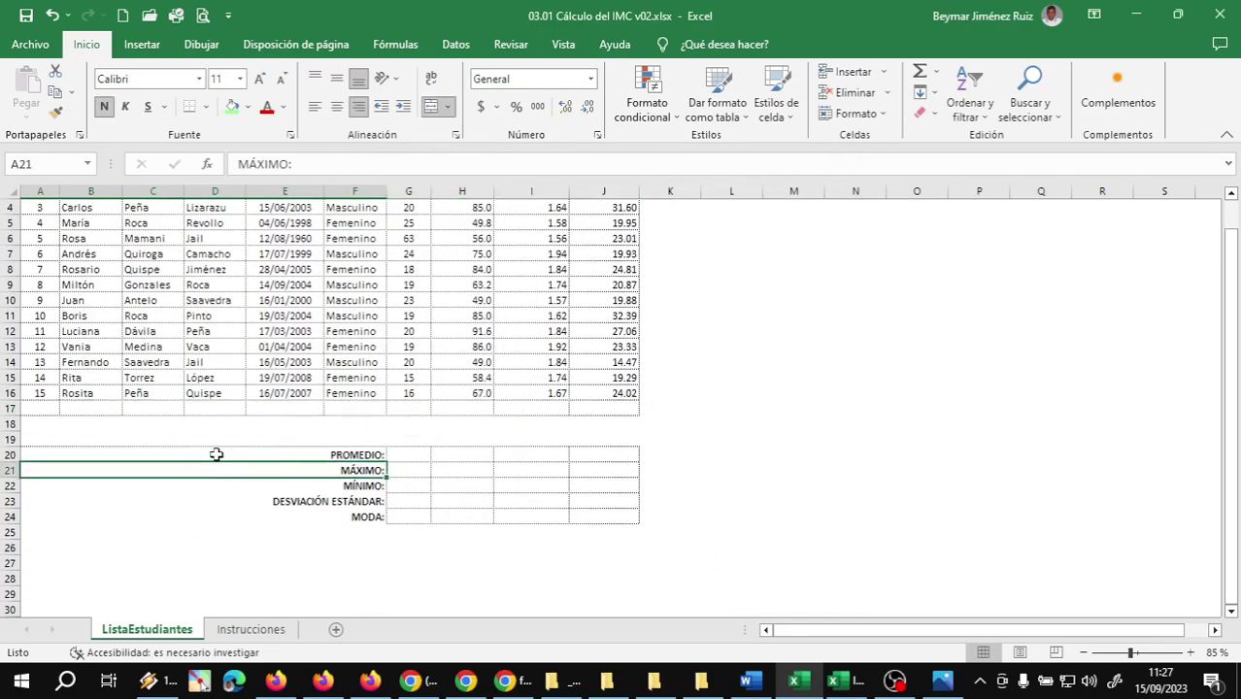
pyautogui.moveTo(213, 452); pyautogui.dragTo(216, 515)
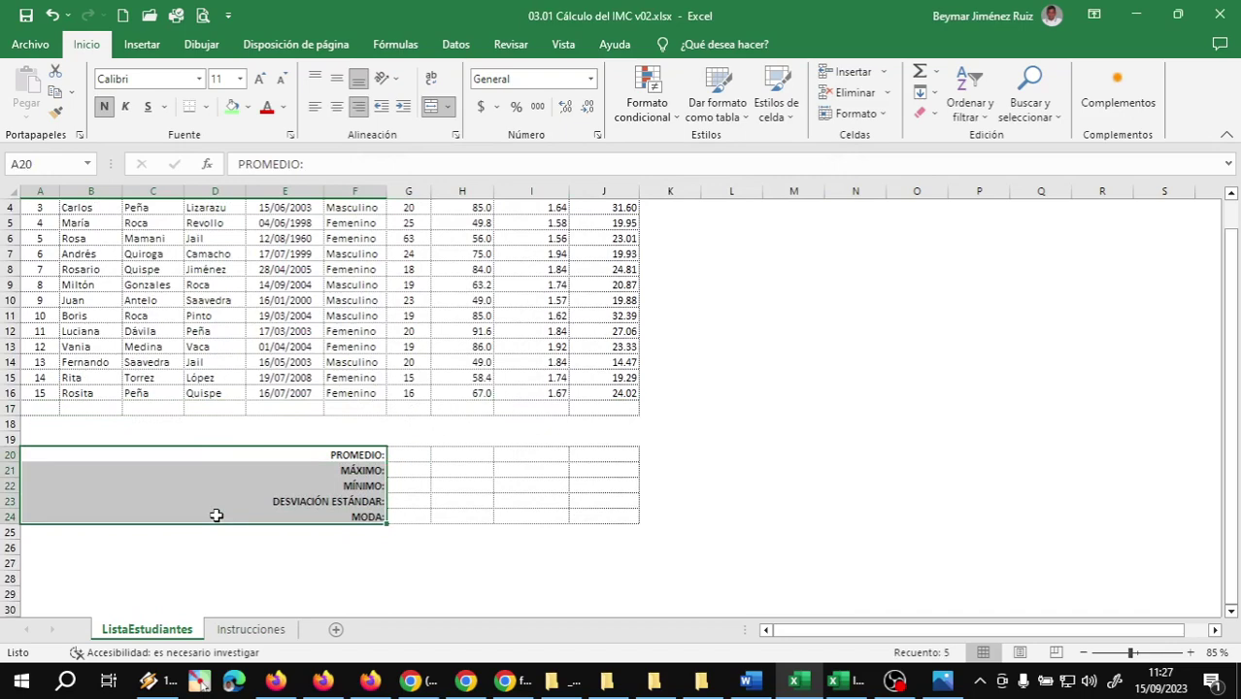
pyautogui.rightClick(161, 486)
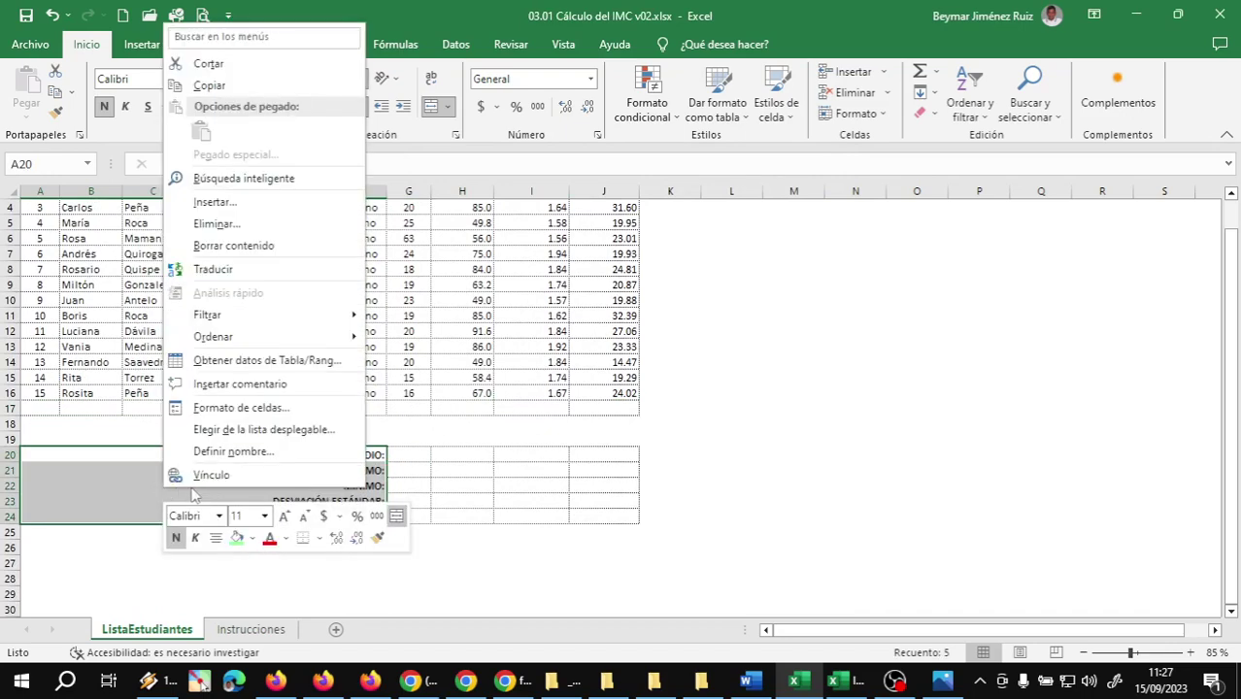
pyautogui.click(214, 408)
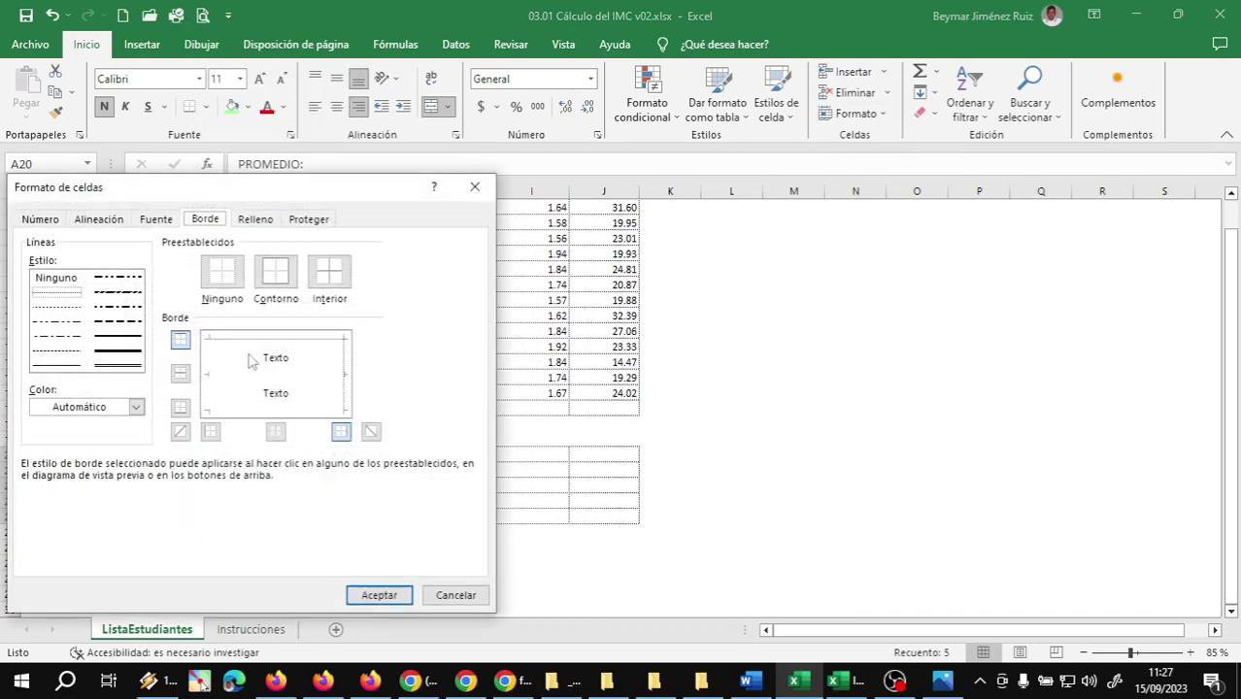
pyautogui.click(210, 374)
pyautogui.click(217, 388)
pyautogui.click(245, 350)
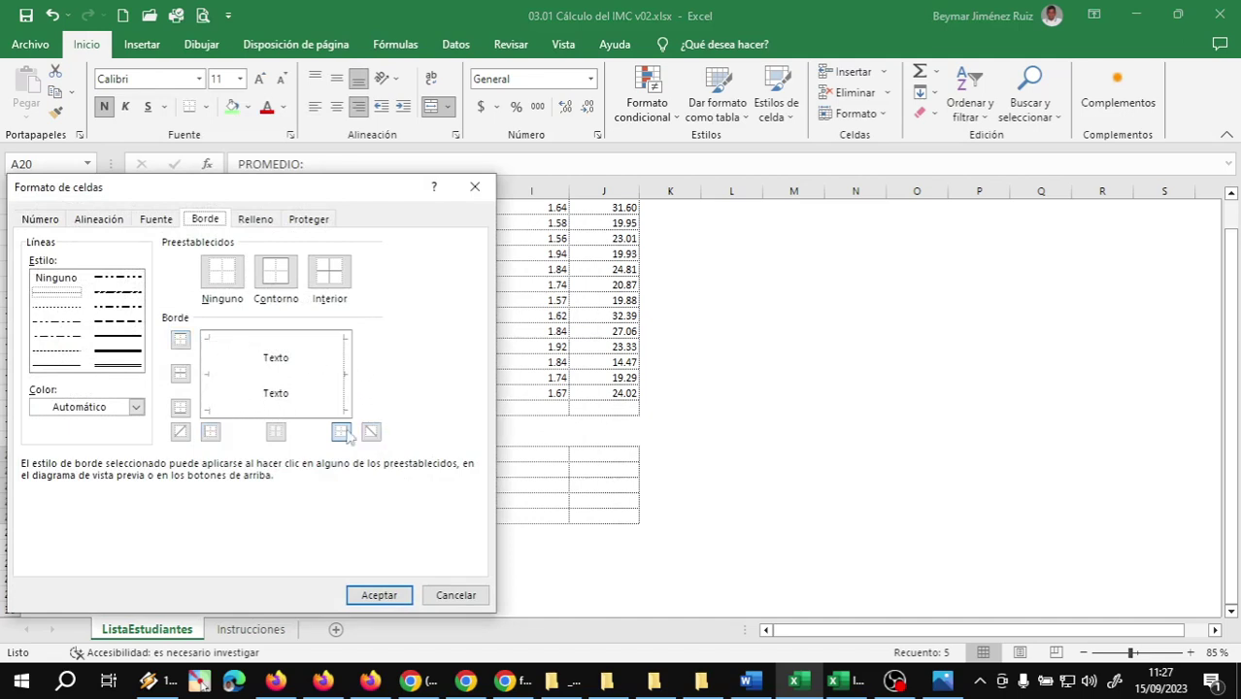
pyautogui.click(398, 596)
pyautogui.click(639, 548)
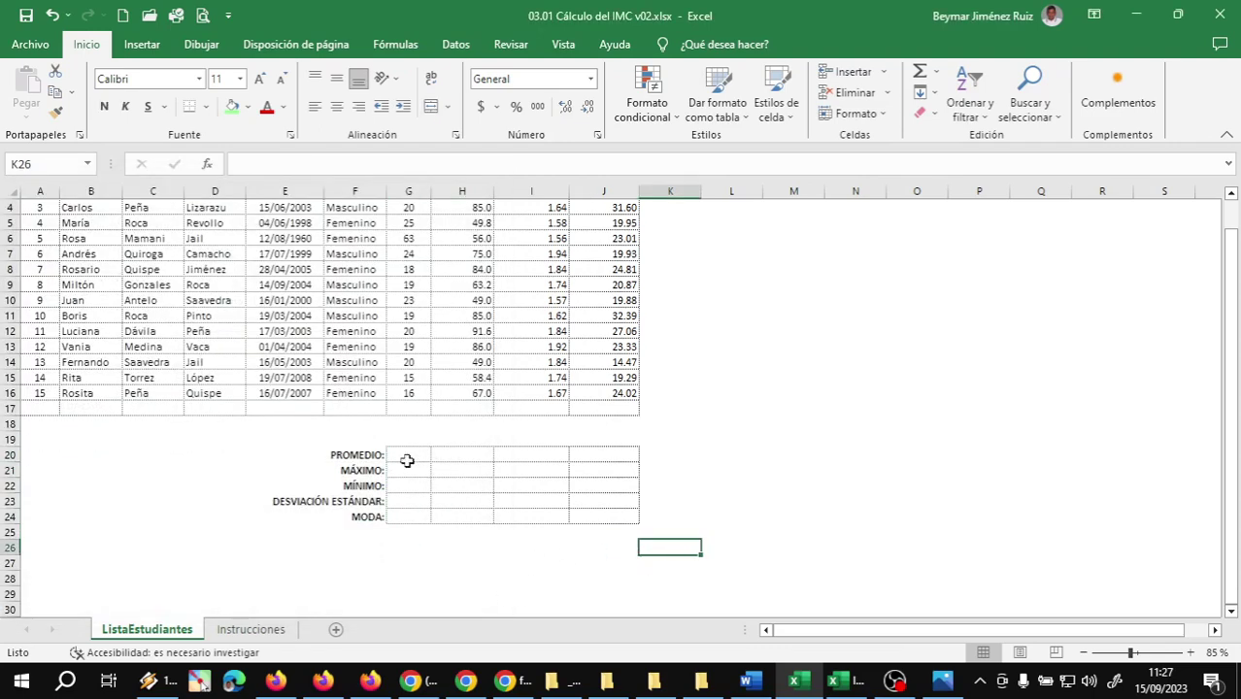
pyautogui.moveTo(328, 454); pyautogui.dragTo(323, 520)
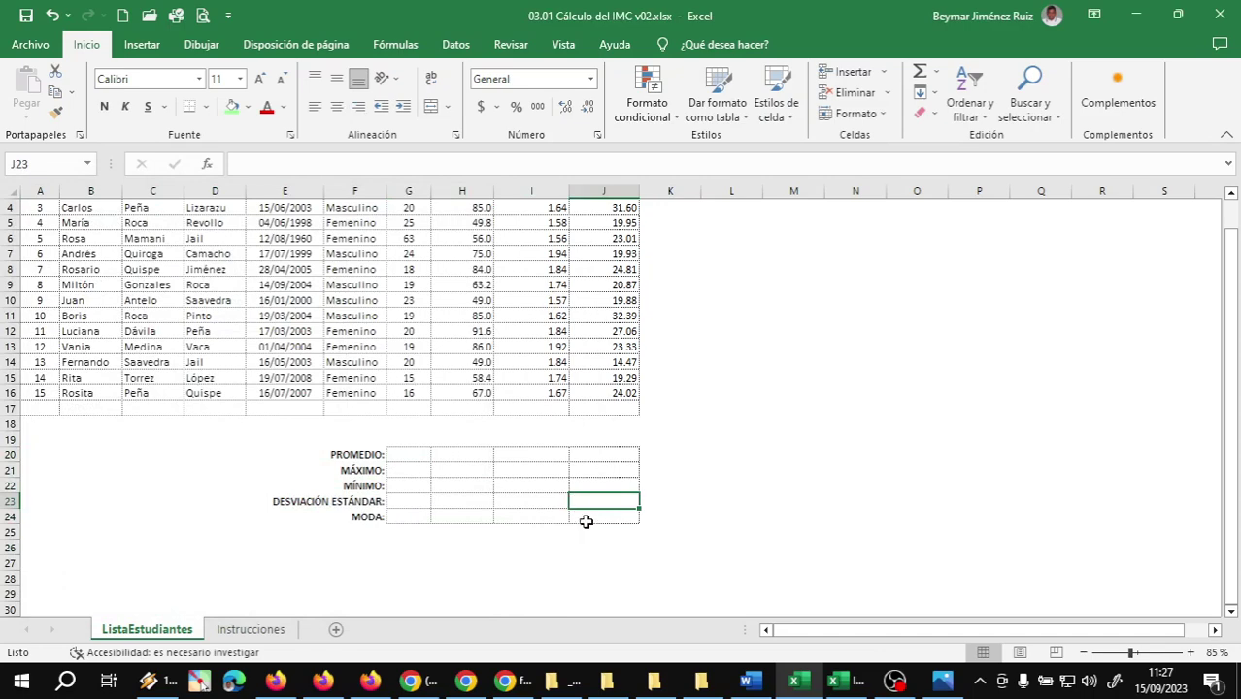
# Copy the green IMC header from J1 into K1, widen column K and retitle it ESTADO DE SALUD
pyautogui.scroll(1, 581, 512)
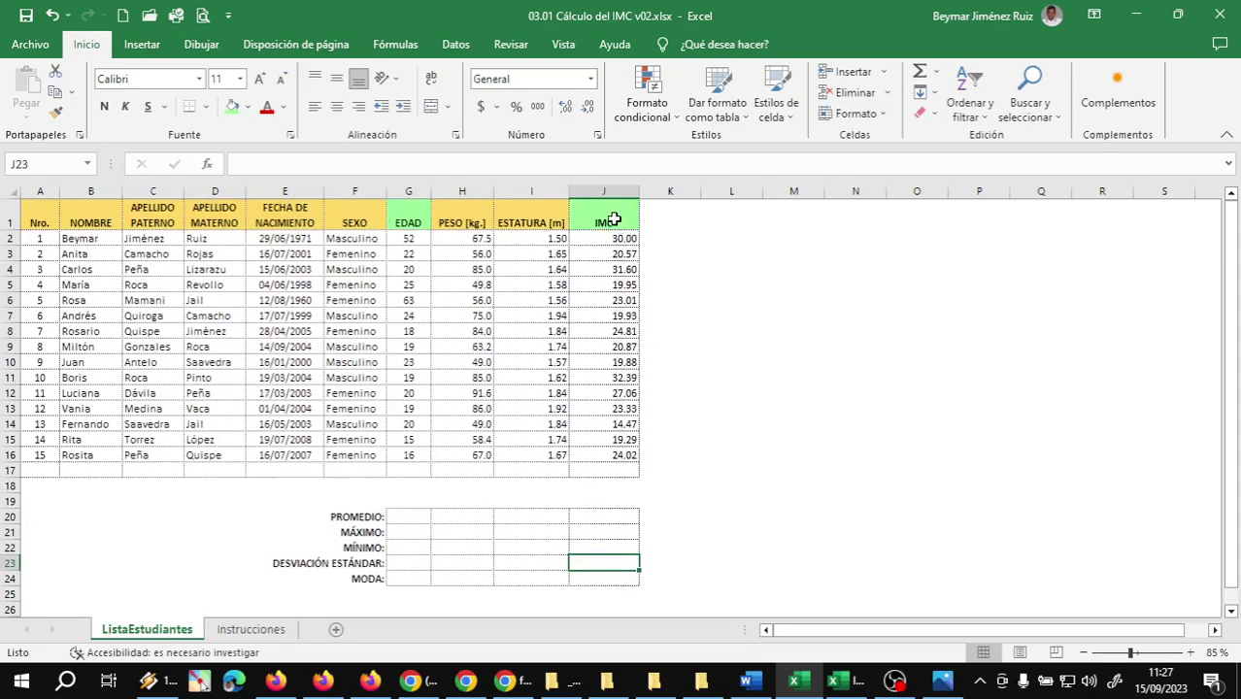
pyautogui.moveTo(623, 218); pyautogui.dragTo(622, 347)
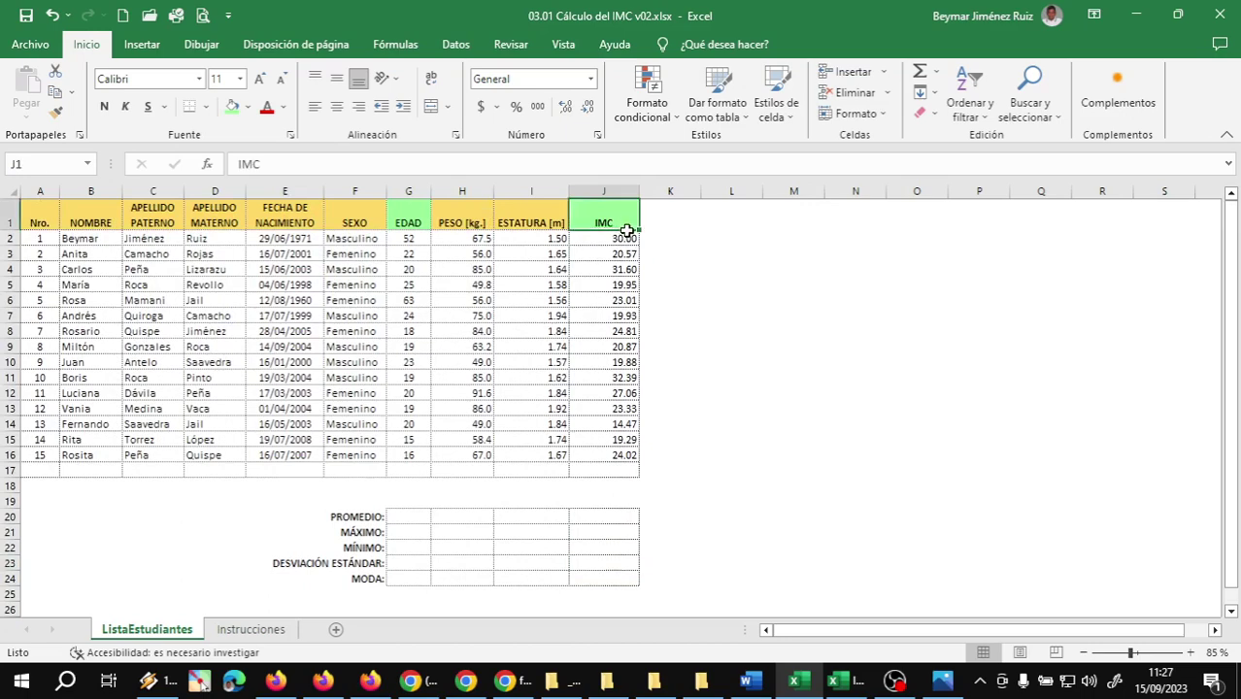
pyautogui.click(602, 216)
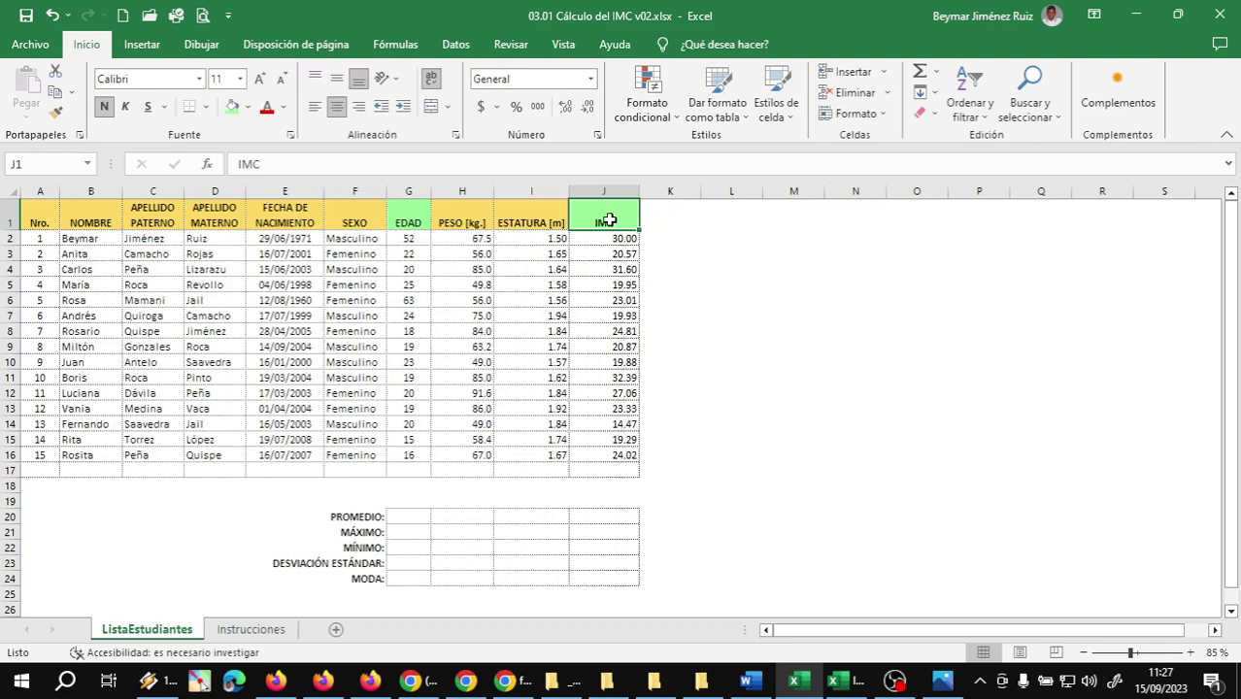
pyautogui.hotkey('ctrl', 'c')
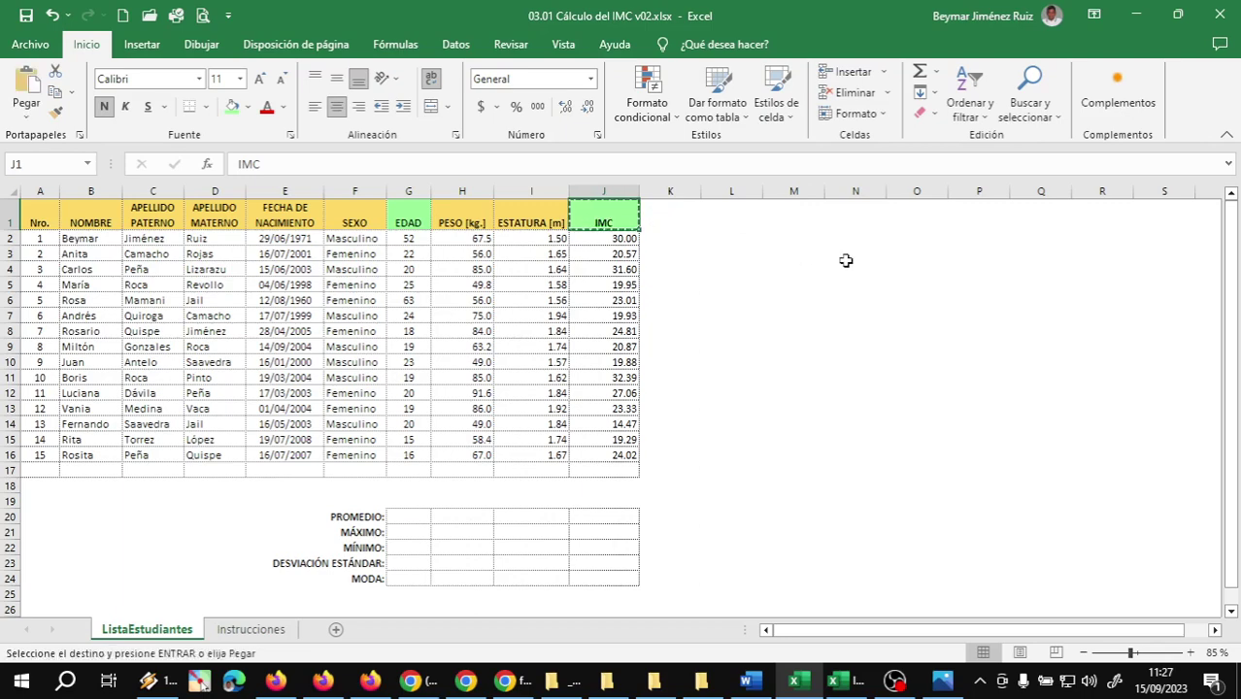
pyautogui.press('Right')
pyautogui.press('Return')
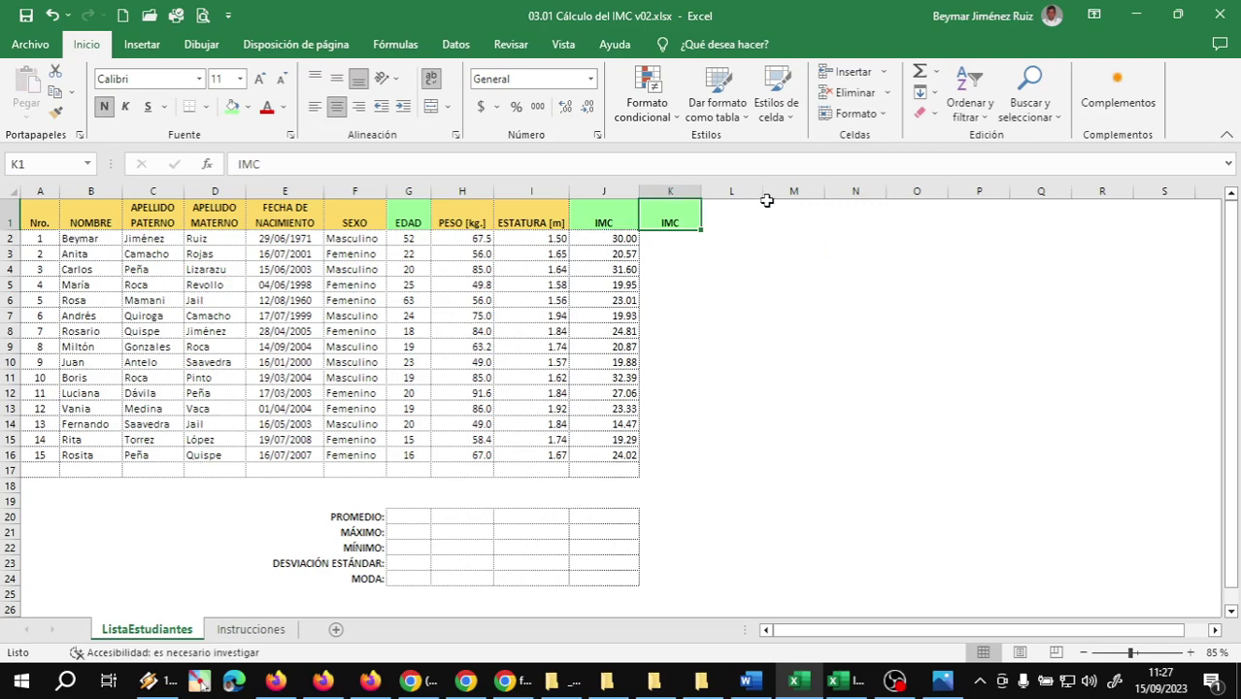
pyautogui.moveTo(701, 191); pyautogui.dragTo(740, 191)
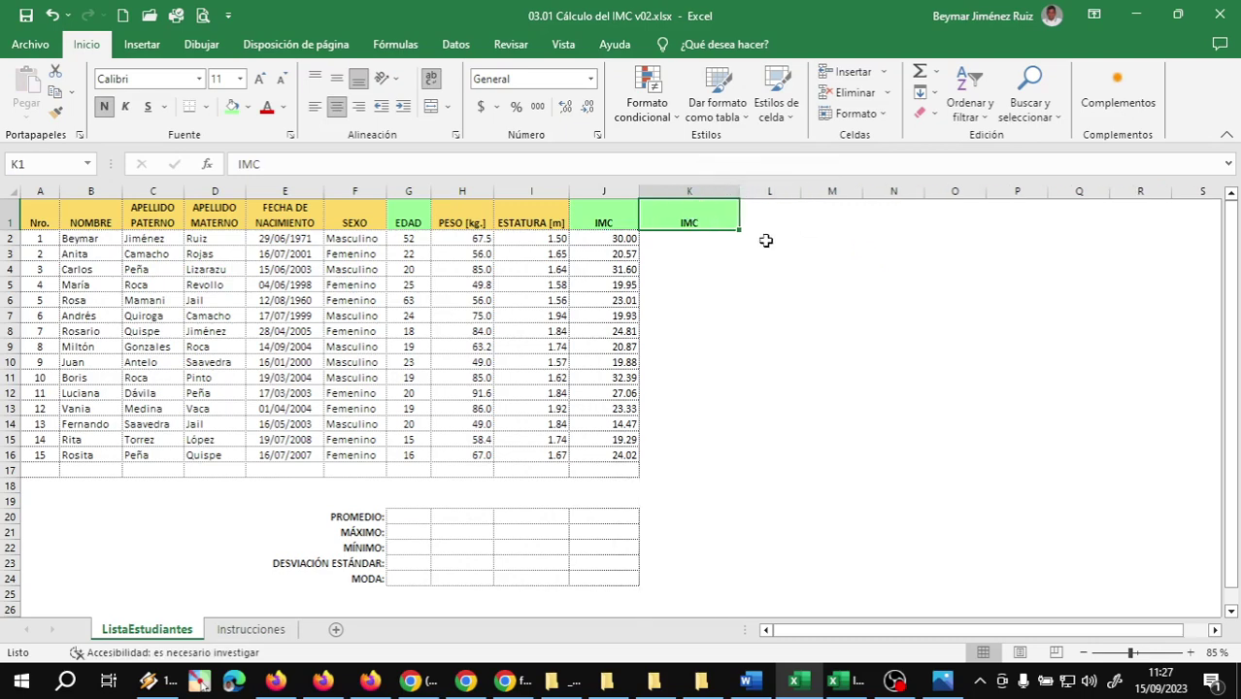
pyautogui.write('e')
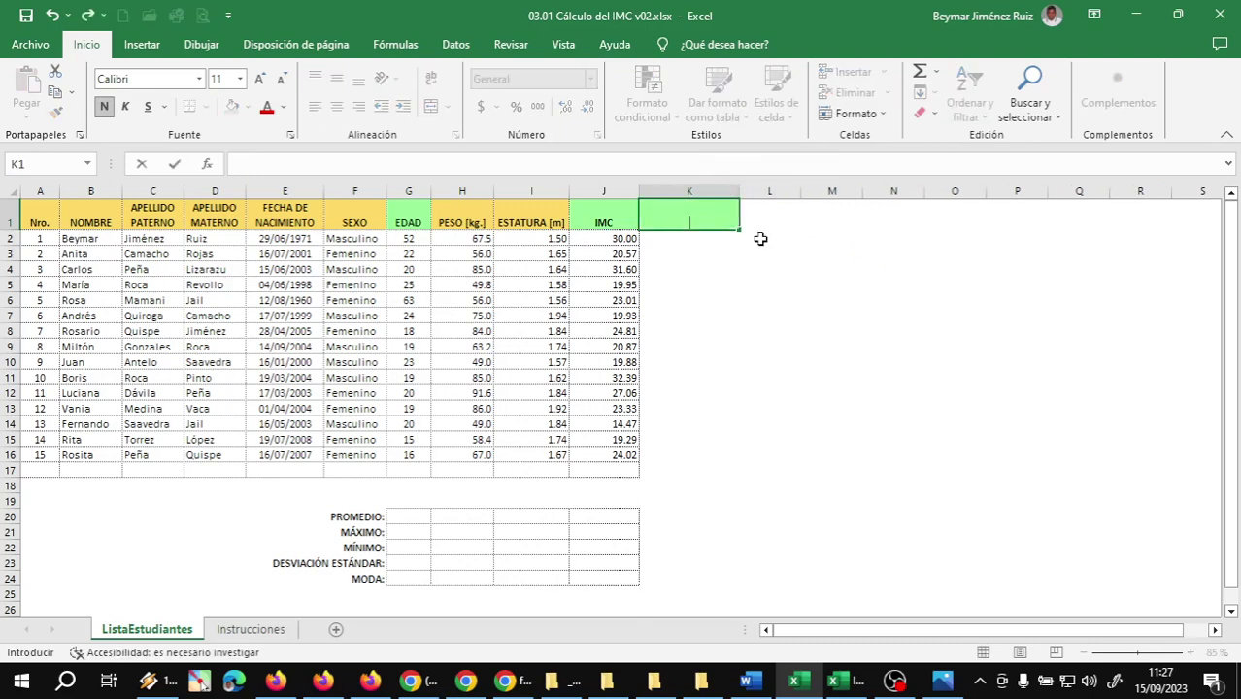
pyautogui.write('STADO')
pyautogui.write(' DE SALUD')
pyautogui.press('Return')
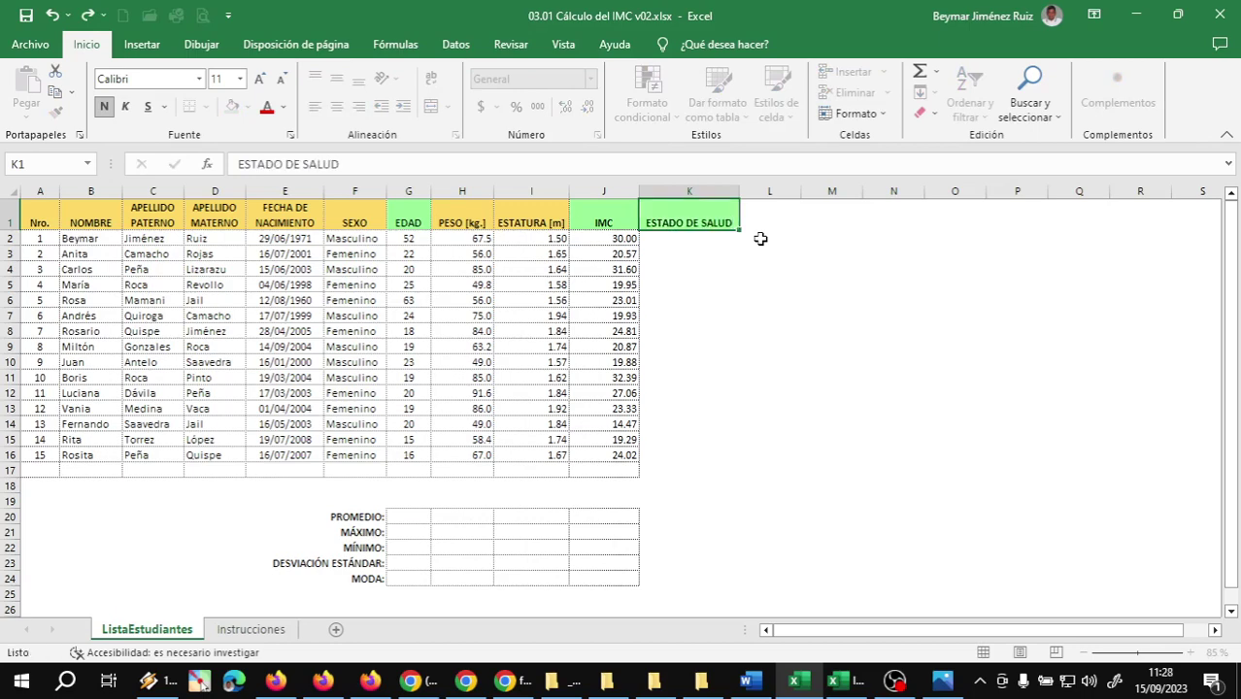
# Give K2:K17 a dotted outline and dotted inside borders to match the table
pyautogui.click(718, 223)
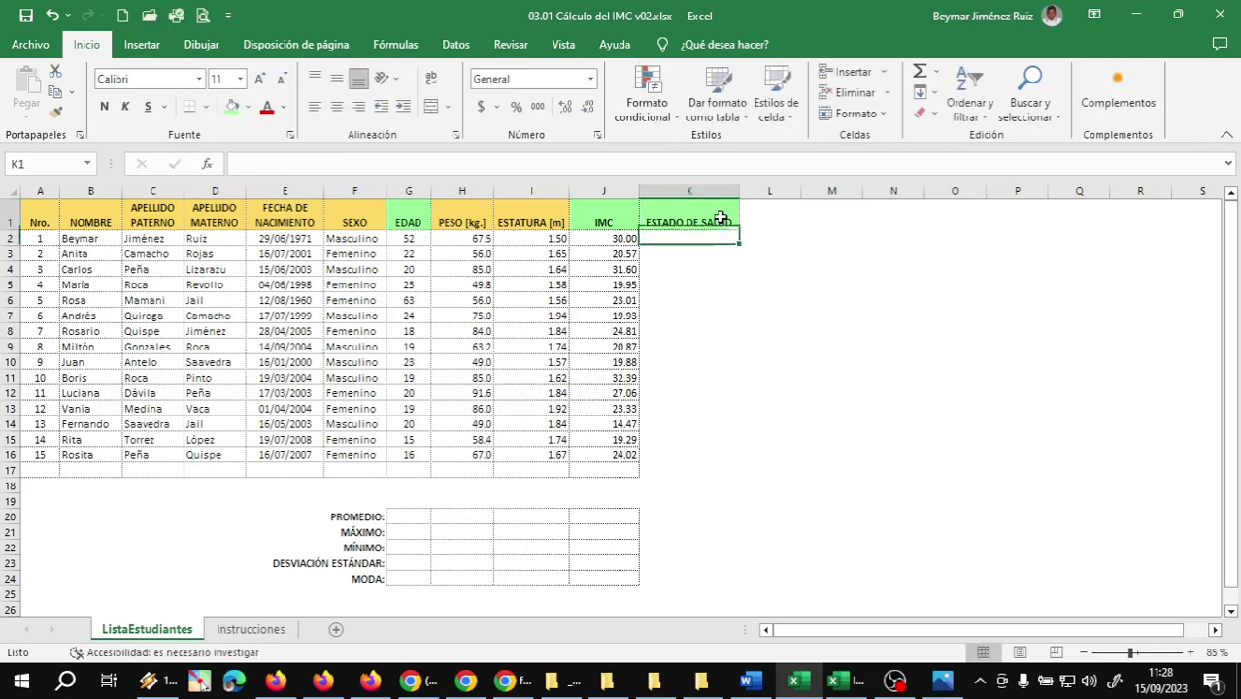
pyautogui.click(683, 239)
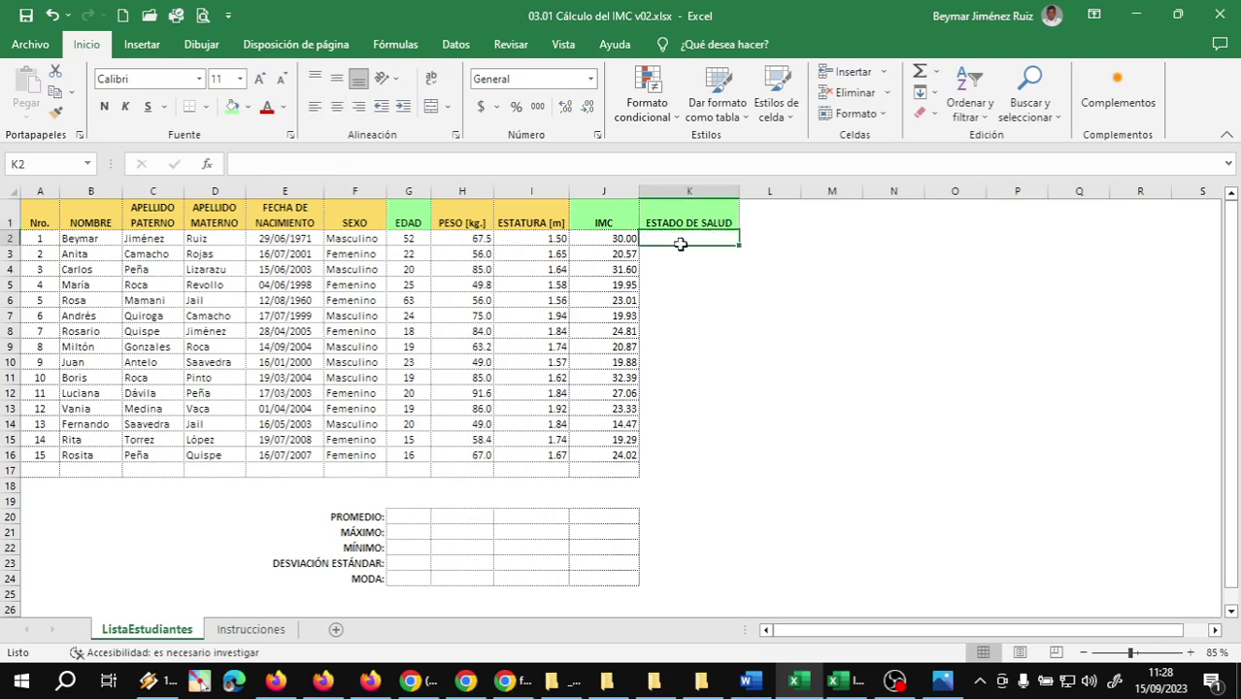
pyautogui.moveTo(680, 244); pyautogui.dragTo(680, 471)
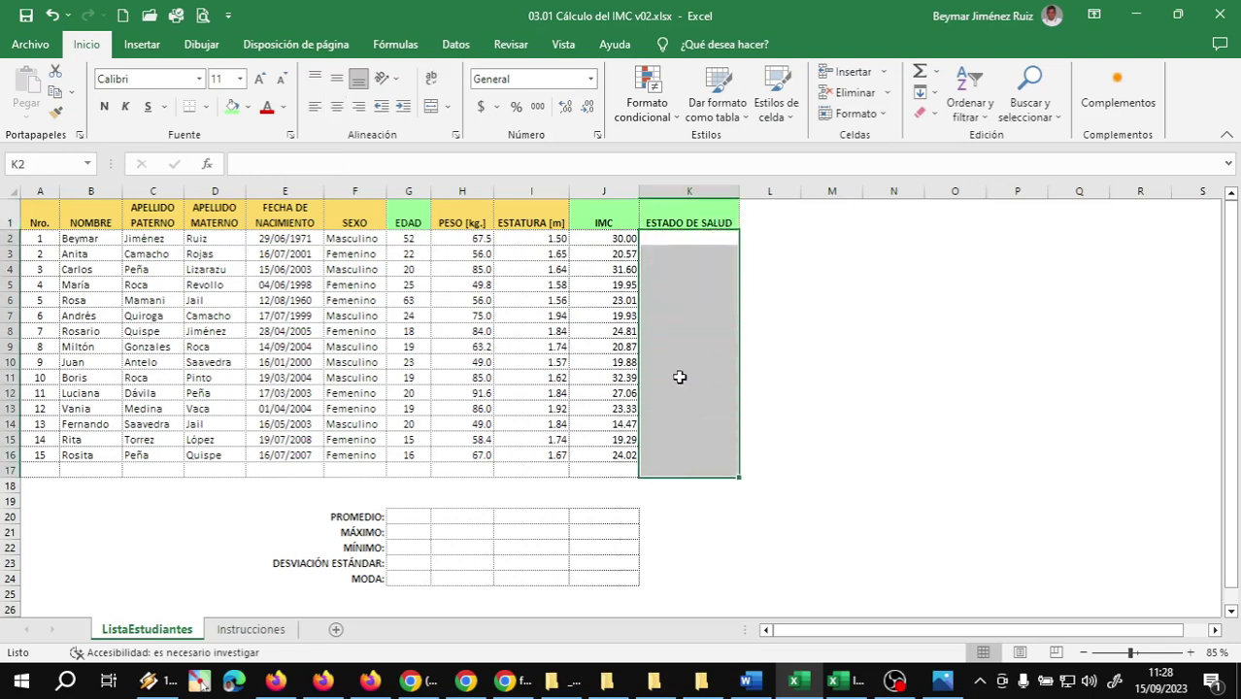
pyautogui.rightClick(679, 307)
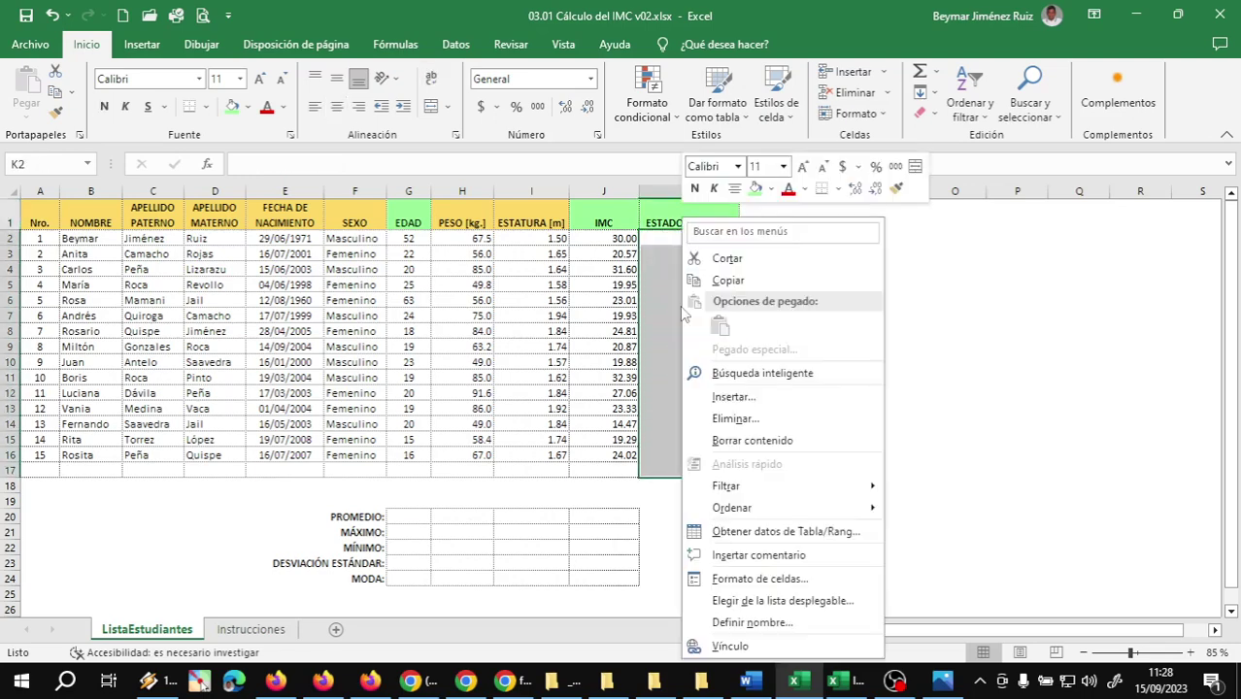
pyautogui.click(755, 579)
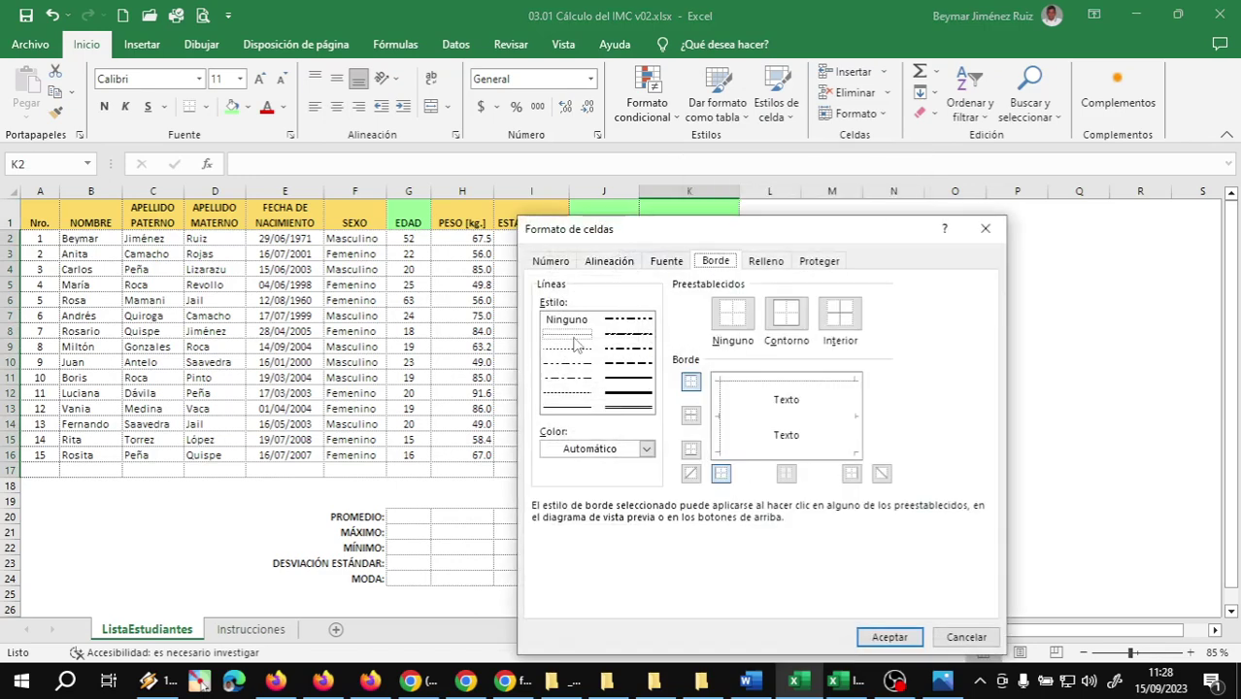
pyautogui.click(573, 338)
pyautogui.click(786, 313)
pyautogui.click(840, 312)
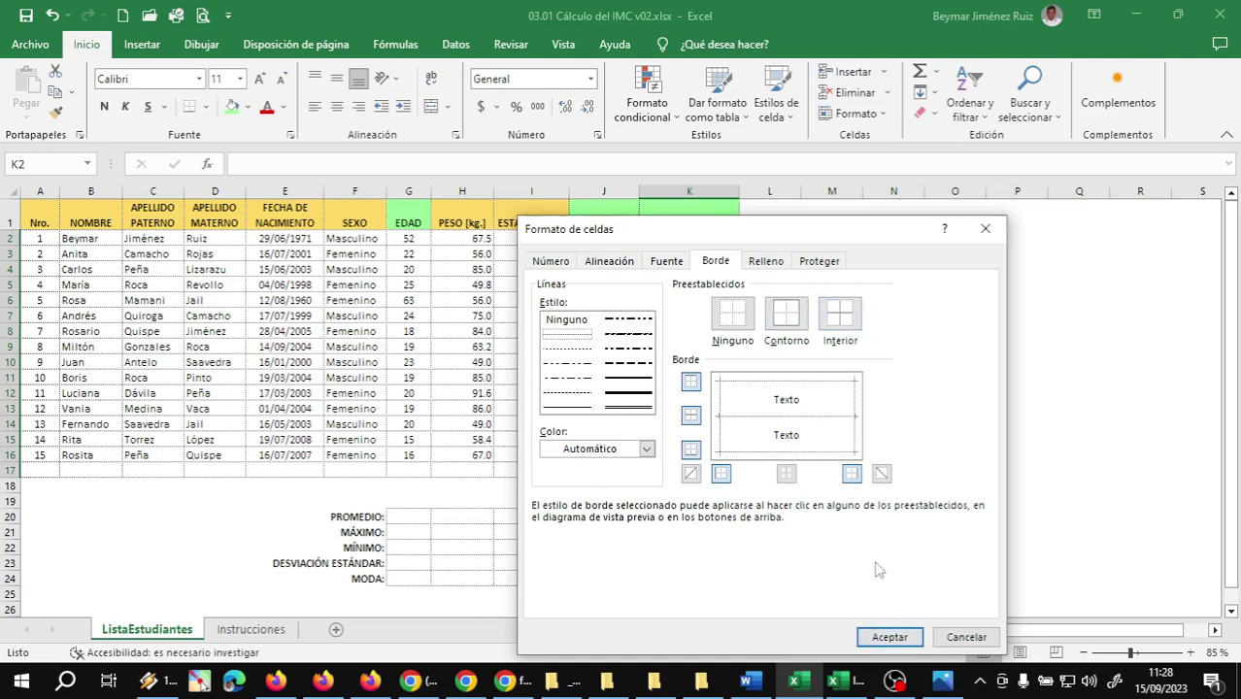
pyautogui.click(887, 637)
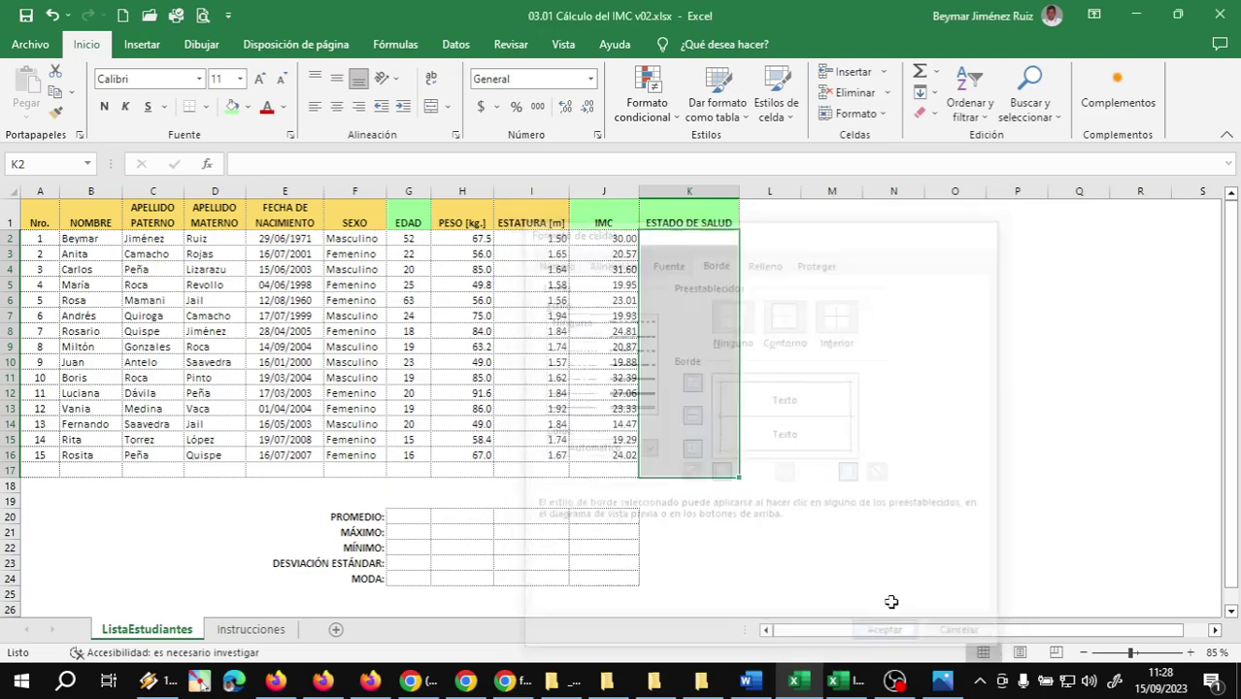
pyautogui.click(811, 408)
pyautogui.click(710, 215)
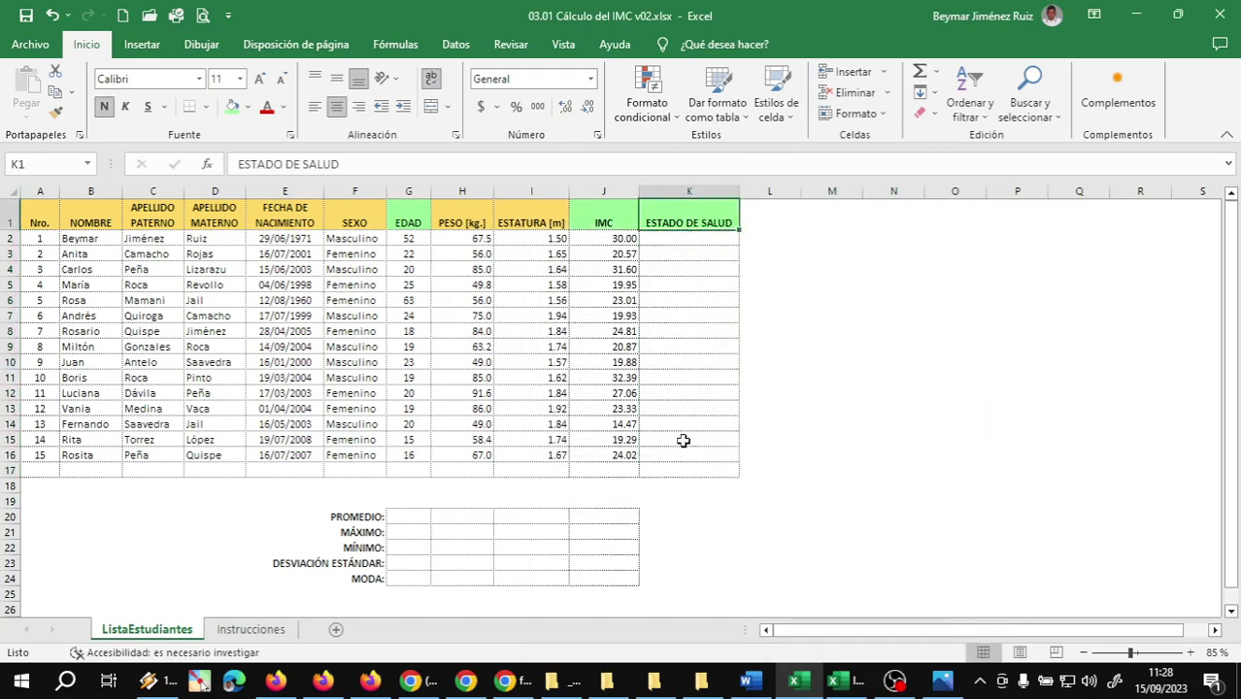
# Review the cells below the table and the statistics block, then save the workbook and return to A1
pyautogui.click(29, 469)
pyautogui.click(102, 468)
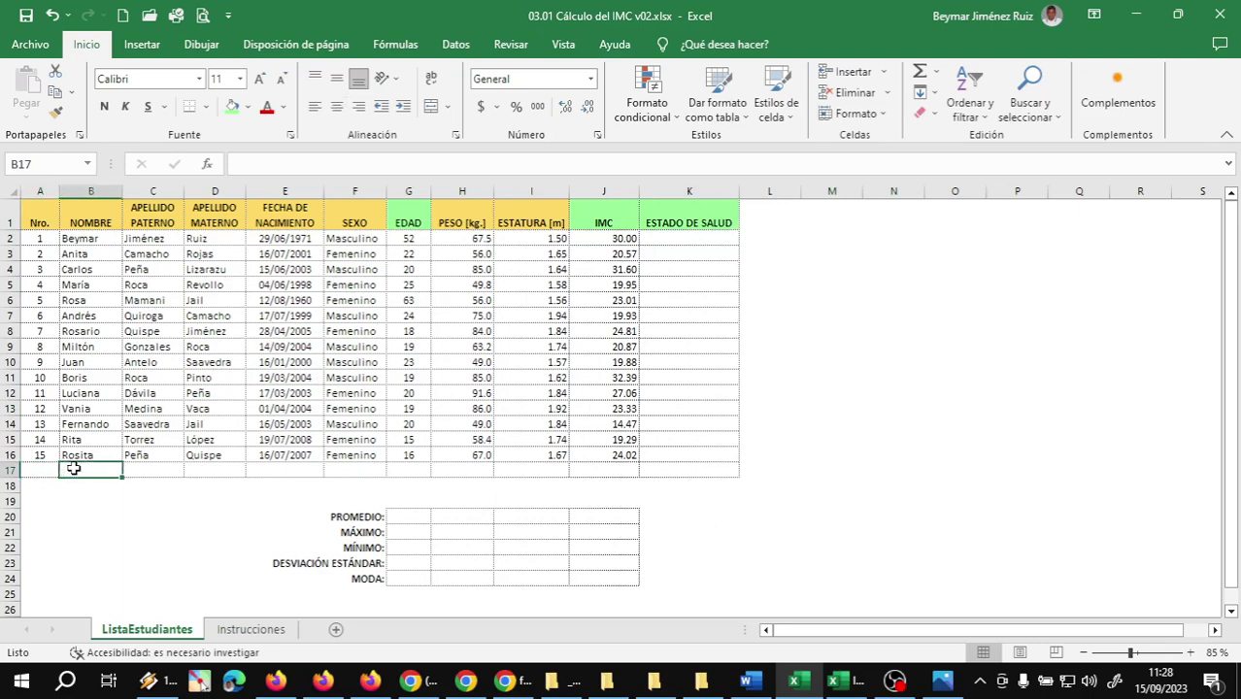
pyautogui.click(362, 472)
pyautogui.click(621, 472)
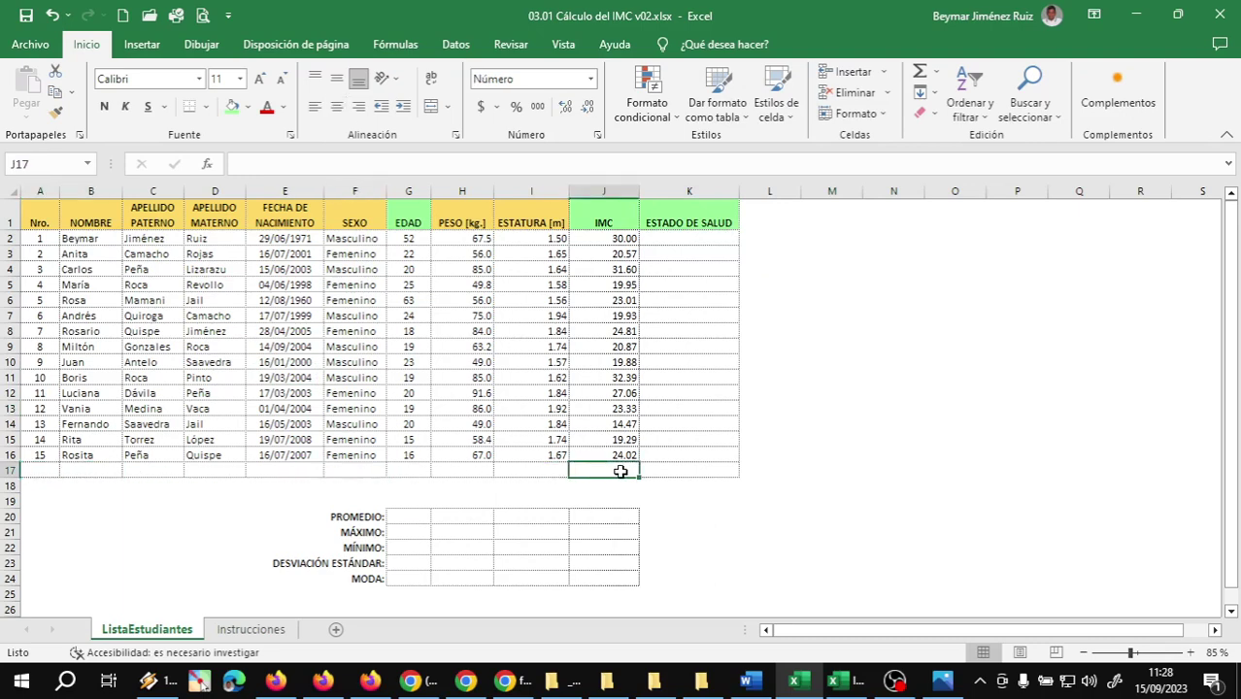
pyautogui.click(688, 471)
pyautogui.click(688, 452)
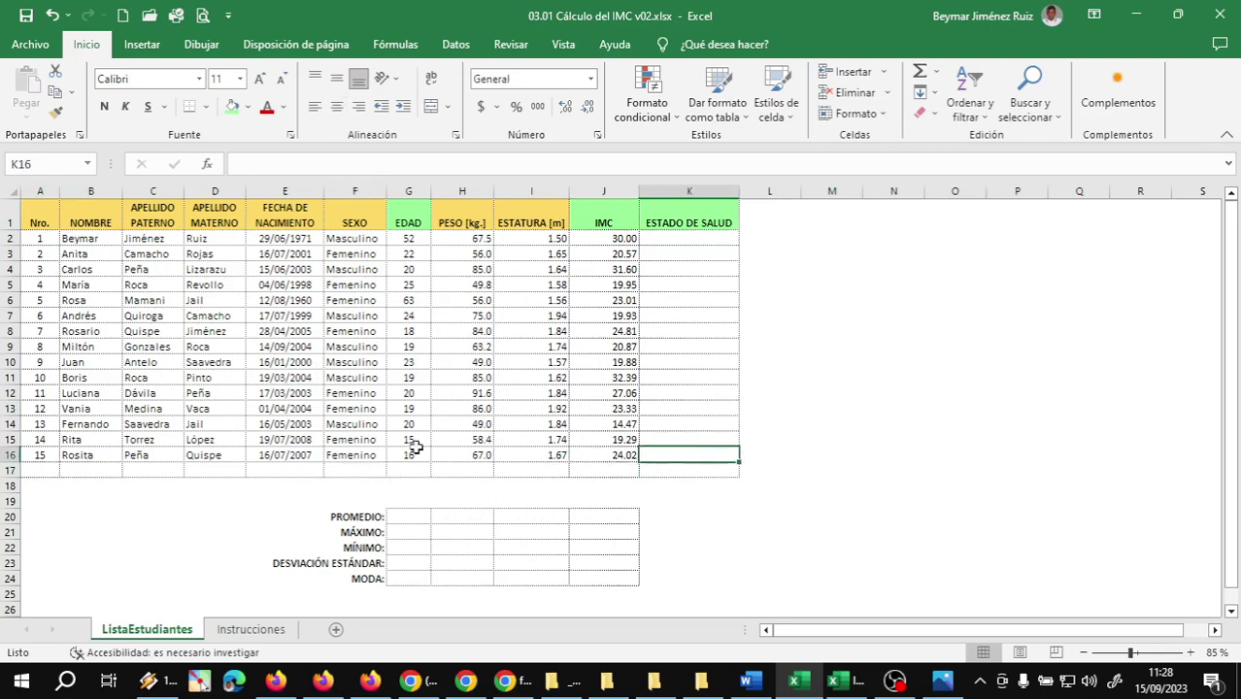
pyautogui.click(664, 471)
pyautogui.click(404, 516)
pyautogui.click(49, 219)
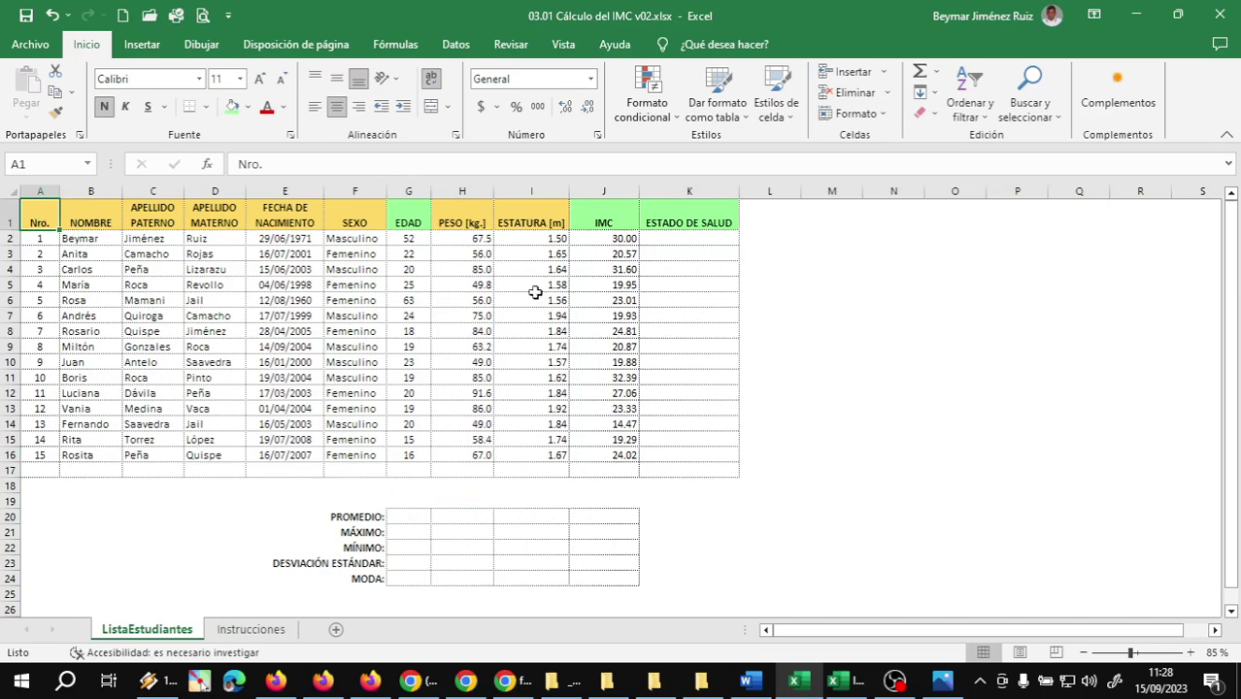
pyautogui.click(700, 241)
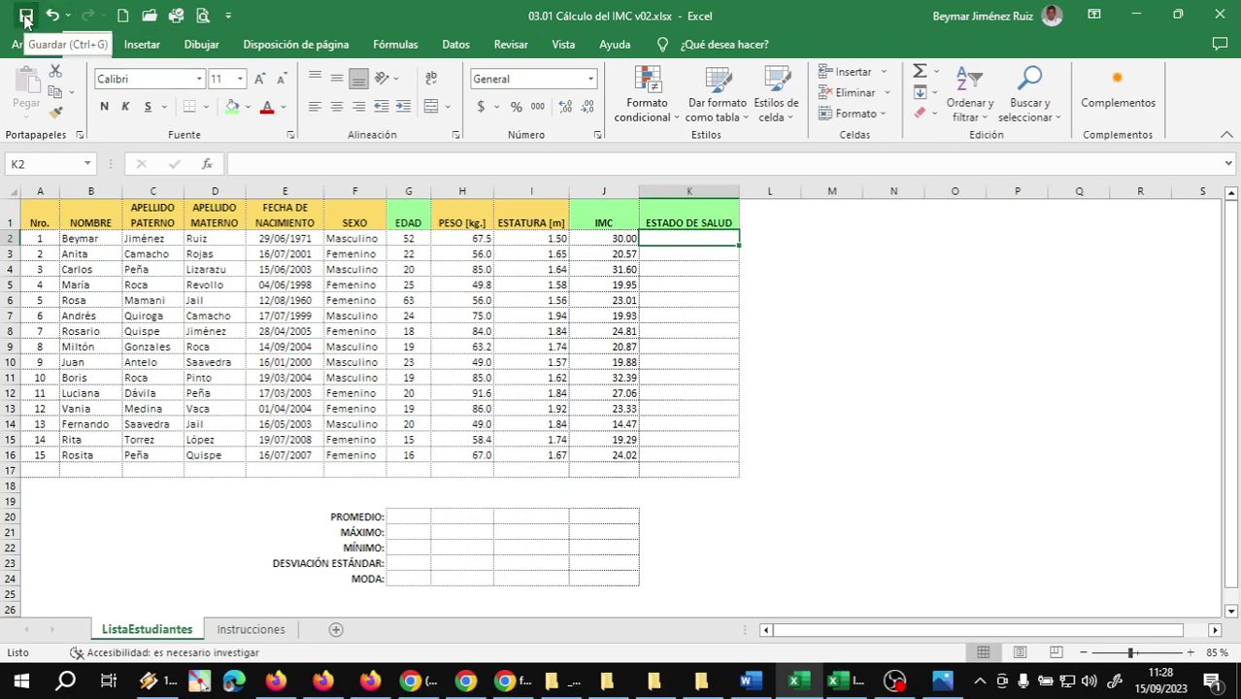
pyautogui.click(26, 20)
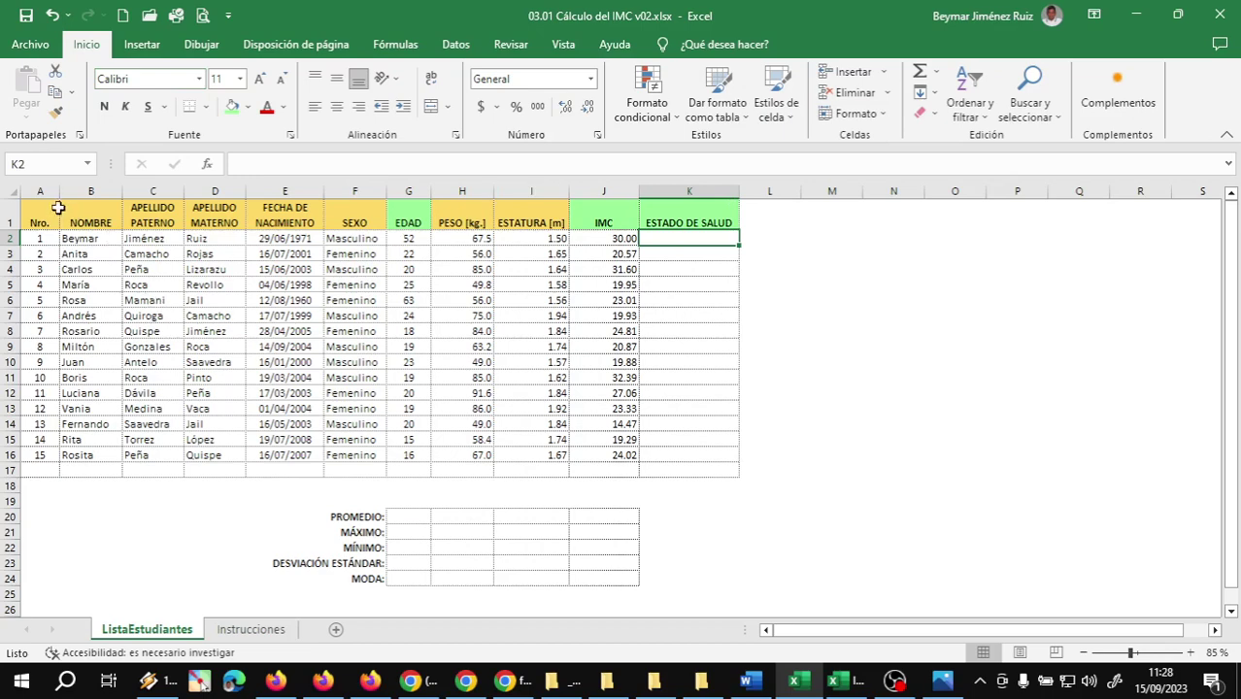
pyautogui.hotkey('ctrl', 'Home')
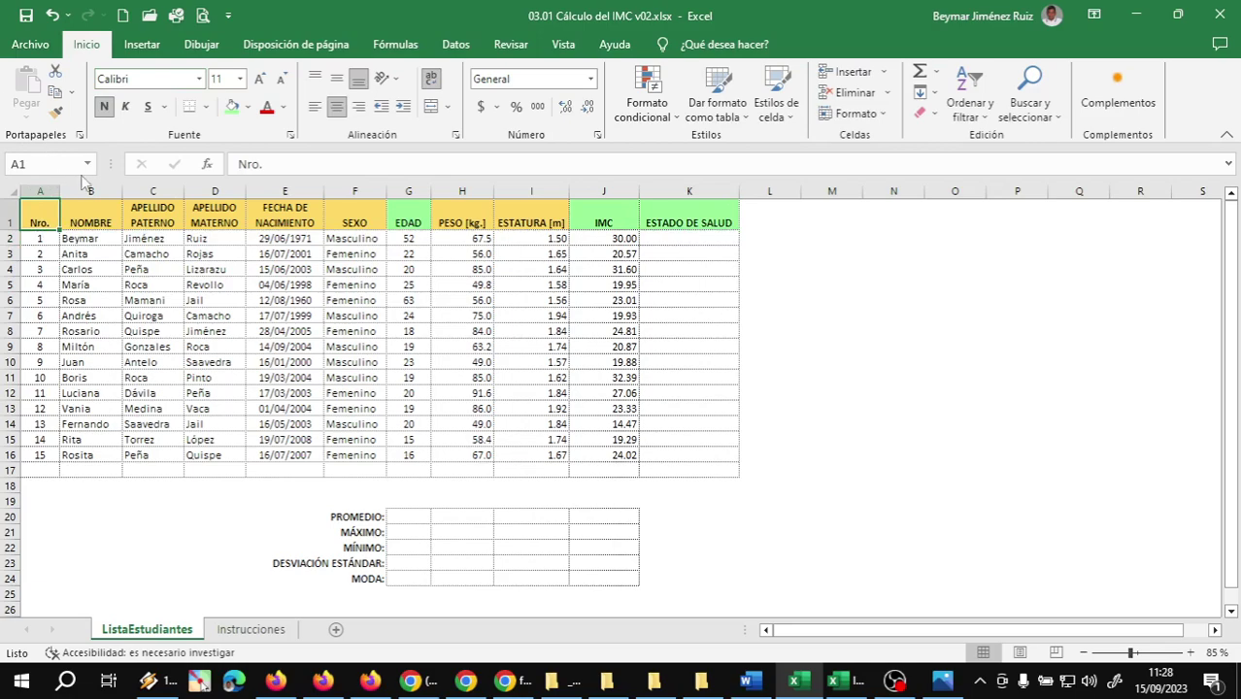
# Snip the student table and statistics block to the clipboard with Win+Shift+S
pyautogui.press('super+shift+s')
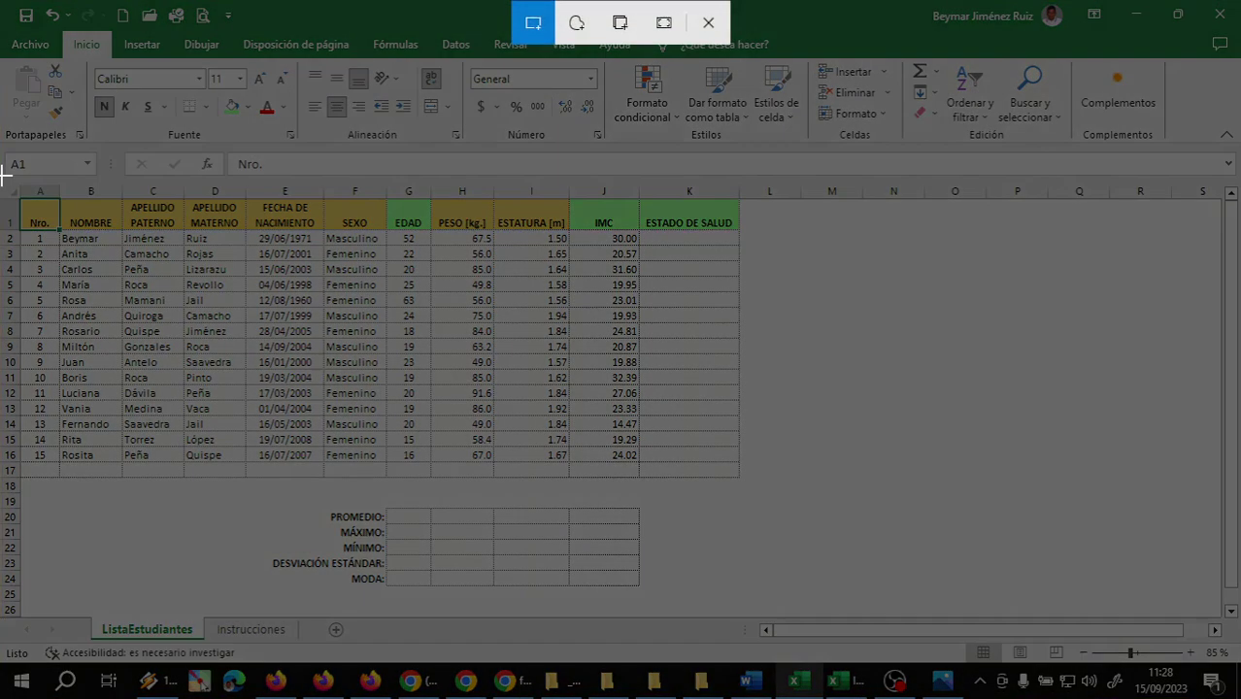
pyautogui.moveTo(4, 178)
pyautogui.mouseDown()
pyautogui.moveTo(72, 289)
pyautogui.moveTo(866, 646)
pyautogui.moveTo(867, 669)
pyautogui.mouseUp()
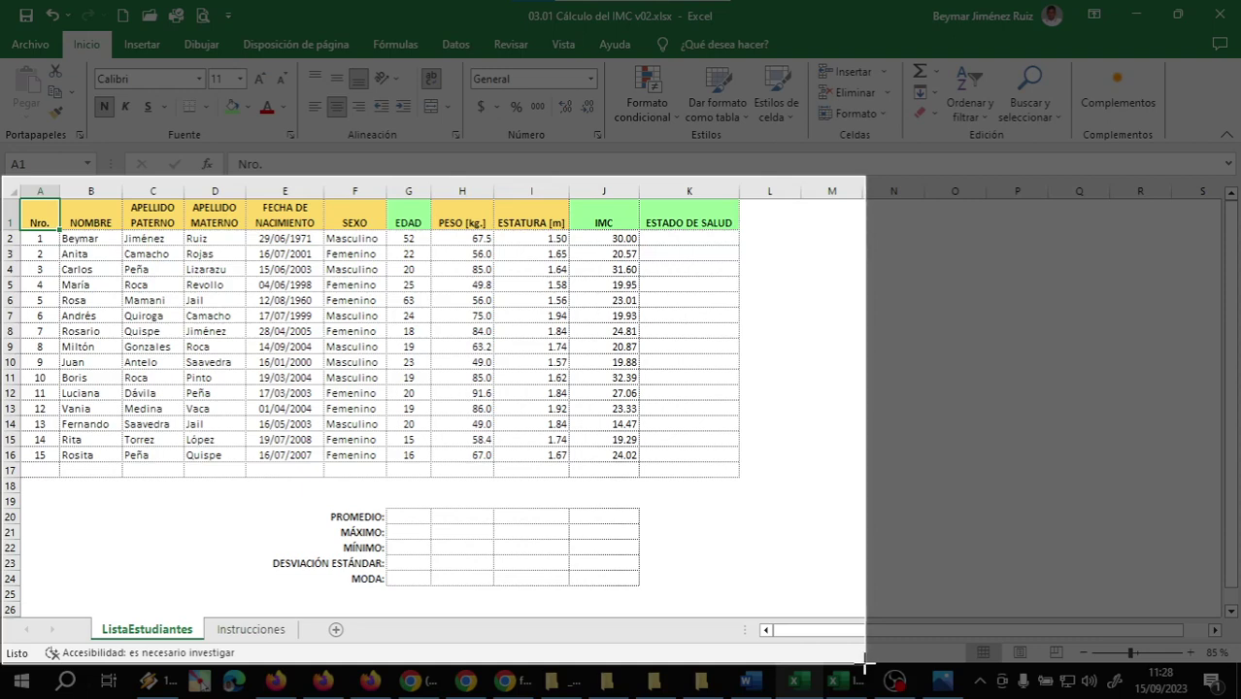
pyautogui.moveTo(866, 668); pyautogui.dragTo(865, 668)
# Paste the spreadsheet snip into the INT.INFORMÁTICA_K1 WhatsApp group chat and send it
pyautogui.moveTo(842, 691)
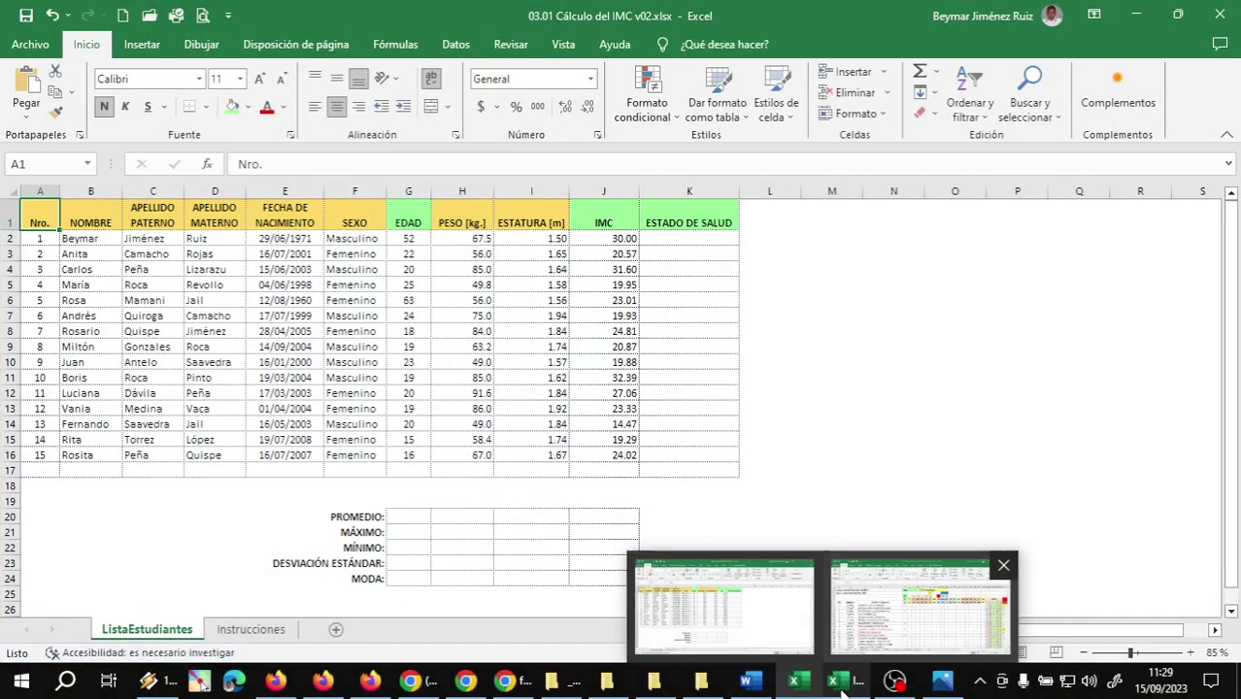
pyautogui.click(486, 612)
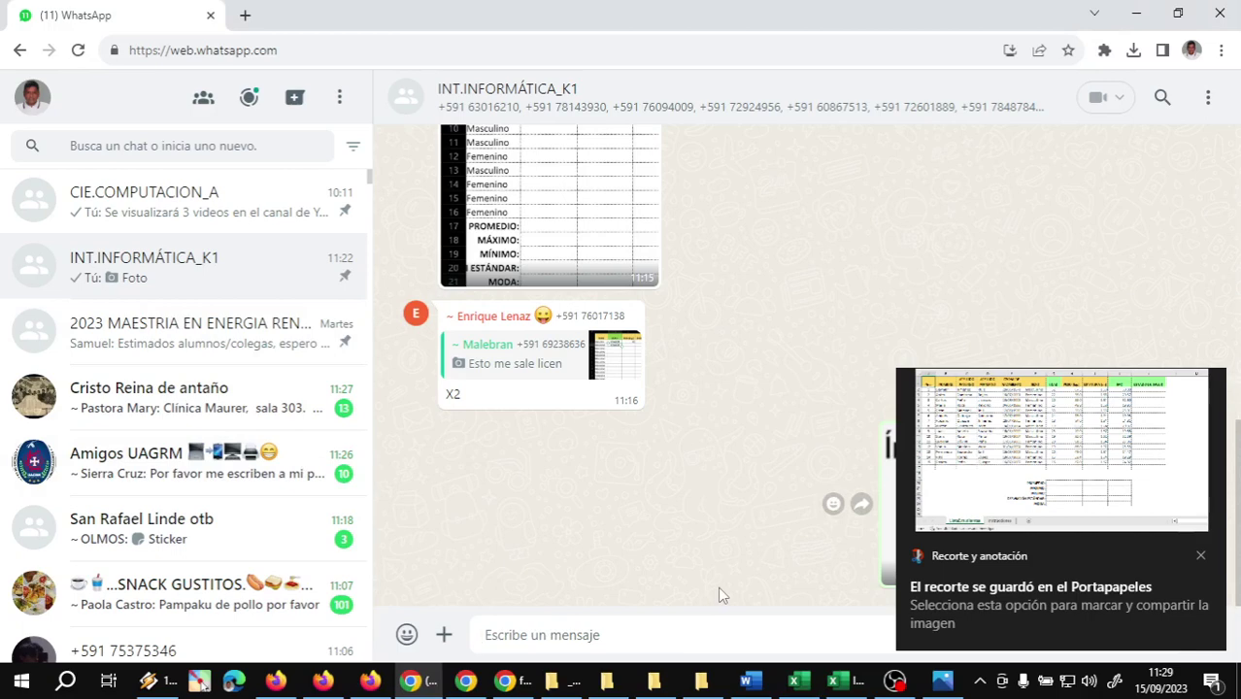
pyautogui.hotkey('ctrl', 'v')
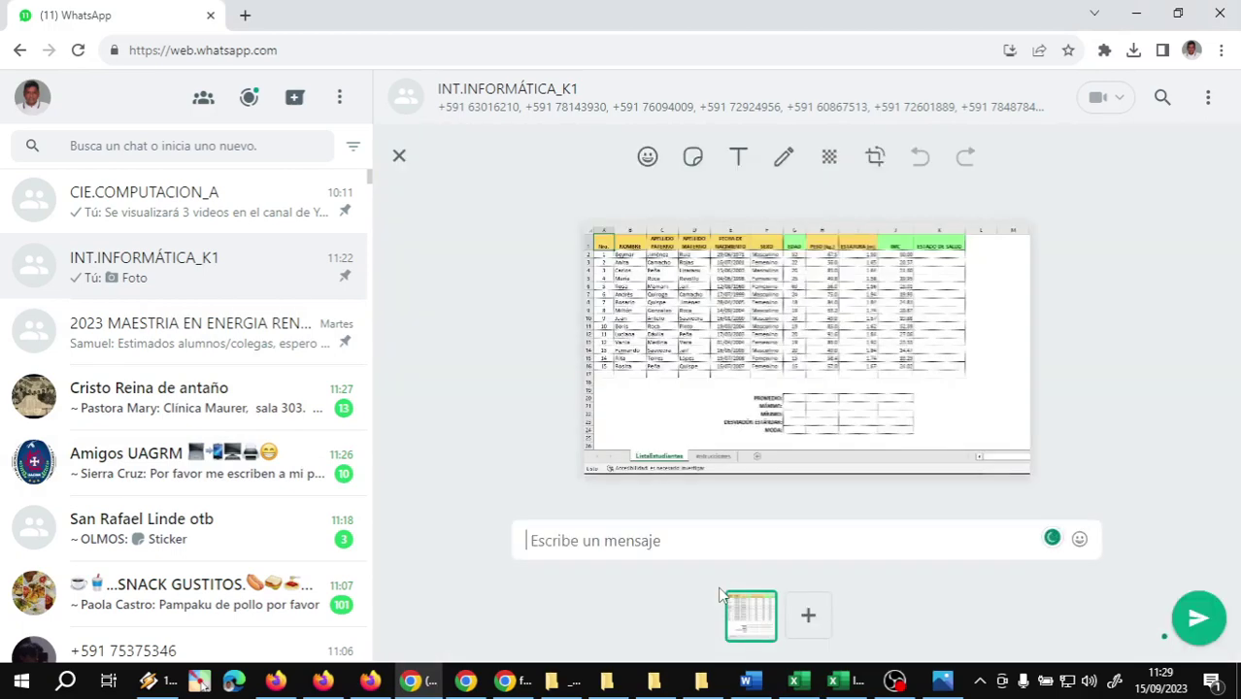
pyautogui.press('Return')
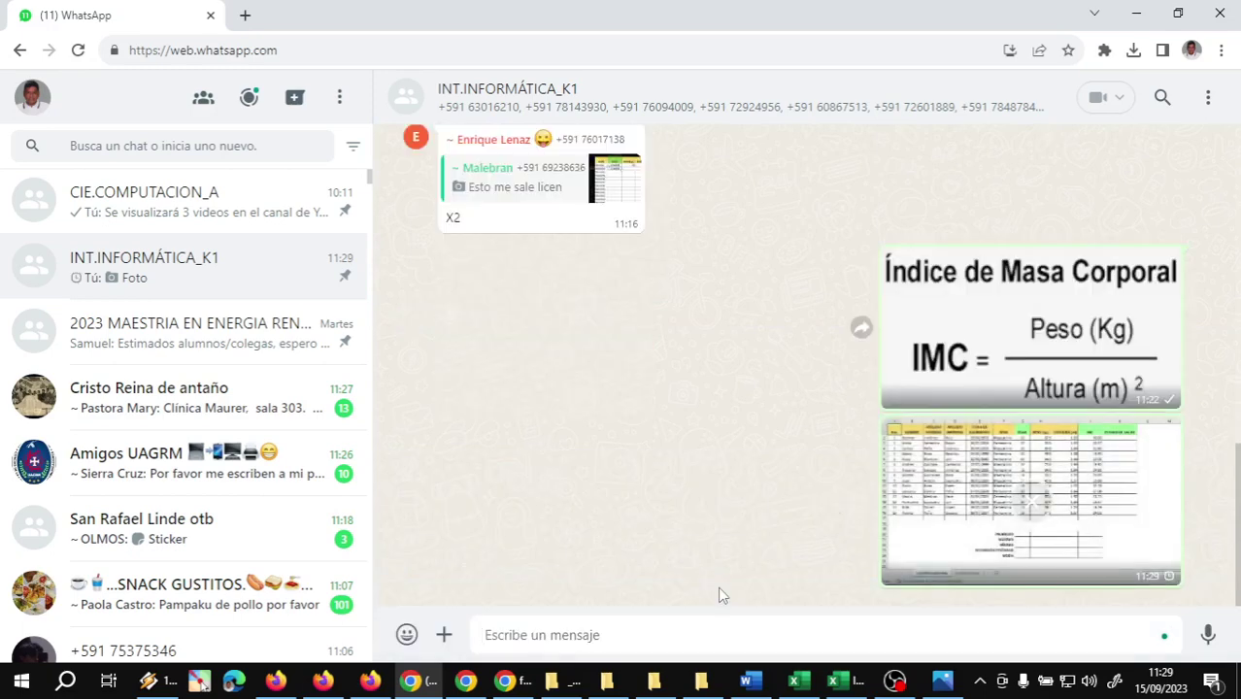
pyautogui.moveTo(847, 686)
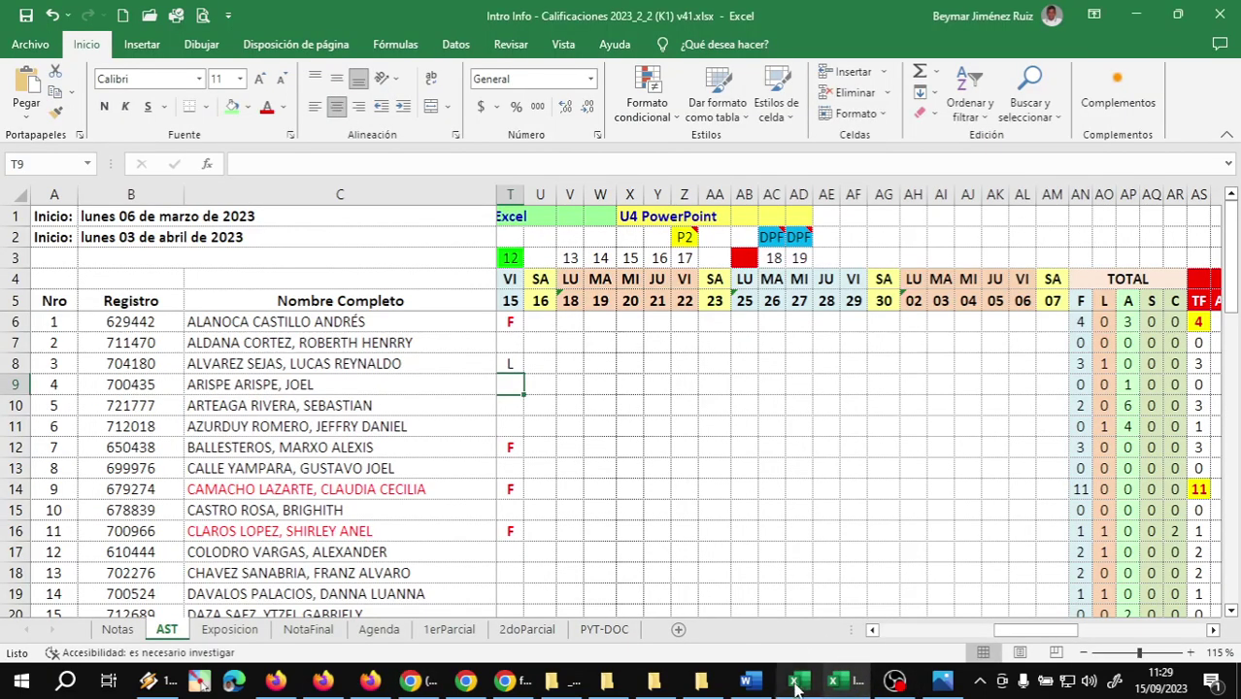
# Back in the IMC workbook, select the empty ESTADO DE SALUD cells K2:K17, then return to A1
pyautogui.click(806, 633)
pyautogui.click(673, 250)
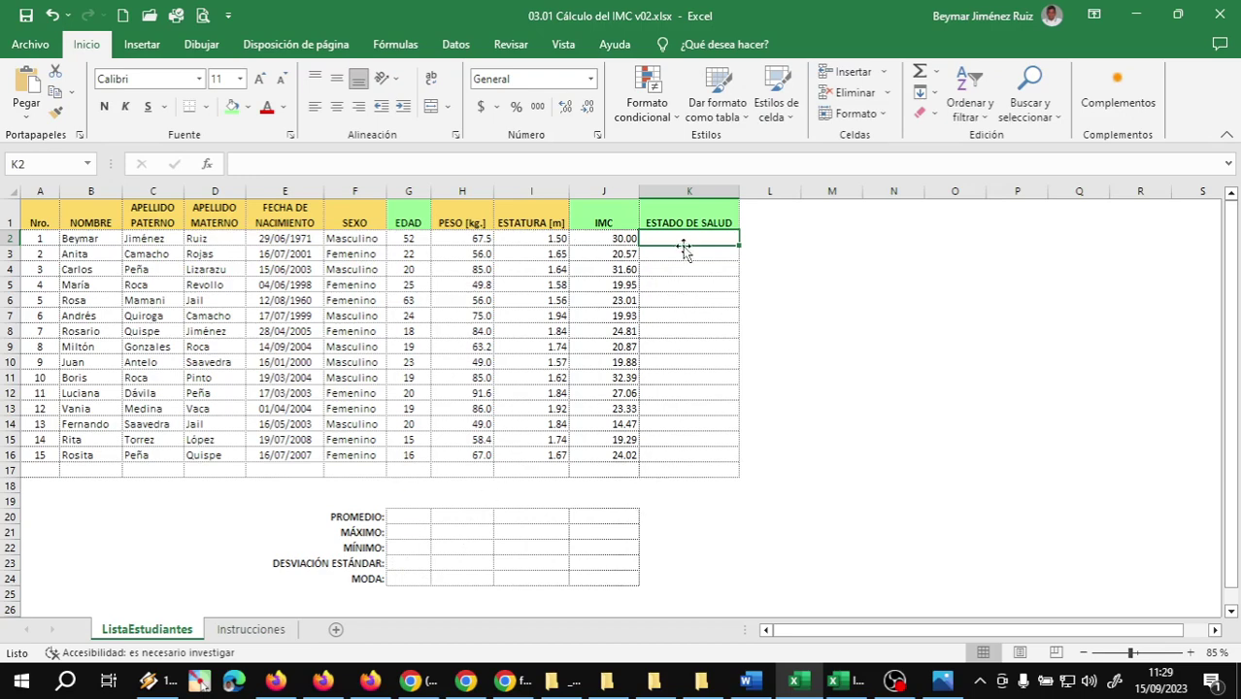
pyautogui.moveTo(684, 239); pyautogui.dragTo(676, 468)
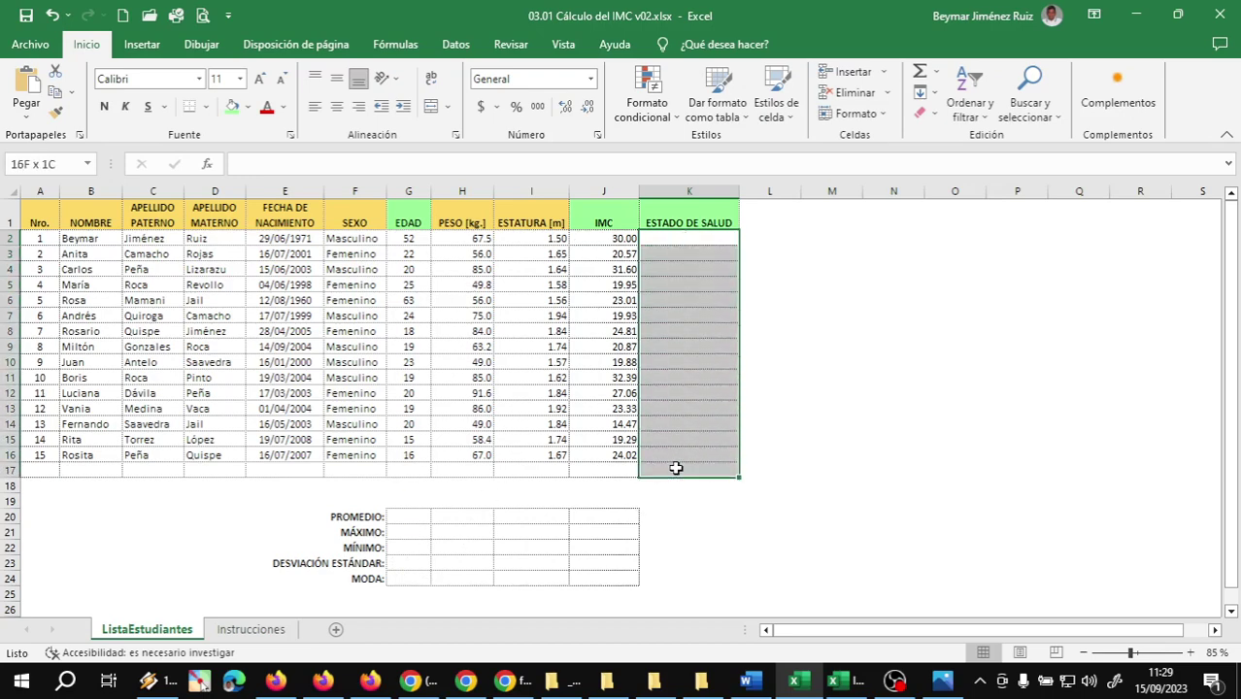
pyautogui.click(680, 302)
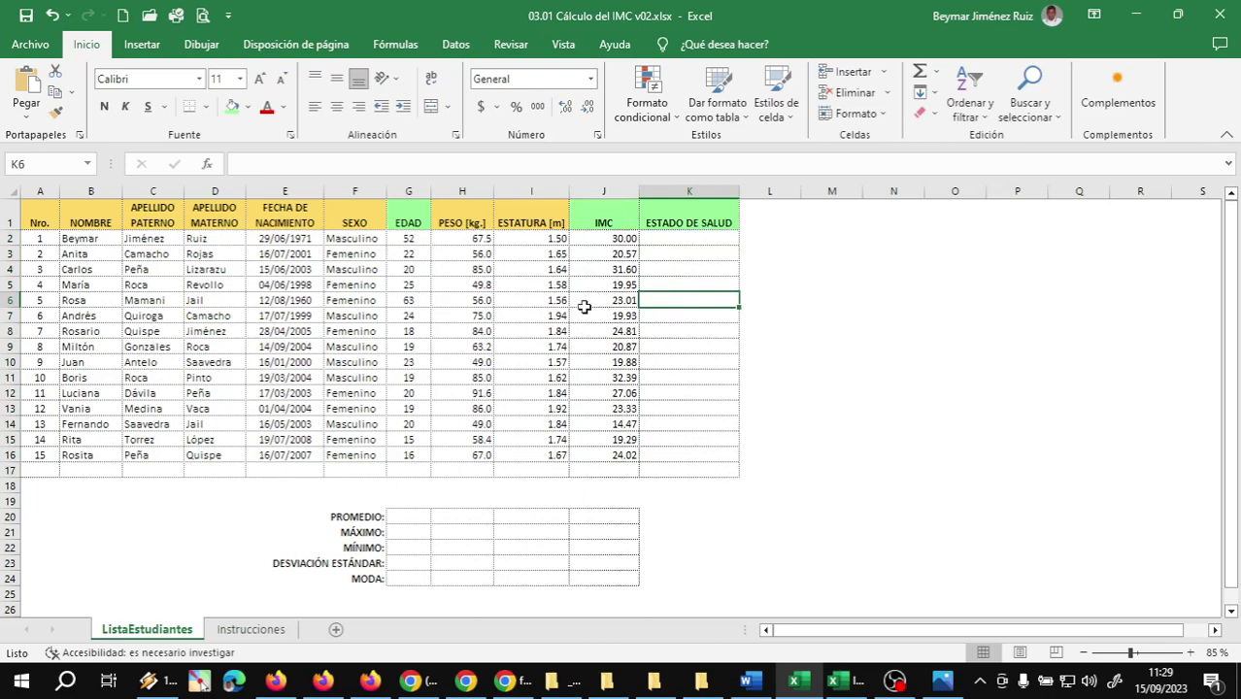
pyautogui.hotkey('ctrl', 'Home')
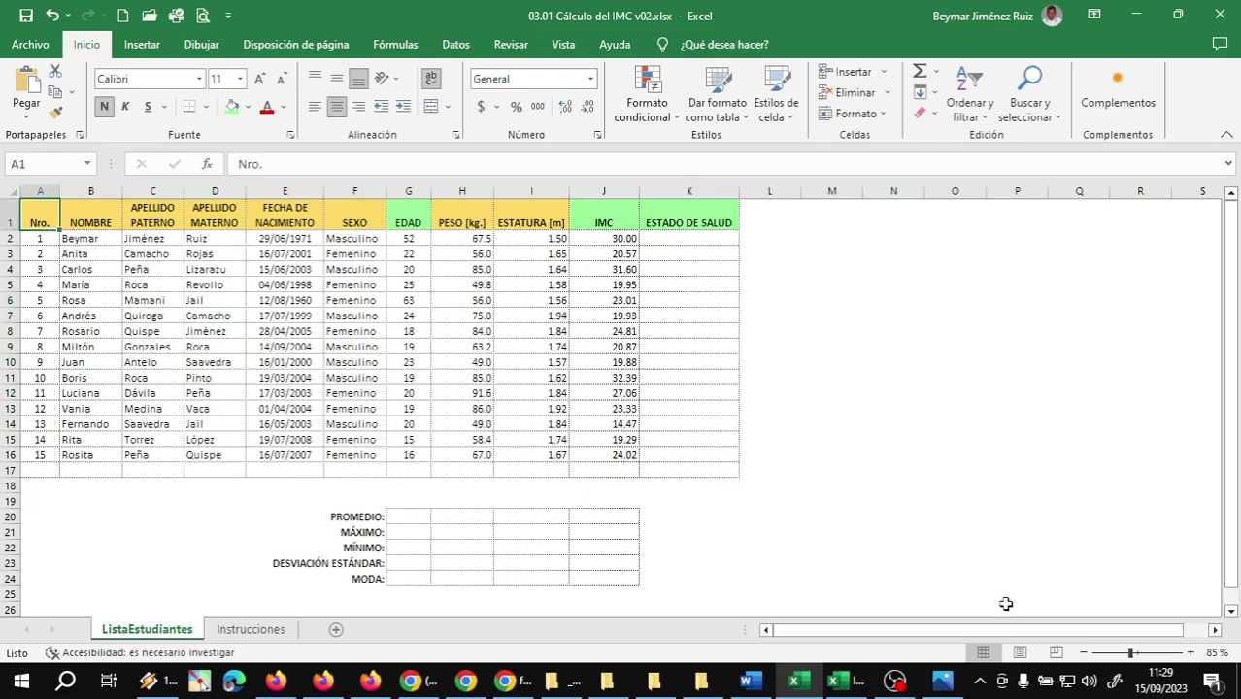
# Pause the screen recording and switch back to the IMC workbook
pyautogui.click(943, 683)
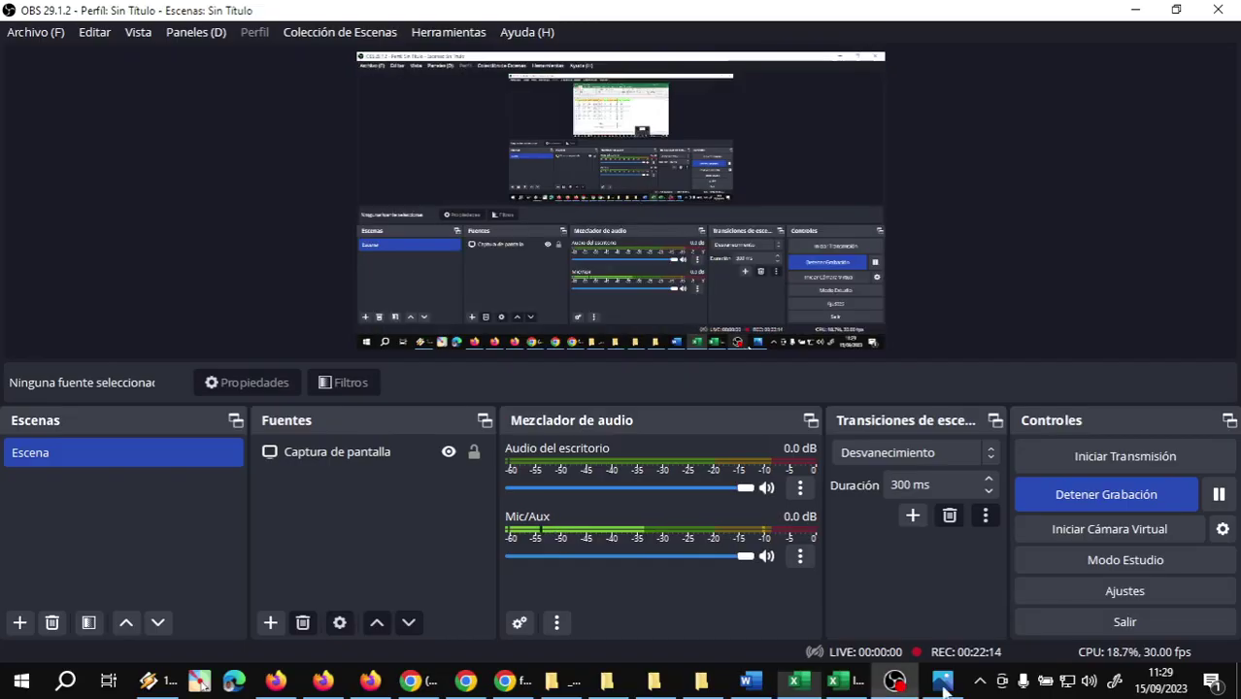
pyautogui.click(1219, 494)
pyautogui.moveTo(801, 684)
pyautogui.click(742, 604)
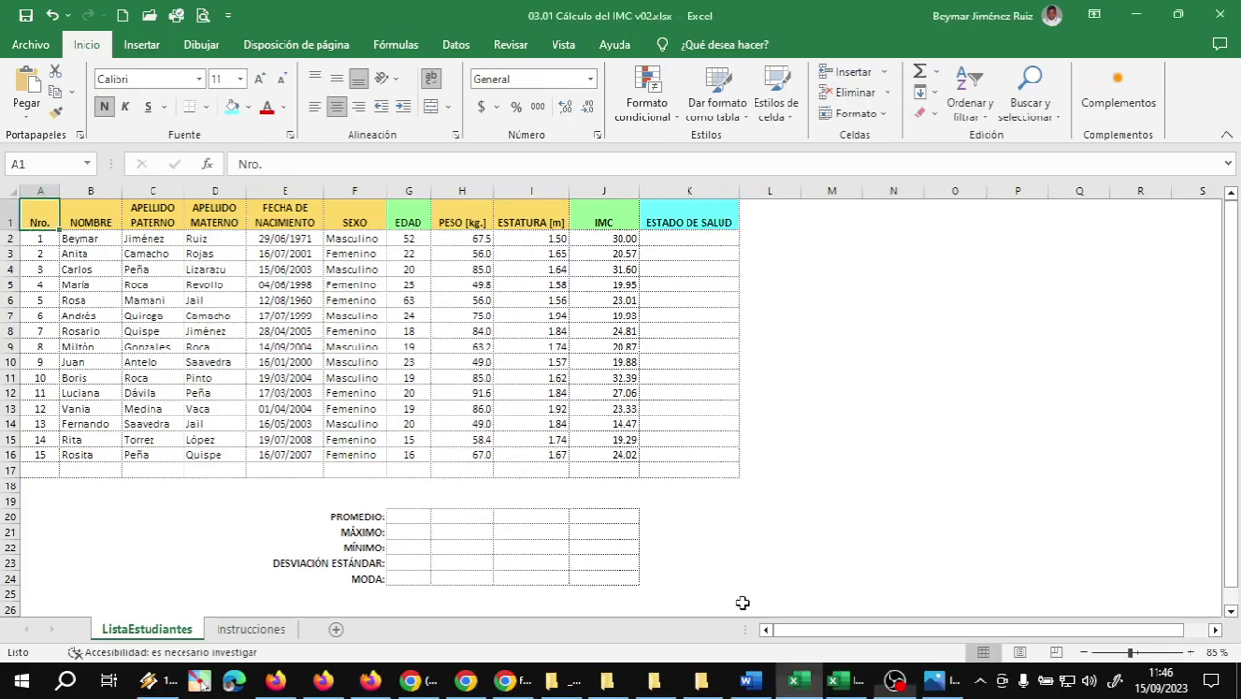
# Enter the heading DATOS ESTADÍSTICOS in cell G19 above the PROMEDIO-to-MODA rows
pyautogui.click(405, 515)
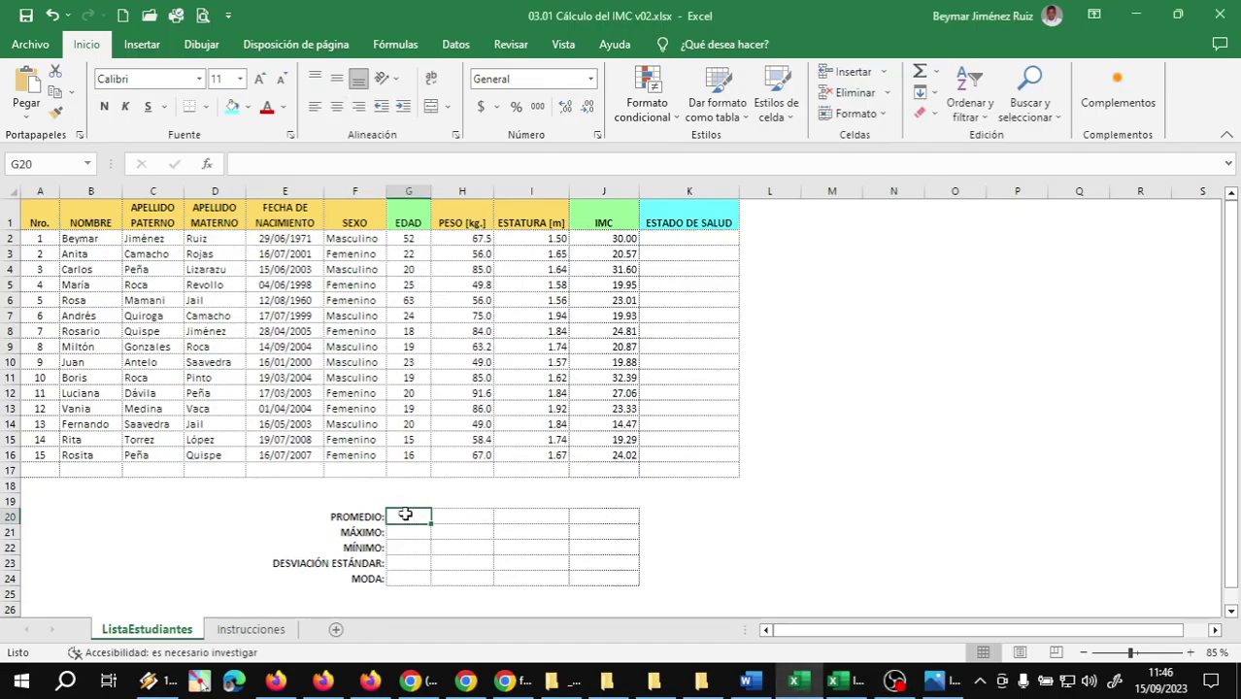
pyautogui.click(408, 501)
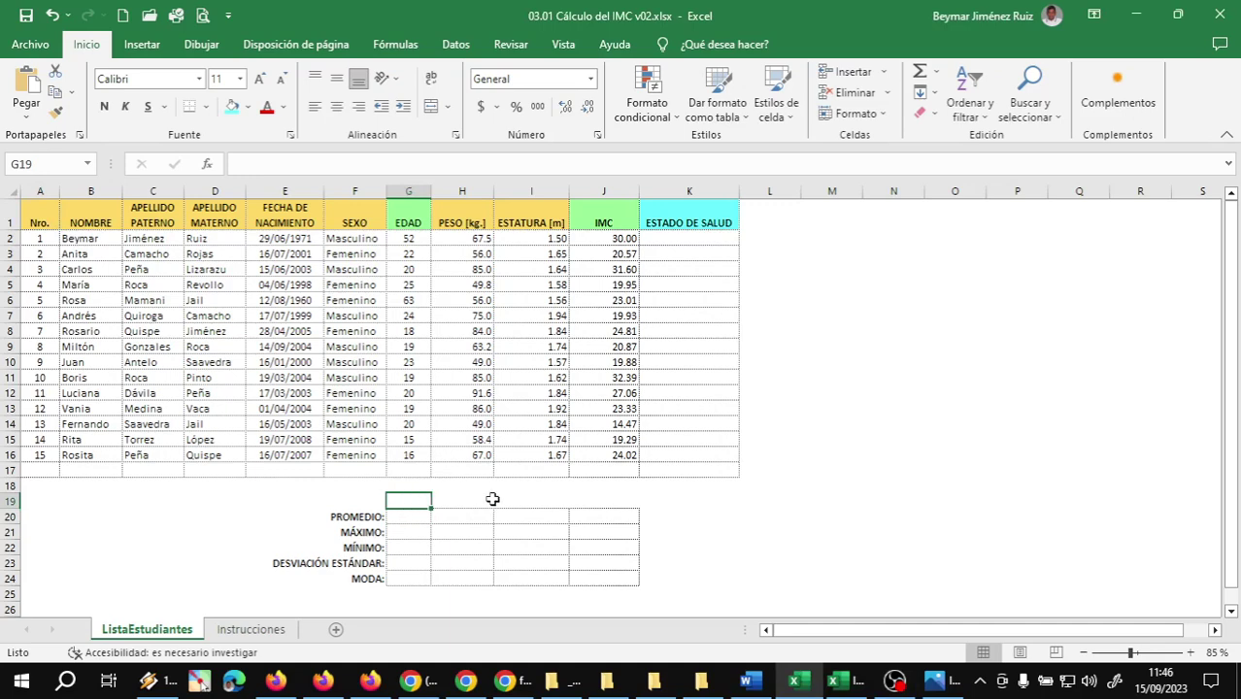
pyautogui.write('d')
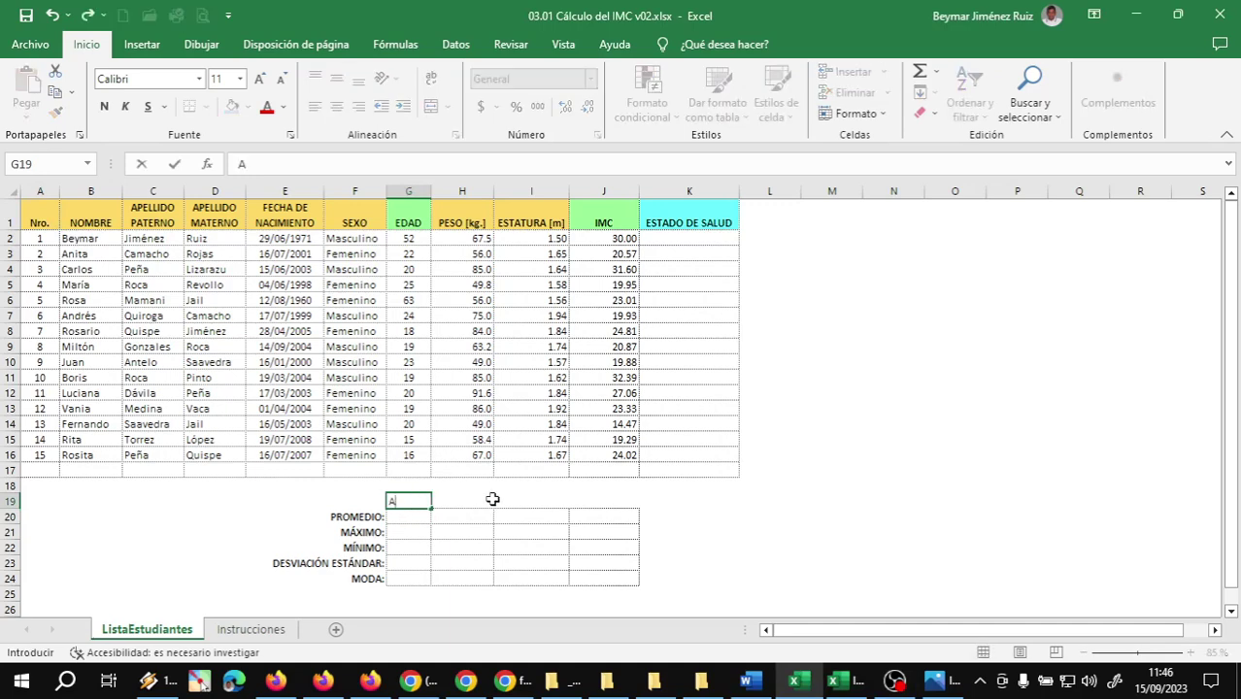
pyautogui.press('BackSpace')
pyautogui.write('DATOS ESTADÍSTIC')
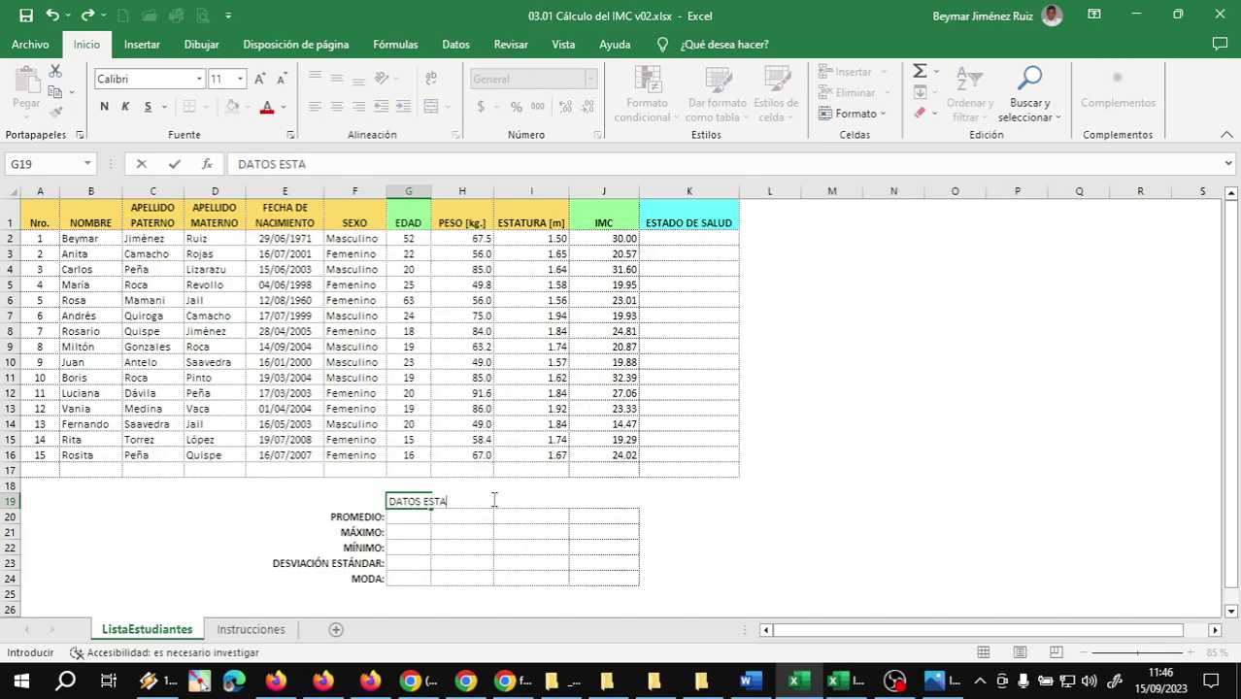
pyautogui.write('OS')
pyautogui.press('Return')
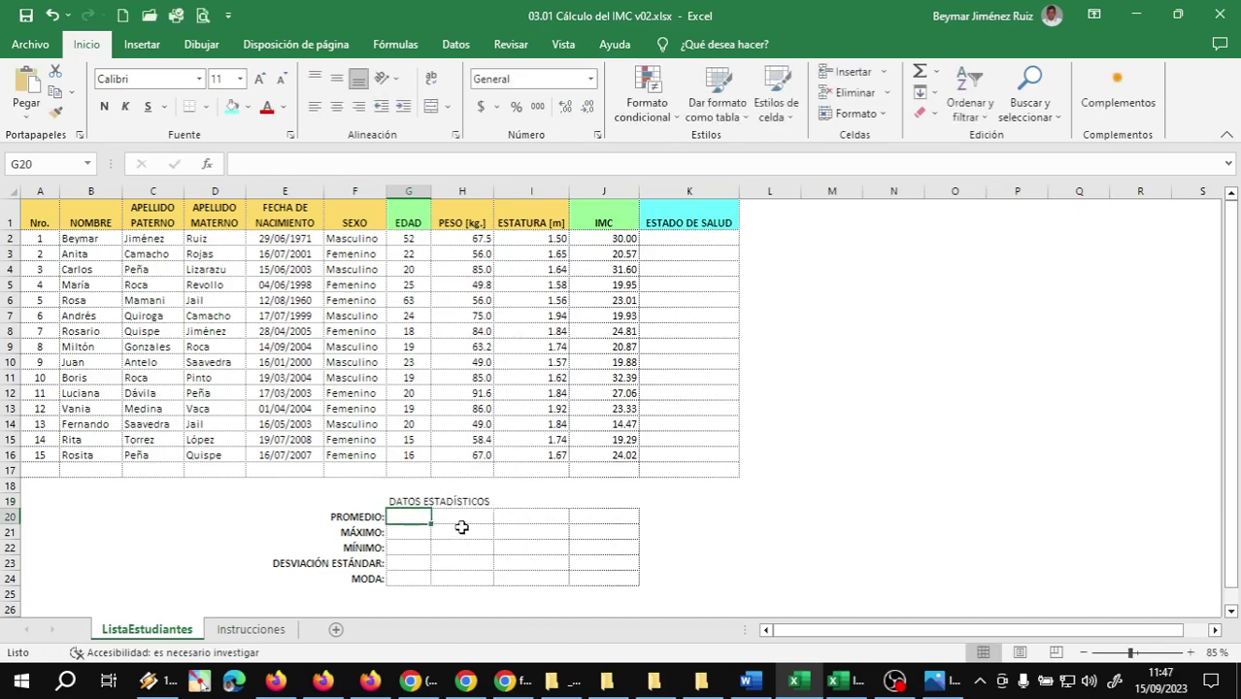
pyautogui.click(418, 501)
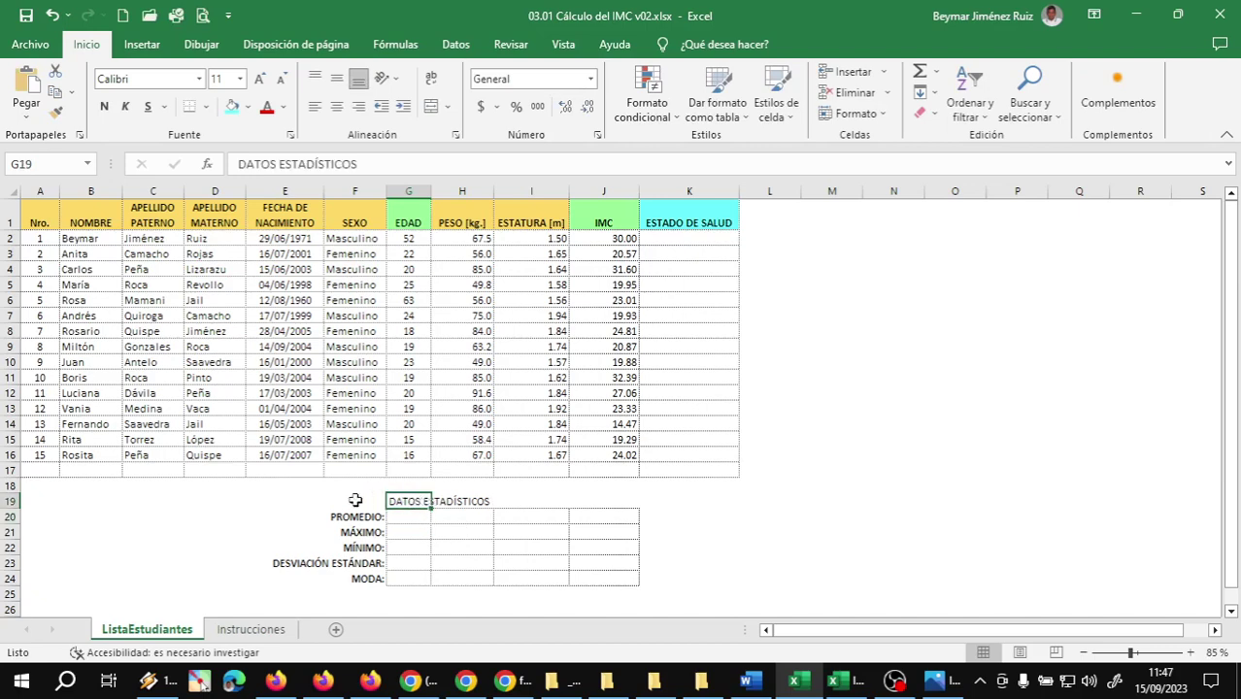
# Insert a blank row above row 19, moving the heading down to G20
pyautogui.click(5, 501)
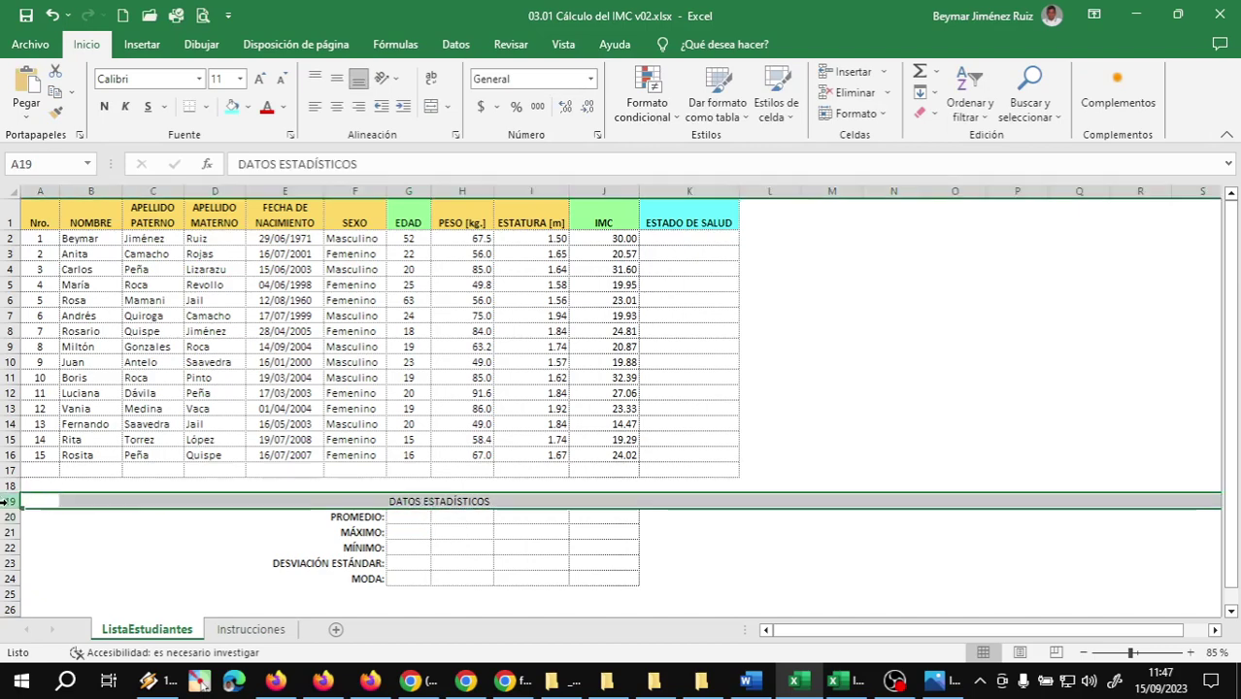
pyautogui.rightClick(8, 503)
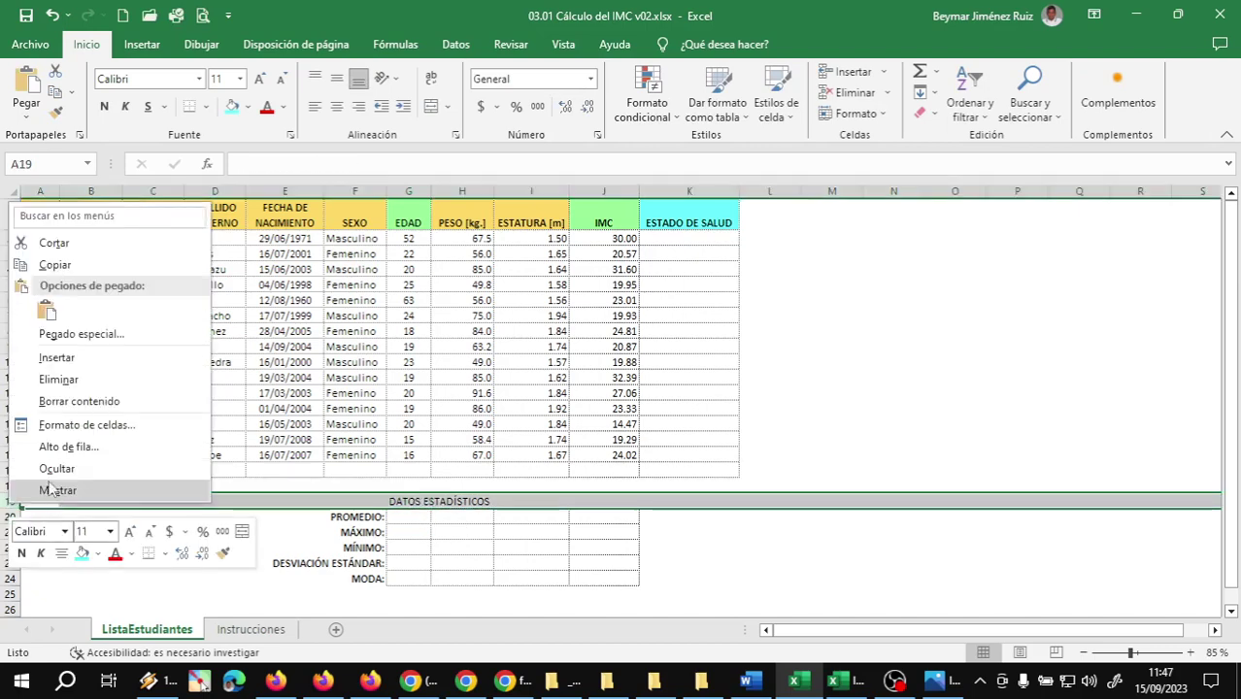
pyautogui.click(61, 365)
# Merge and centre DATOS ESTADÍSTICOS across G20:J20 and make it bold
pyautogui.click(403, 523)
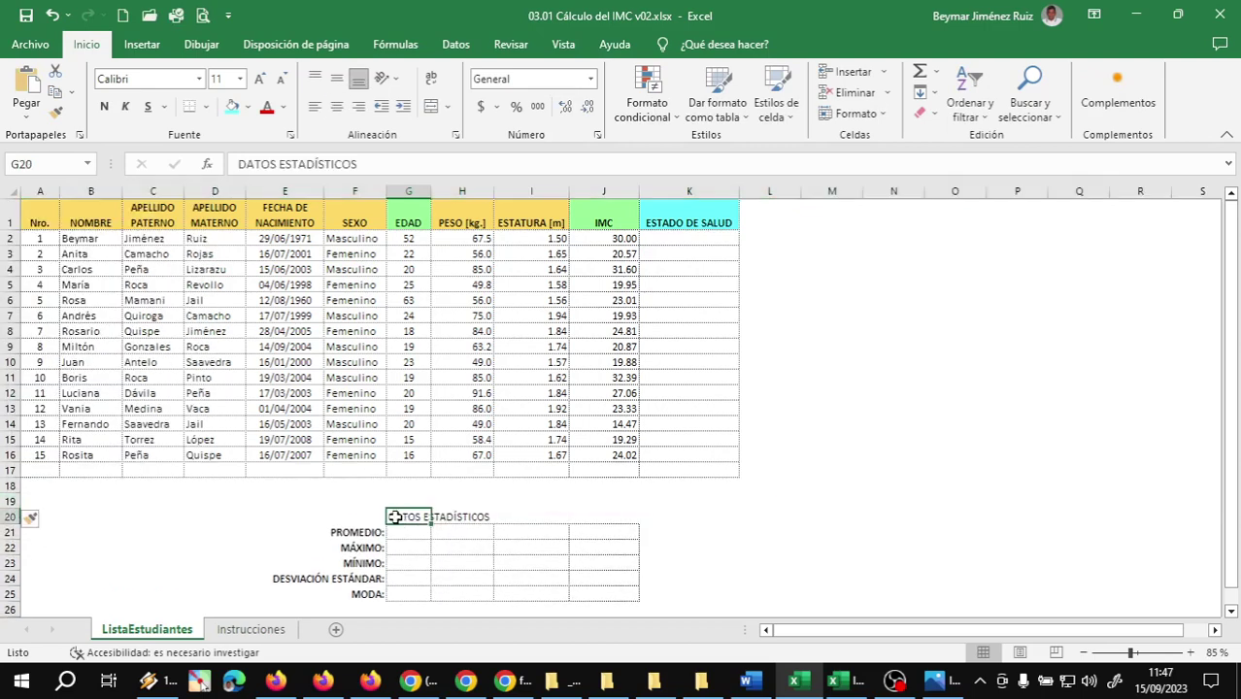
pyautogui.moveTo(394, 518); pyautogui.dragTo(593, 515)
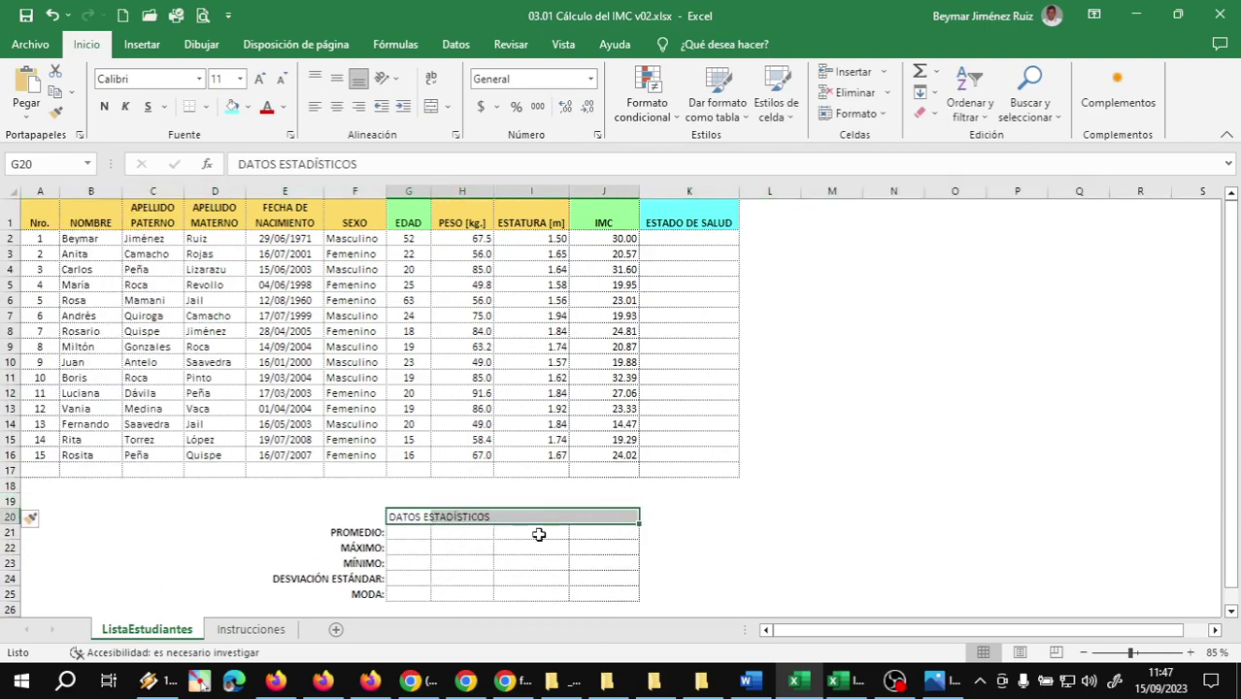
pyautogui.click(431, 106)
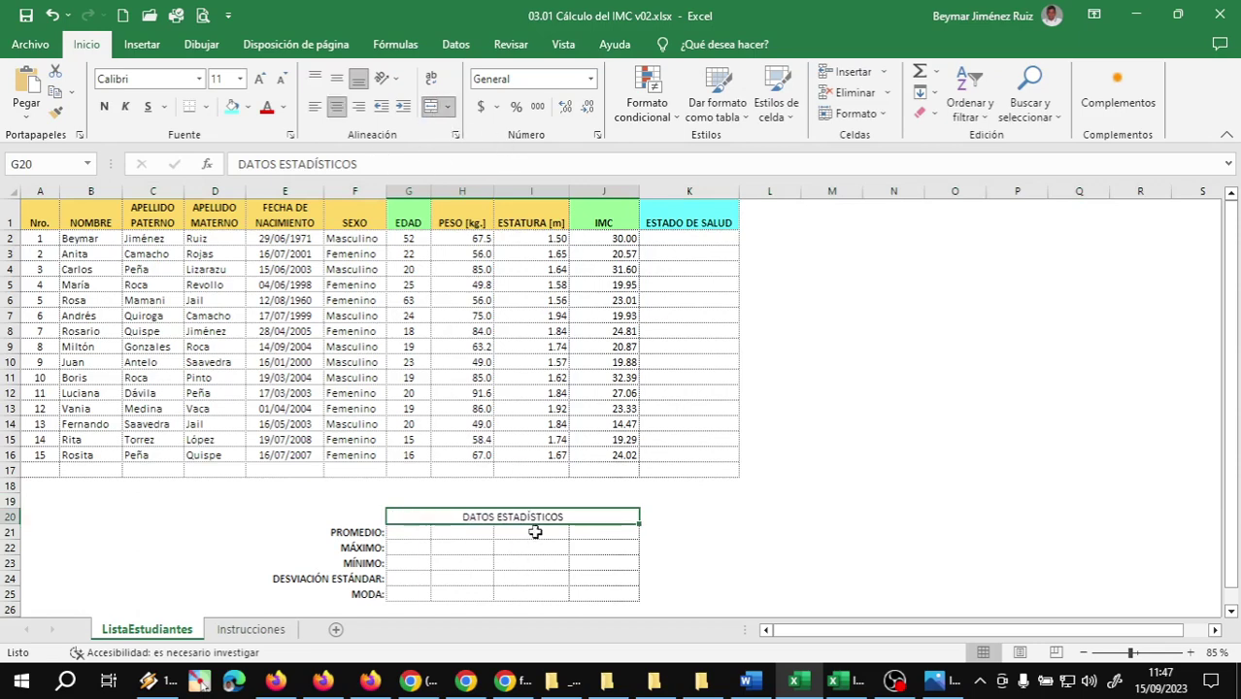
pyautogui.click(104, 106)
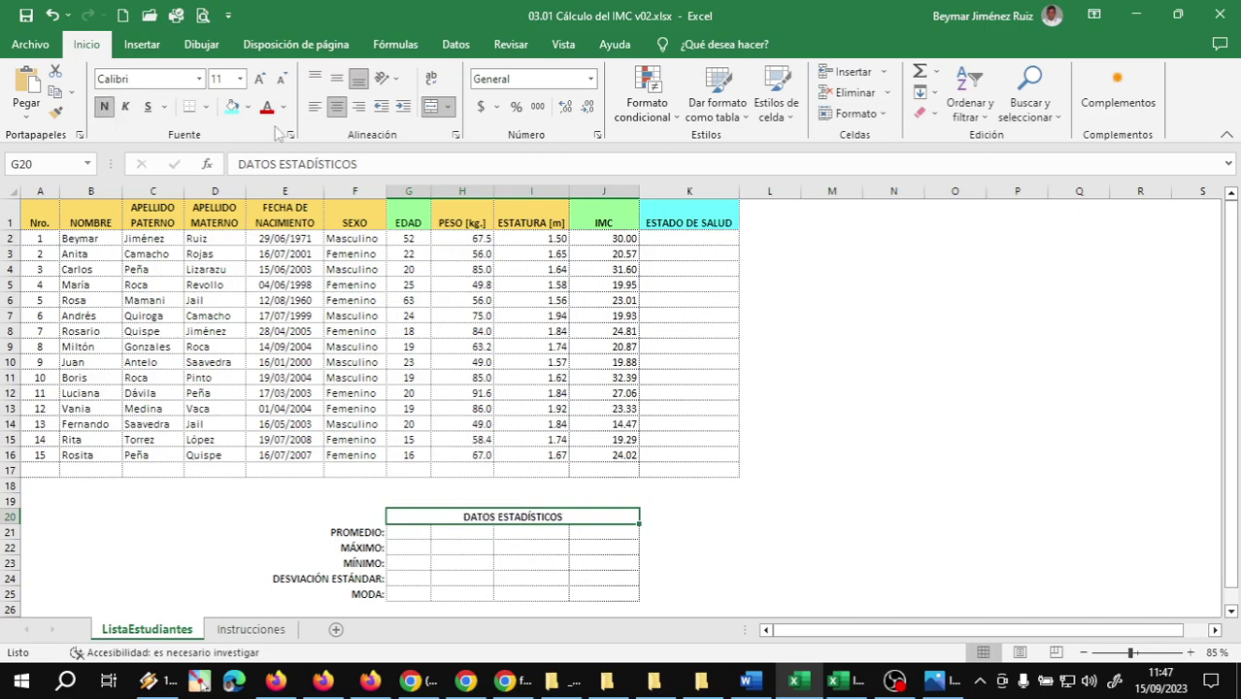
pyautogui.click(408, 541)
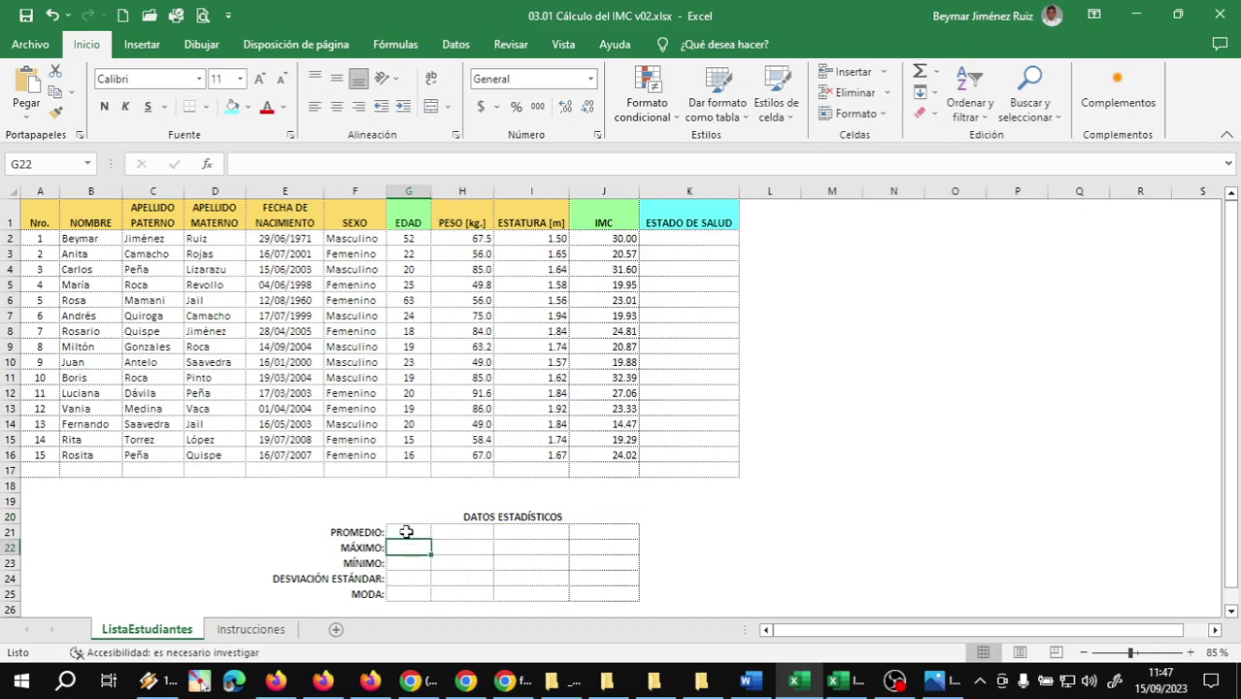
pyautogui.click(342, 534)
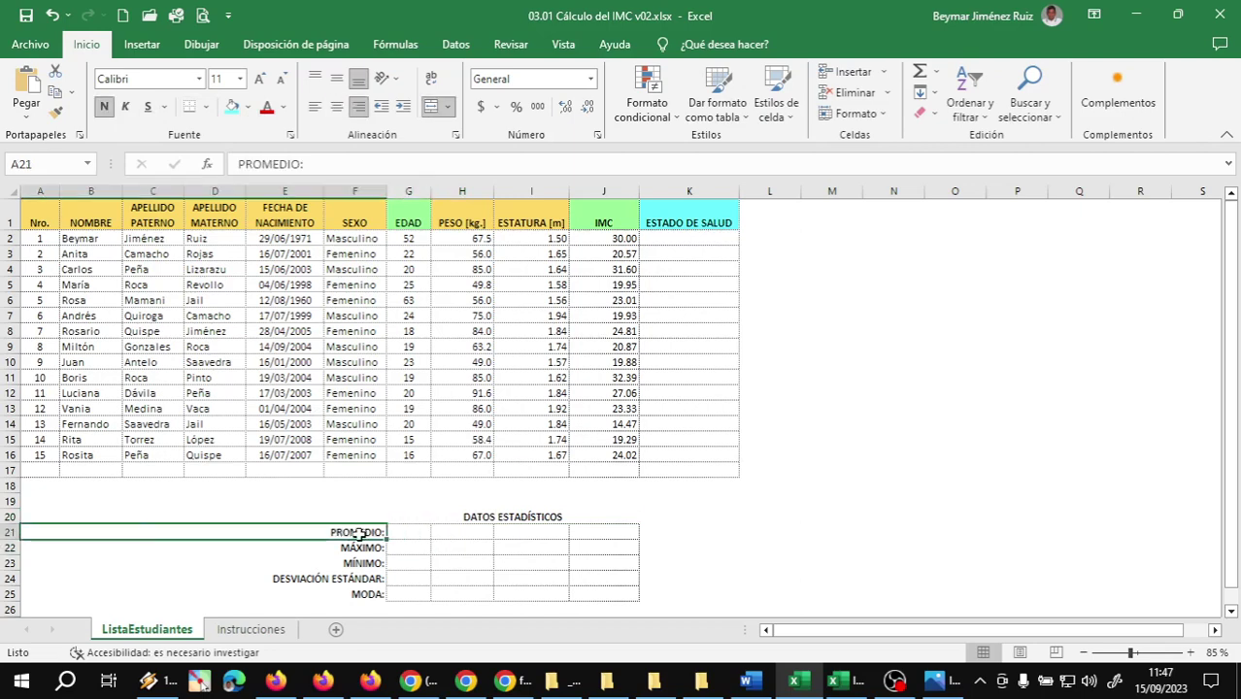
pyautogui.click(395, 531)
pyautogui.click(407, 241)
pyautogui.moveTo(403, 250); pyautogui.dragTo(411, 470)
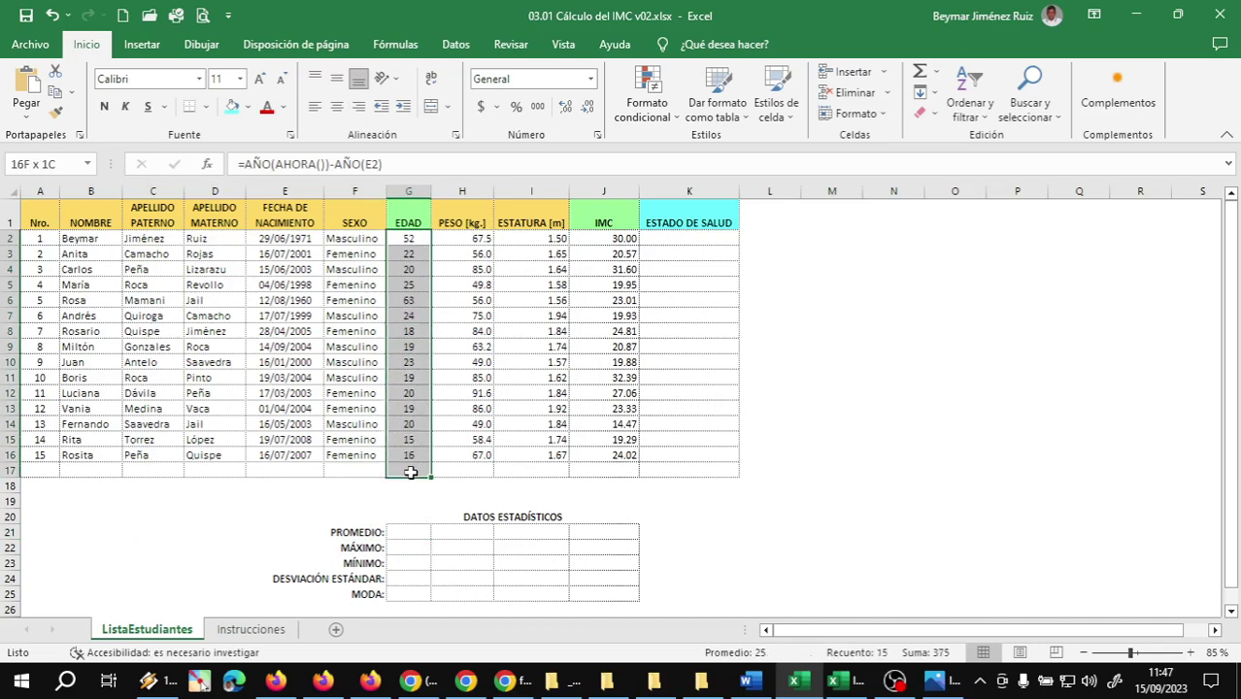
pyautogui.moveTo(411, 472); pyautogui.dragTo(411, 472)
pyautogui.click(410, 470)
pyautogui.click(410, 424)
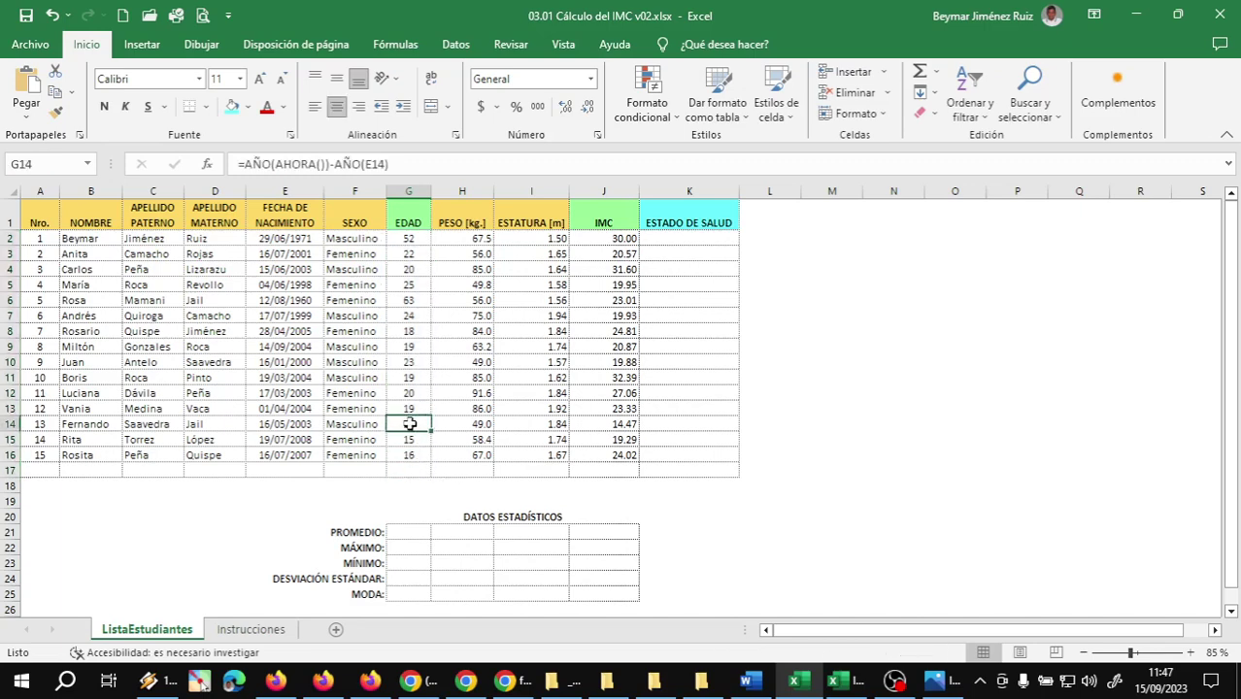
pyautogui.click(404, 532)
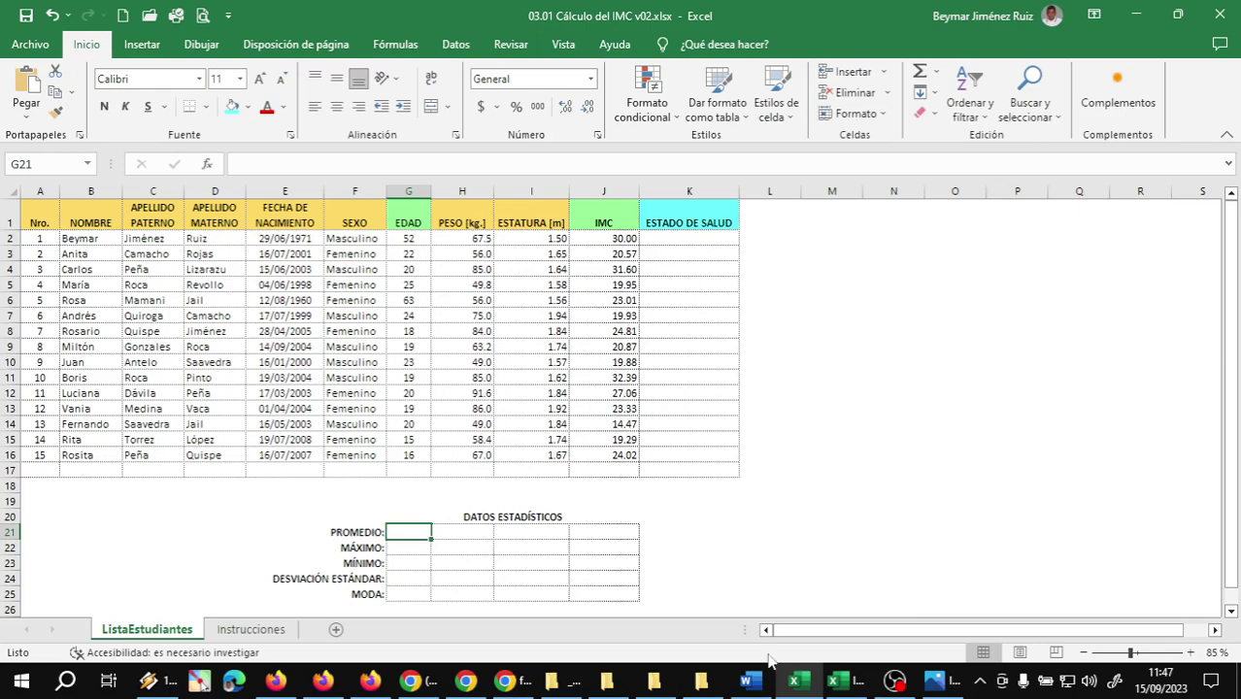
pyautogui.keyDown('ctrl'); pyautogui.scroll(1, 617, 423); pyautogui.keyUp('ctrl')
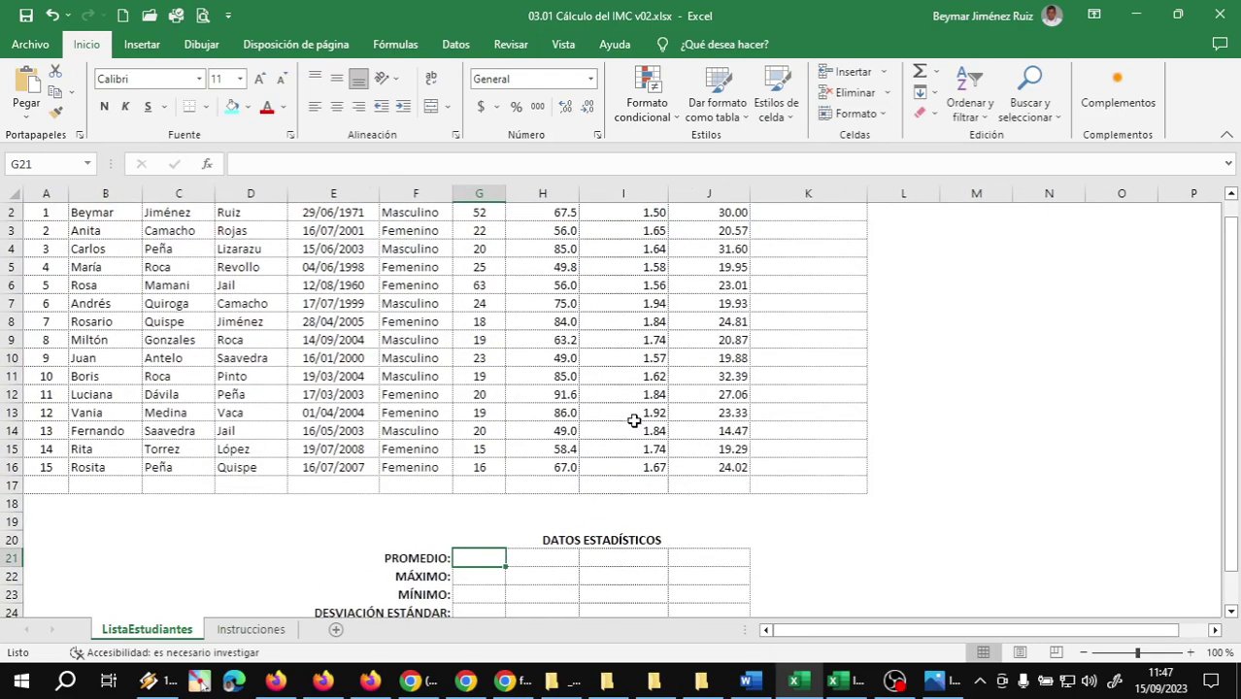
pyautogui.scroll(1, 634, 419)
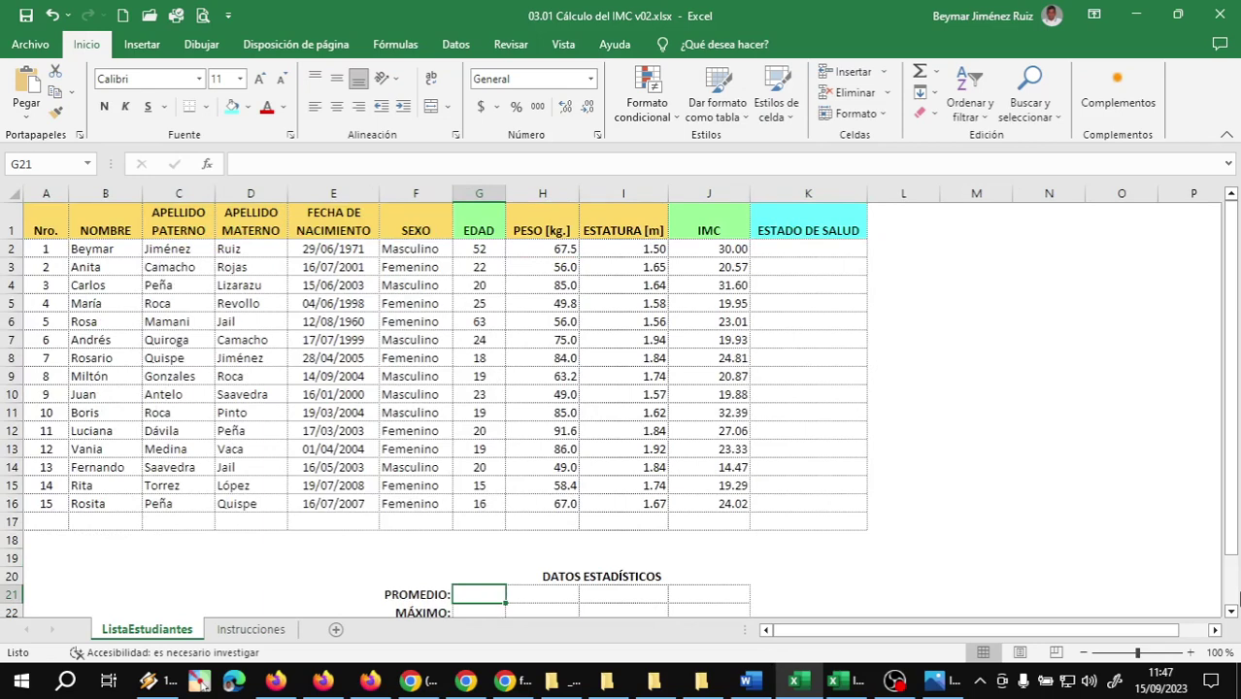
# Enter =PROMEDIO(G2:G17) in G21, giving an average age of 25
pyautogui.write('=P')
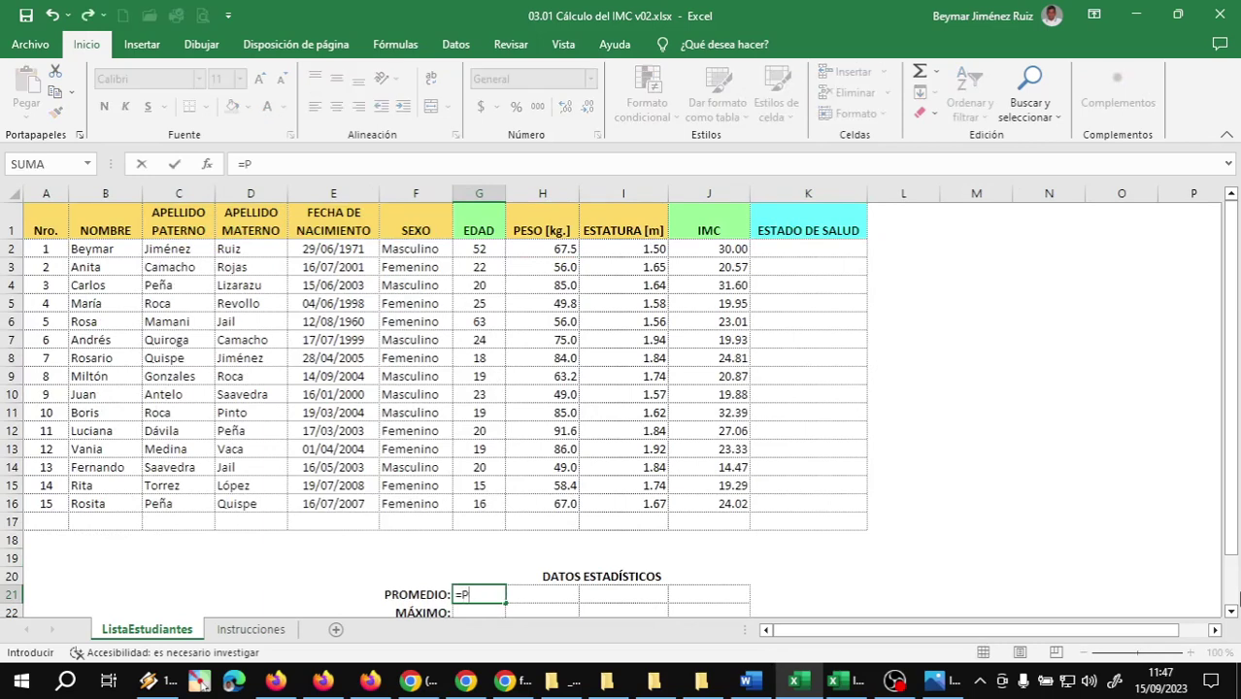
pyautogui.write('ROMEDIO')
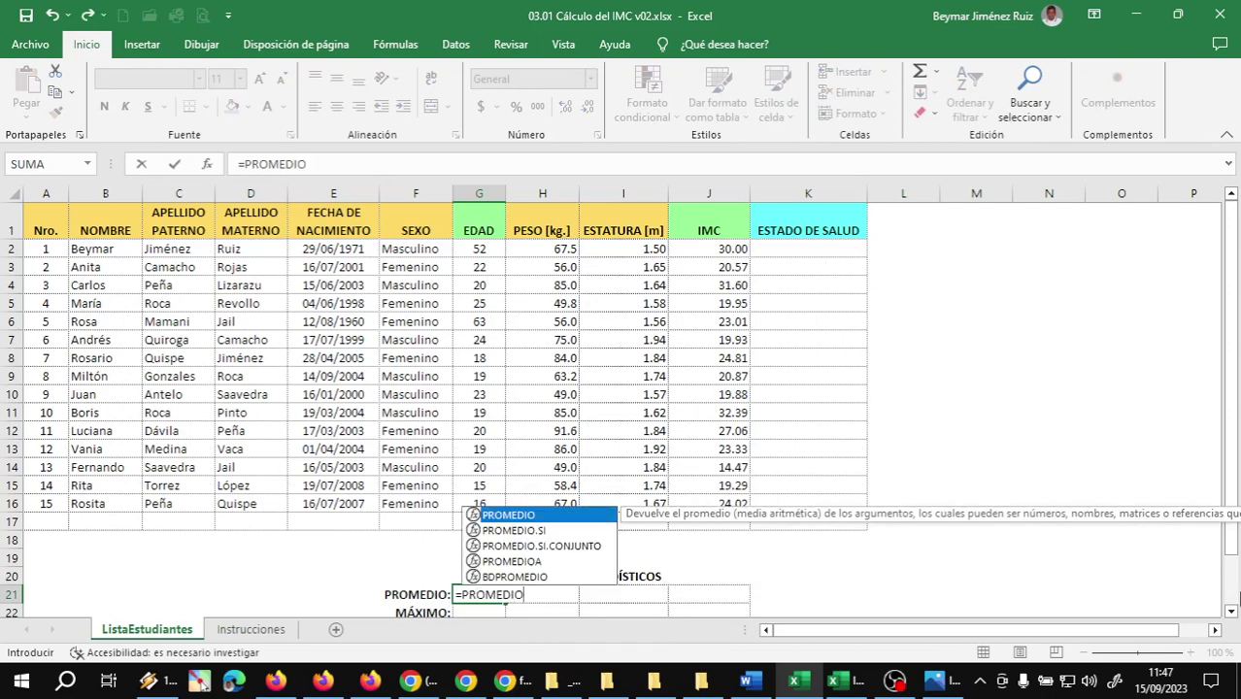
pyautogui.write('(')
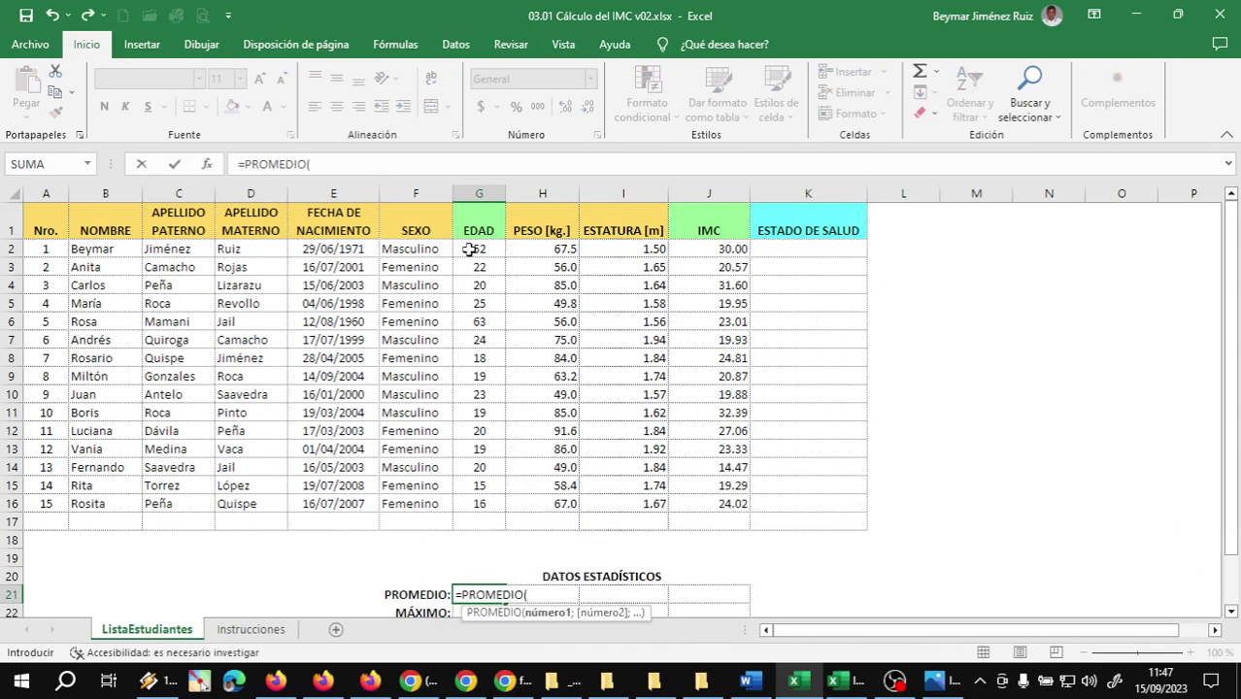
pyautogui.moveTo(470, 250); pyautogui.dragTo(473, 515)
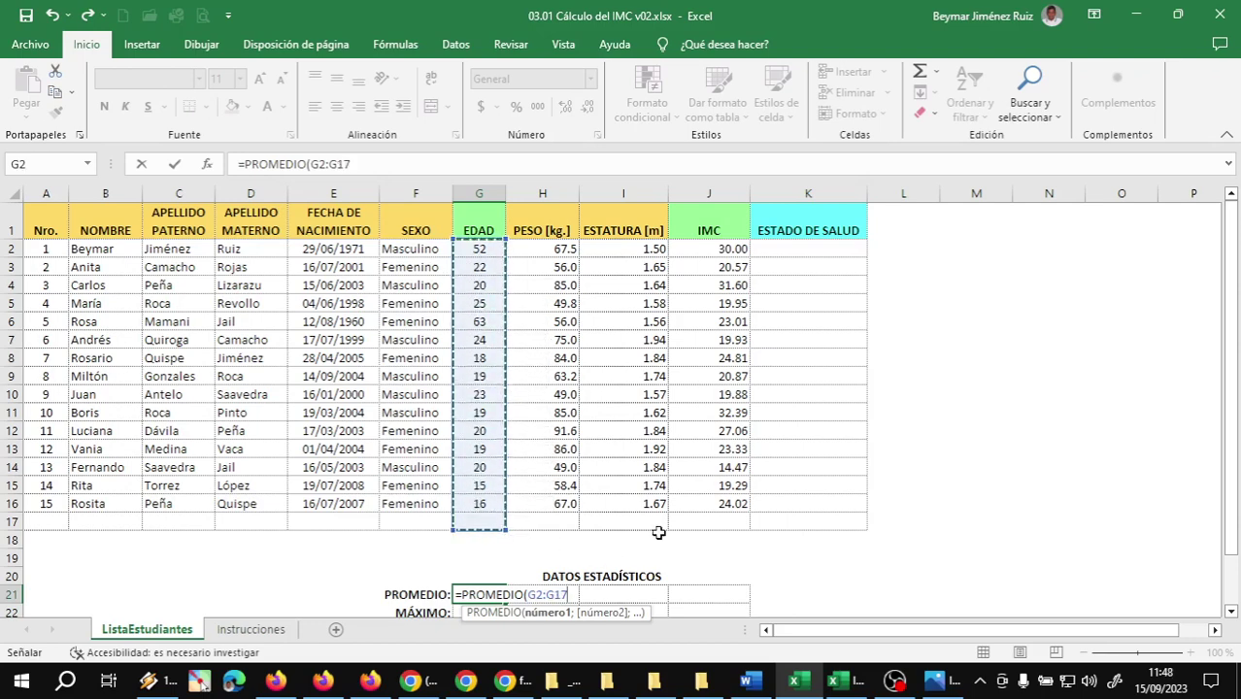
pyautogui.write(')')
pyautogui.press('Return')
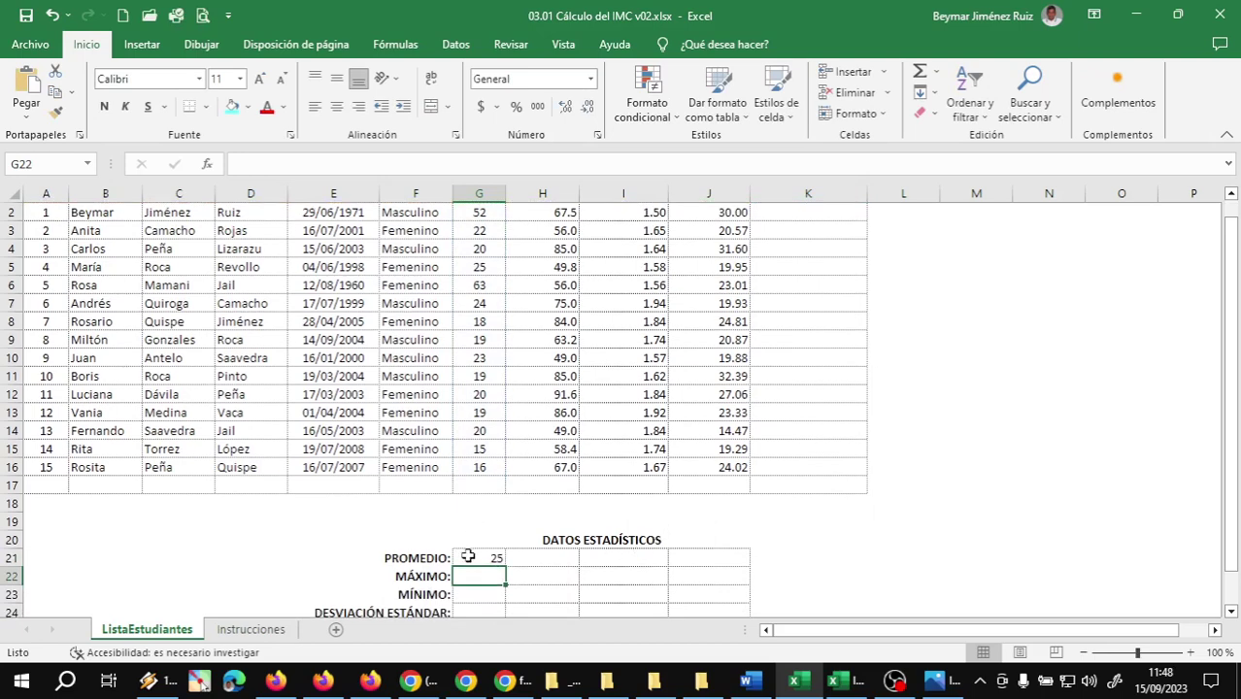
pyautogui.click(474, 558)
pyautogui.scroll(1, 528, 524)
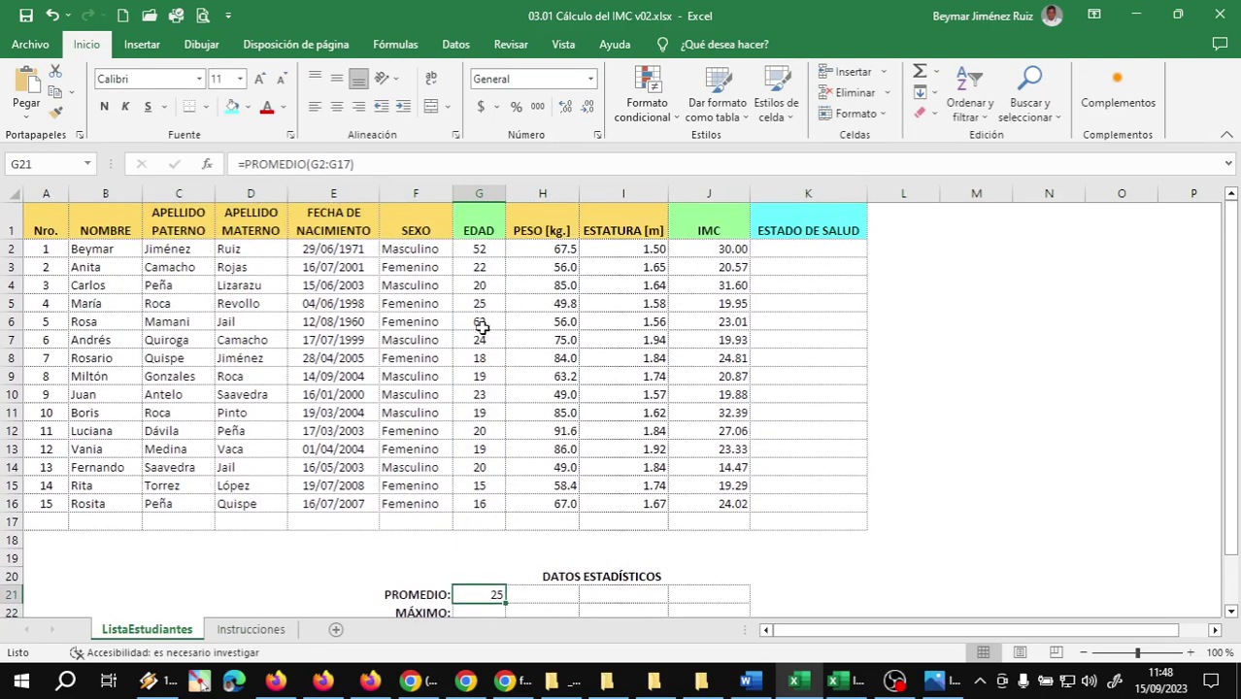
pyautogui.scroll(-2, 481, 479)
# Enter =MAX(G2:G17) in G22, giving a maximum age of 63
pyautogui.click(478, 481)
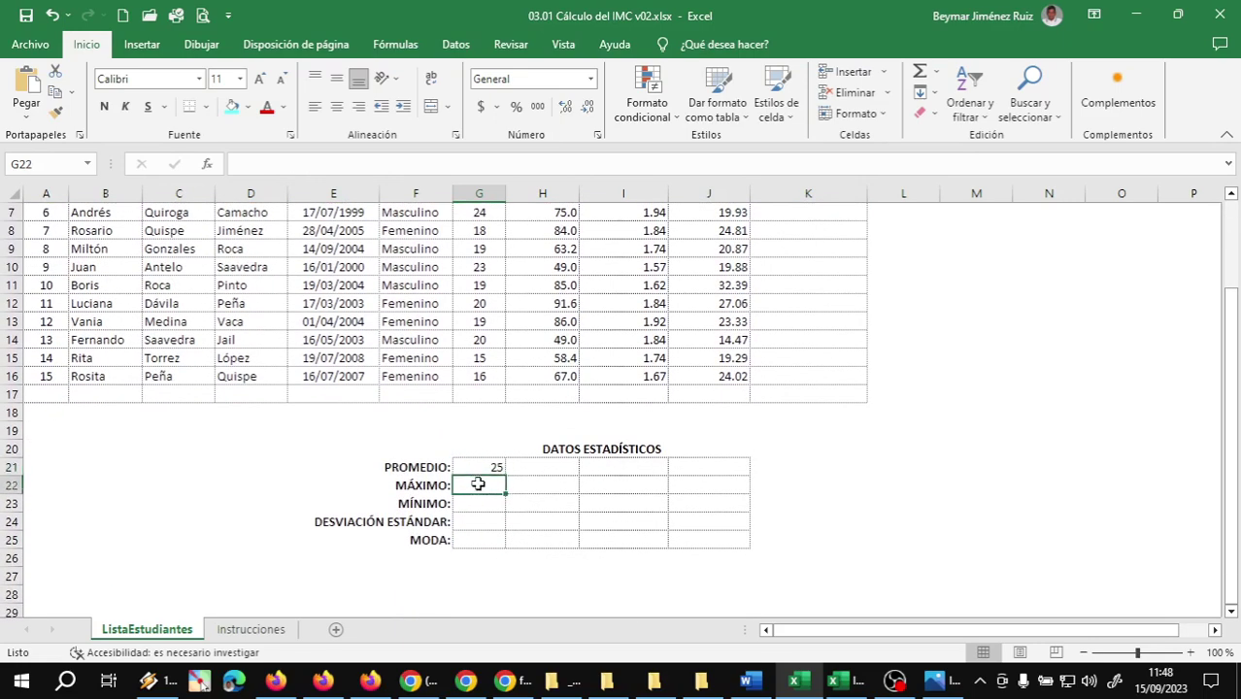
pyautogui.scroll(2, 526, 483)
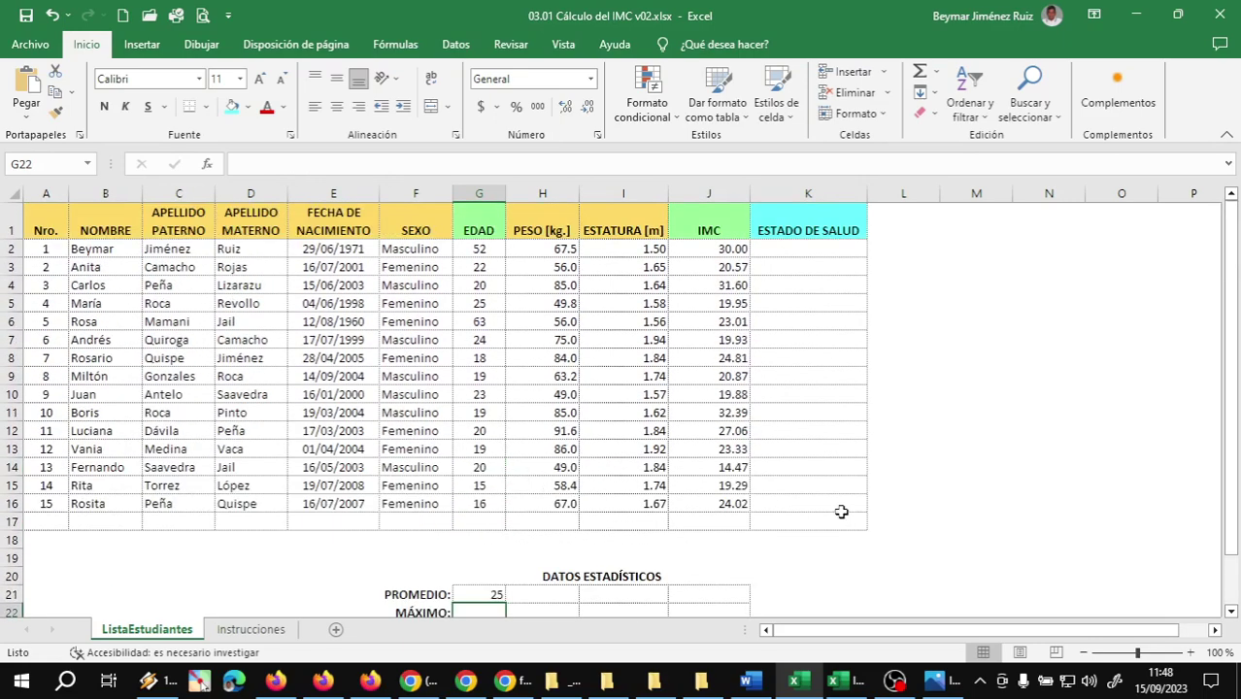
pyautogui.write('=')
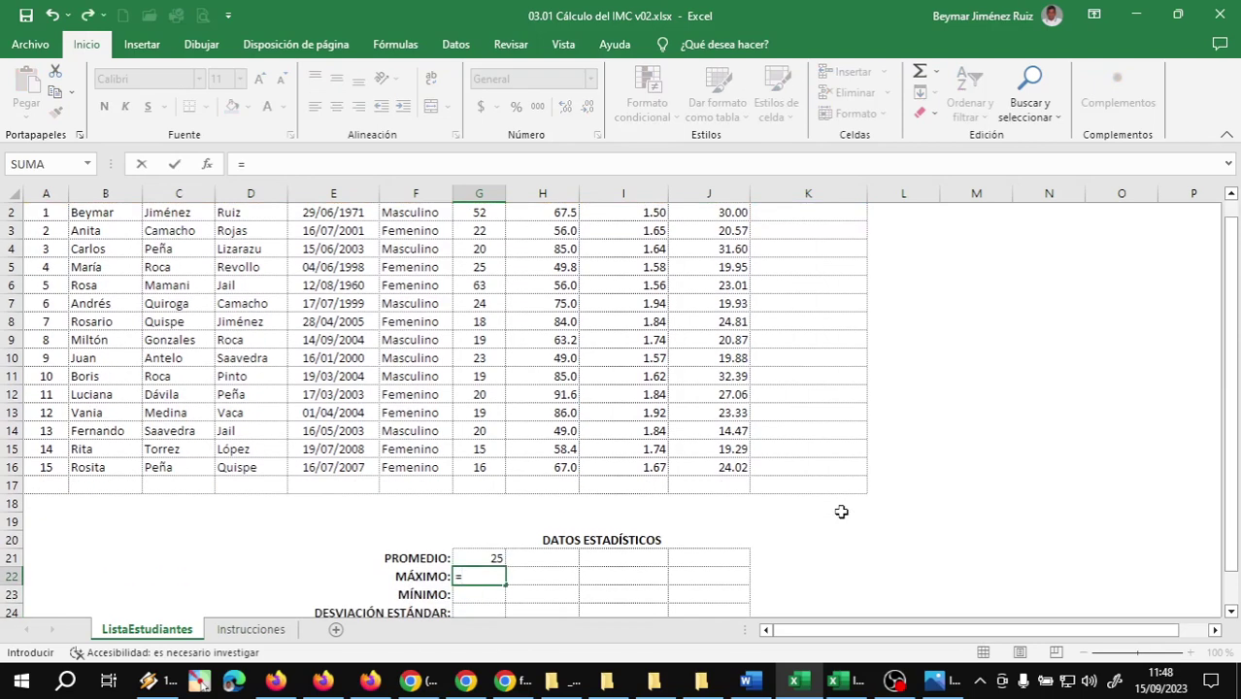
pyautogui.write('MA')
pyautogui.press('BackSpace')
pyautogui.press('BackSpace')
pyautogui.write('MA')
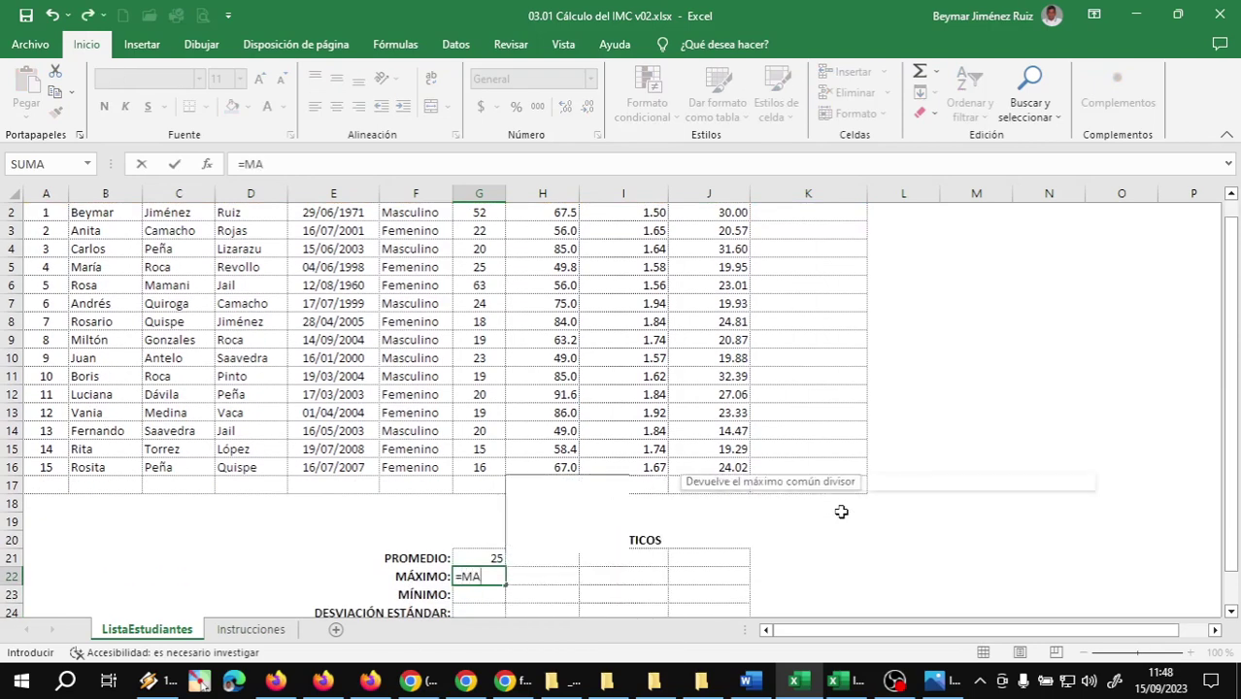
pyautogui.write('X(')
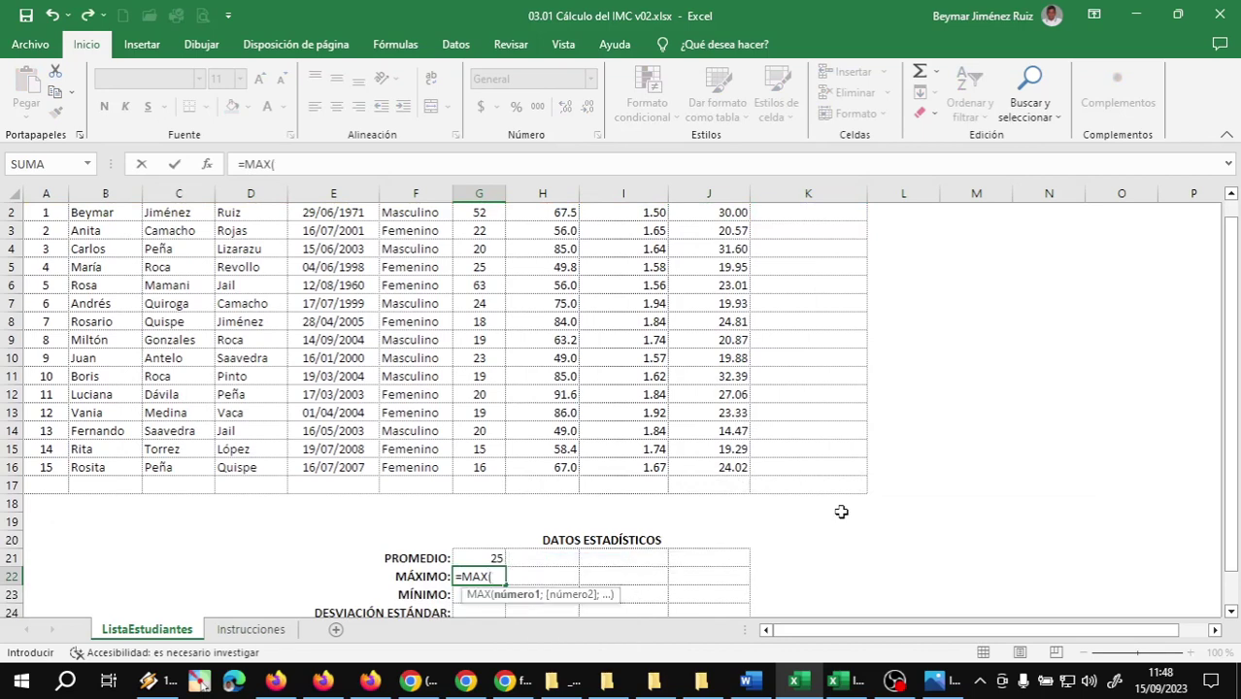
pyautogui.scroll(1, 425, 348)
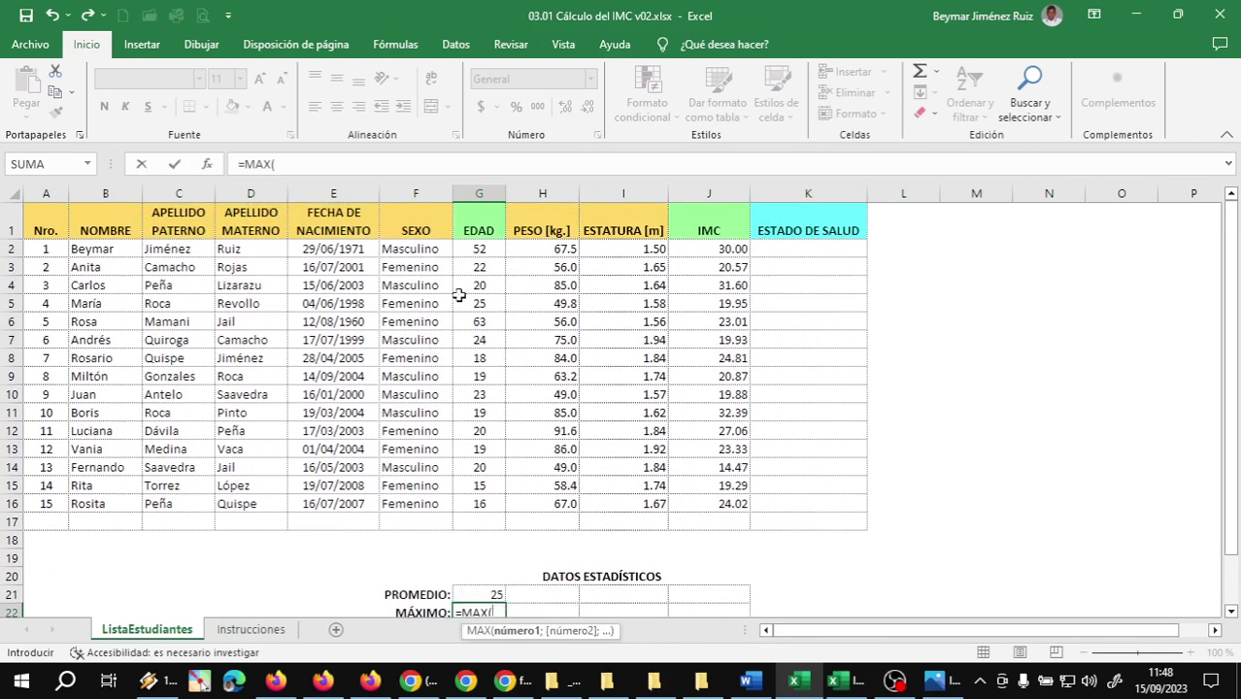
pyautogui.moveTo(479, 250); pyautogui.dragTo(483, 529)
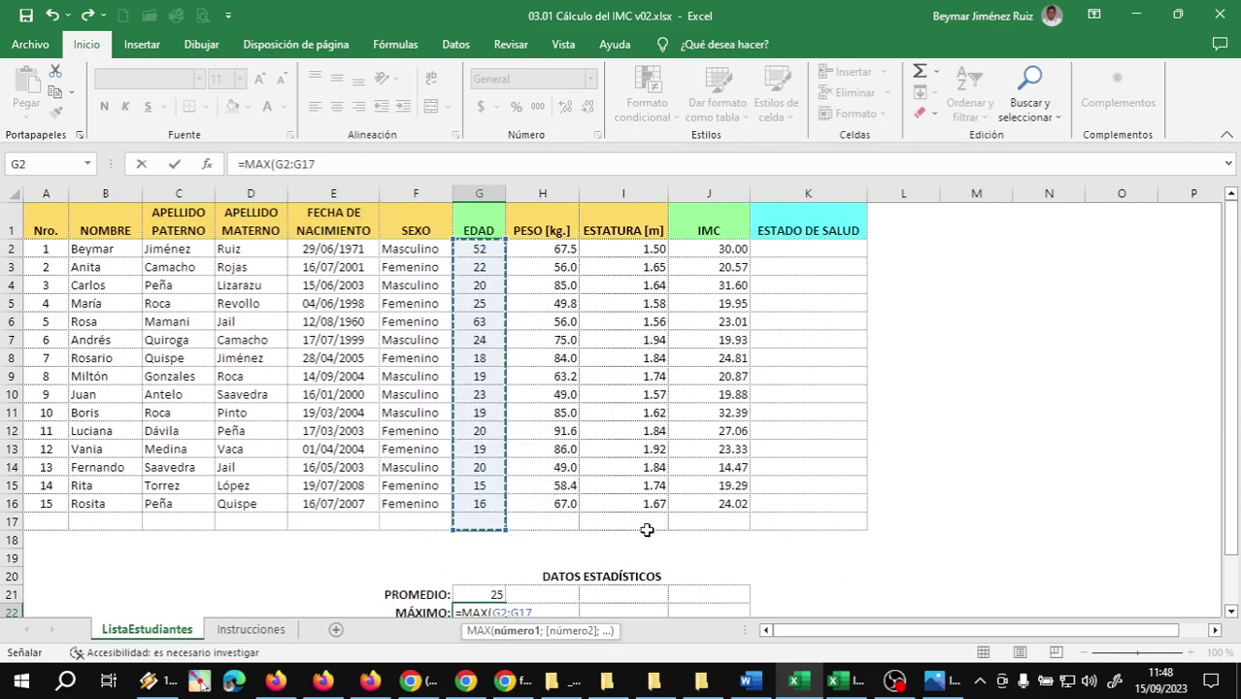
pyautogui.write(')')
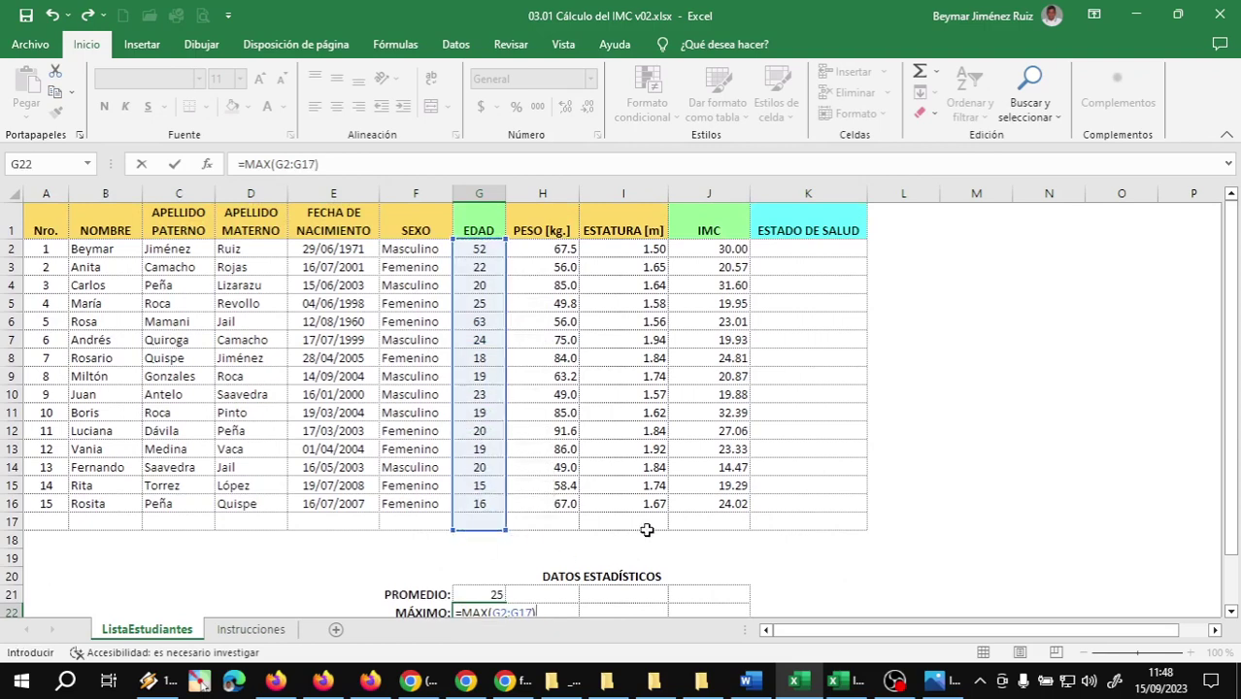
pyautogui.press('Return')
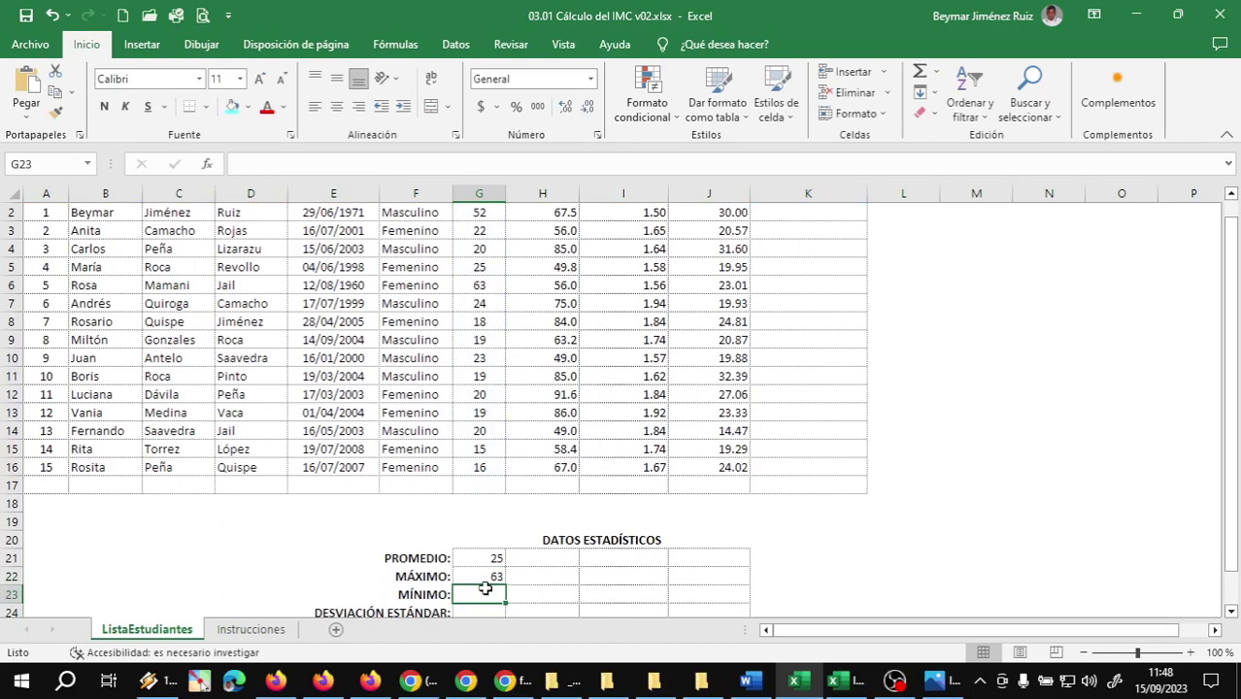
pyautogui.click(490, 577)
pyautogui.scroll(1, 490, 576)
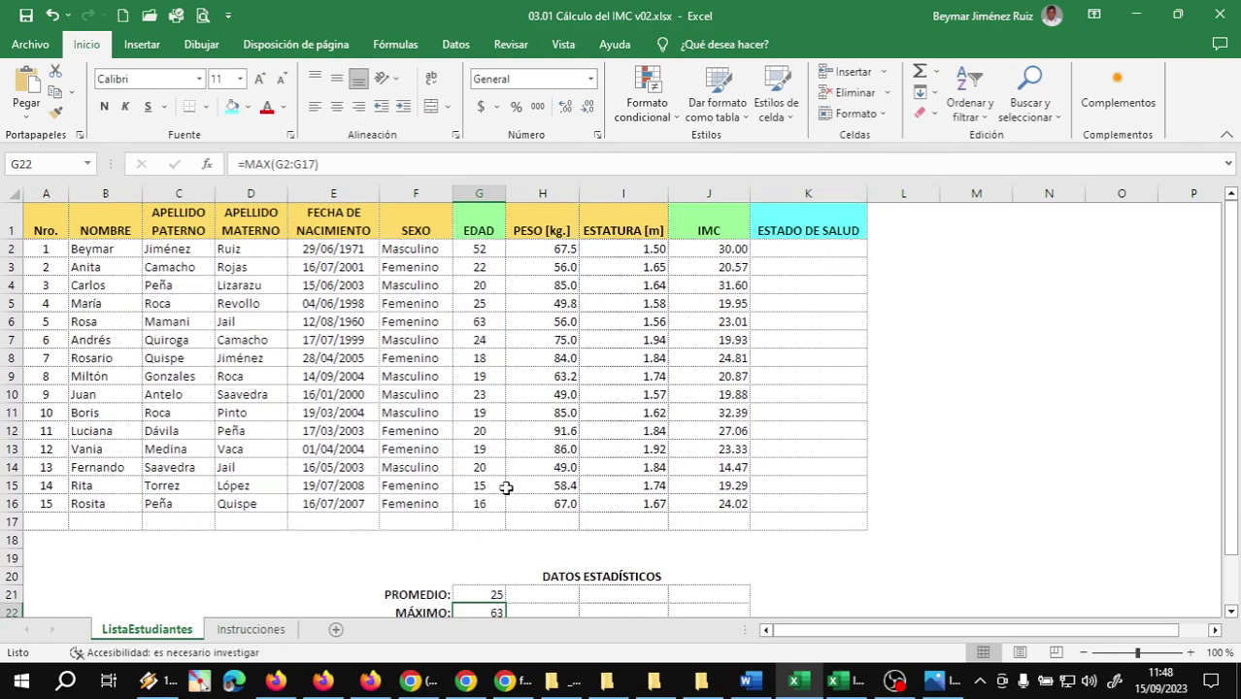
pyautogui.scroll(-1, 505, 489)
# Enter =MIN(G2:G17) in G23, giving a minimum age of 15
pyautogui.click(490, 564)
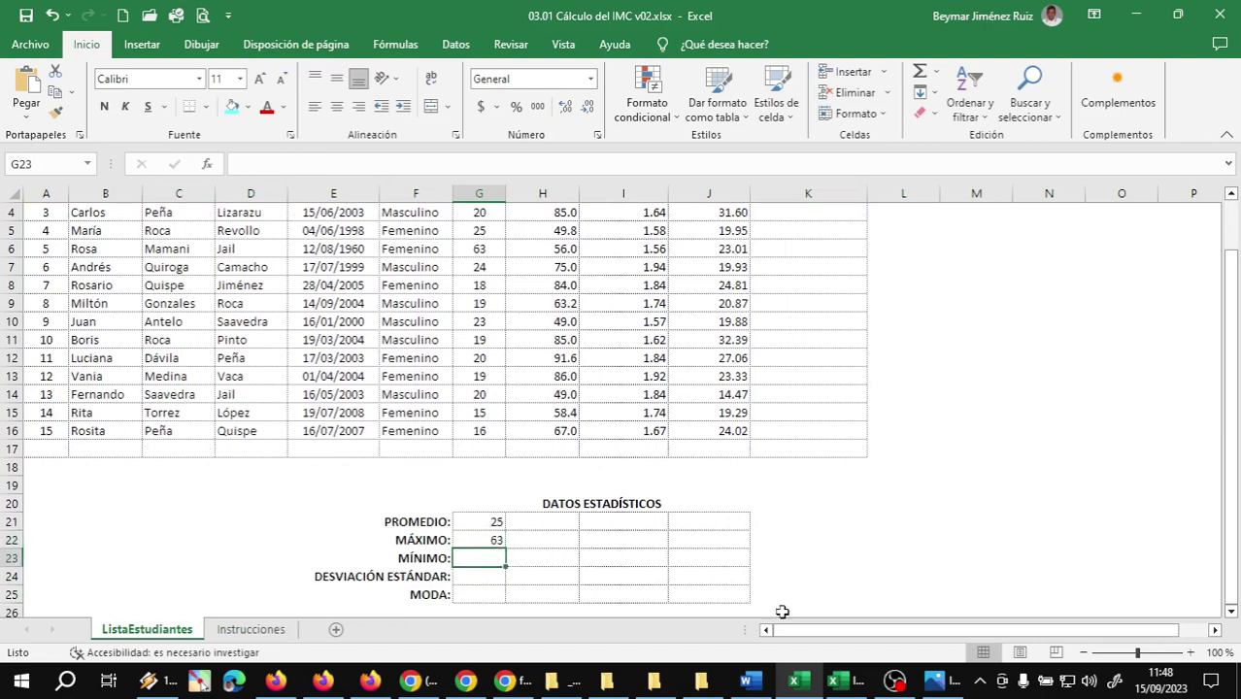
pyautogui.write('=')
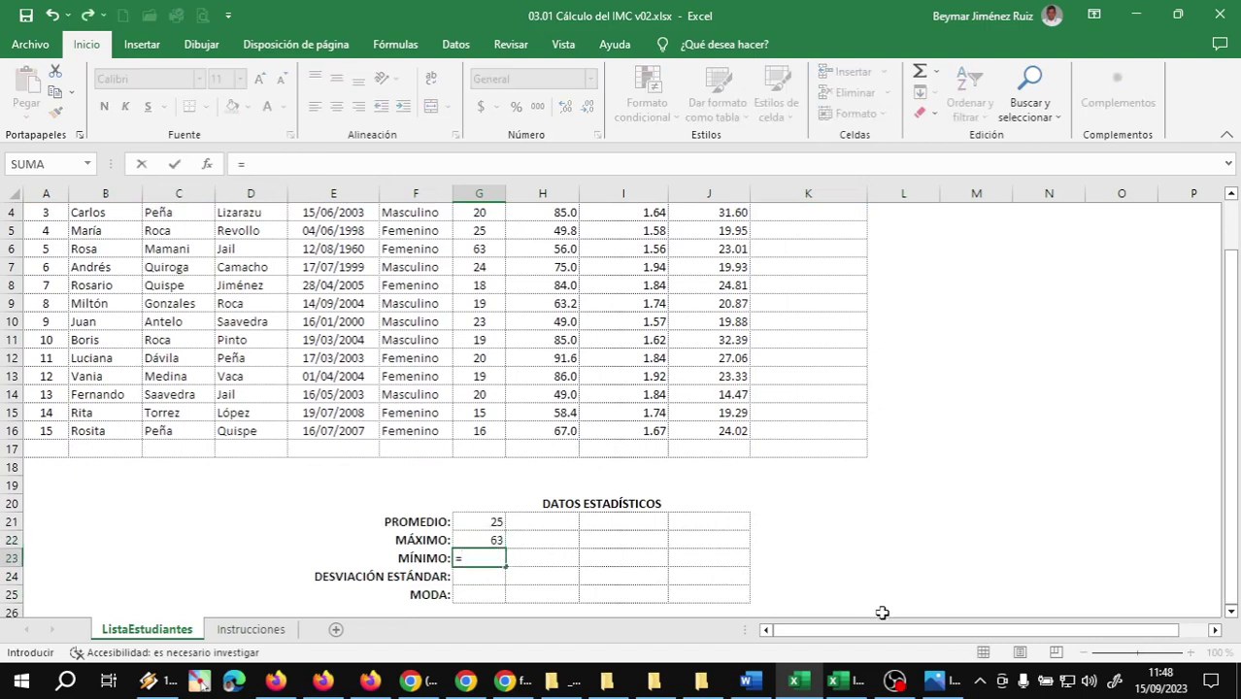
pyautogui.write('MIN(')
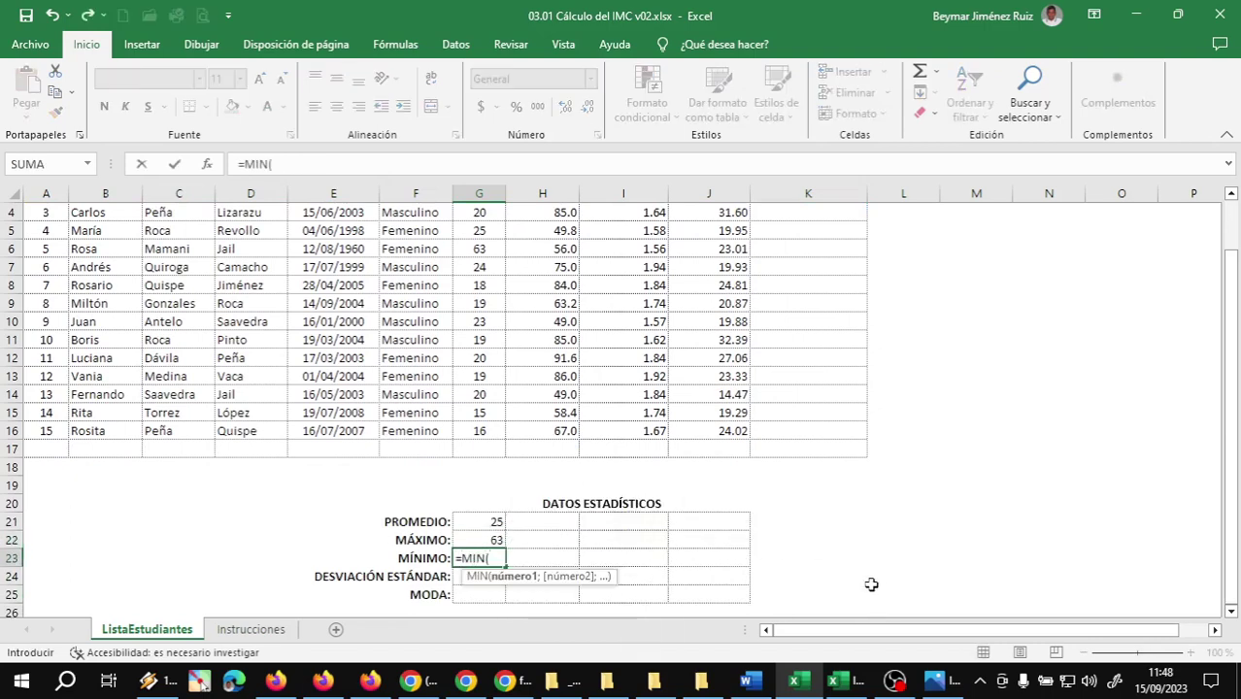
pyautogui.scroll(1, 465, 381)
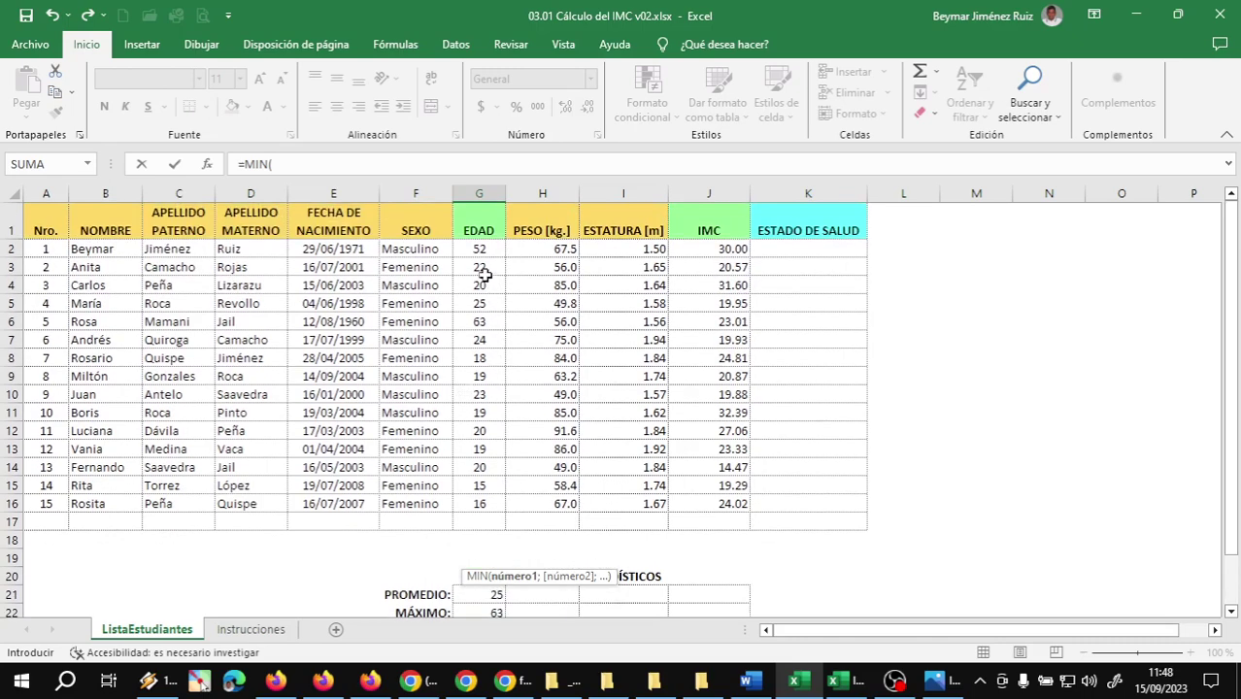
pyautogui.moveTo(479, 250); pyautogui.dragTo(477, 523)
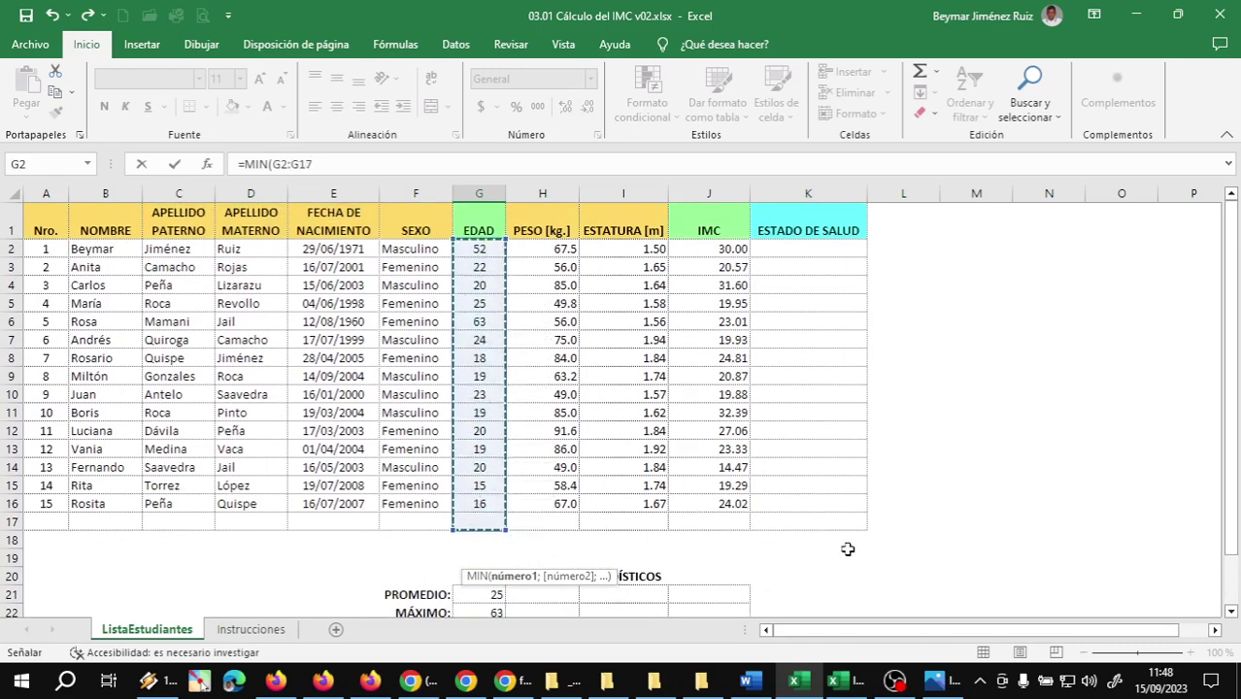
pyautogui.write(')')
pyautogui.press('Return')
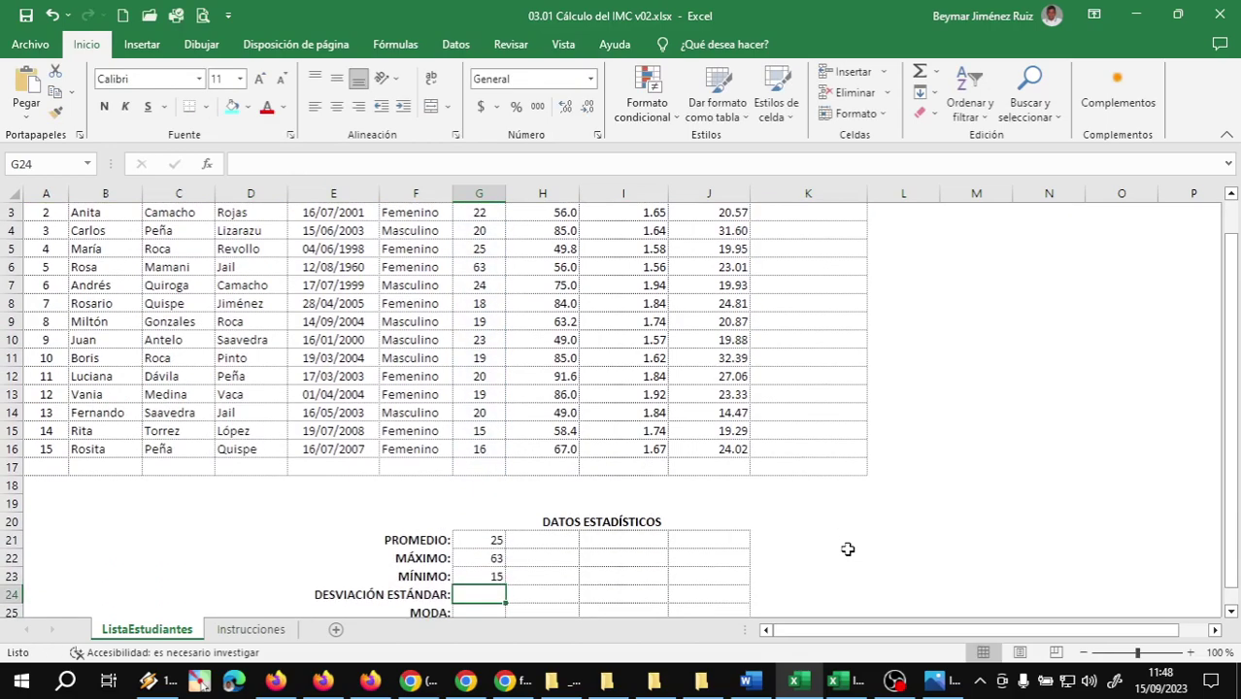
pyautogui.scroll(-1, 516, 551)
pyautogui.scroll(-1, 481, 514)
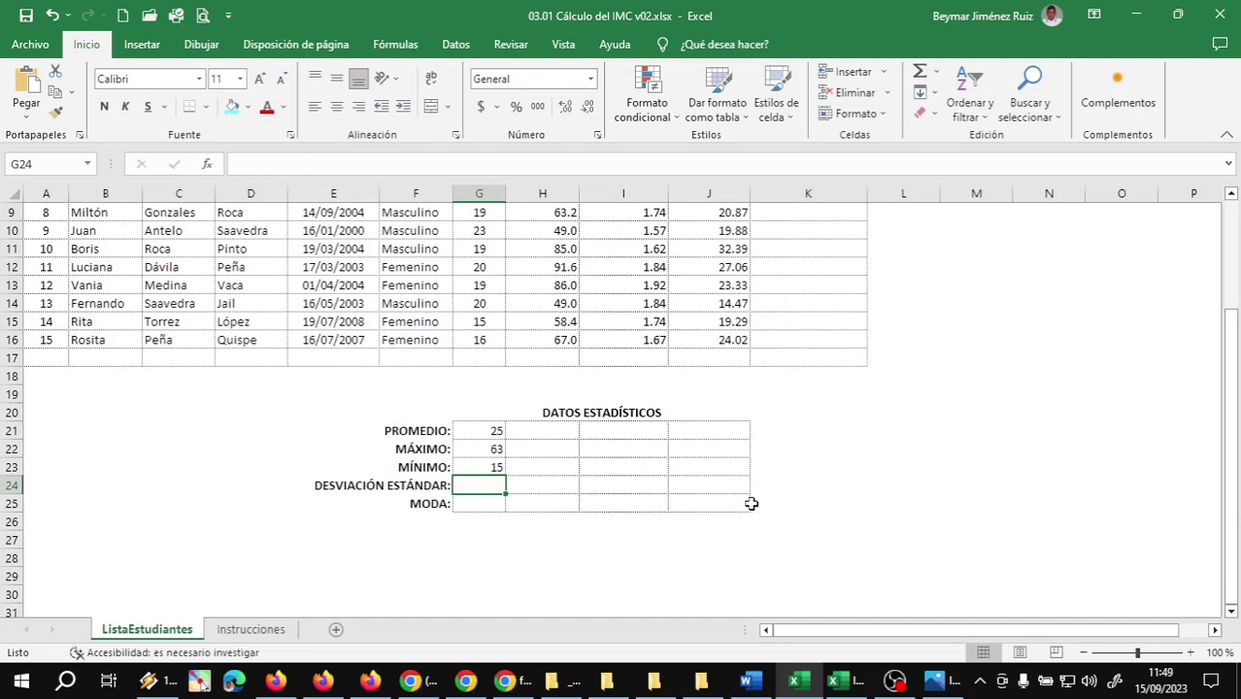
# Enter =DESVEST.P(G2:G17) in G24, giving an age standard deviation of 13.1656
pyautogui.write('=')
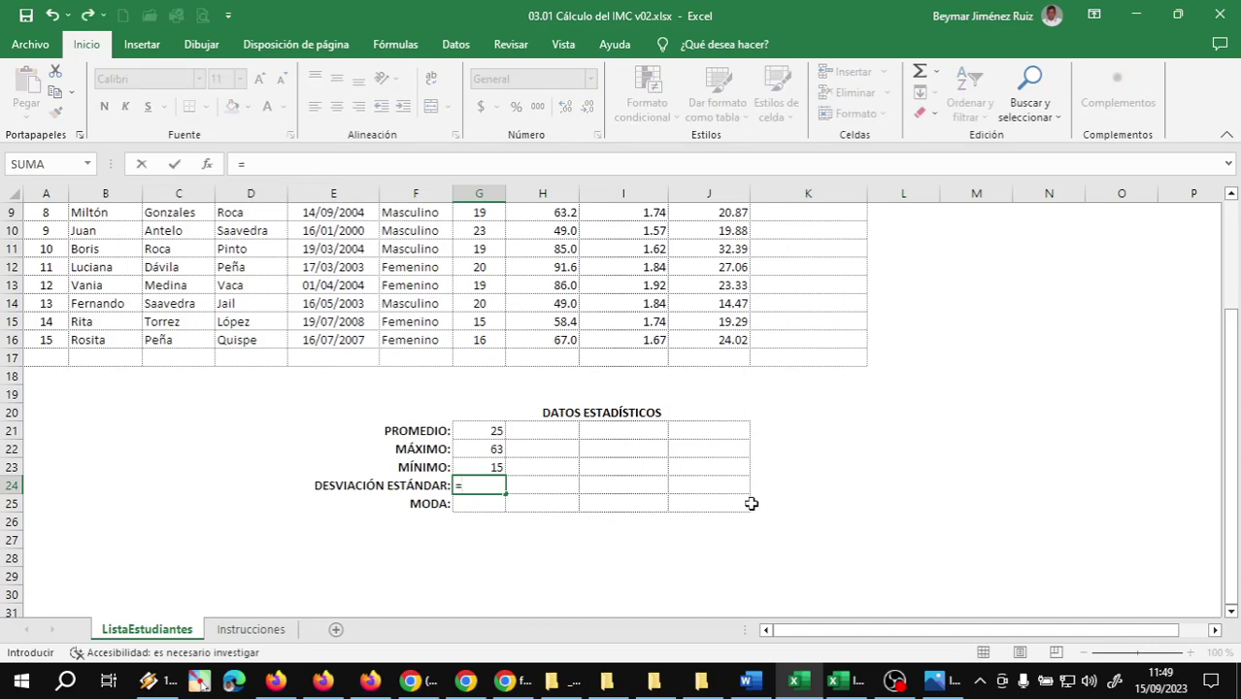
pyautogui.write('DESVES')
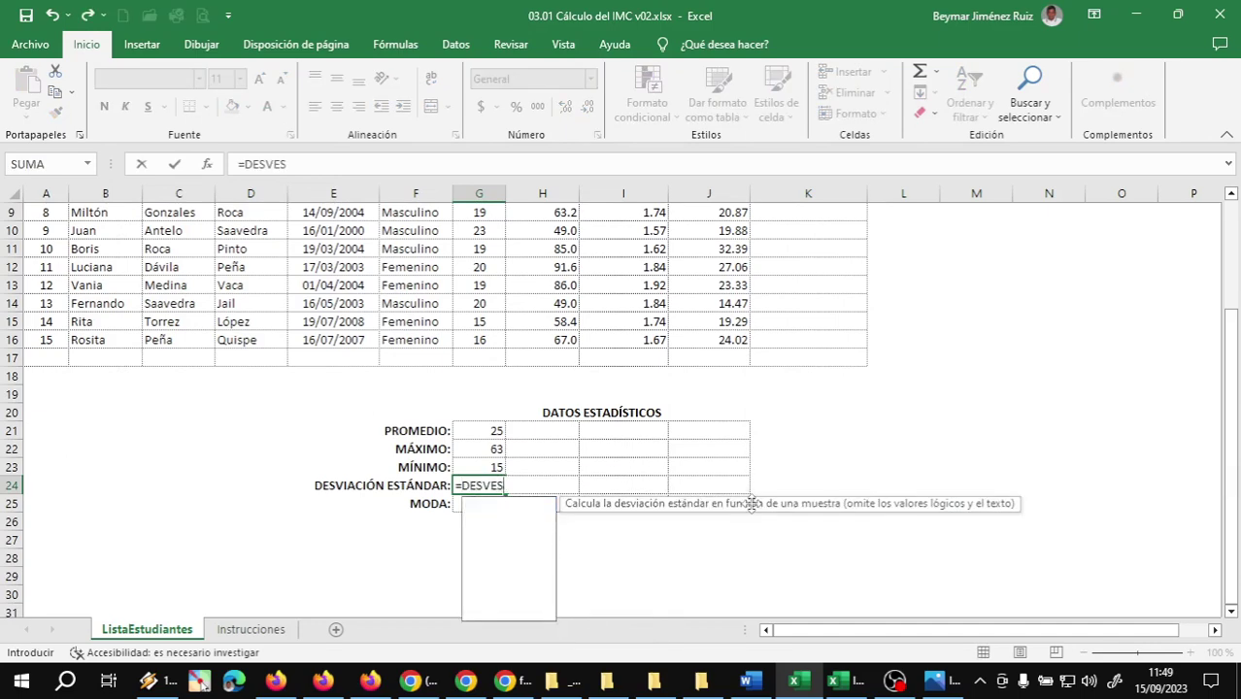
pyautogui.write('T.')
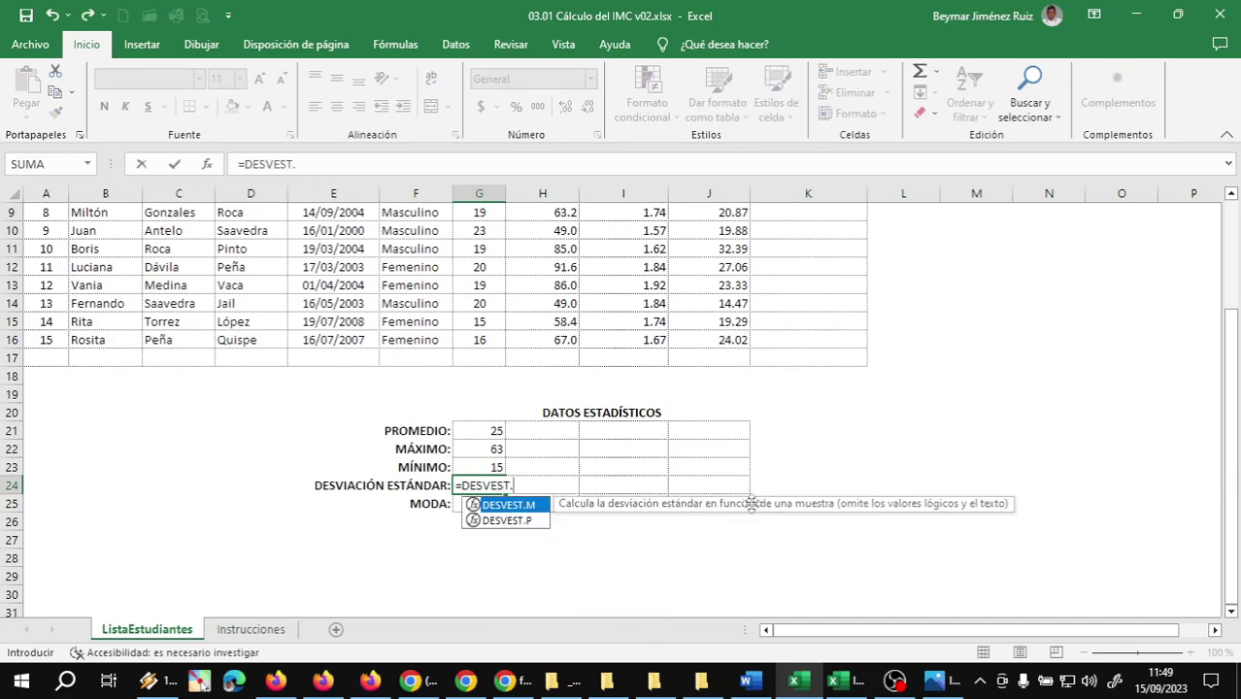
pyautogui.write('P(')
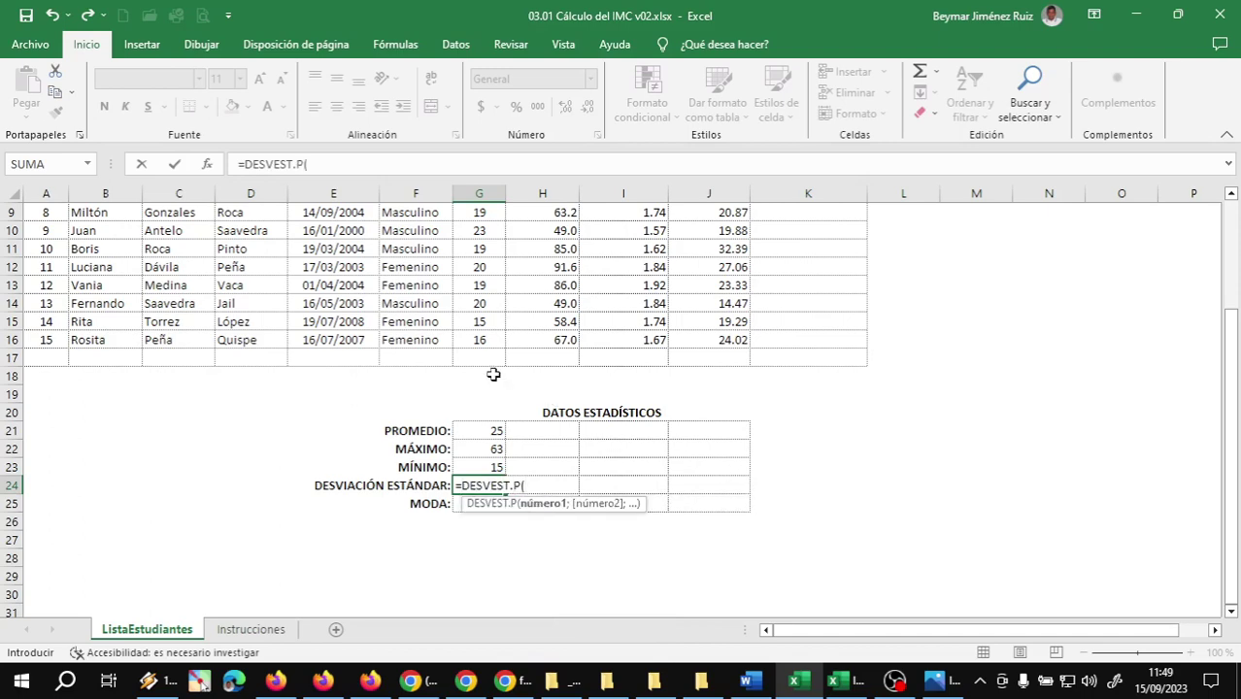
pyautogui.scroll(3, 493, 371)
pyautogui.moveTo(479, 255); pyautogui.dragTo(475, 521)
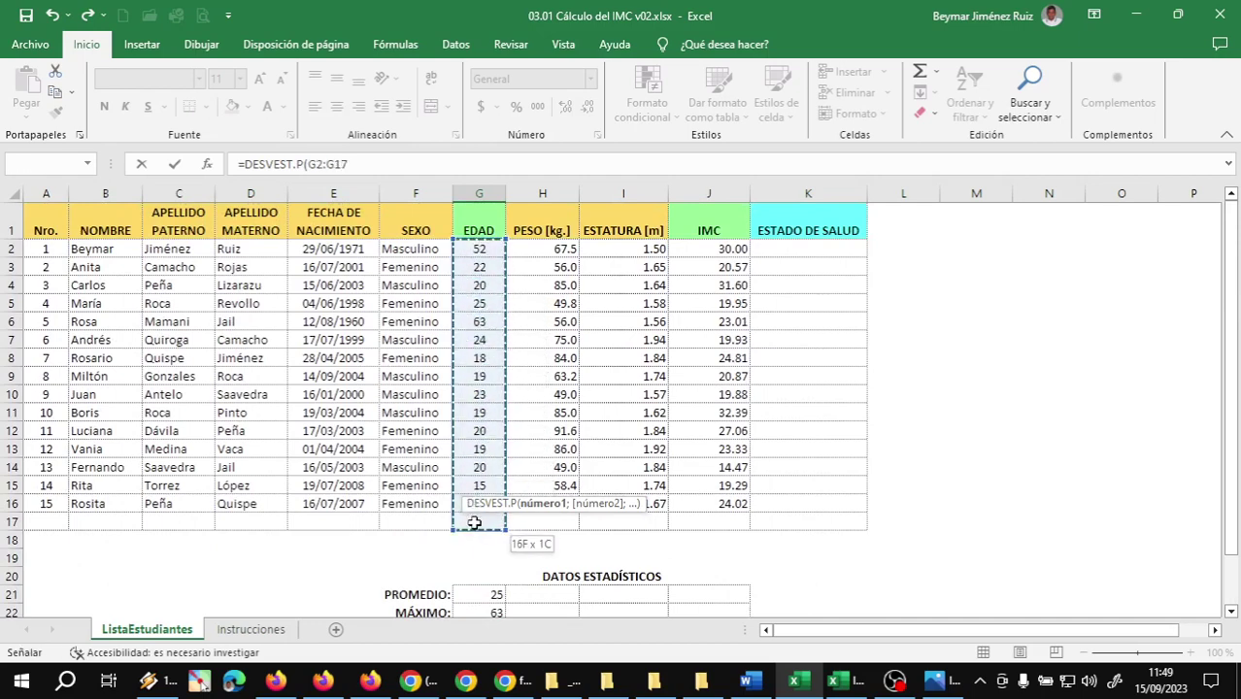
pyautogui.moveTo(475, 522); pyautogui.dragTo(508, 536)
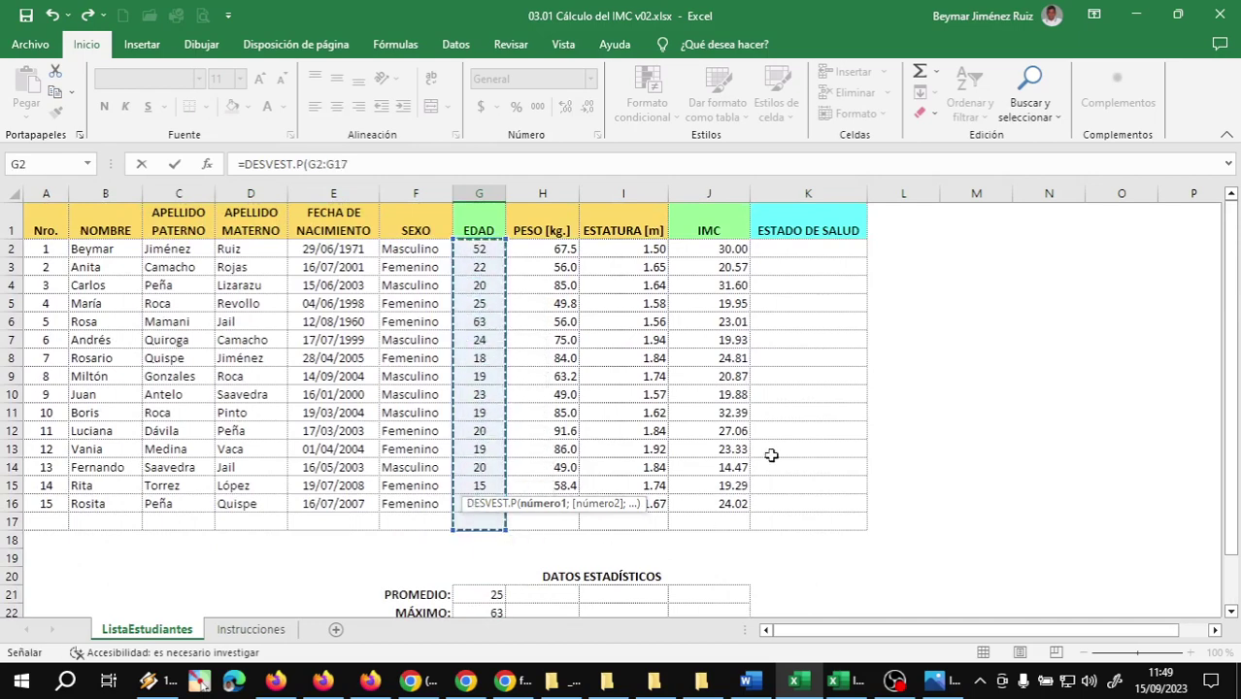
pyautogui.write(')')
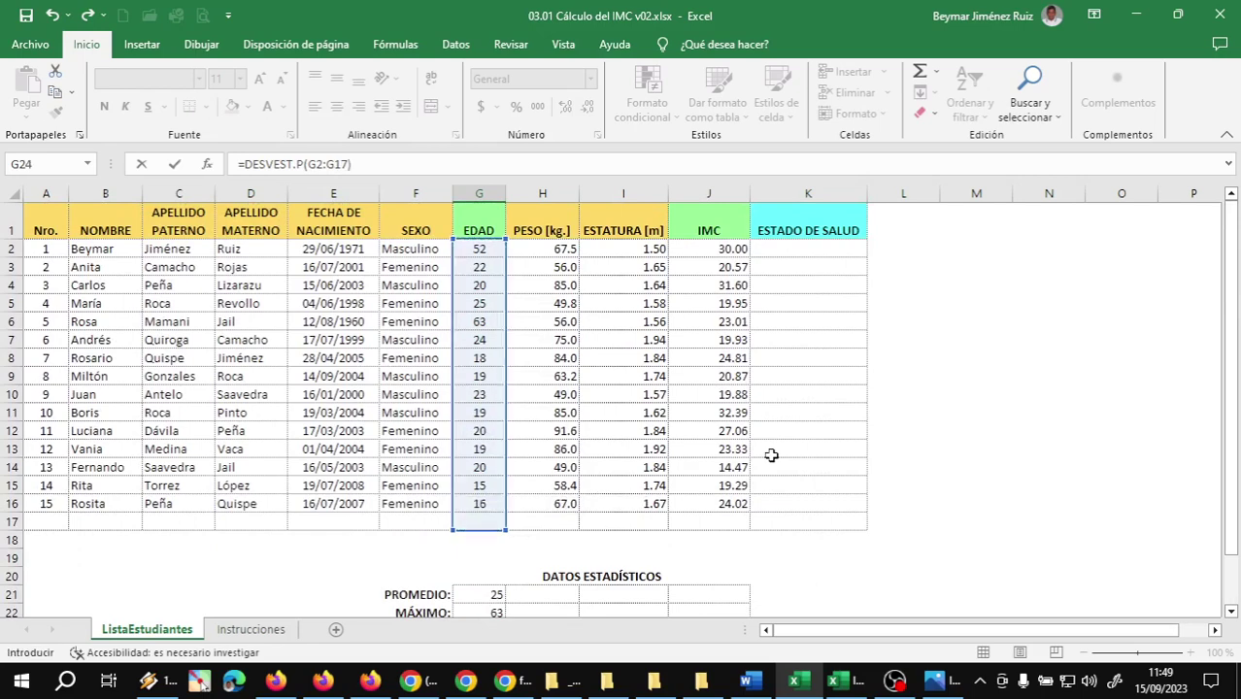
pyautogui.press('Return')
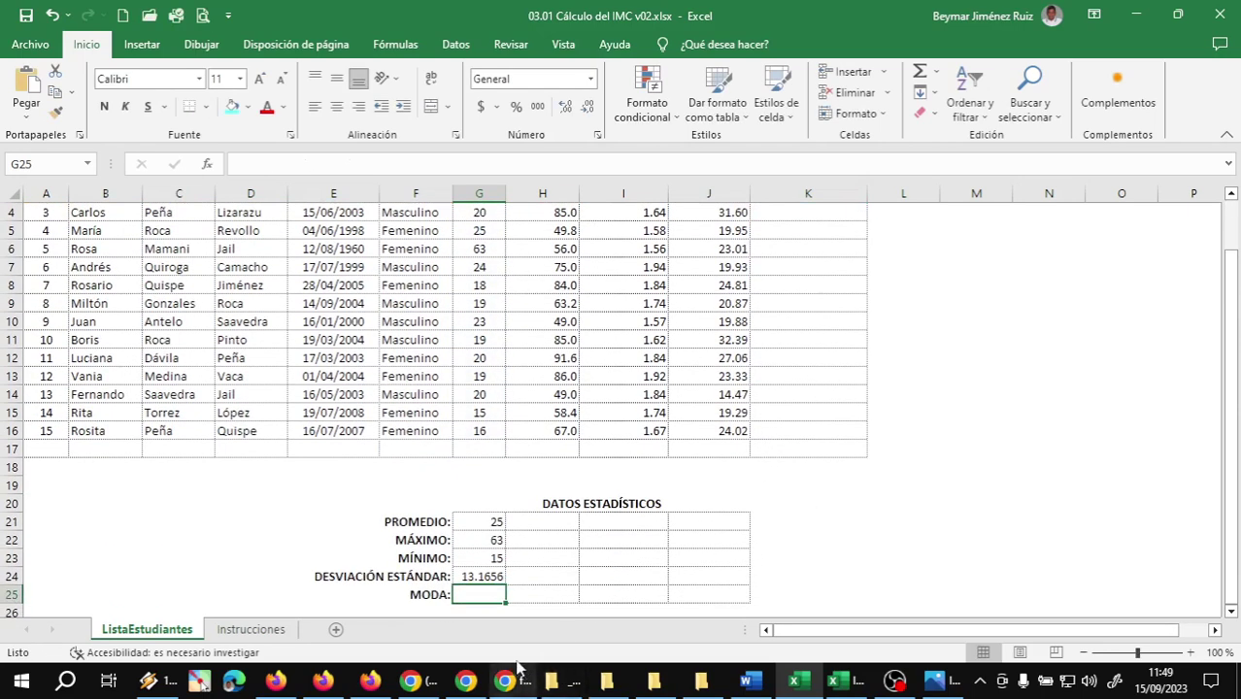
# Enter =MODA(G2:G17) in G25, giving the most frequent age, 20
pyautogui.scroll(1, 490, 561)
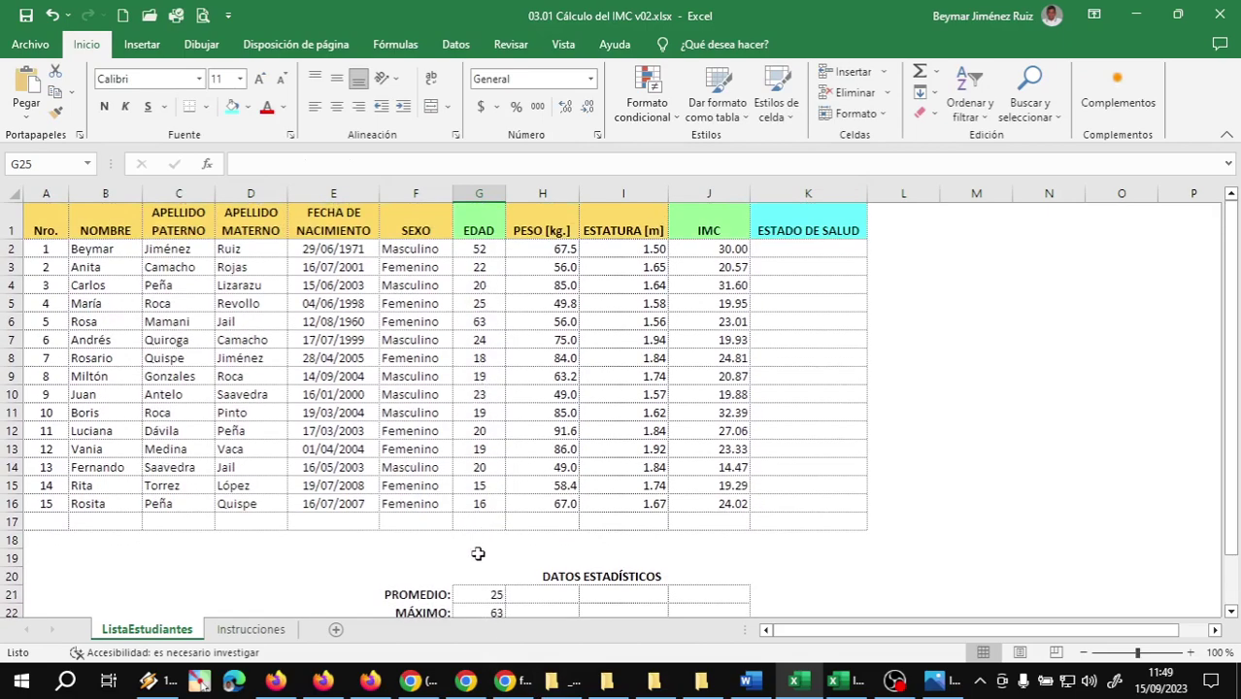
pyautogui.scroll(-2, 478, 553)
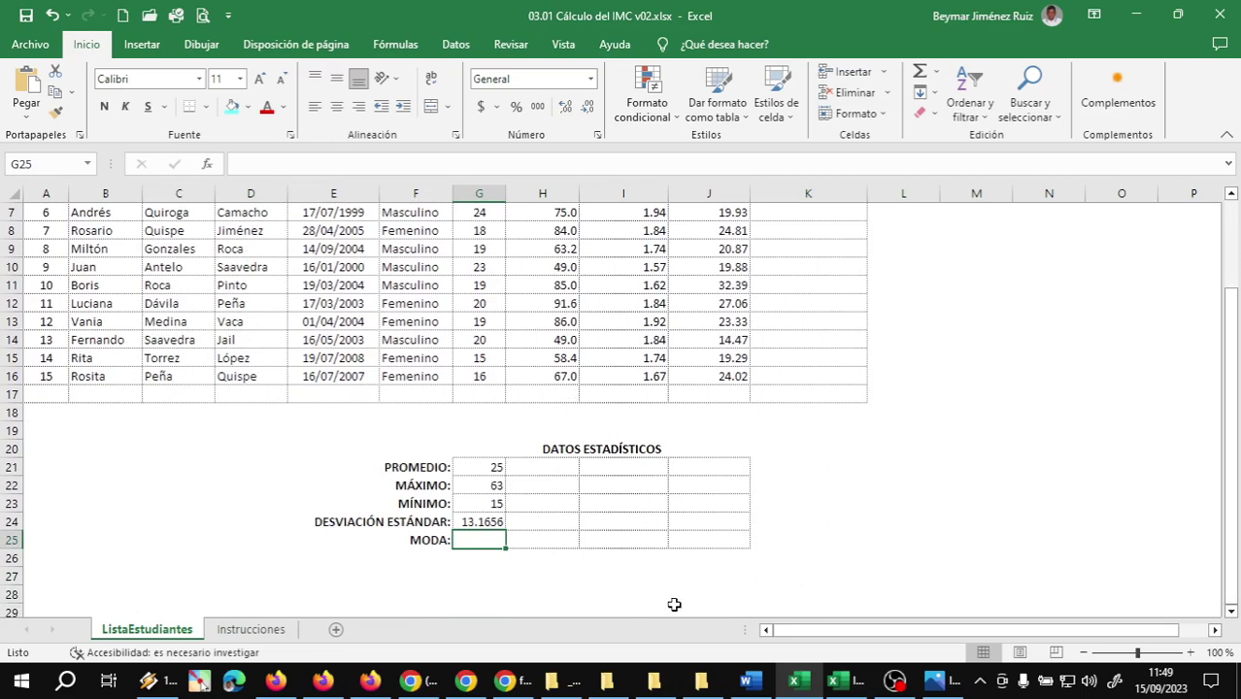
pyautogui.write('=')
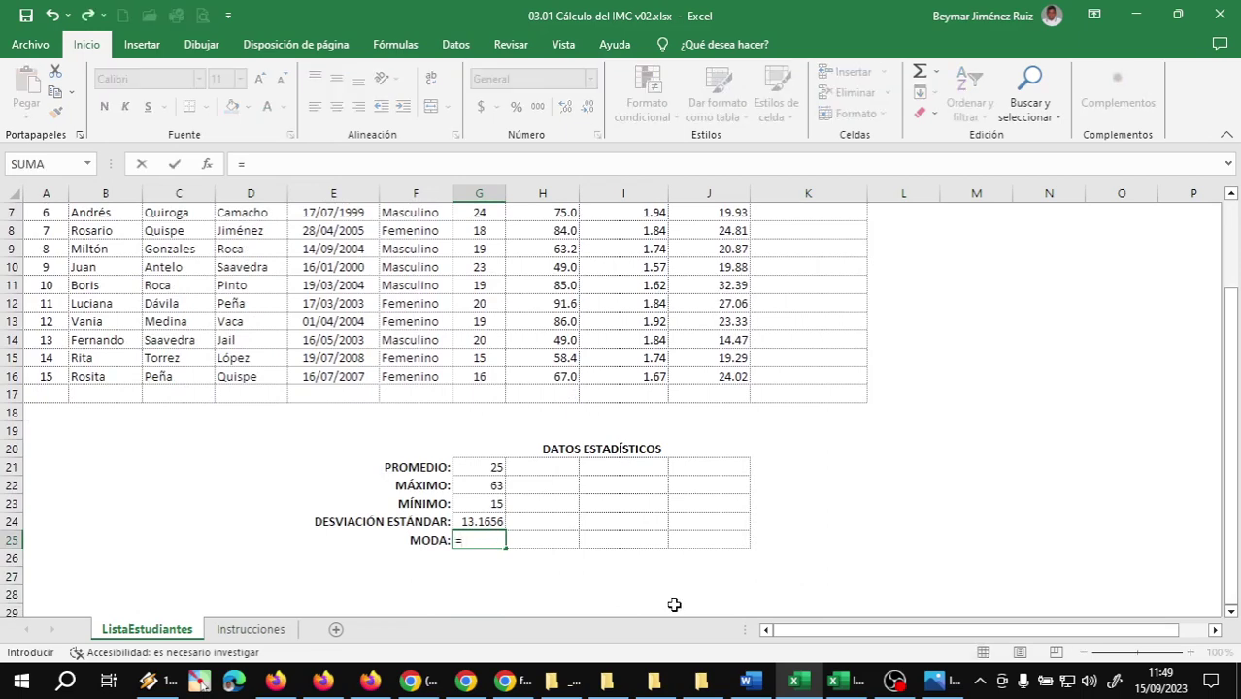
pyautogui.write('MO')
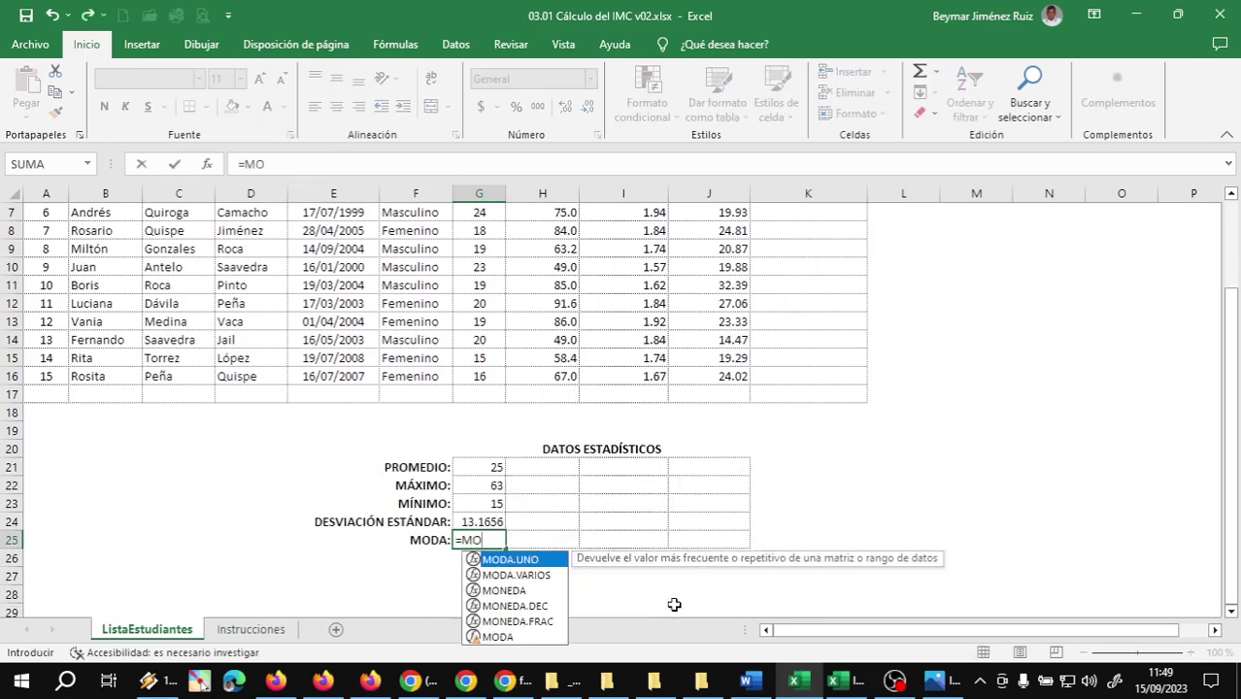
pyautogui.write('DA')
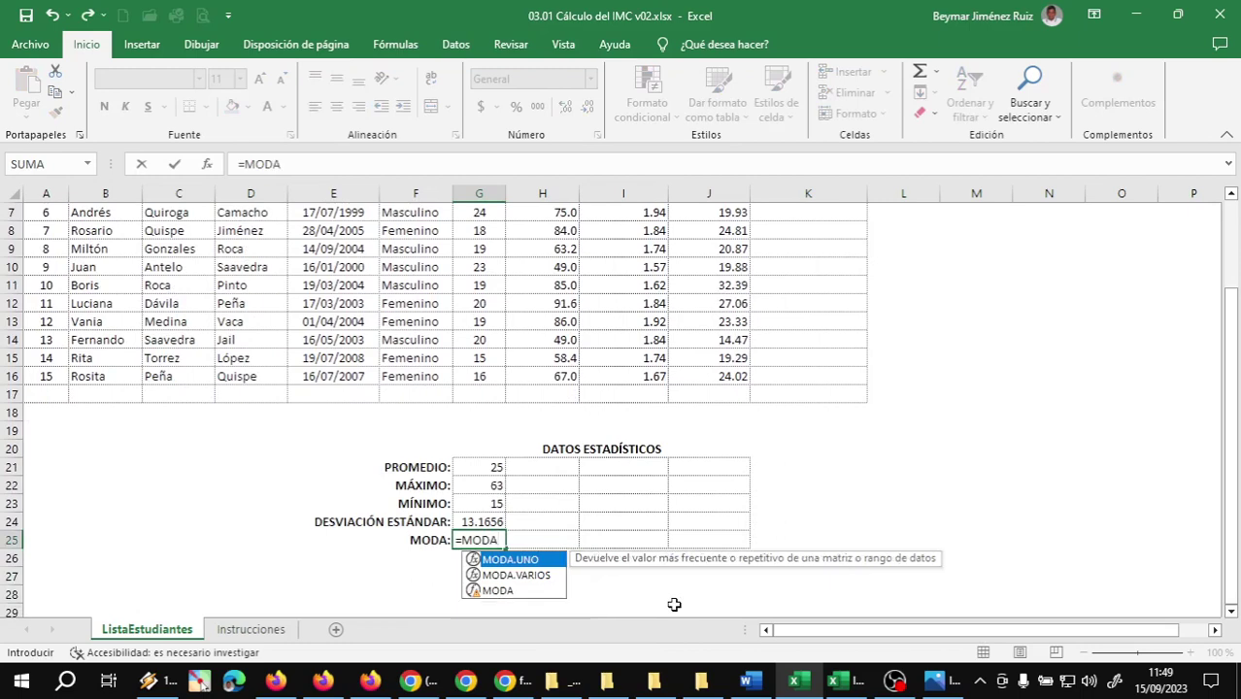
pyautogui.write('(')
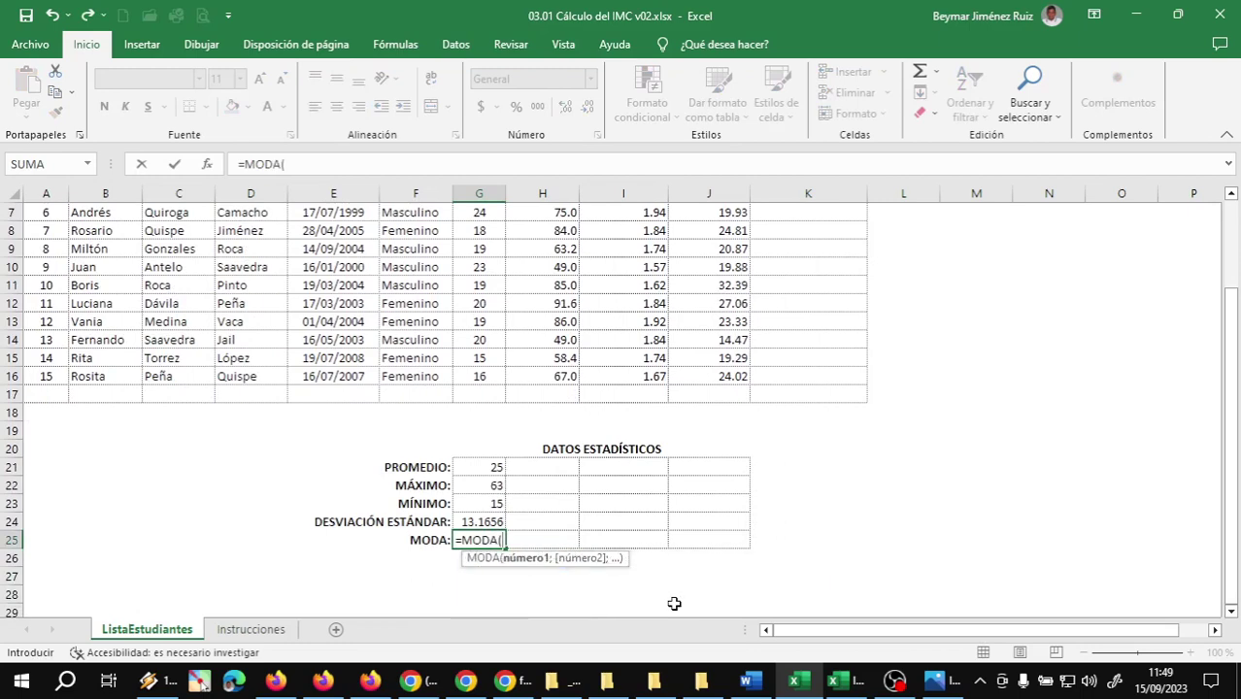
pyautogui.scroll(2, 451, 394)
pyautogui.click(478, 254)
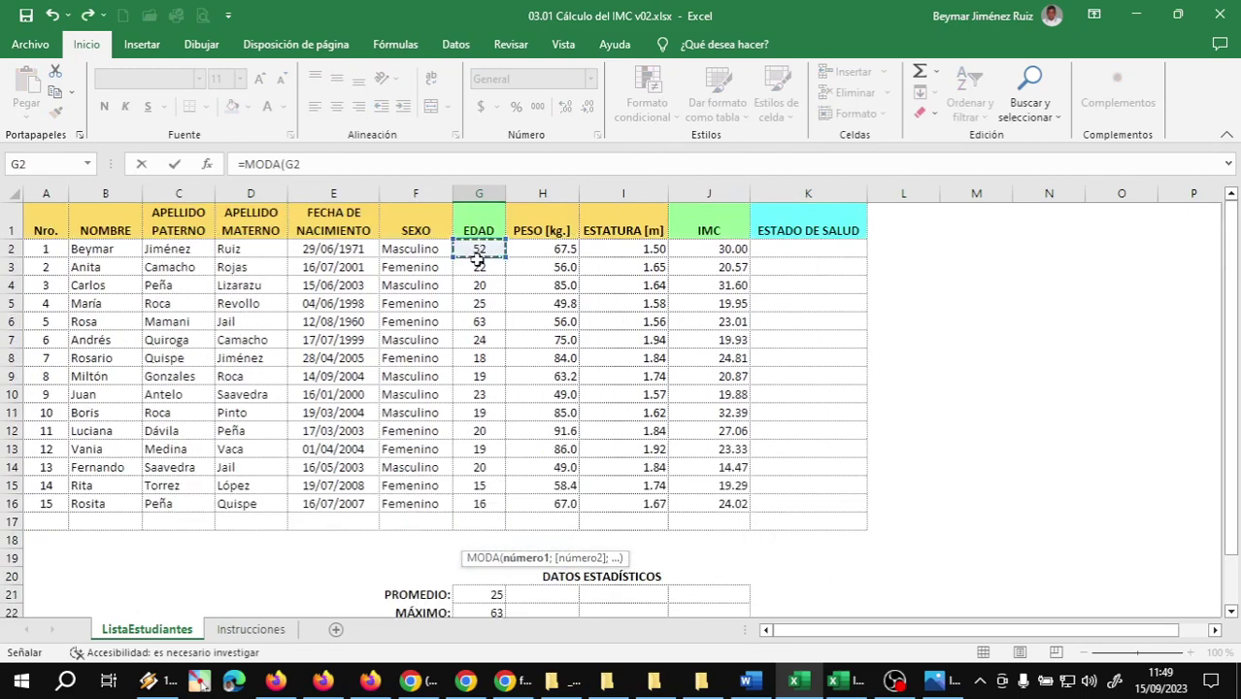
pyautogui.moveTo(478, 257); pyautogui.dragTo(485, 523)
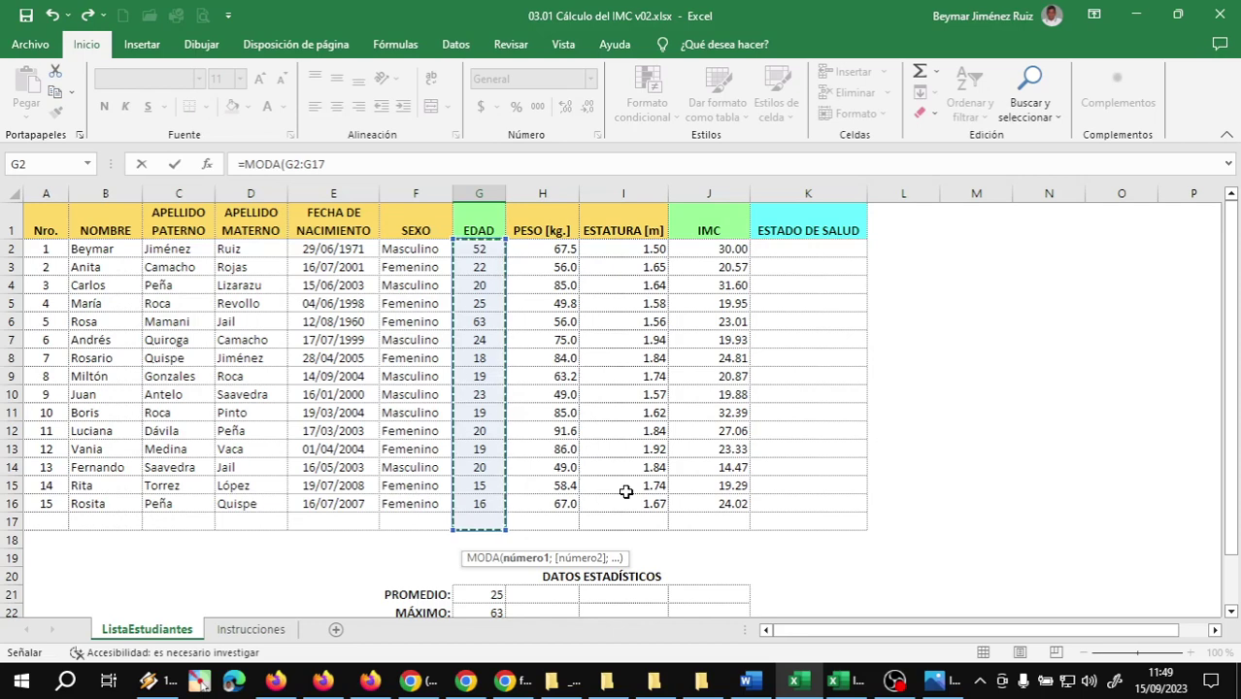
pyautogui.press('Return')
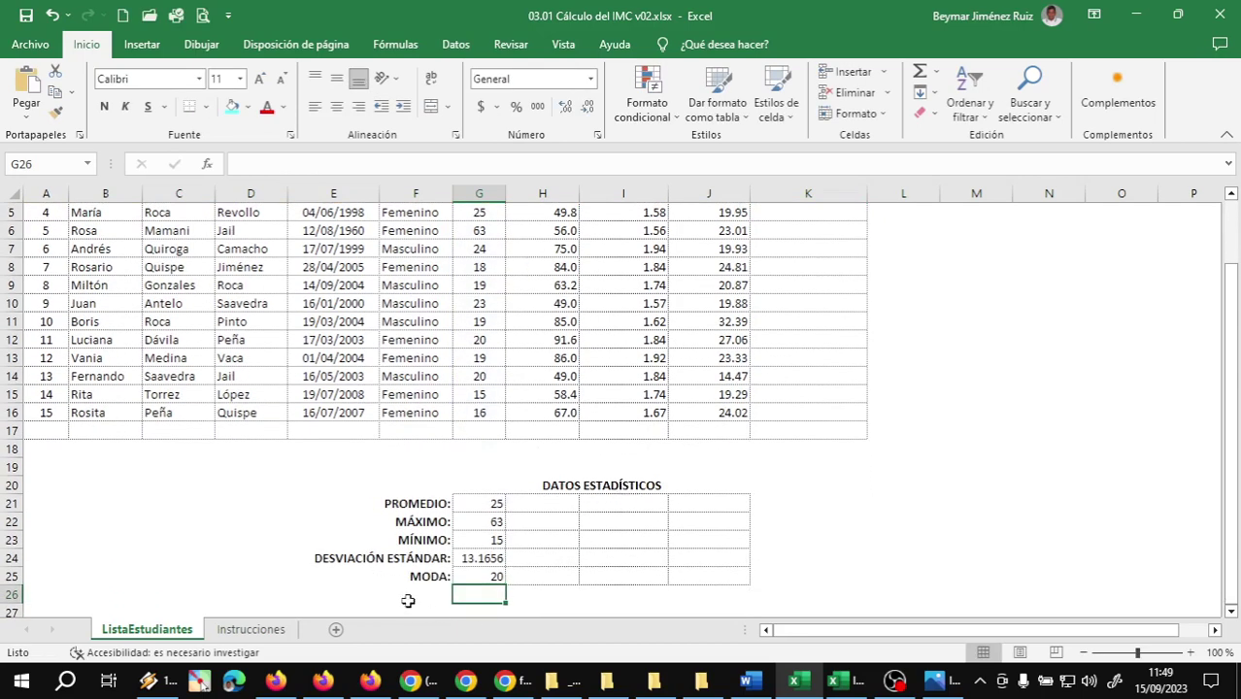
pyautogui.click(471, 576)
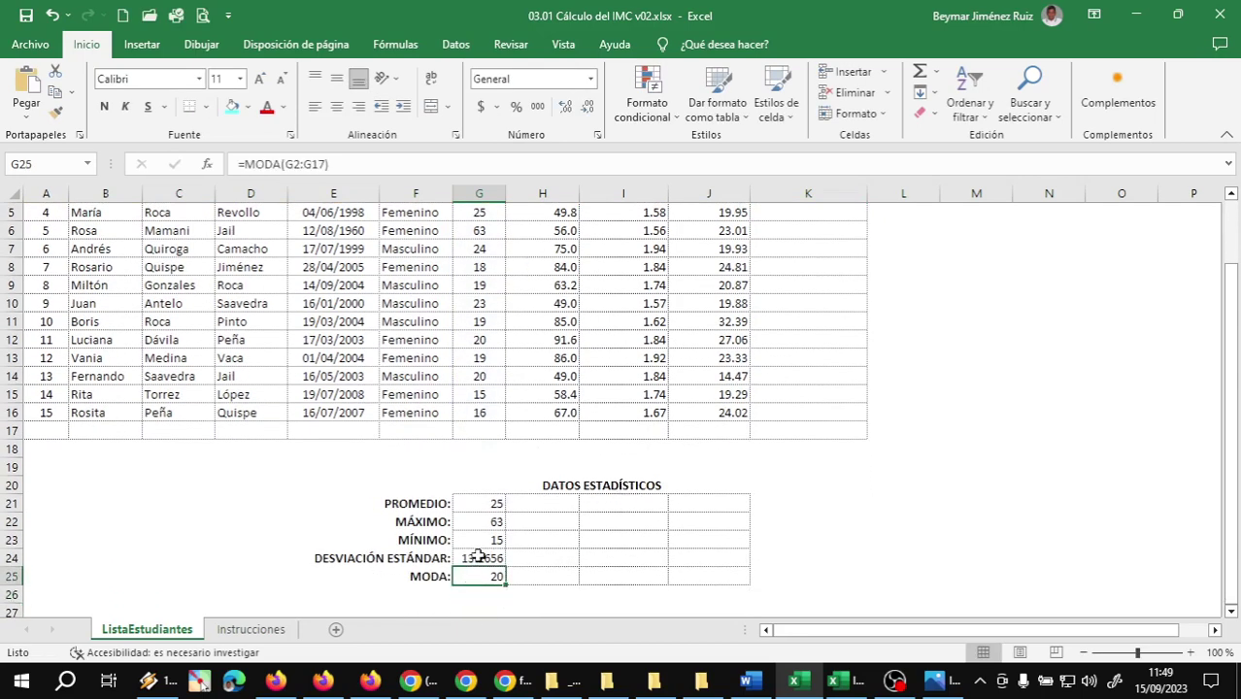
# Round the age standard deviation in G24 to two decimals so it displays 13.17
pyautogui.click(473, 560)
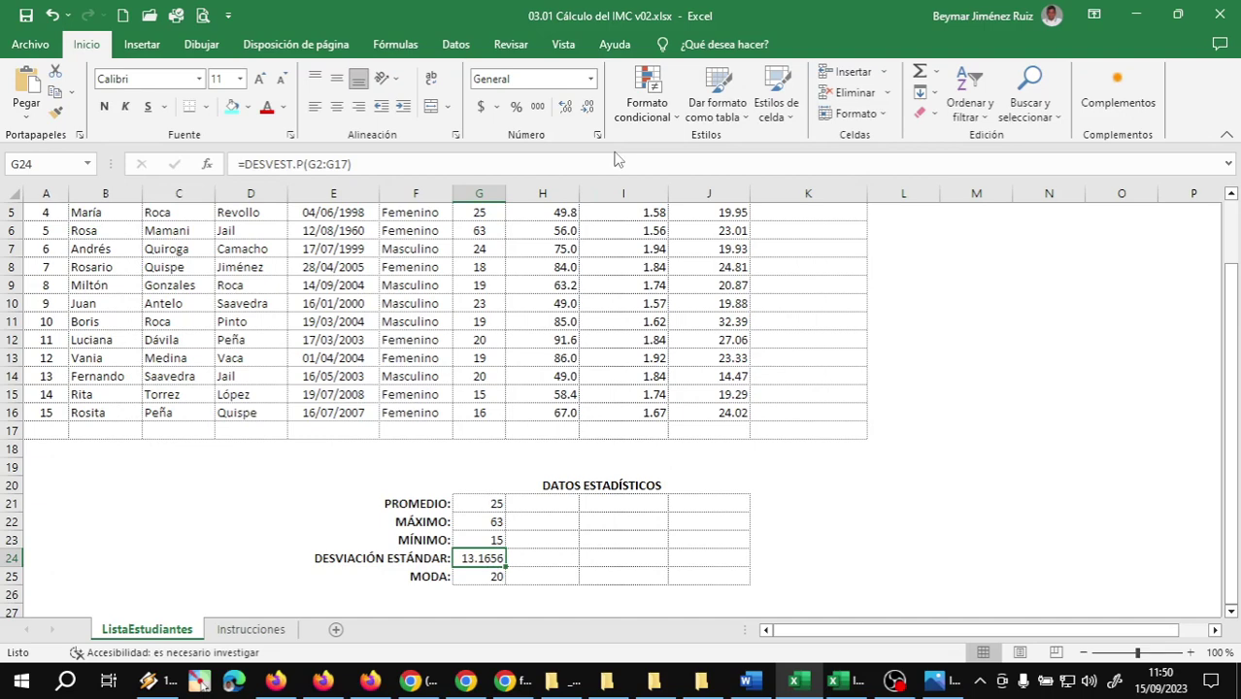
pyautogui.click(587, 109)
pyautogui.click(588, 109)
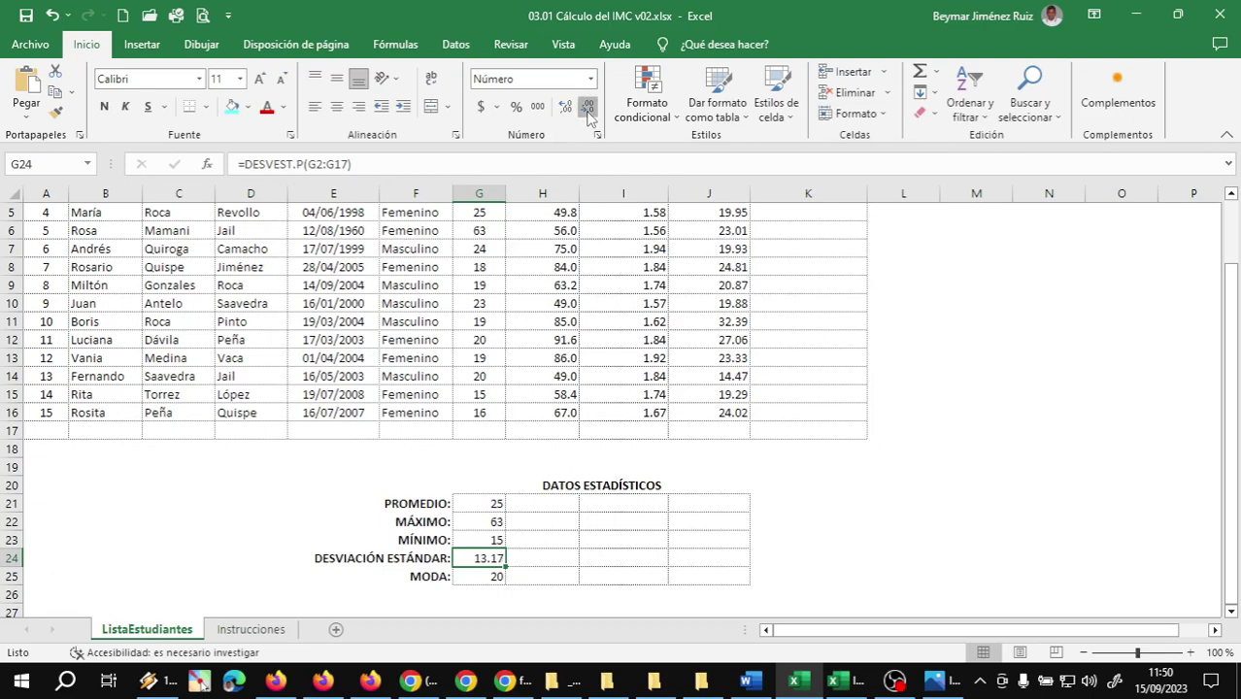
pyautogui.click(587, 109)
pyautogui.click(566, 109)
pyautogui.click(526, 501)
pyautogui.scroll(2, 603, 513)
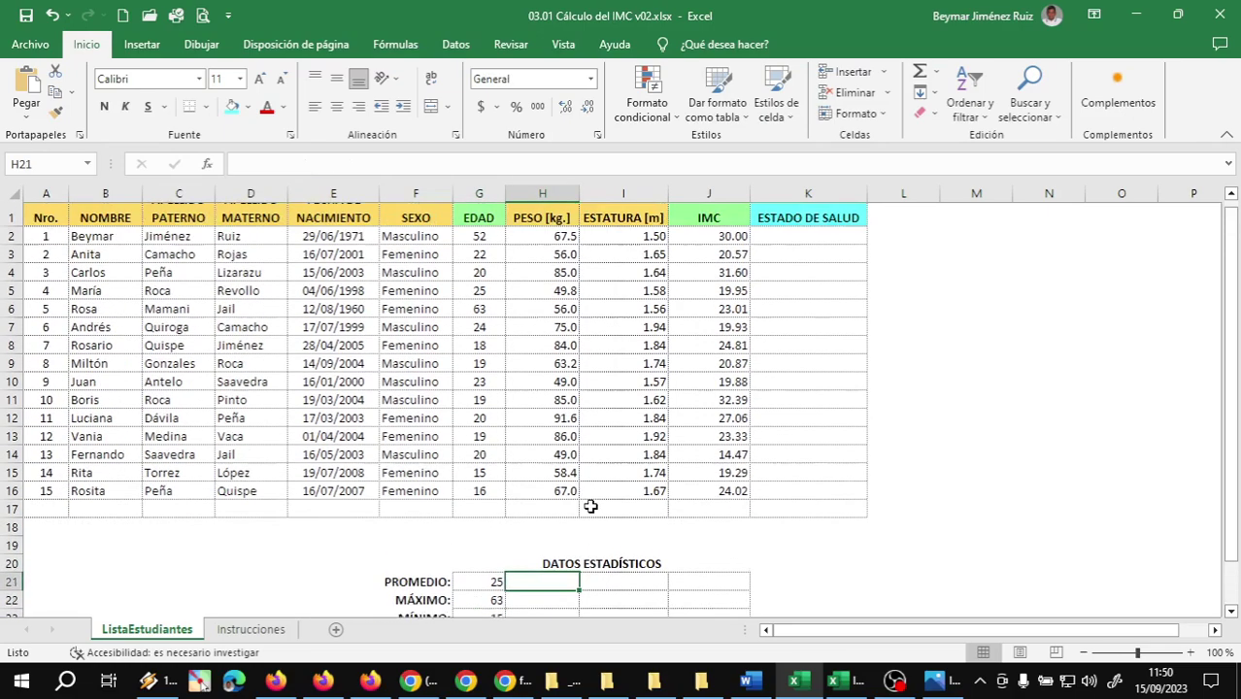
pyautogui.scroll(-3, 544, 491)
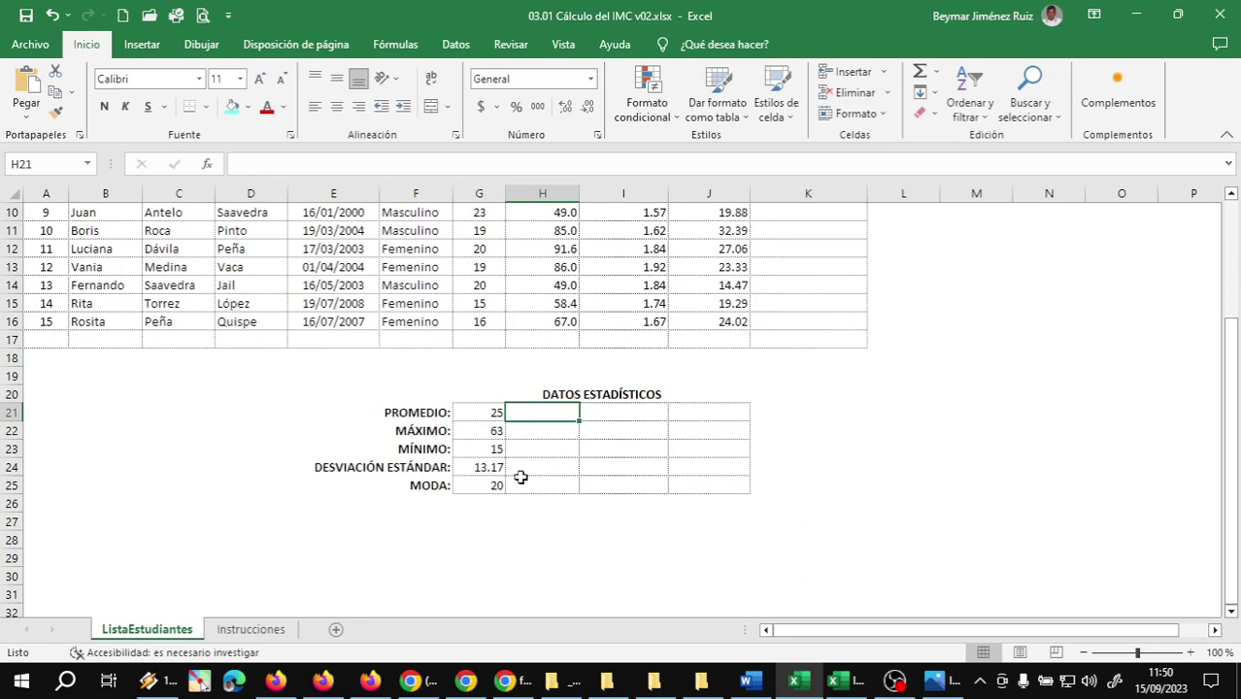
pyautogui.scroll(3, 550, 432)
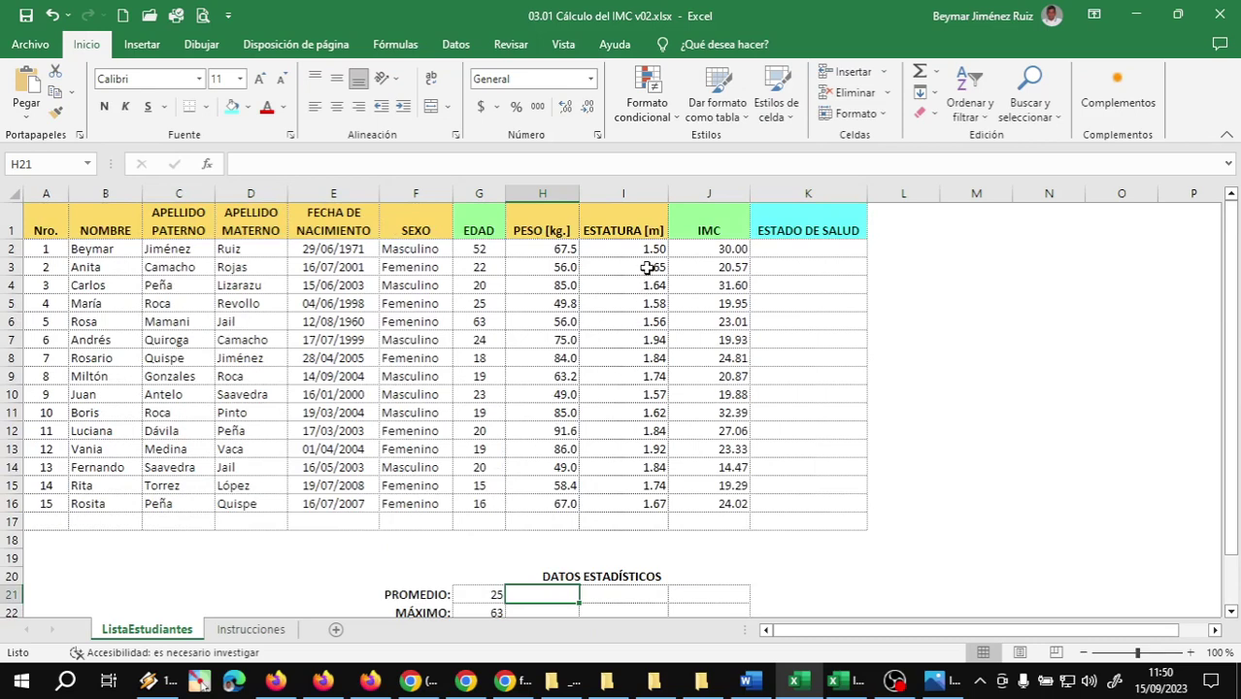
pyautogui.scroll(-2, 737, 455)
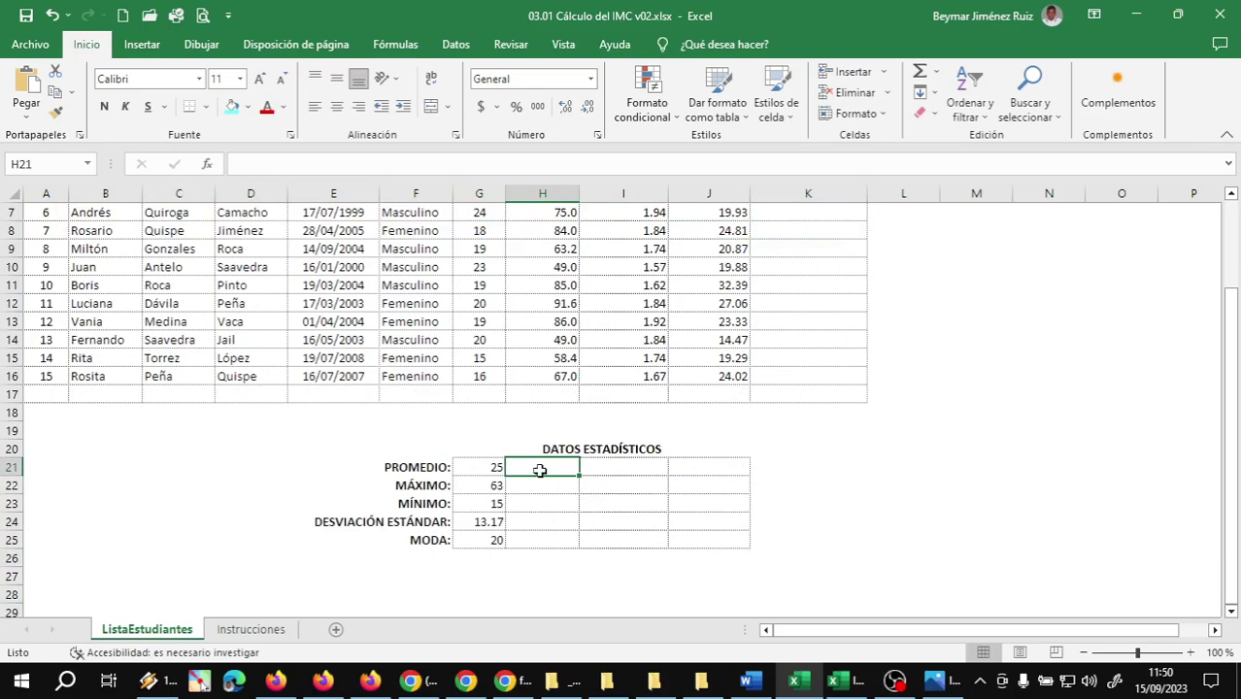
pyautogui.scroll(2, 540, 468)
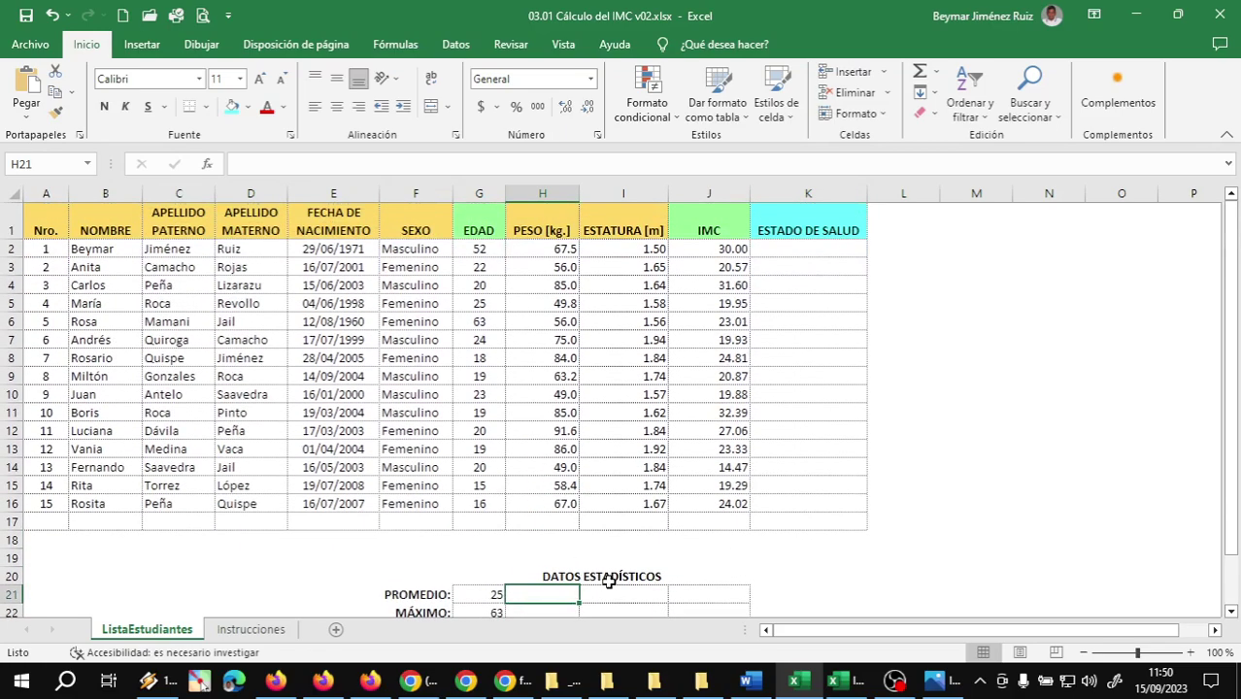
pyautogui.click(601, 575)
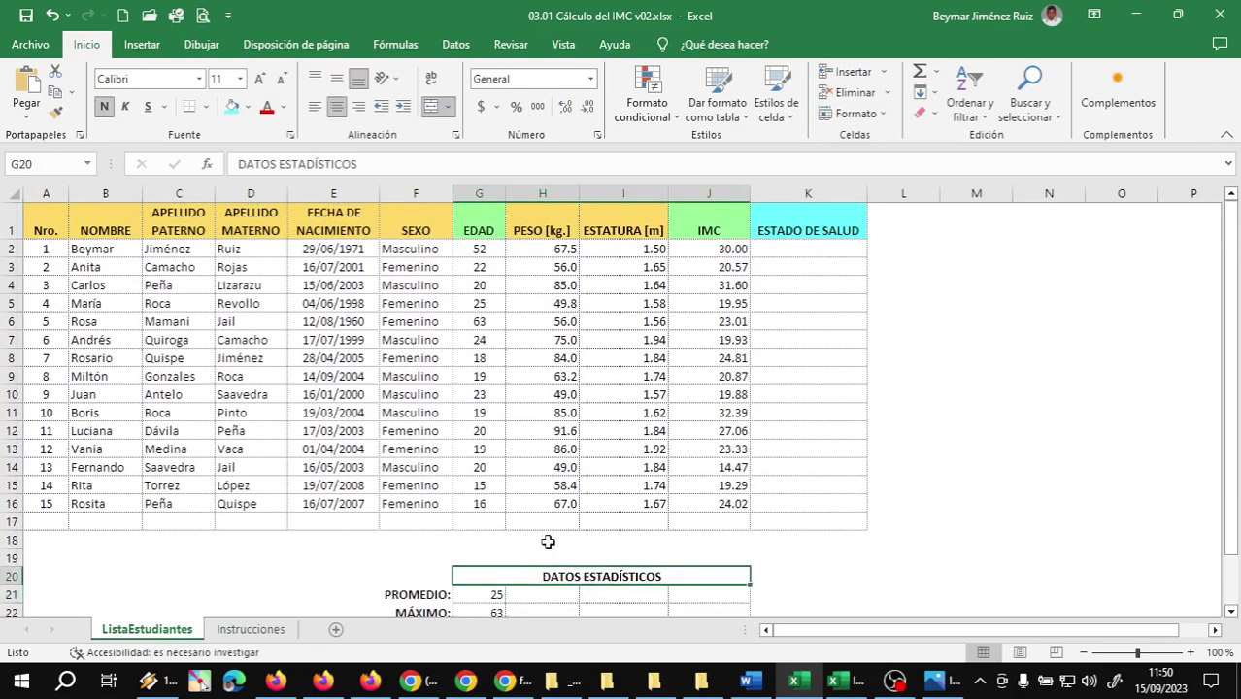
pyautogui.moveTo(565, 546); pyautogui.dragTo(558, 556)
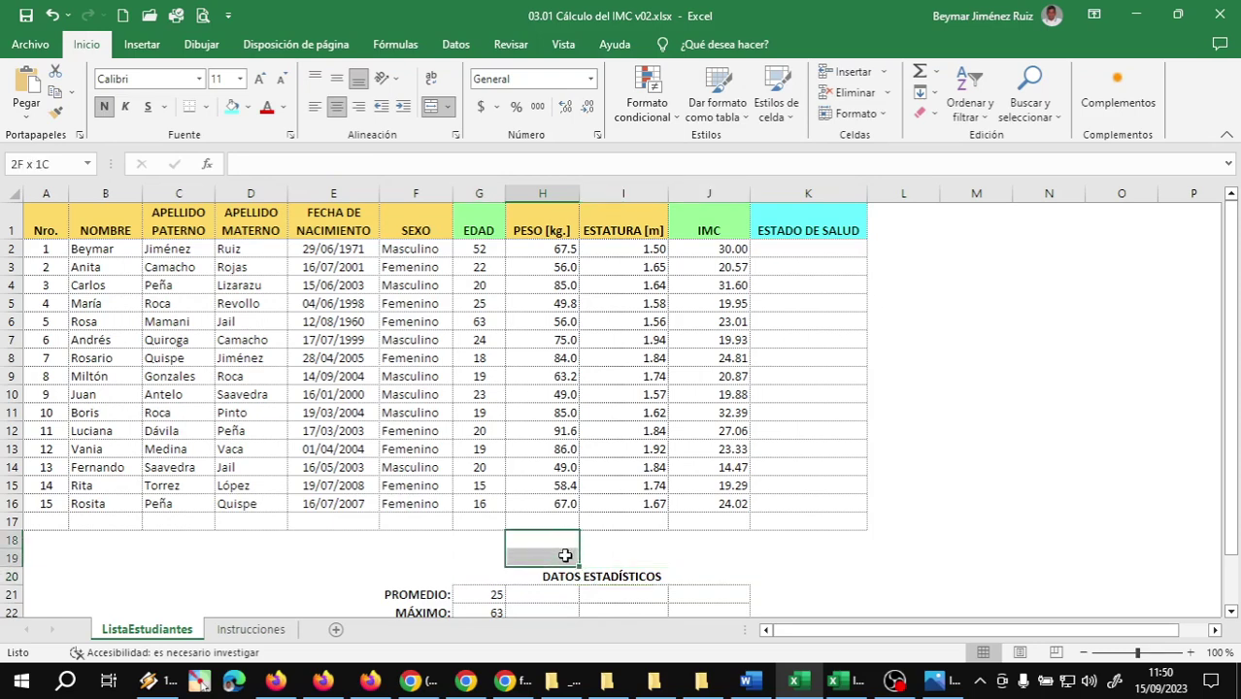
pyautogui.click(543, 562)
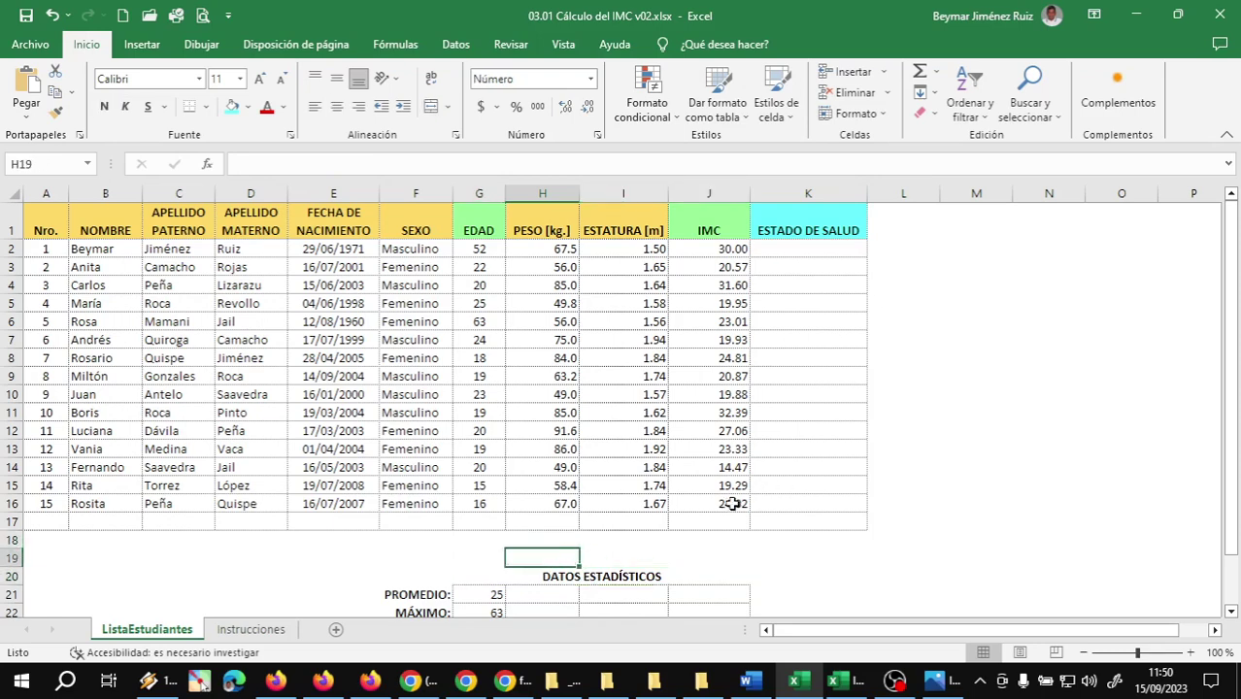
pyautogui.moveTo(770, 248); pyautogui.dragTo(767, 492)
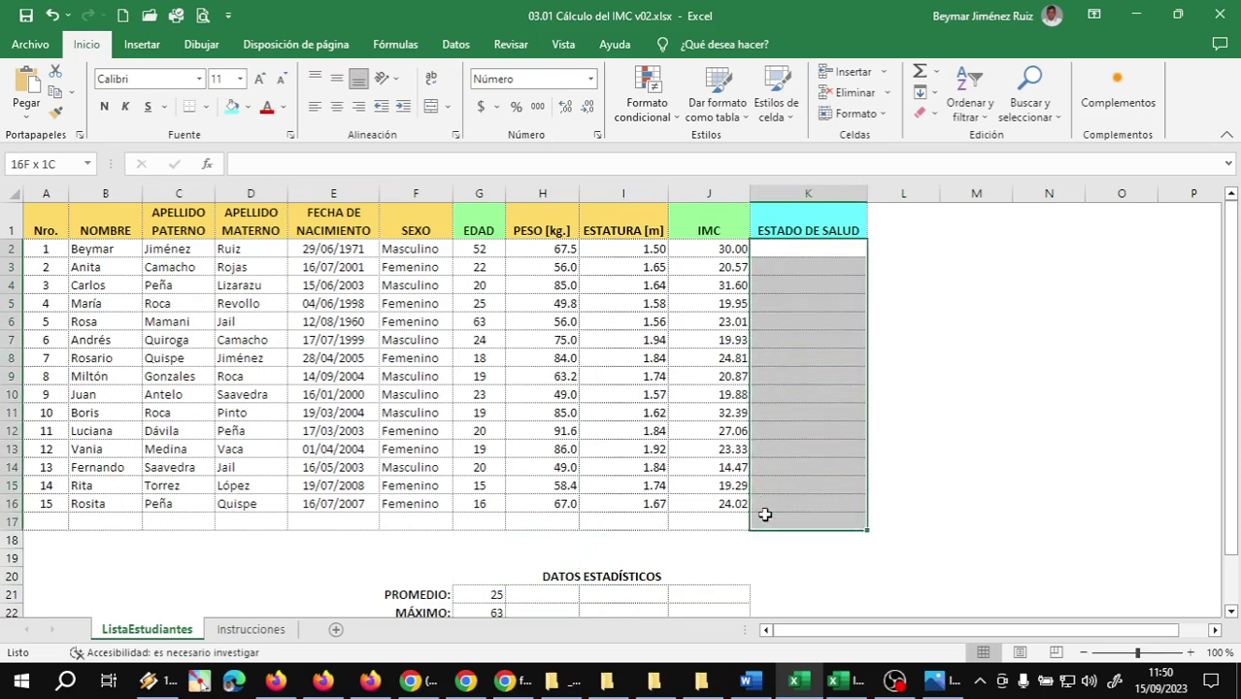
# Adjust the ESTADO DE SALUD selection back to K2, then return to cell A1
pyautogui.moveTo(767, 492); pyautogui.dragTo(763, 519)
pyautogui.click(785, 250)
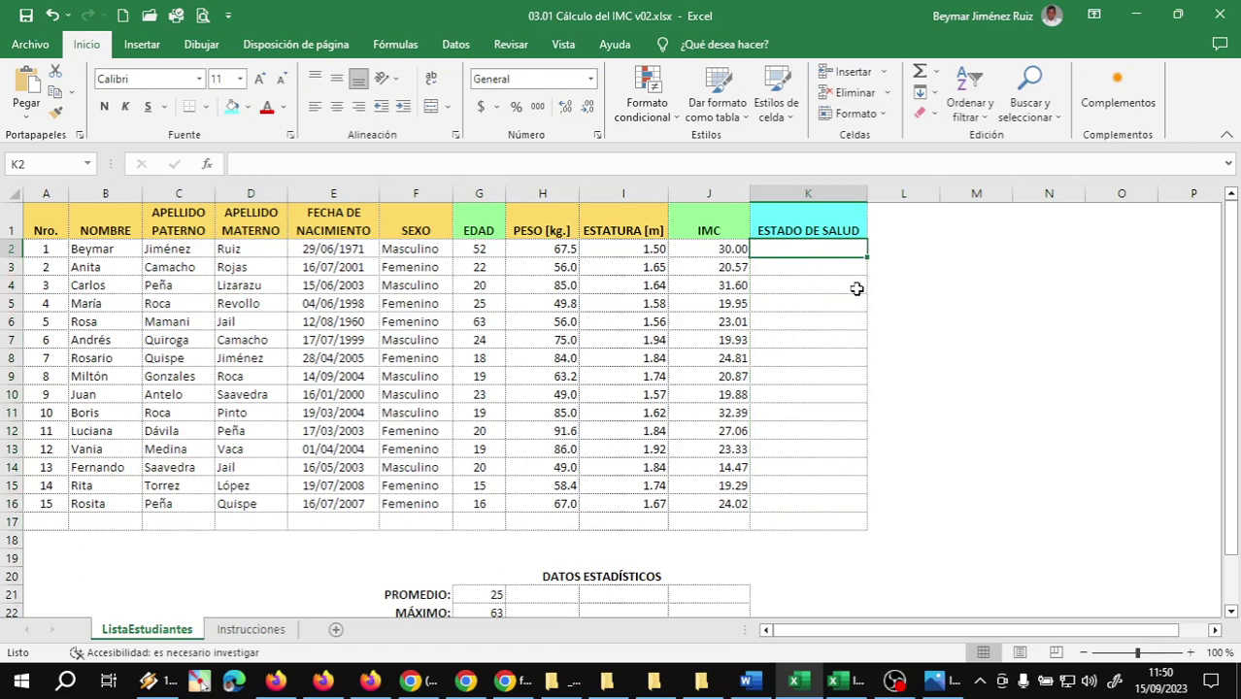
pyautogui.hotkey('ctrl', 'Home')
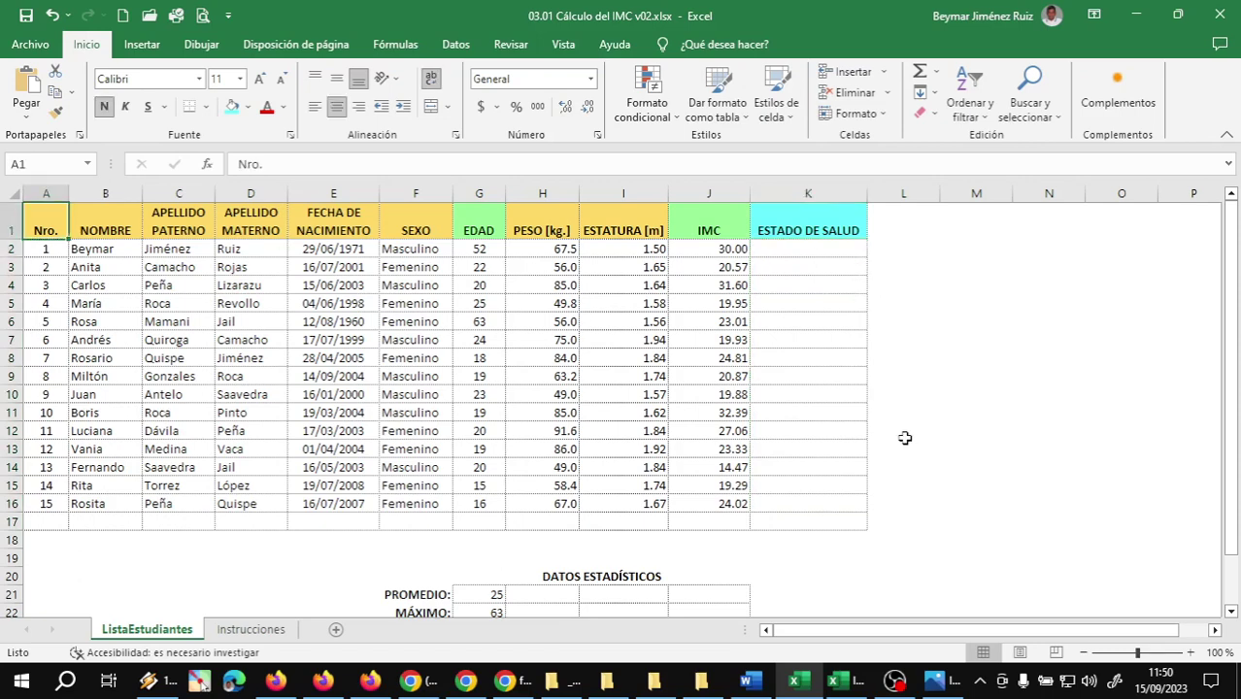
# Pause the screen recording and bring the IMC workbook back to the front
pyautogui.click(899, 687)
pyautogui.click(1219, 494)
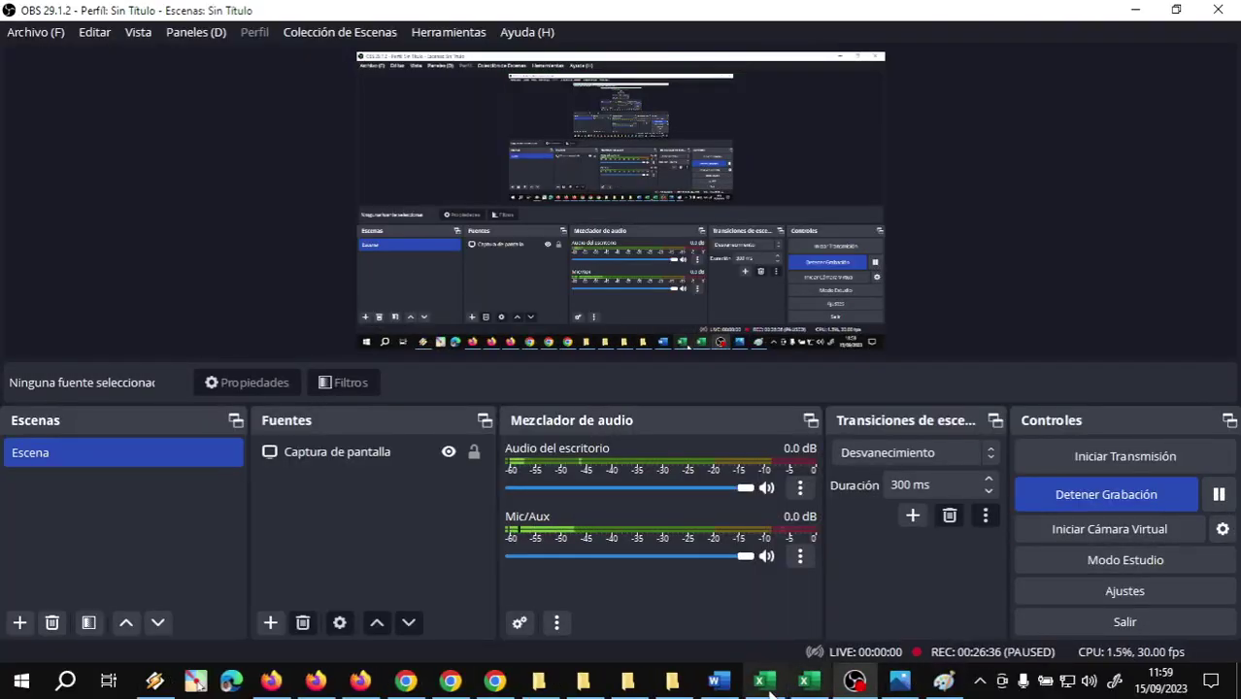
pyautogui.moveTo(770, 691)
pyautogui.click(674, 573)
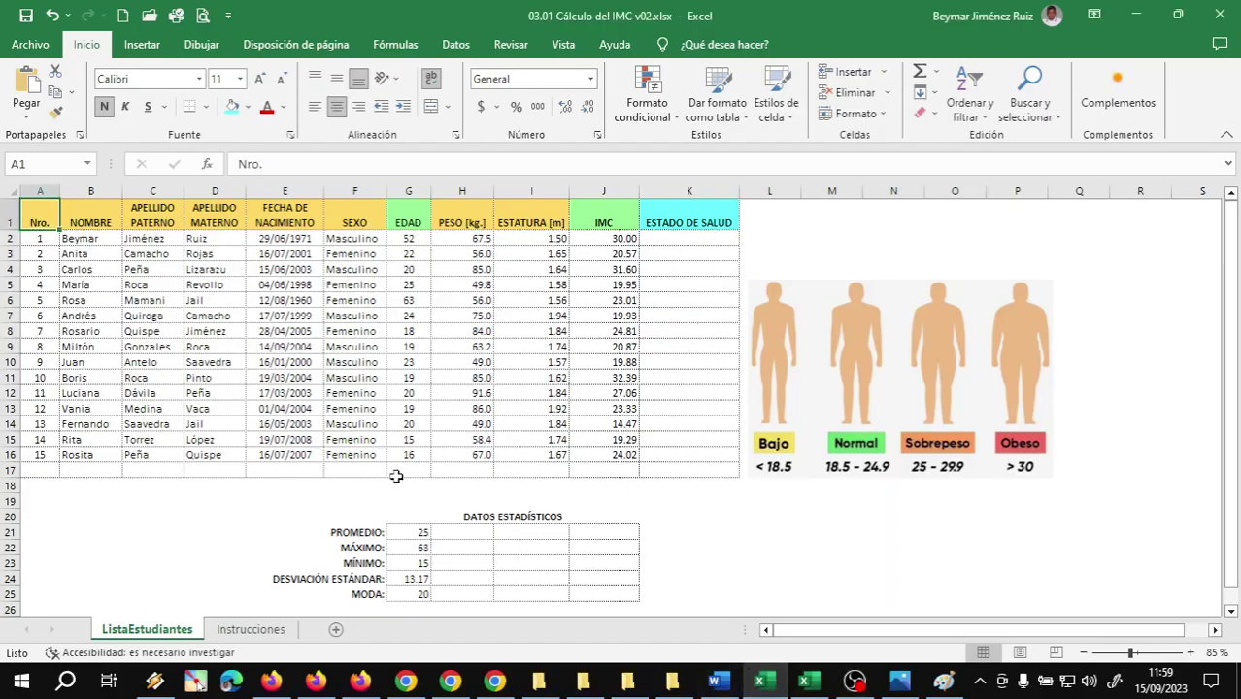
# Copy the G21 PROMEDIO formula across to J21 for weight, height and IMC
pyautogui.click(408, 529)
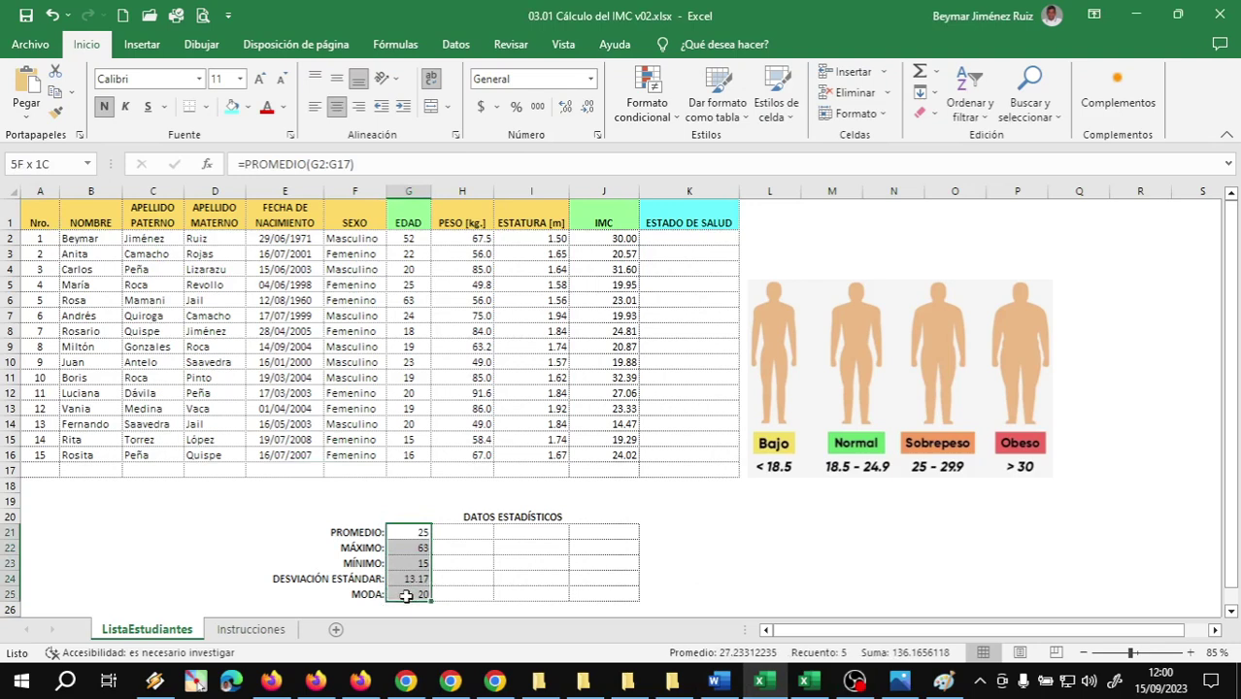
pyautogui.moveTo(406, 585); pyautogui.dragTo(408, 586)
pyautogui.click(420, 535)
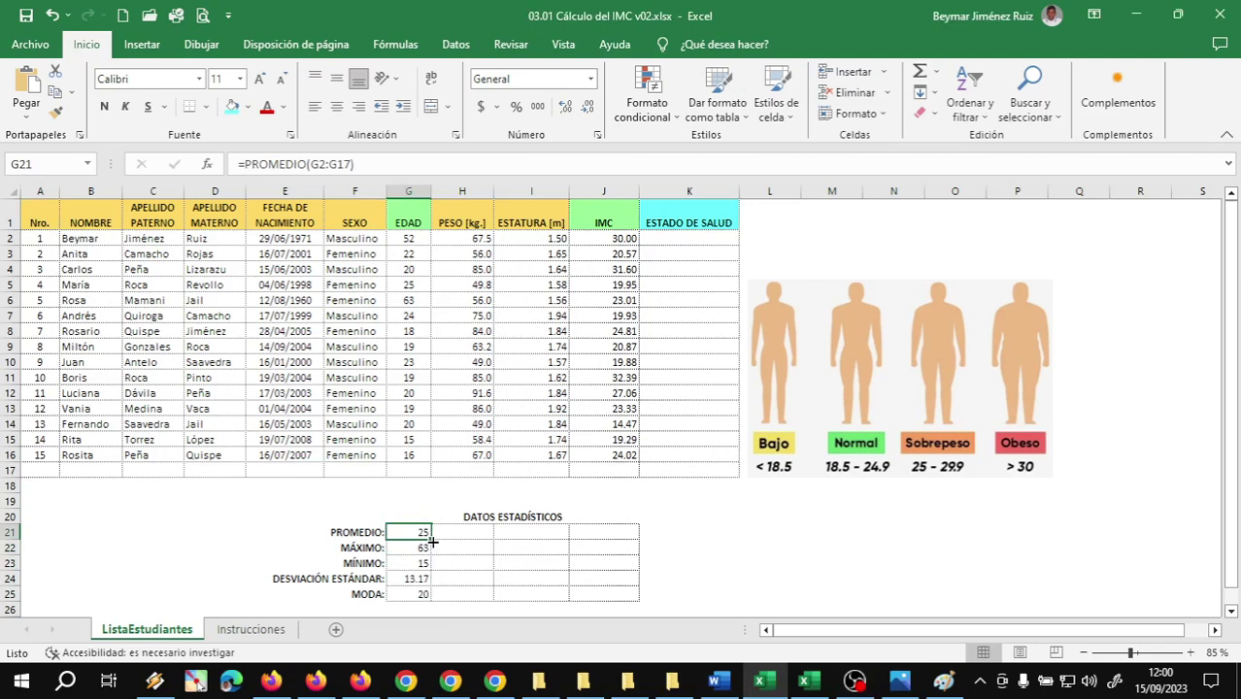
pyautogui.moveTo(432, 544); pyautogui.dragTo(606, 543)
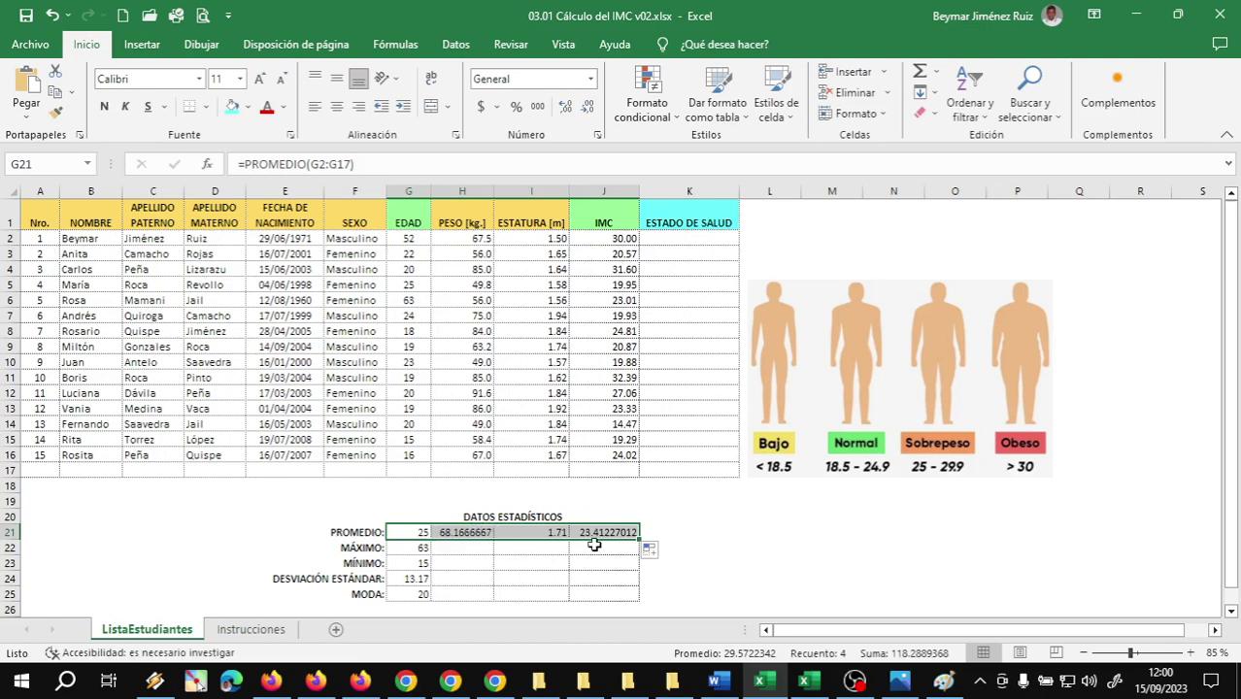
# Fill the G21:J21 averages down to row 25 and check the copy in H24
pyautogui.moveTo(637, 540); pyautogui.dragTo(629, 602)
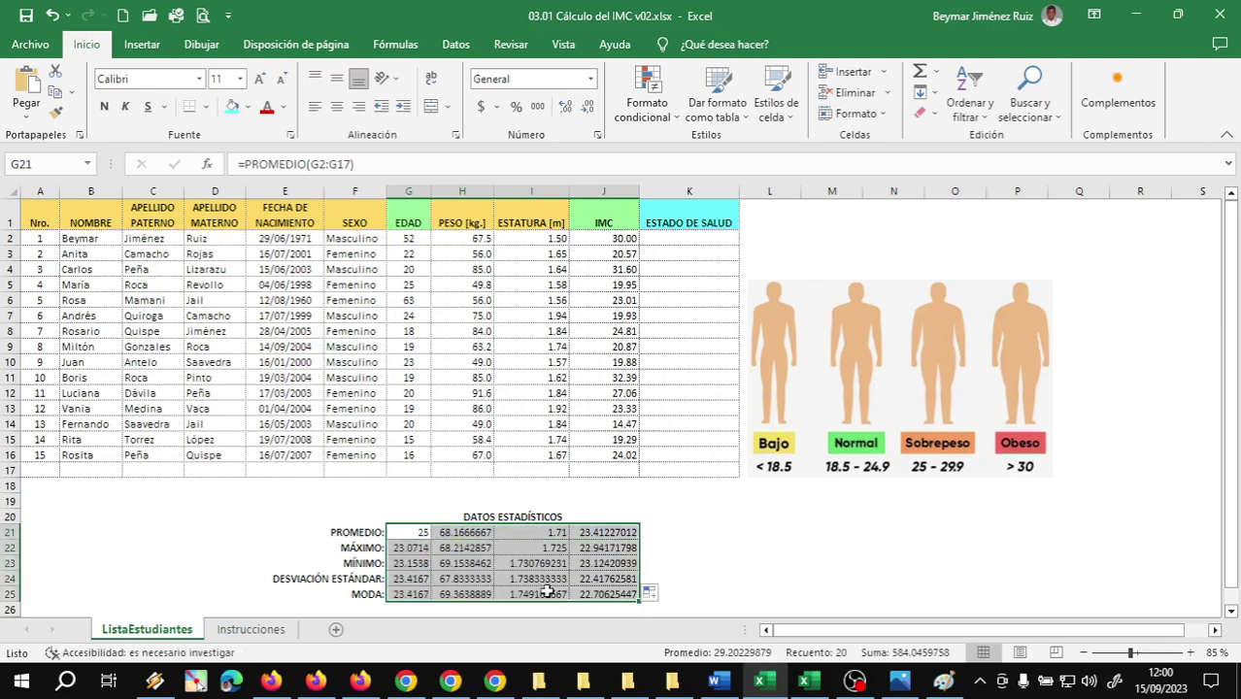
pyautogui.click(476, 579)
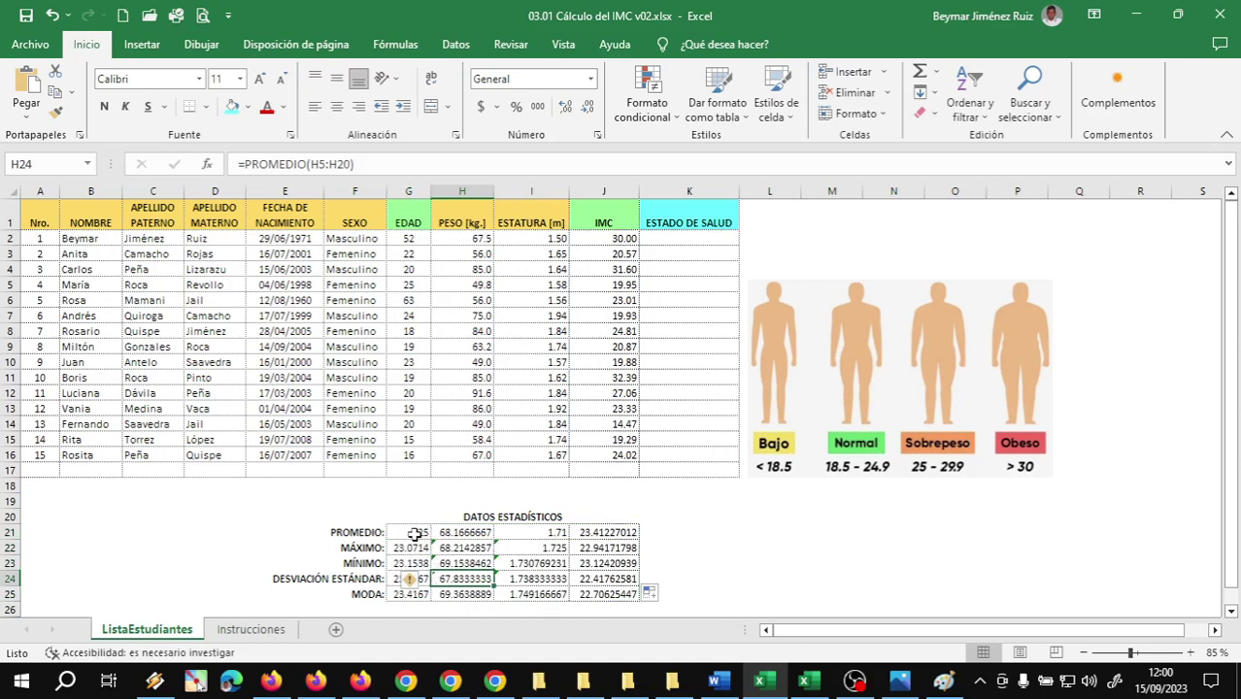
pyautogui.moveTo(414, 533); pyautogui.dragTo(414, 587)
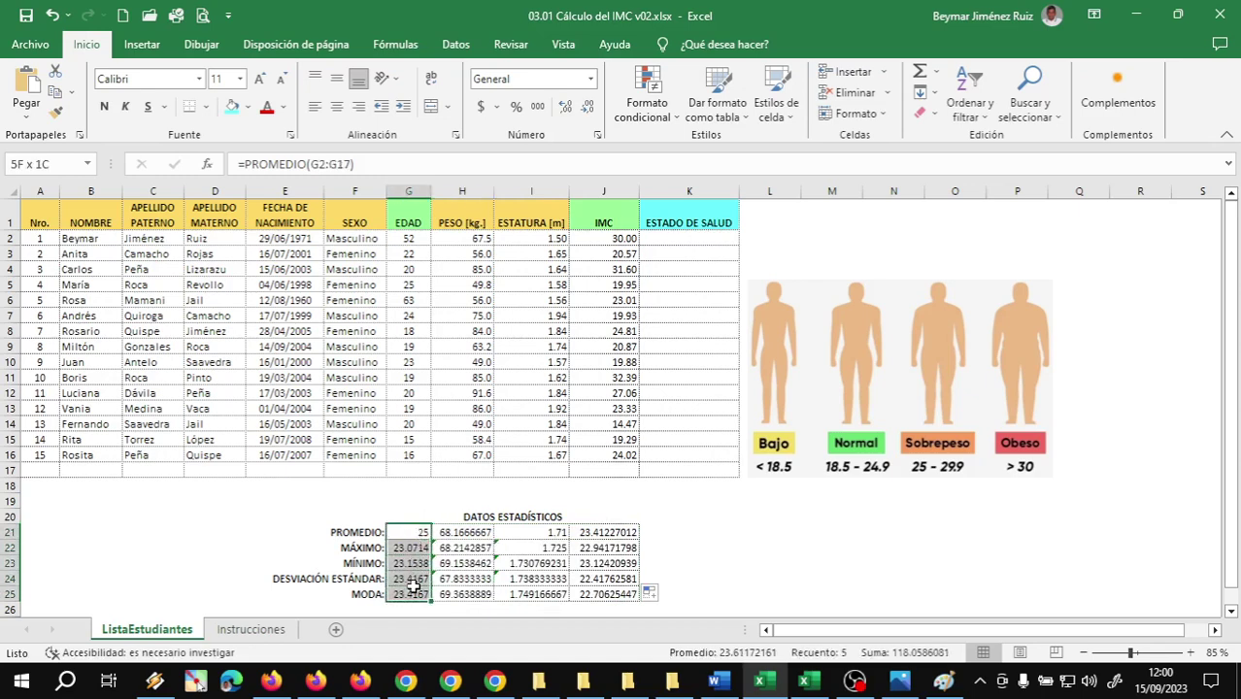
# Try the decimal buttons on the age statistics, then undo those changes
pyautogui.click(588, 107)
pyautogui.click(589, 107)
pyautogui.click(588, 107)
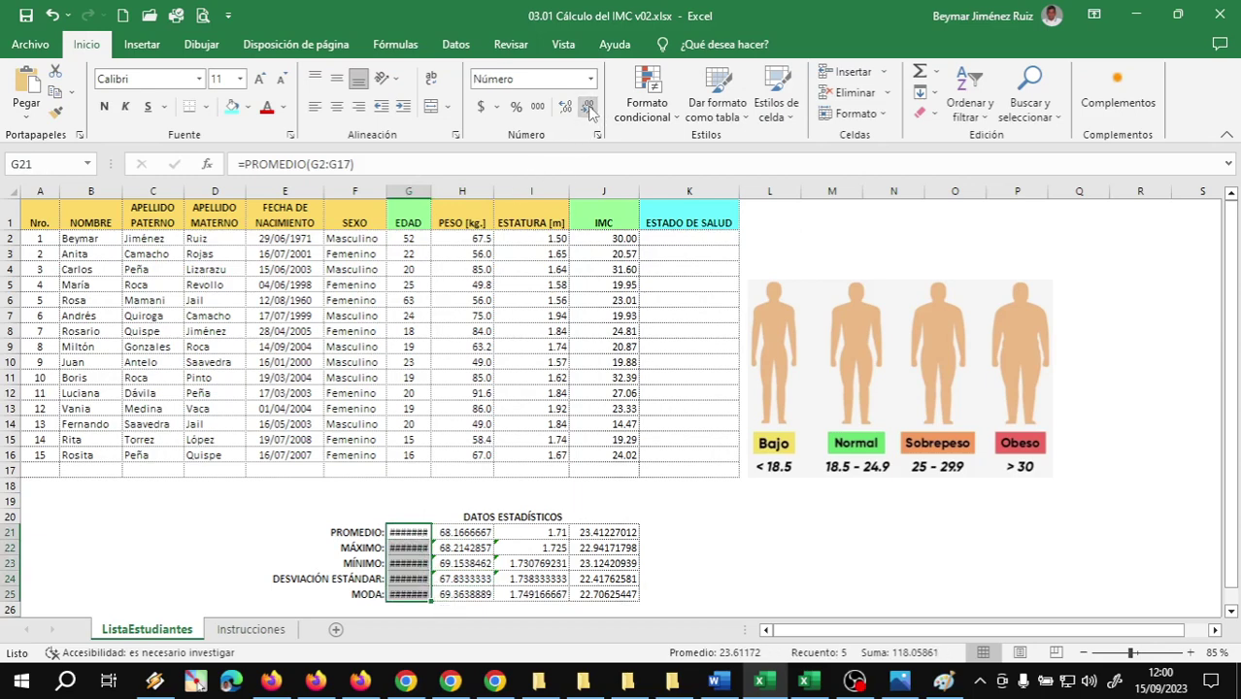
pyautogui.click(568, 109)
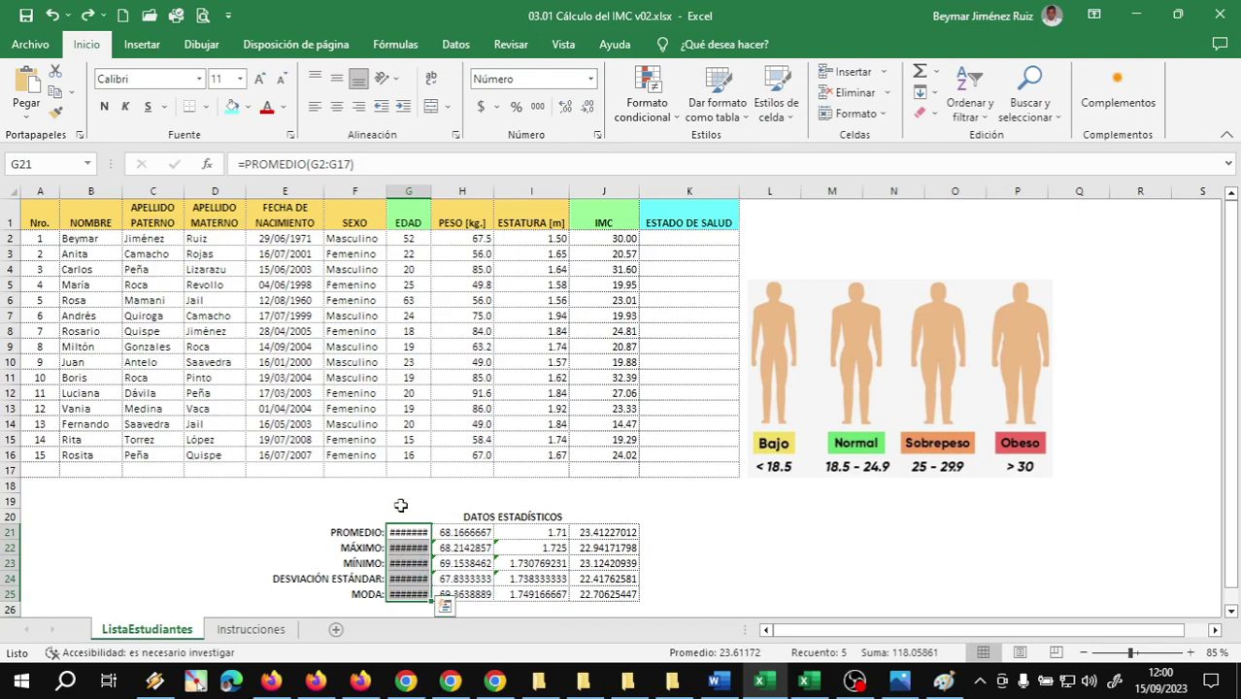
pyautogui.click(400, 505)
pyautogui.hotkey('ctrl', 'z')
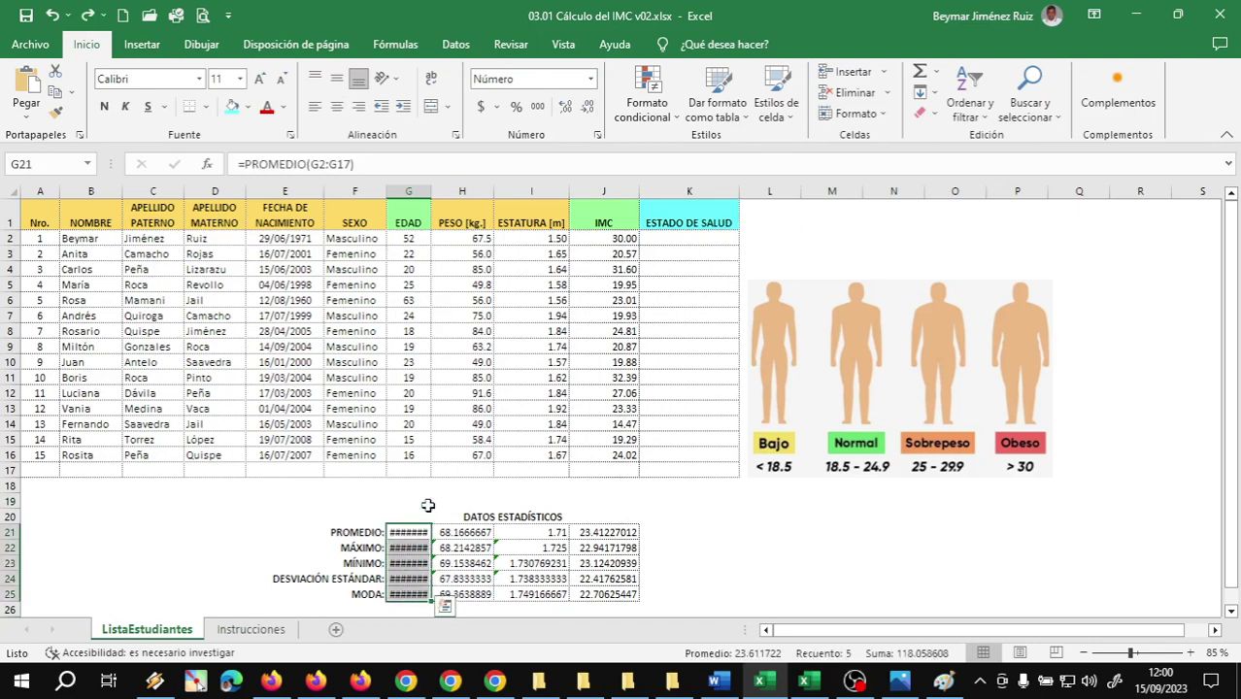
pyautogui.hotkey('ctrl', 'z')
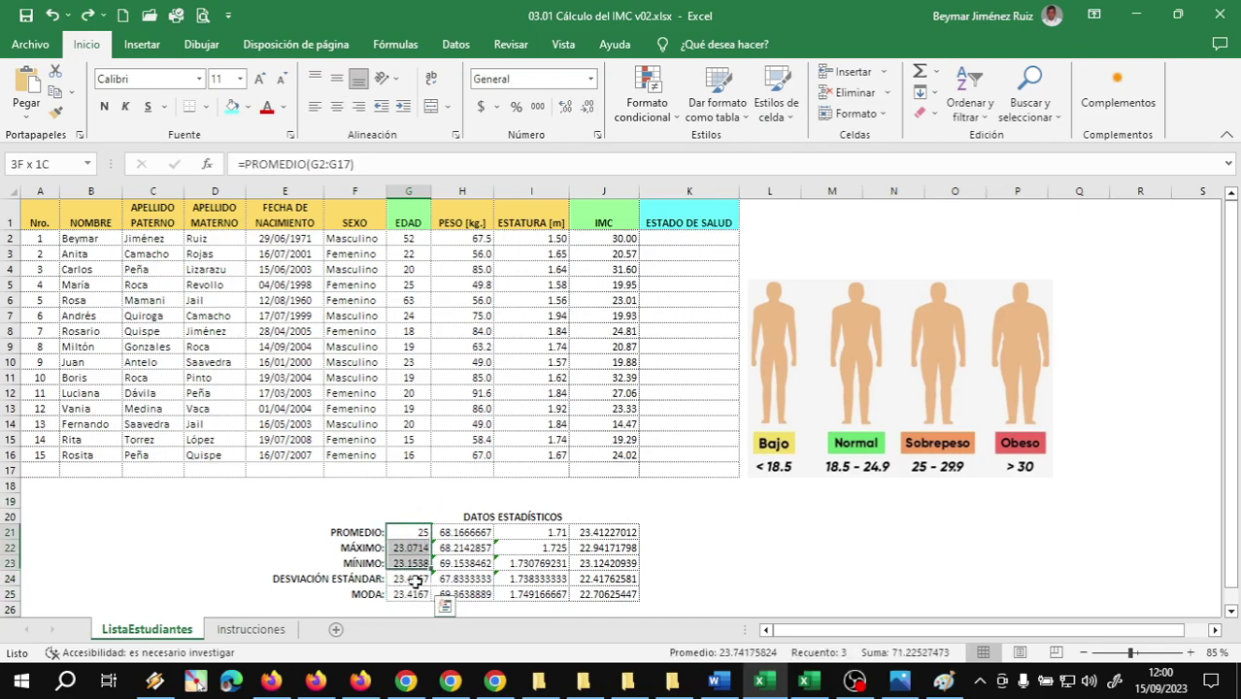
# Format G21:G25 with the Número category and 0 decimal places
pyautogui.rightClick(415, 534)
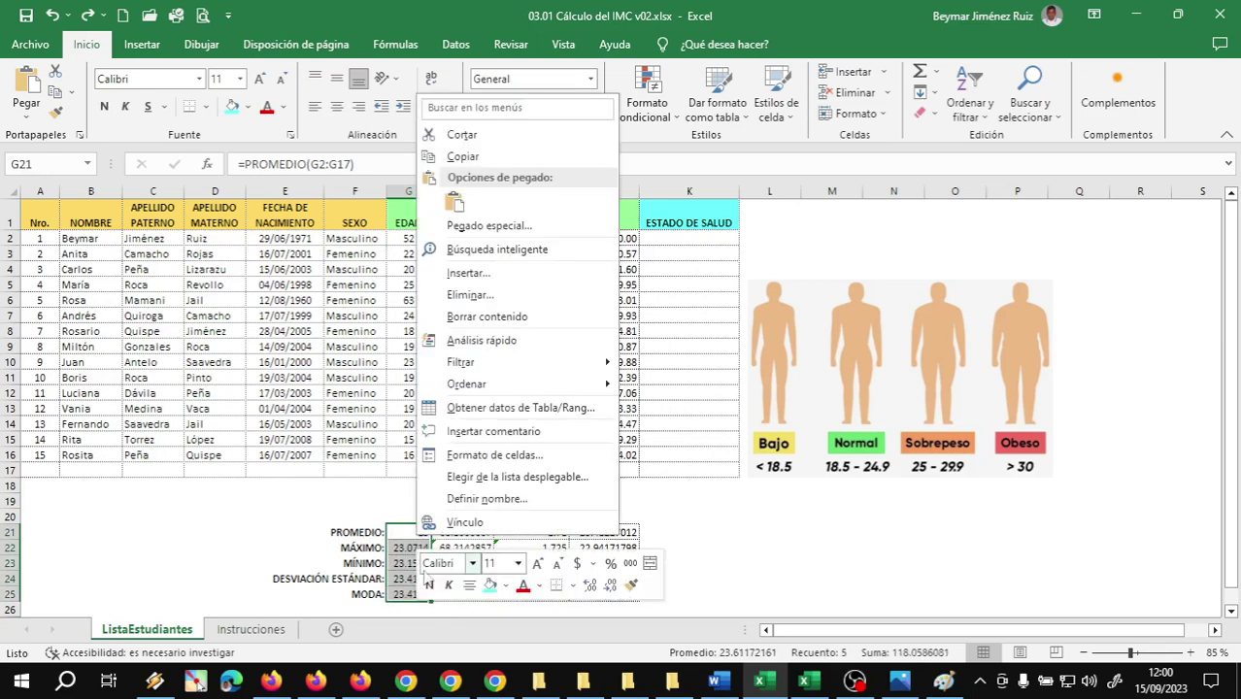
pyautogui.click(495, 456)
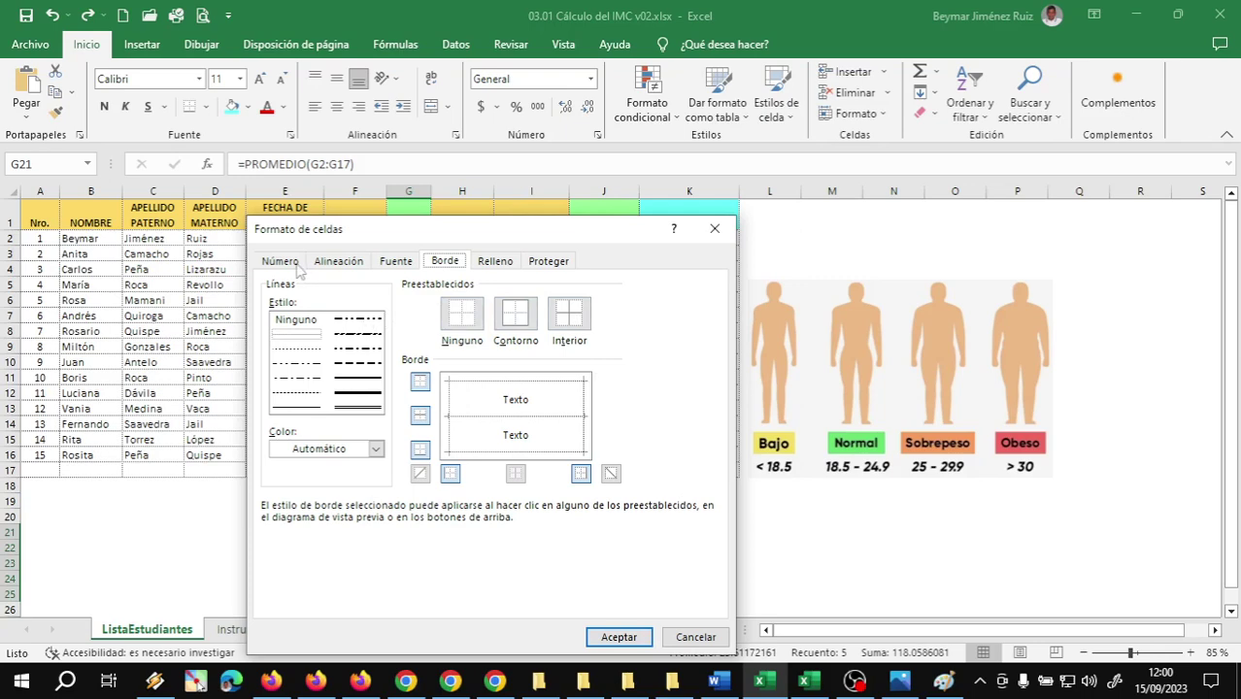
pyautogui.click(282, 262)
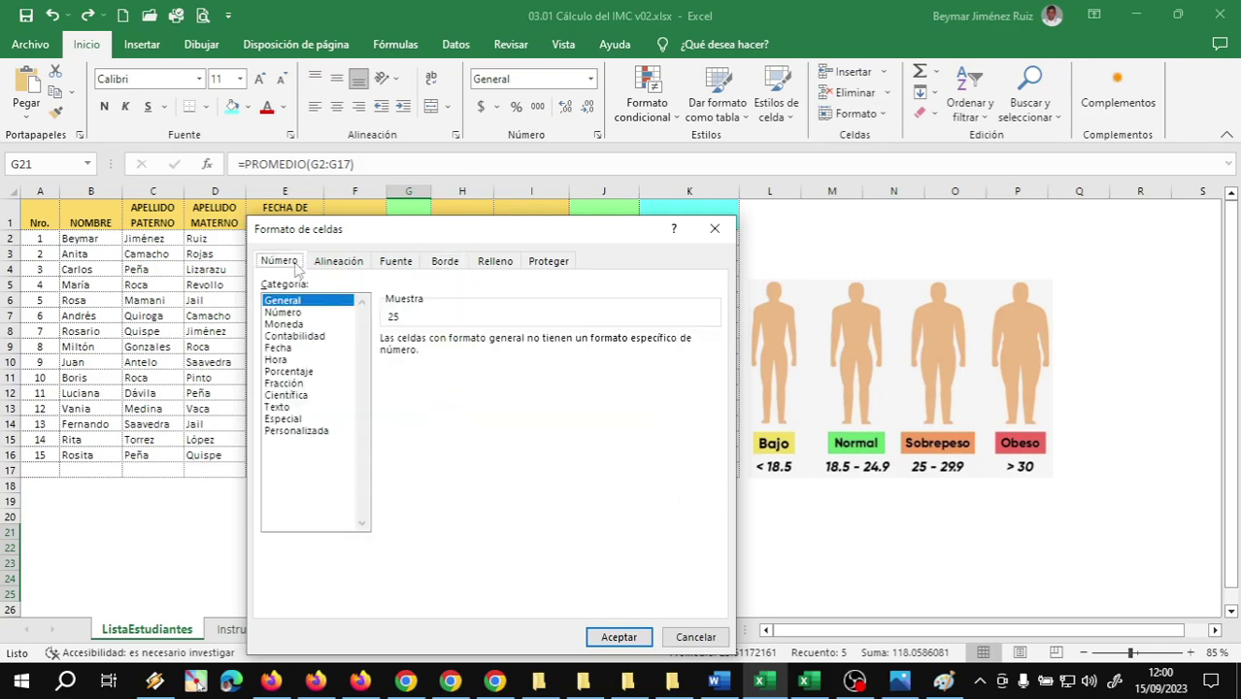
pyautogui.click(281, 313)
pyautogui.click(281, 302)
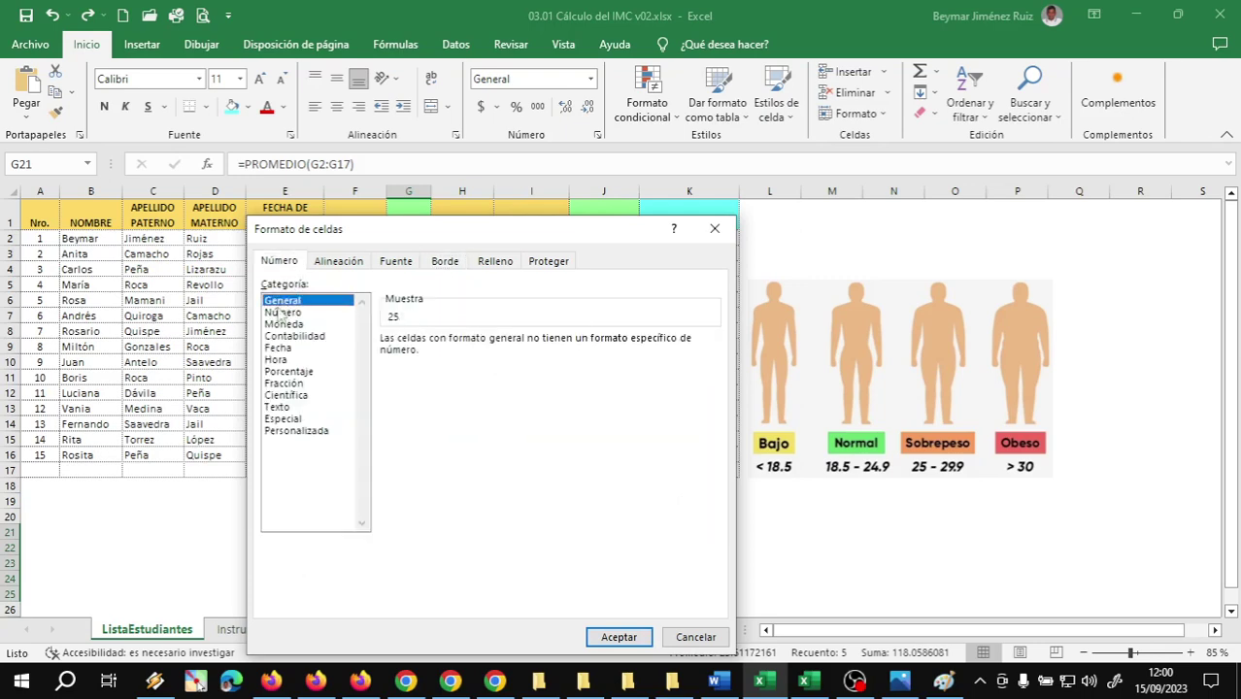
pyautogui.click(282, 313)
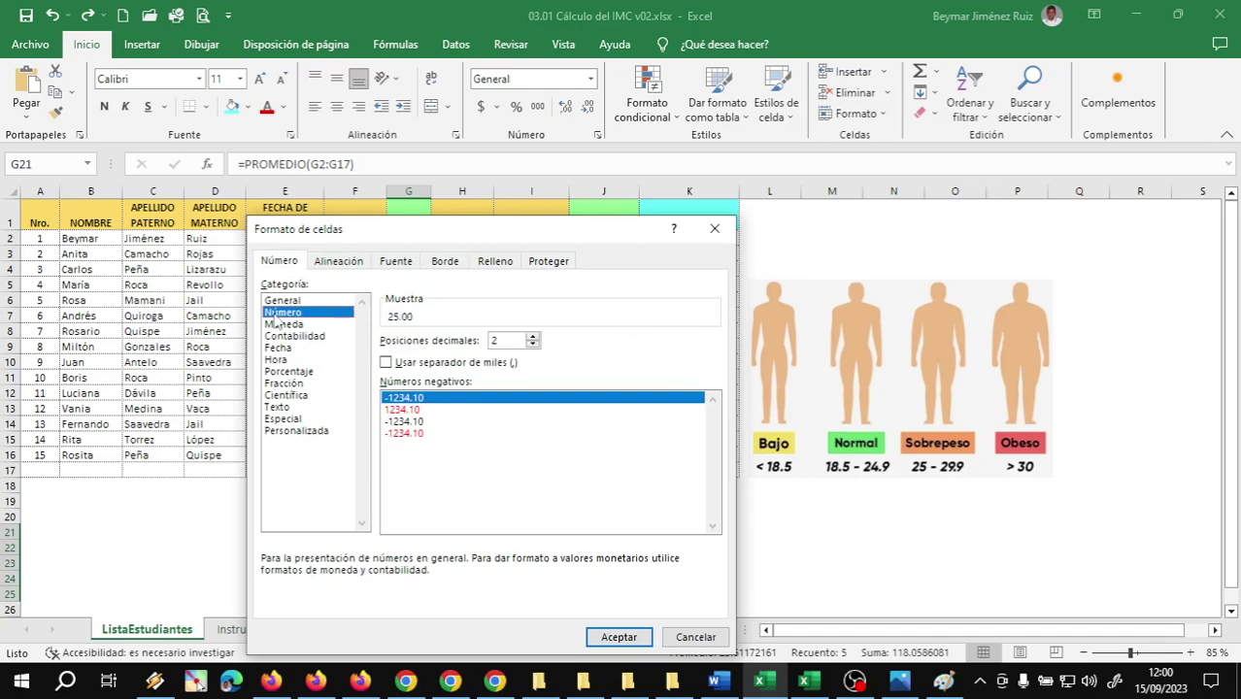
pyautogui.doubleClick(532, 345)
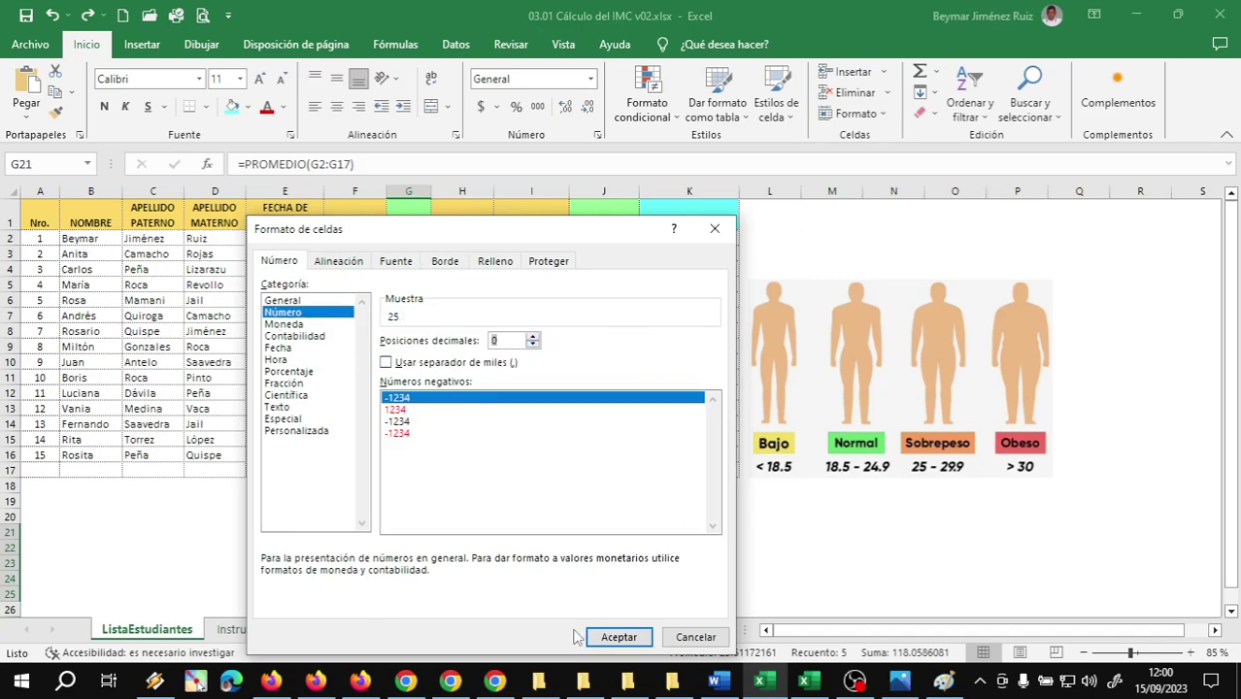
pyautogui.click(611, 637)
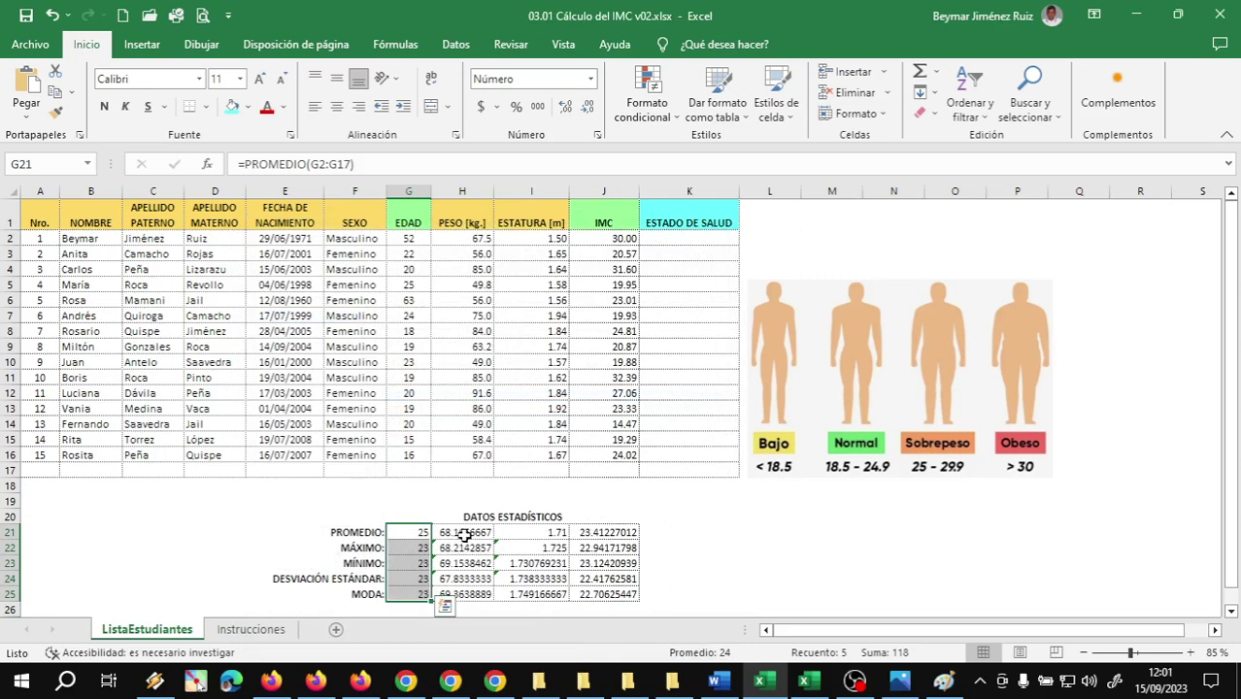
pyautogui.moveTo(465, 535); pyautogui.dragTo(458, 597)
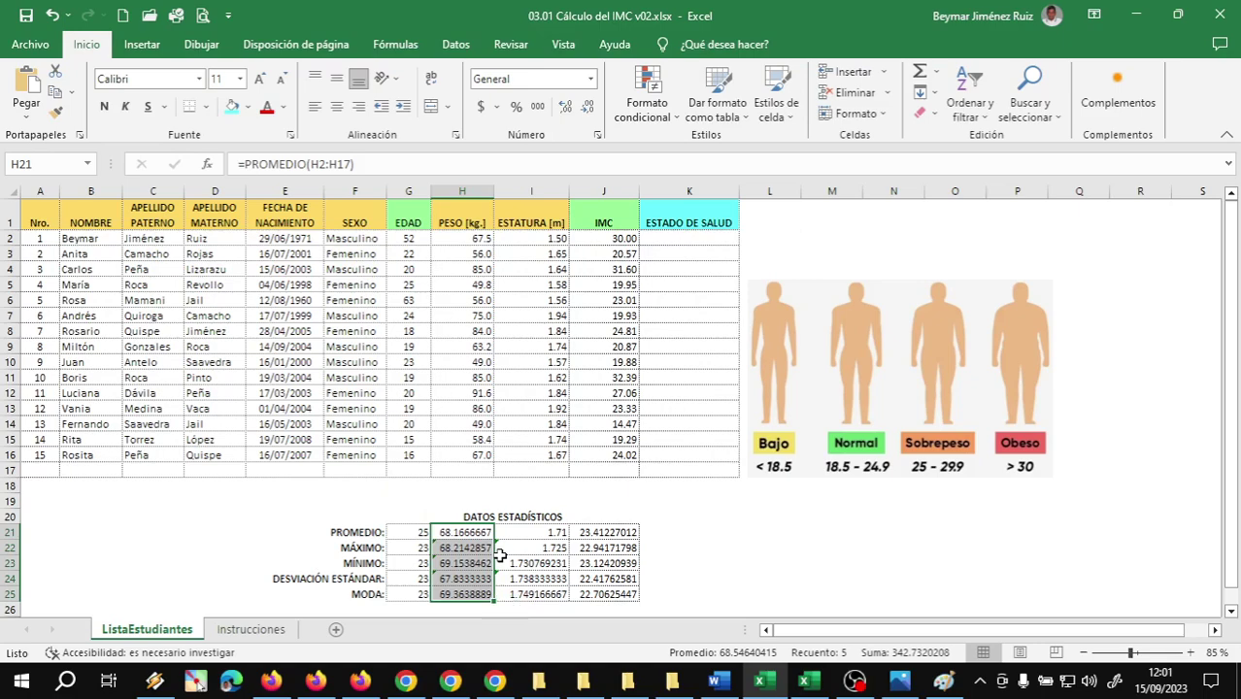
# Format H21:H25 as Número with 1 decimal, showing 68.2, 68.2, 69.2, 67.8 and 69.4
pyautogui.keyDown('ctrl'); pyautogui.scroll(2, 500, 555); pyautogui.keyUp('ctrl')
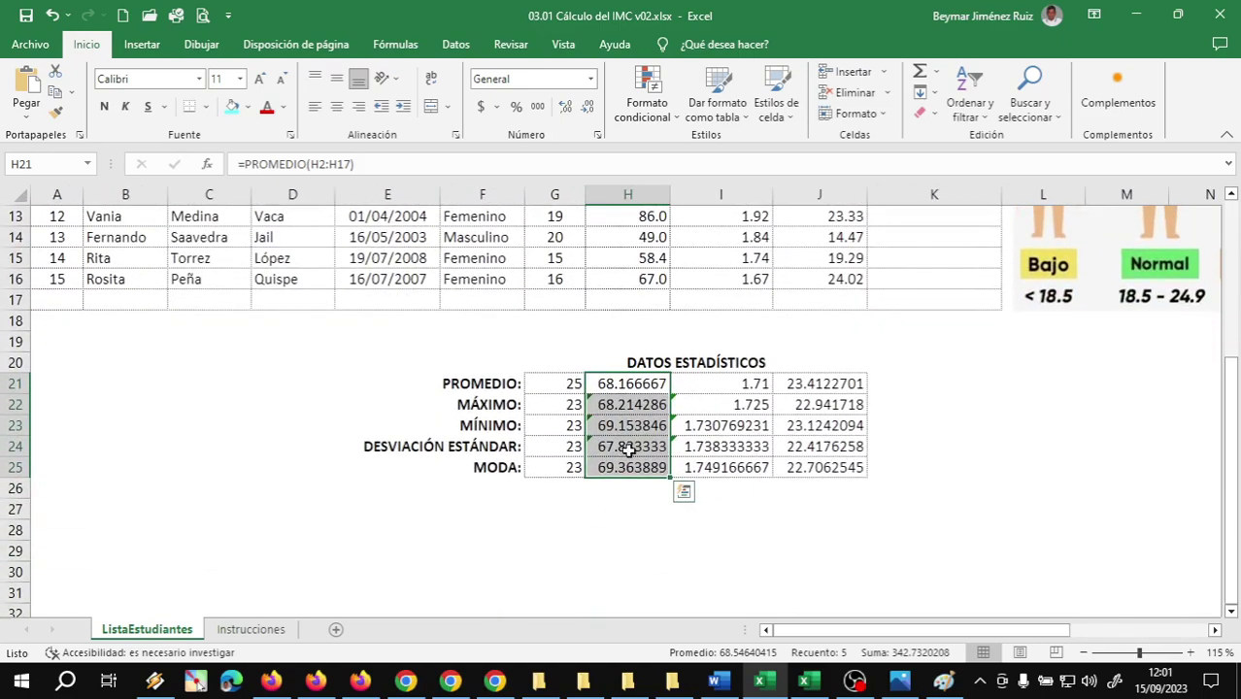
pyautogui.rightClick(623, 409)
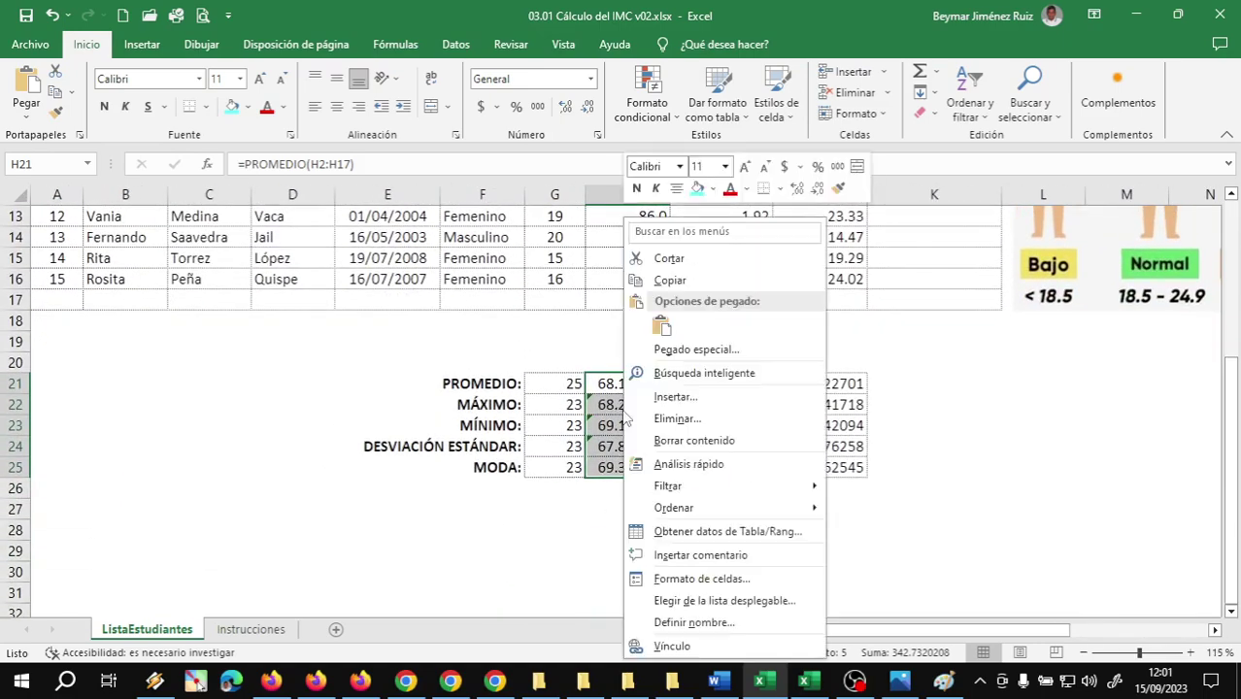
pyautogui.click(709, 580)
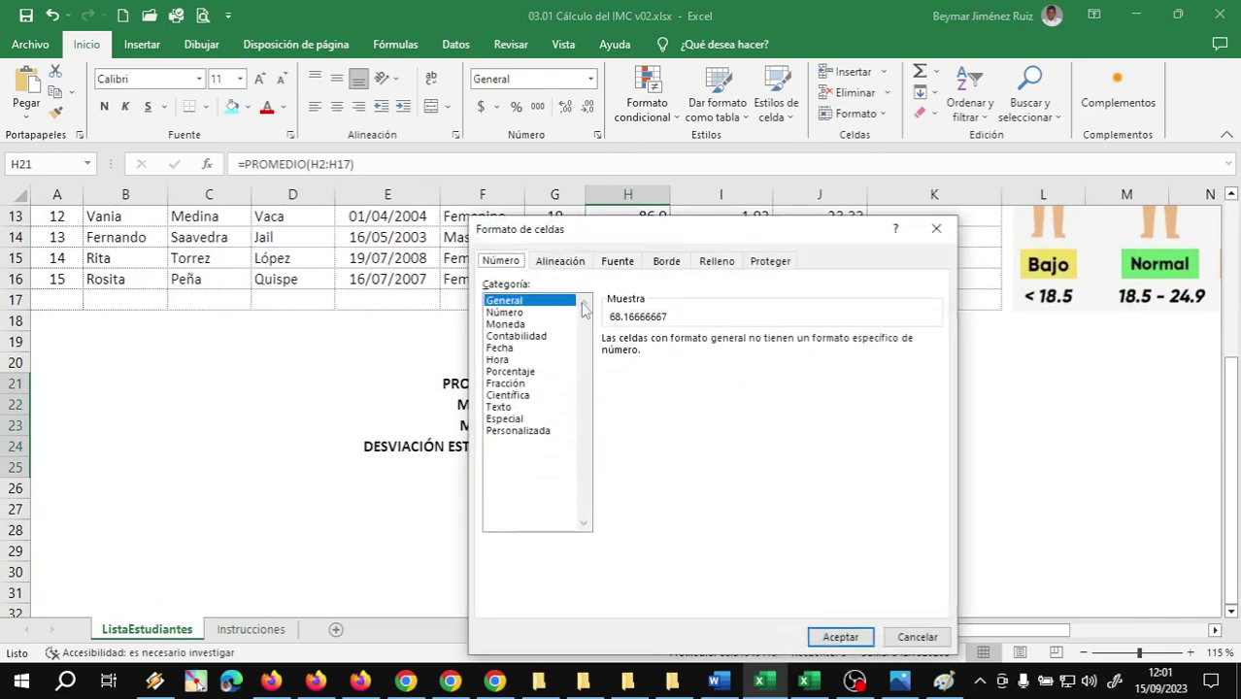
pyautogui.click(505, 312)
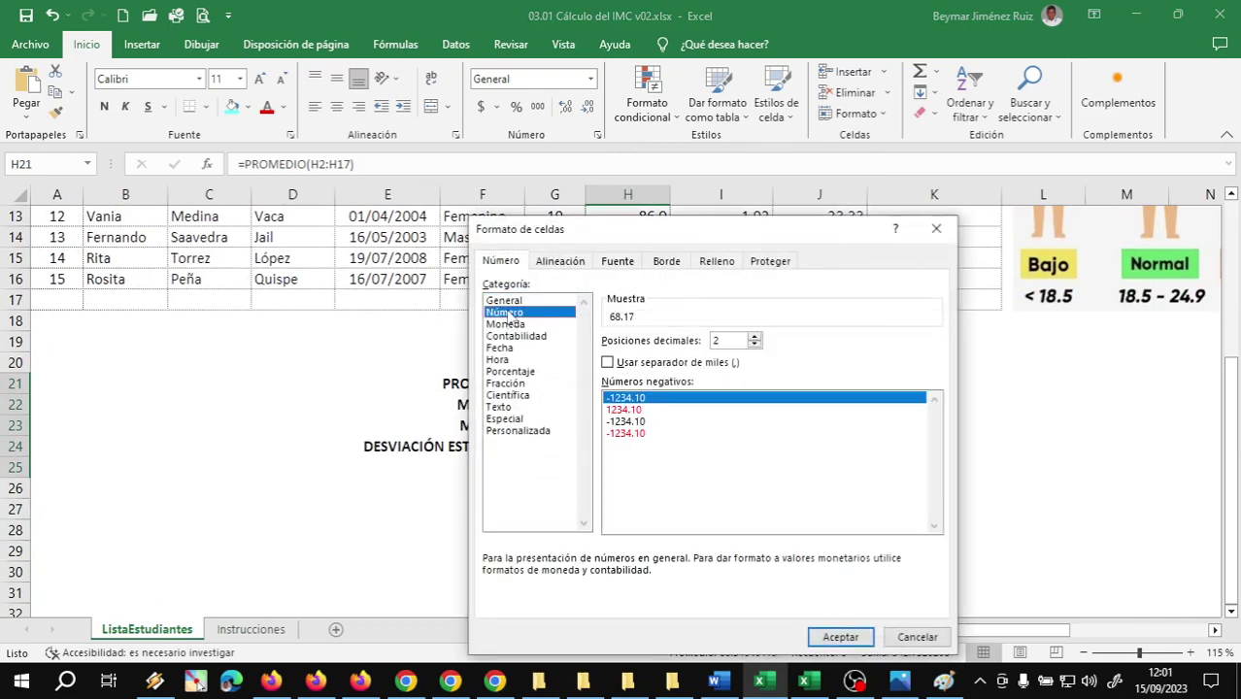
pyautogui.click(755, 345)
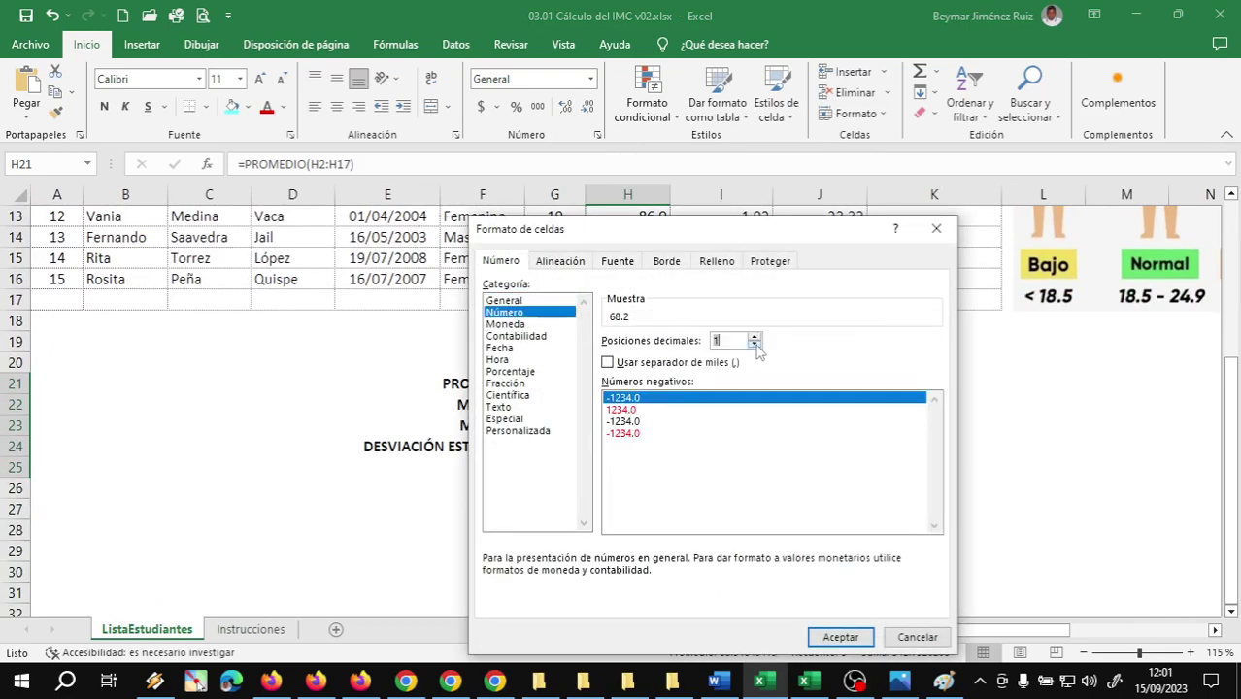
pyautogui.click(837, 637)
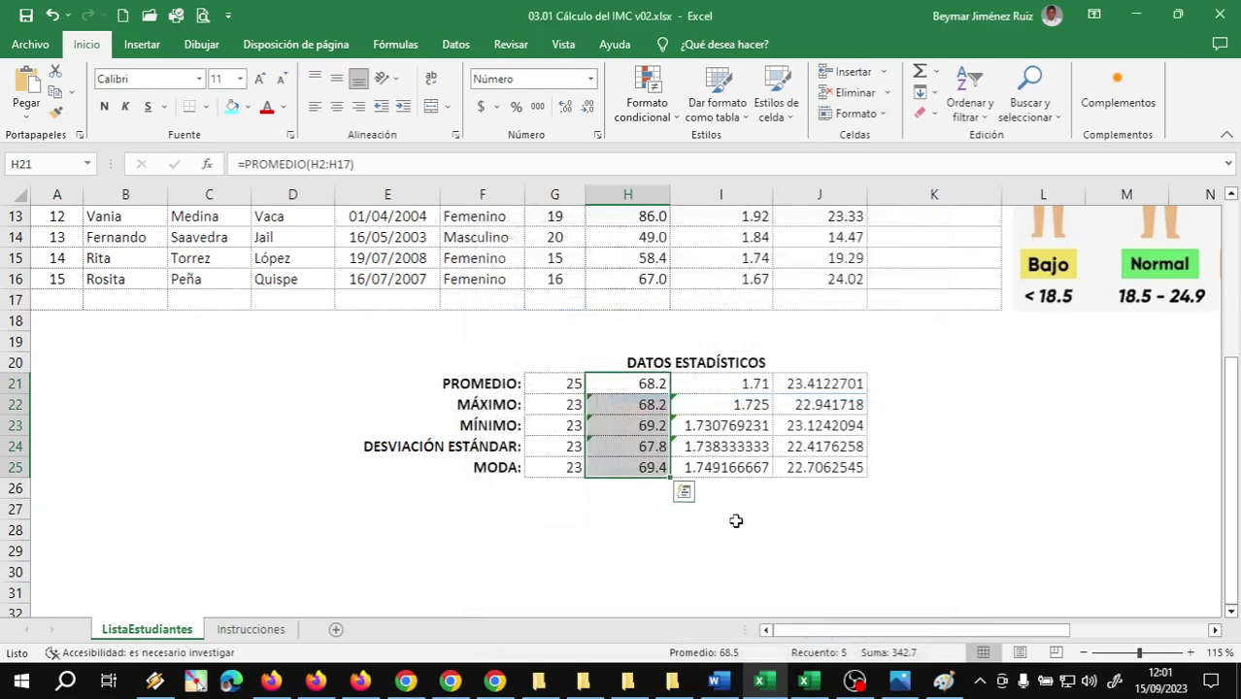
pyautogui.click(642, 401)
pyautogui.scroll(2, 773, 413)
pyautogui.scroll(2, 772, 412)
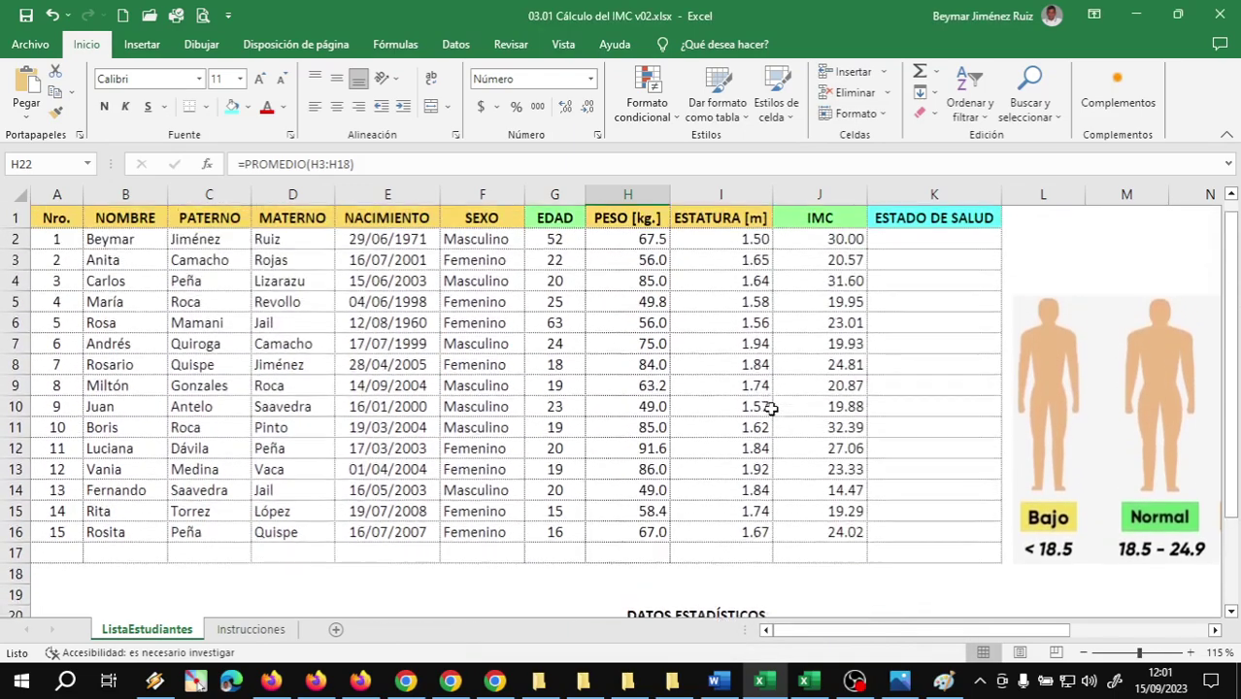
pyautogui.scroll(-5, 770, 408)
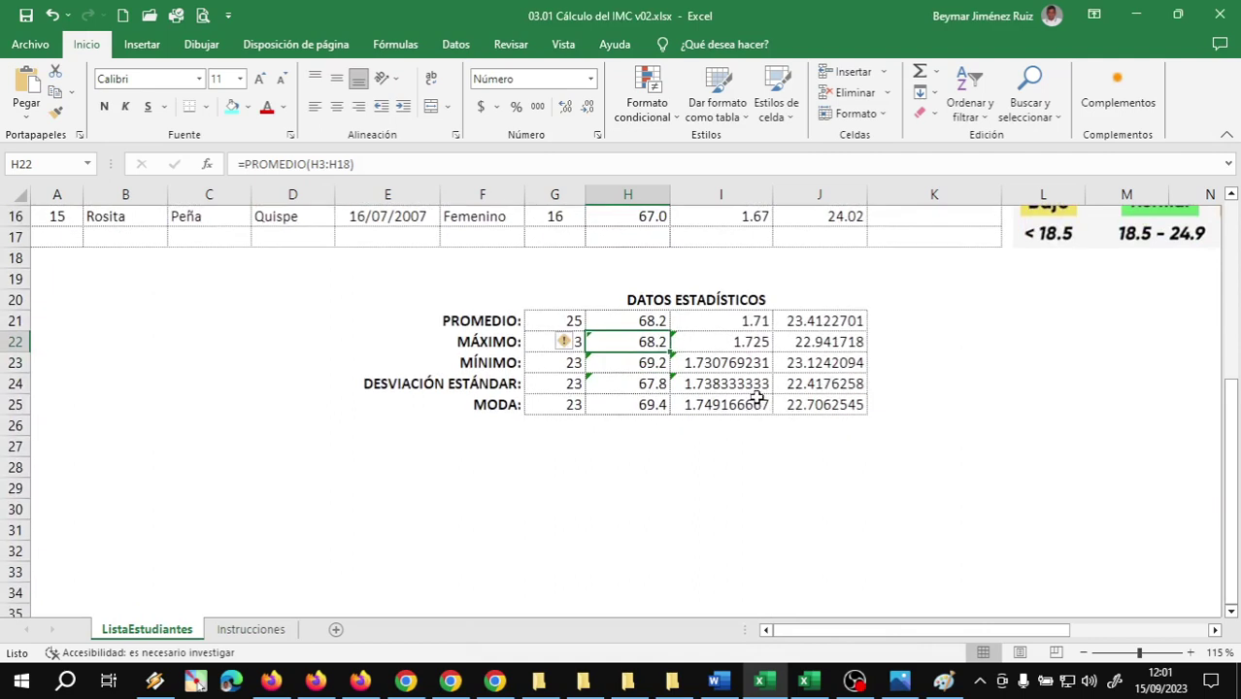
# Format the height statistics in column I as Número with two decimal places
pyautogui.moveTo(723, 323); pyautogui.dragTo(714, 405)
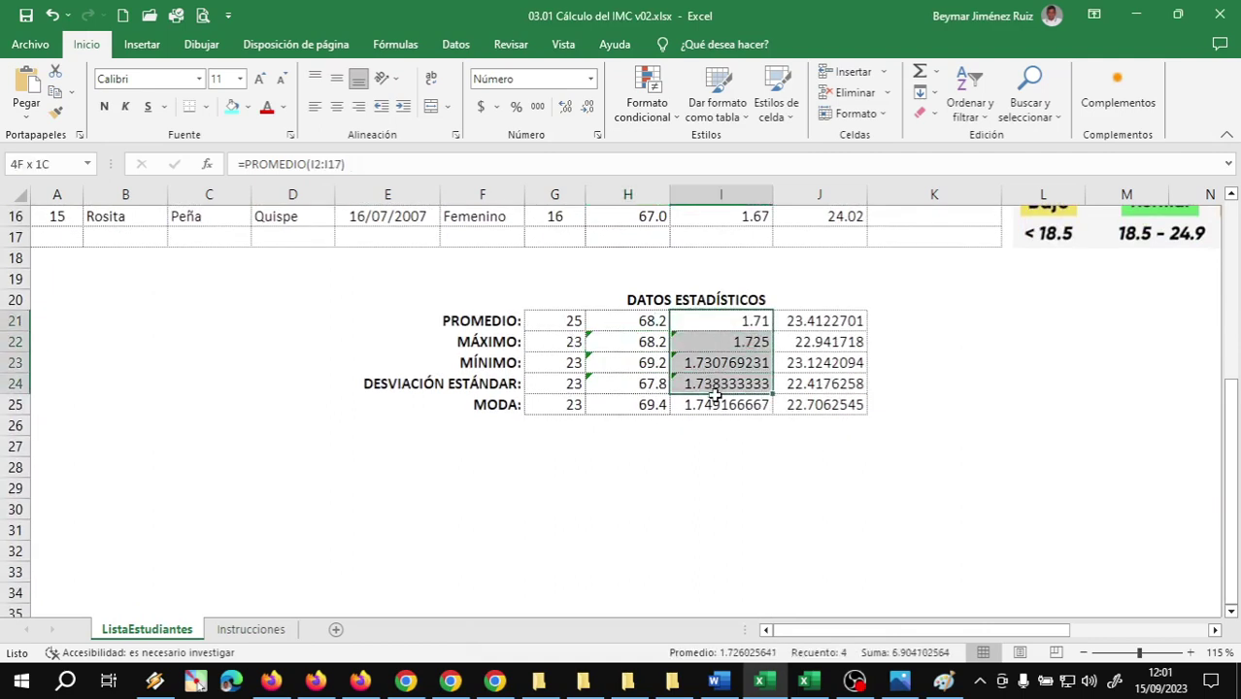
pyautogui.rightClick(721, 366)
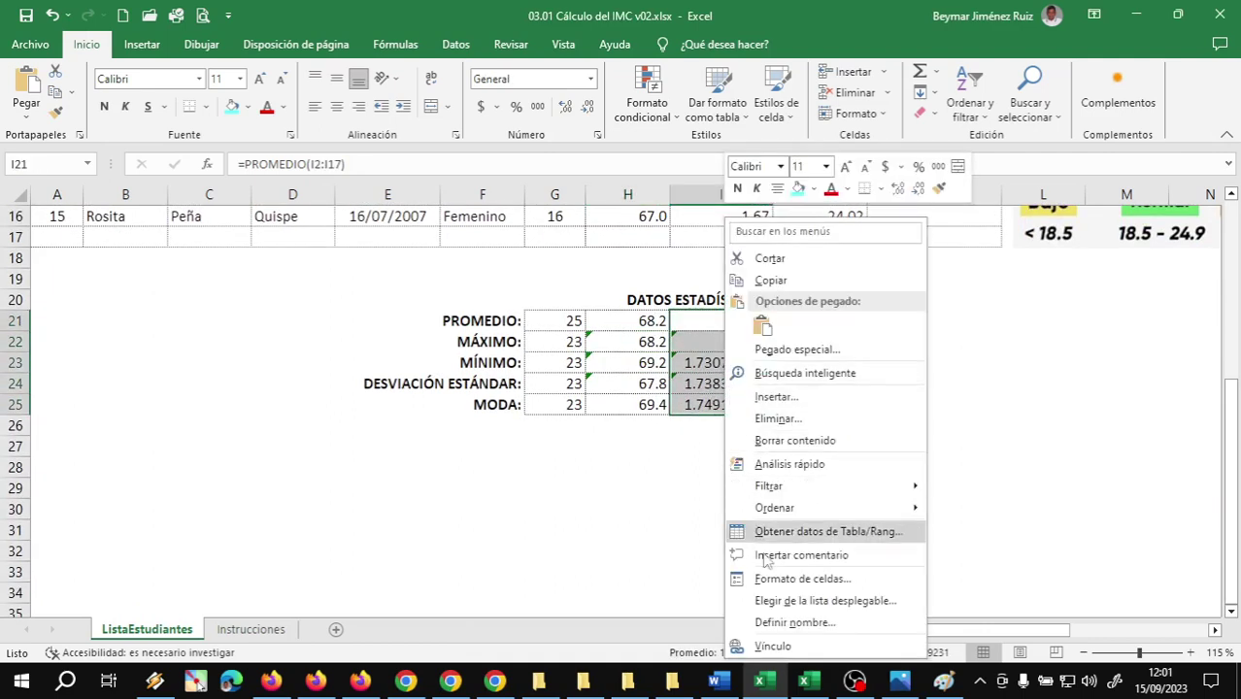
pyautogui.click(798, 579)
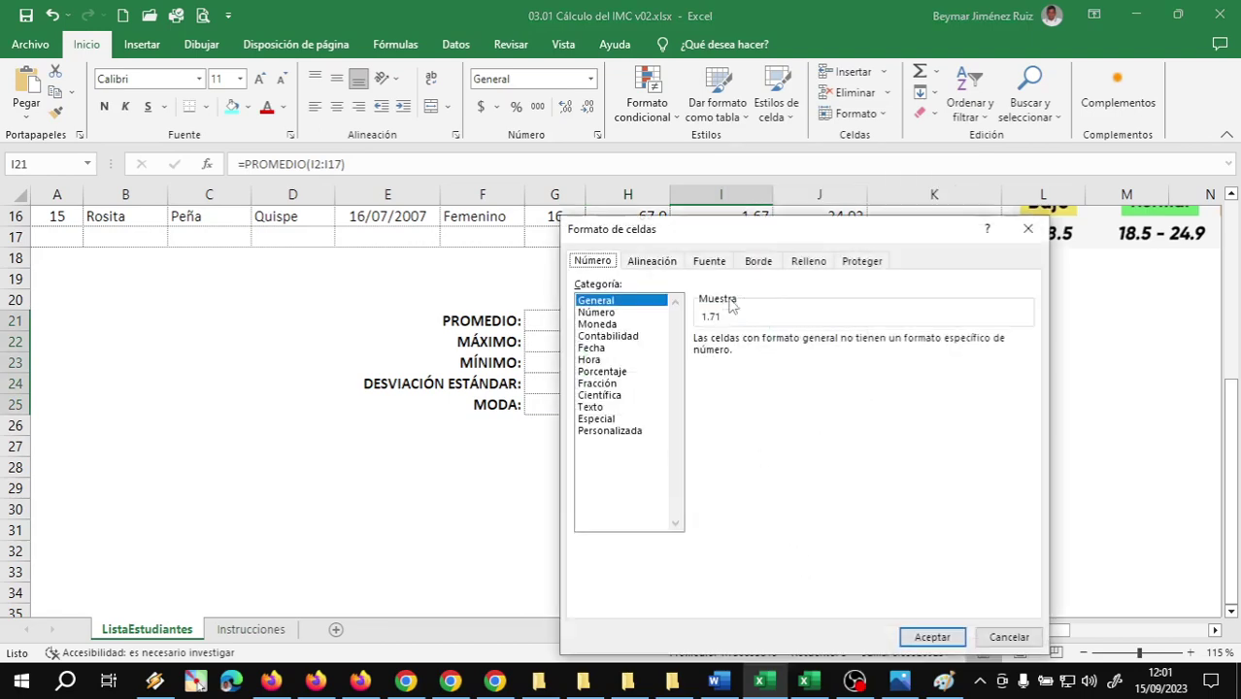
pyautogui.click(637, 313)
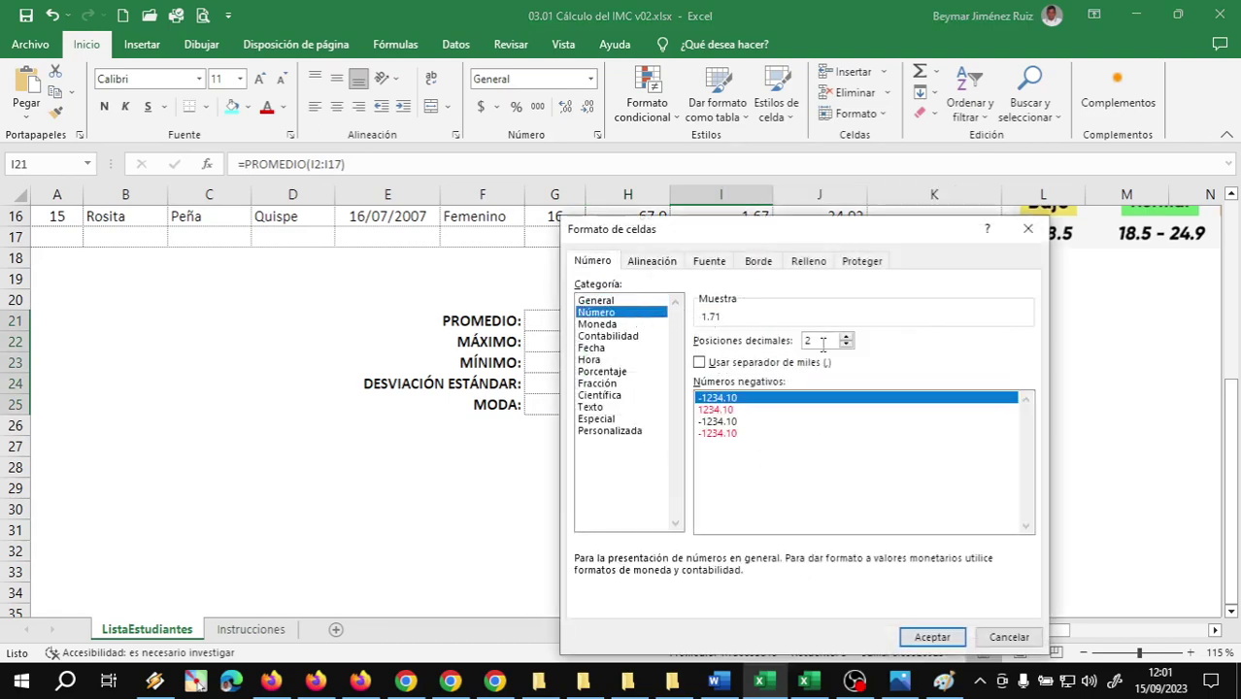
pyautogui.click(929, 636)
# Format the IMC statistics J21:J25 as Número with two decimals (23.41, 22.94, 23.12, 22.42, 22.71)
pyautogui.click(833, 320)
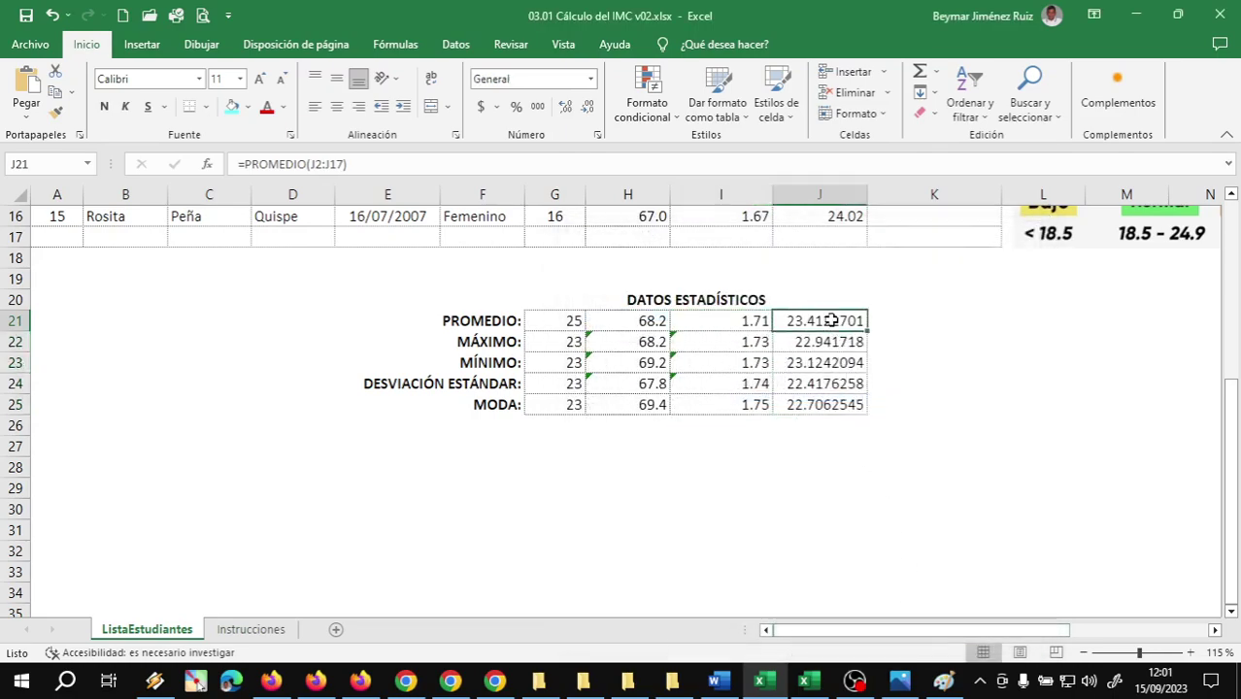
pyautogui.scroll(5, 855, 325)
pyautogui.scroll(-5, 874, 327)
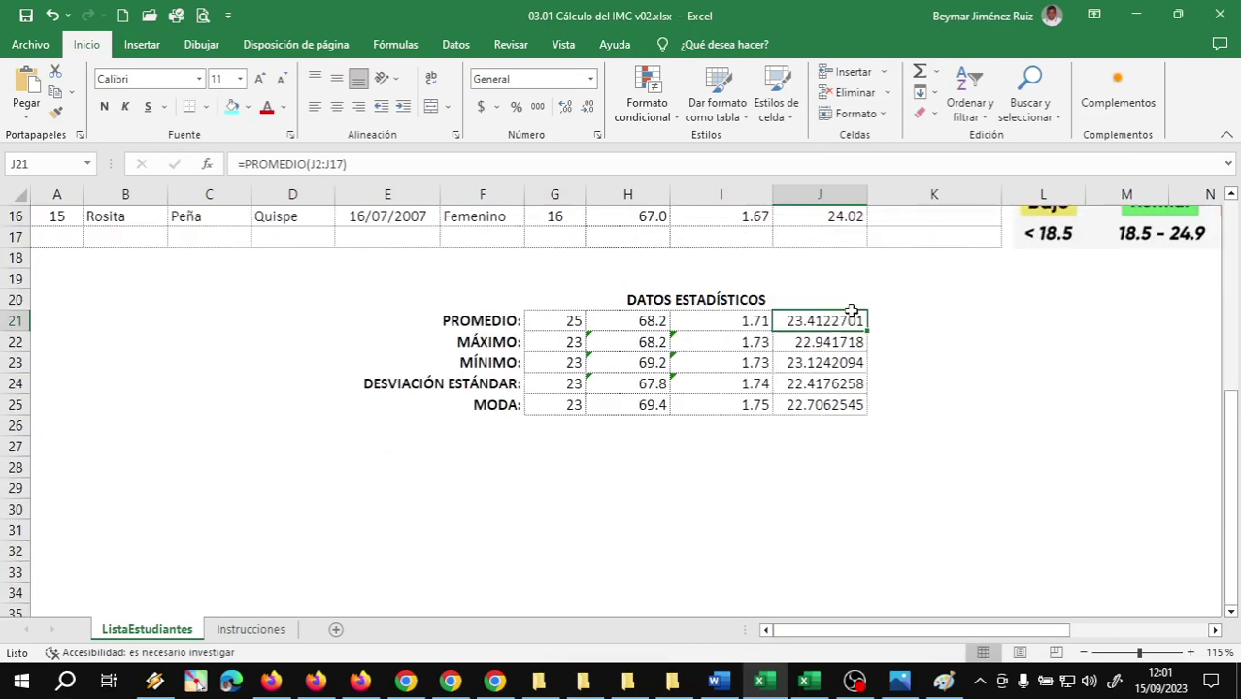
pyautogui.moveTo(832, 328); pyautogui.dragTo(827, 403)
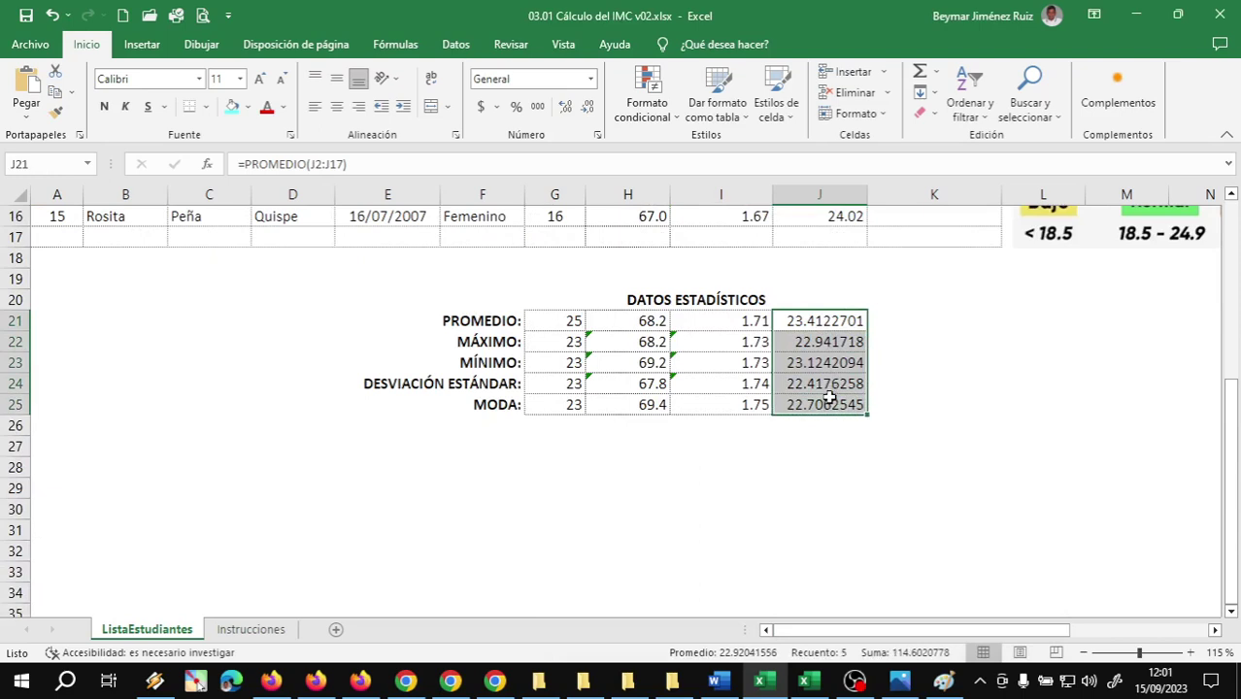
pyautogui.rightClick(820, 320)
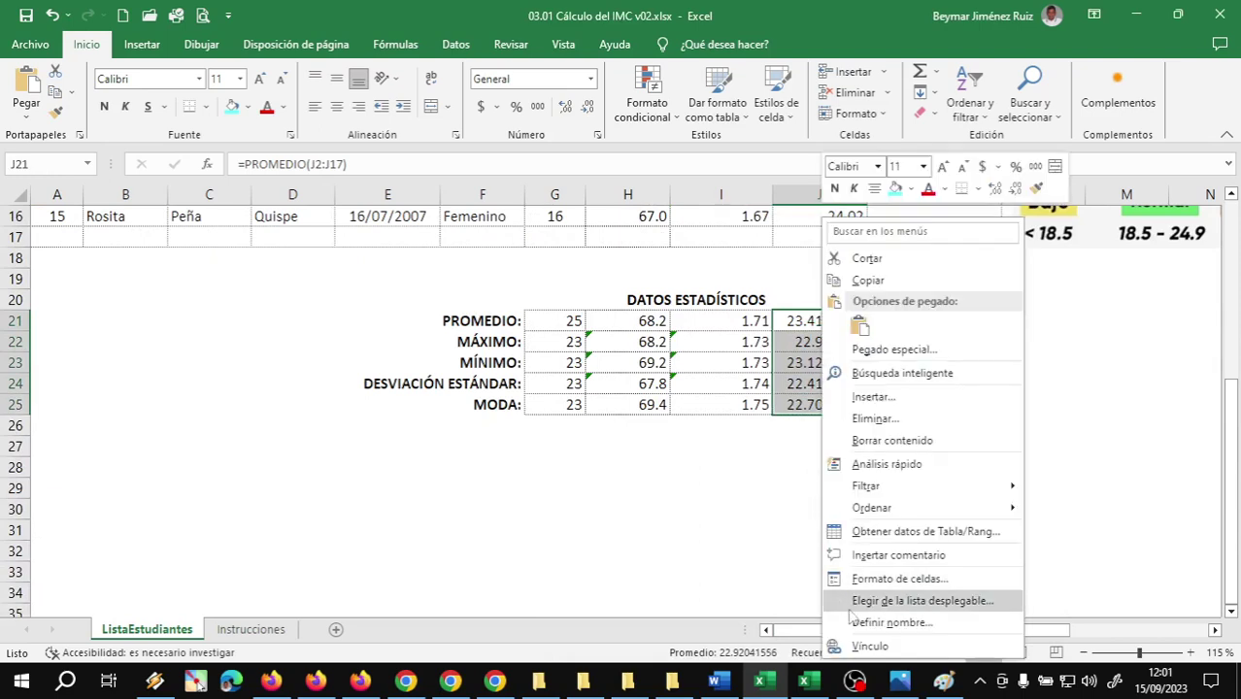
pyautogui.click(897, 580)
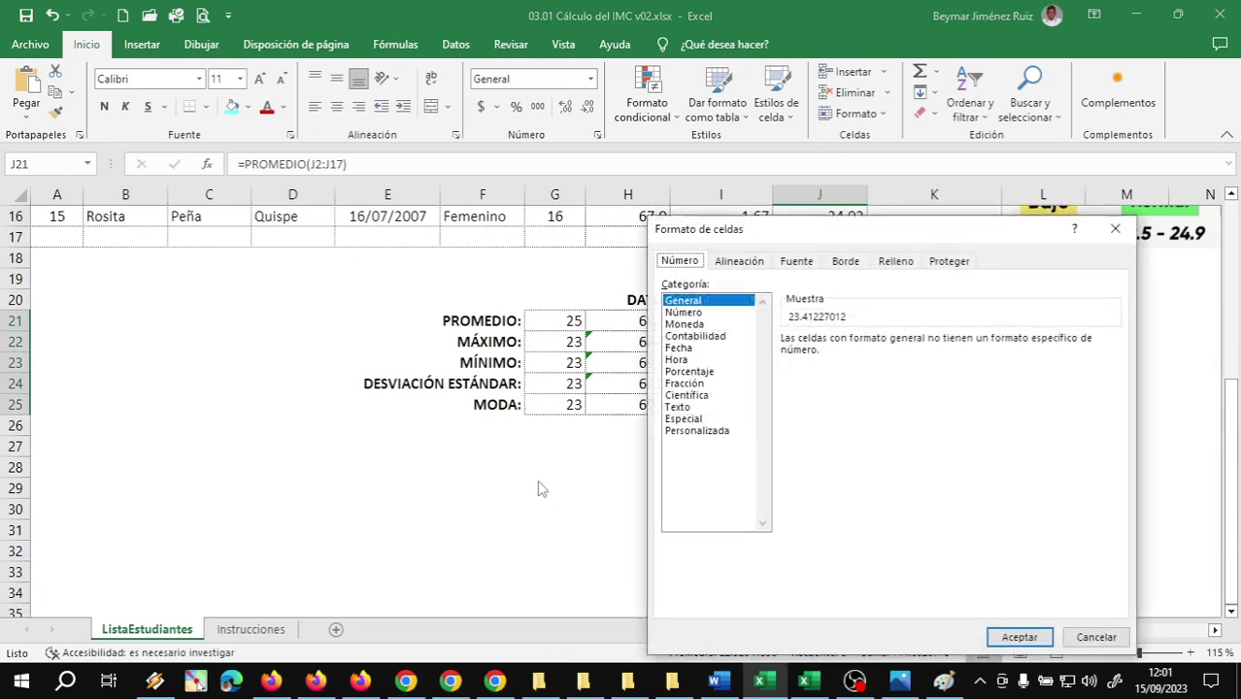
pyautogui.click(679, 313)
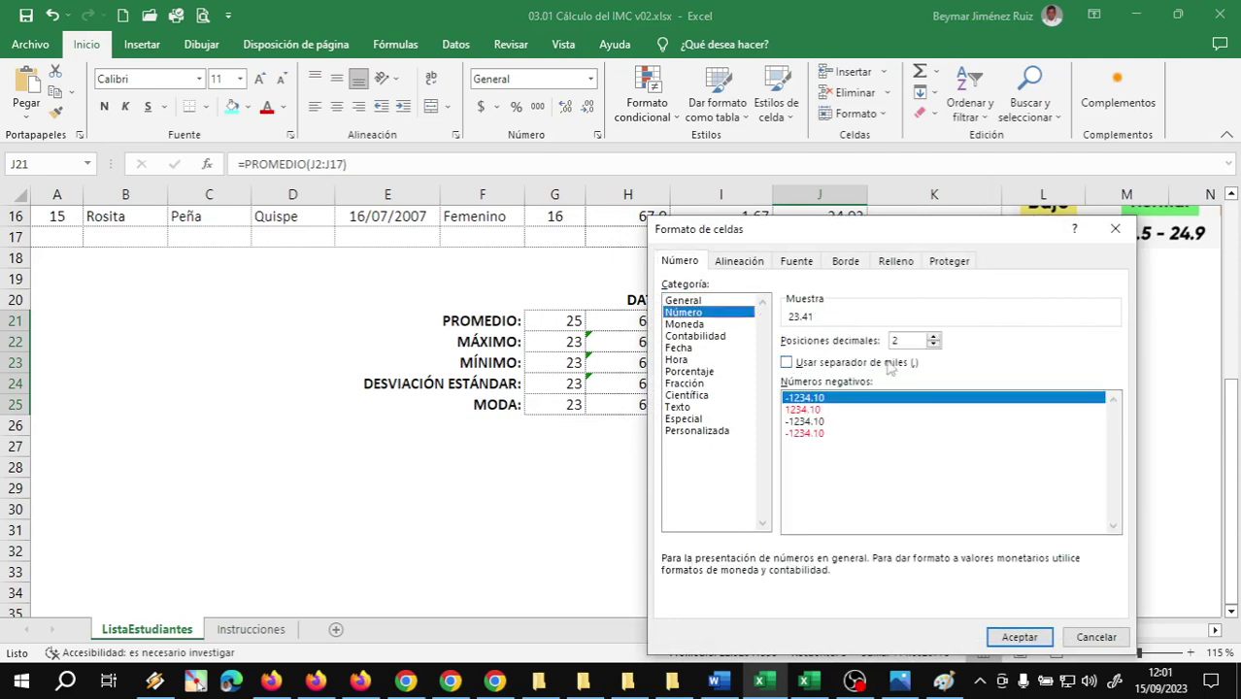
pyautogui.click(1018, 638)
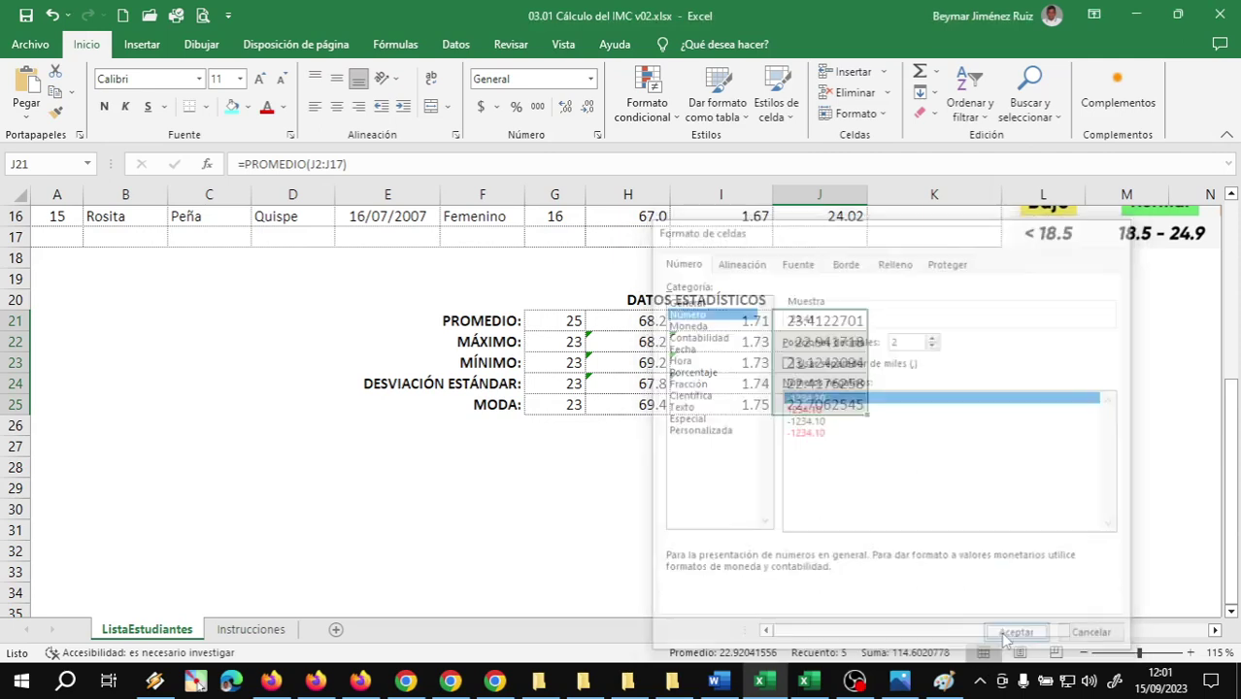
pyautogui.click(608, 384)
pyautogui.click(589, 339)
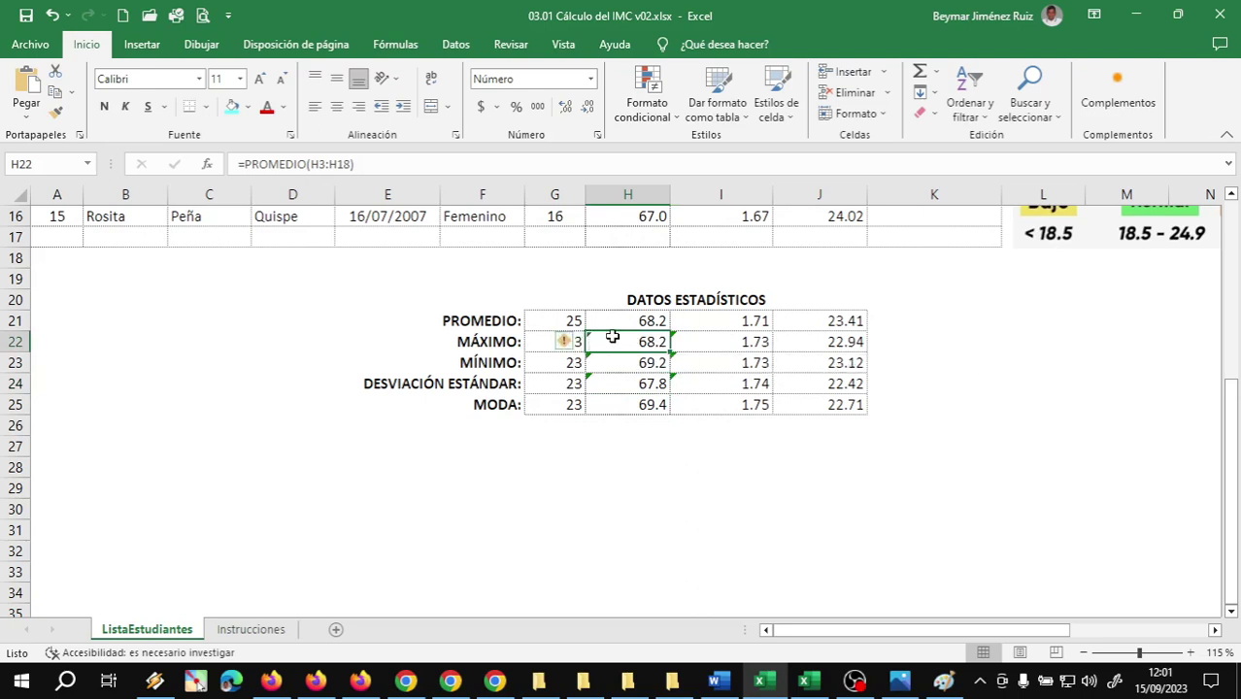
pyautogui.doubleClick(613, 337)
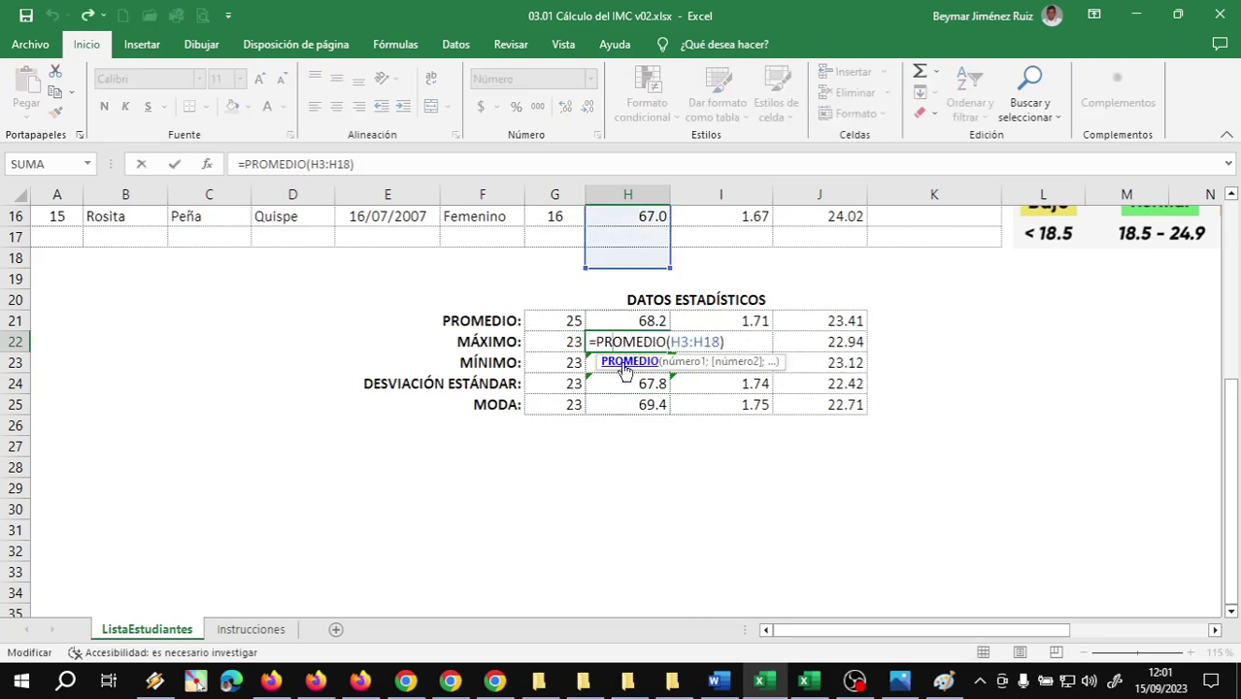
pyautogui.scroll(1, 622, 408)
pyautogui.scroll(1, 631, 407)
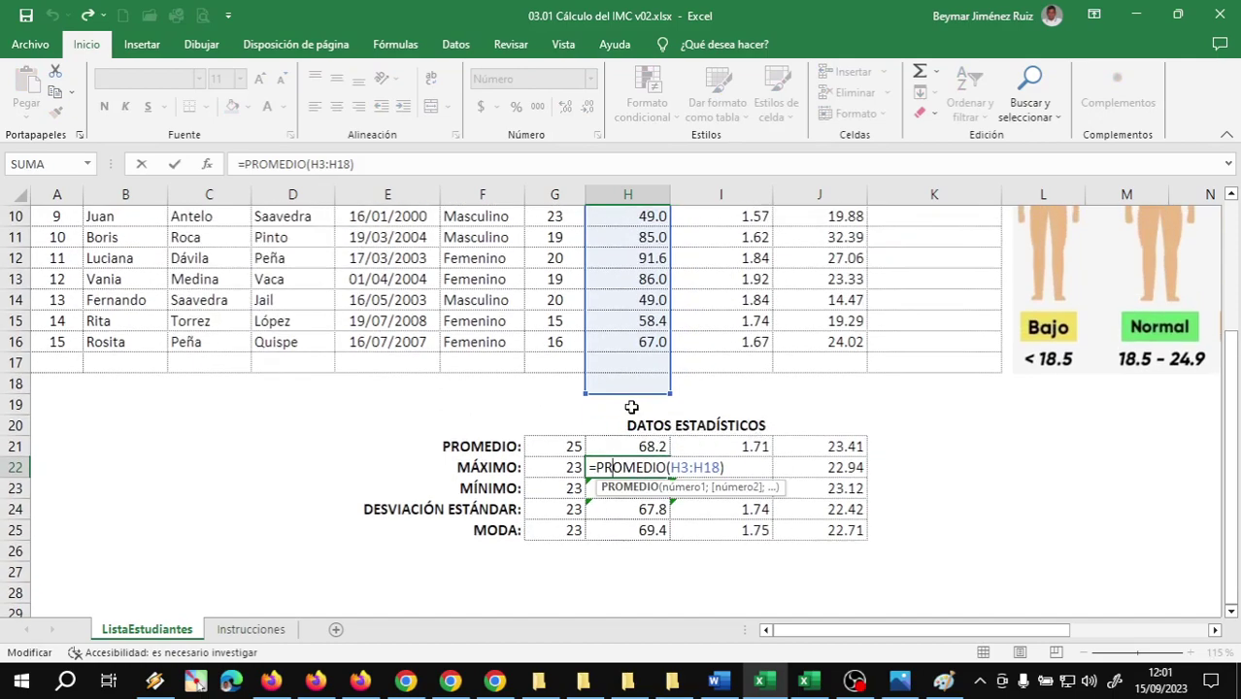
pyautogui.scroll(2, 631, 407)
pyautogui.scroll(1, 632, 400)
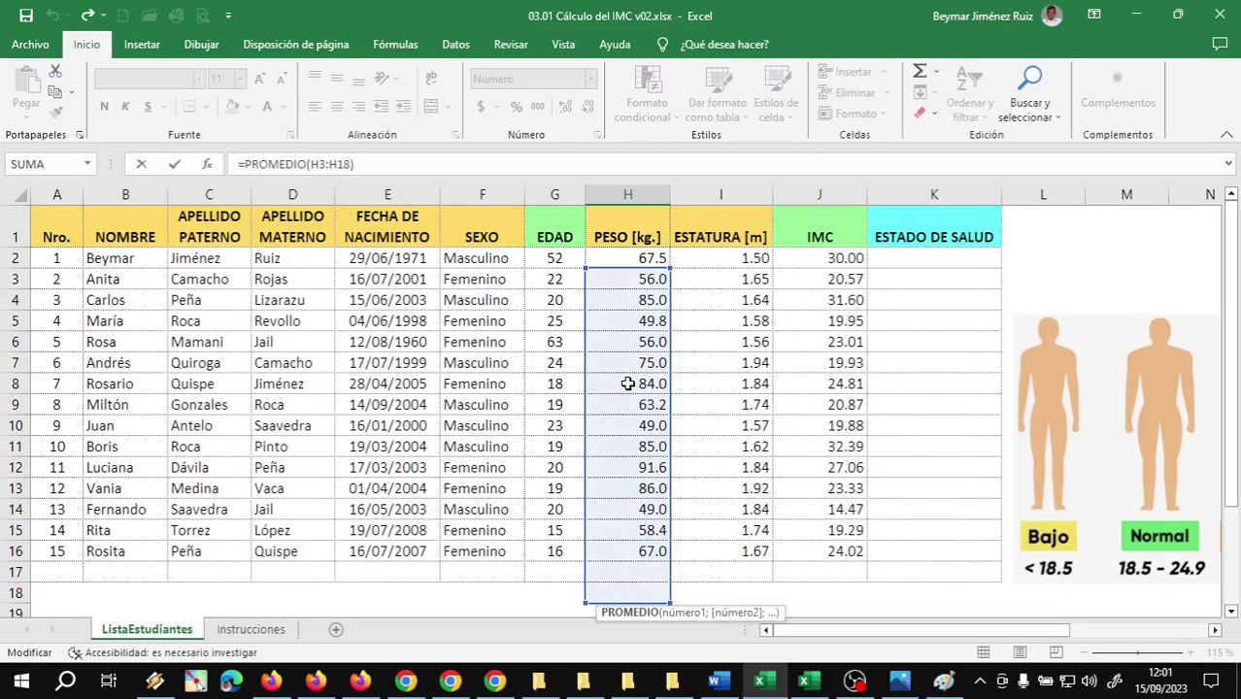
pyautogui.scroll(-3, 628, 384)
pyautogui.scroll(-1, 627, 386)
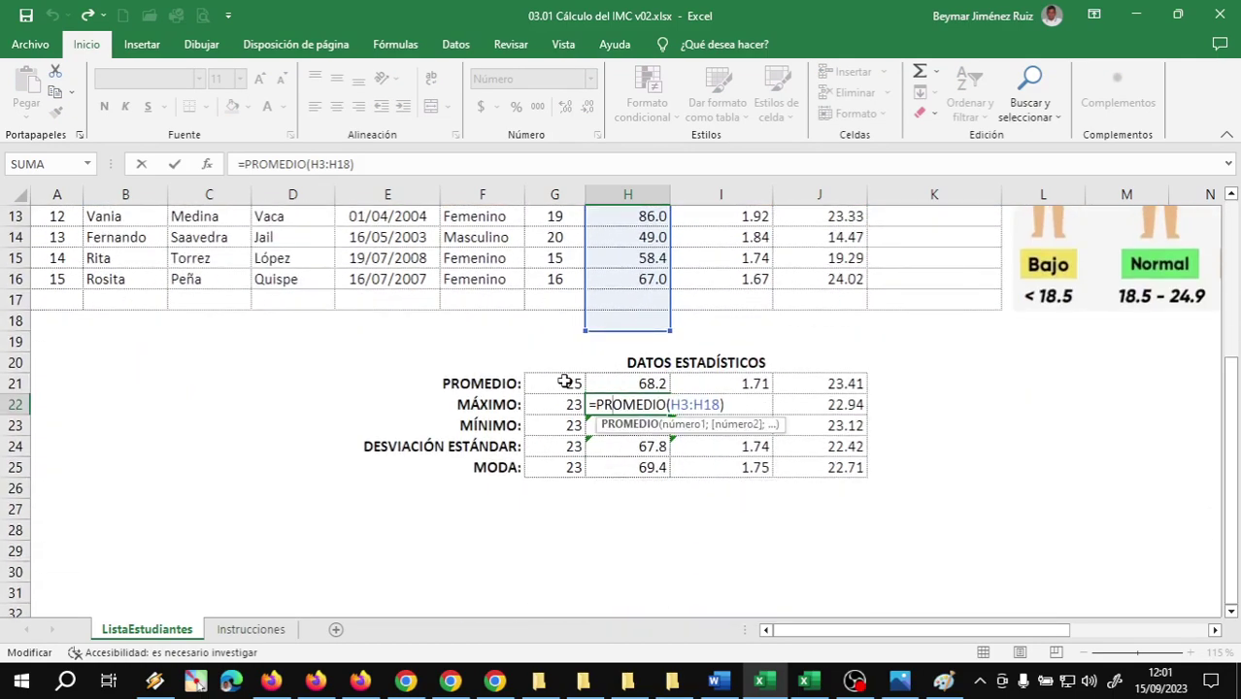
pyautogui.click(627, 388)
pyautogui.scroll(2, 746, 438)
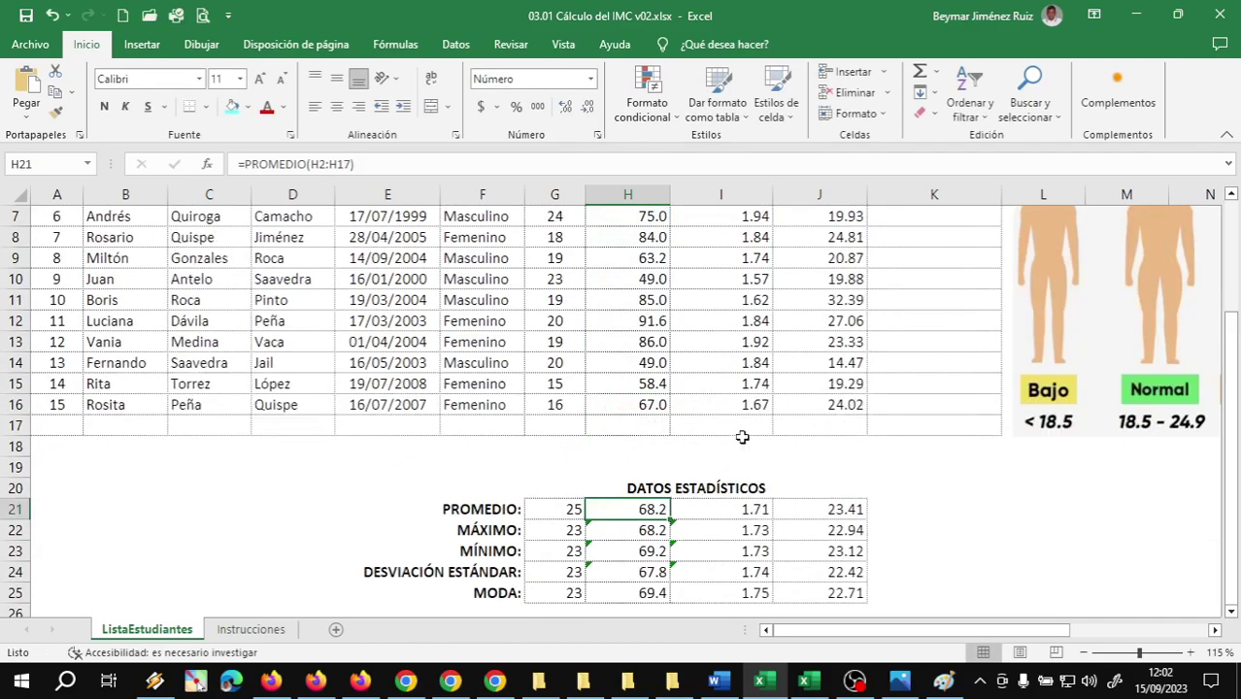
pyautogui.scroll(1, 721, 436)
pyautogui.scroll(-2, 705, 457)
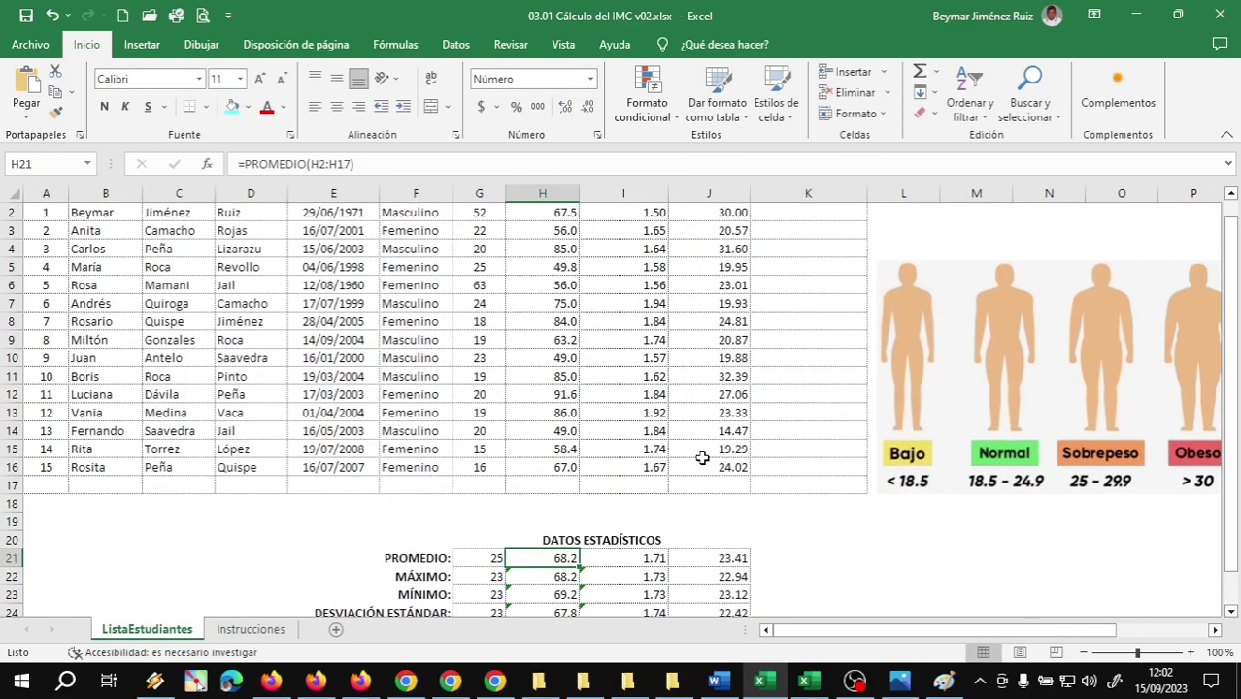
pyautogui.scroll(-1, 551, 483)
pyautogui.scroll(-1, 539, 471)
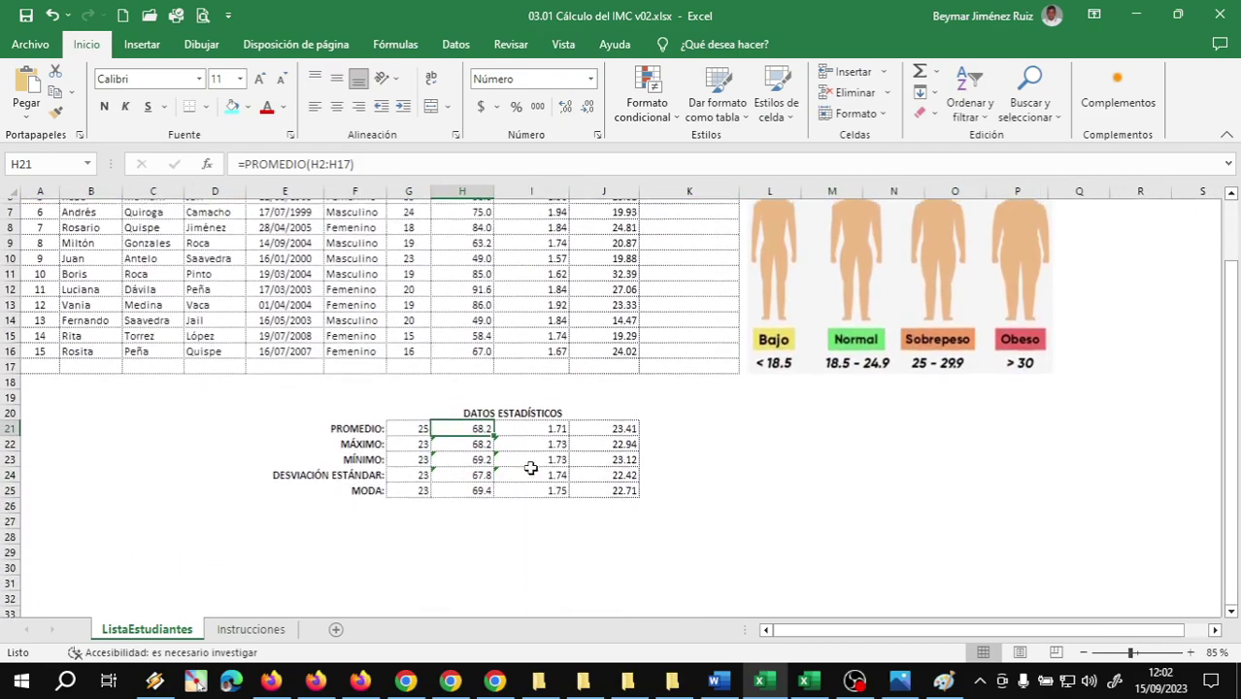
pyautogui.scroll(2, 526, 466)
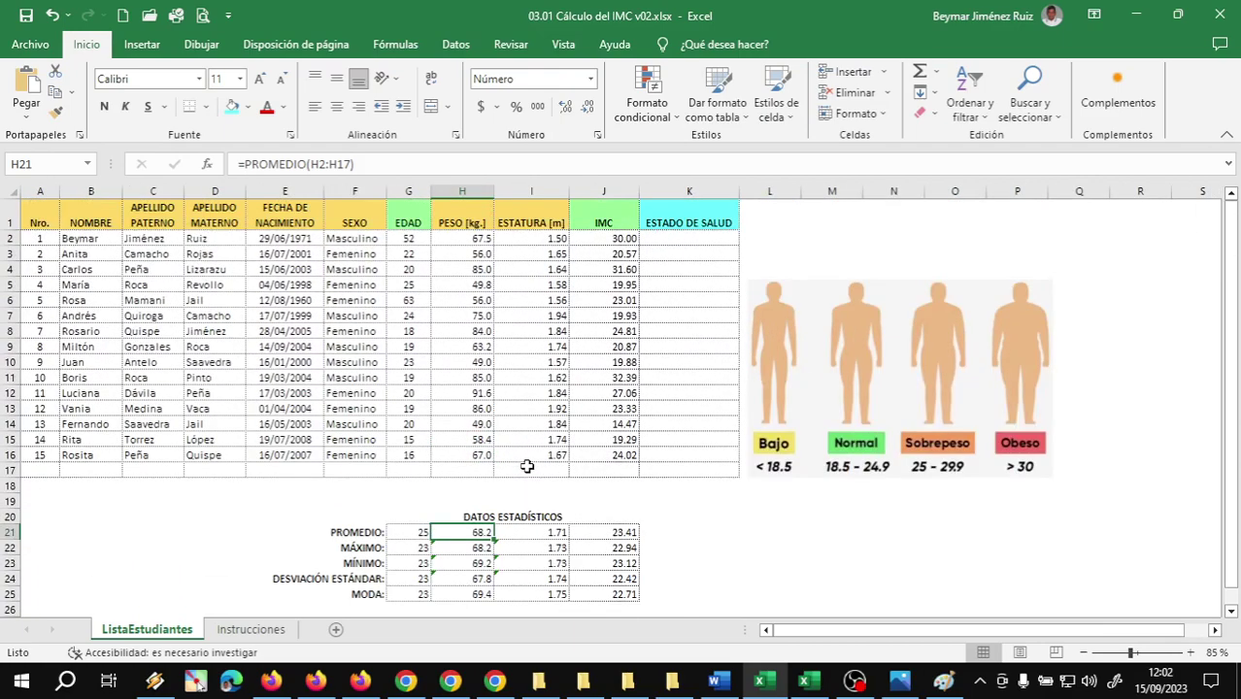
pyautogui.doubleClick(473, 534)
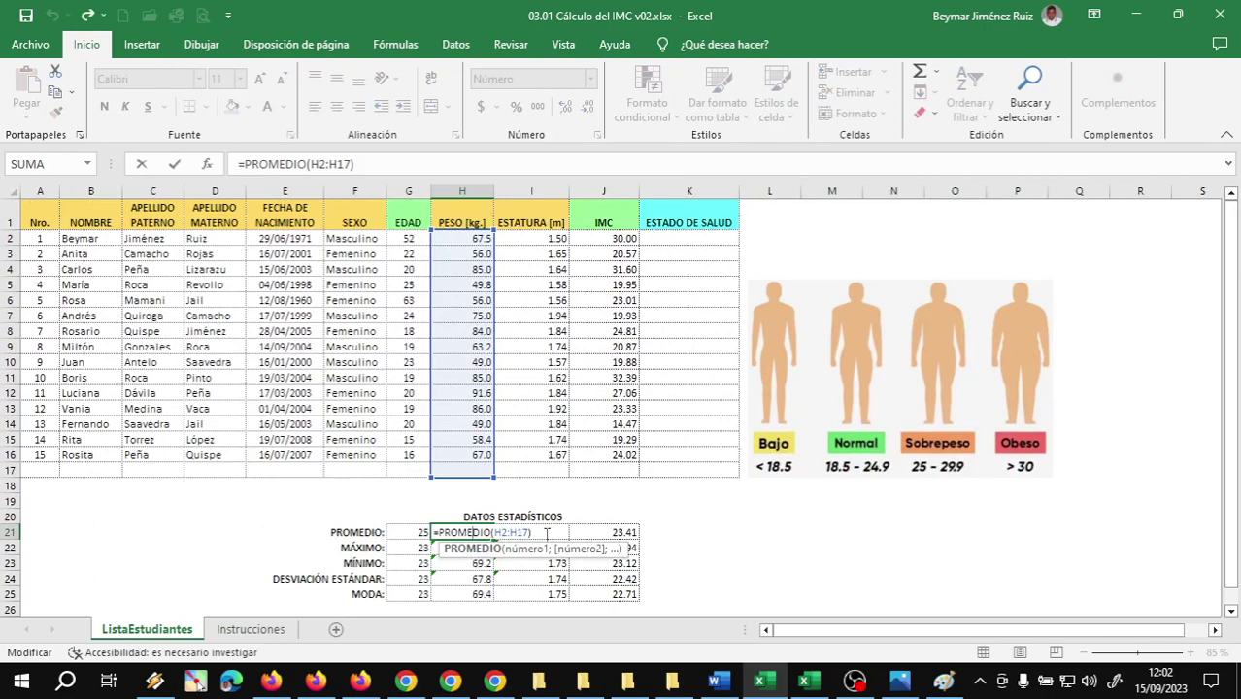
pyautogui.press('Escape')
pyautogui.doubleClick(544, 533)
pyautogui.click(600, 532)
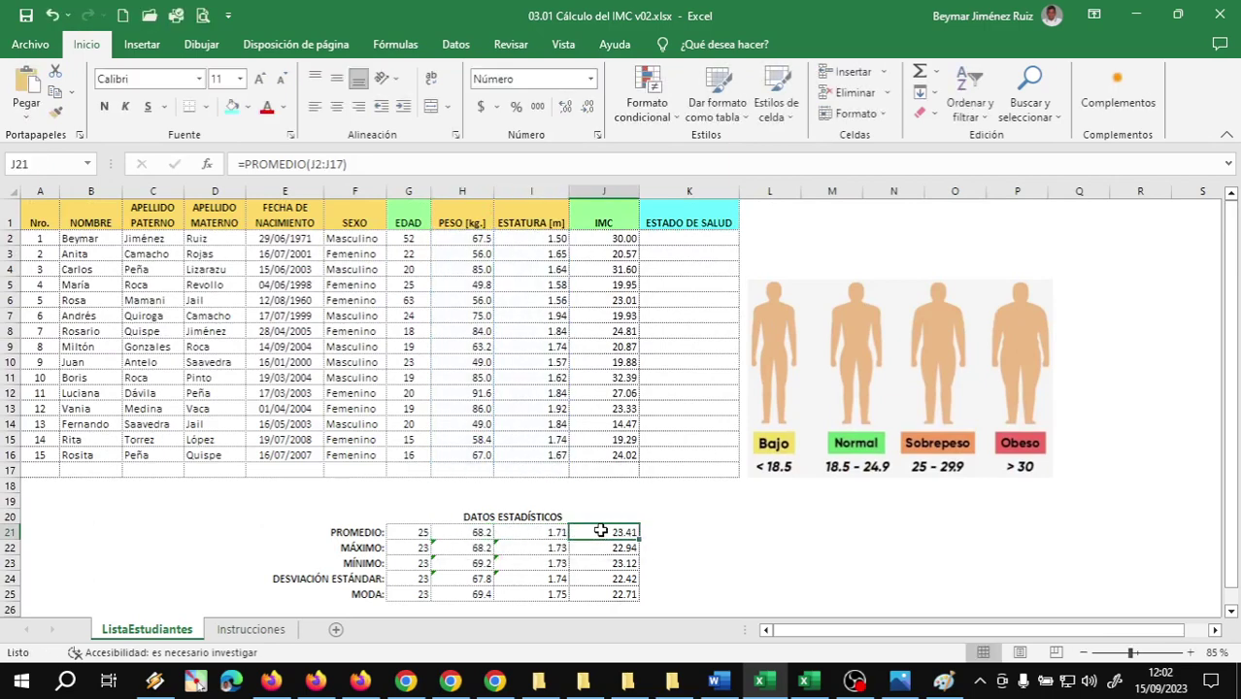
pyautogui.doubleClick(600, 532)
pyautogui.press('Escape')
pyautogui.doubleClick(456, 550)
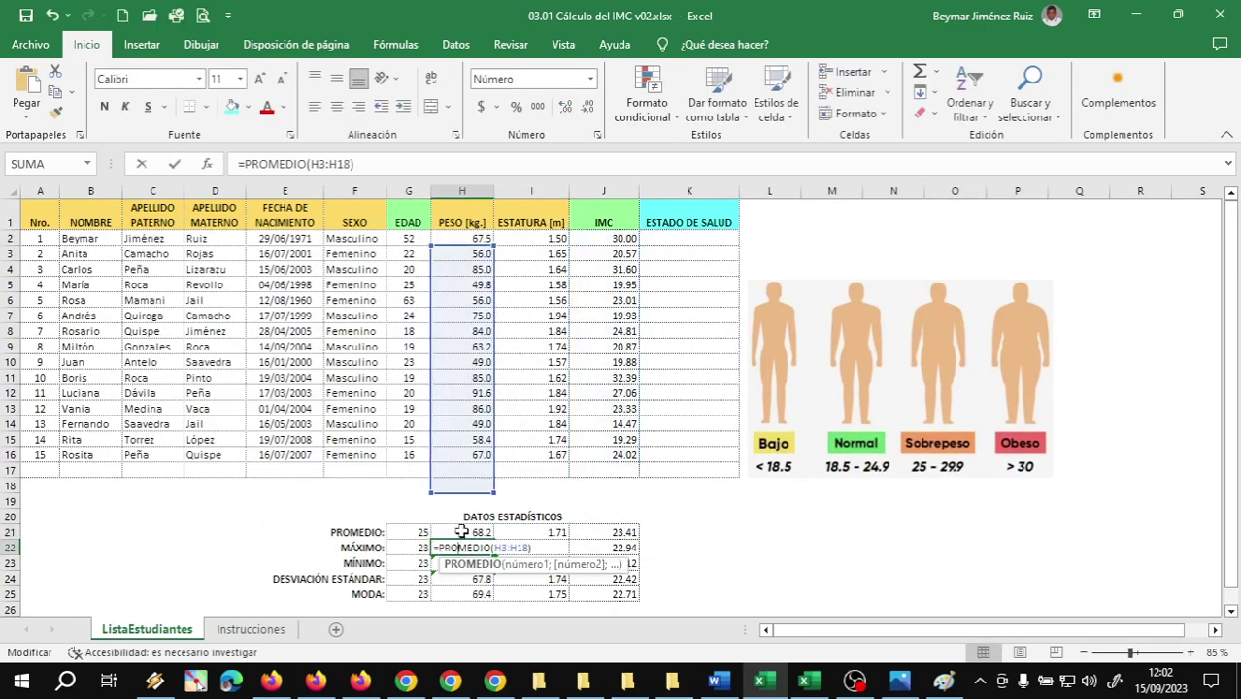
pyautogui.press('Escape')
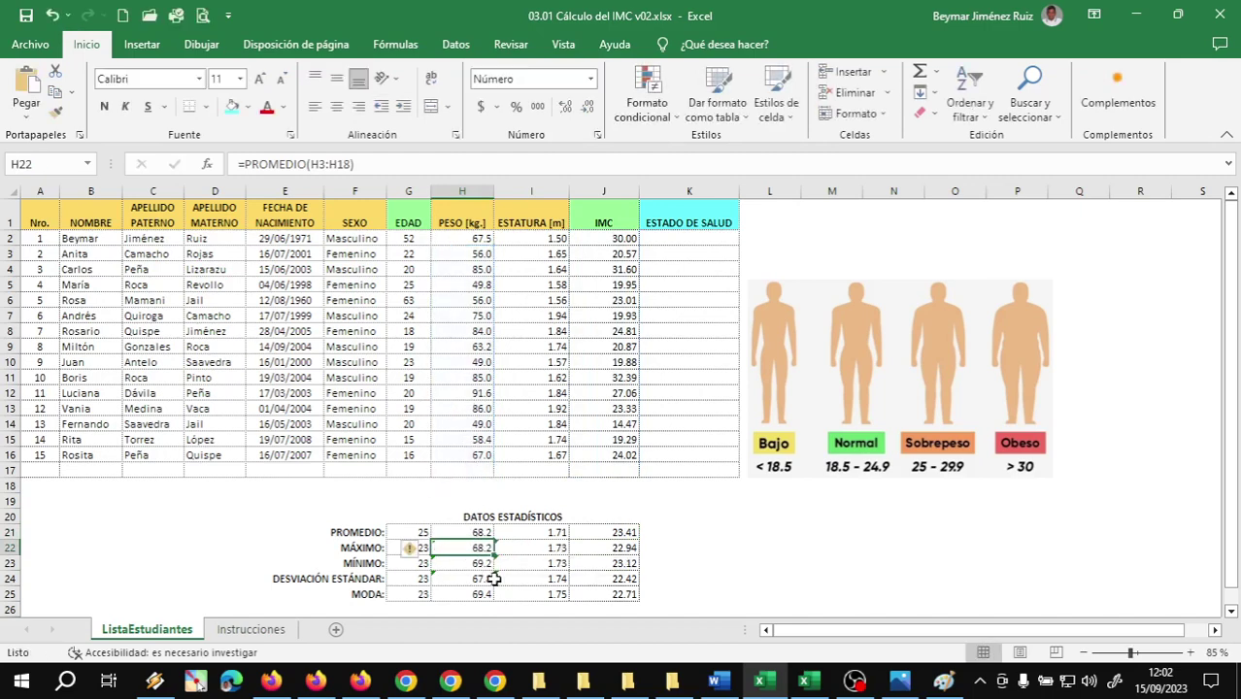
pyautogui.doubleClick(521, 566)
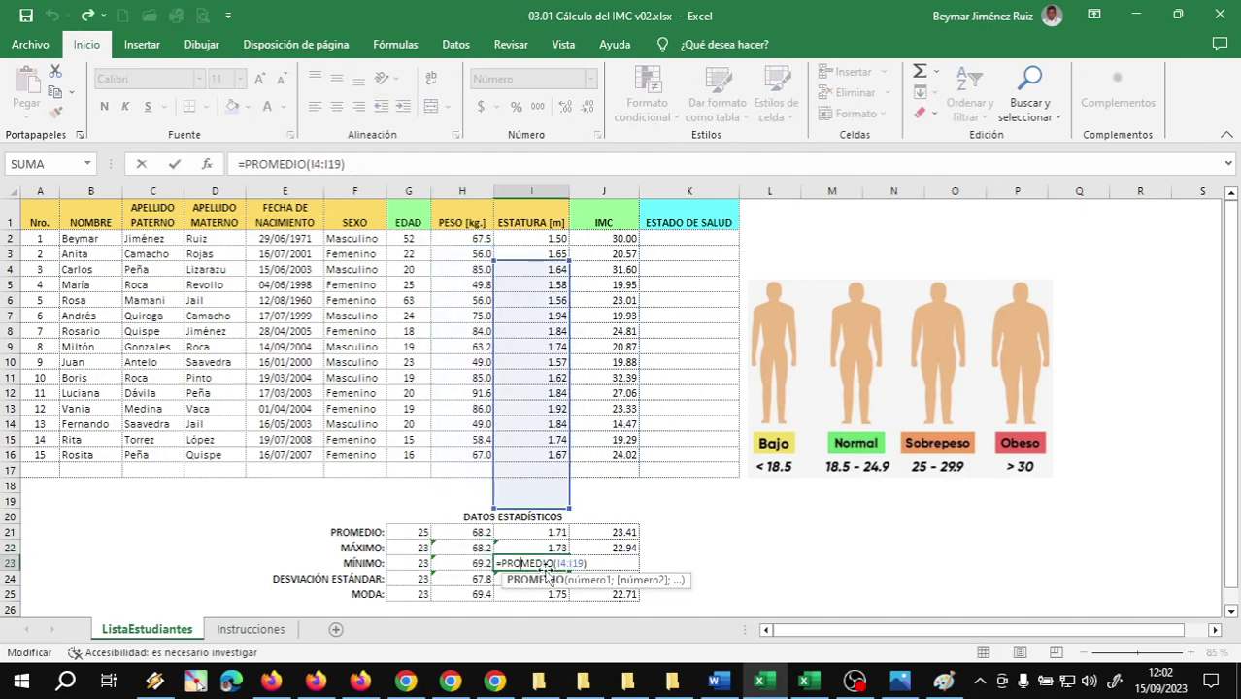
pyautogui.press('Escape')
pyautogui.click(407, 533)
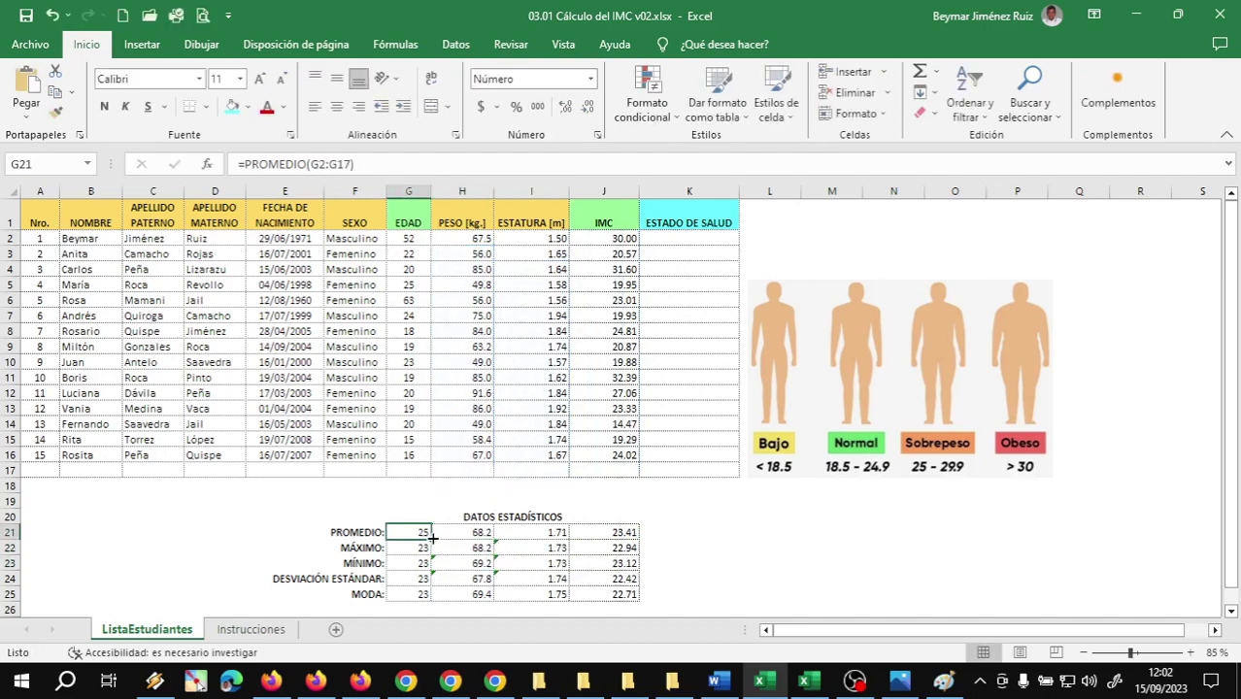
# Copy the G22 formula across to J22, then the age formulas G21:G25 across to column J
pyautogui.click(417, 547)
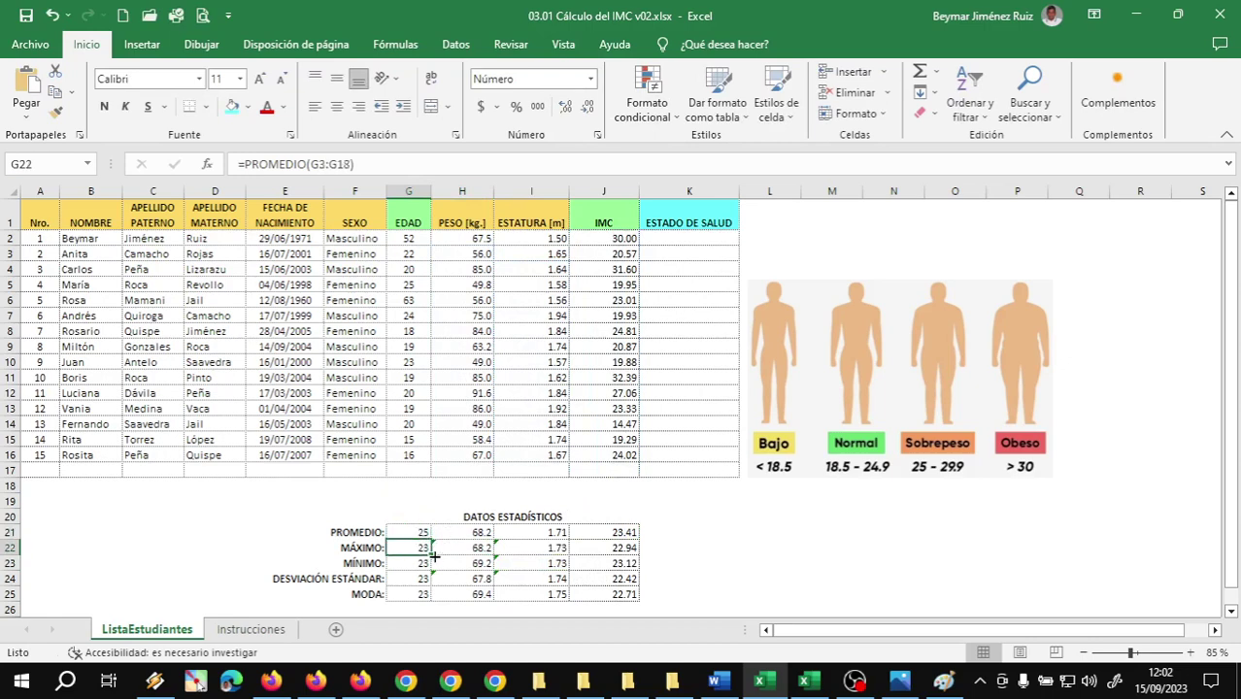
pyautogui.moveTo(432, 556); pyautogui.dragTo(607, 554)
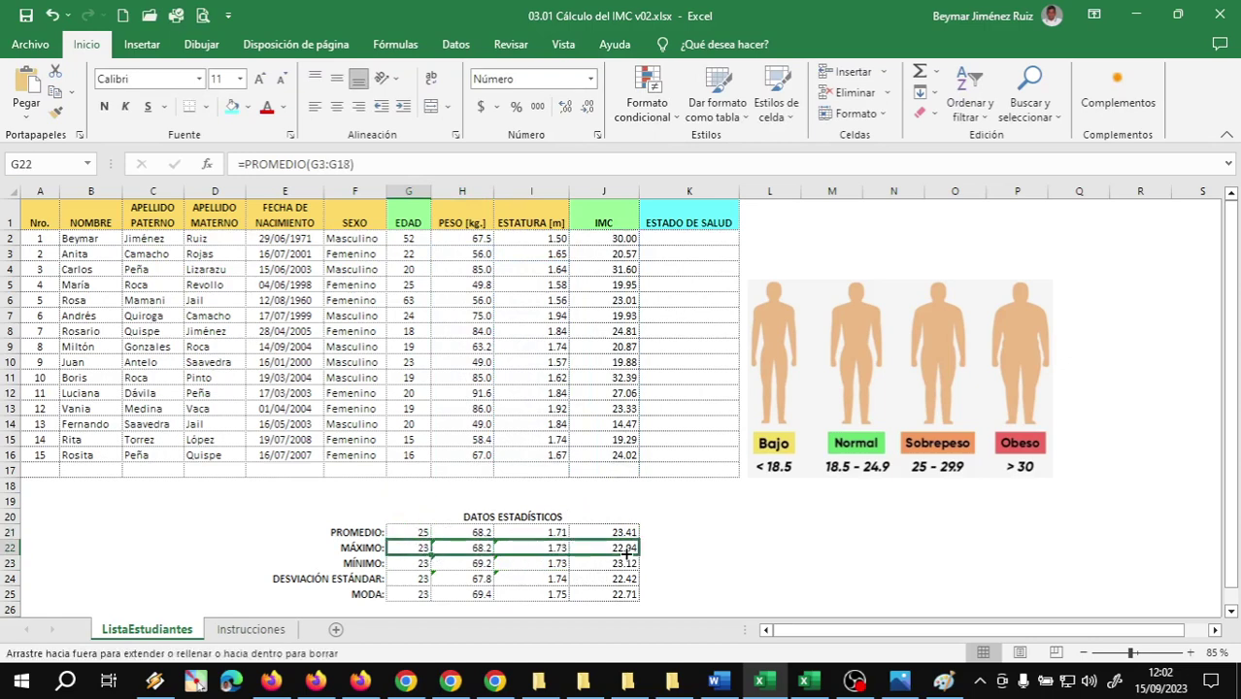
pyautogui.click(418, 557)
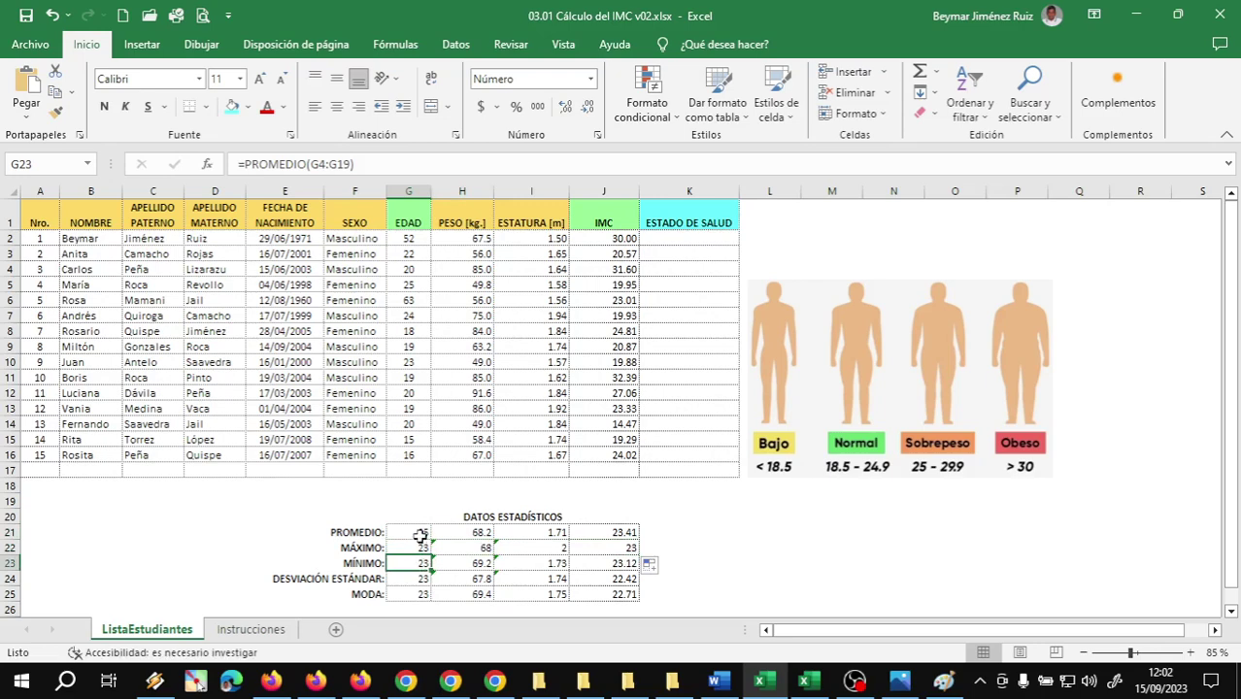
pyautogui.click(417, 534)
pyautogui.moveTo(418, 533); pyautogui.dragTo(415, 592)
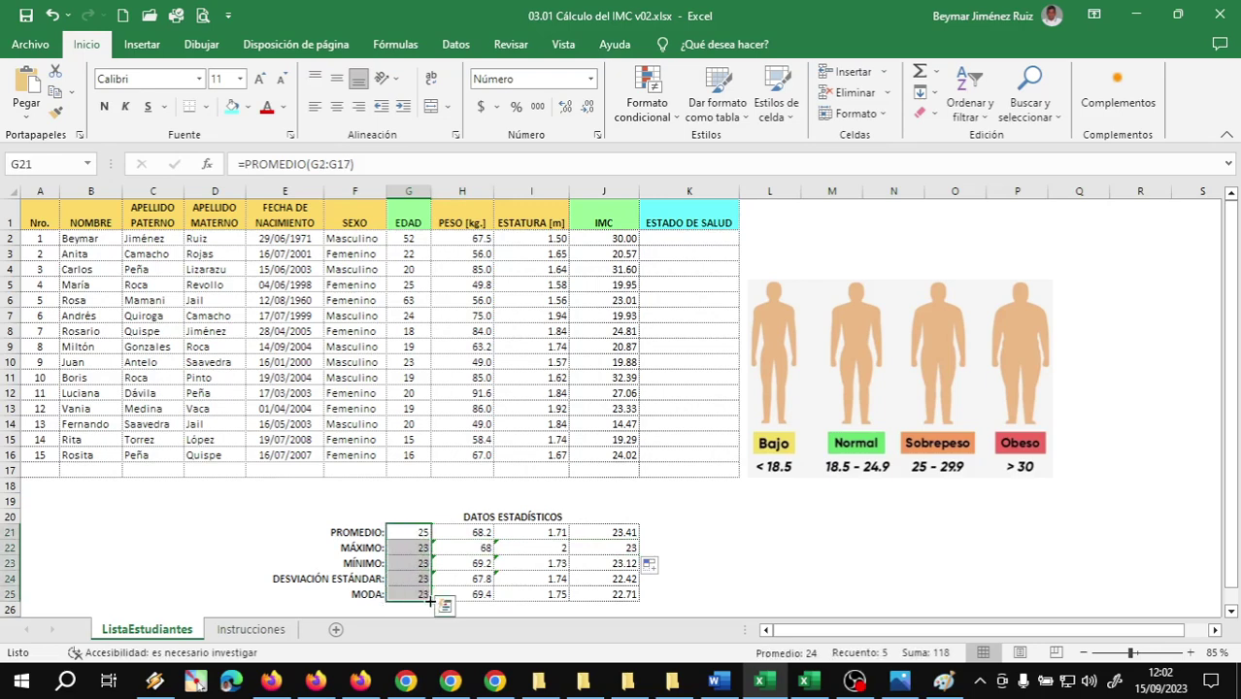
pyautogui.moveTo(432, 601); pyautogui.dragTo(603, 601)
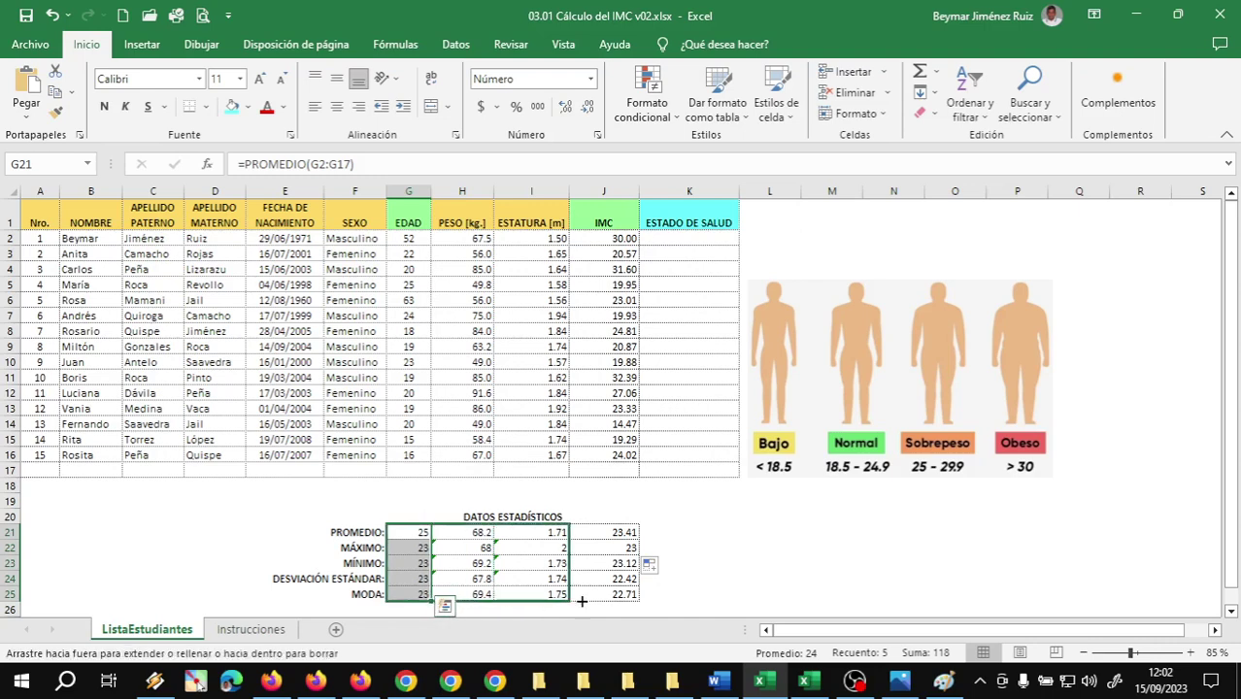
# Inspect the formulas in G21, H22 and the age maximum and minimum cells
pyautogui.doubleClick(396, 534)
pyautogui.press('Escape')
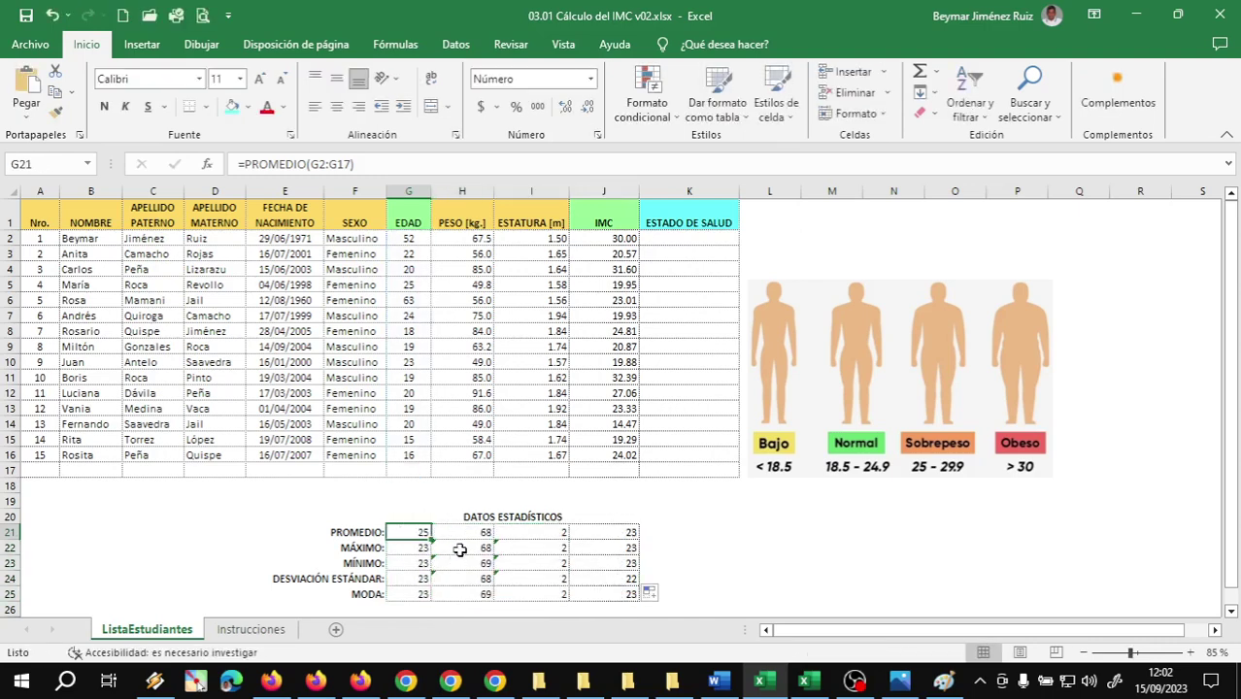
pyautogui.doubleClick(461, 547)
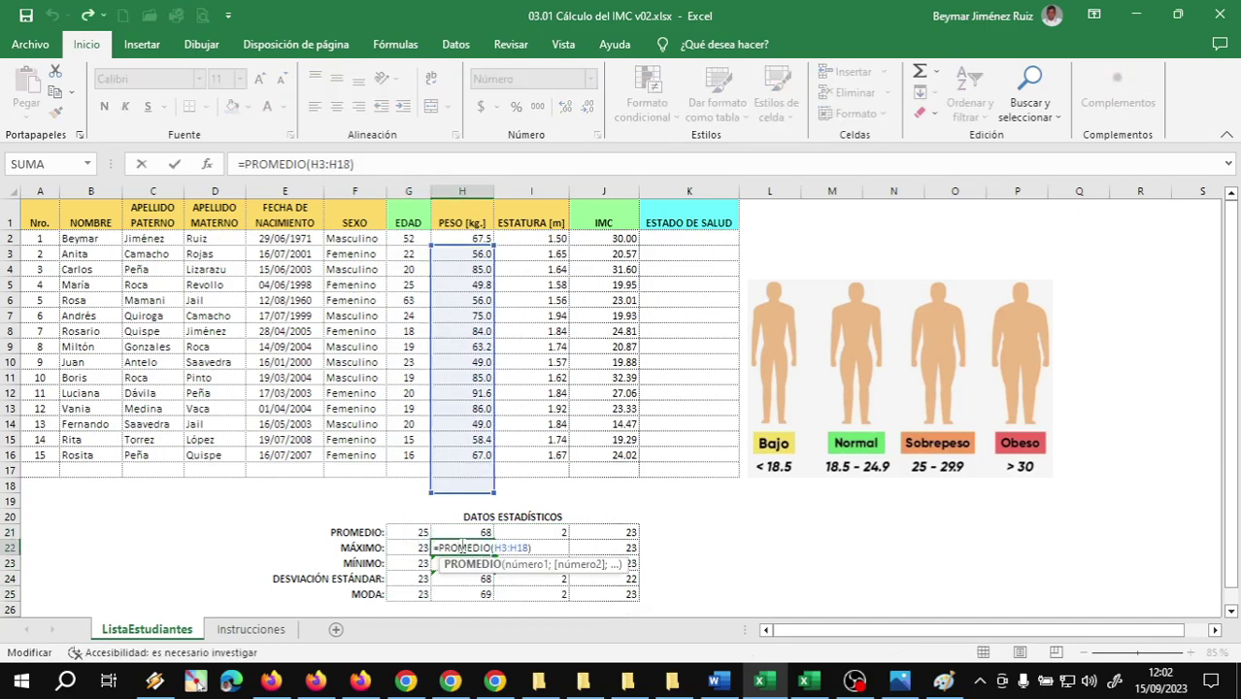
pyautogui.press('Escape')
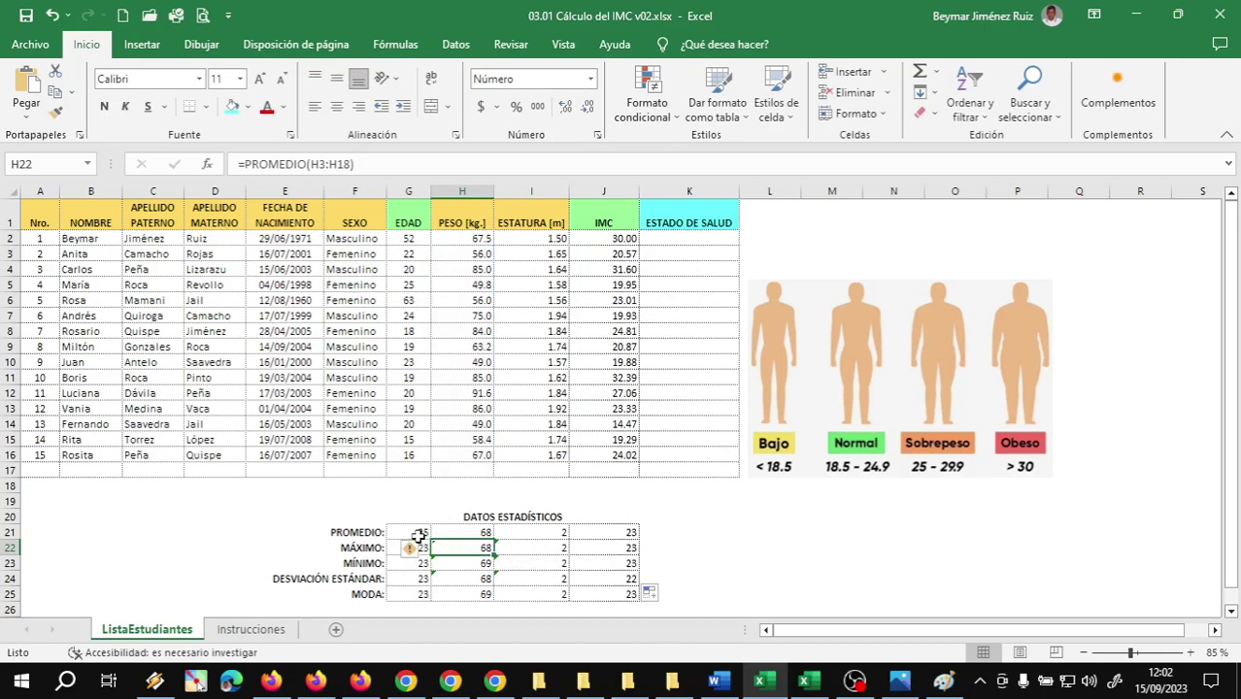
pyautogui.click(419, 535)
pyautogui.doubleClick(414, 546)
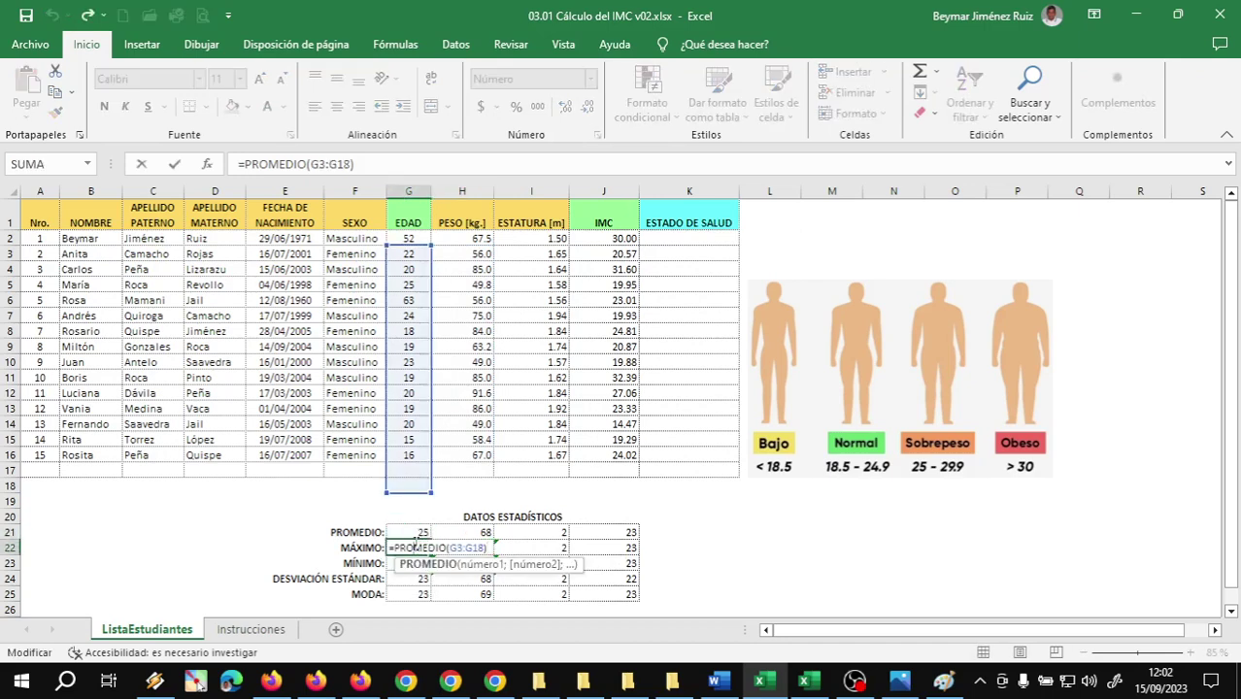
pyautogui.press('Escape')
pyautogui.doubleClick(412, 563)
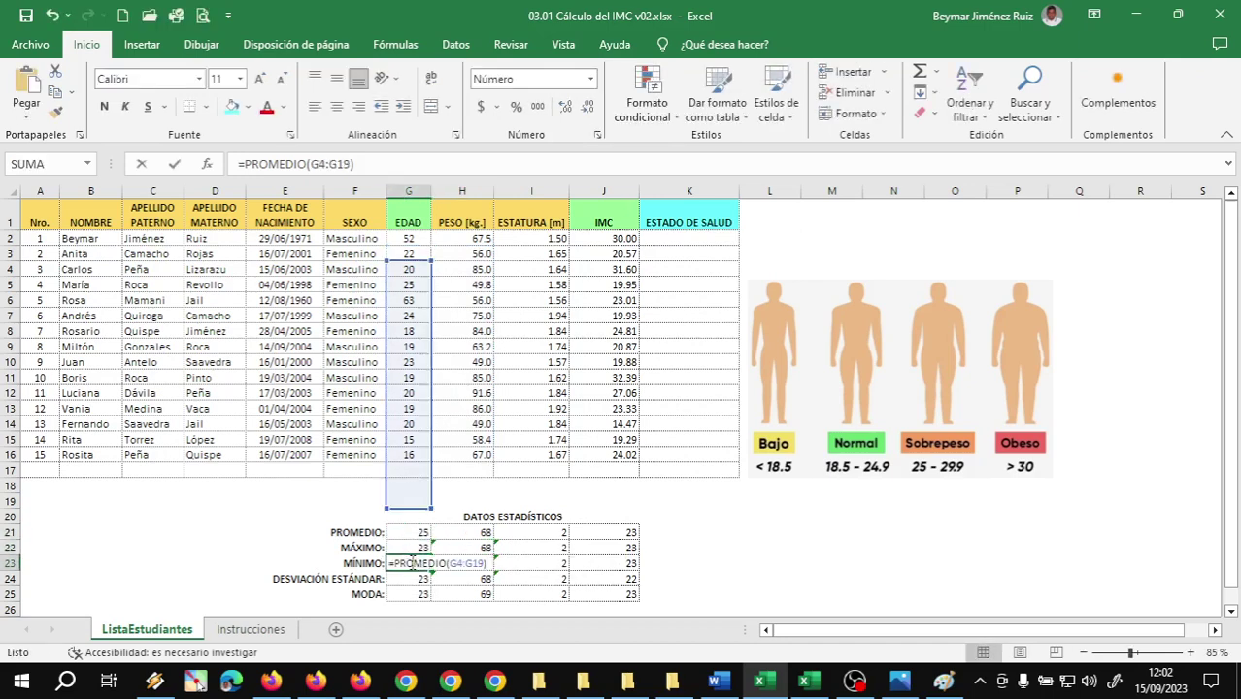
pyautogui.press('Escape')
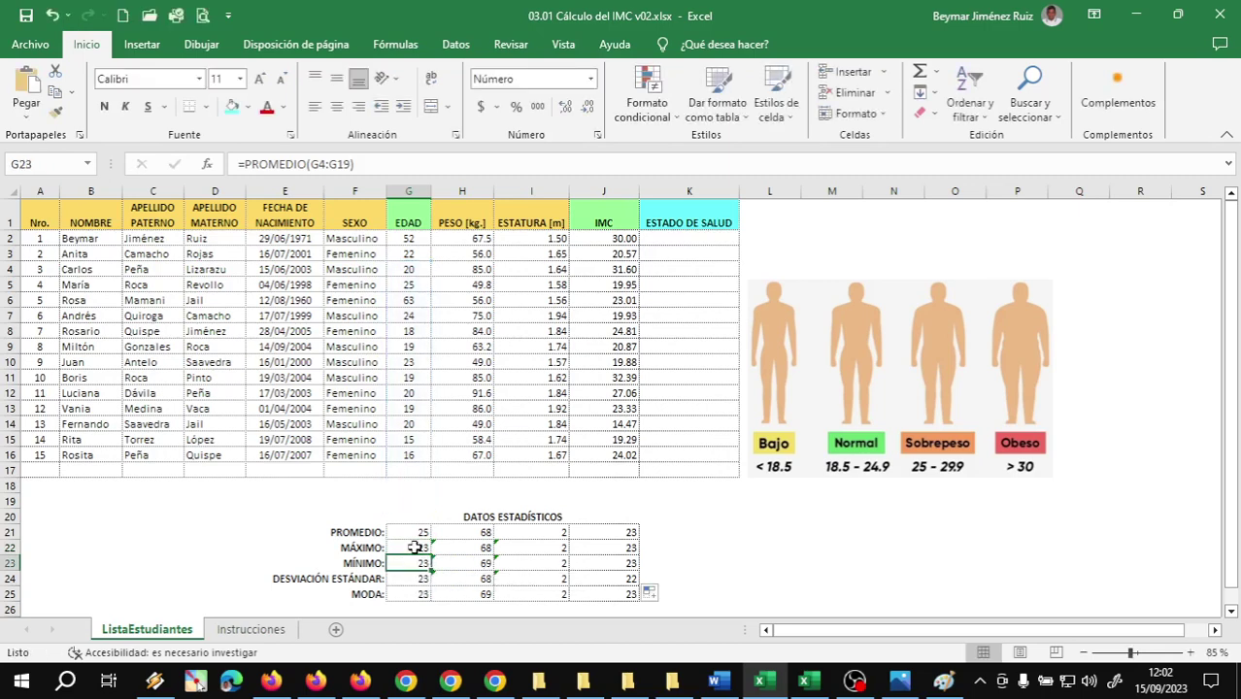
pyautogui.click(414, 548)
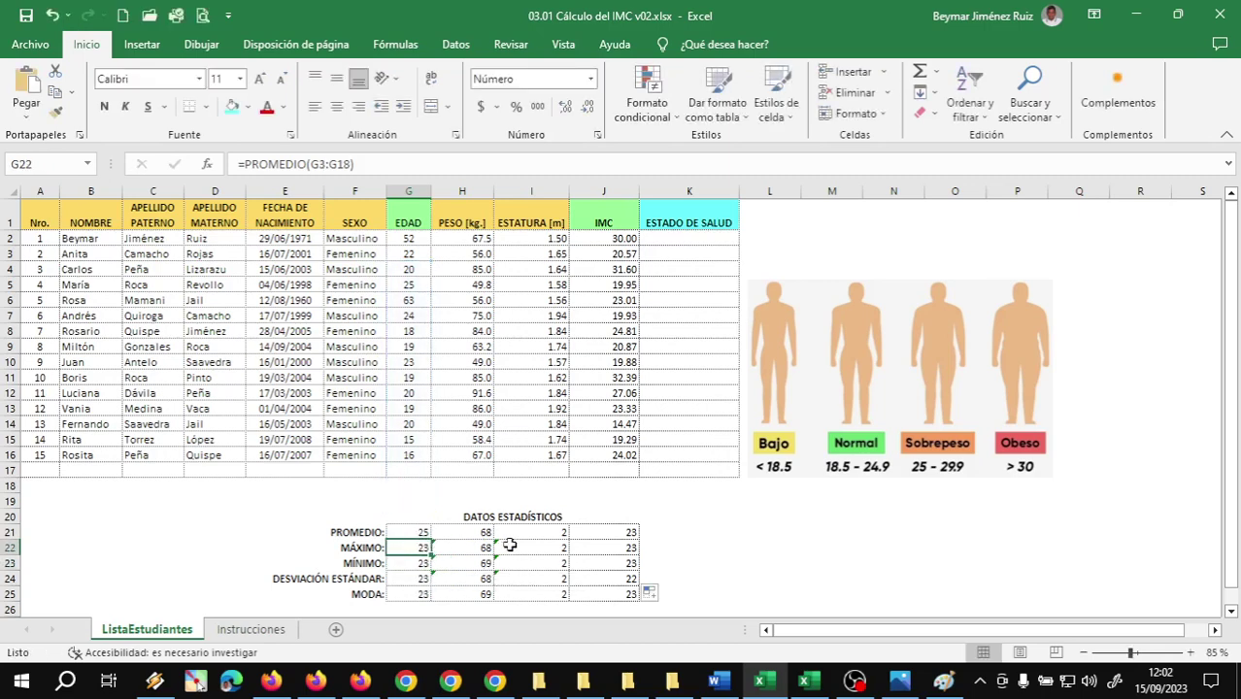
# Undo the faulty copies until only the age statistics remain and H21:J25 are empty
pyautogui.hotkey('ctrl', 'z')
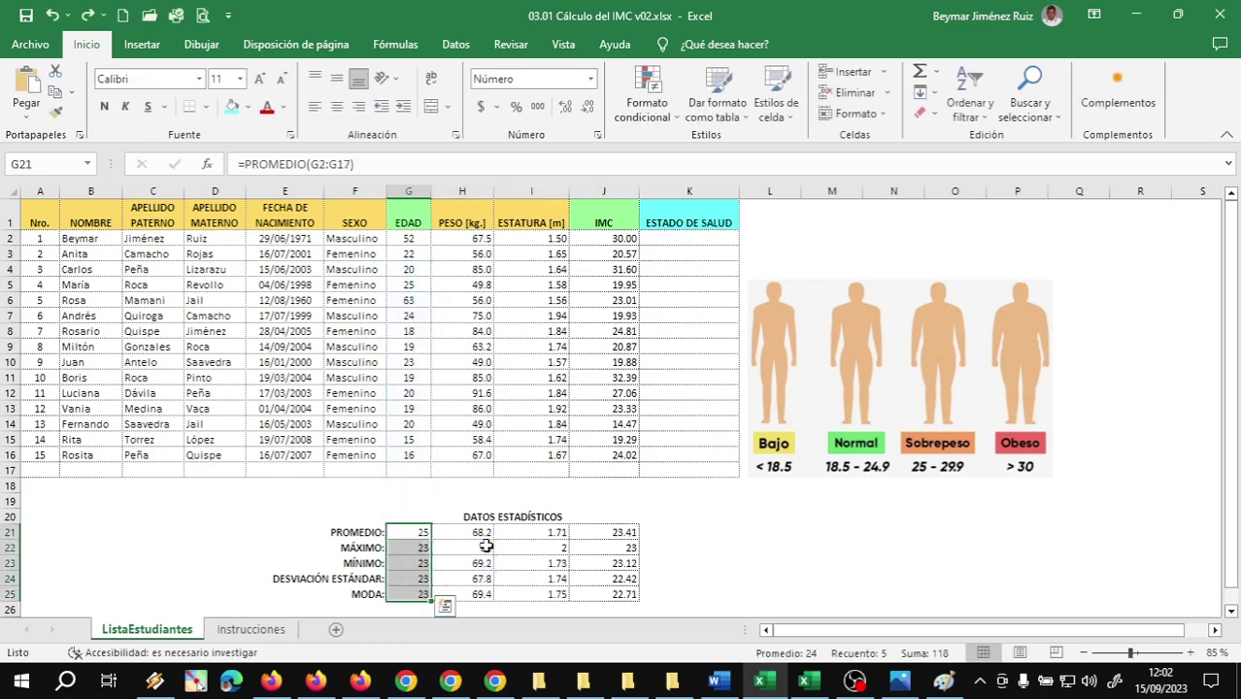
pyautogui.scroll(1, 472, 545)
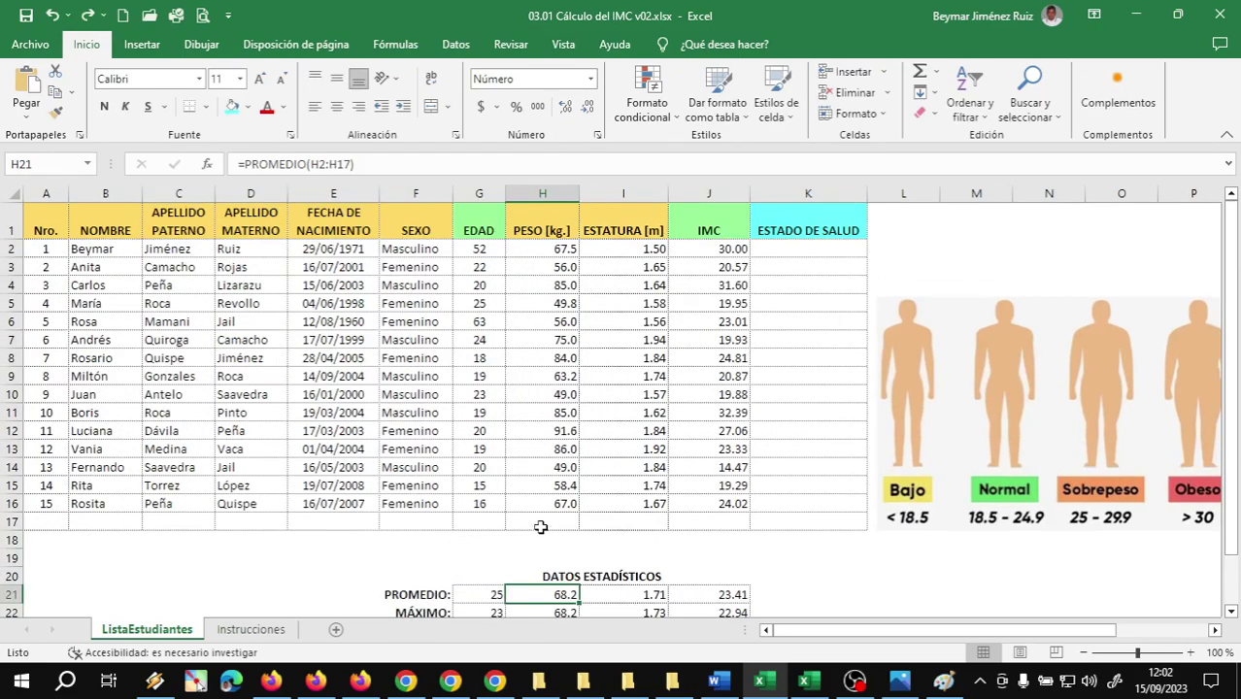
pyautogui.scroll(-2, 539, 525)
pyautogui.scroll(1, 539, 525)
pyautogui.press('Down')
pyautogui.hotkey('ctrl', 'z')
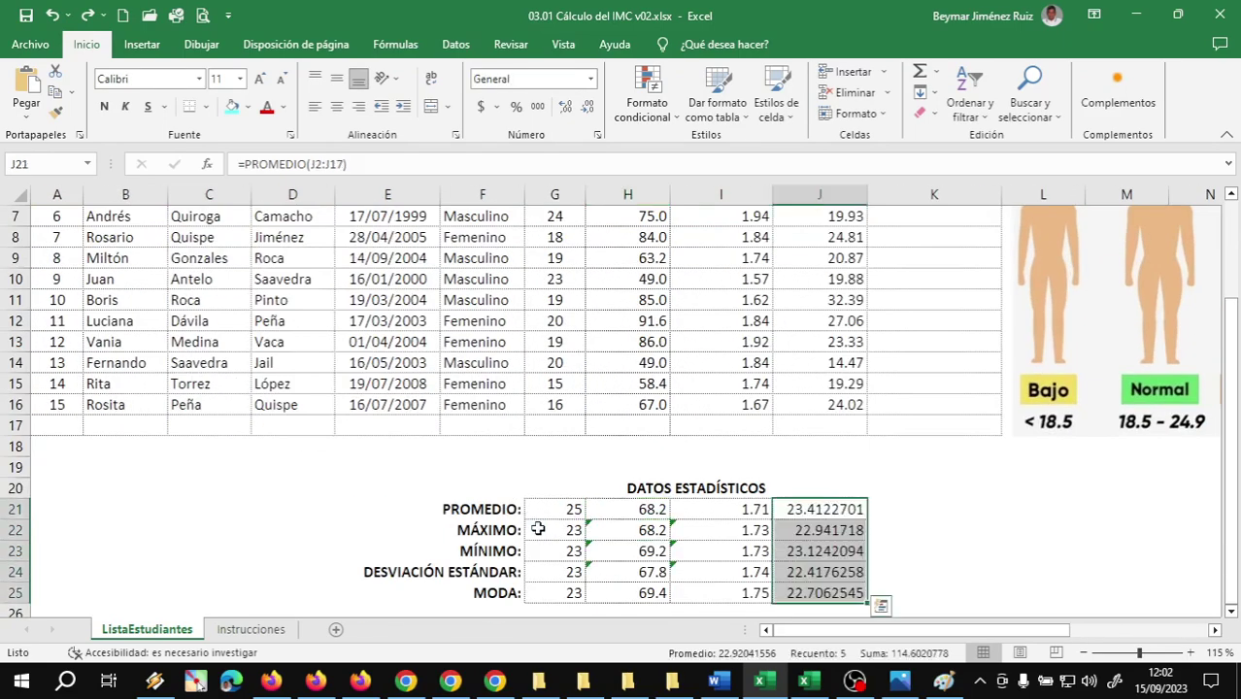
pyautogui.hotkey('ctrl', 'z')
pyautogui.hotkey('ctrl', 'z')
pyautogui.scroll(-1, 540, 533)
pyautogui.scroll(-1, 540, 533)
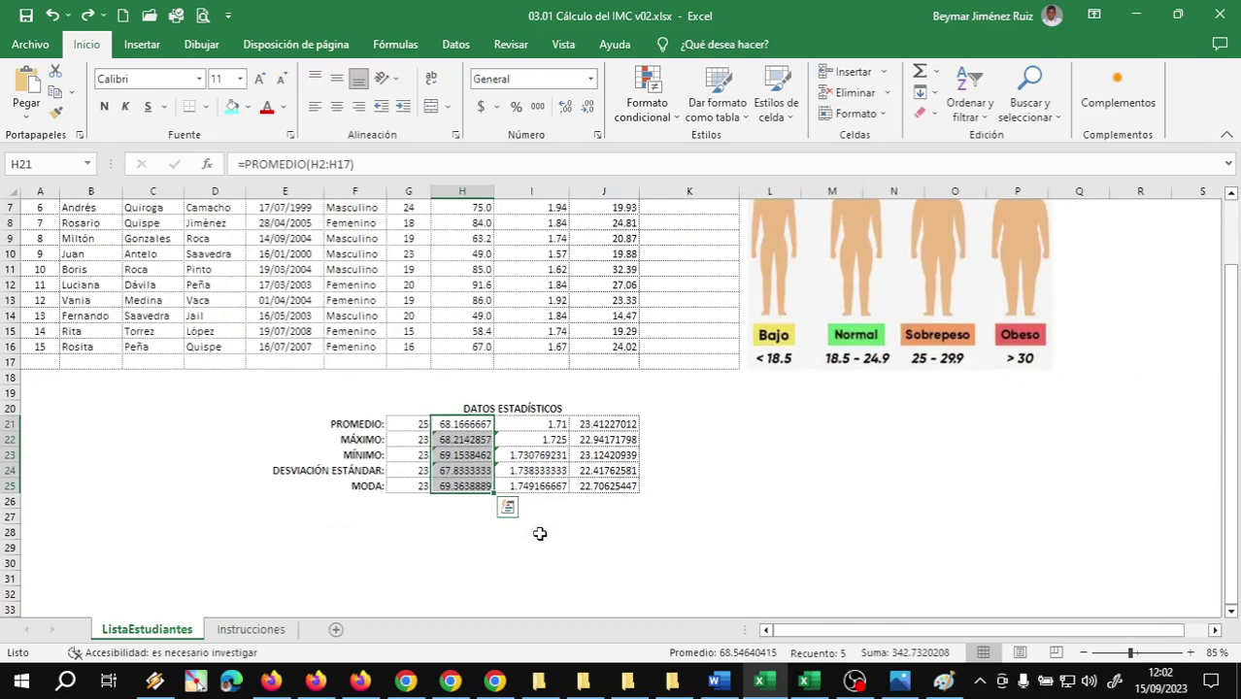
pyautogui.hotkey('ctrl', 'z')
pyautogui.hotkey('ctrl', 'z')
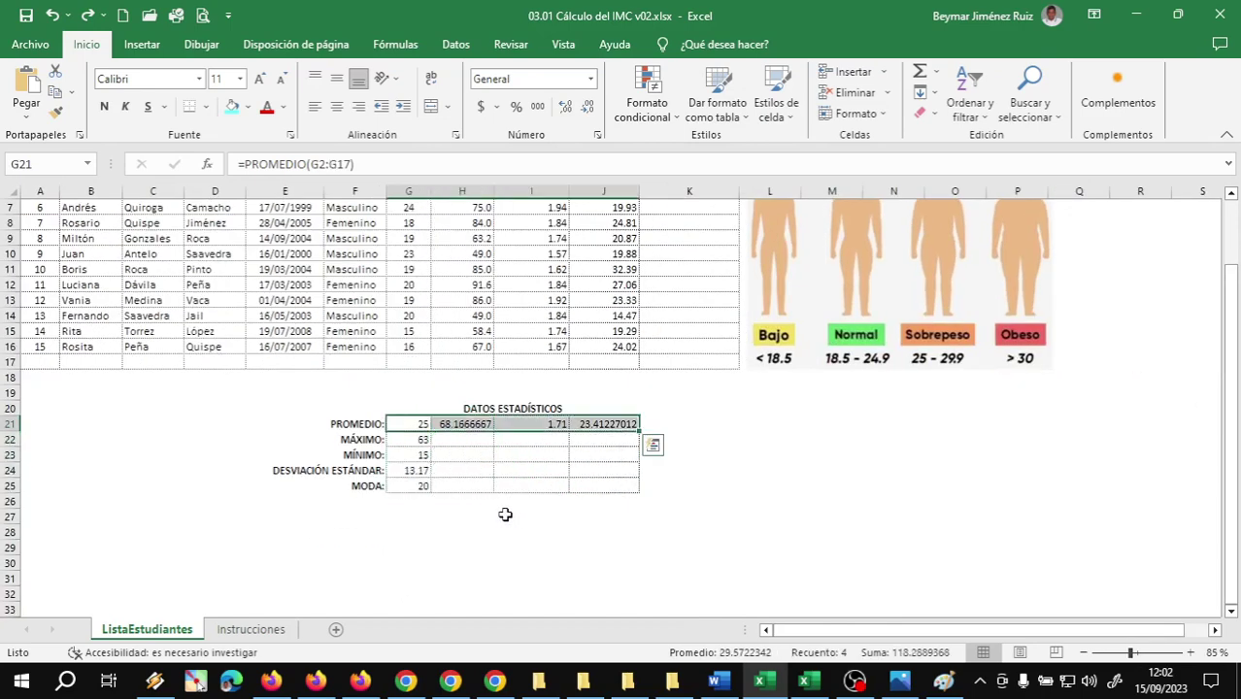
pyautogui.hotkey('ctrl', 'z')
# Check the age MAX, MIN and DESVEST.P formulas in G22:G24, then select the age statistics
pyautogui.click(412, 442)
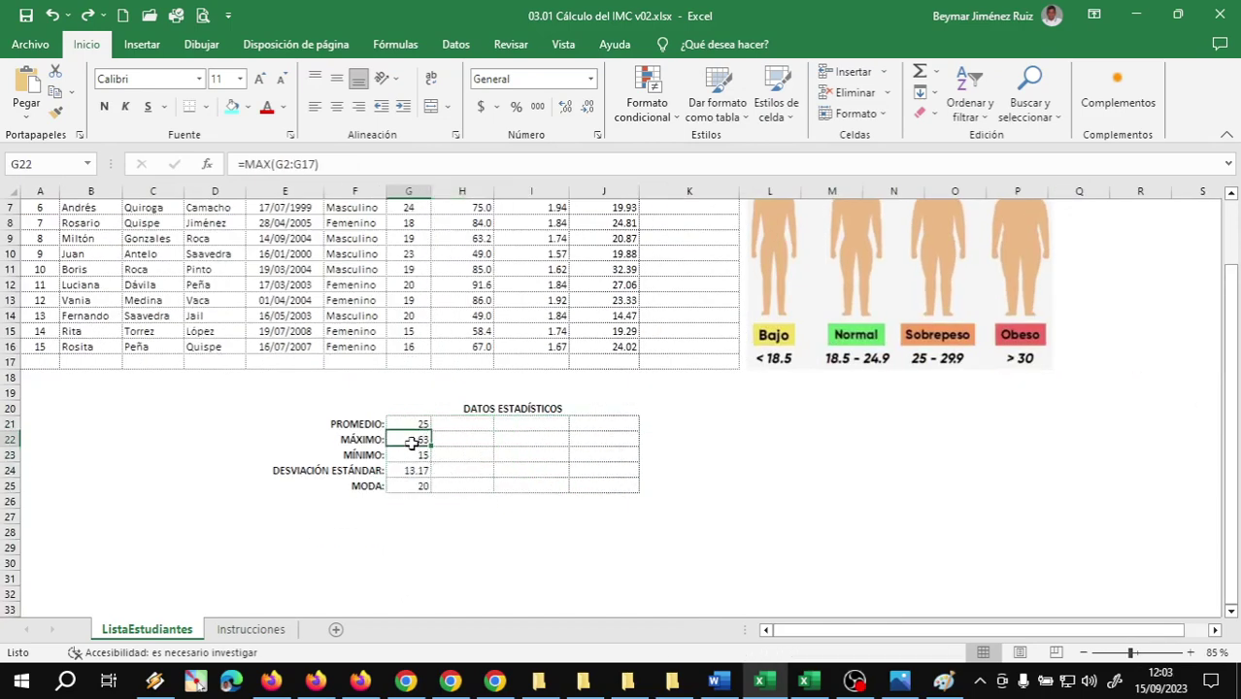
pyautogui.scroll(2, 505, 439)
pyautogui.doubleClick(406, 549)
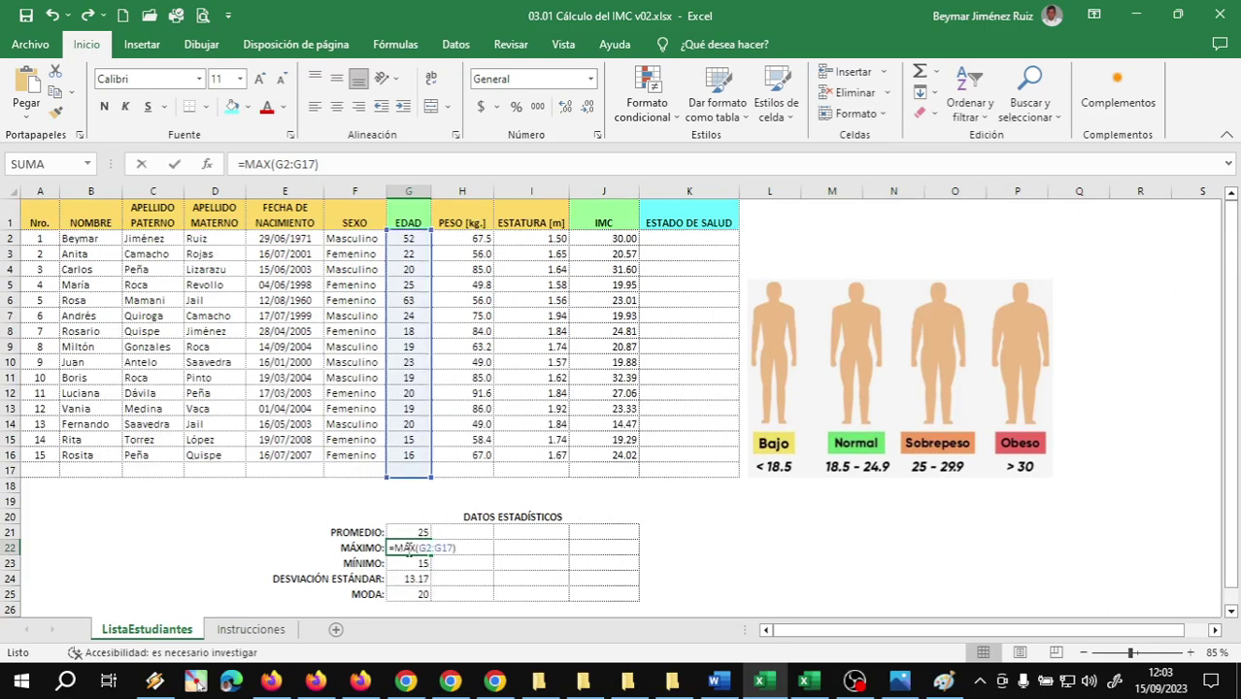
pyautogui.press('Escape')
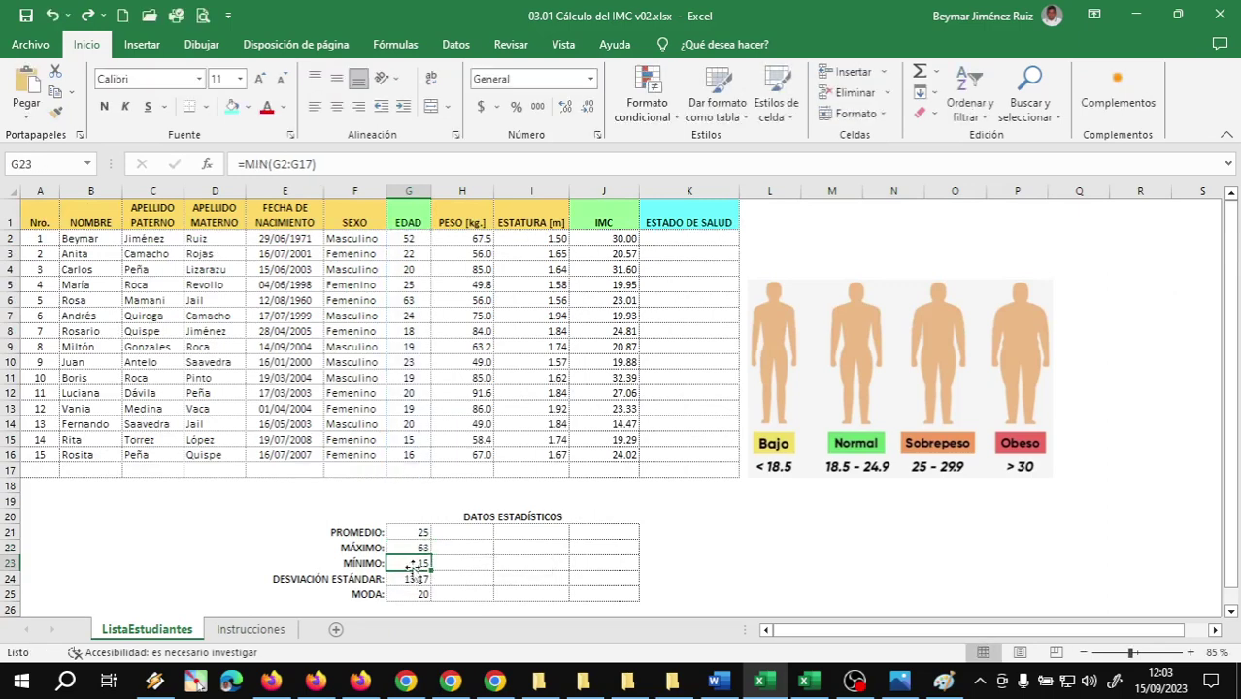
pyautogui.doubleClick(415, 561)
pyautogui.press('Escape')
pyautogui.doubleClick(415, 579)
pyautogui.press('Escape')
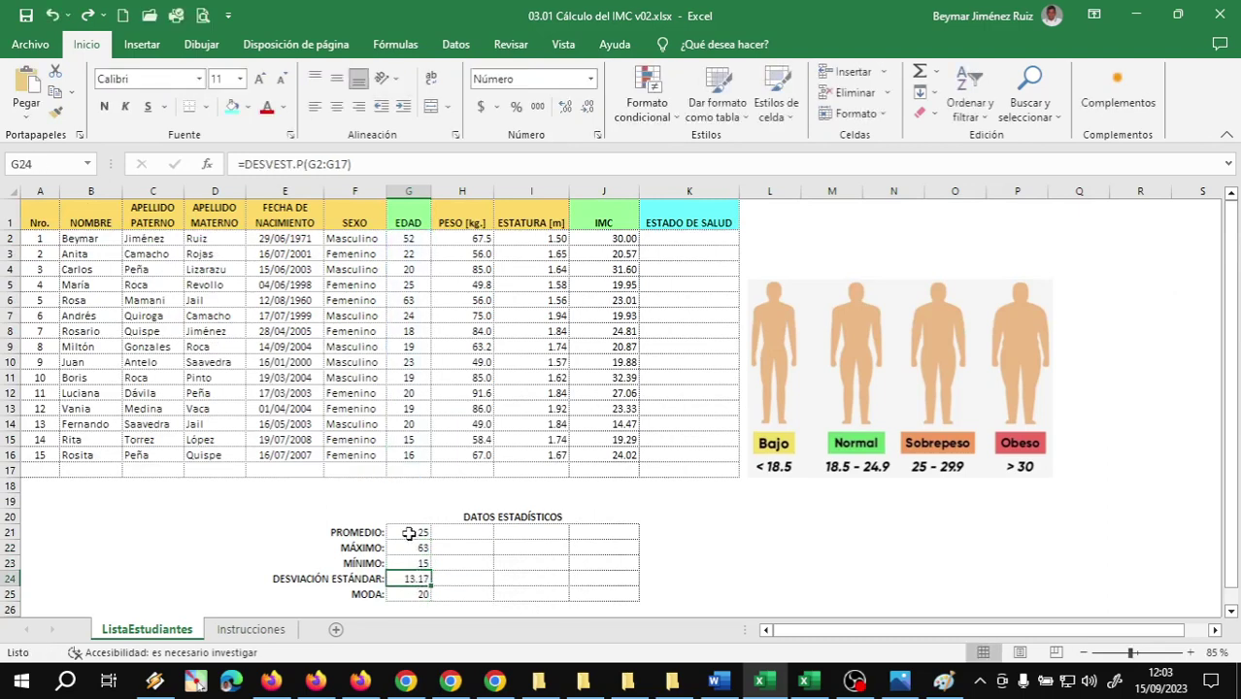
pyautogui.moveTo(409, 534)
pyautogui.mouseDown()
pyautogui.moveTo(419, 595)
pyautogui.moveTo(613, 599)
pyautogui.mouseUp()
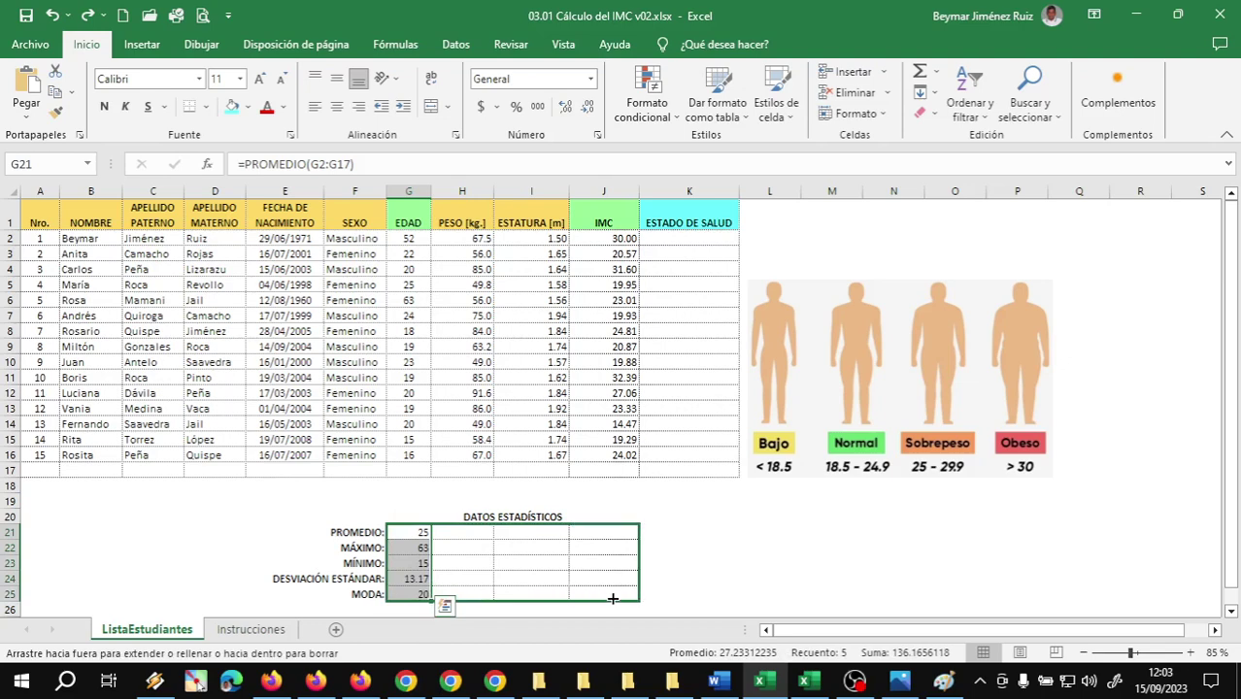
# Fill the age statistics across to weight, height and IMC, checking the age MODA and weight DESVEST.P formulas
pyautogui.click(470, 569)
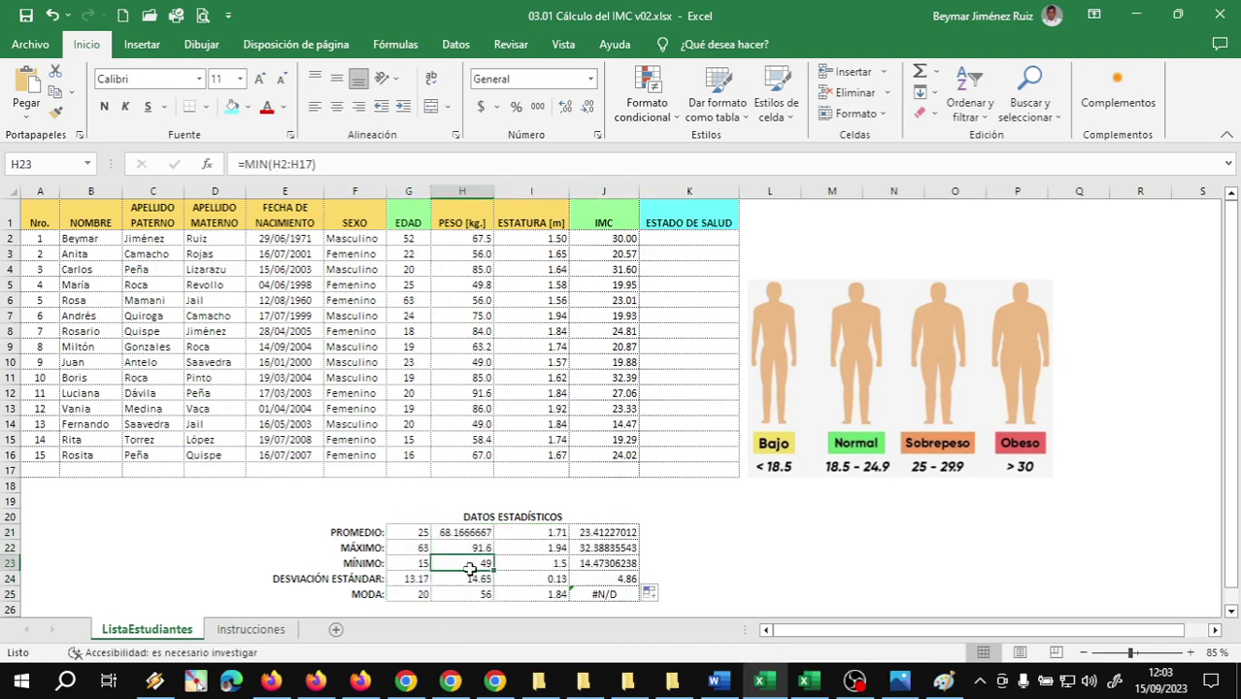
pyautogui.doubleClick(413, 593)
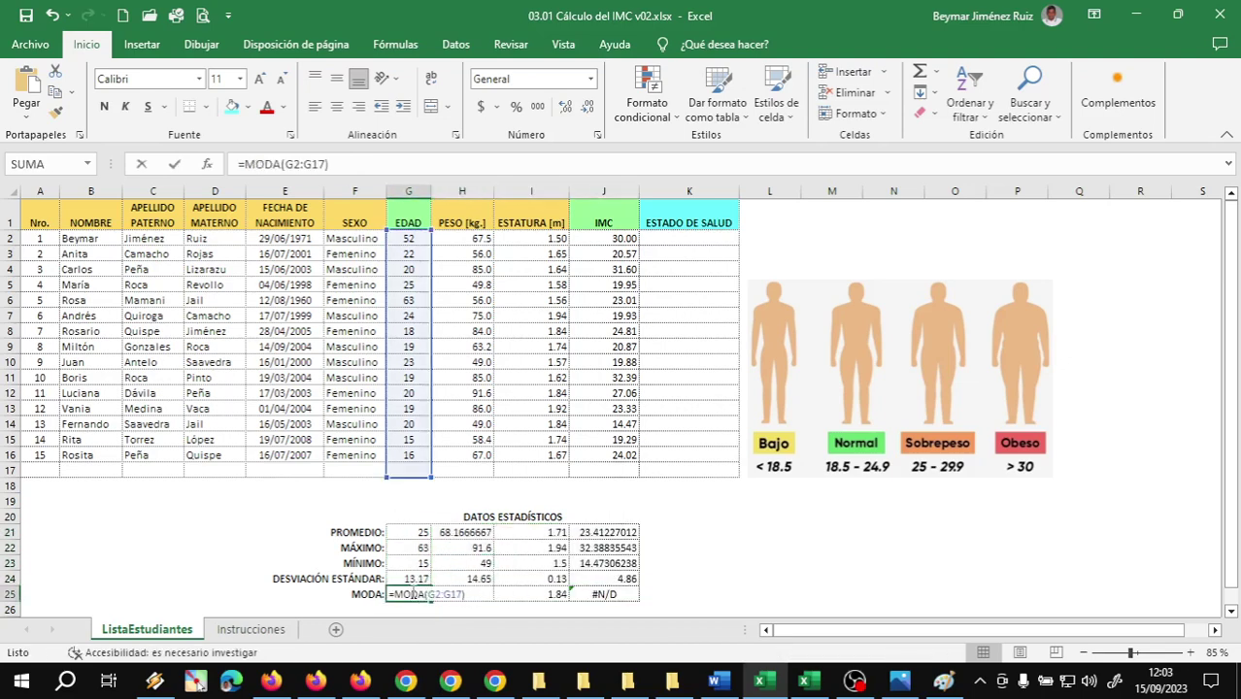
pyautogui.press('Escape')
pyautogui.doubleClick(465, 576)
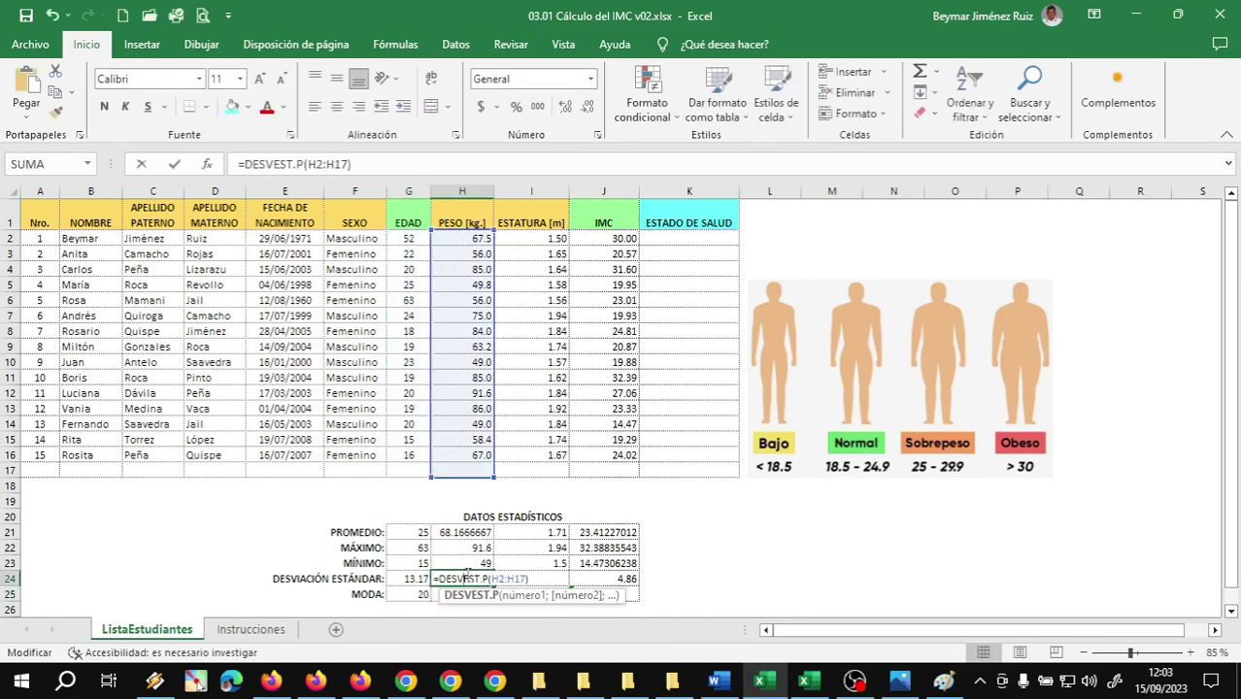
pyautogui.press('Escape')
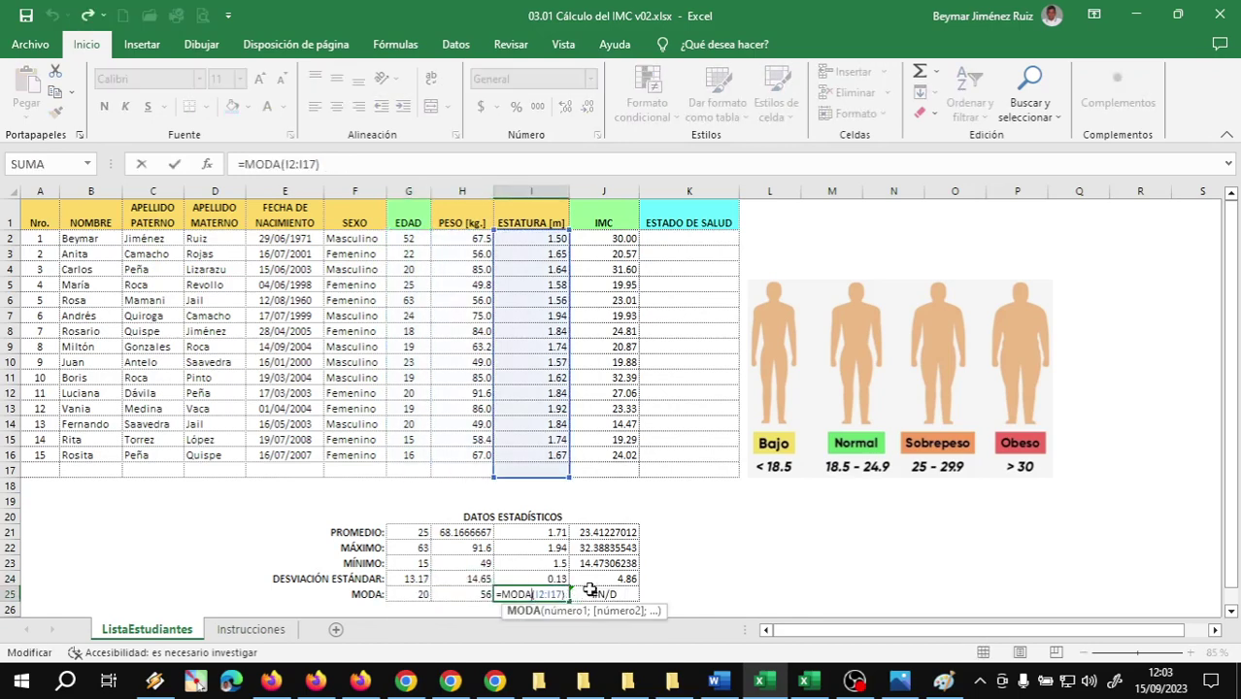
pyautogui.hotkey('ctrl', 'Return')
# Verify the IMC deviation, mode (#N/D) and maximum 32.39 formulas, then select the deviation row
pyautogui.doubleClick(606, 581)
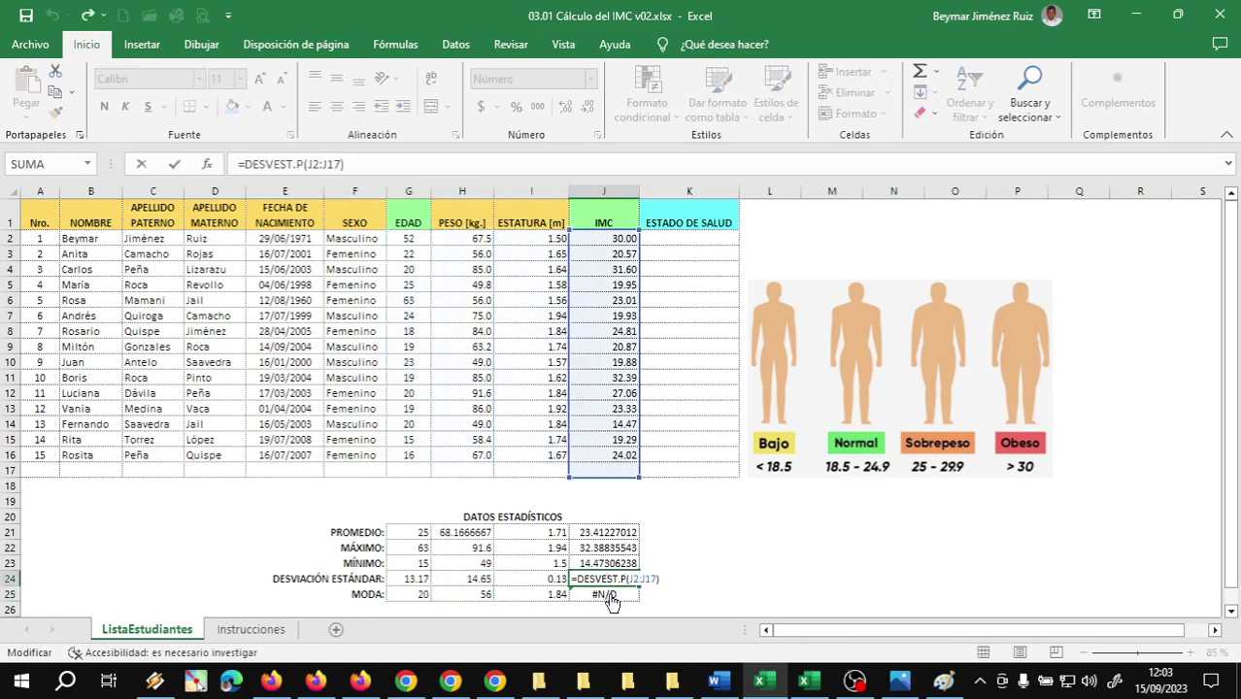
pyautogui.click(608, 593)
pyautogui.doubleClick(610, 594)
pyautogui.hotkey('ctrl', 'Return')
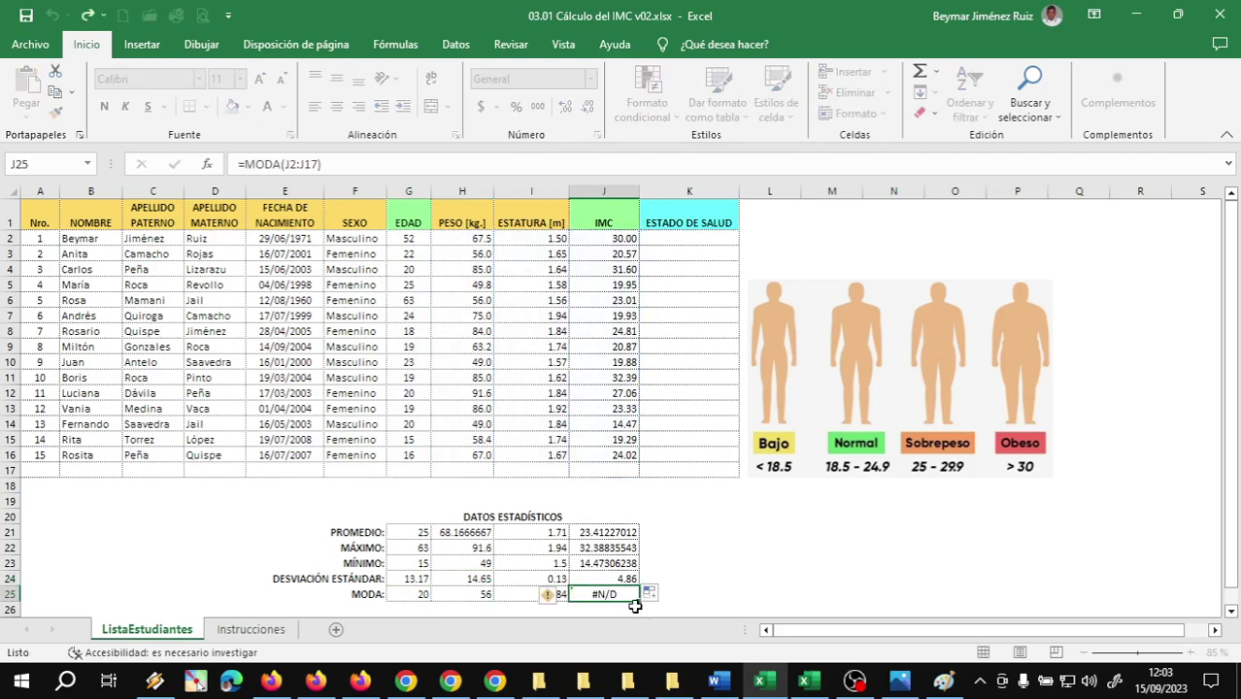
pyautogui.doubleClick(606, 548)
pyautogui.press('Escape')
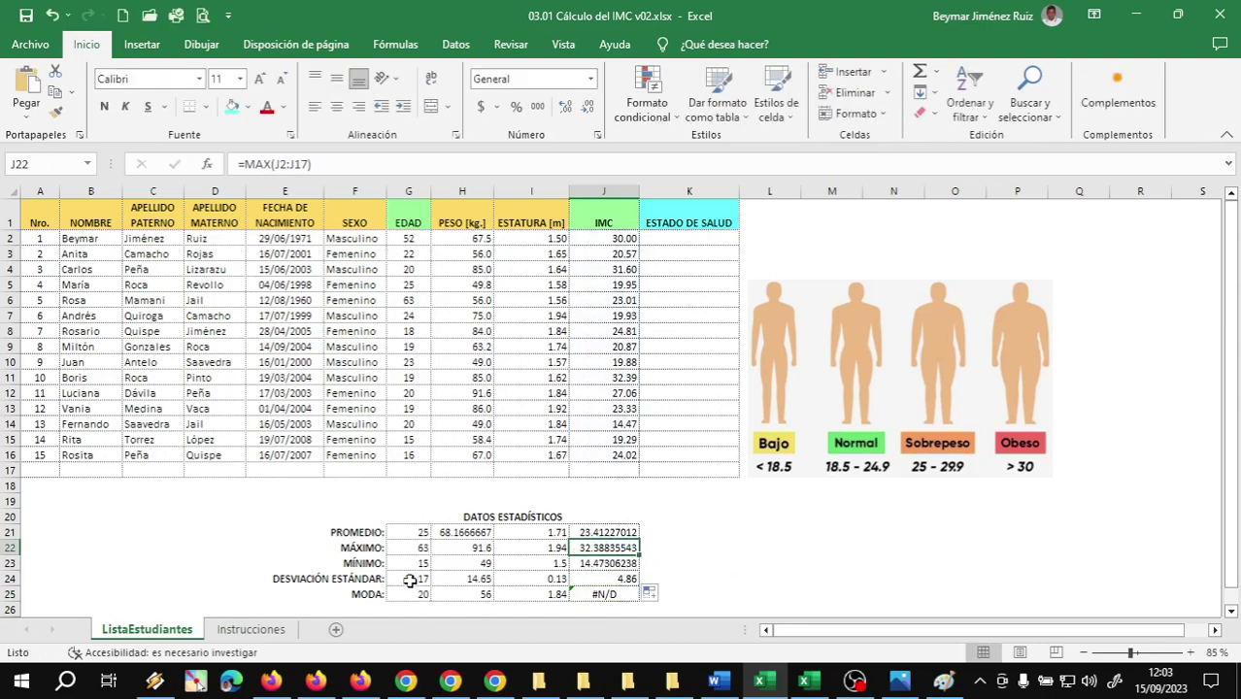
pyautogui.moveTo(410, 581); pyautogui.dragTo(603, 583)
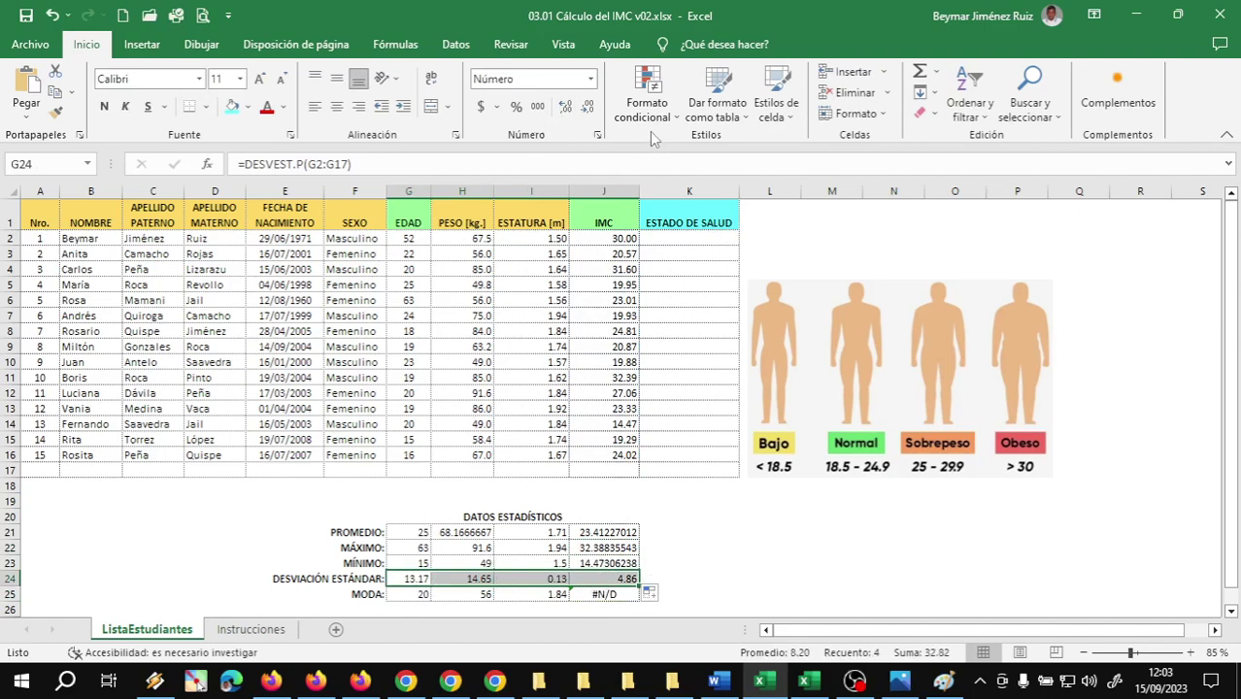
# Format the PESO statistics H21:H25 as Número with one decimal place
pyautogui.click(588, 108)
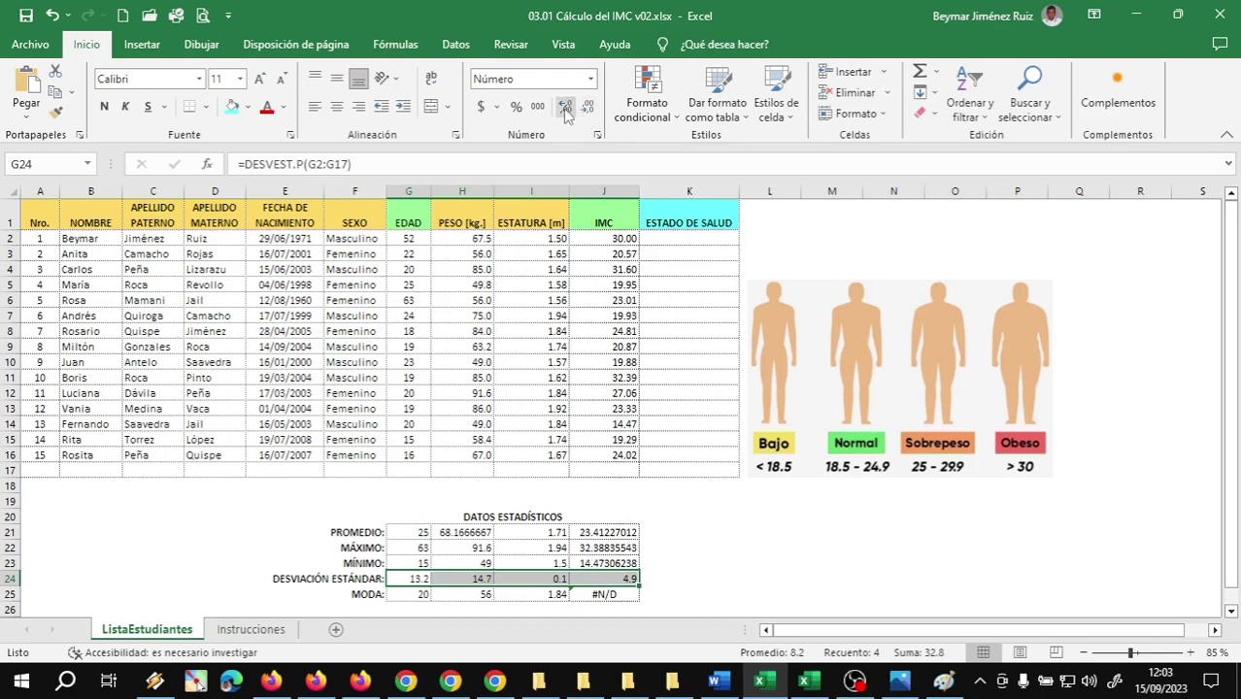
pyautogui.click(564, 107)
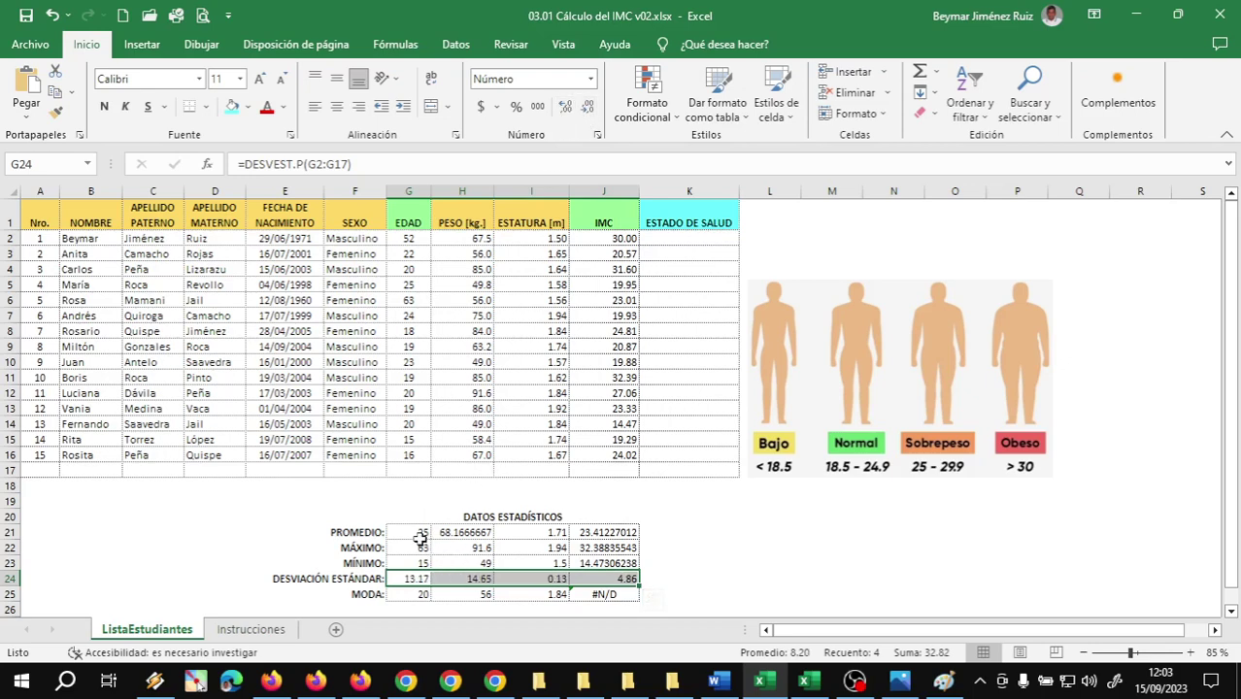
pyautogui.click(416, 593)
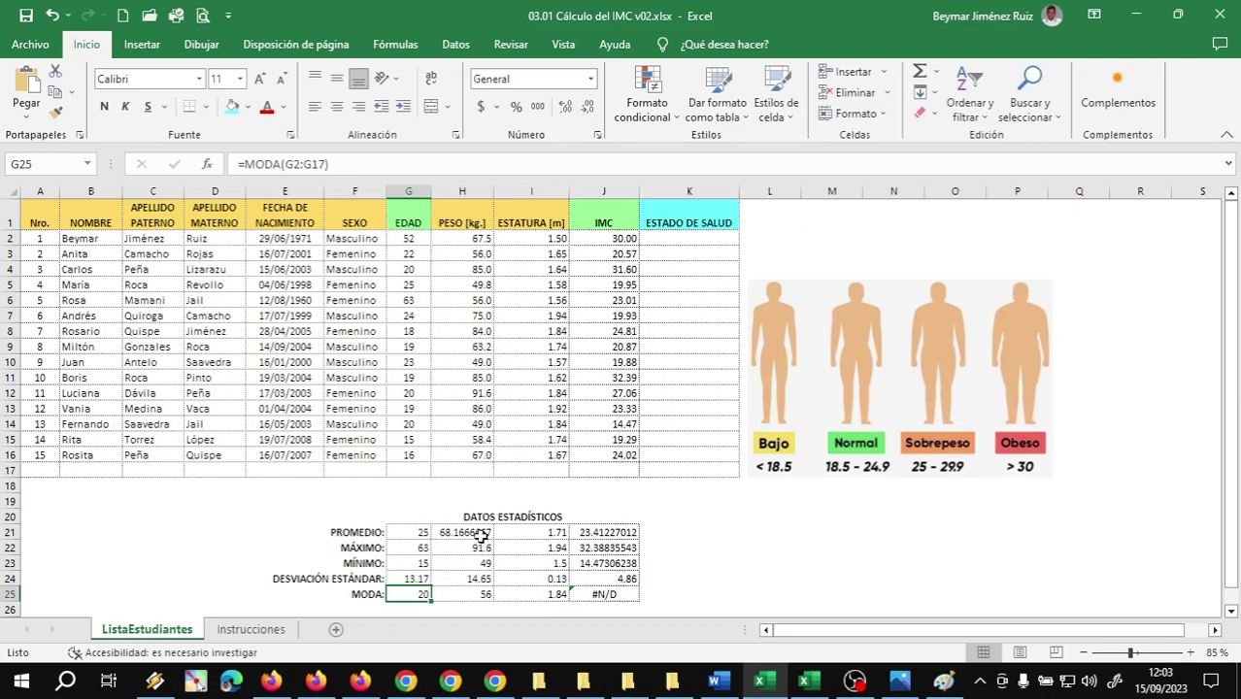
pyautogui.moveTo(481, 535); pyautogui.dragTo(477, 562)
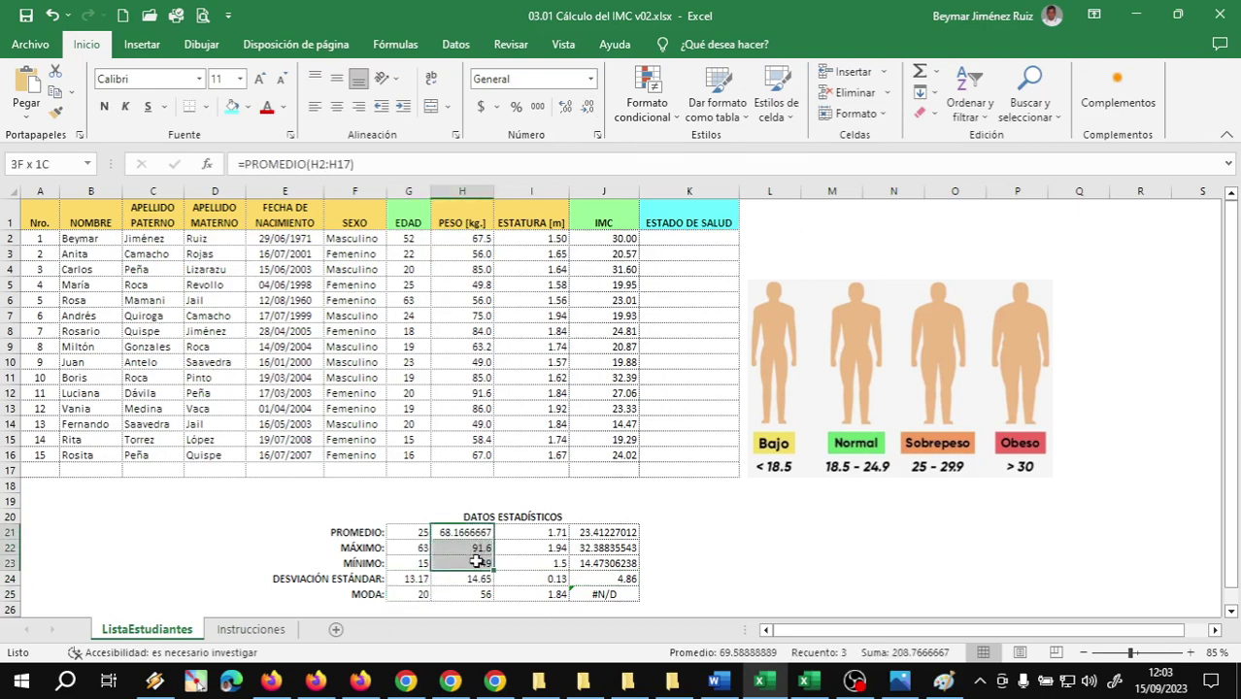
pyautogui.moveTo(477, 561); pyautogui.dragTo(476, 563)
pyautogui.keyDown('ctrl'); pyautogui.click(468, 593); pyautogui.keyUp('ctrl')
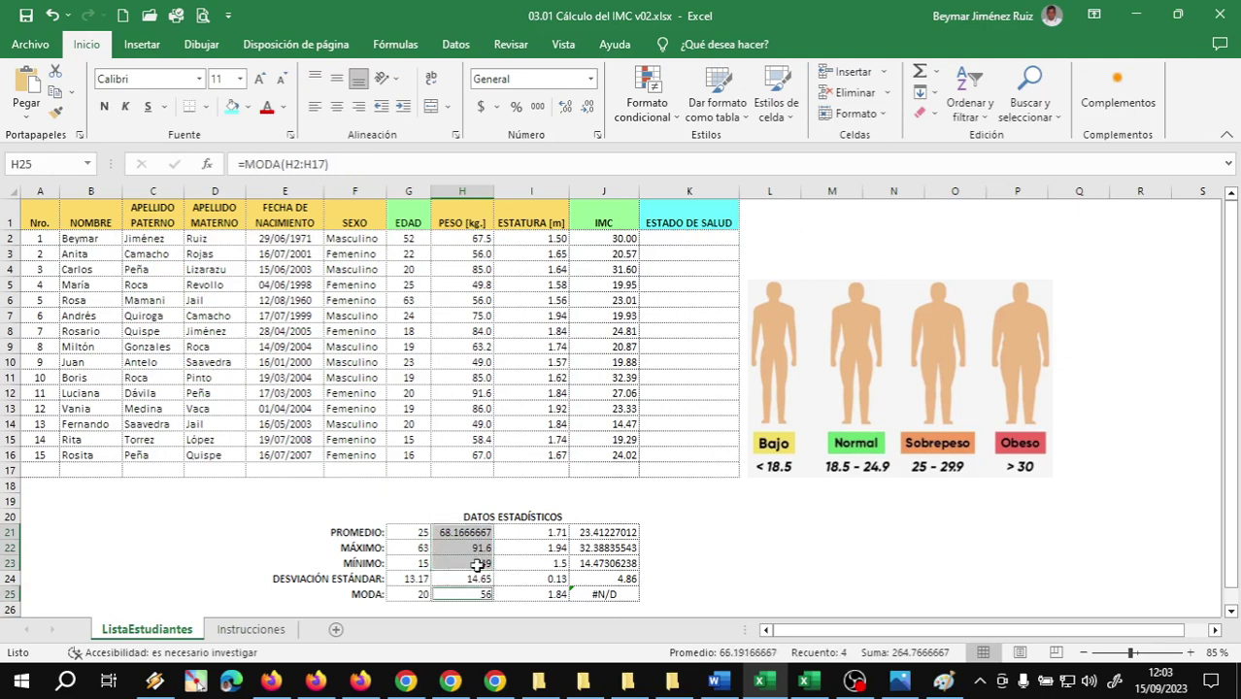
pyautogui.rightClick(476, 561)
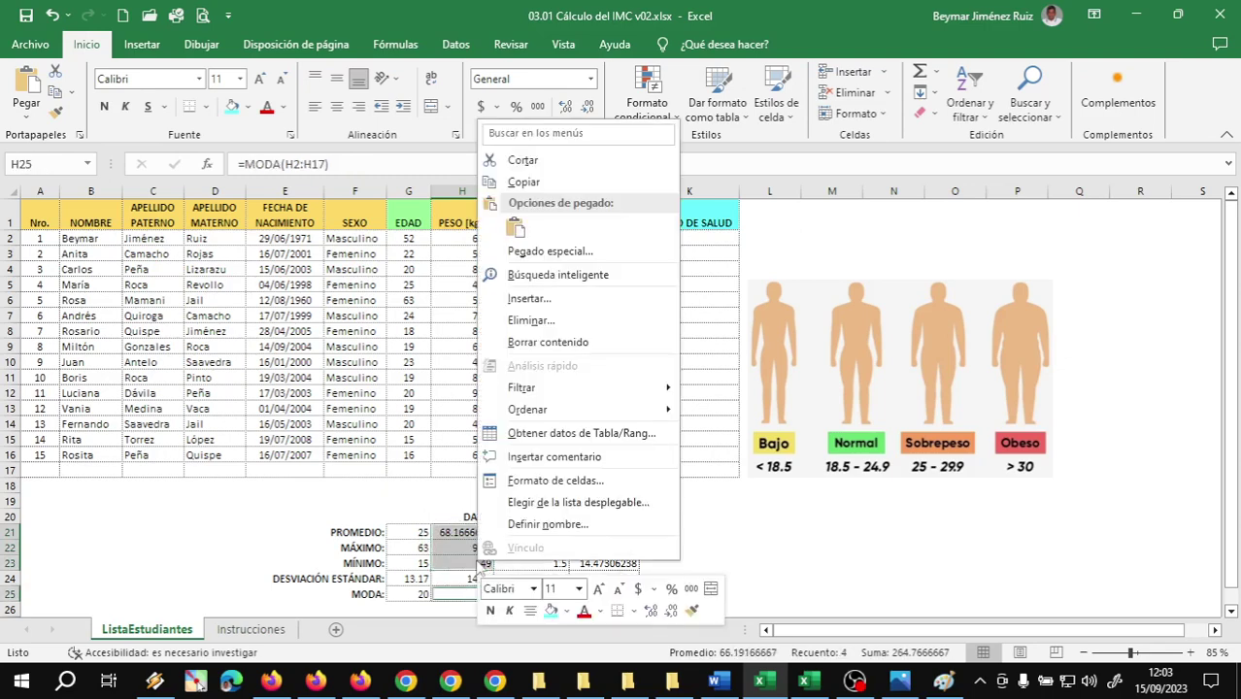
pyautogui.click(581, 481)
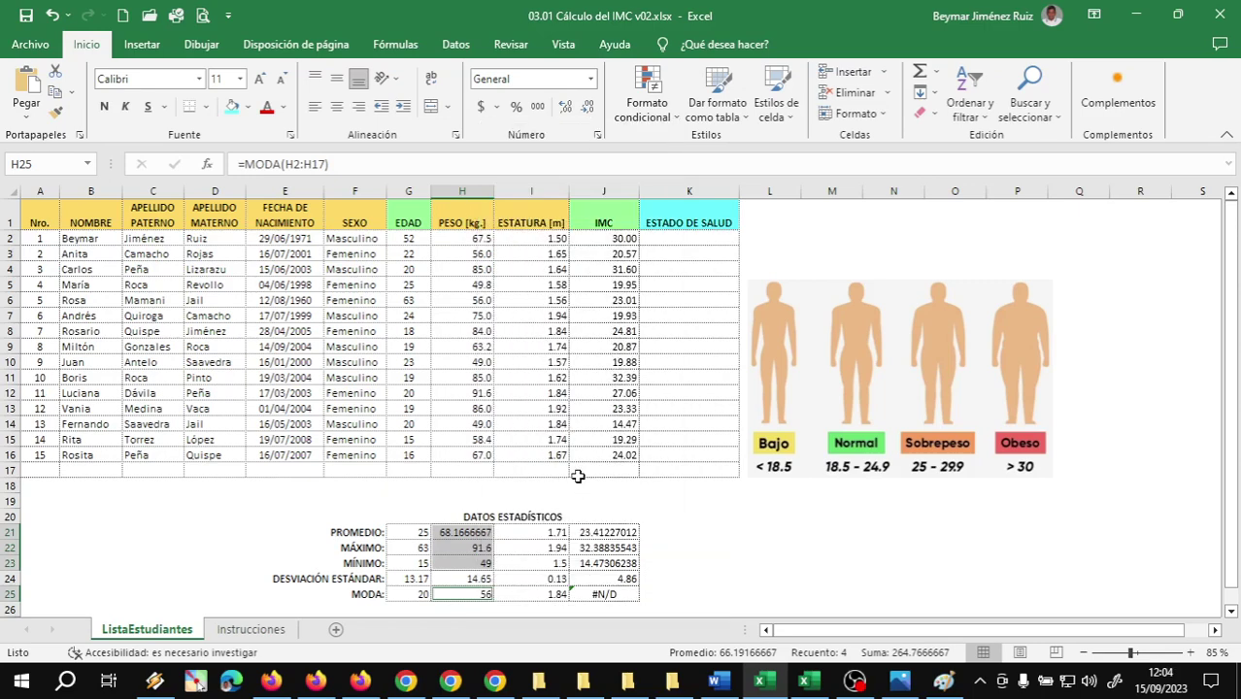
pyautogui.moveTo(481, 239); pyautogui.dragTo(738, 181)
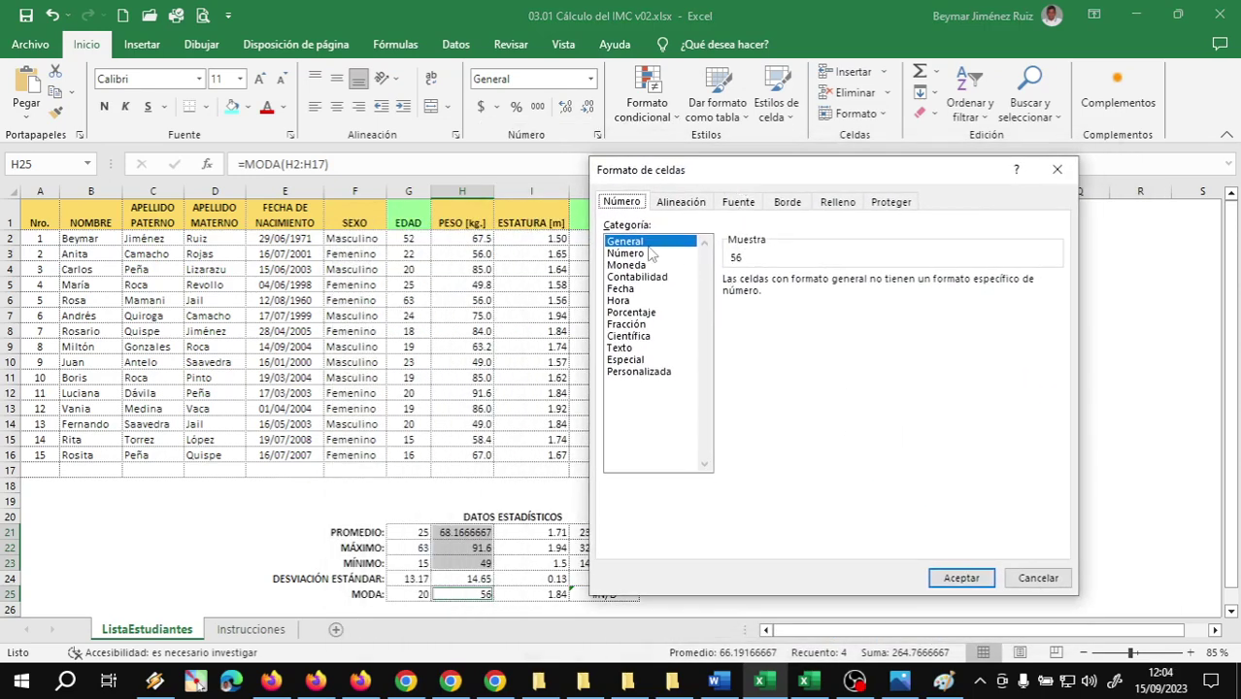
pyautogui.click(651, 254)
pyautogui.click(876, 285)
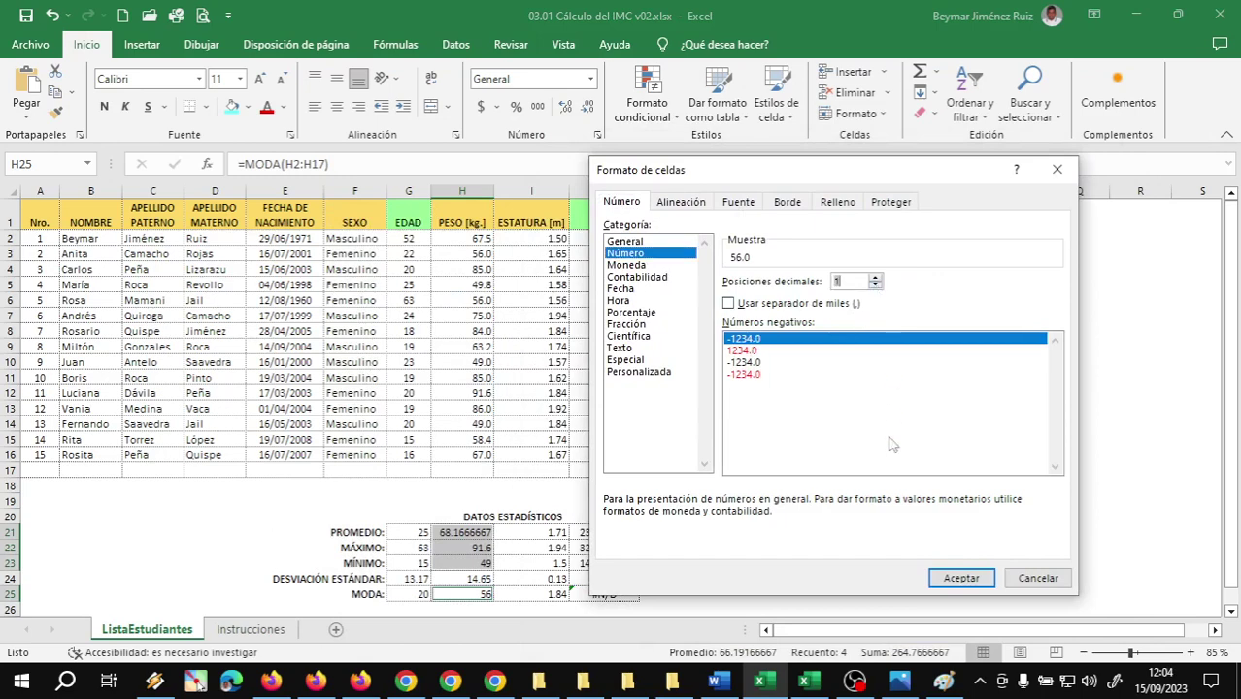
pyautogui.click(932, 579)
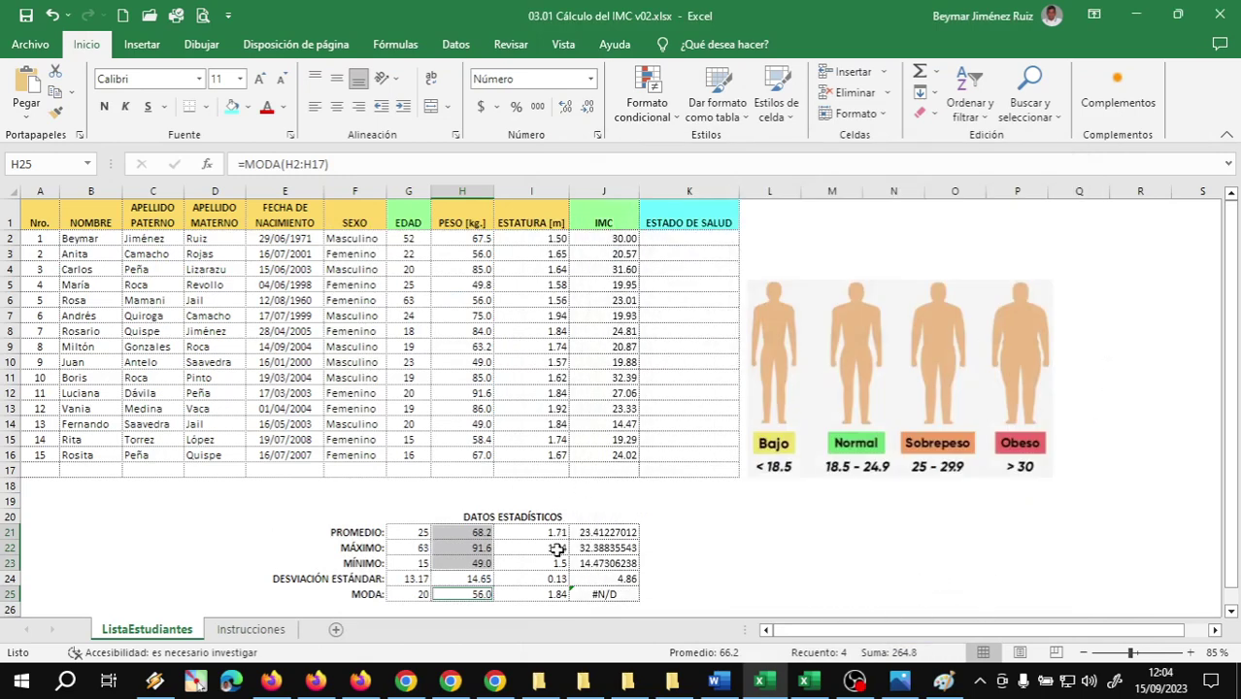
# Show the ESTATURA and IMC statistics in I21:J25 as Número with two decimals
pyautogui.moveTo(543, 522)
pyautogui.mouseDown()
pyautogui.moveTo(555, 544)
pyautogui.moveTo(621, 557)
pyautogui.mouseUp()
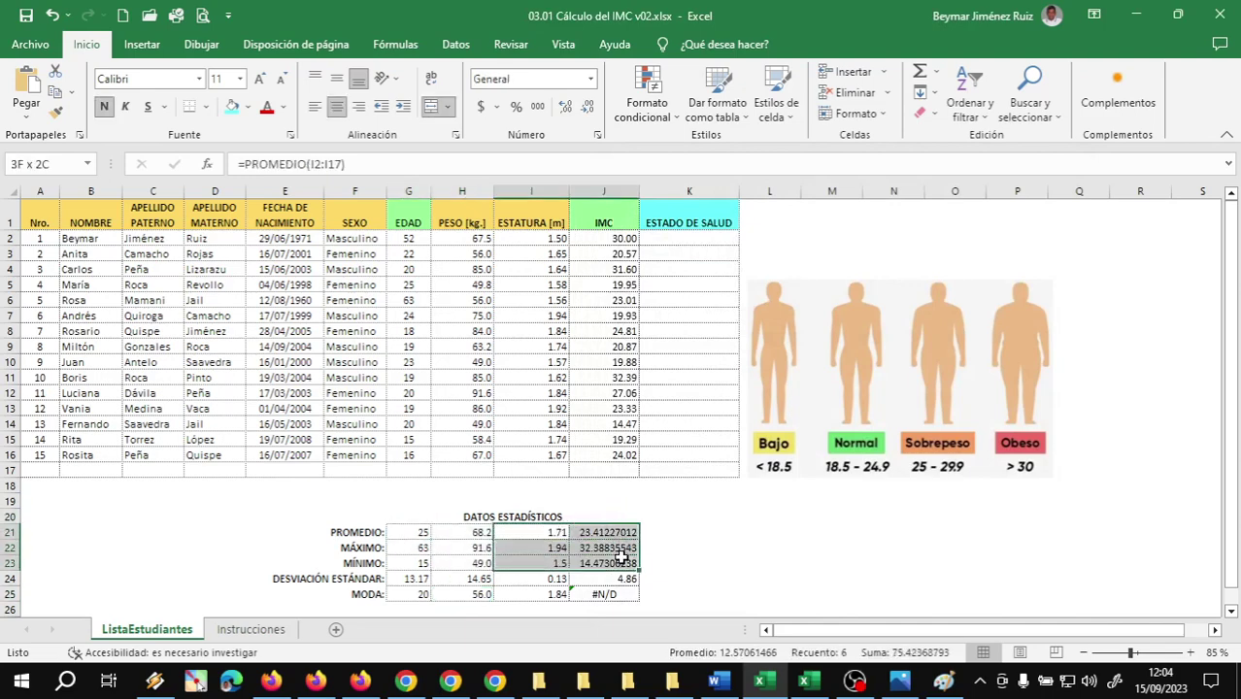
pyautogui.keyDown('ctrl'); pyautogui.moveTo(553, 594); pyautogui.dragTo(592, 595); pyautogui.keyUp('ctrl')
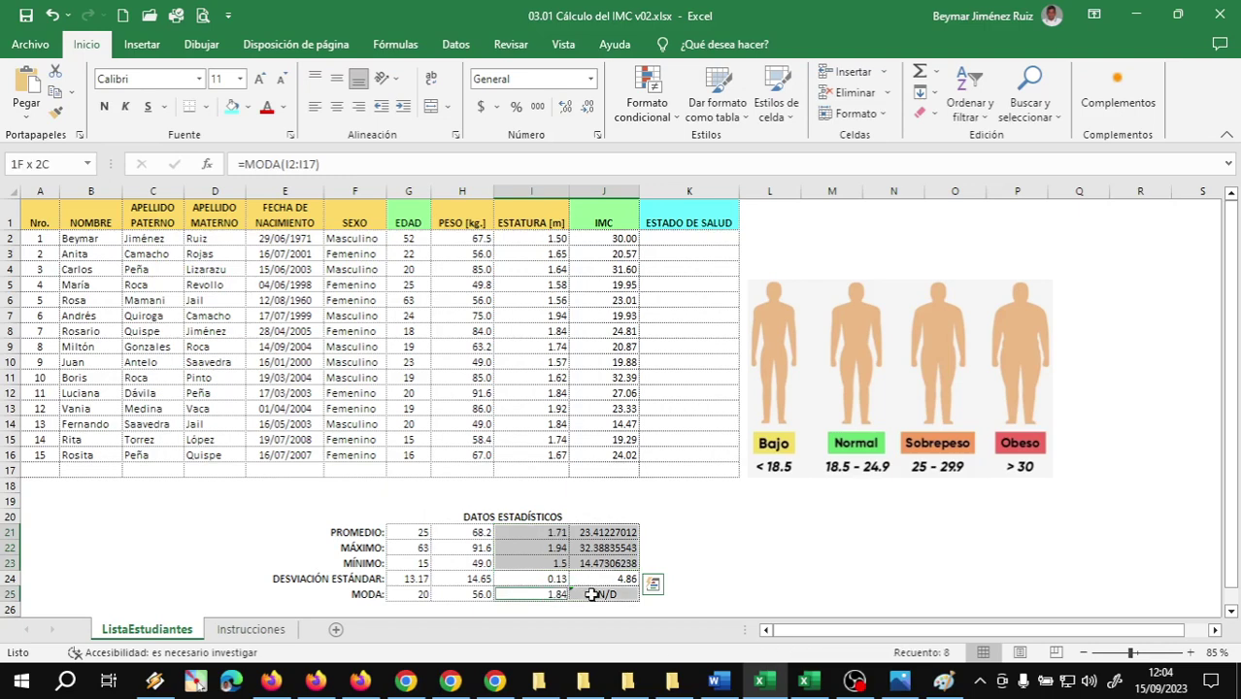
pyautogui.click(588, 109)
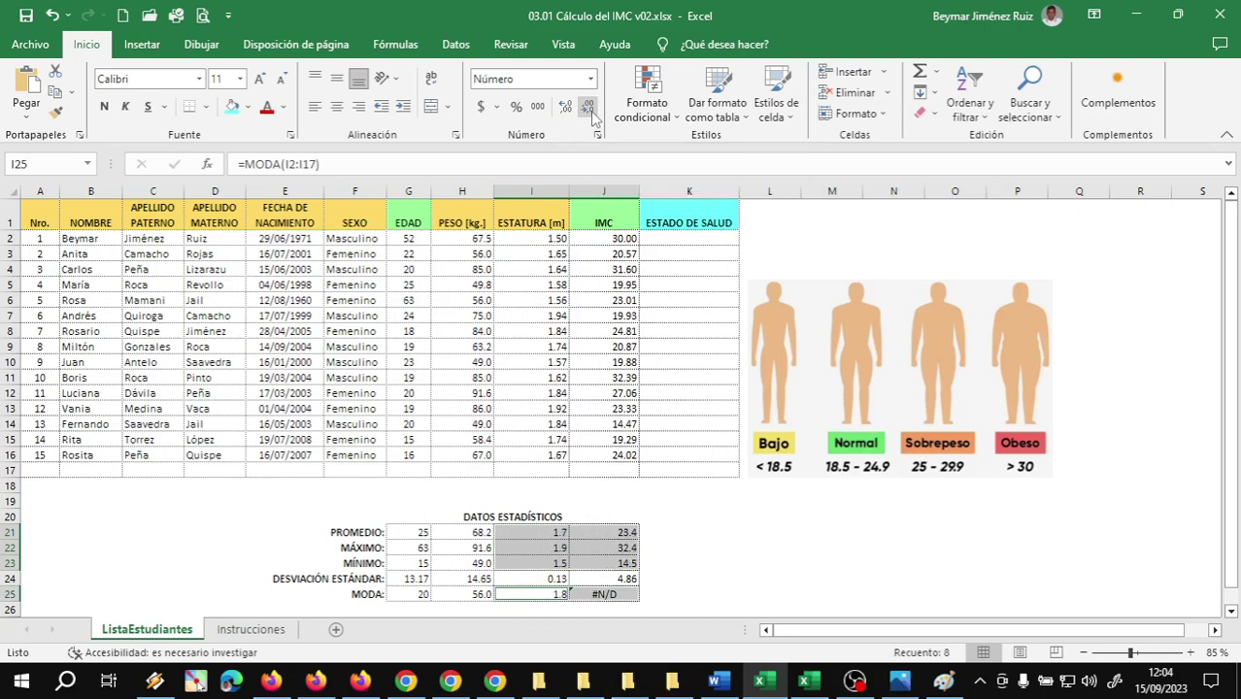
pyautogui.click(565, 107)
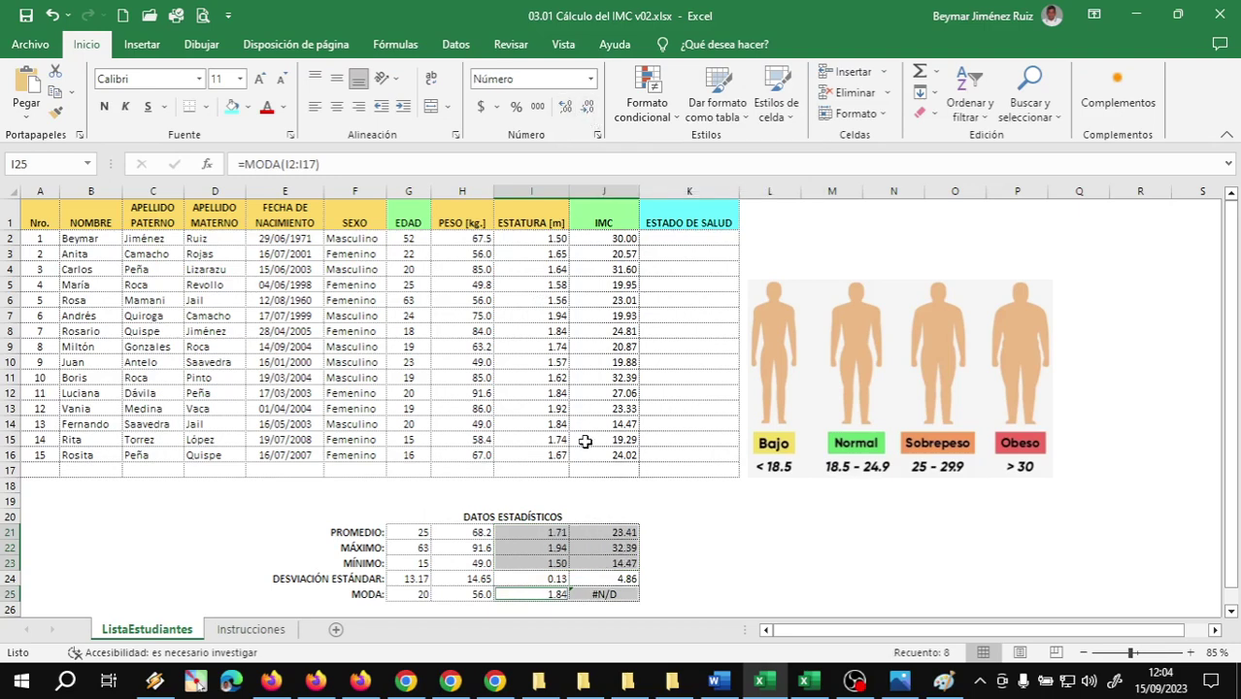
pyautogui.click(602, 561)
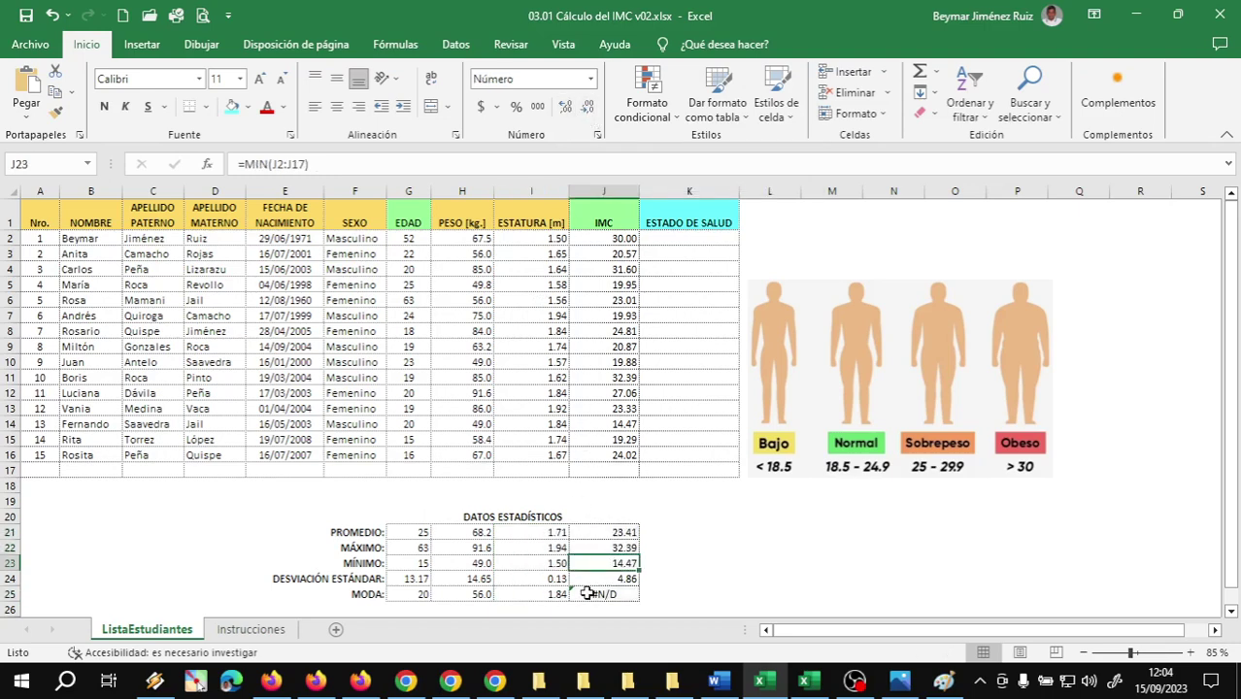
pyautogui.click(607, 594)
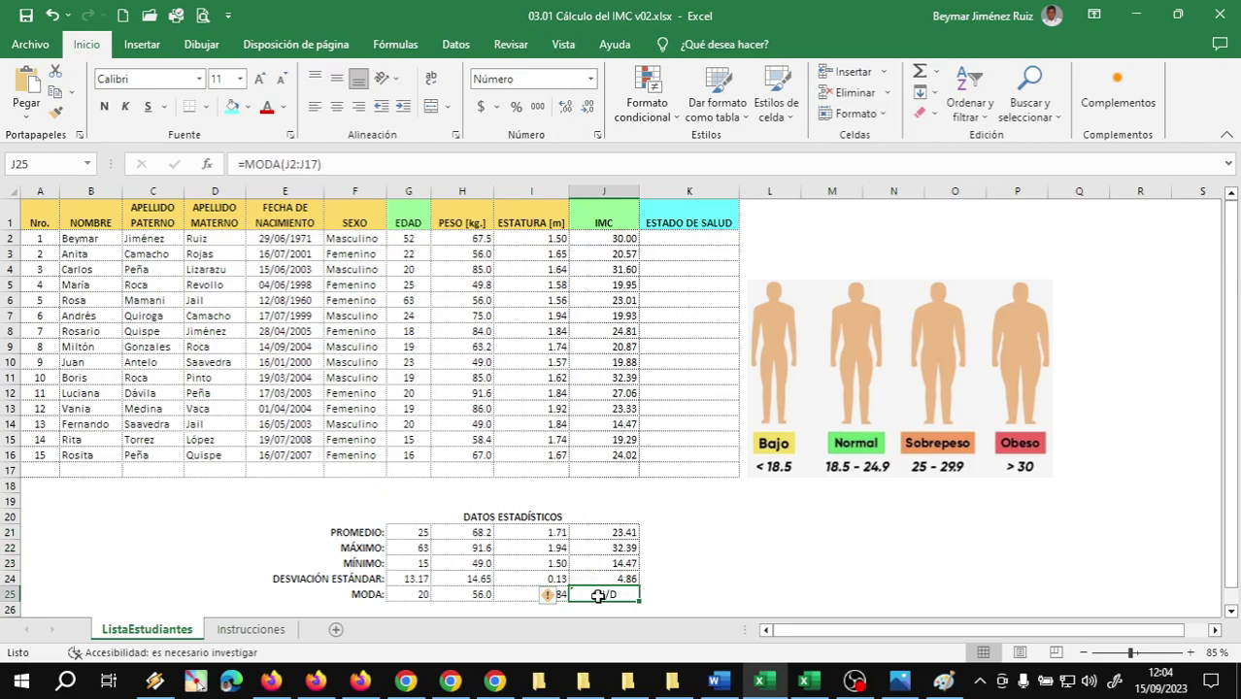
pyautogui.click(535, 363)
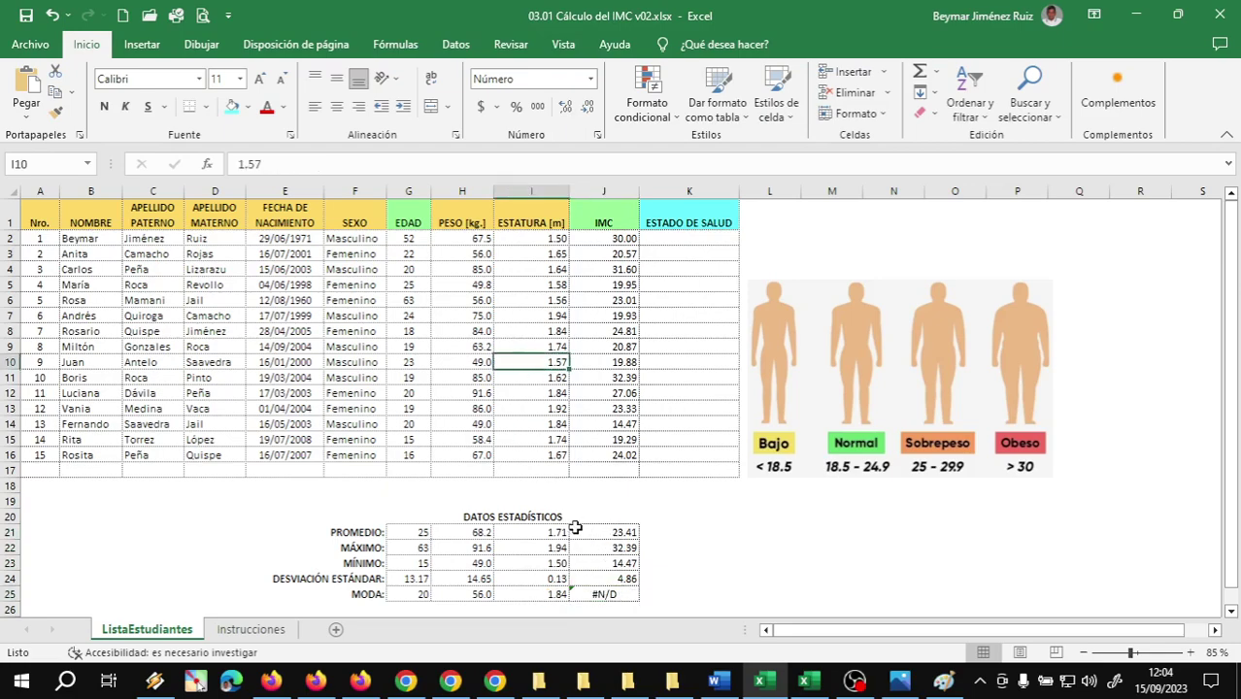
pyautogui.keyDown('ctrl'); pyautogui.scroll(1, 575, 527); pyautogui.keyUp('ctrl')
pyautogui.click(563, 541)
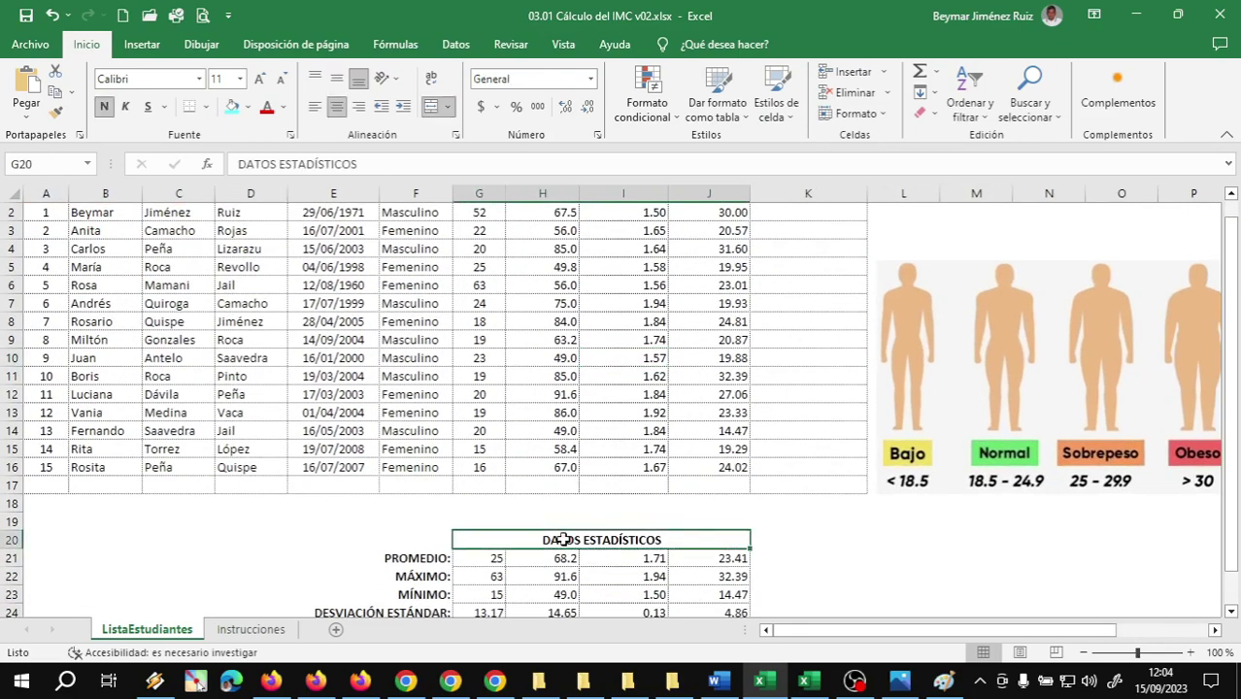
pyautogui.scroll(-1, 604, 543)
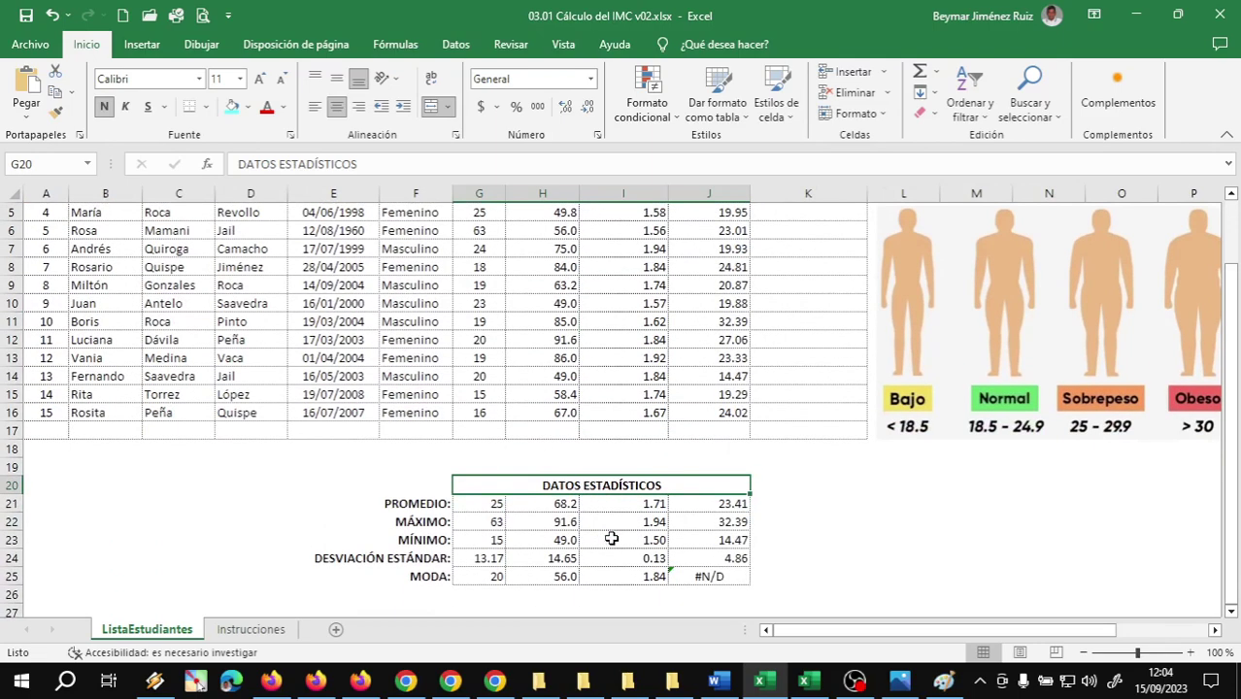
pyautogui.click(672, 560)
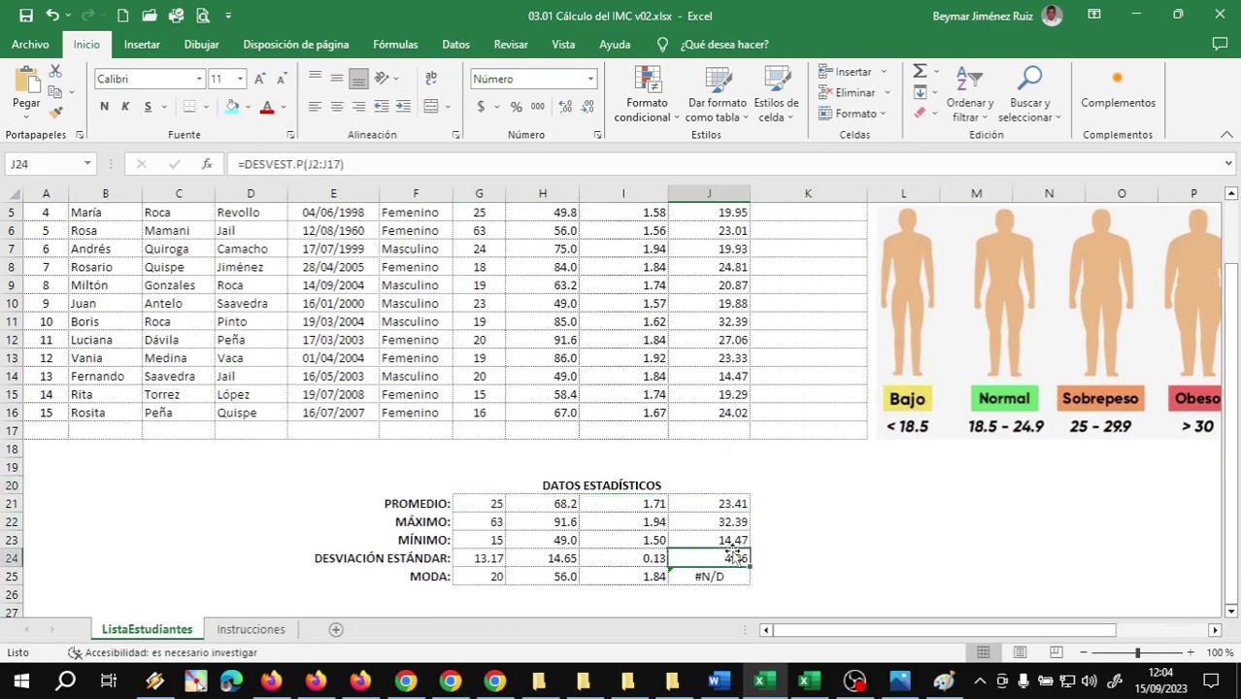
pyautogui.scroll(2, 770, 532)
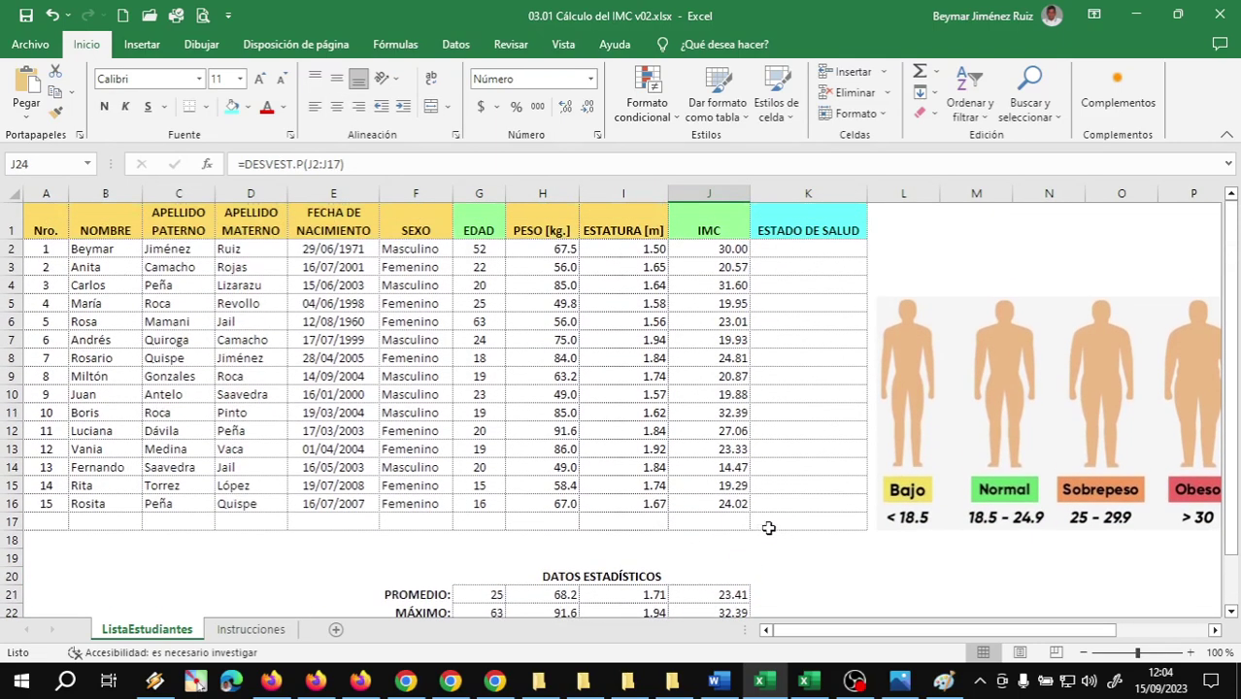
pyautogui.moveTo(889, 632); pyautogui.dragTo(998, 627)
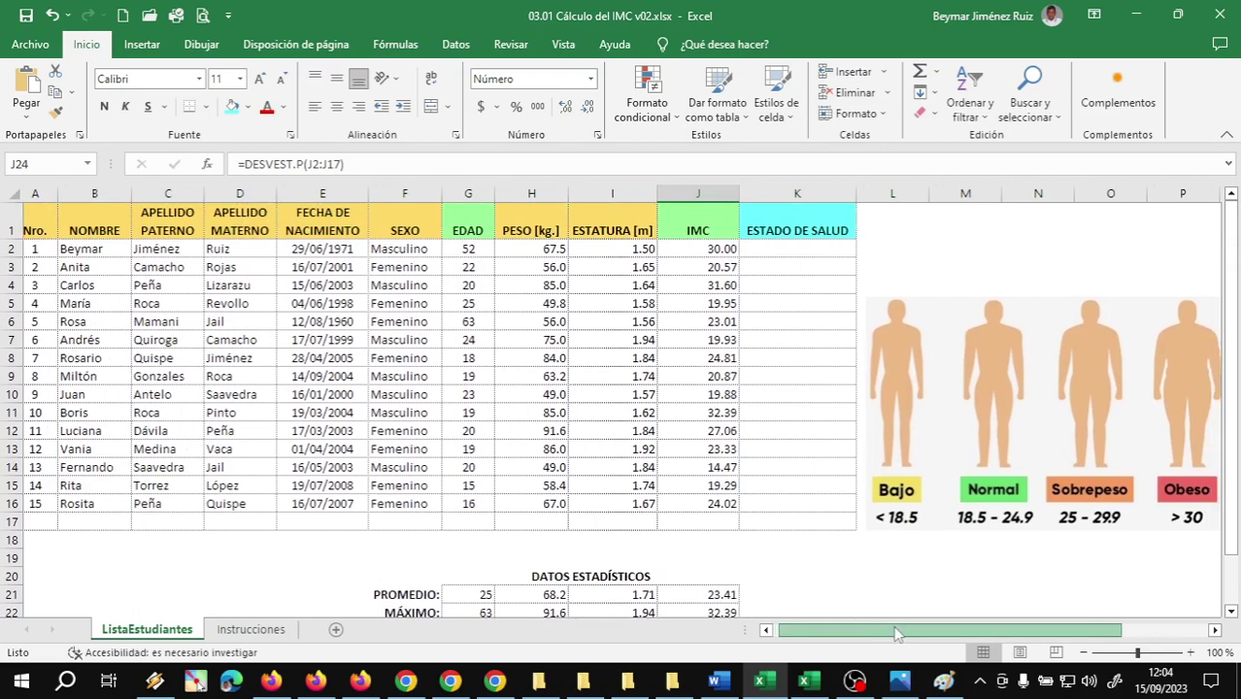
pyautogui.scroll(-2, 648, 570)
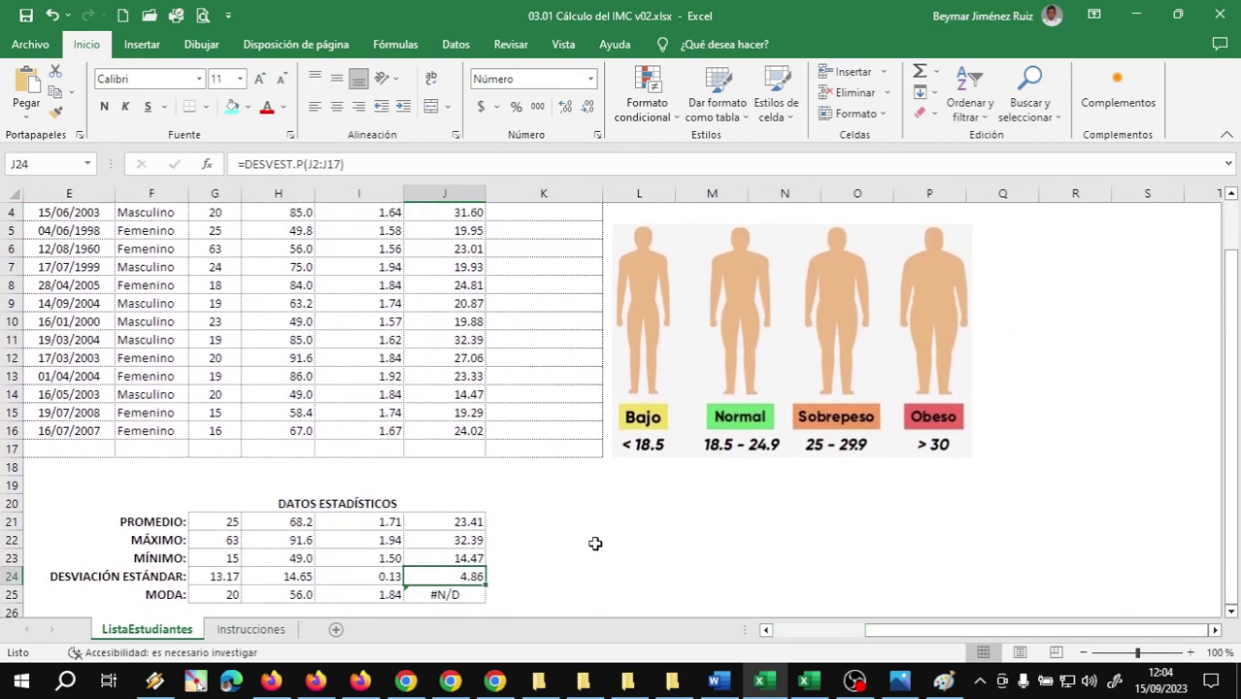
pyautogui.doubleClick(463, 558)
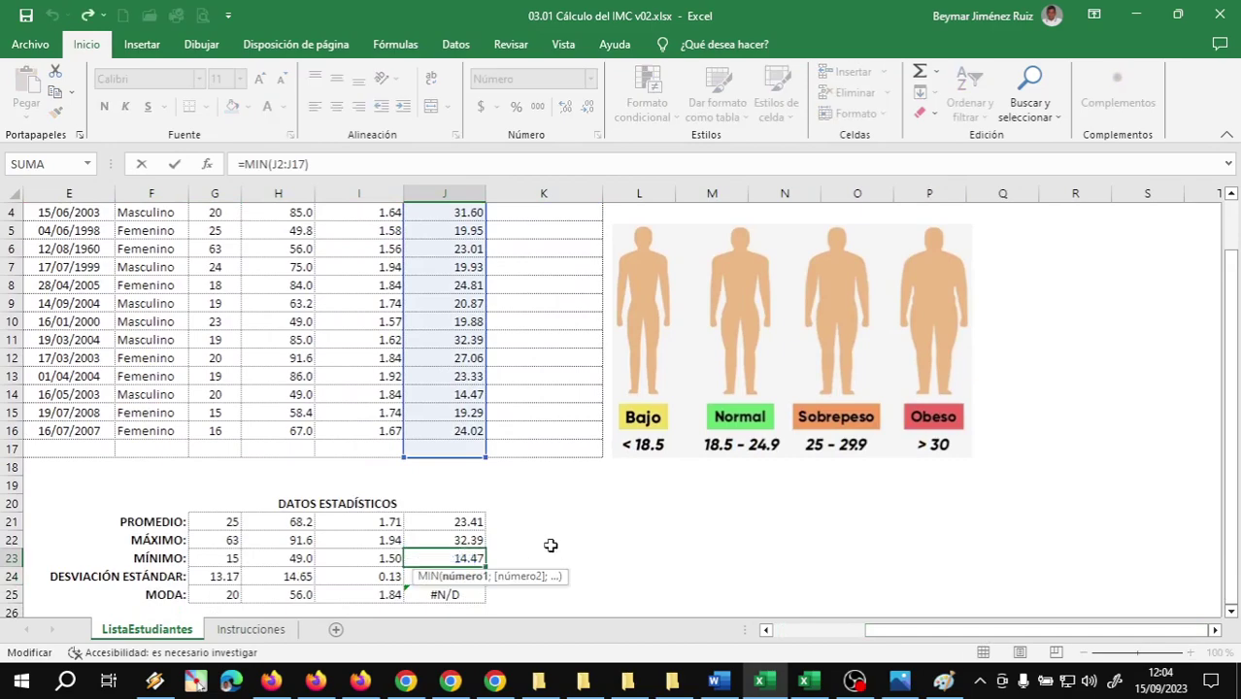
pyautogui.scroll(1, 551, 546)
pyautogui.scroll(-1, 544, 540)
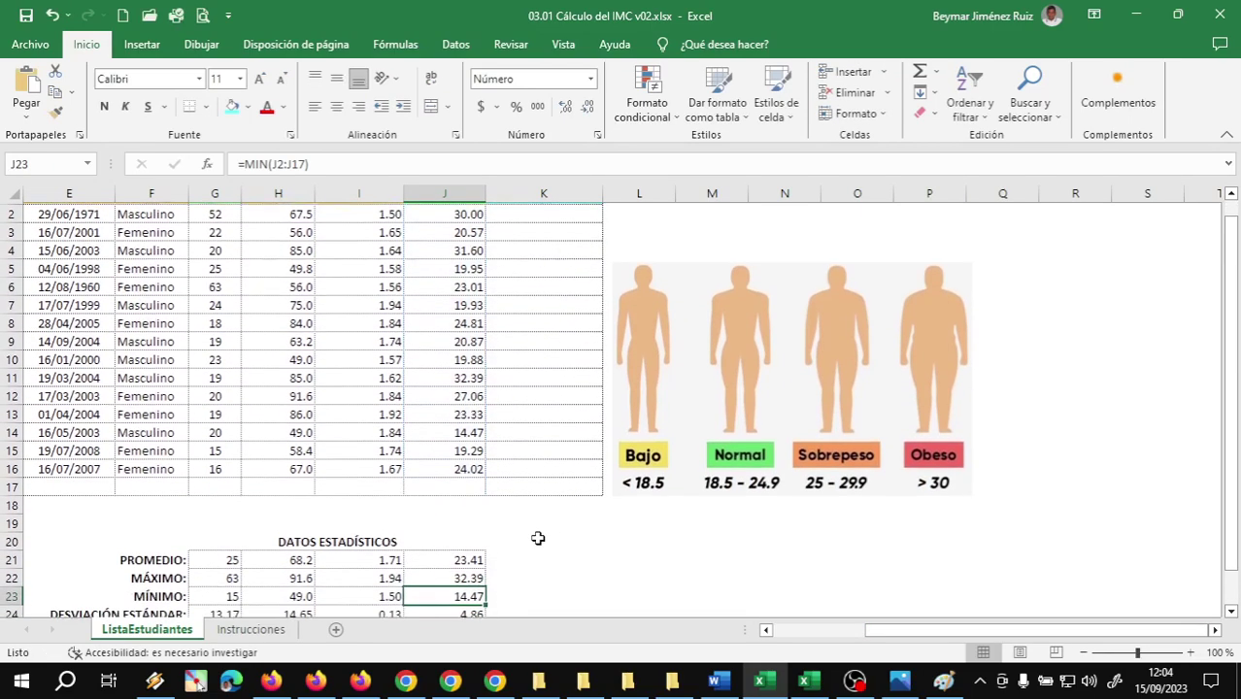
pyautogui.scroll(-2, 505, 537)
pyautogui.click(467, 502)
pyautogui.doubleClick(467, 502)
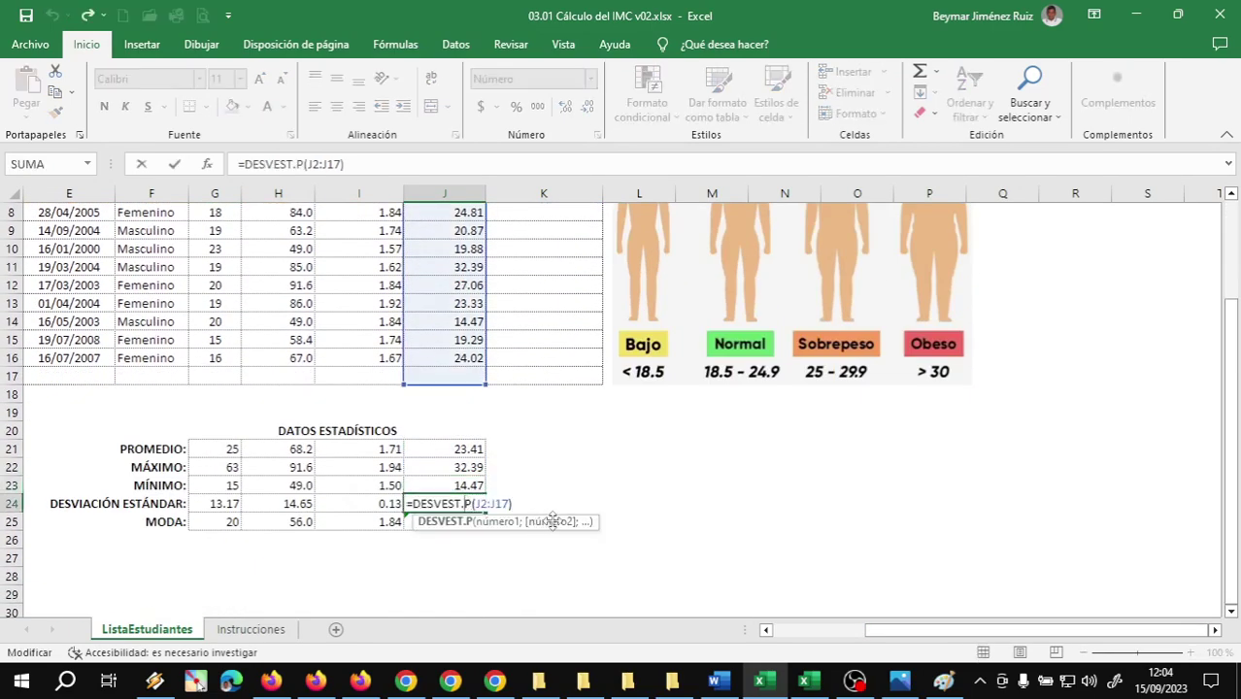
pyautogui.scroll(1, 420, 453)
pyautogui.scroll(2, 420, 453)
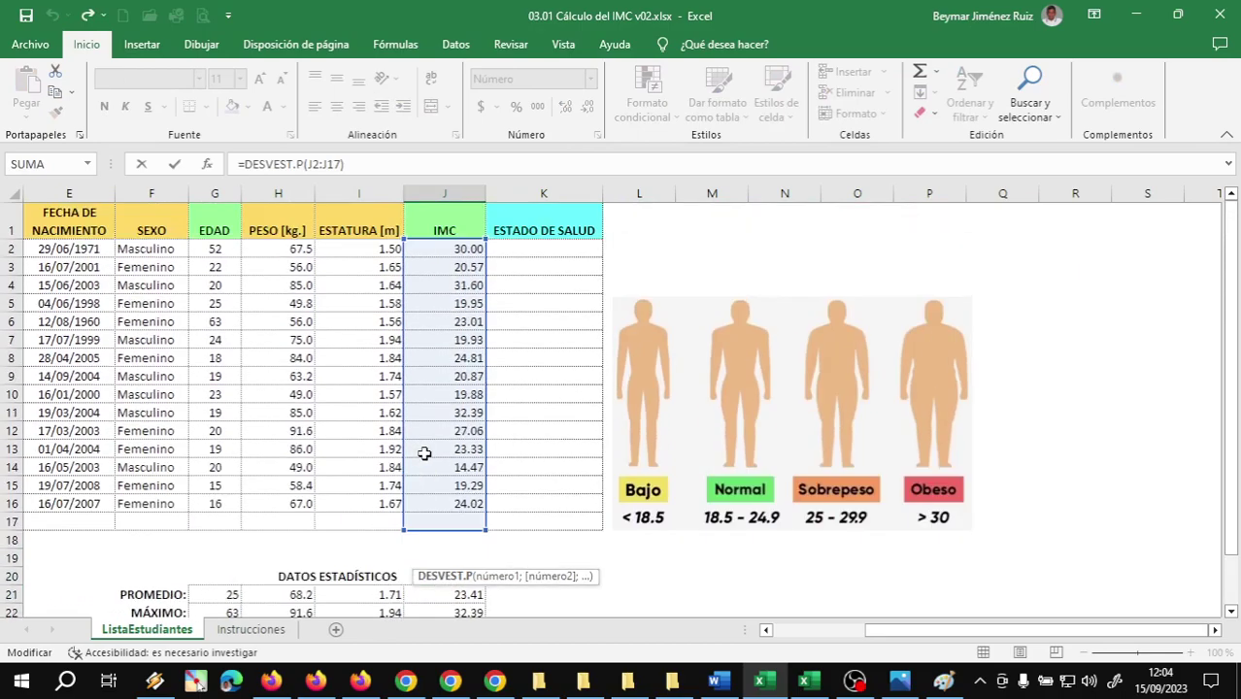
pyautogui.press('Escape')
pyautogui.scroll(1, 672, 427)
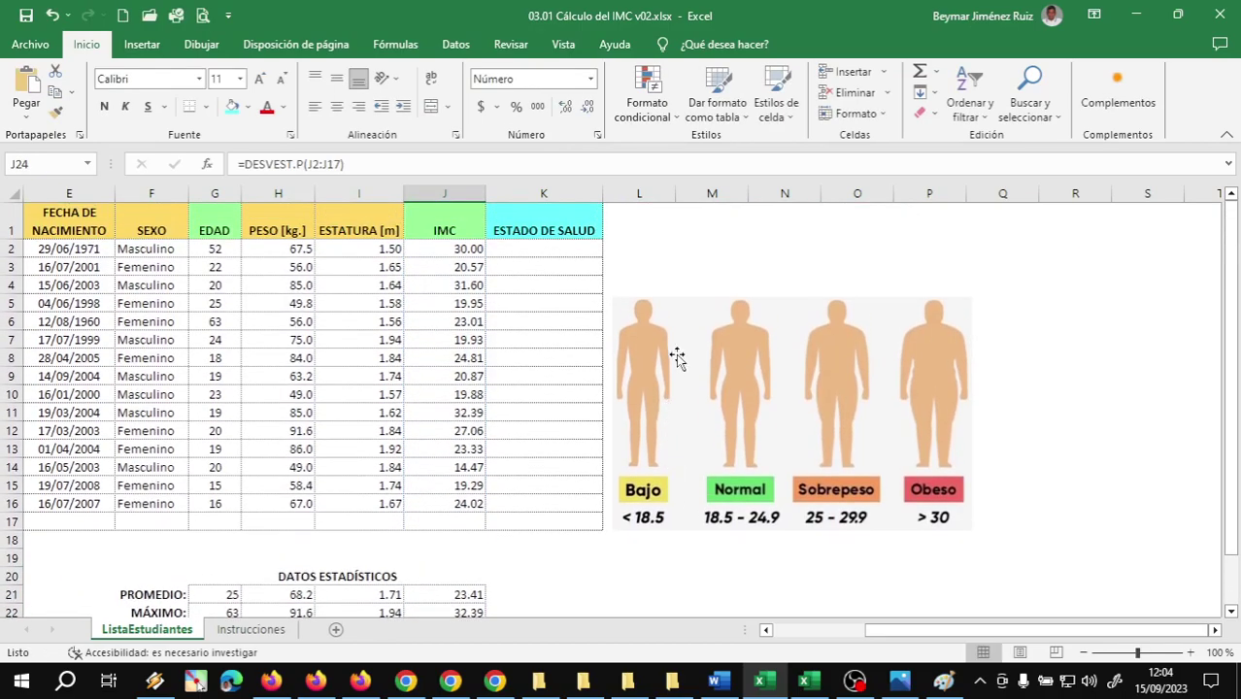
pyautogui.keyDown('ctrl'); pyautogui.scroll(1, 666, 408); pyautogui.keyUp('ctrl')
pyautogui.keyDown('ctrl'); pyautogui.scroll(1, 648, 460); pyautogui.keyUp('ctrl')
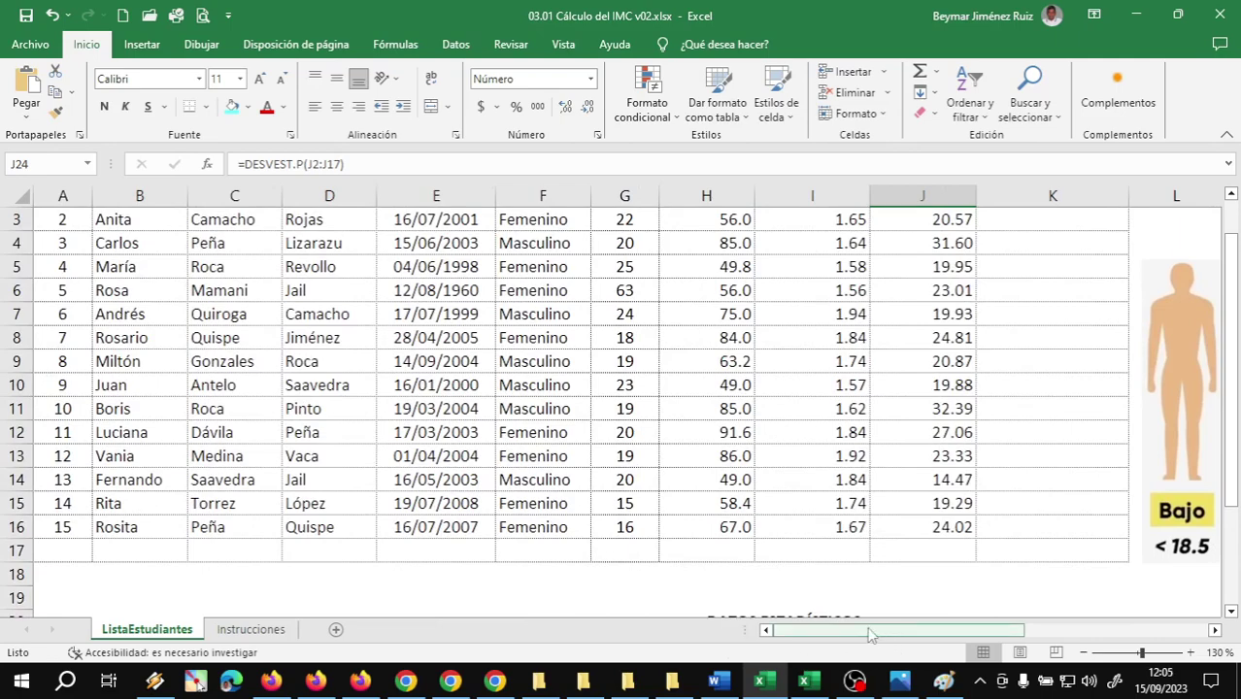
pyautogui.moveTo(874, 631); pyautogui.dragTo(1101, 634)
pyautogui.scroll(1, 803, 444)
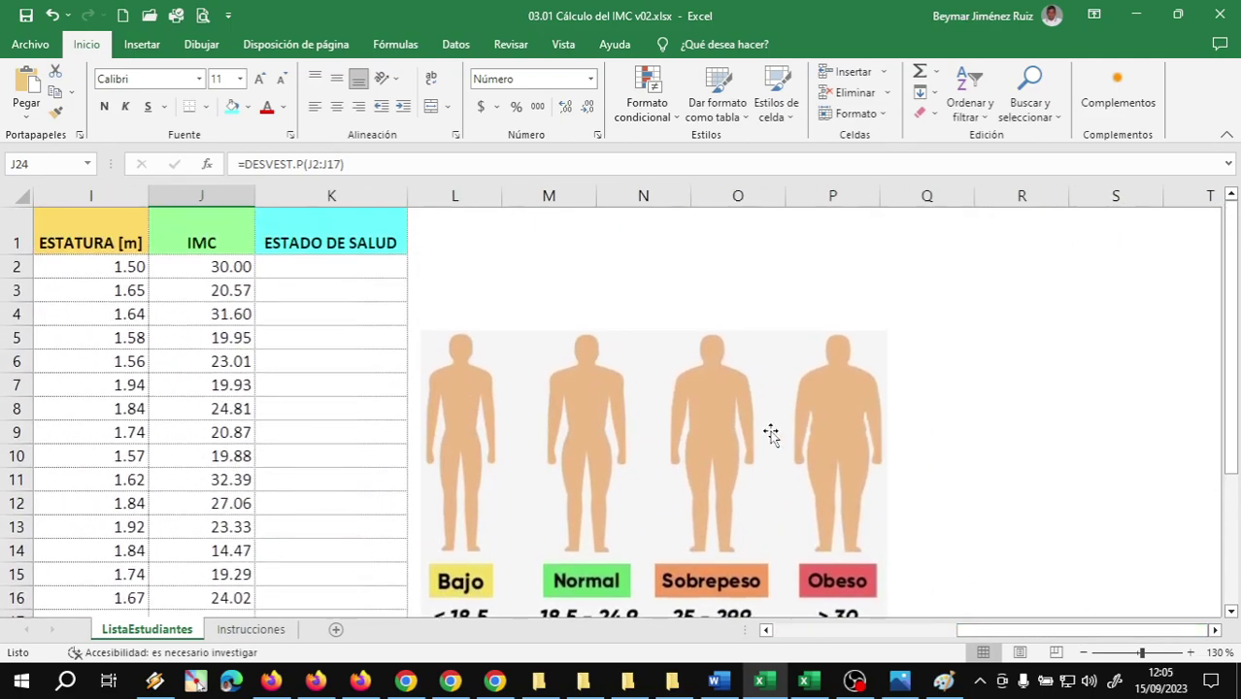
pyautogui.keyDown('ctrl'); pyautogui.scroll(-1, 767, 434); pyautogui.keyUp('ctrl')
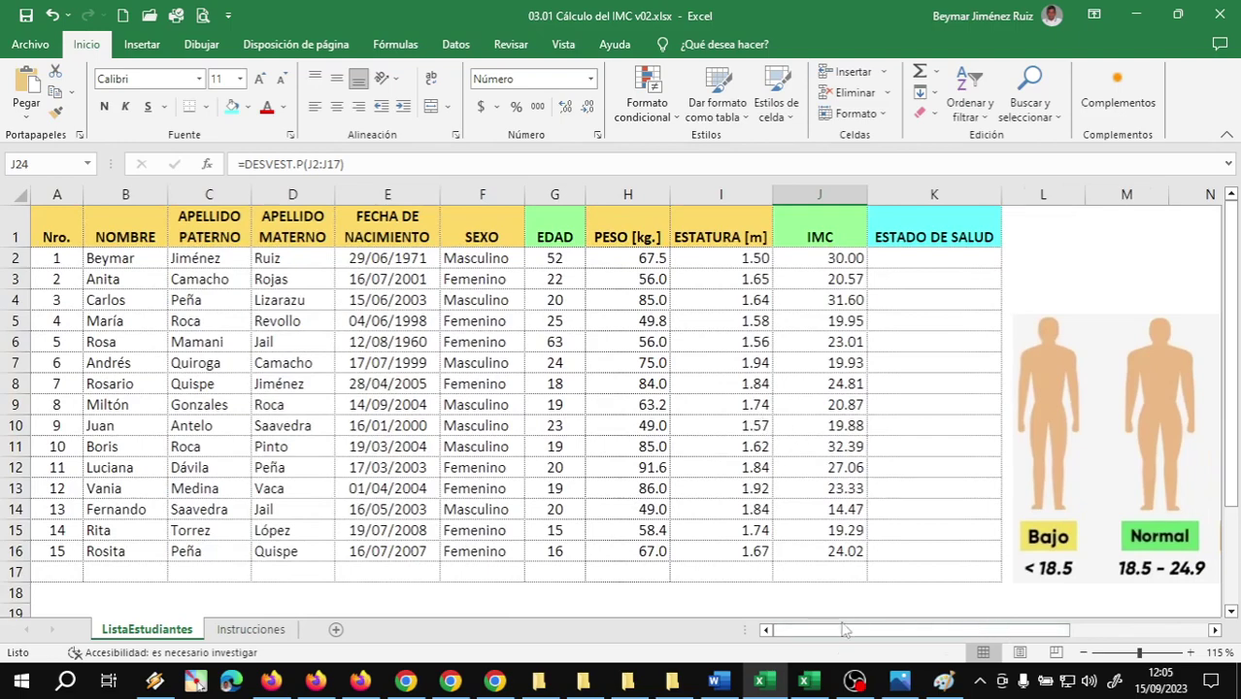
pyautogui.moveTo(843, 630); pyautogui.dragTo(981, 630)
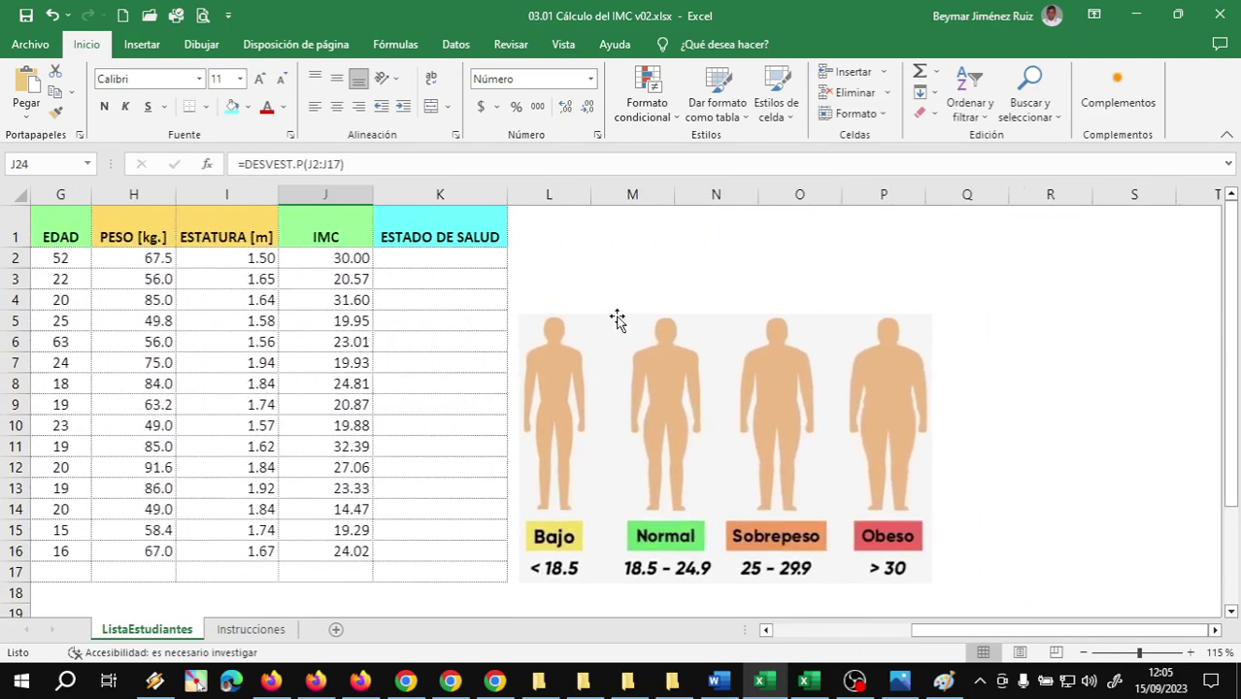
pyautogui.click(433, 256)
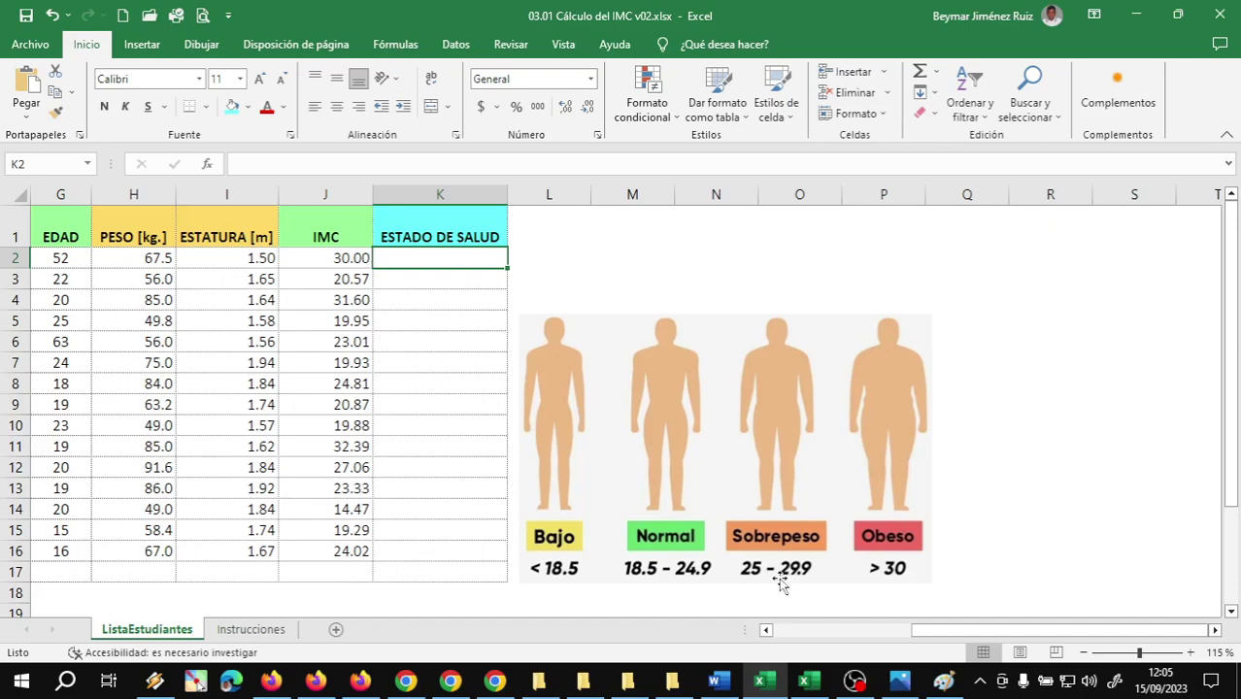
pyautogui.click(346, 262)
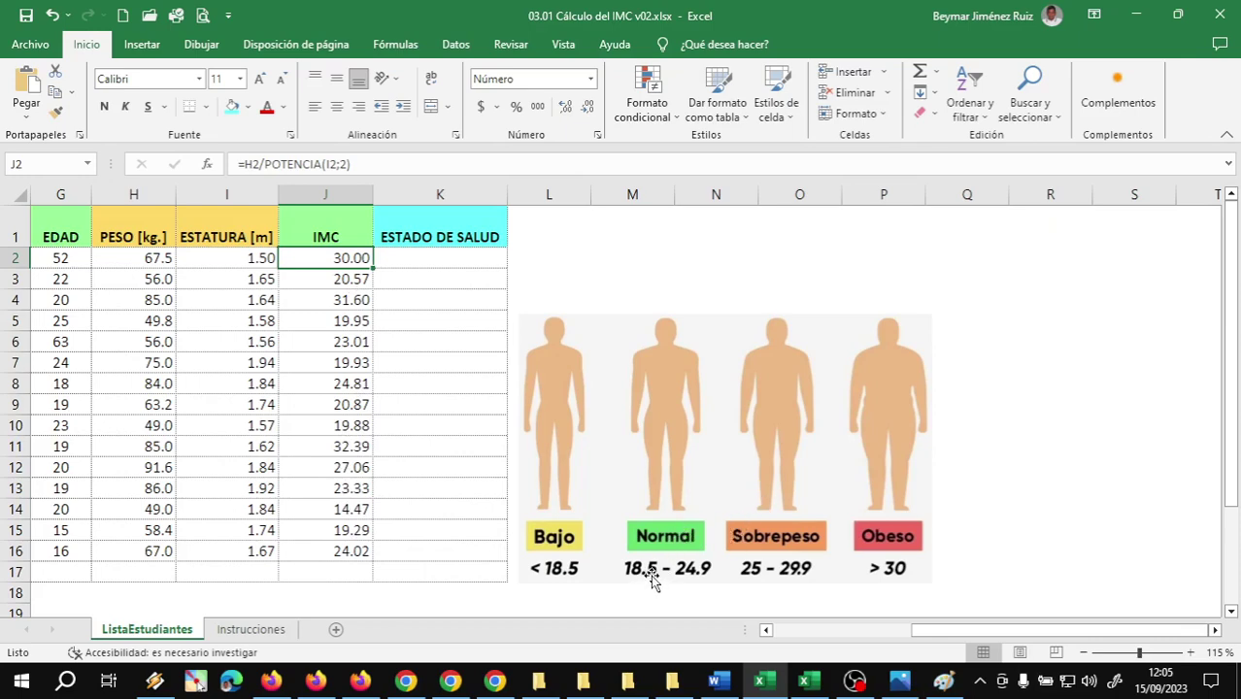
pyautogui.click(346, 322)
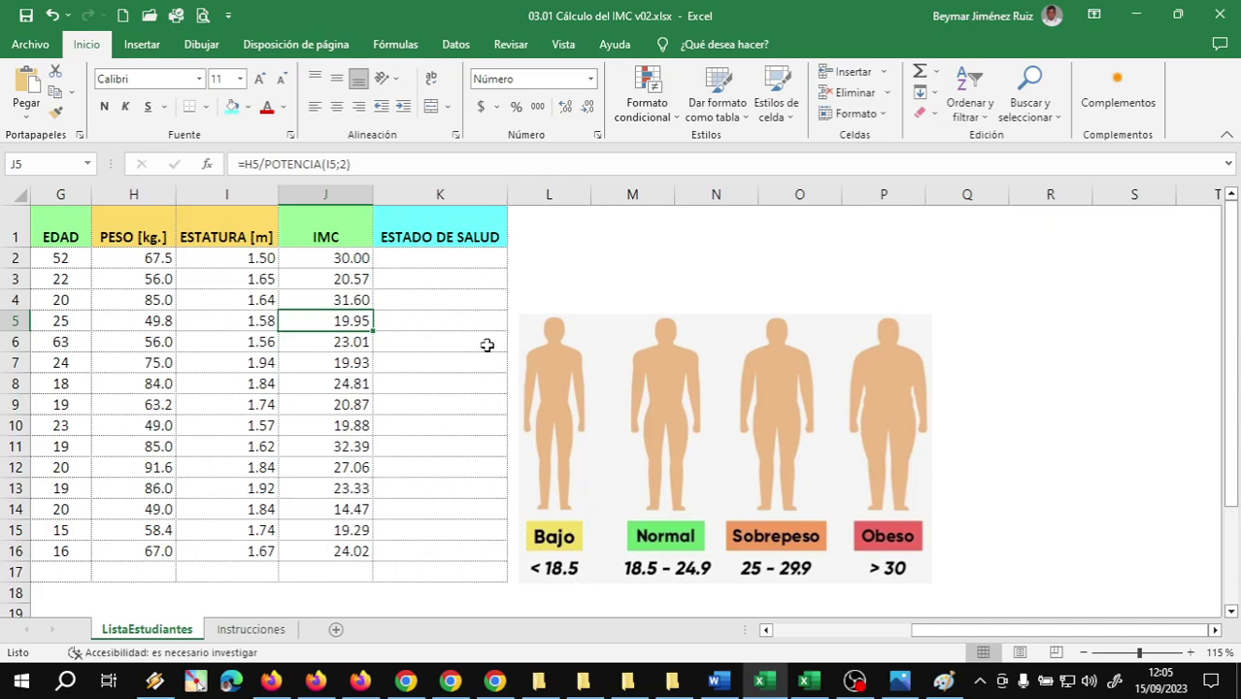
pyautogui.click(444, 259)
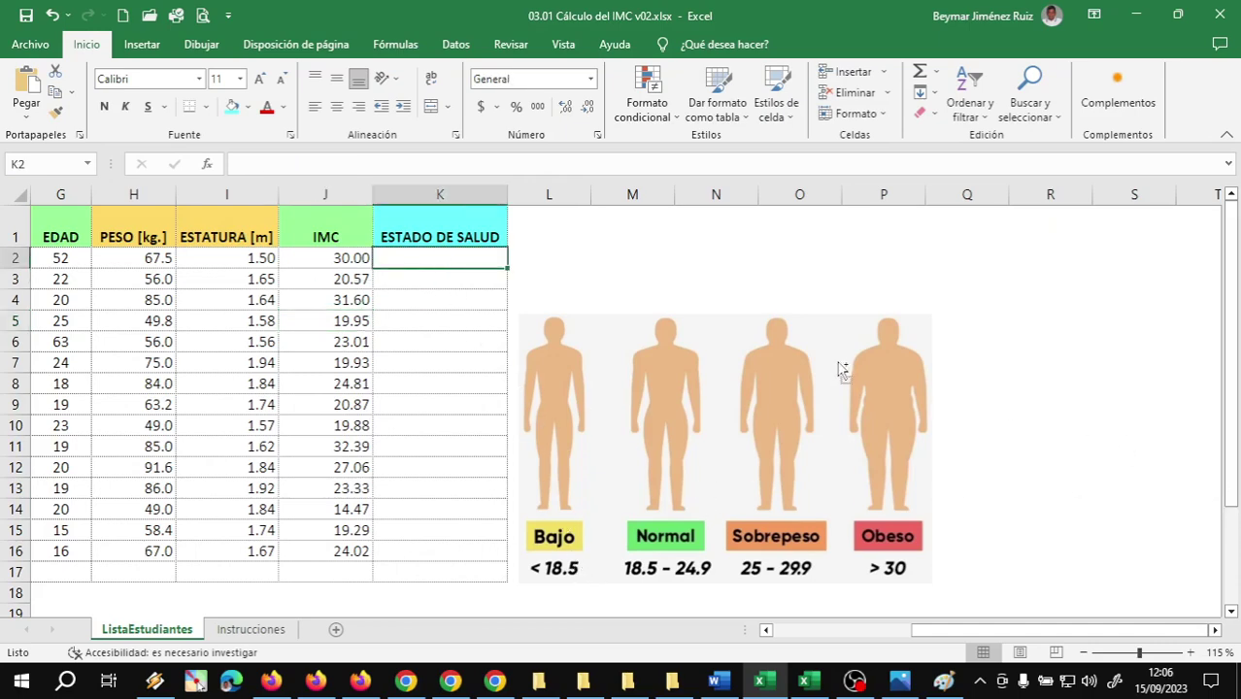
pyautogui.hscroll(-5, 841, 370)
pyautogui.scroll(1, 1027, 487)
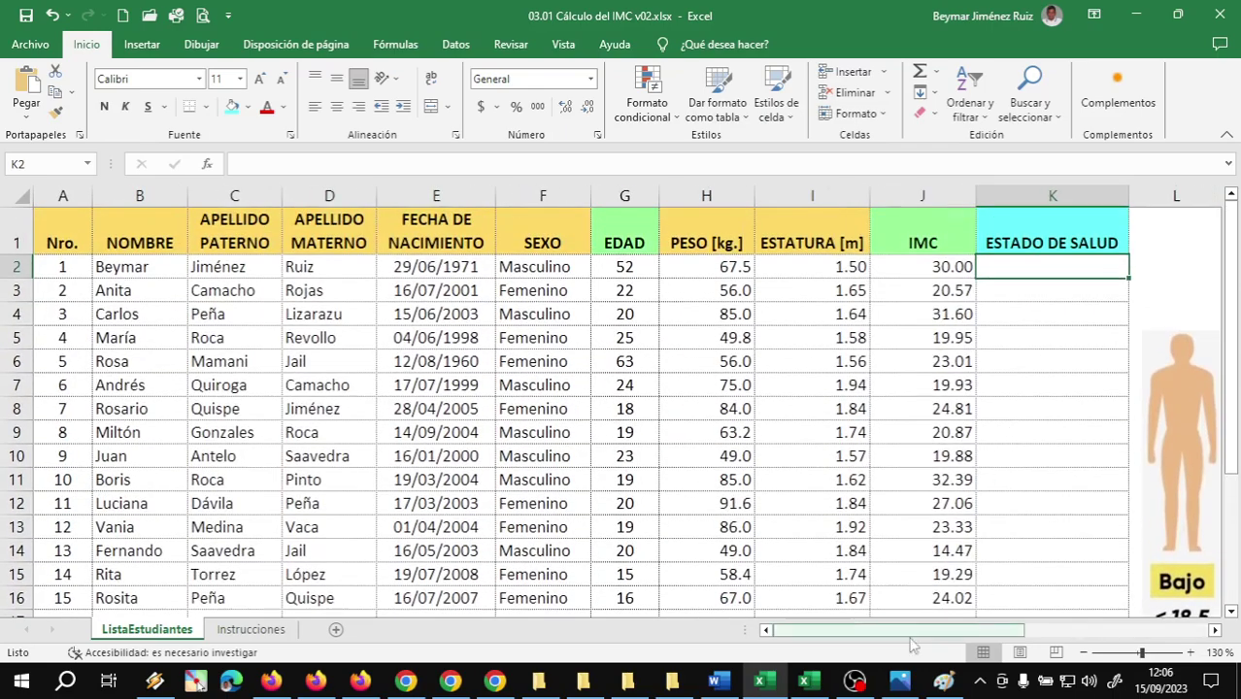
pyautogui.moveTo(911, 633); pyautogui.dragTo(1082, 651)
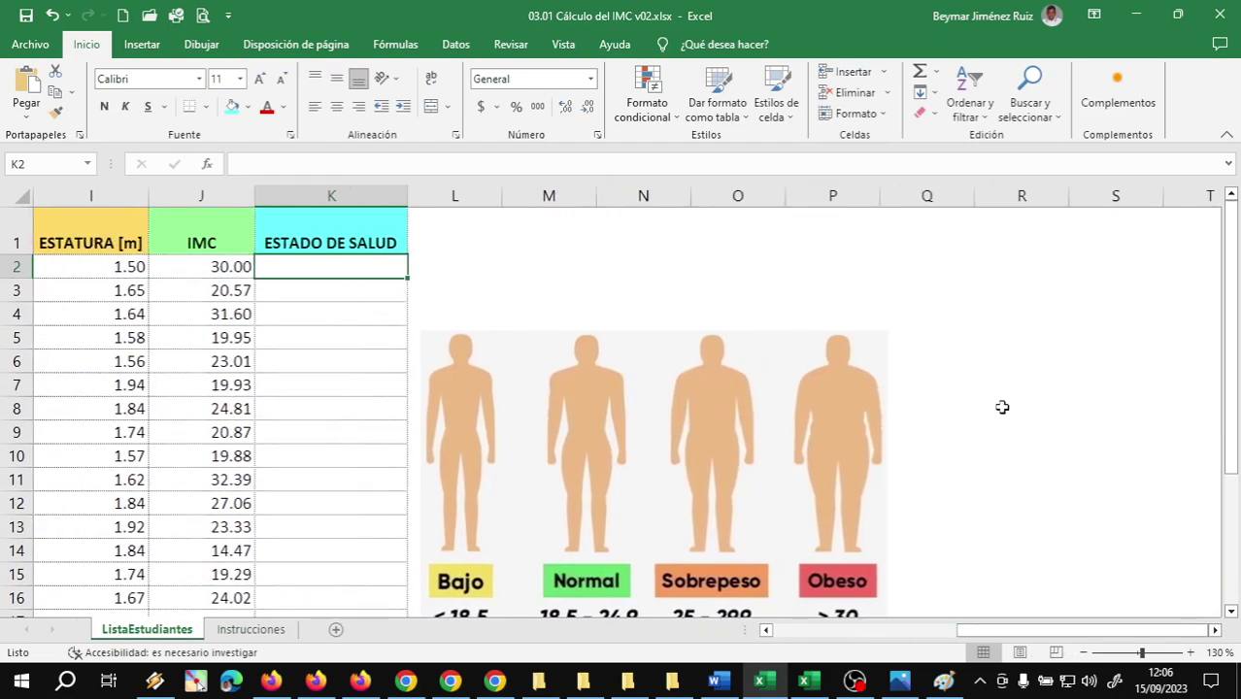
# Enter =SI(J2>=30;"Obeso"; in K2 and commit it, shifting the body-type chart up
pyautogui.write('=s')
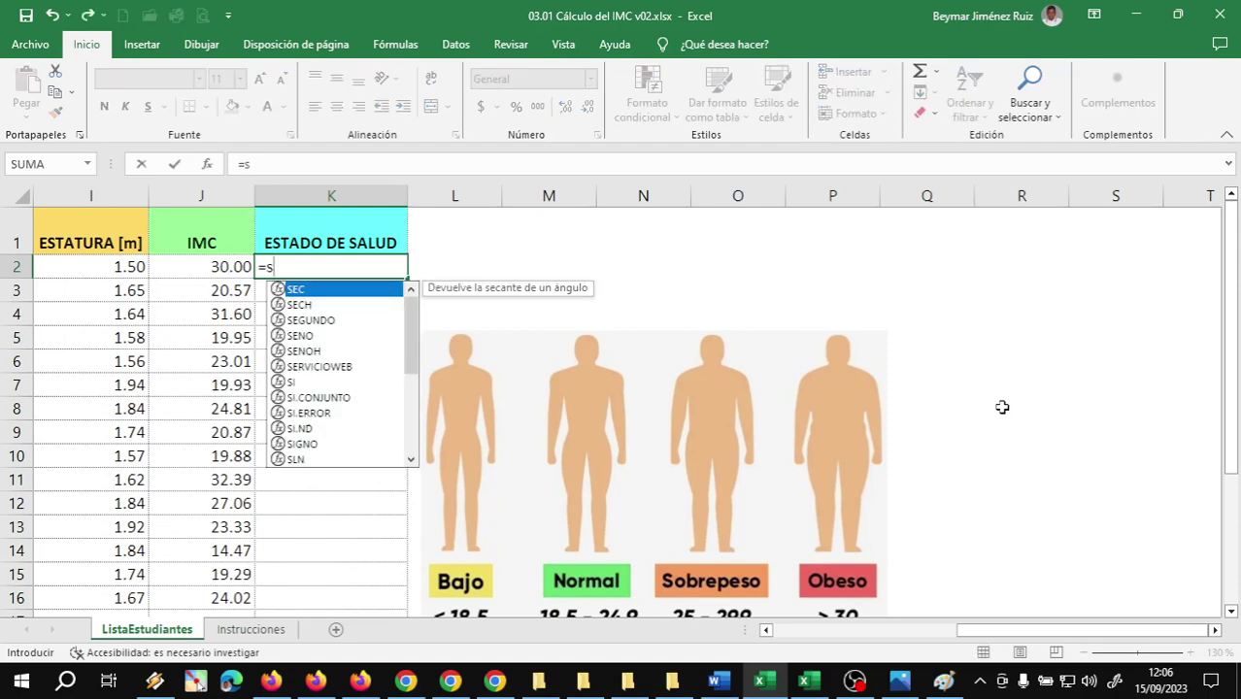
pyautogui.press('BackSpace')
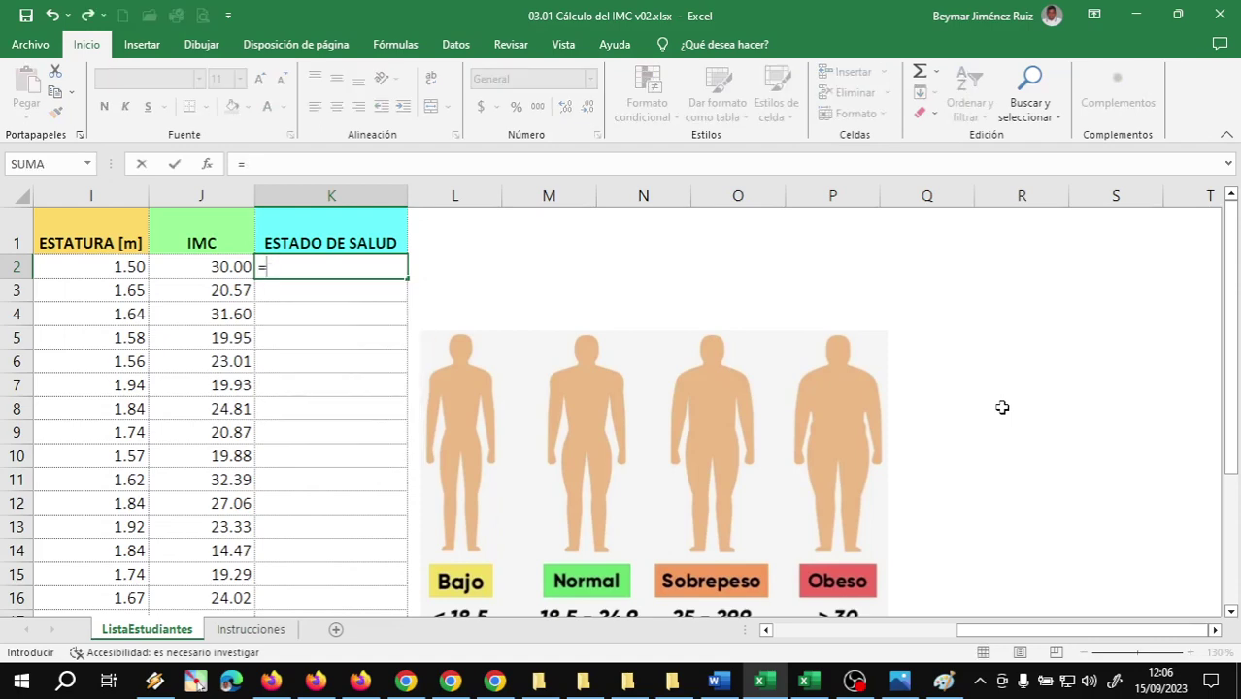
pyautogui.write('SI(')
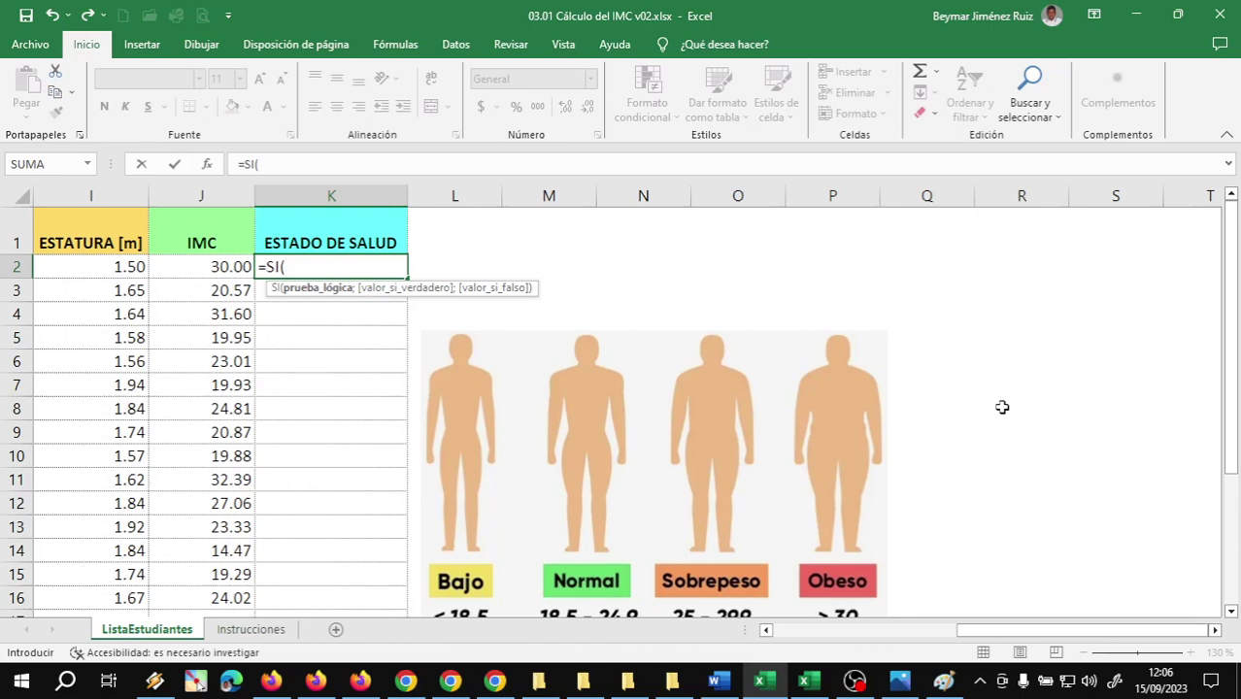
pyautogui.press('Left')
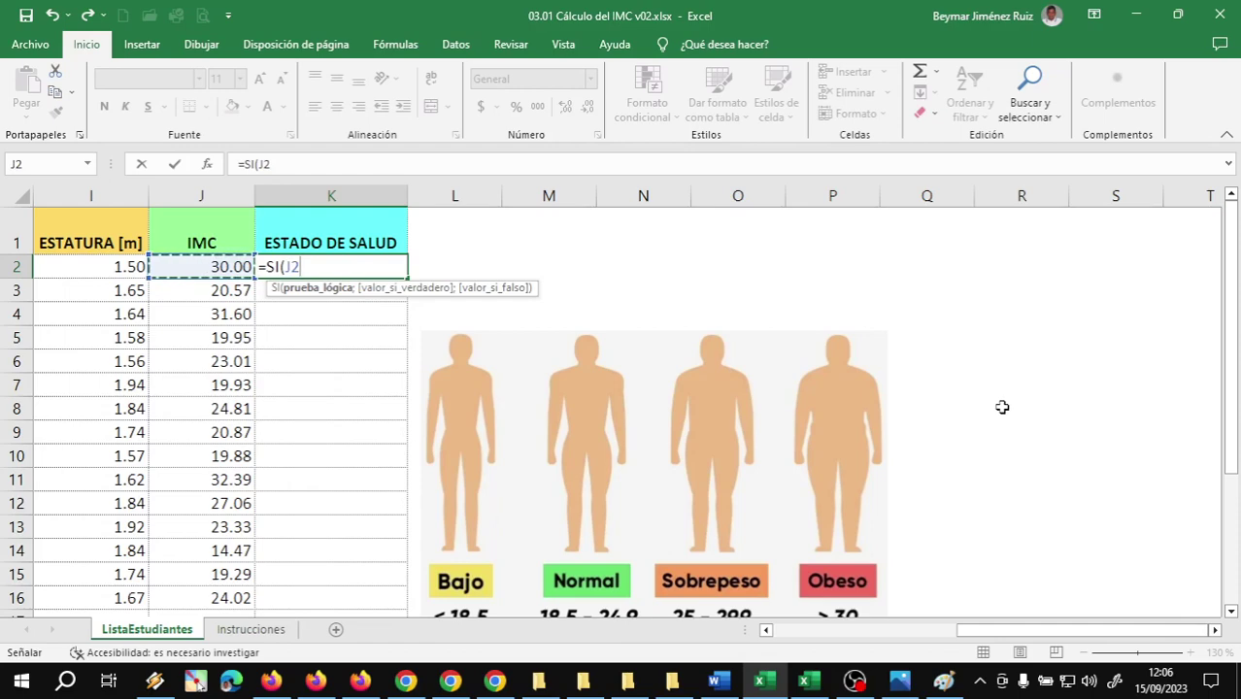
pyautogui.write('>=30')
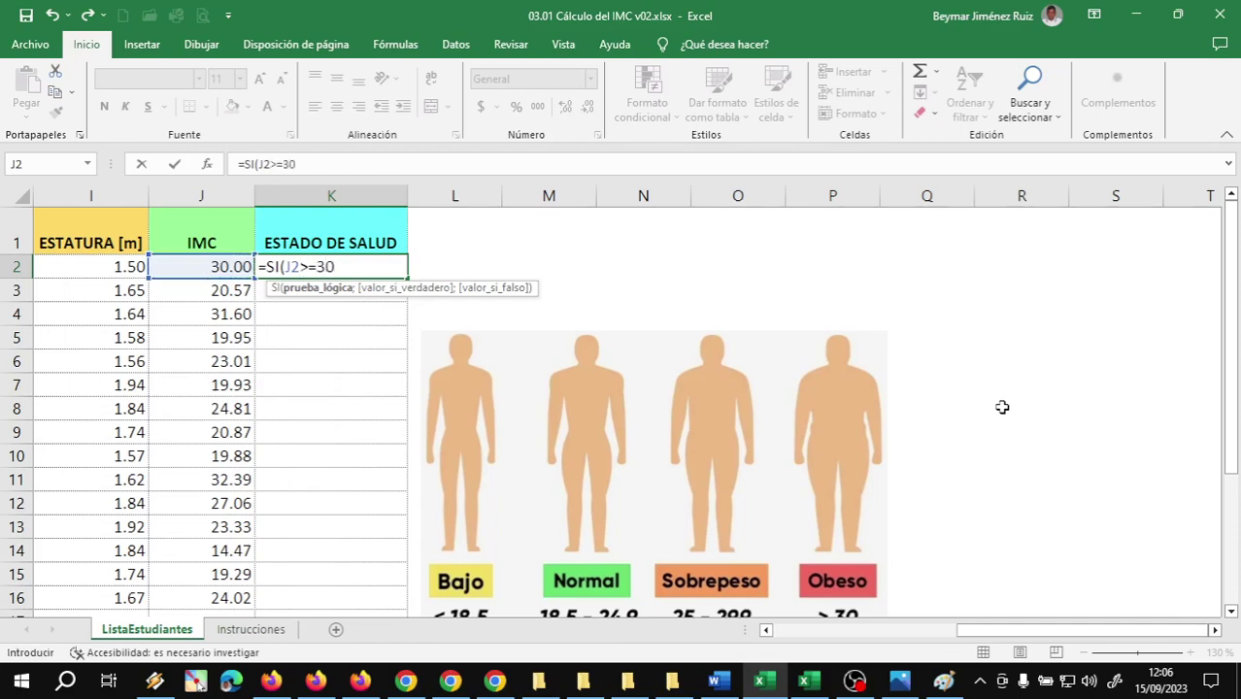
pyautogui.write(';')
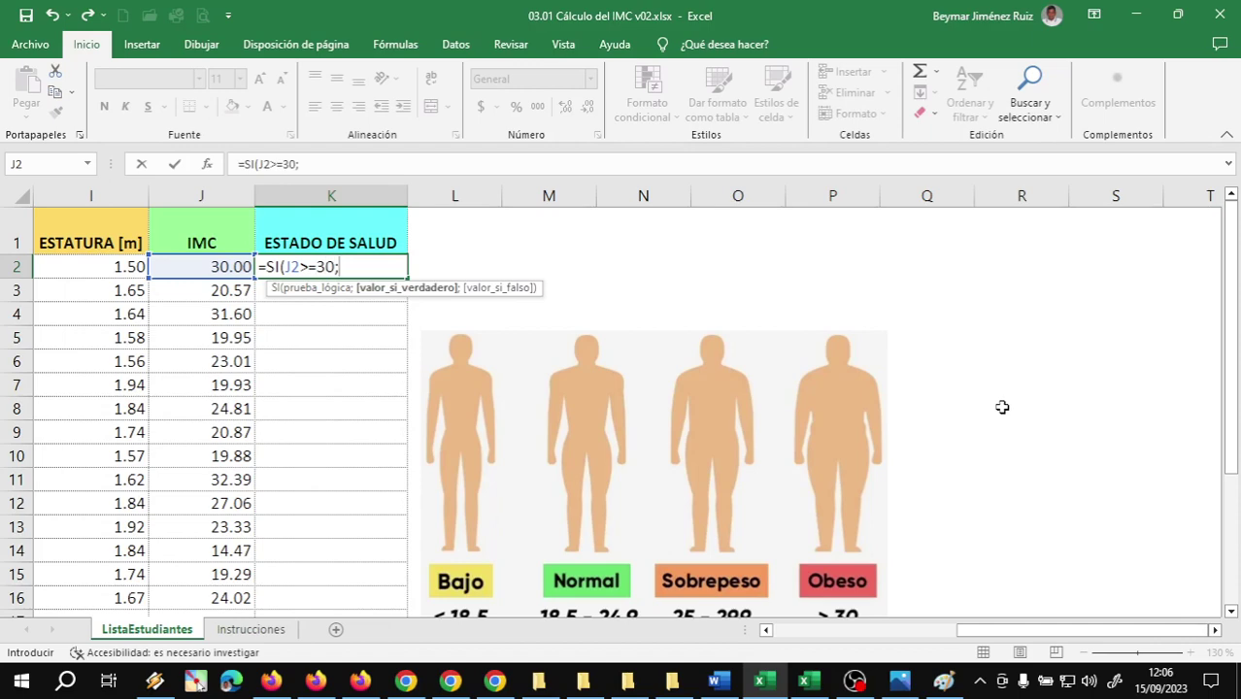
pyautogui.press('BackSpace')
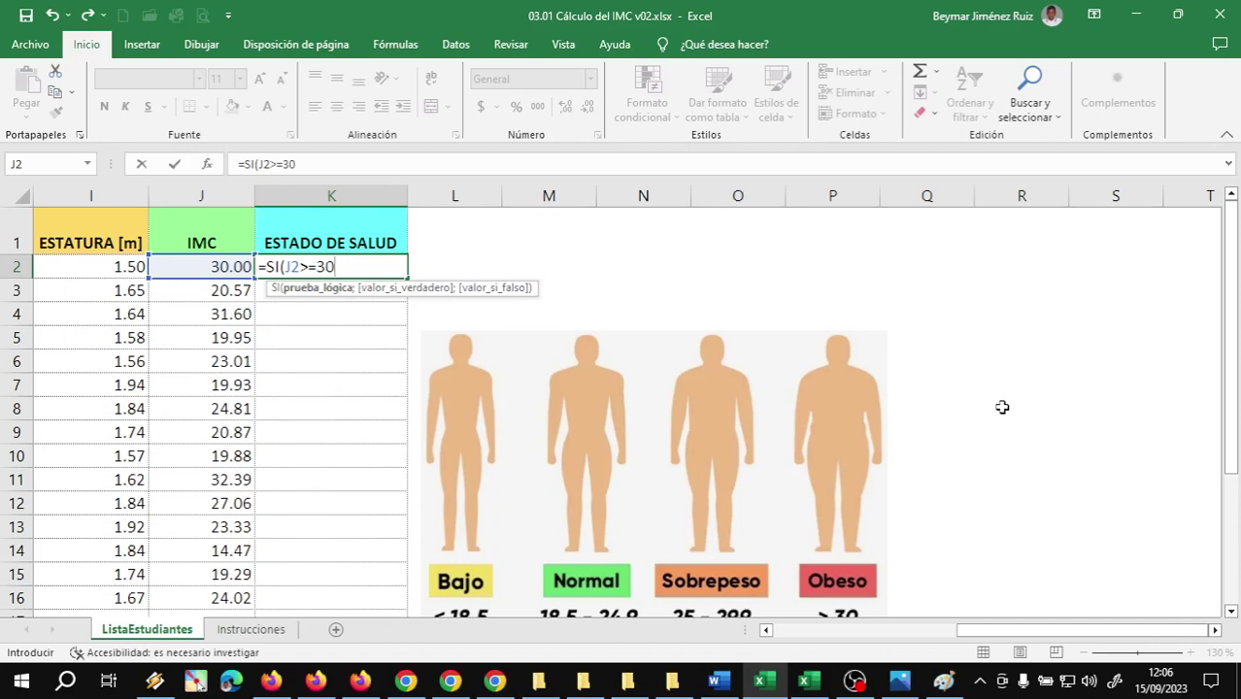
pyautogui.write(';')
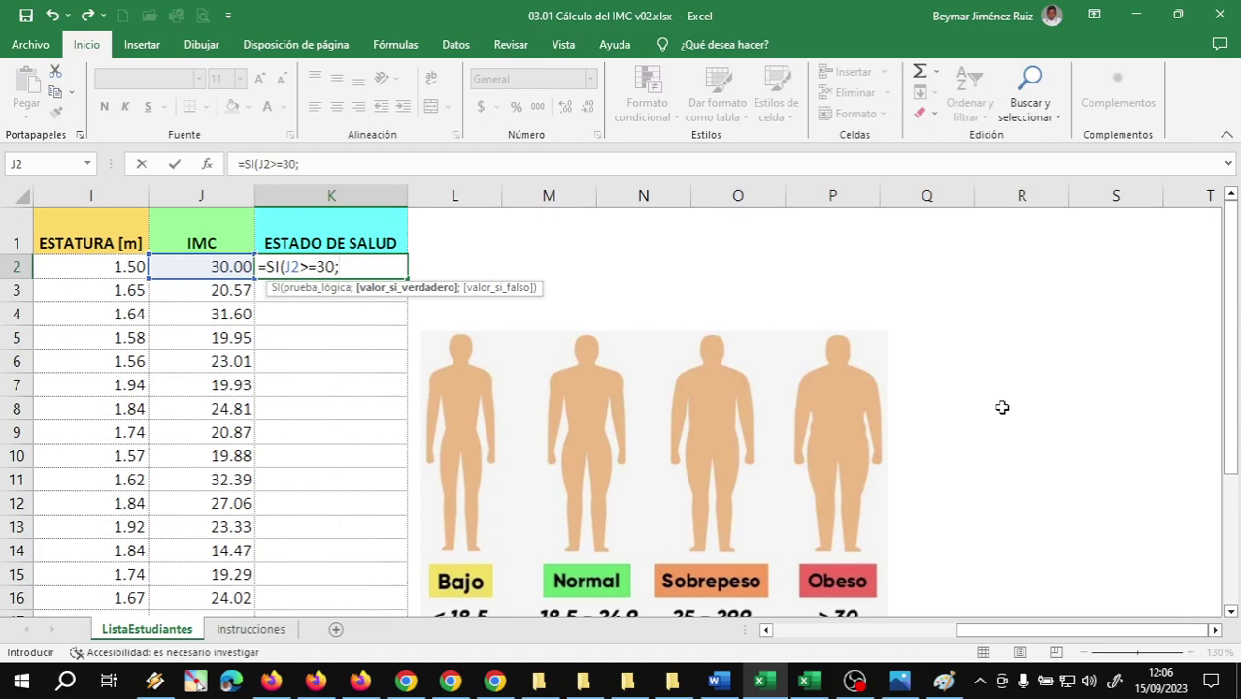
pyautogui.write('"O')
pyautogui.write('beso)')
pyautogui.press('BackSpace')
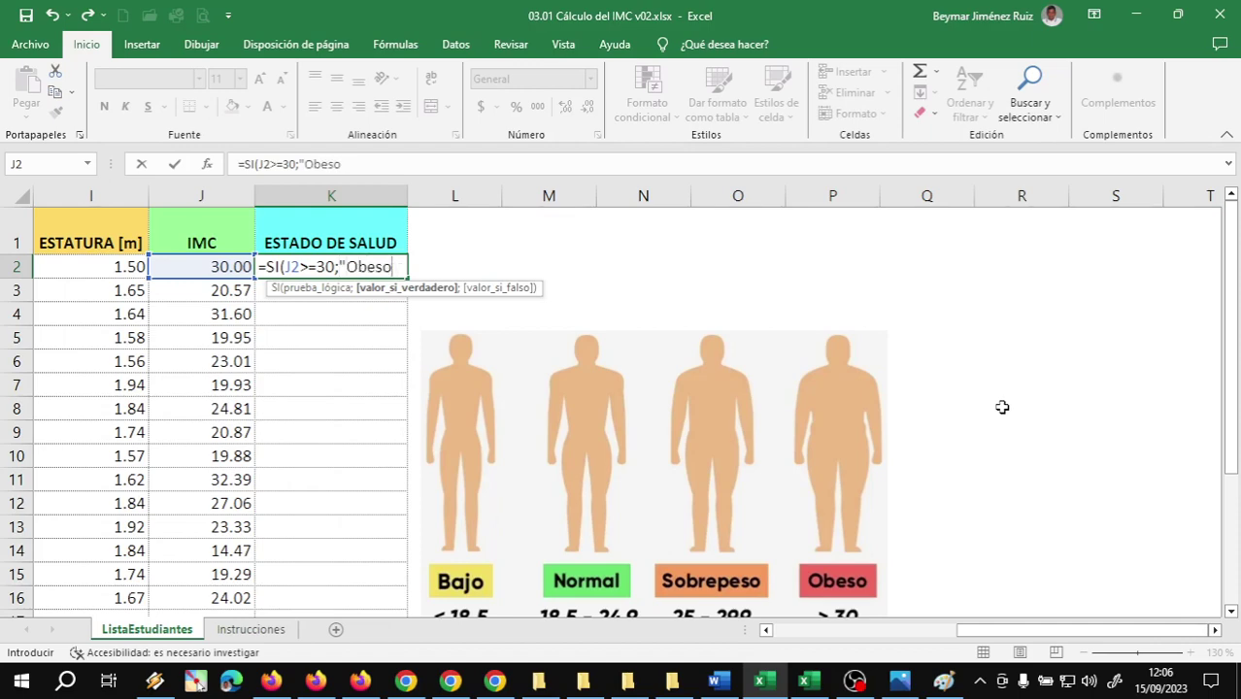
pyautogui.write('";')
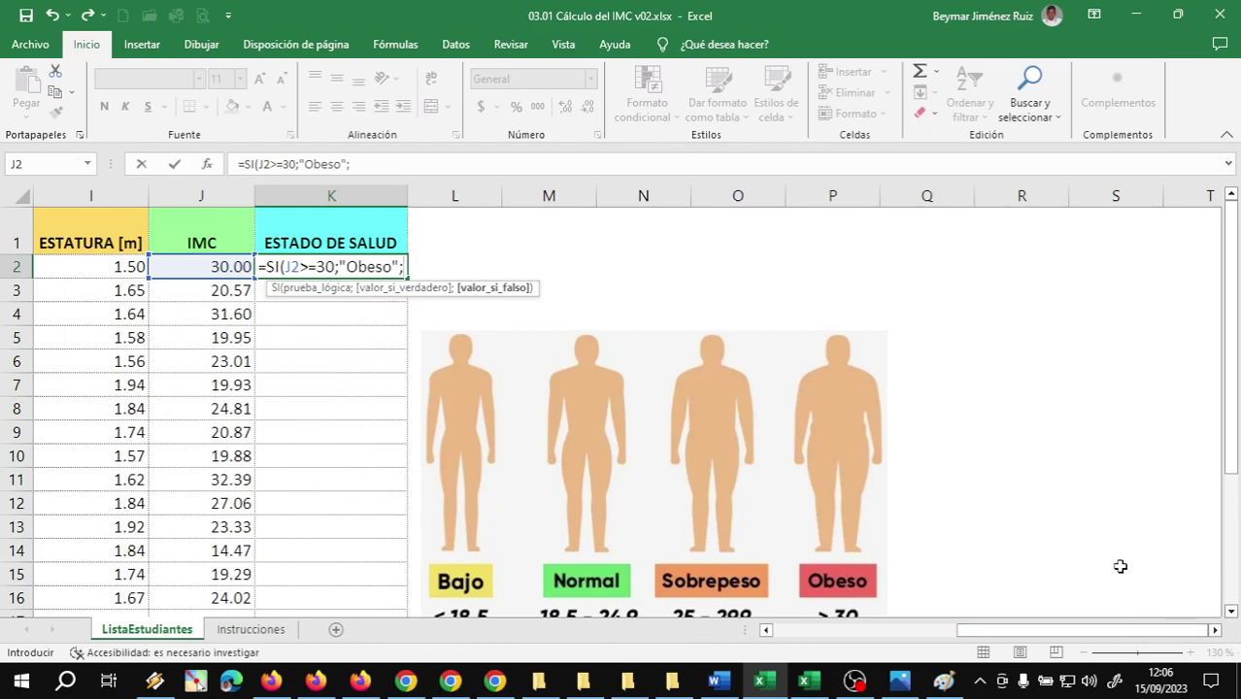
pyautogui.moveTo(760, 541); pyautogui.dragTo(760, 520)
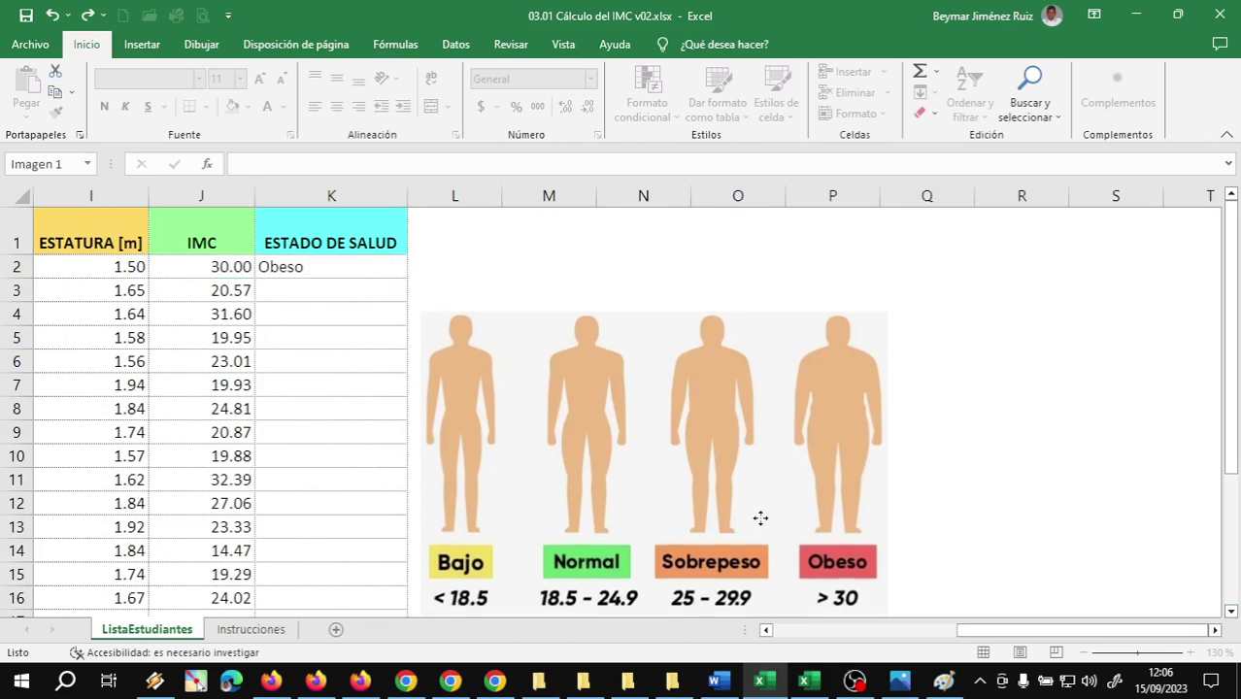
# Complete K2's formula with nested SI tests: Sobrepeso (>=25), Normal (>=18.5), otherwise Bajo
pyautogui.moveTo(760, 520); pyautogui.dragTo(761, 515)
pyautogui.doubleClick(383, 270)
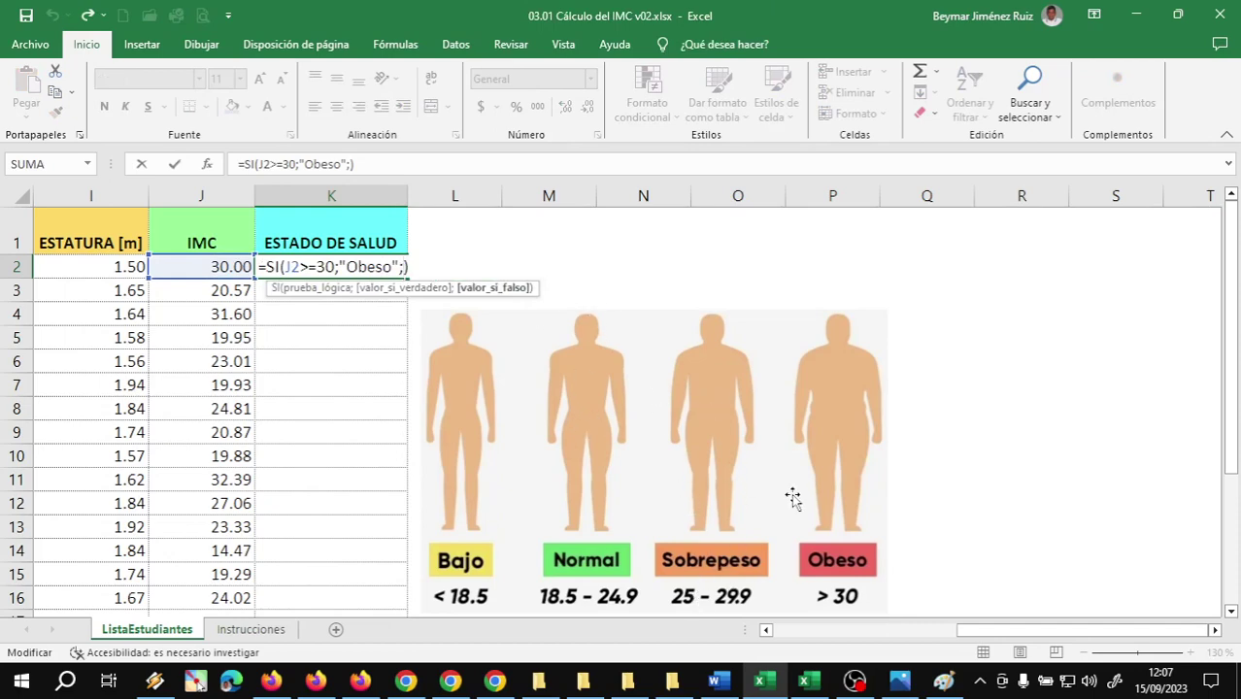
pyautogui.write('S')
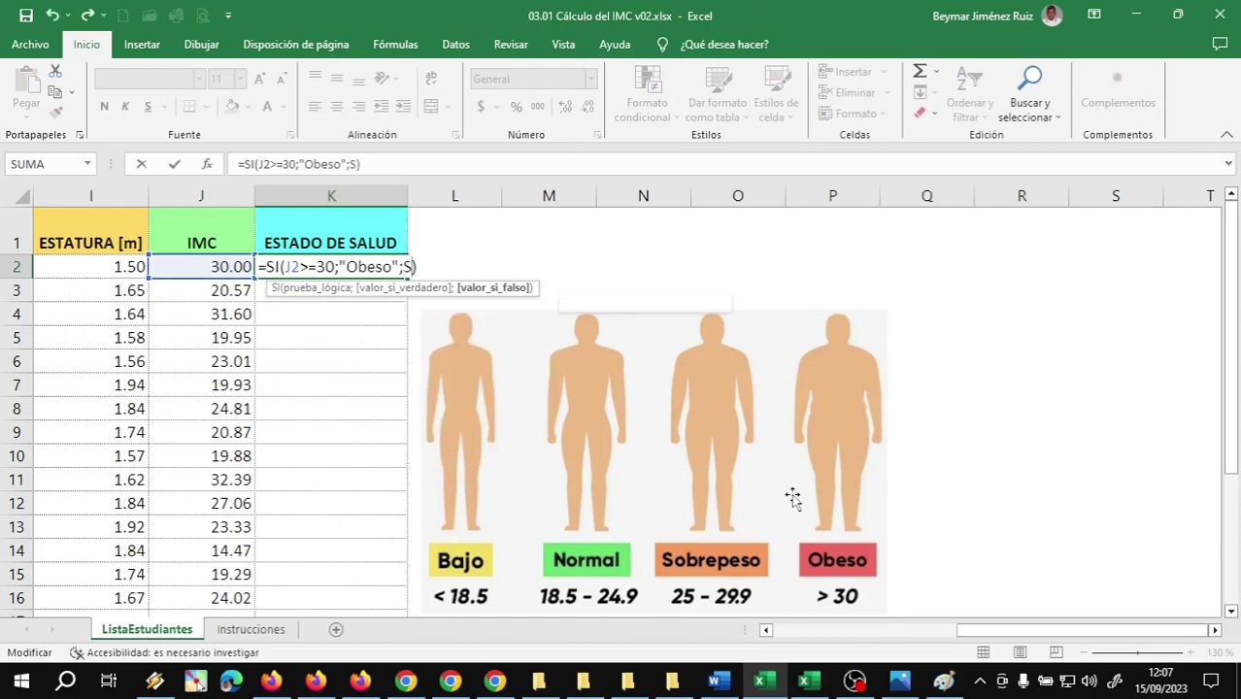
pyautogui.write('I(J')
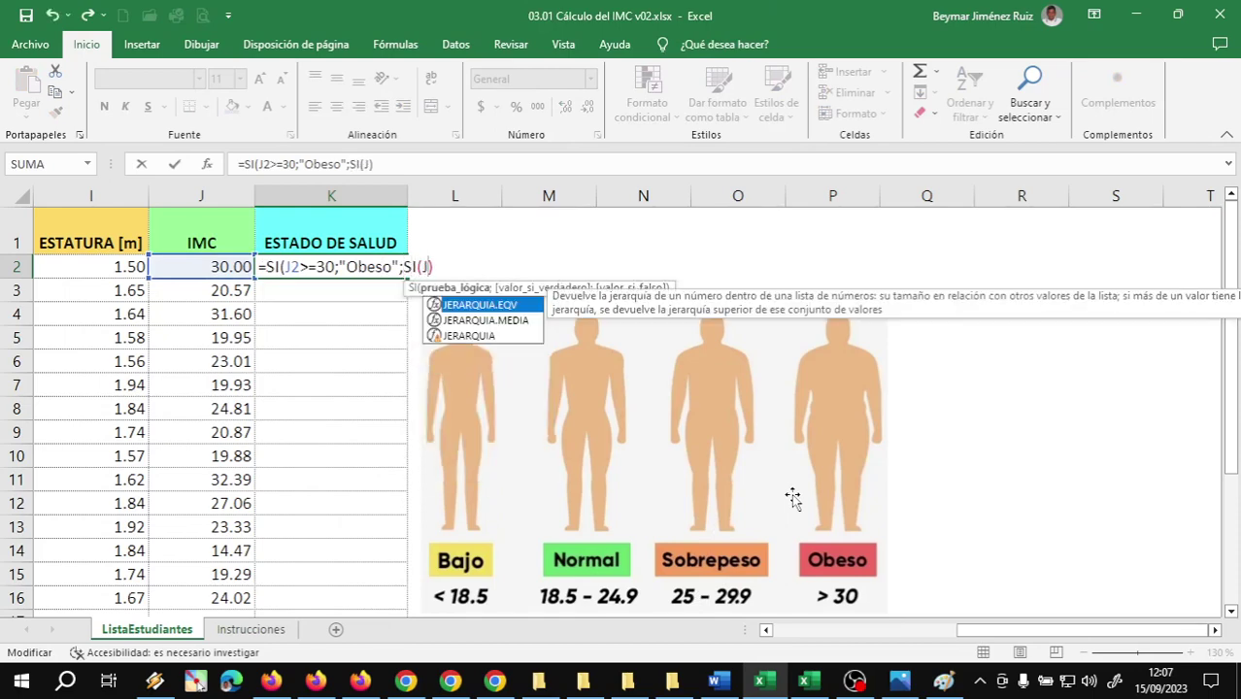
pyautogui.write('2')
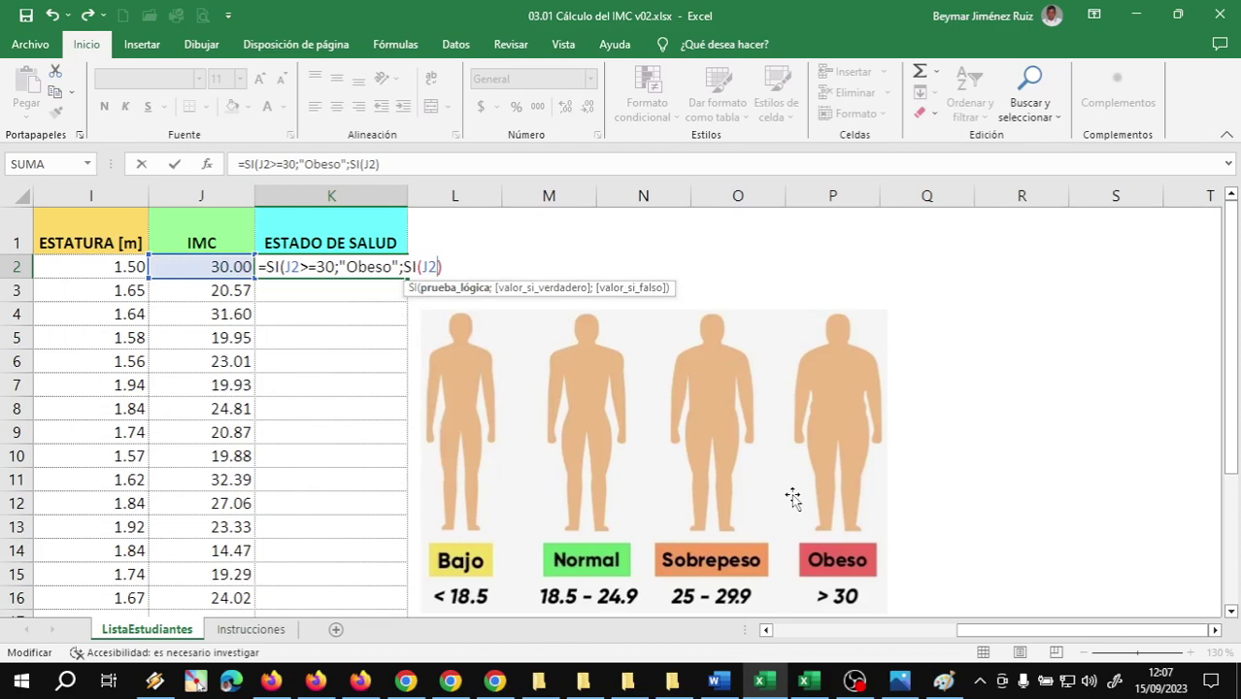
pyautogui.write('>=')
pyautogui.write('25')
pyautogui.write(';')
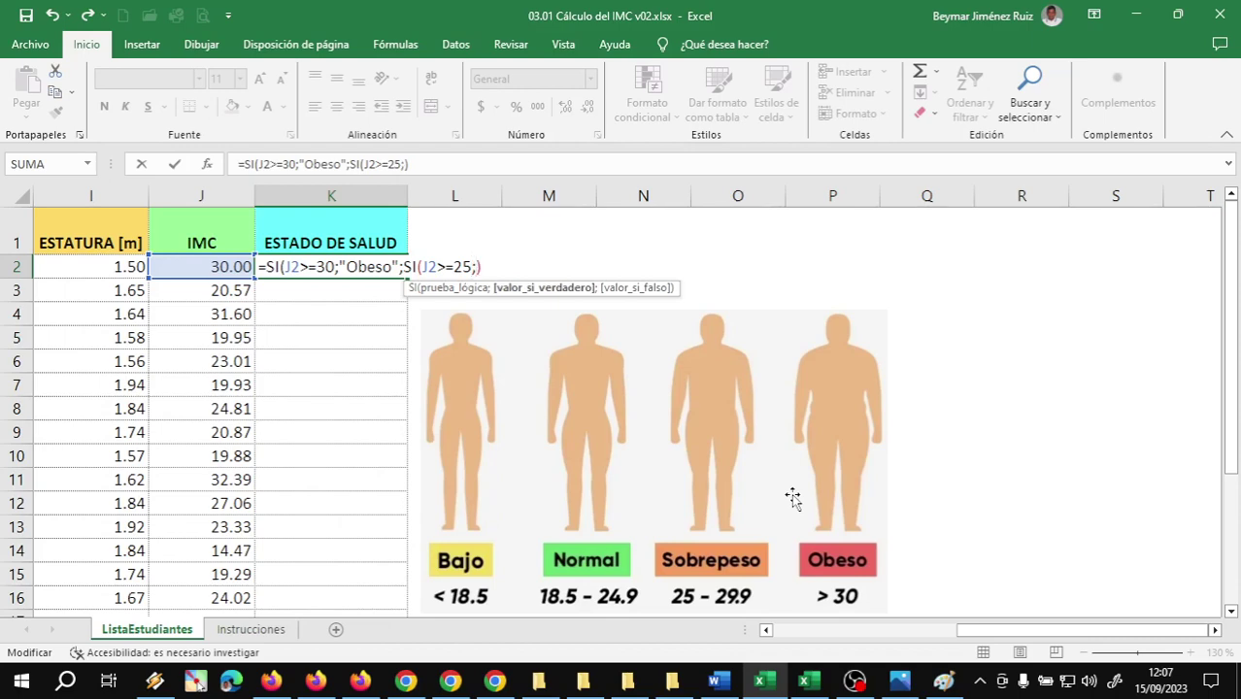
pyautogui.write('"S')
pyautogui.write('obrepe')
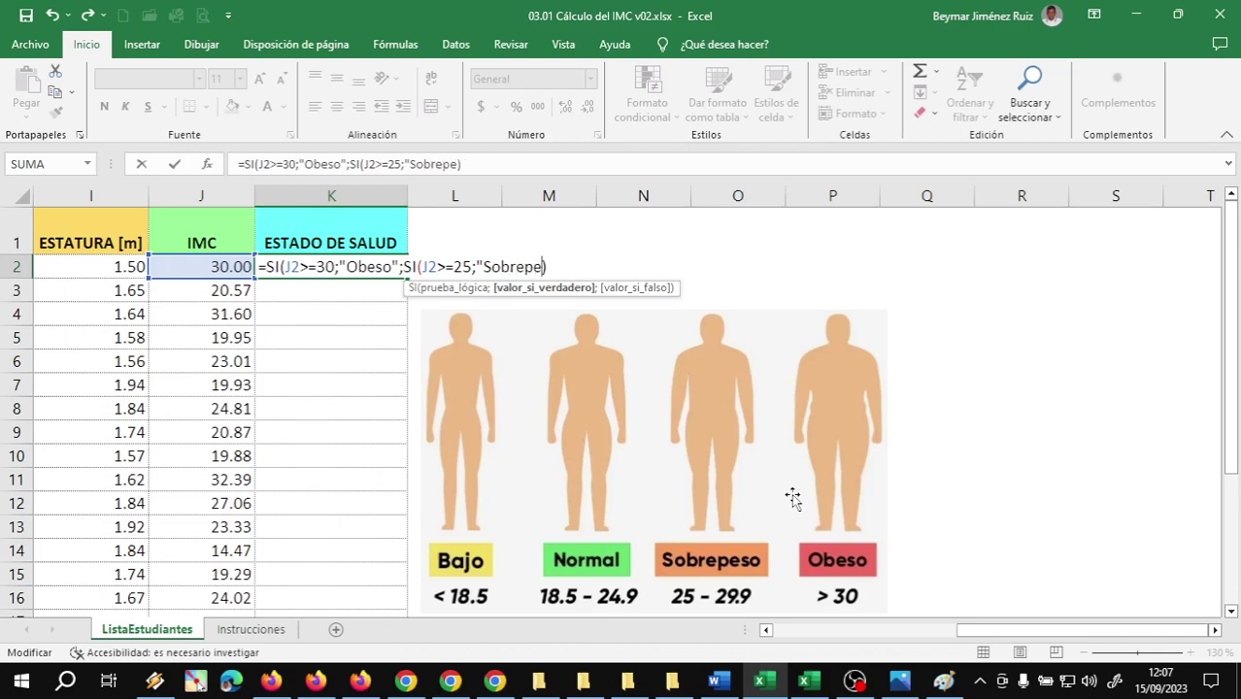
pyautogui.write('so"')
pyautogui.write(';')
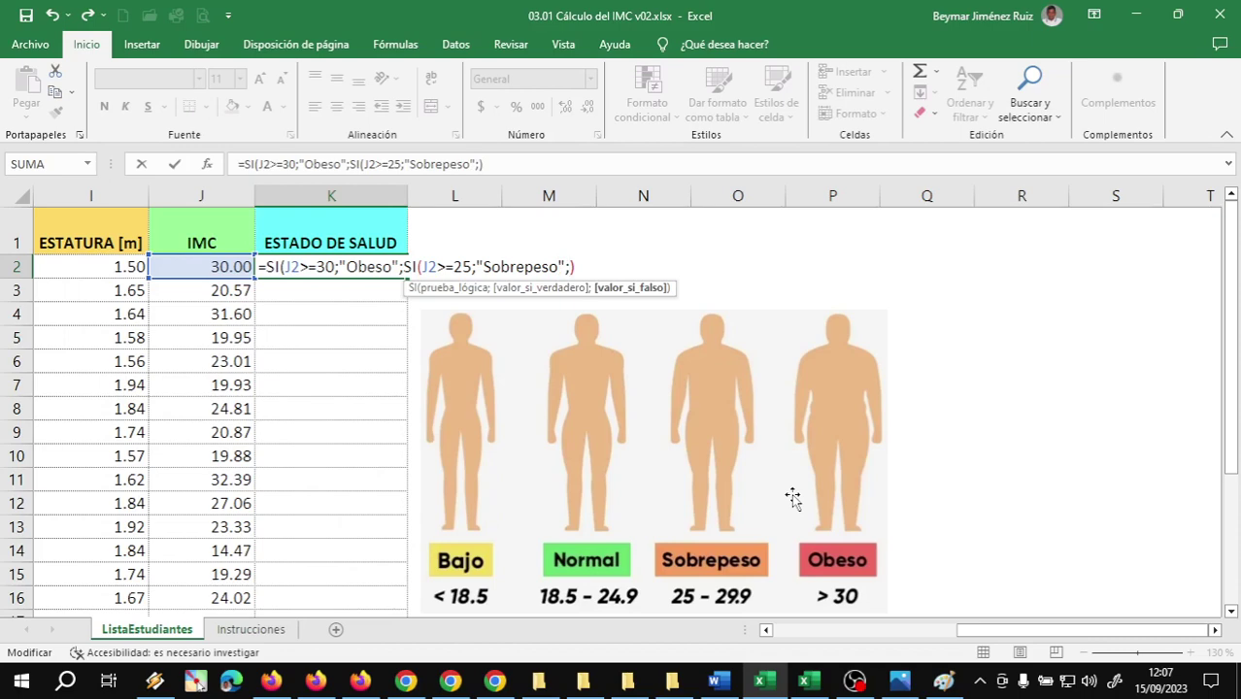
pyautogui.write('SI')
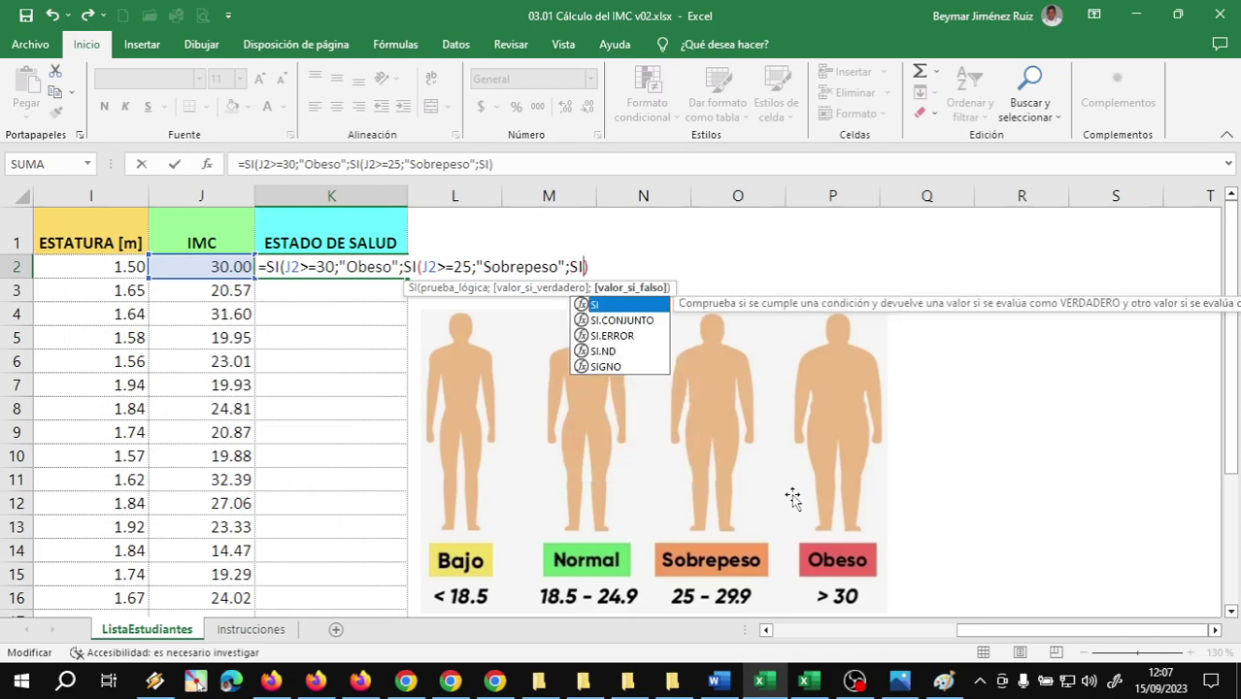
pyautogui.write('(J')
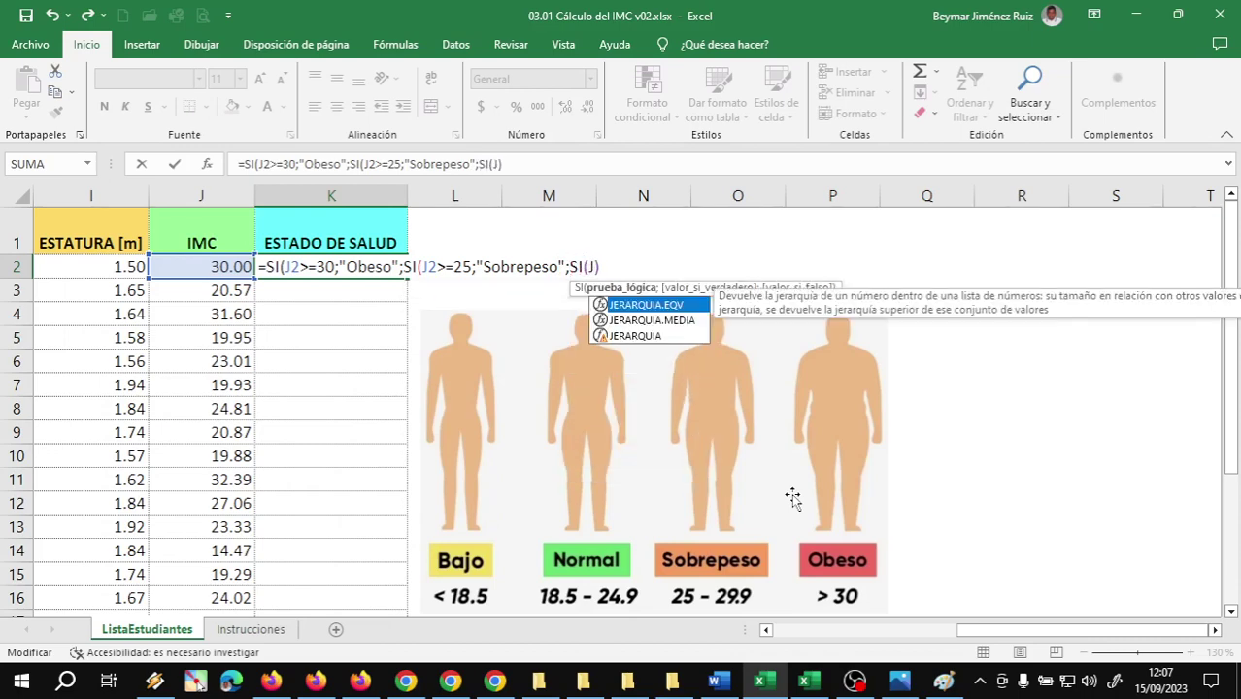
pyautogui.write('2')
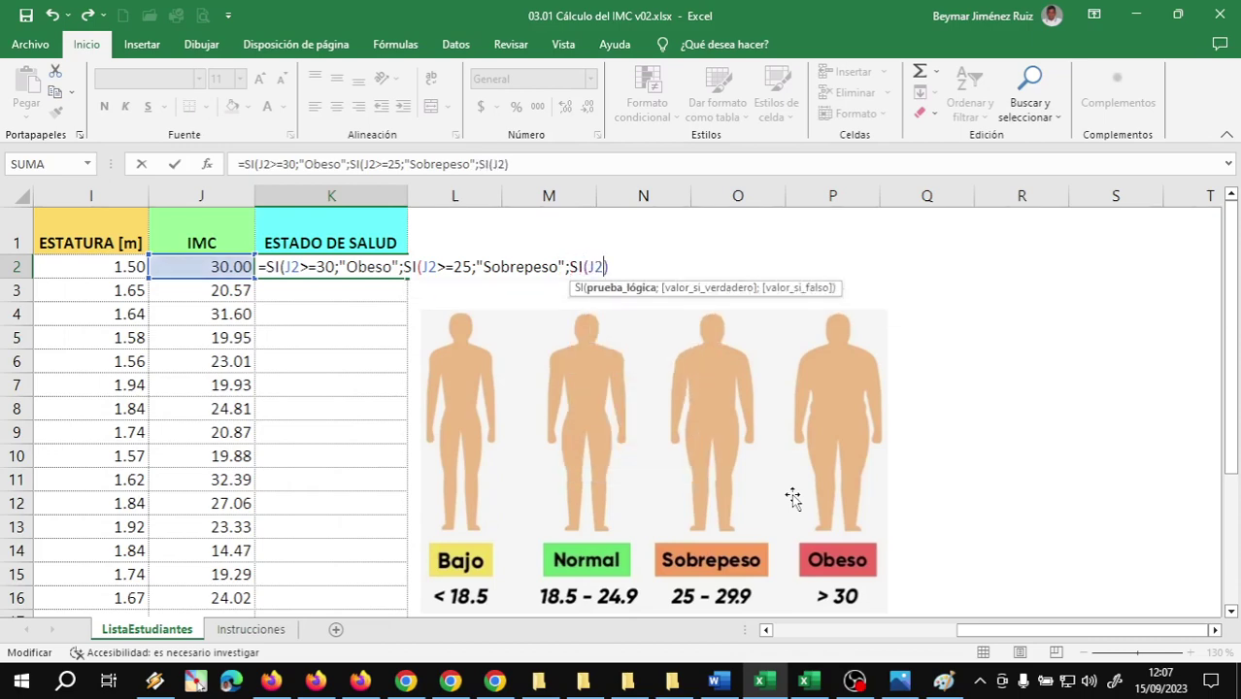
pyautogui.write('>')
pyautogui.write('=1')
pyautogui.write('8.')
pyautogui.write('5')
pyautogui.write(';"')
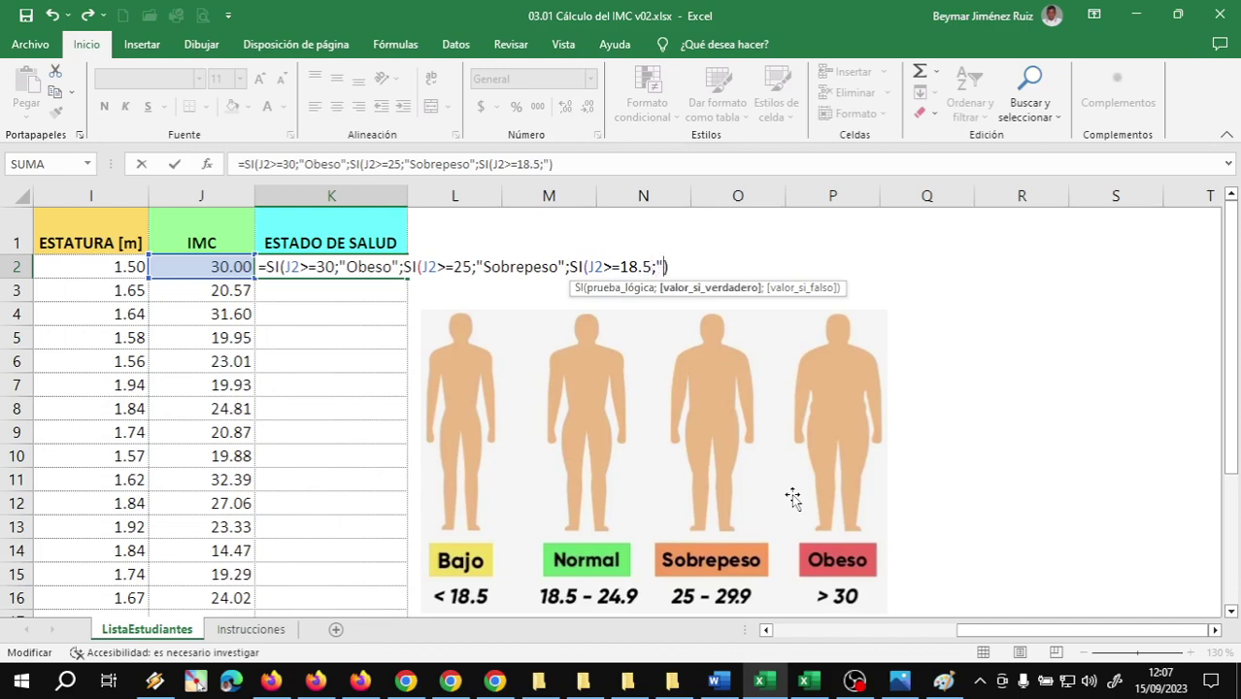
pyautogui.write('nO')
pyautogui.press('BackSpace')
pyautogui.press('BackSpace')
pyautogui.write('N')
pyautogui.write('orm')
pyautogui.write('al";')
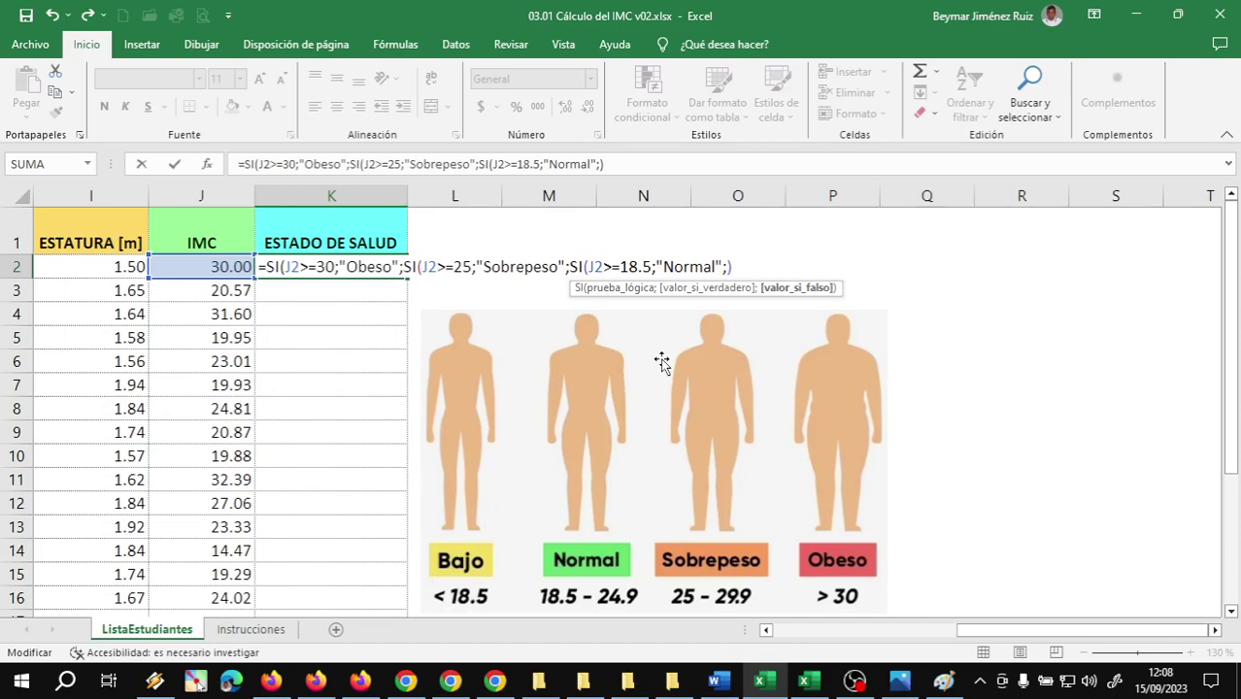
pyautogui.write('"')
pyautogui.write('Ba')
pyautogui.write('j')
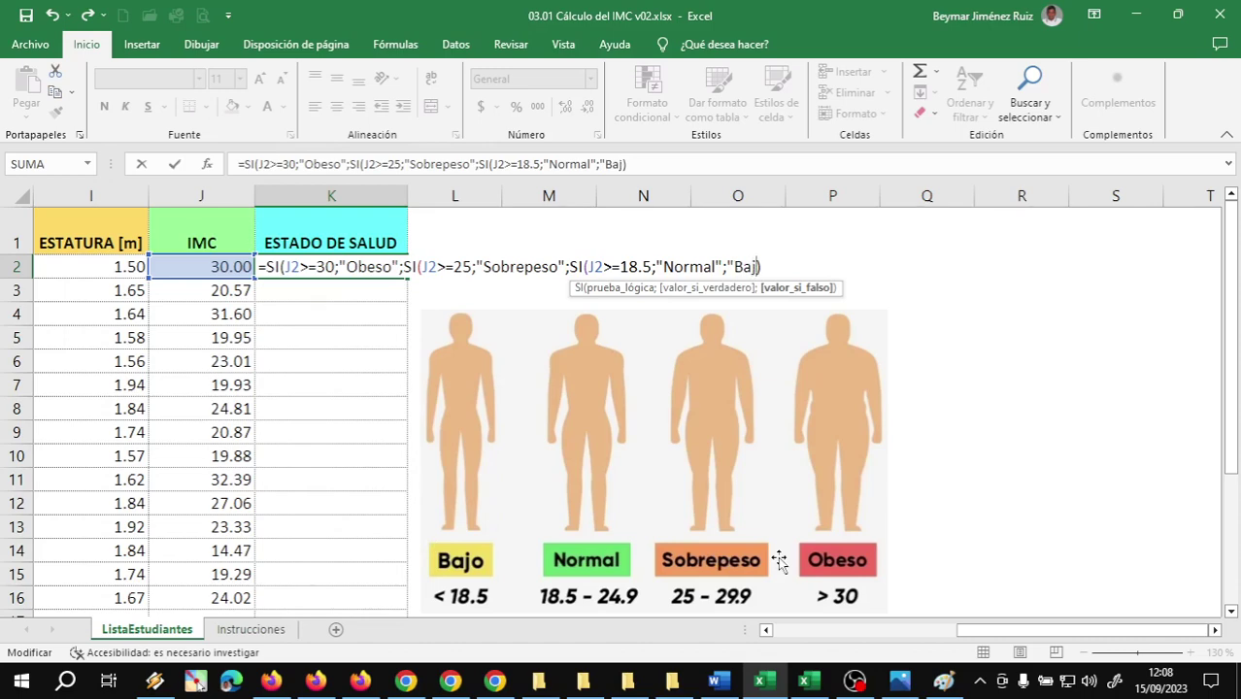
pyautogui.write('o"')
pyautogui.click(593, 266)
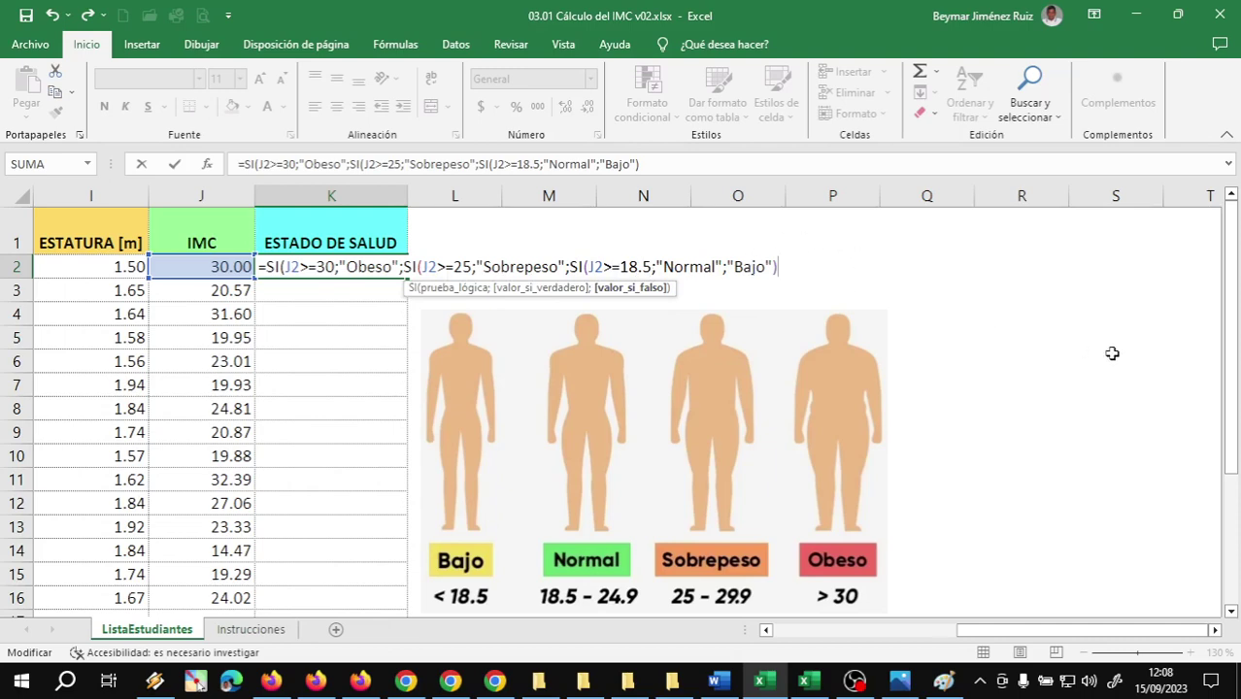
pyautogui.write(')')
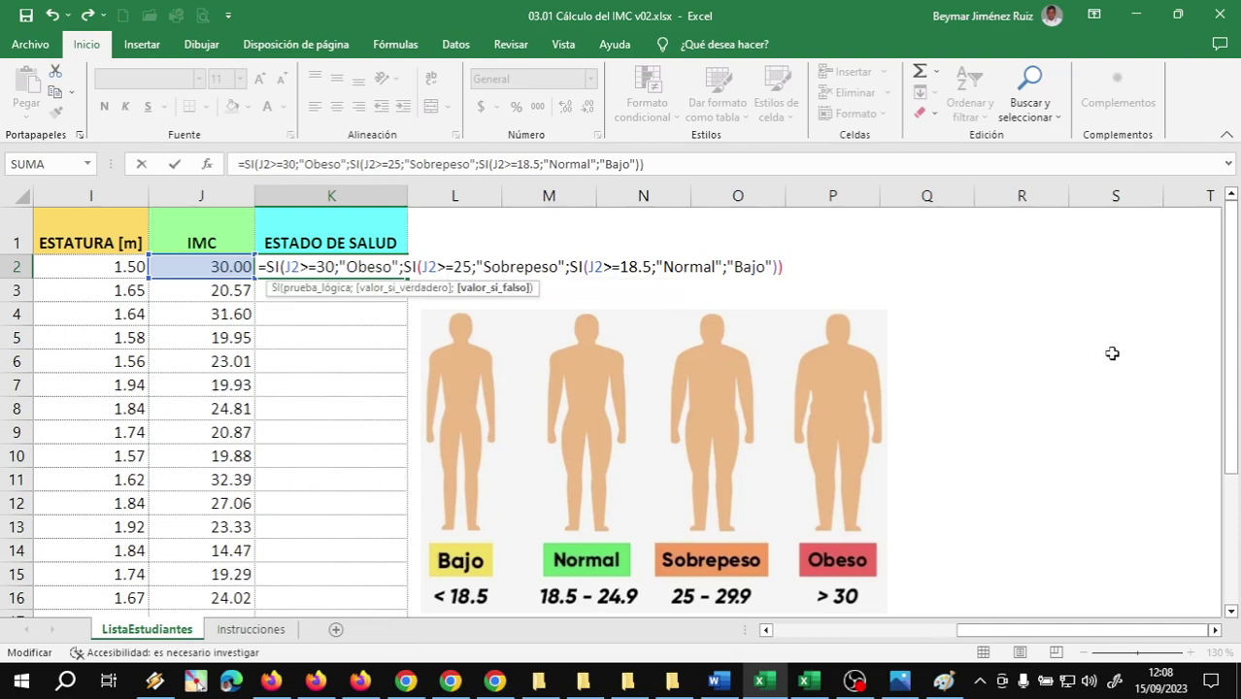
pyautogui.write(')')
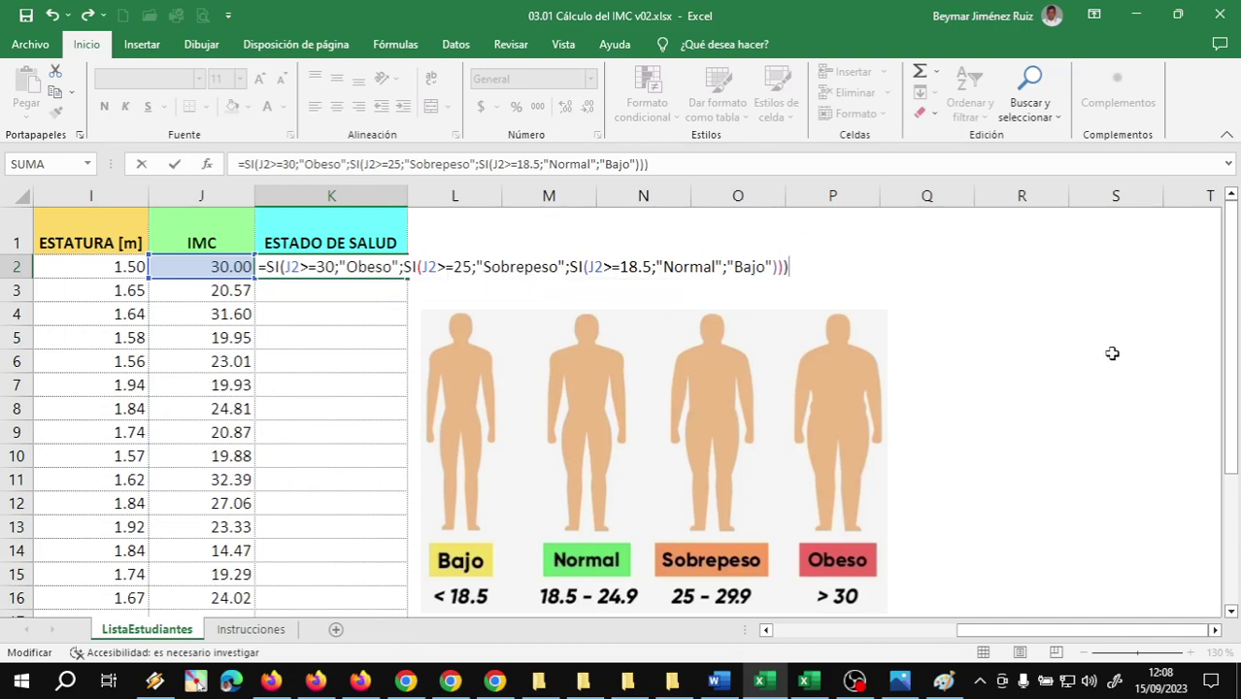
pyautogui.press('Return')
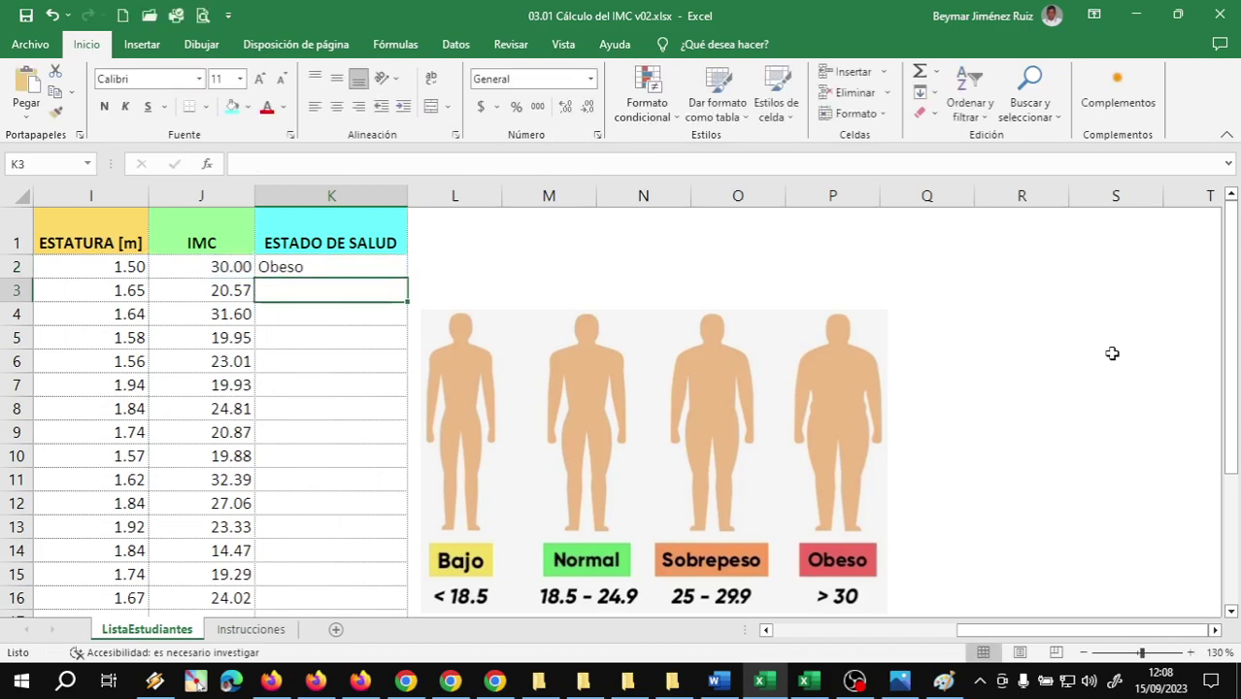
pyautogui.press('Up')
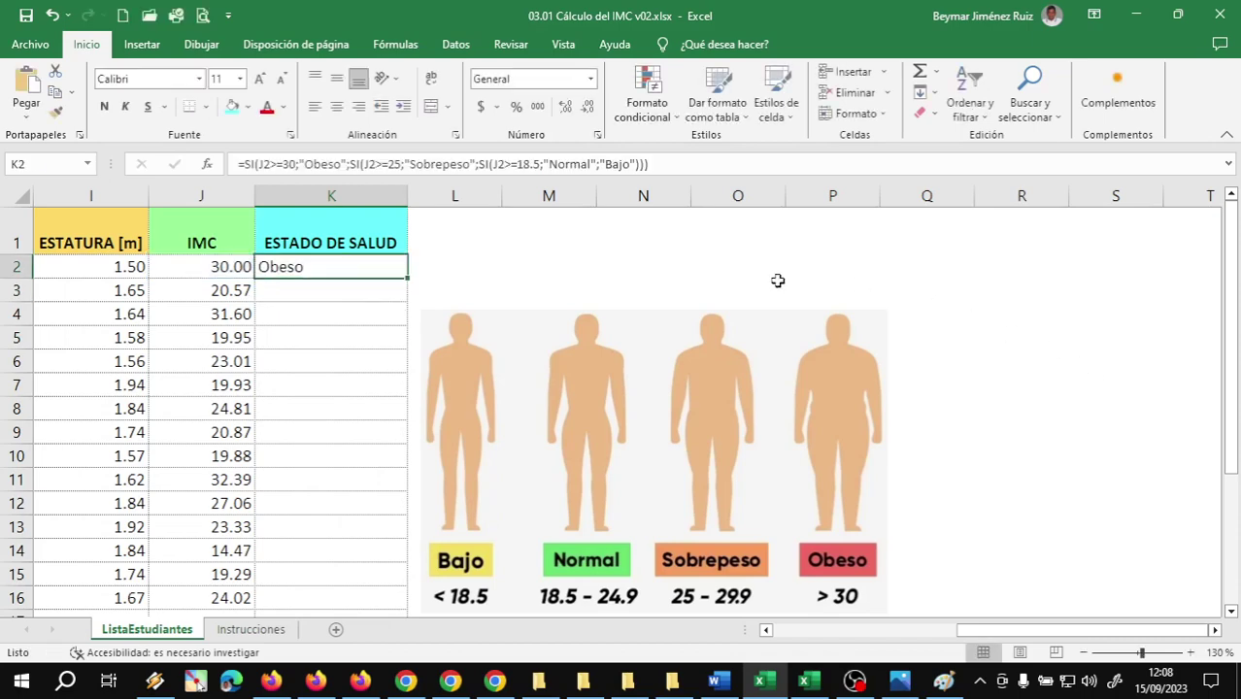
pyautogui.click(343, 247)
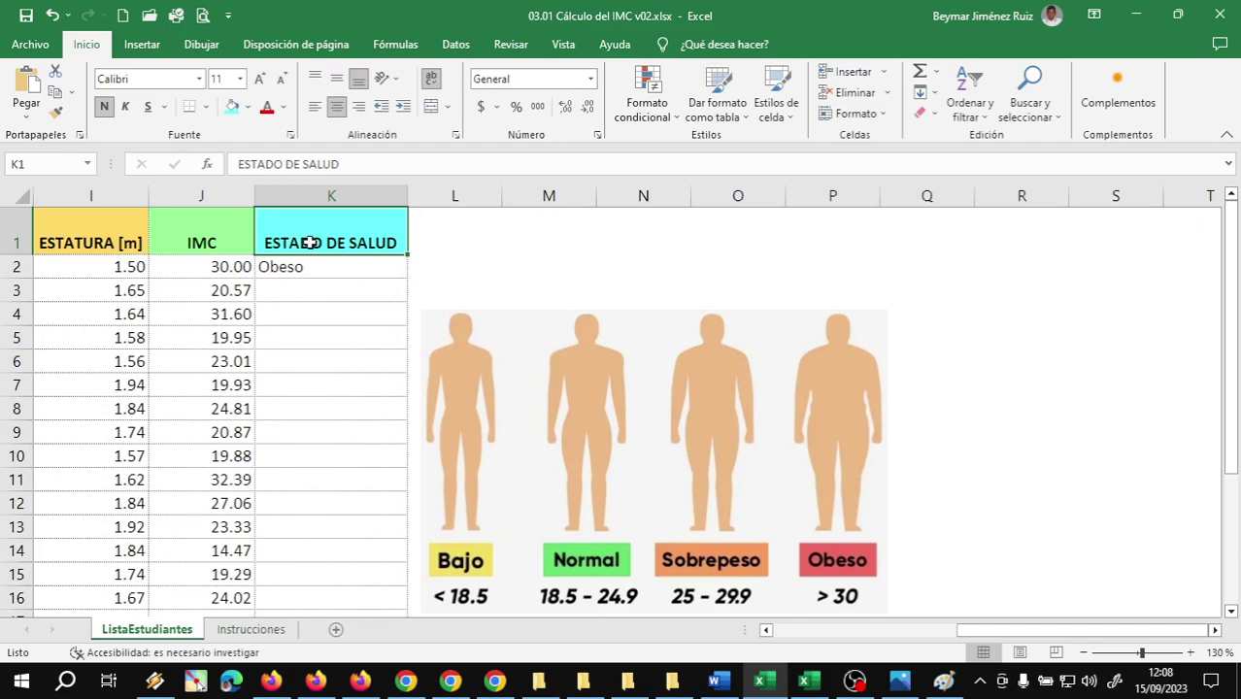
pyautogui.click(350, 269)
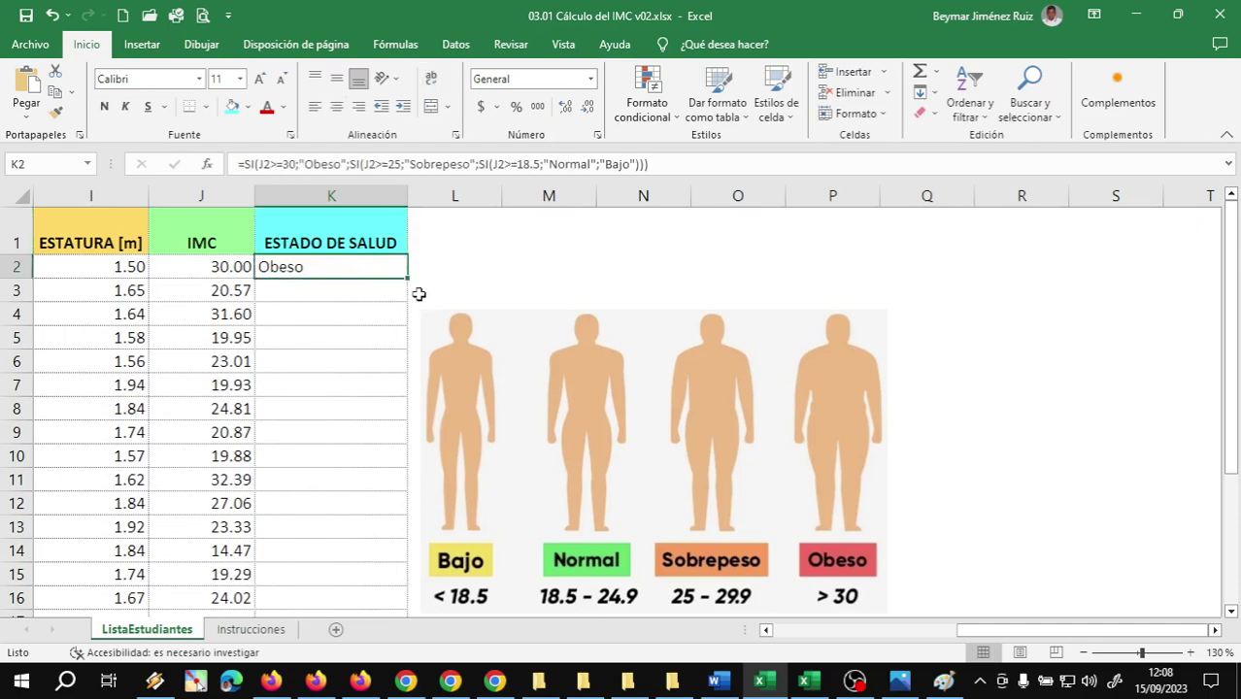
pyautogui.click(353, 295)
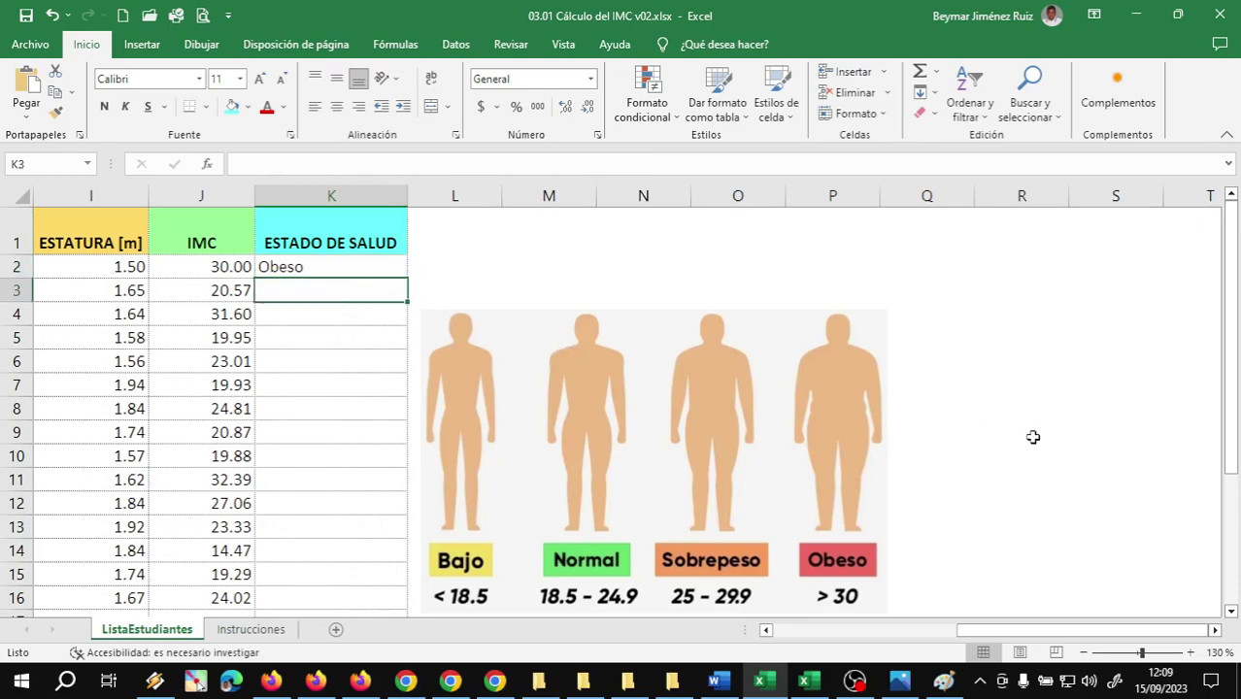
# Begin K3's formula with the Obeso (>=30) and Sobrepeso (>=25) tests on J3
pyautogui.write('=')
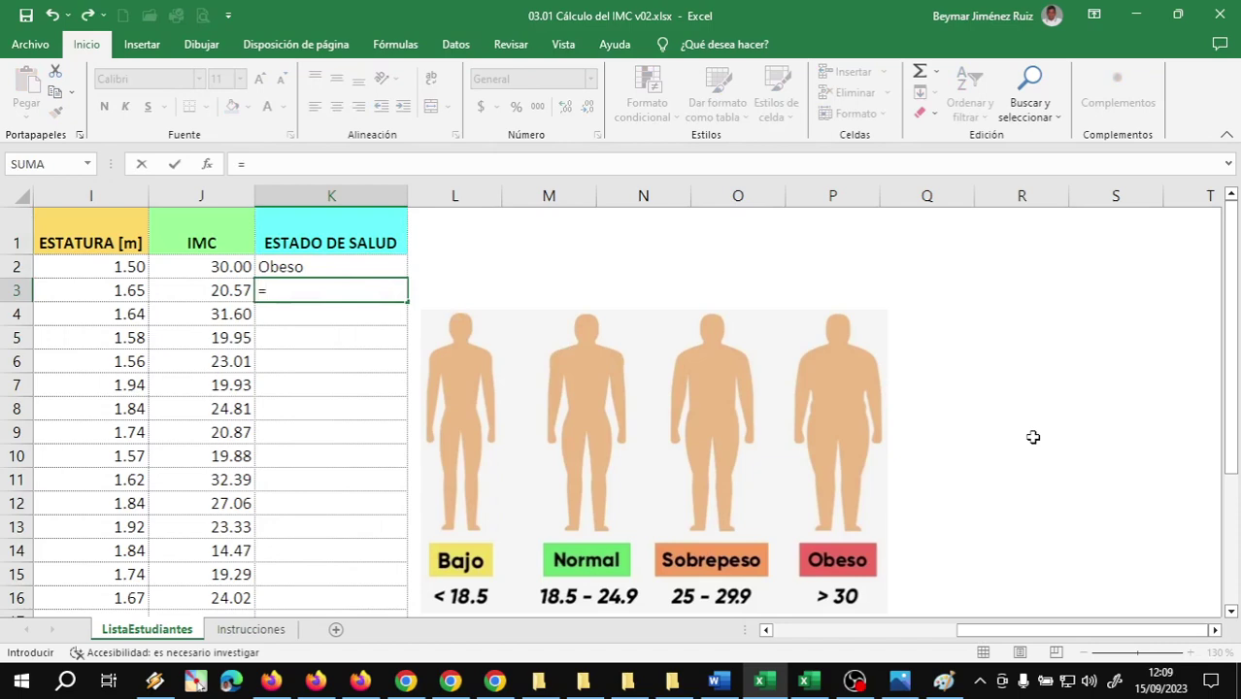
pyautogui.write('s')
pyautogui.press('BackSpace')
pyautogui.write('S')
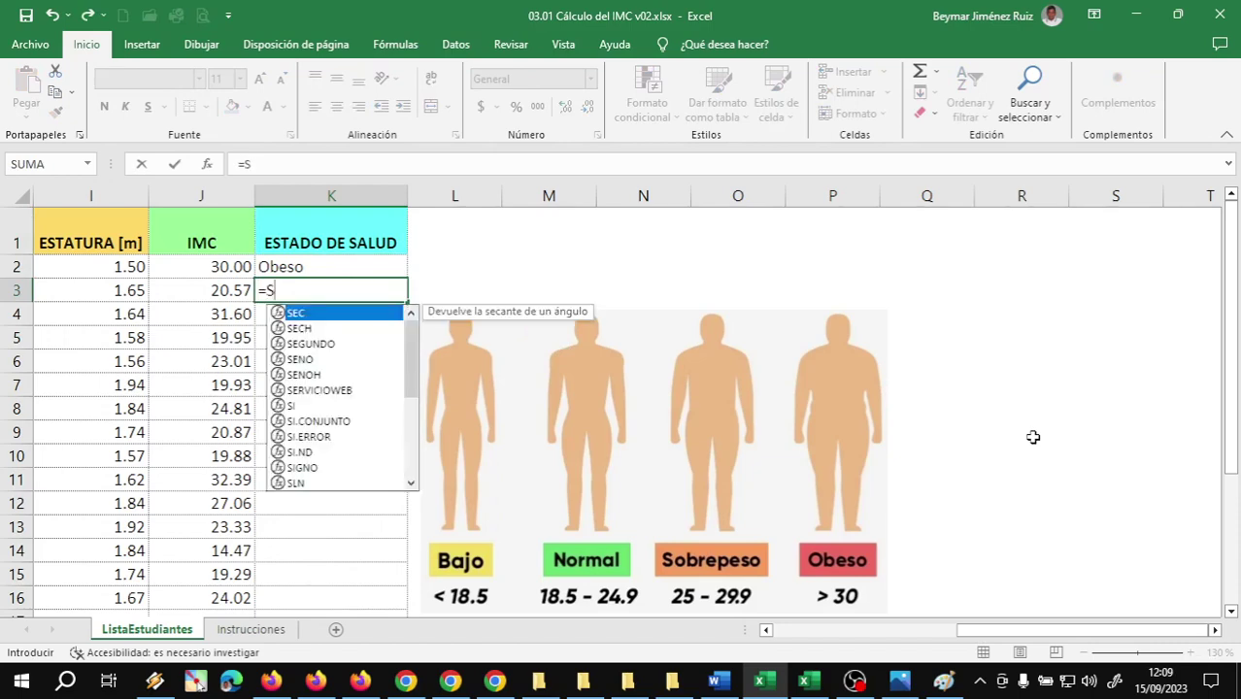
pyautogui.write('I(')
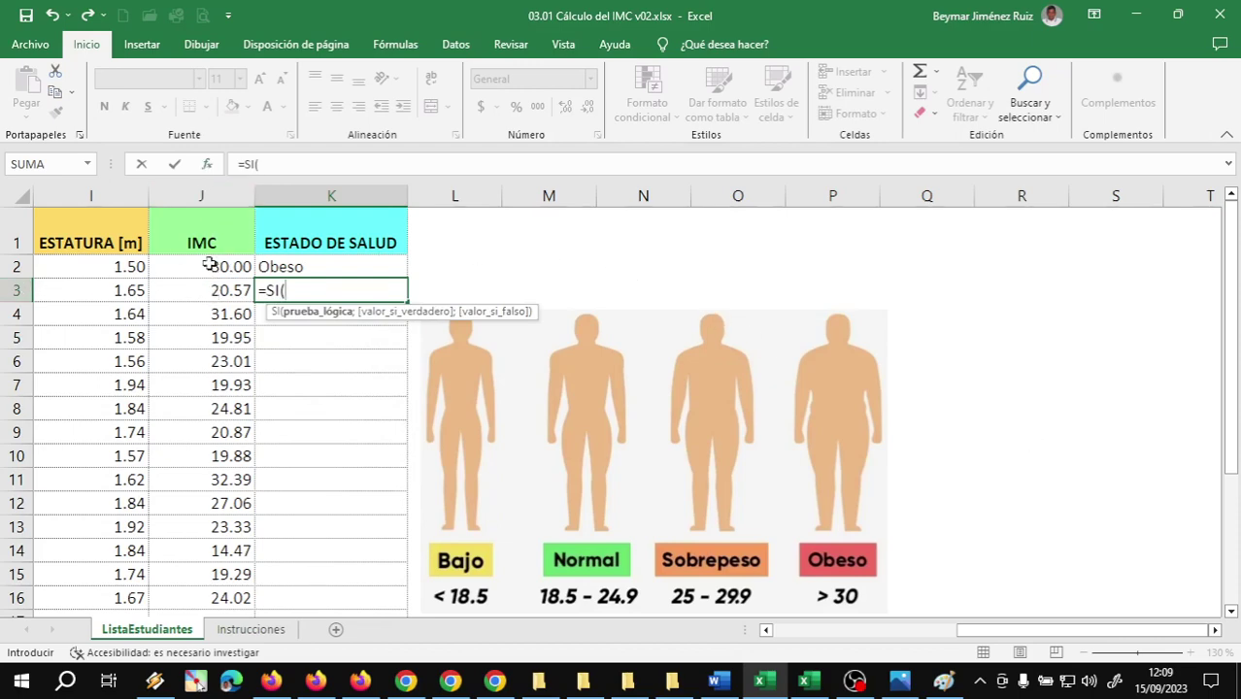
pyautogui.write('J')
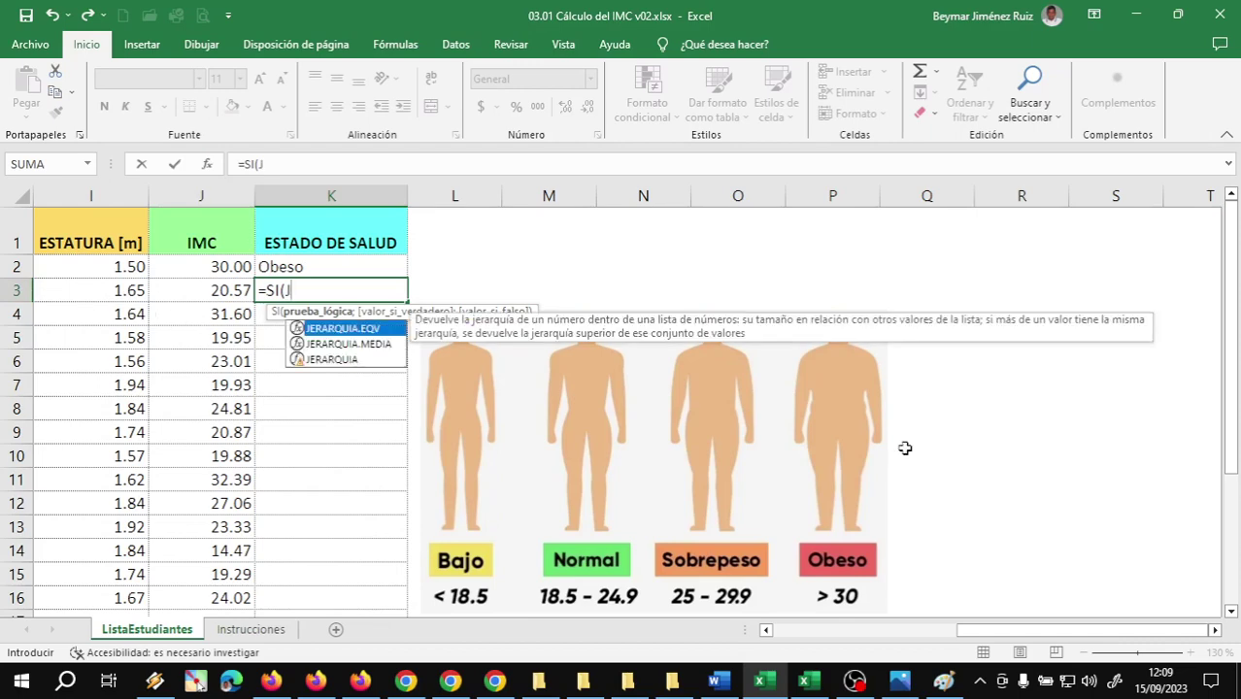
pyautogui.write('3')
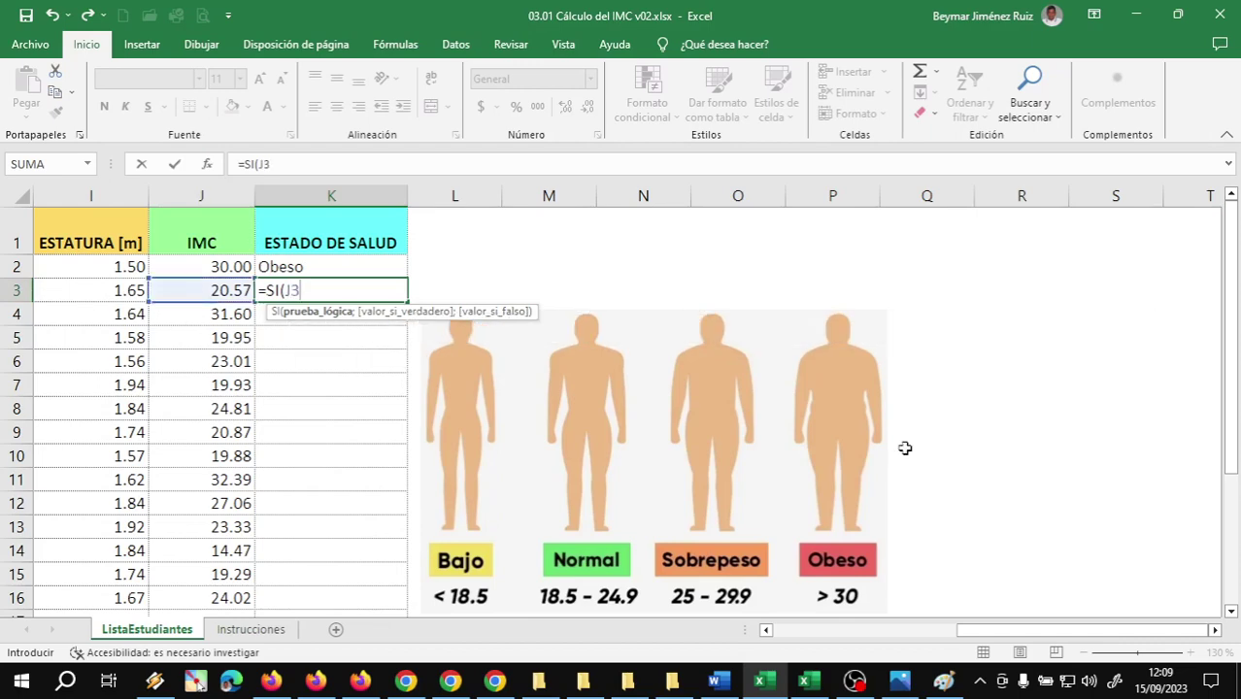
pyautogui.write('>')
pyautogui.write('=30;')
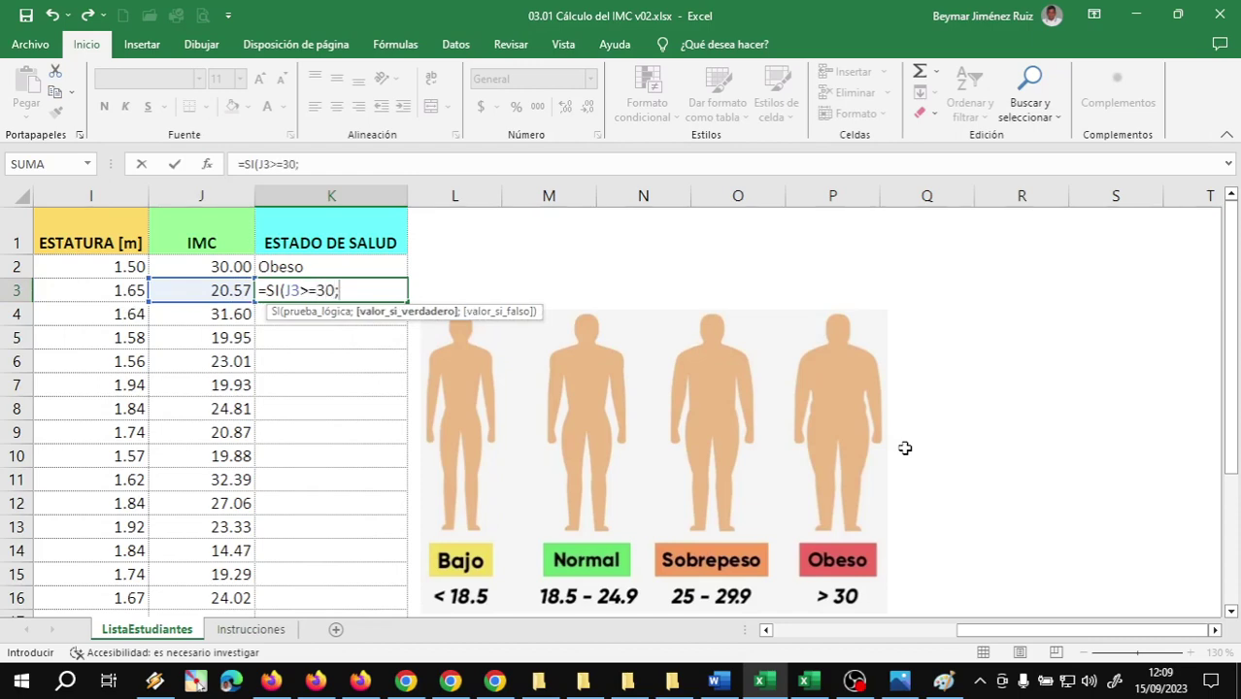
pyautogui.write('"')
pyautogui.write('Obe')
pyautogui.write('so";')
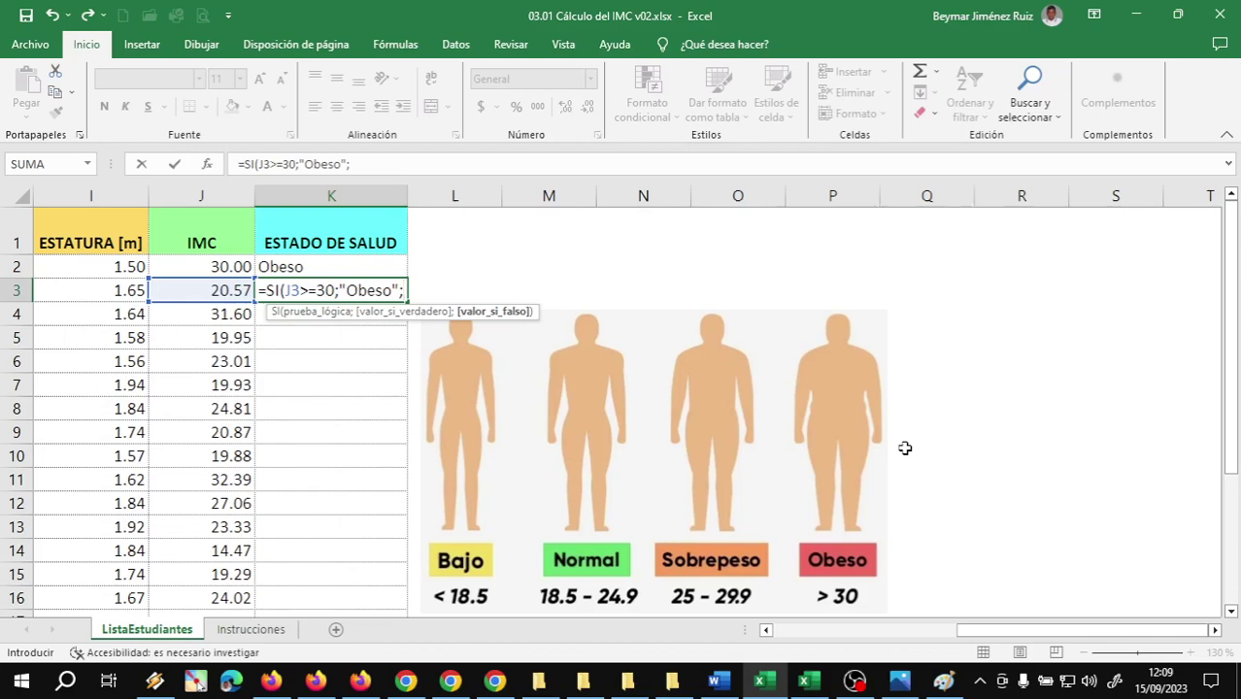
pyautogui.write('SI(')
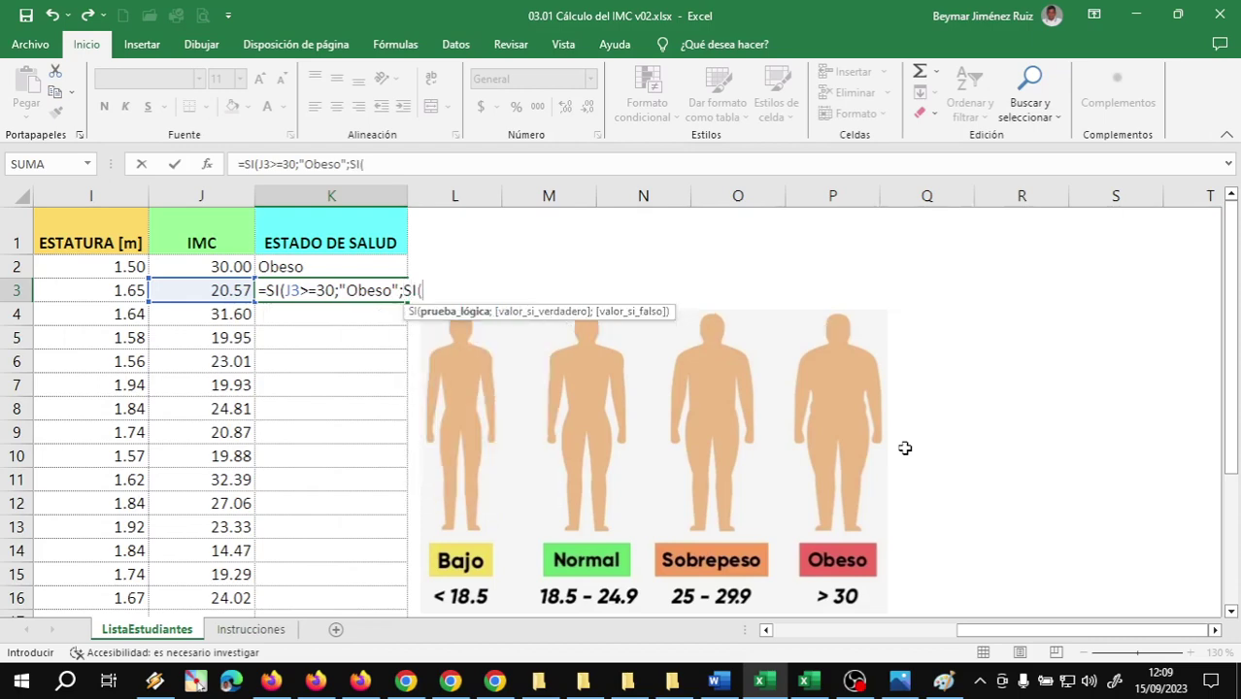
pyautogui.write('J3')
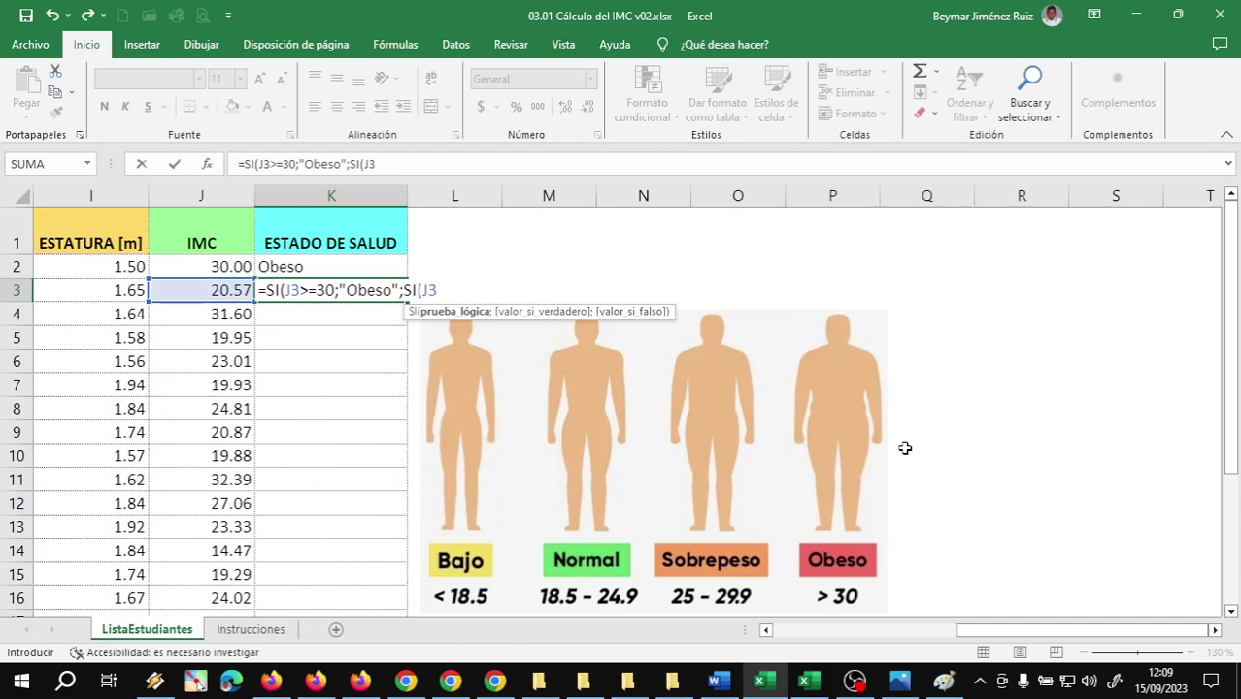
pyautogui.write('>=')
pyautogui.write('2')
pyautogui.write('5;')
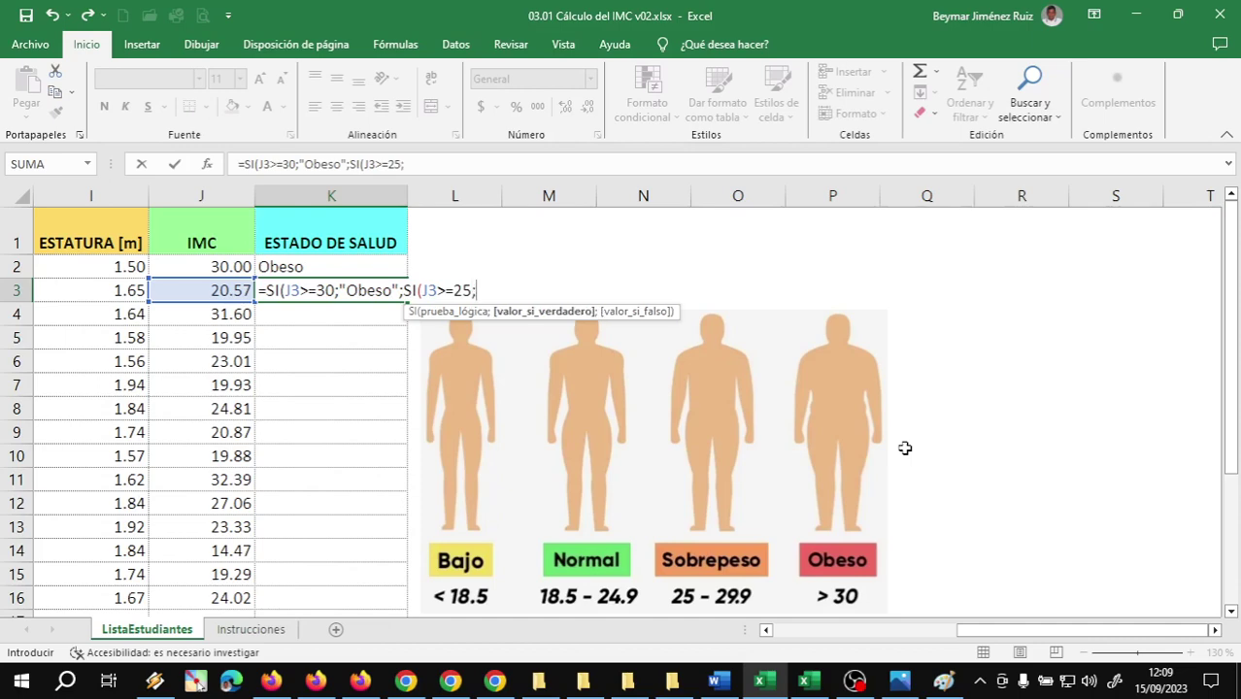
pyautogui.write('"')
pyautogui.write('Sob')
pyautogui.press('BackSpace')
pyautogui.press('BackSpace')
pyautogui.press('BackSpace')
pyautogui.write('Sobrepes')
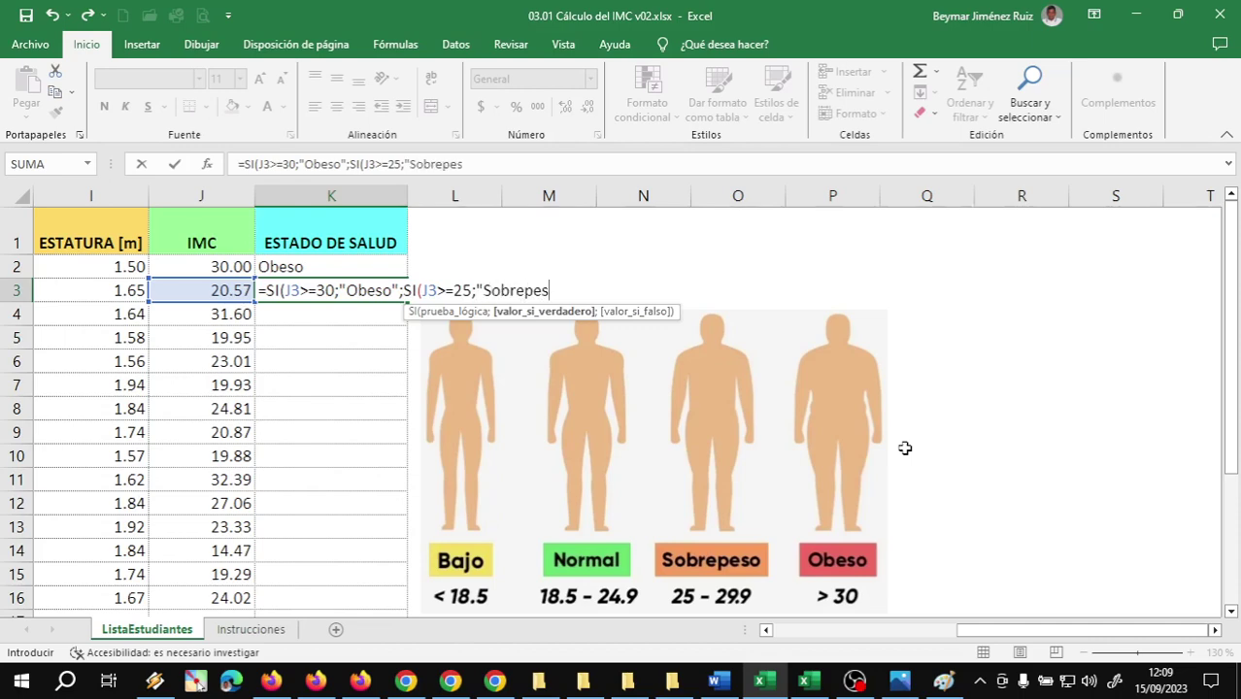
pyautogui.write('o";')
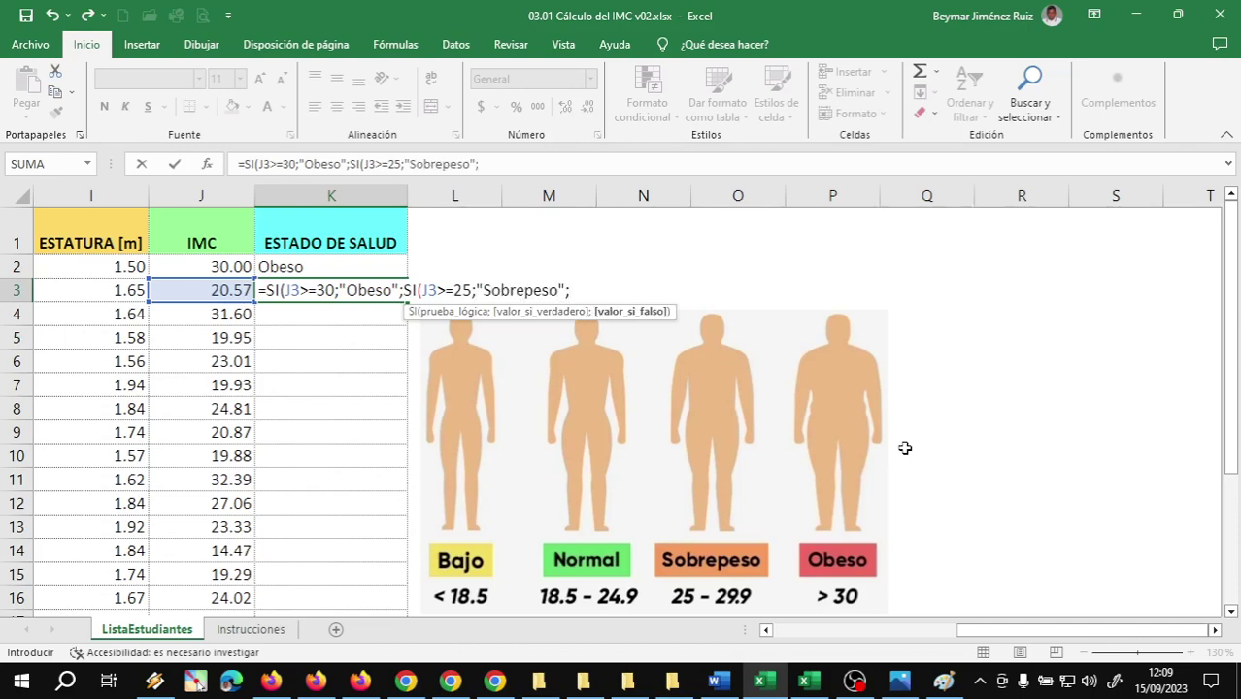
pyautogui.write('SI')
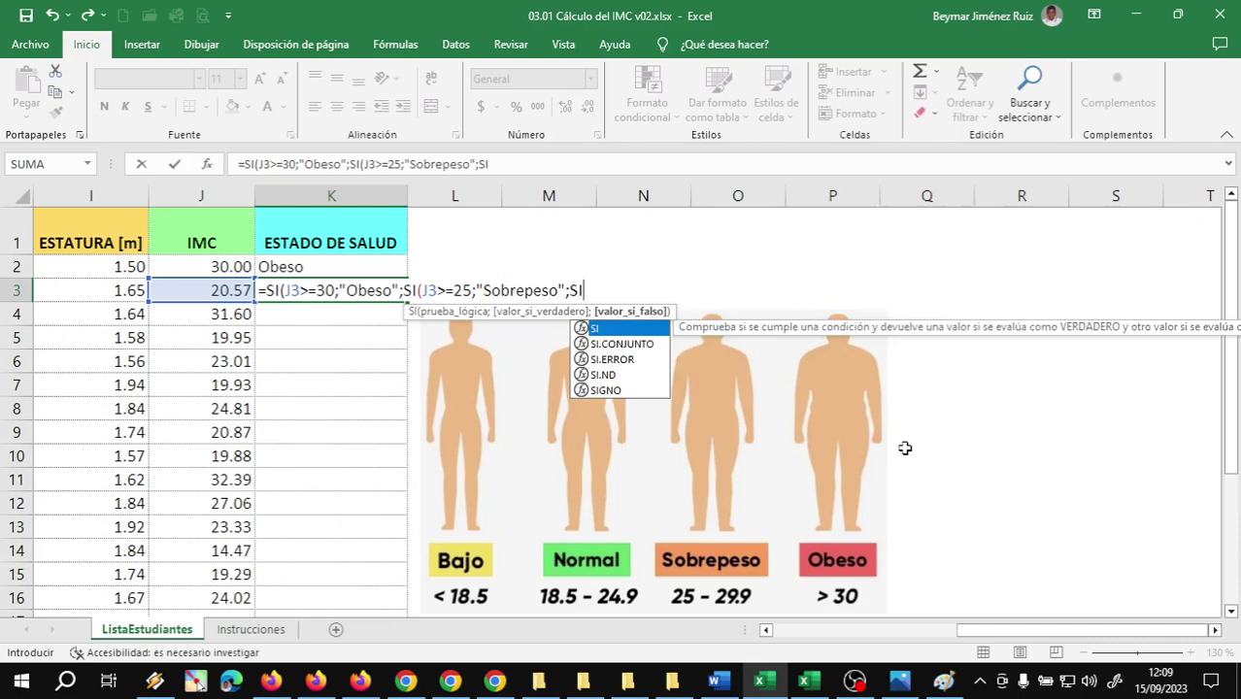
pyautogui.write('(')
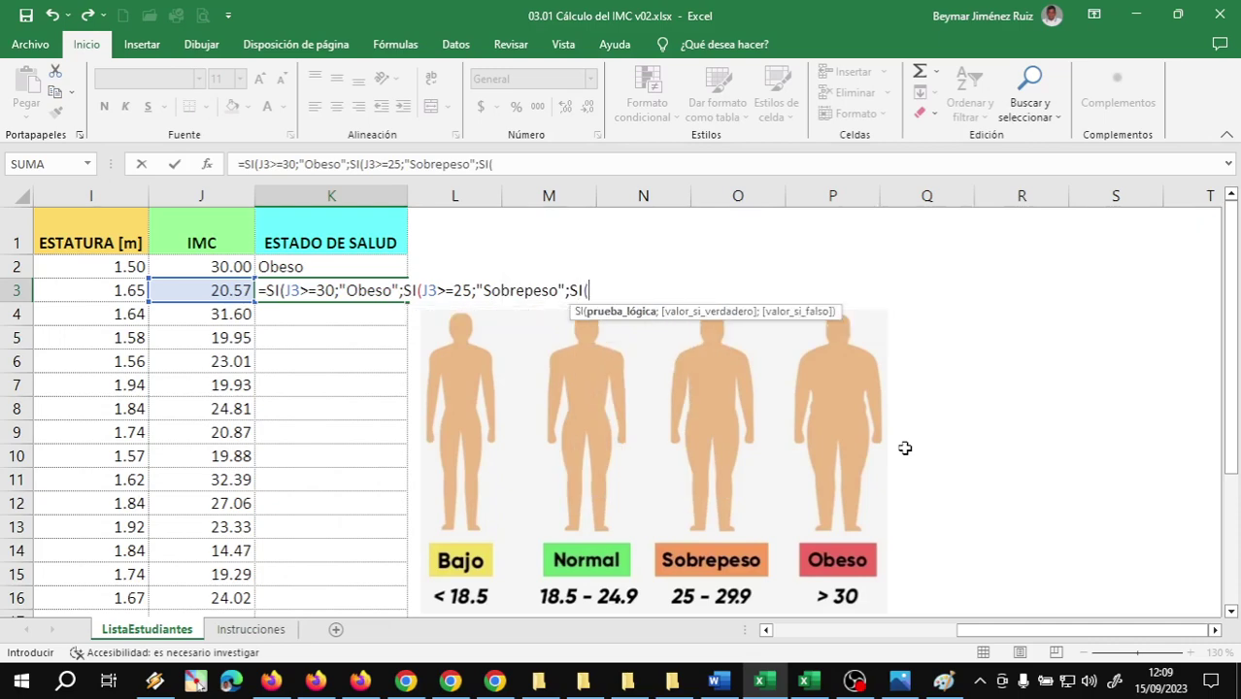
pyautogui.write('J3')
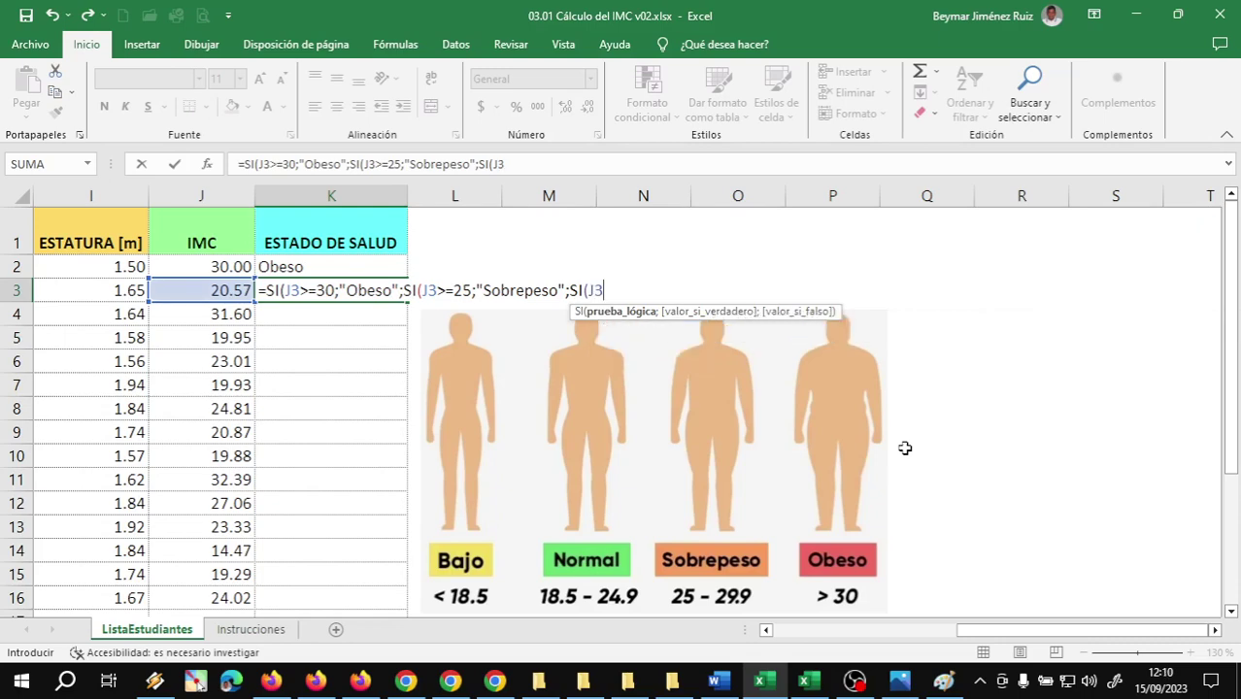
# Finish K3 with the Normal (>=18.5) and Bajo labels, accepting Excel's suggested correction
pyautogui.write('>=')
pyautogui.write('18.5')
pyautogui.write(';')
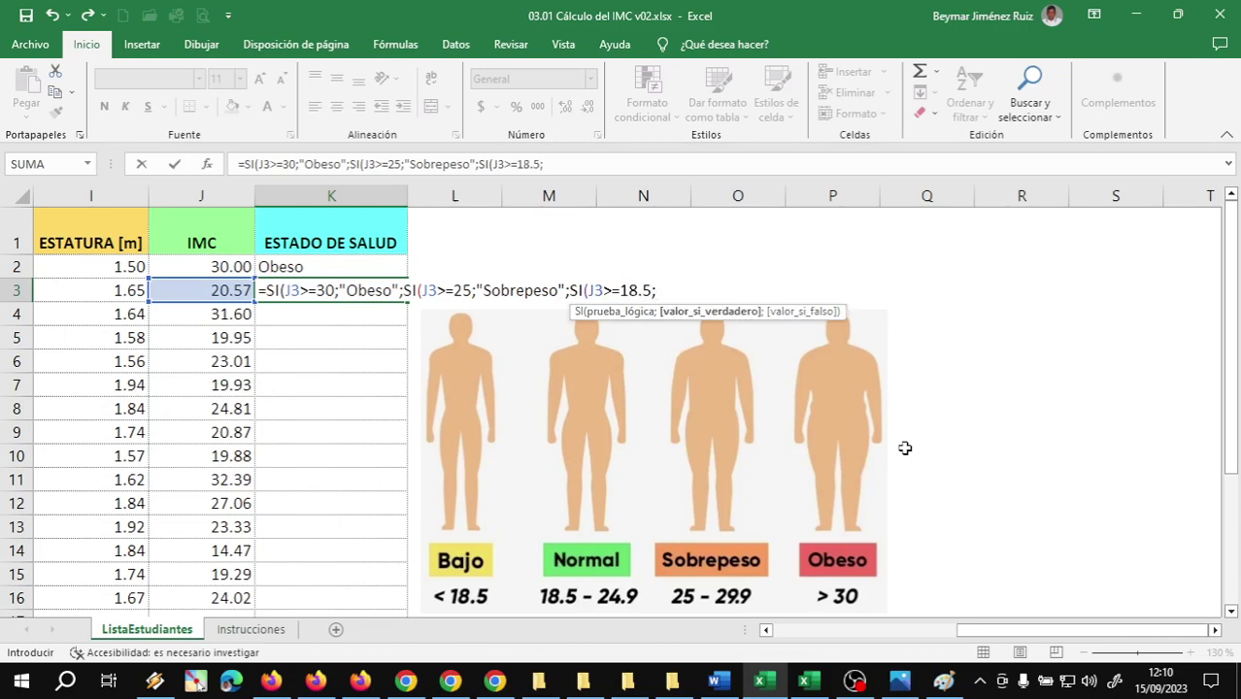
pyautogui.write('"nOR')
pyautogui.press('BackSpace')
pyautogui.press('BackSpace')
pyautogui.press('BackSpace')
pyautogui.write('Nom')
pyautogui.press('BackSpace')
pyautogui.write('rmal"')
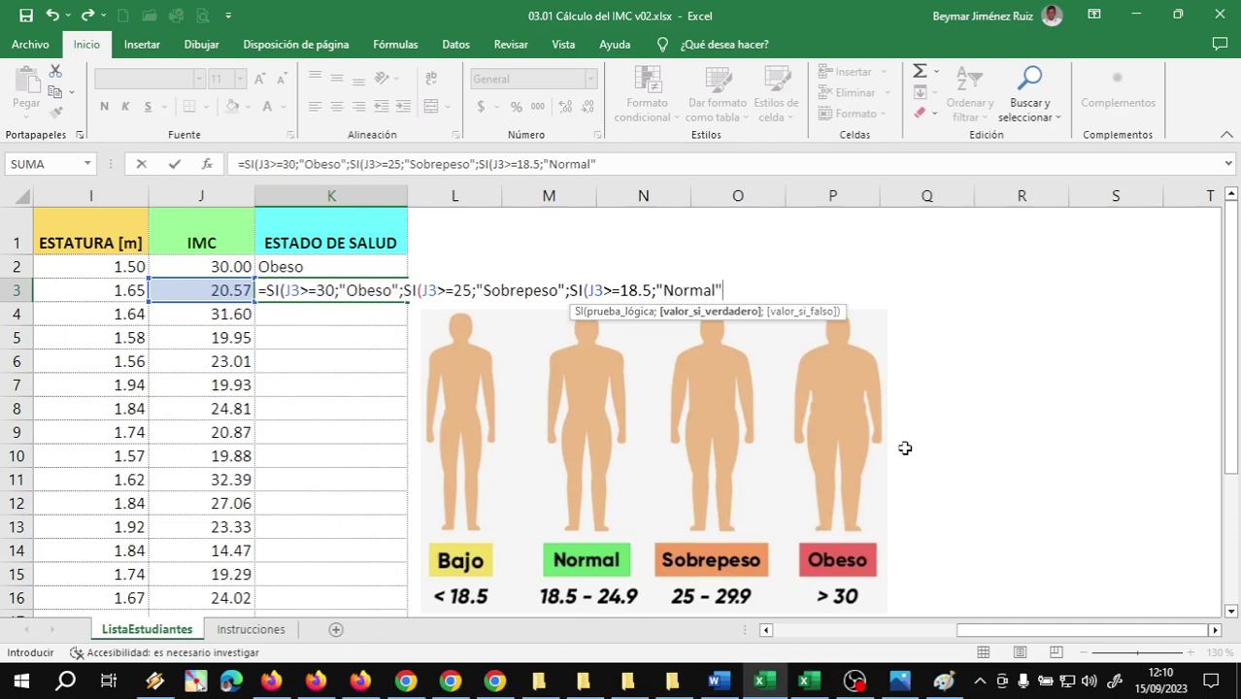
pyautogui.write(';')
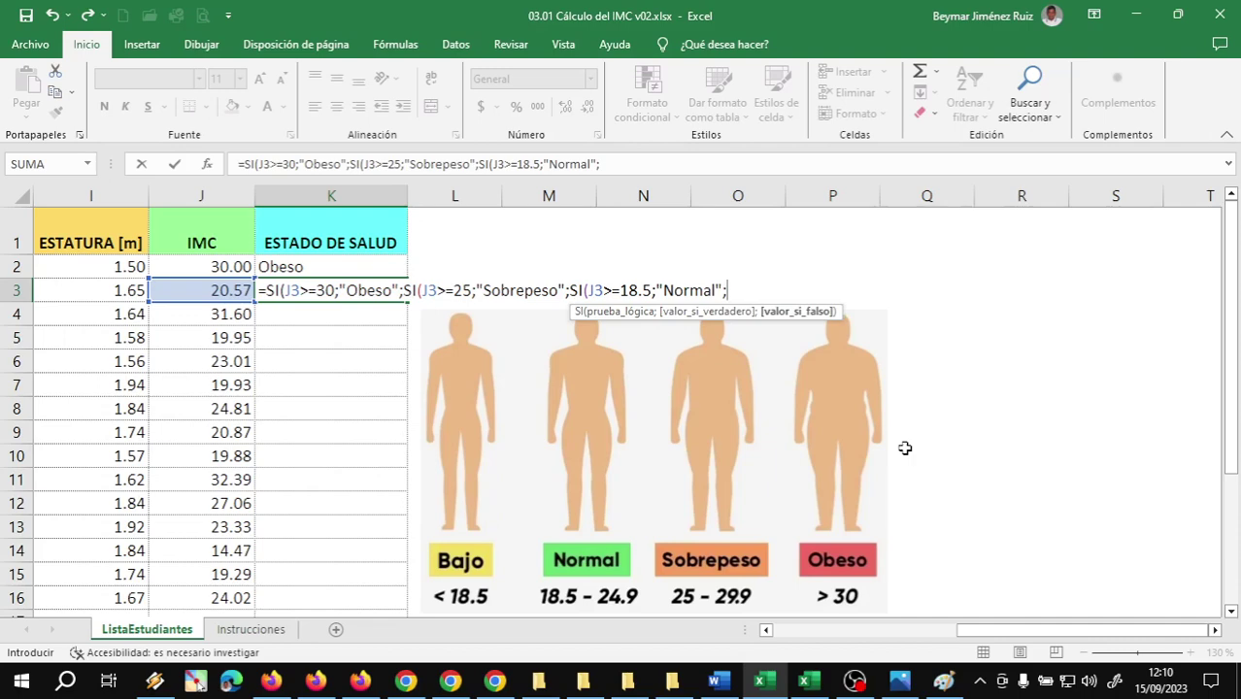
pyautogui.write('"')
pyautogui.write('Bajo"')
pyautogui.write(')')
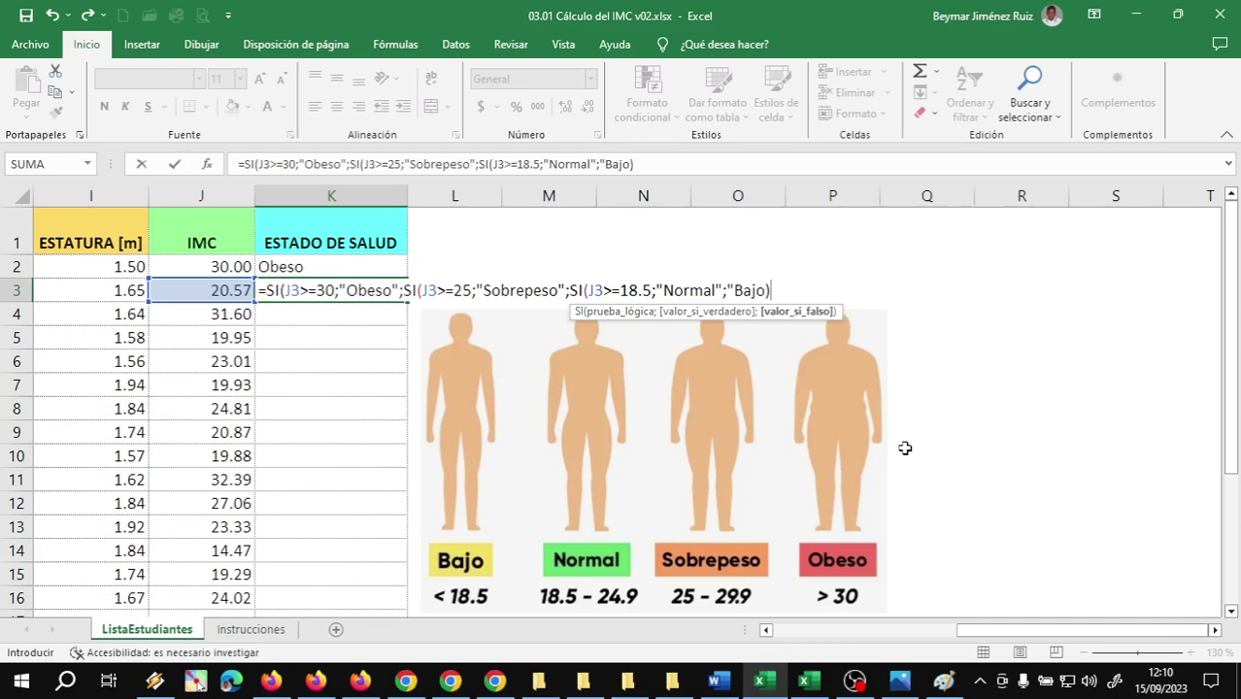
pyautogui.write(')')
pyautogui.write(')')
pyautogui.press('BackSpace')
pyautogui.write(')')
pyautogui.press('Return')
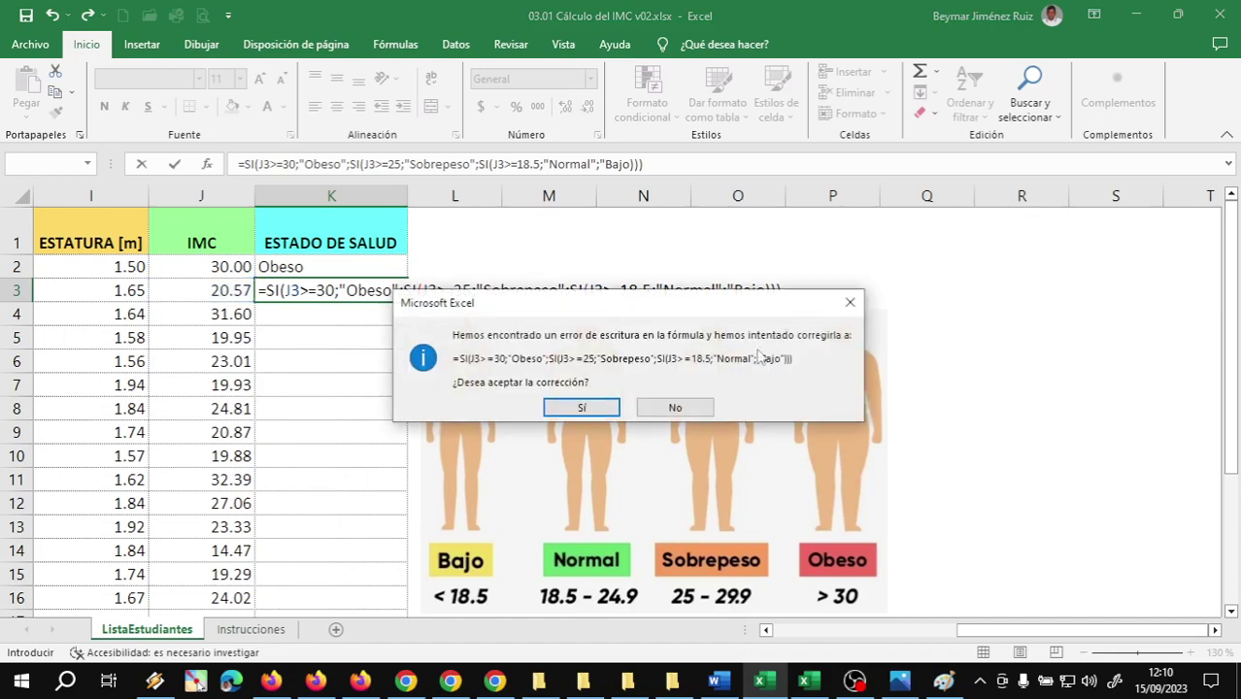
pyautogui.click(581, 409)
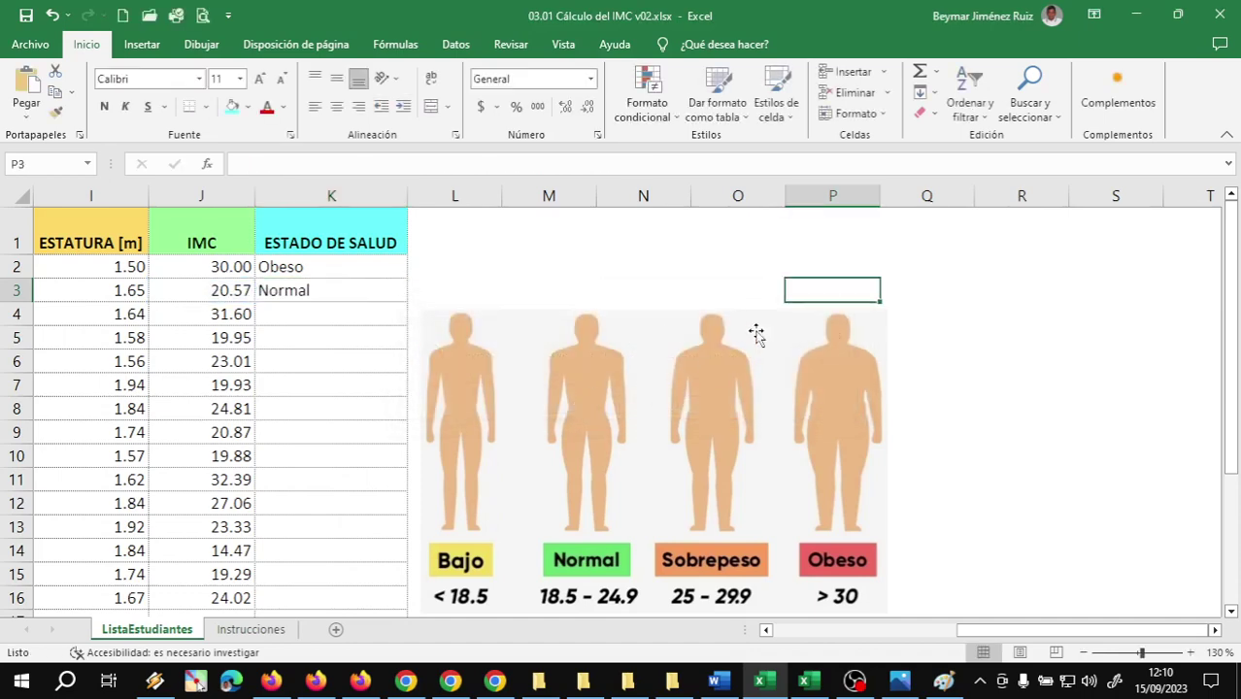
# Check K3's formula, then fill it down the ESTADO DE SALUD column to K16
pyautogui.click(323, 293)
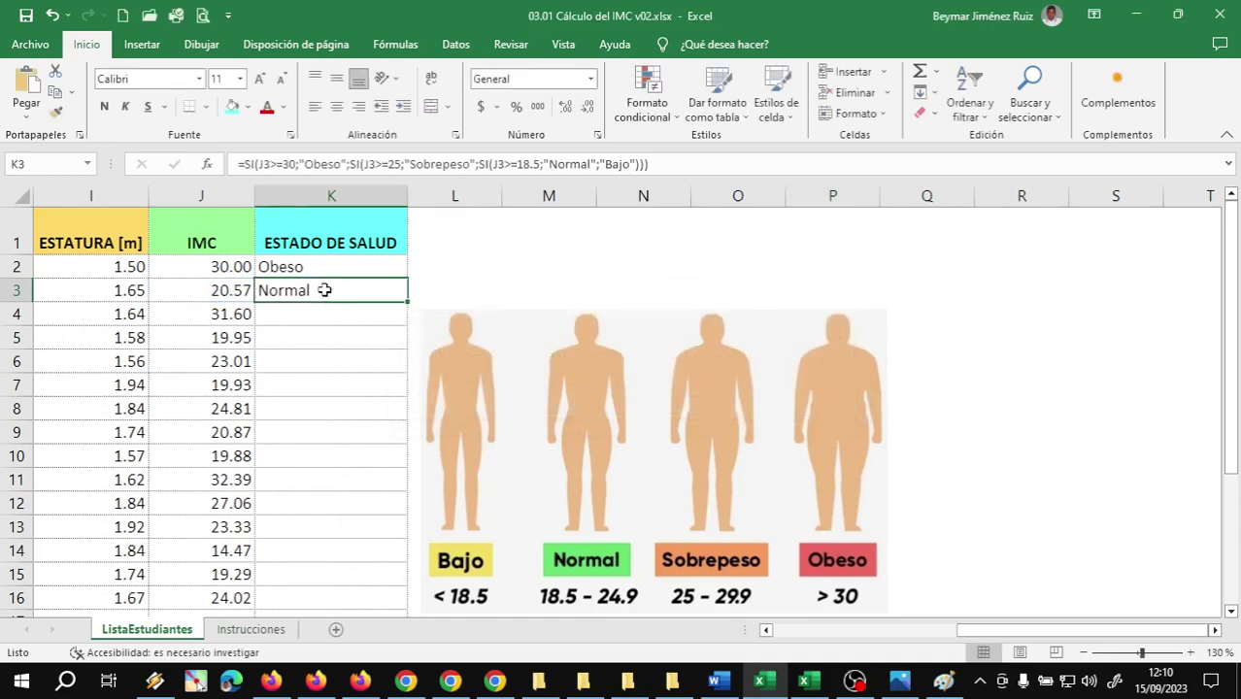
pyautogui.doubleClick(324, 290)
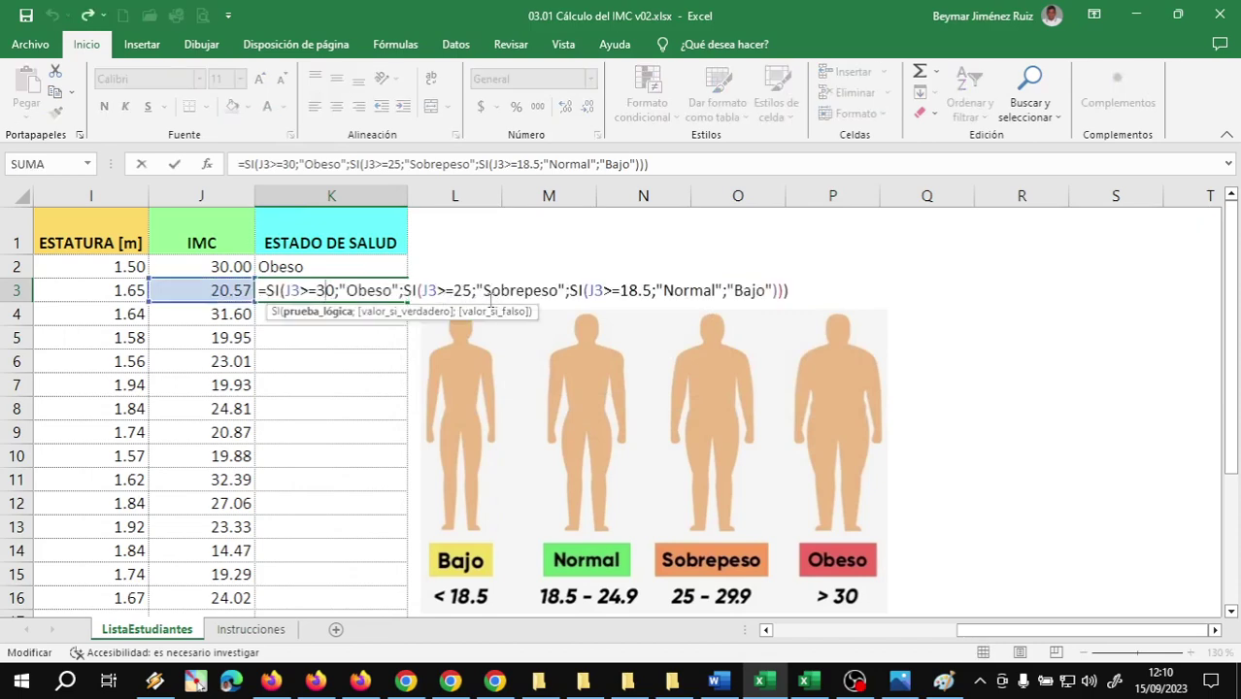
pyautogui.press('Return')
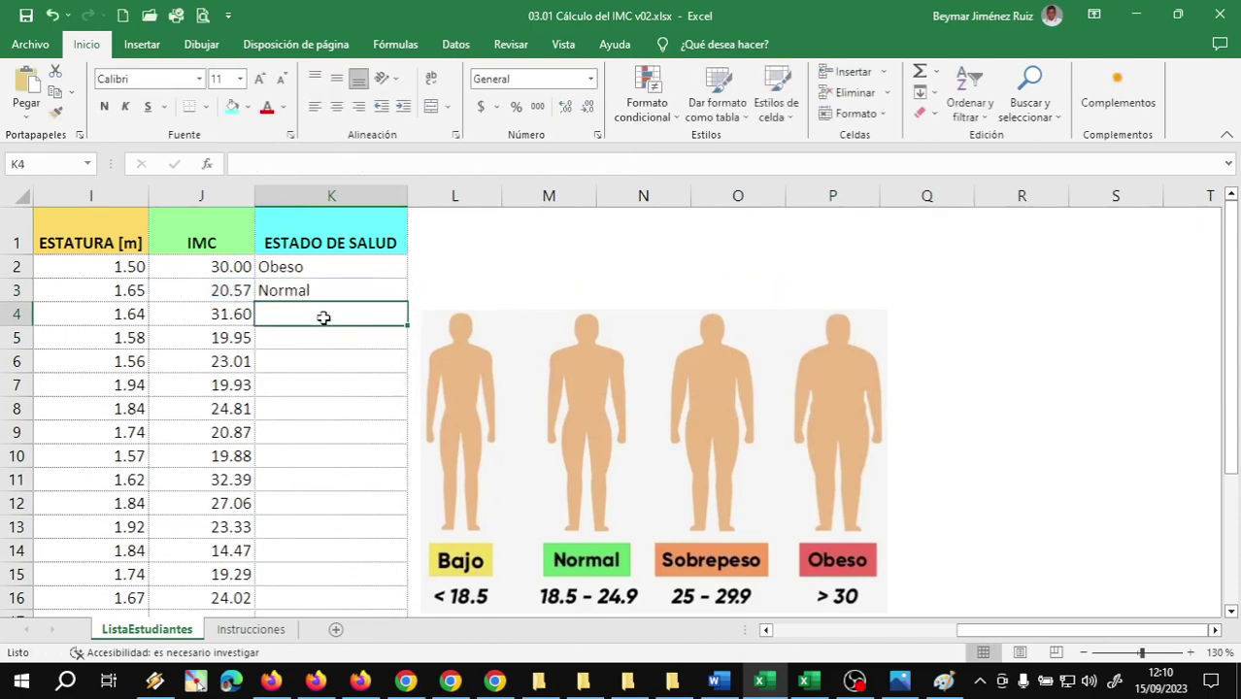
pyautogui.click(342, 292)
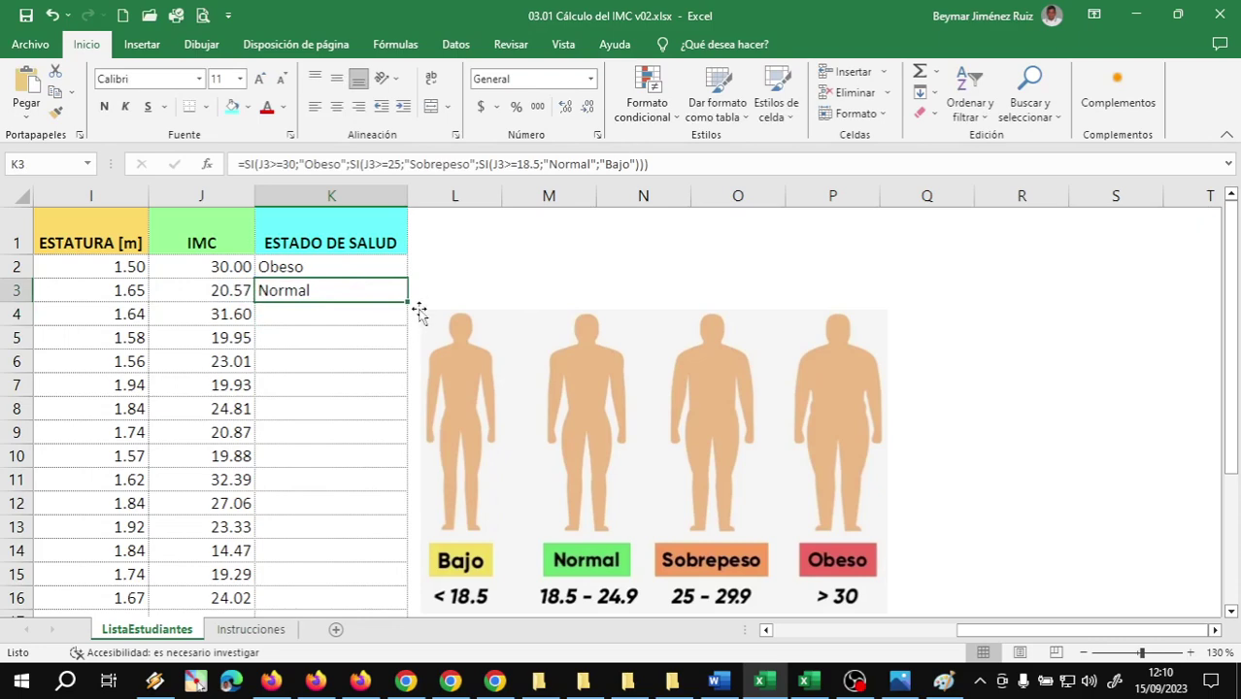
pyautogui.moveTo(408, 302); pyautogui.dragTo(385, 531)
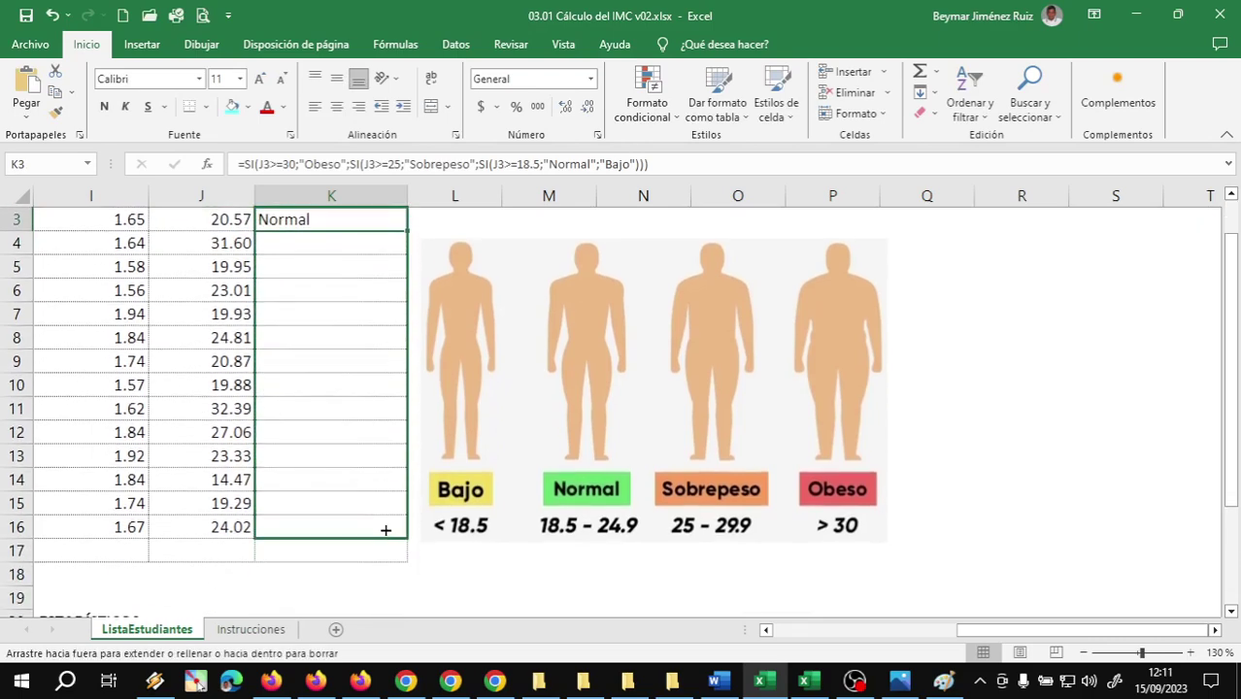
pyautogui.moveTo(385, 531); pyautogui.dragTo(389, 524)
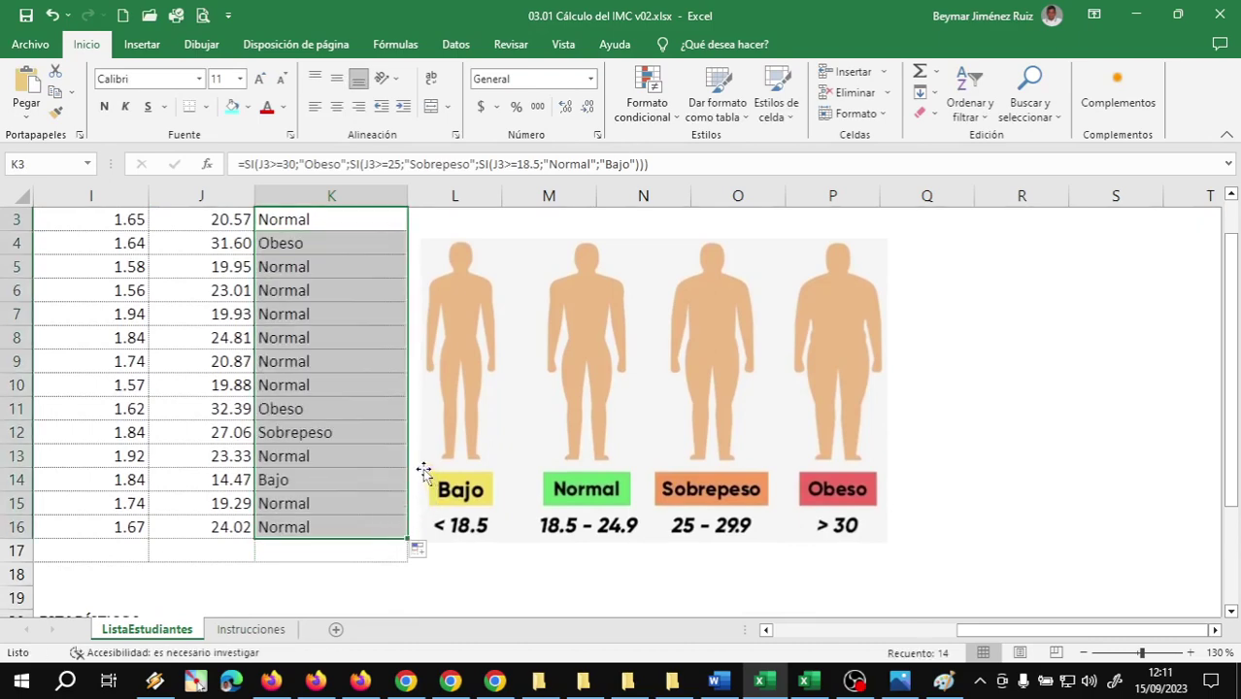
# Review the formulas in K2, K3 and K12, then open K2's formula for editing
pyautogui.scroll(1, 388, 449)
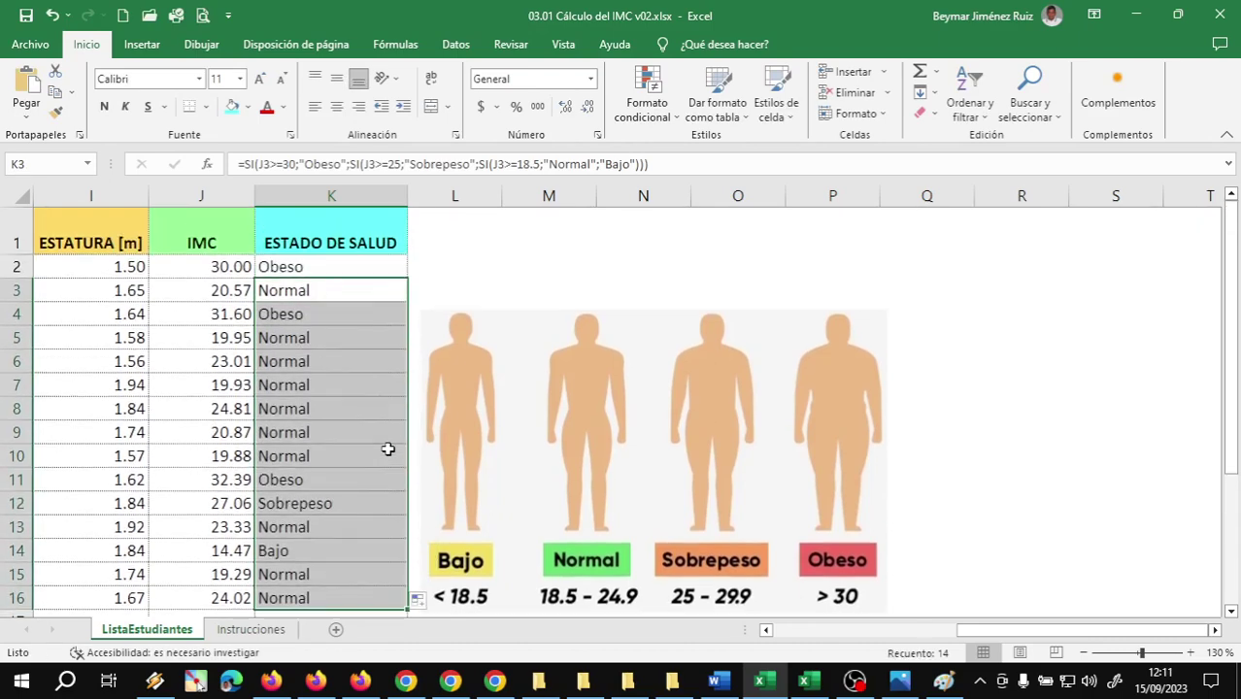
pyautogui.click(307, 267)
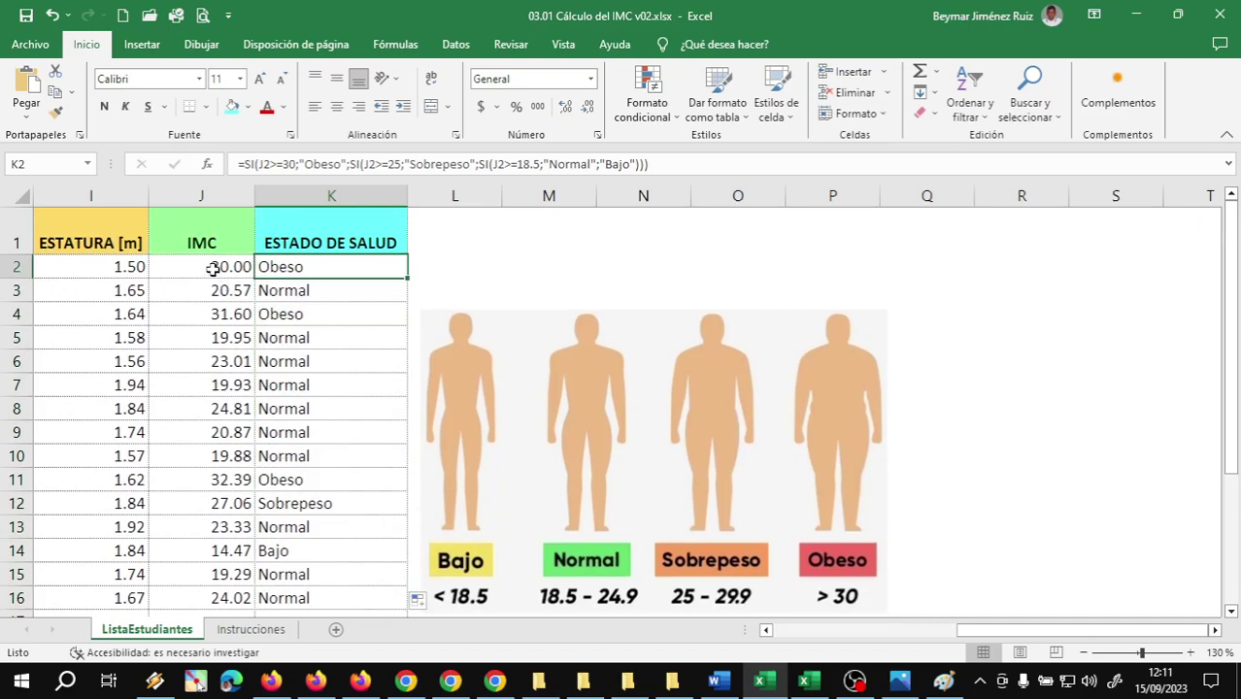
pyautogui.click(297, 292)
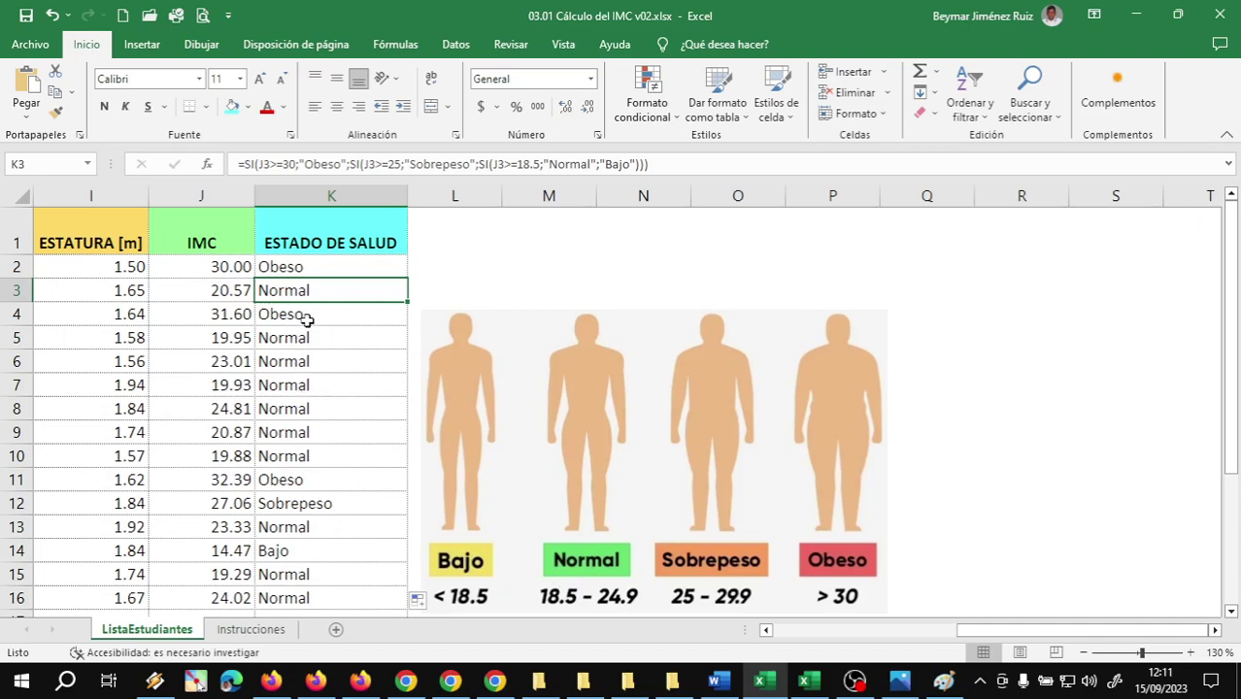
pyautogui.click(307, 508)
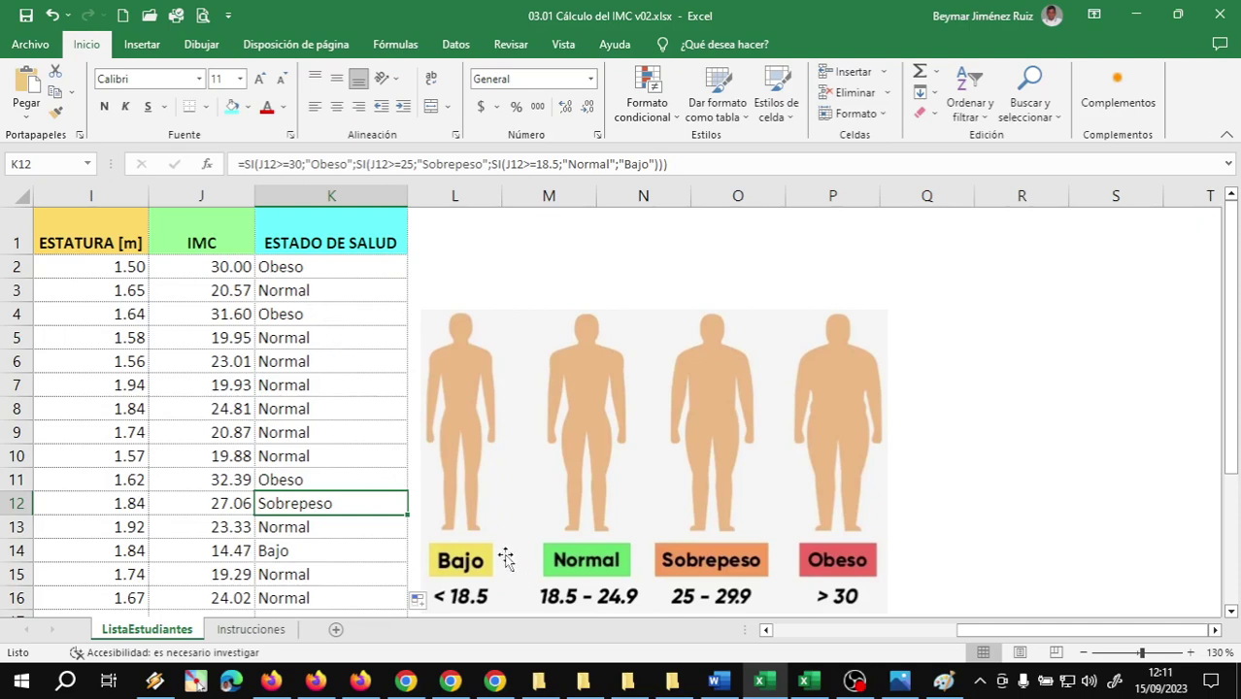
pyautogui.click(321, 269)
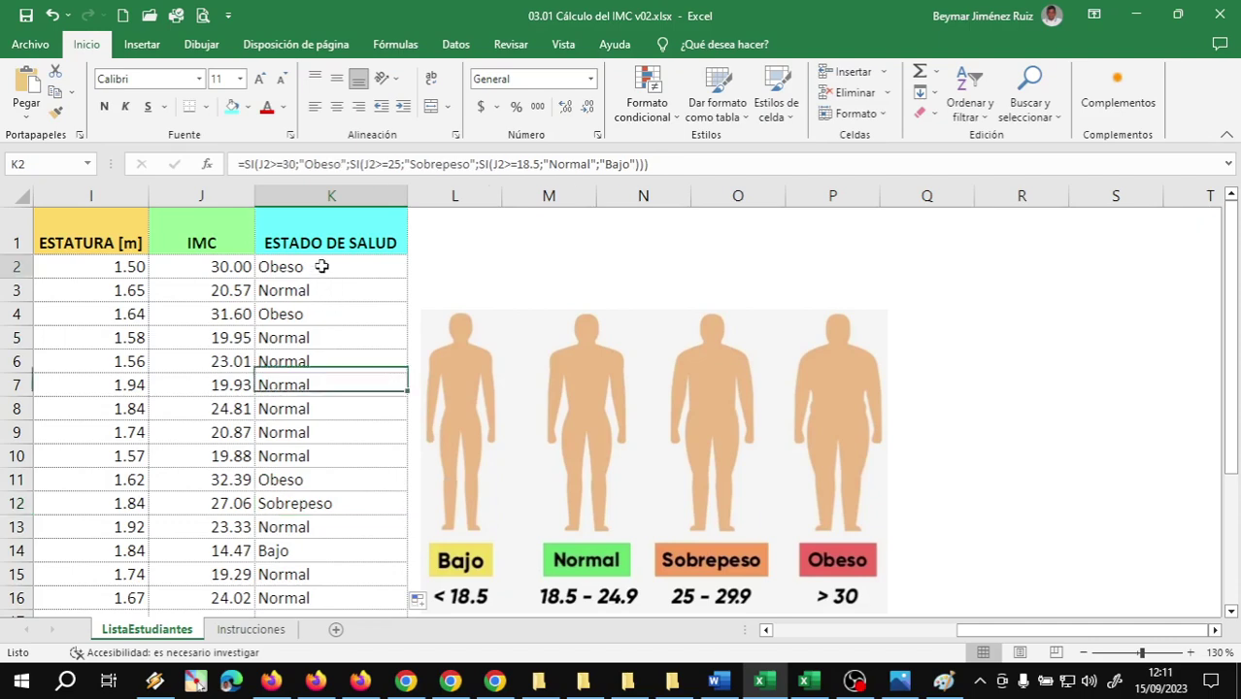
pyautogui.click(340, 163)
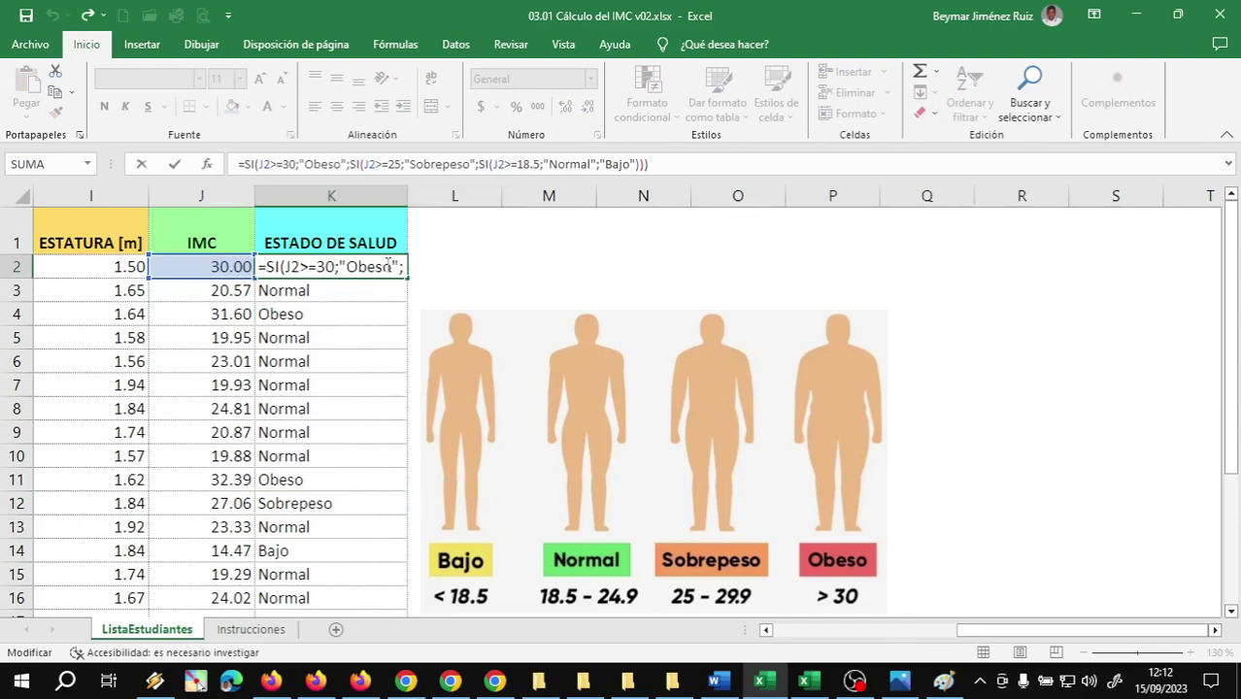
# Add the range '>30' to Obeso and '25 - 29.9' to Sobrepeso in K2's labels
pyautogui.click(393, 267)
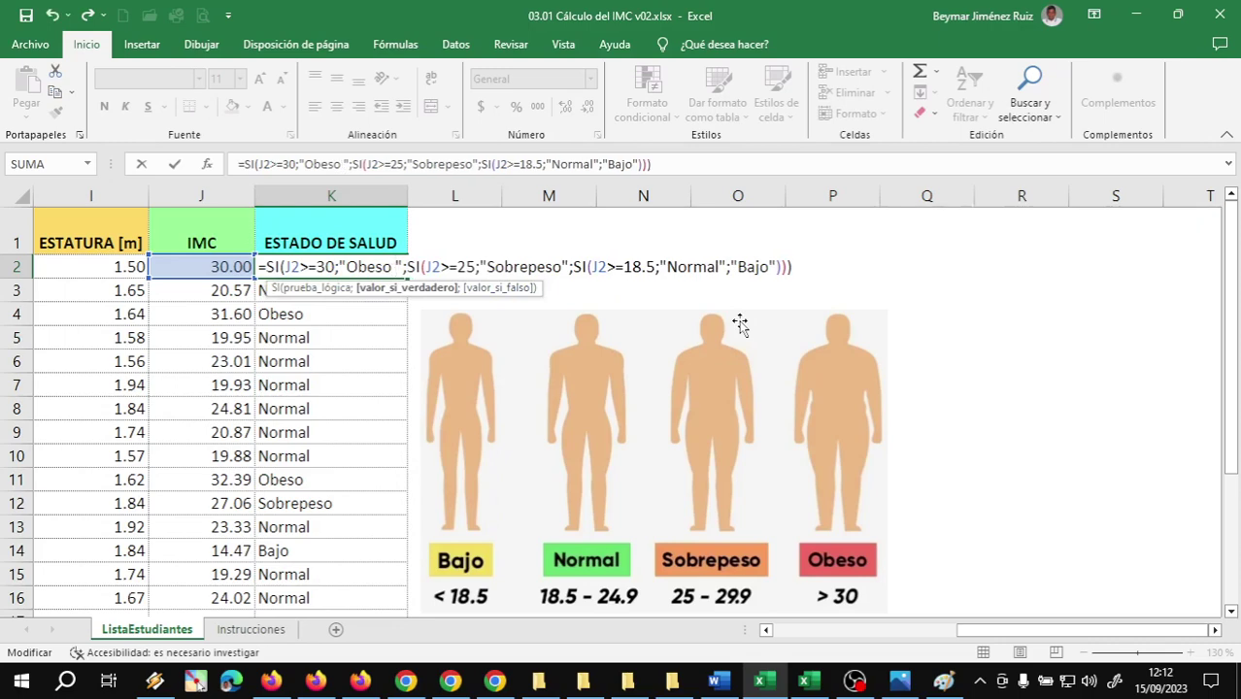
pyautogui.write('>')
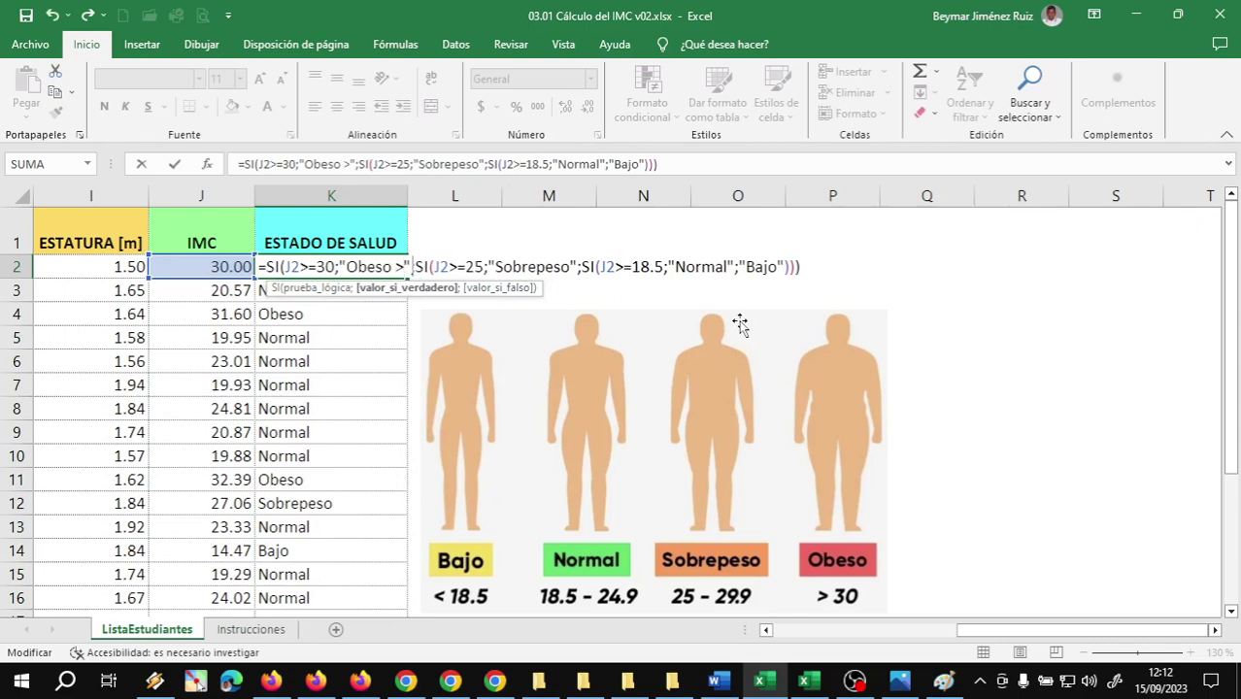
pyautogui.write('300')
pyautogui.press('BackSpace')
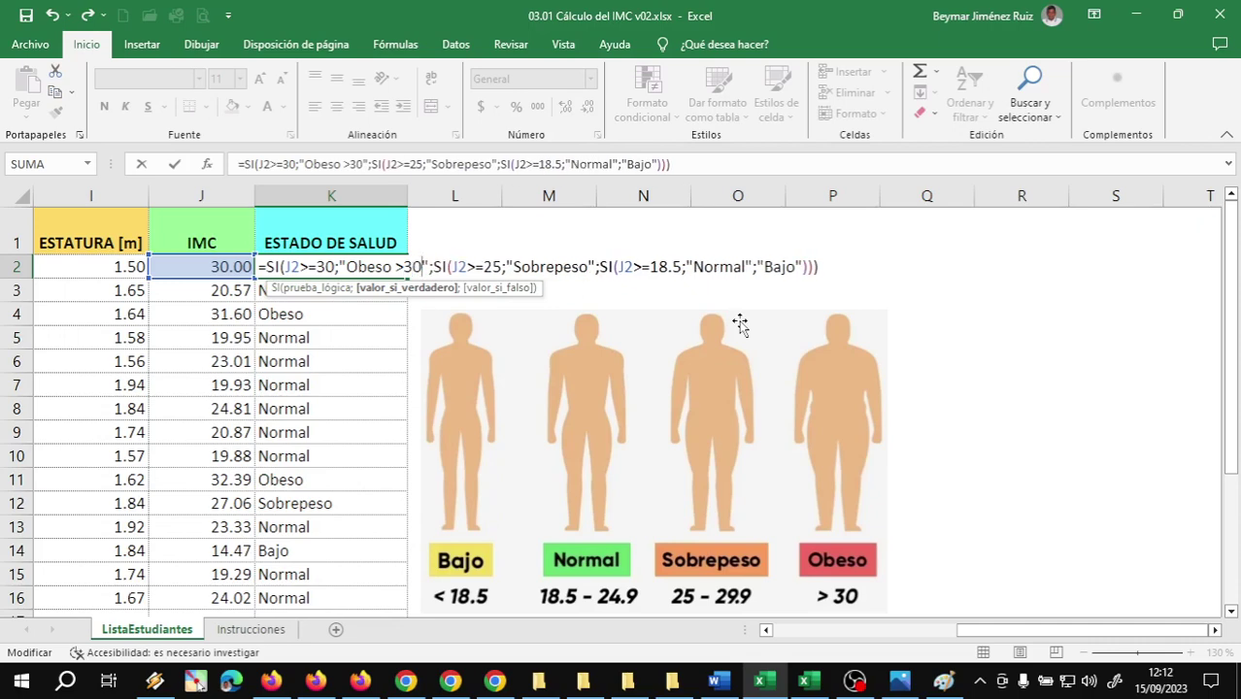
pyautogui.press('Right')
pyautogui.press('Right')
pyautogui.press('Right')
pyautogui.press('Right')
pyautogui.press('Right')
pyautogui.press('Right')
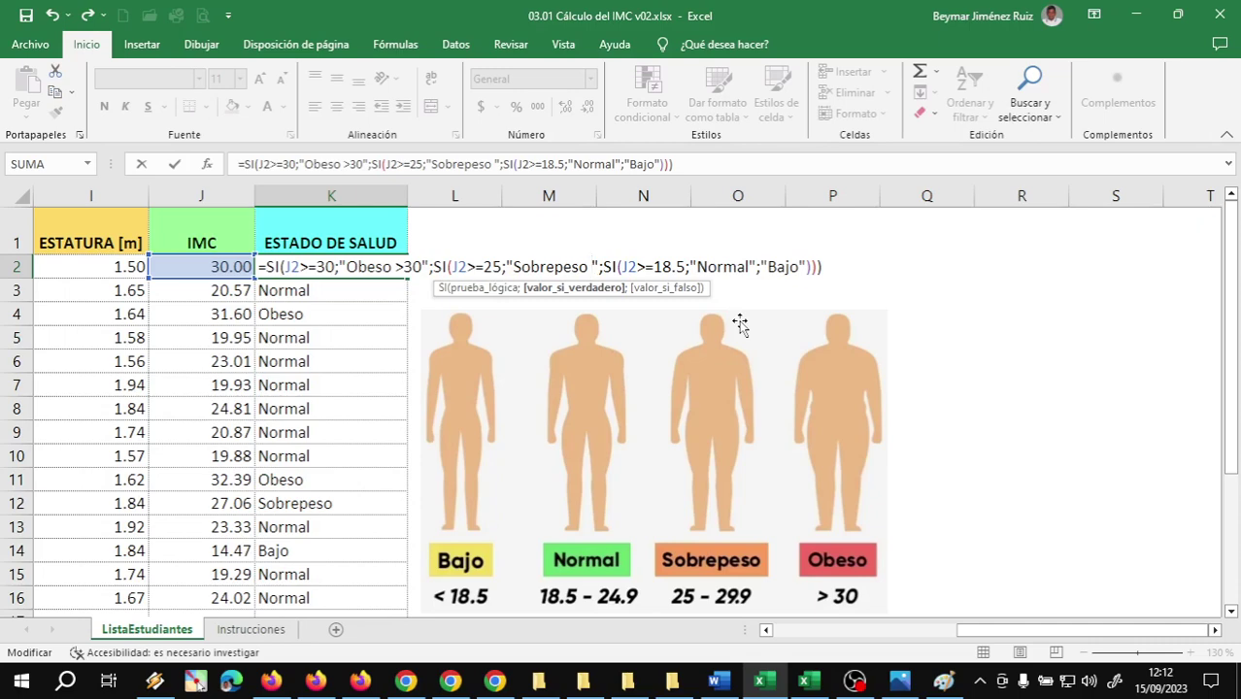
pyautogui.write('2')
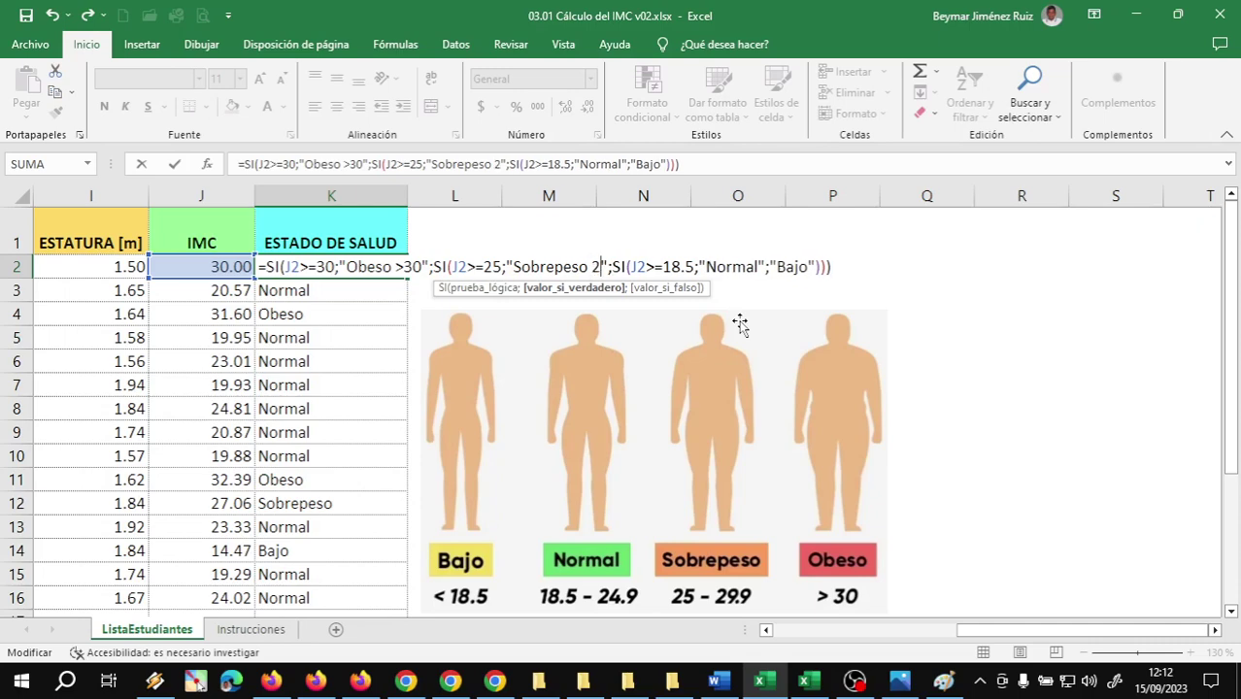
pyautogui.write('5')
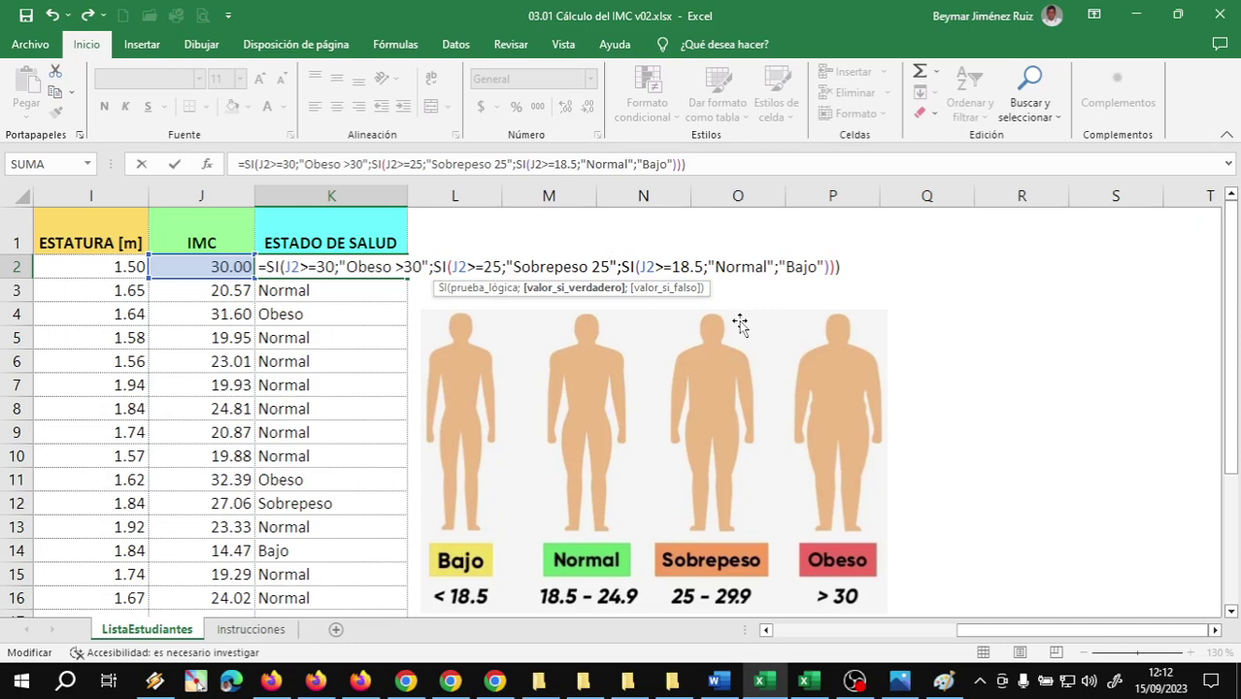
pyautogui.write('-')
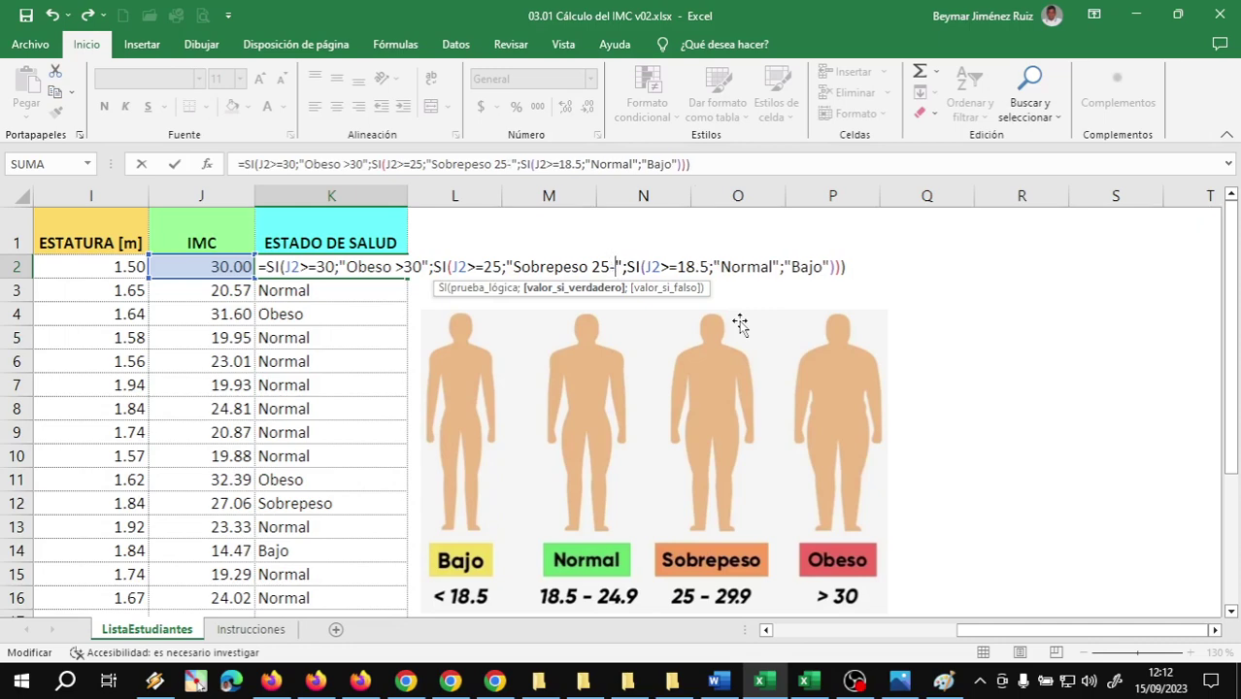
pyautogui.press('BackSpace')
pyautogui.write('- ')
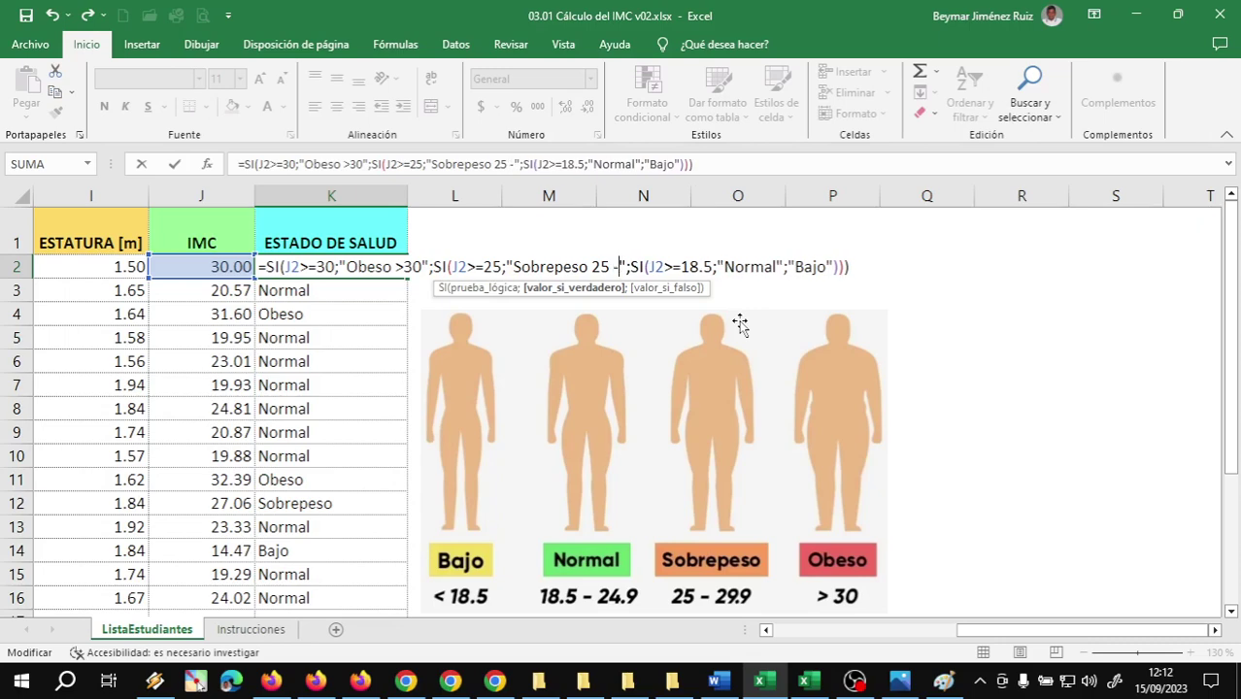
pyautogui.write('2')
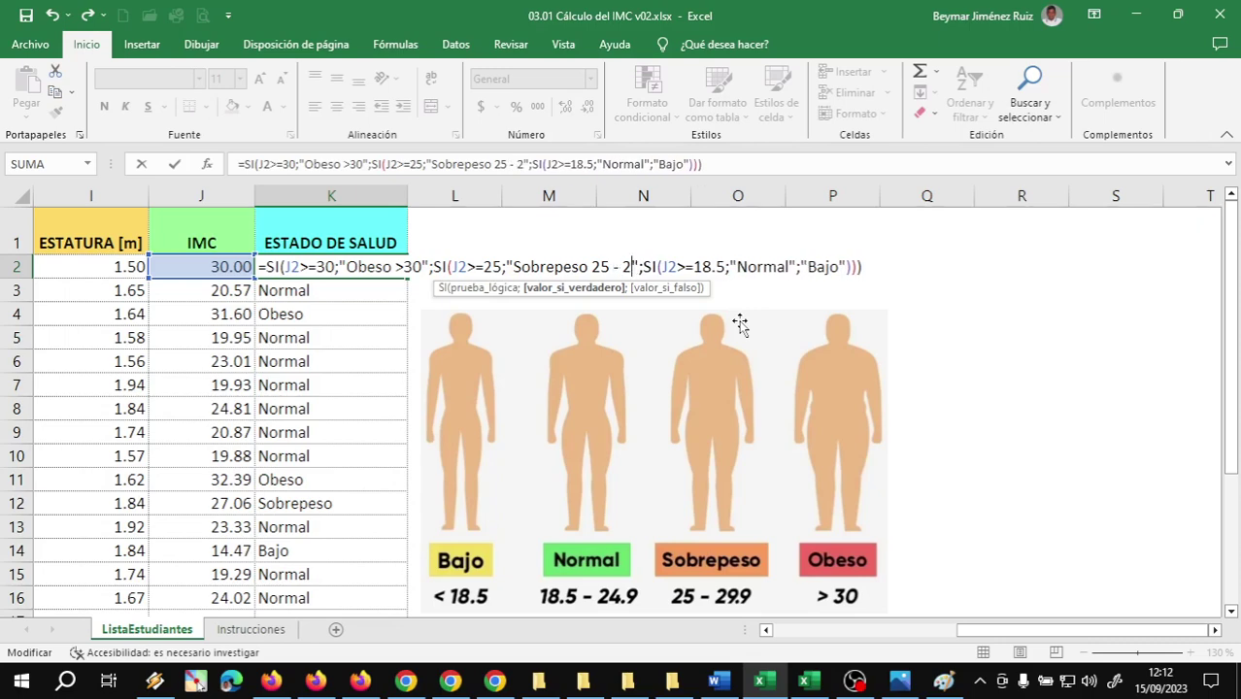
pyautogui.write('9.9')
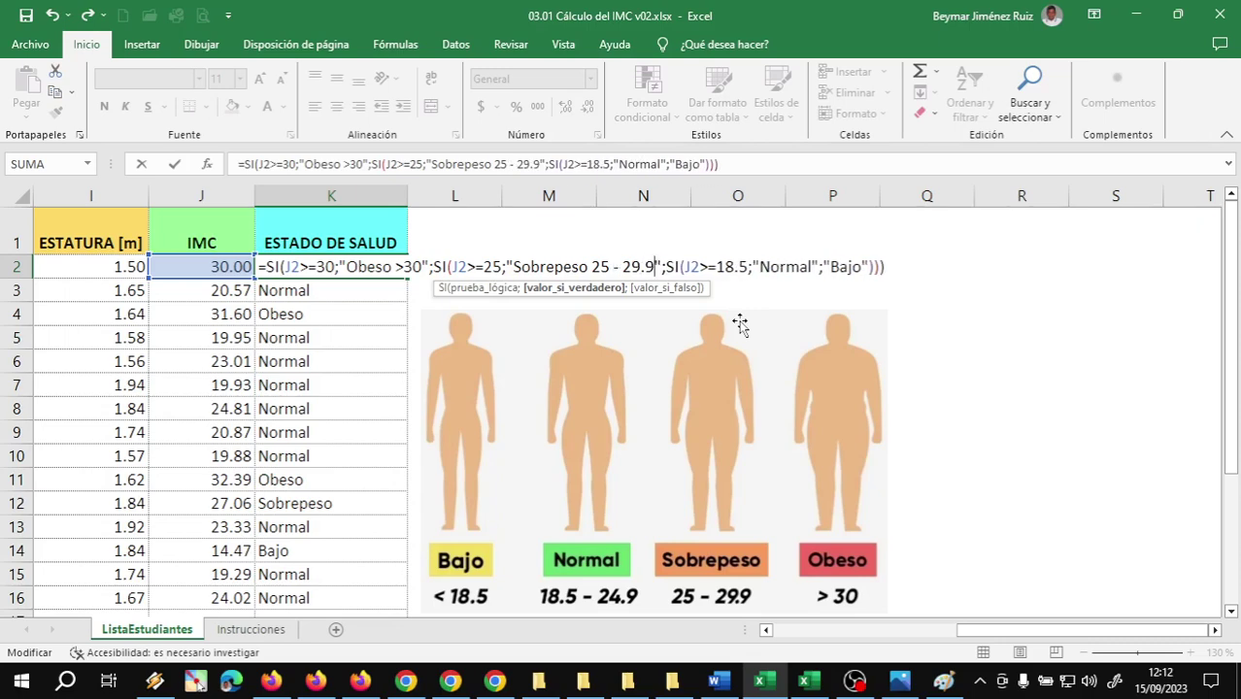
# Append '18.5 - 24.9' to the Normal label and '<18.5' to the Bajo label
pyautogui.press('Right')
pyautogui.press('Right')
pyautogui.press('Right')
pyautogui.press('Right')
pyautogui.press('Right')
pyautogui.press('Right')
pyautogui.press('Right')
pyautogui.press('Right')
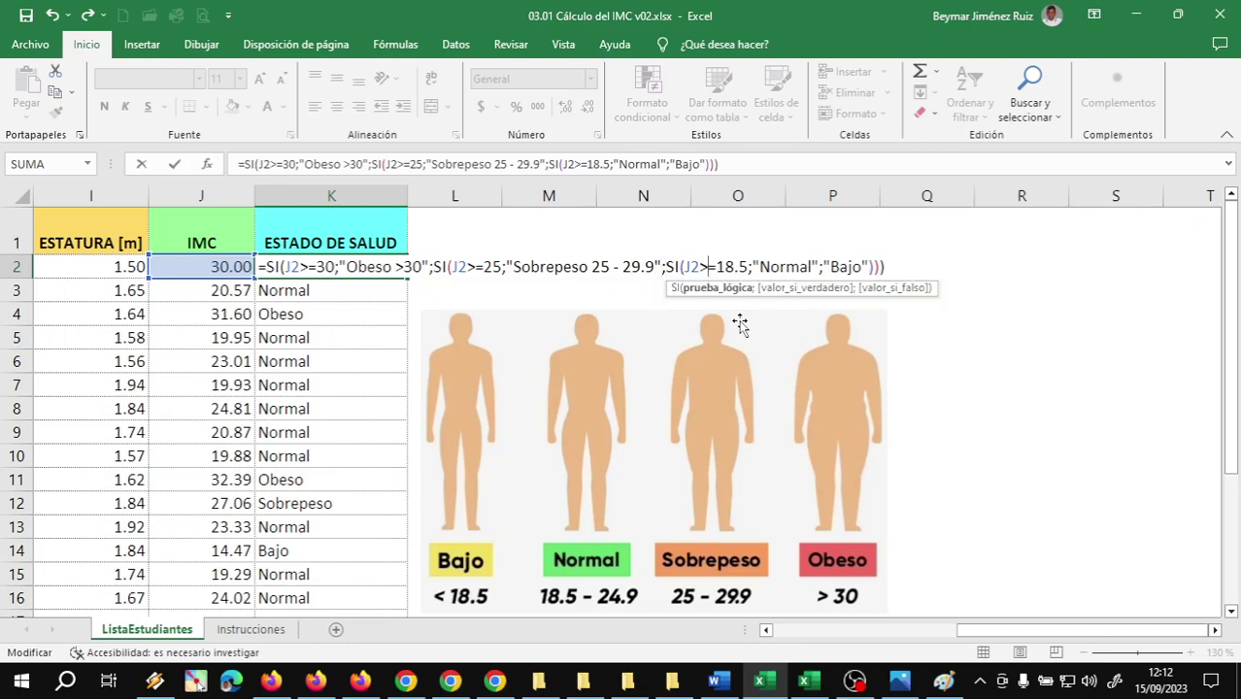
pyautogui.press('Right')
pyautogui.press('Right')
pyautogui.press('Right')
pyautogui.press('Right')
pyautogui.press('Right')
pyautogui.press('Right')
pyautogui.press('Right')
pyautogui.press('Right')
pyautogui.press('Right')
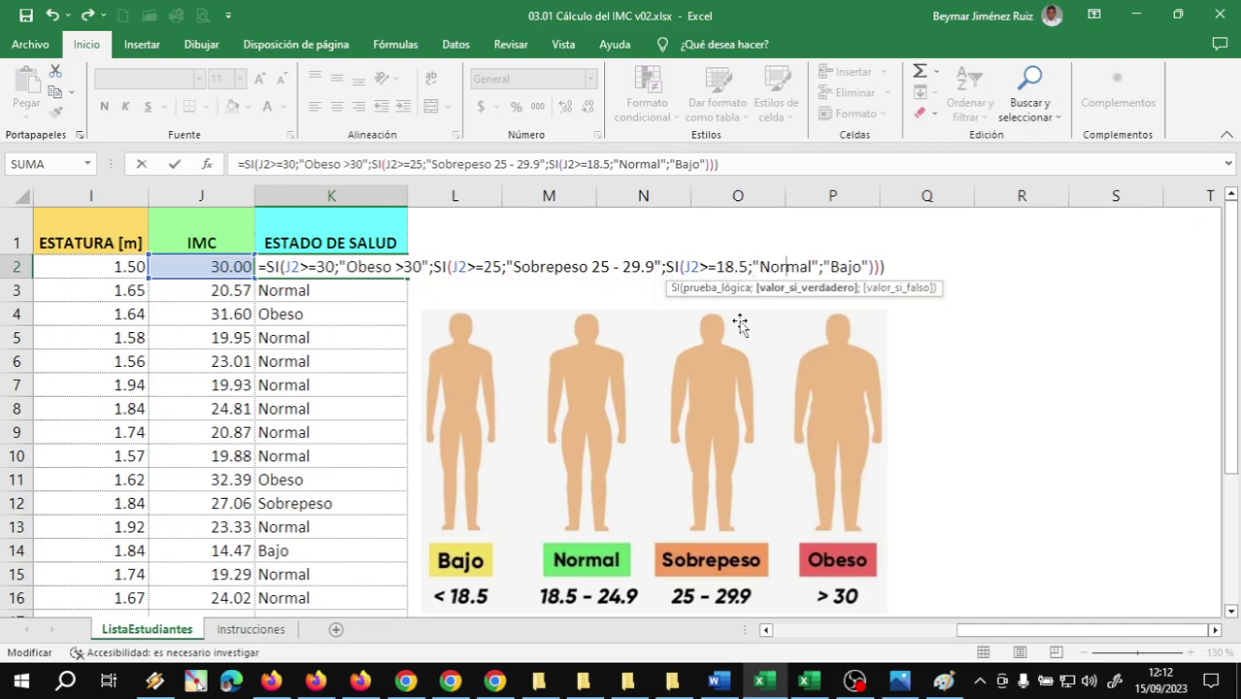
pyautogui.press('Right')
pyautogui.press('Right')
pyautogui.press('Right')
pyautogui.write('1')
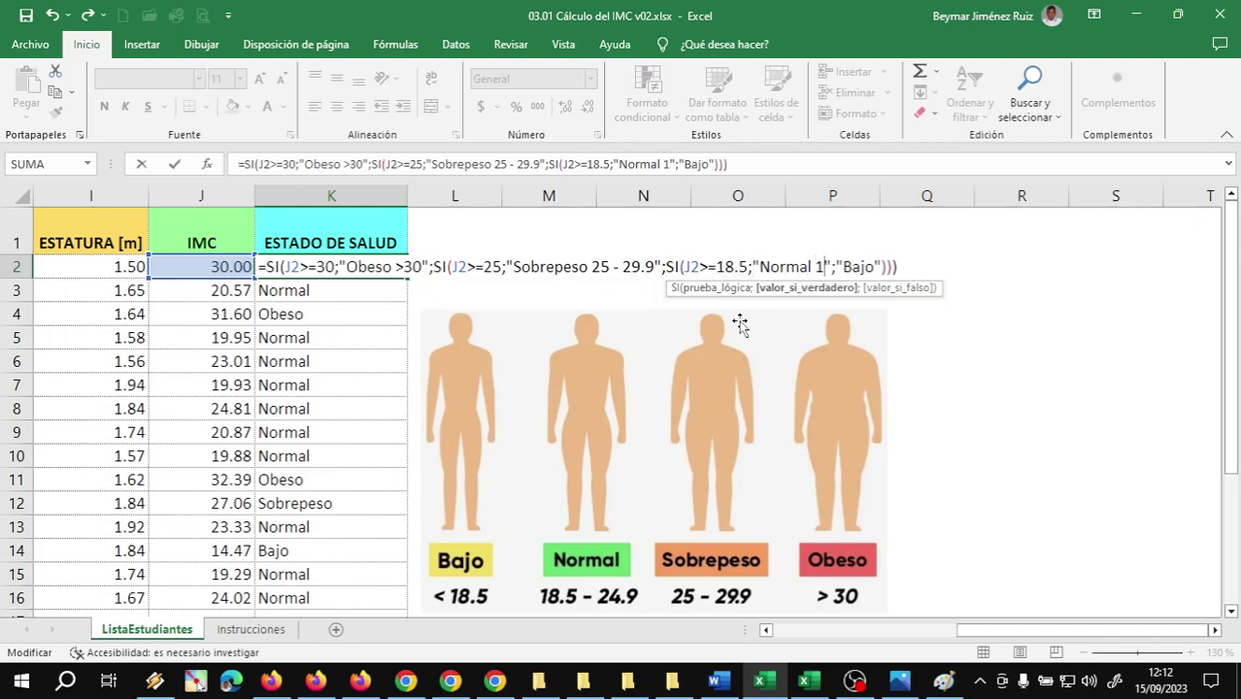
pyautogui.write('8.5 - ')
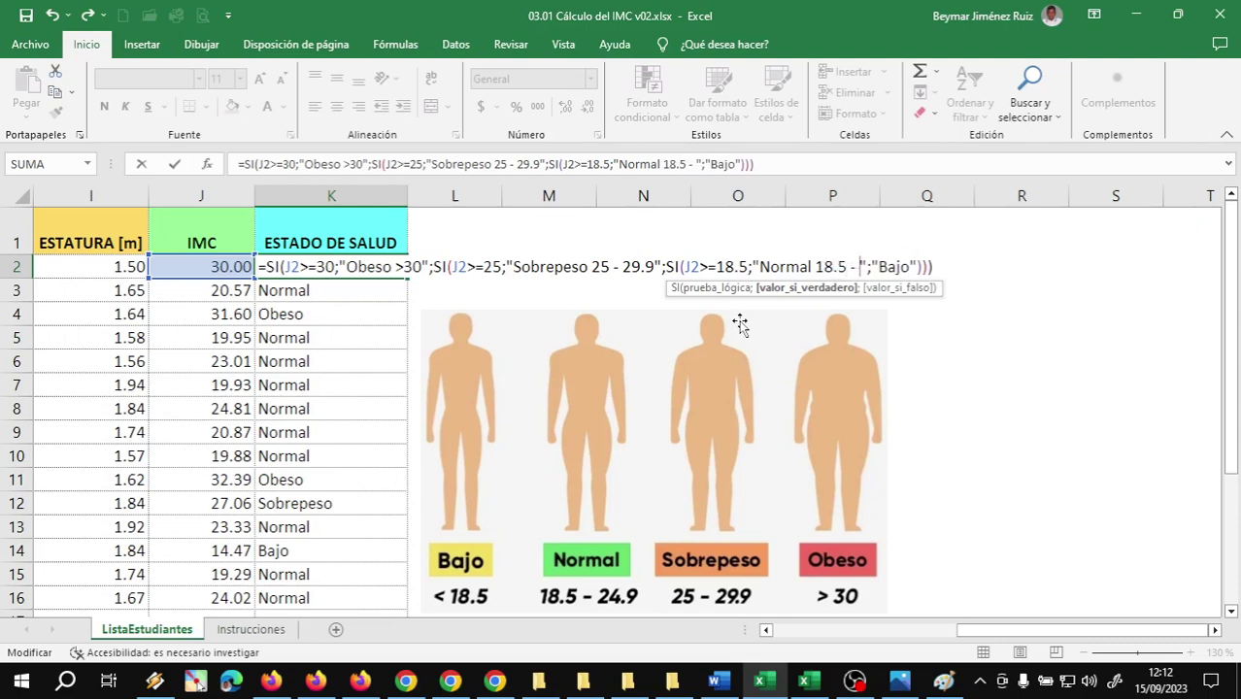
pyautogui.write('24.')
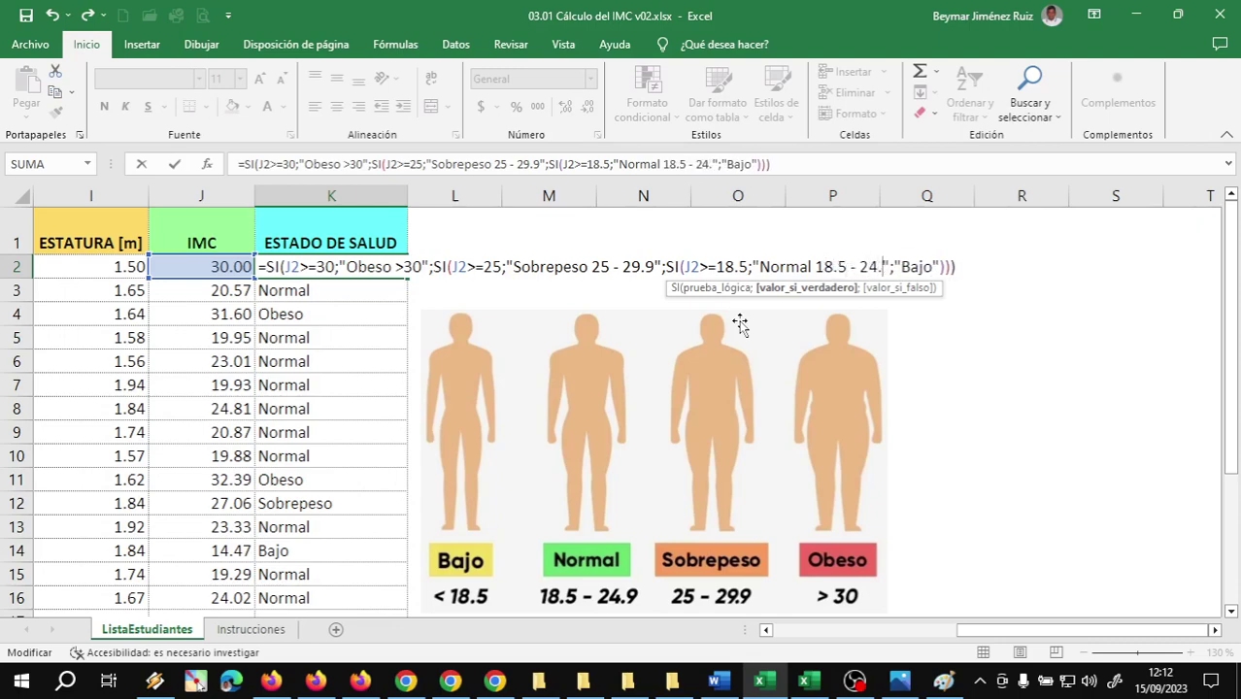
pyautogui.write('9')
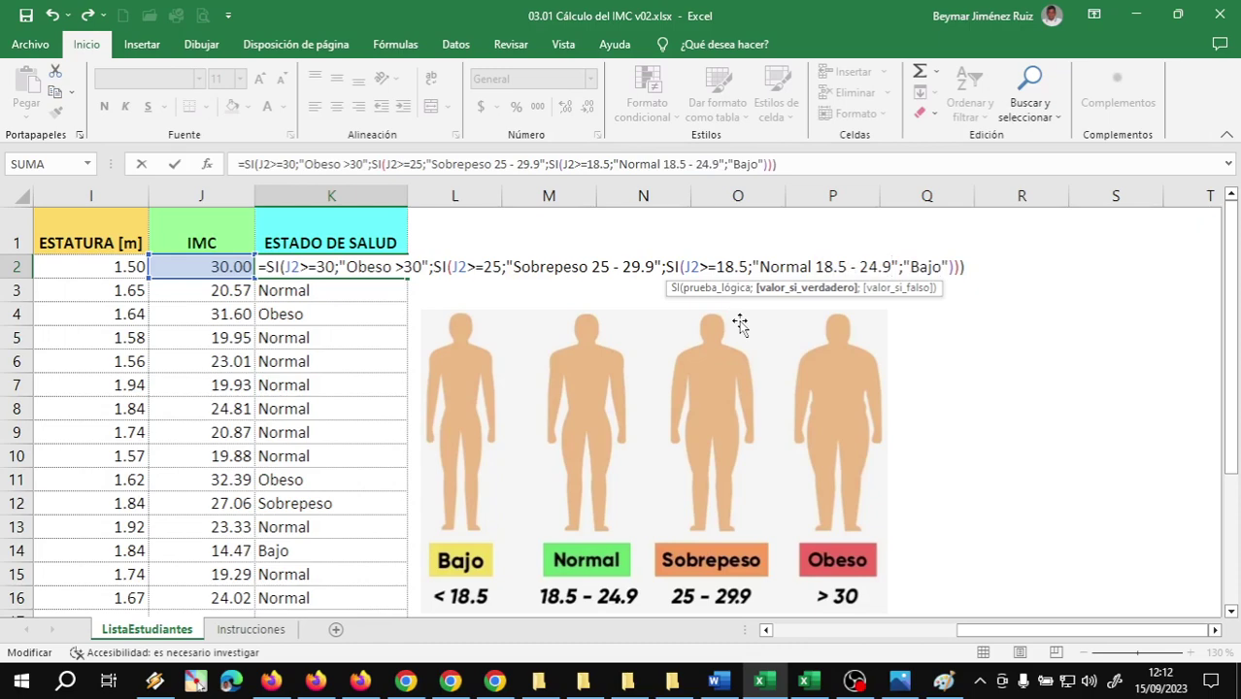
pyautogui.press('Right')
pyautogui.press('Right')
pyautogui.press('Right')
pyautogui.press('Right')
pyautogui.press('Right')
pyautogui.press('Right')
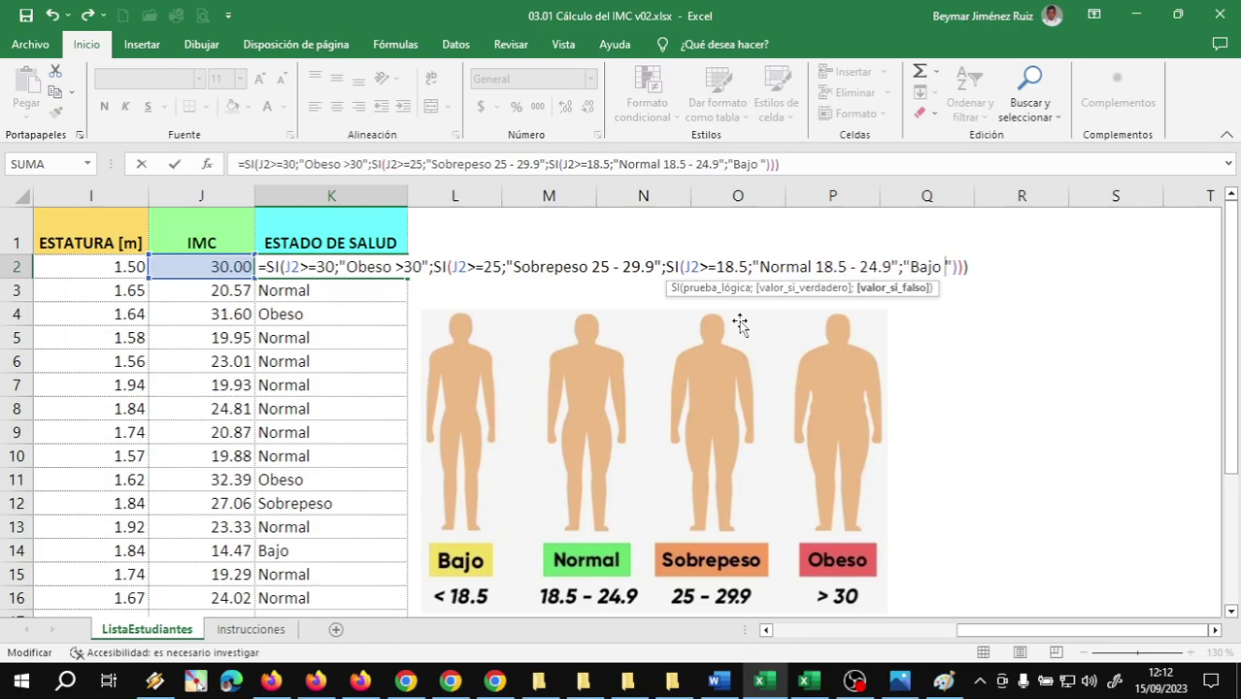
pyautogui.write('<')
pyautogui.write('18')
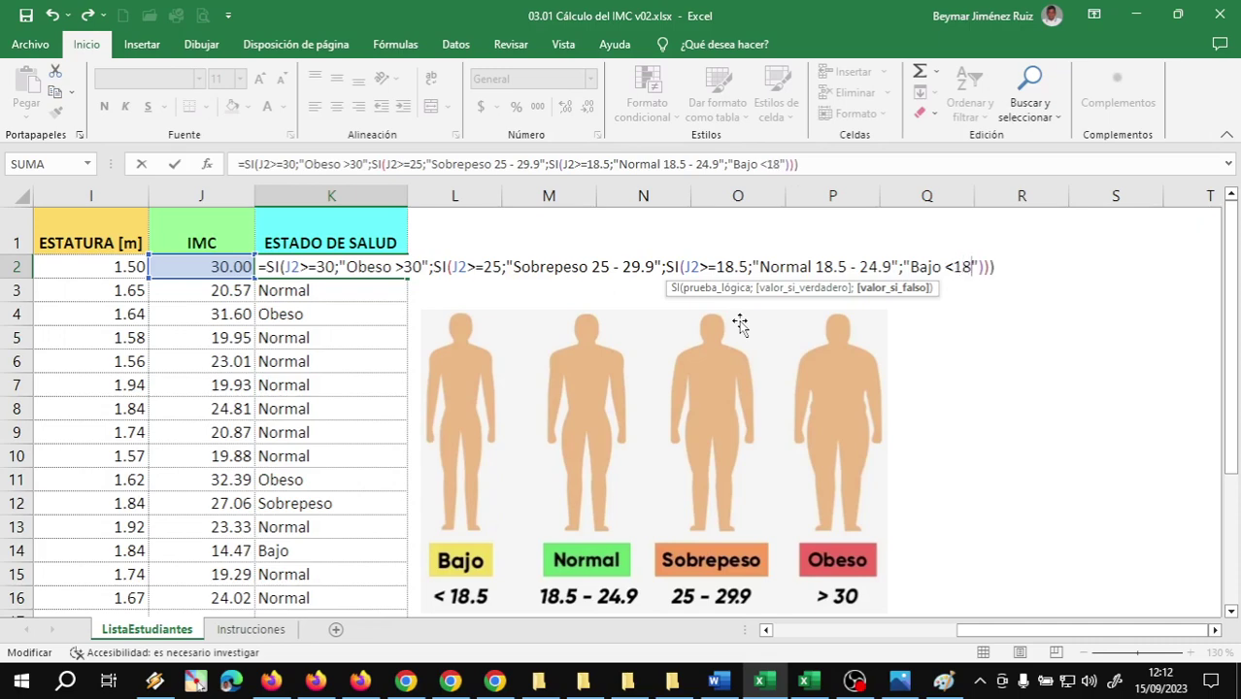
pyautogui.write('.5')
pyautogui.press('Left')
pyautogui.press('Left')
pyautogui.press('Left')
pyautogui.press('Left')
pyautogui.press('Left')
pyautogui.press('Left')
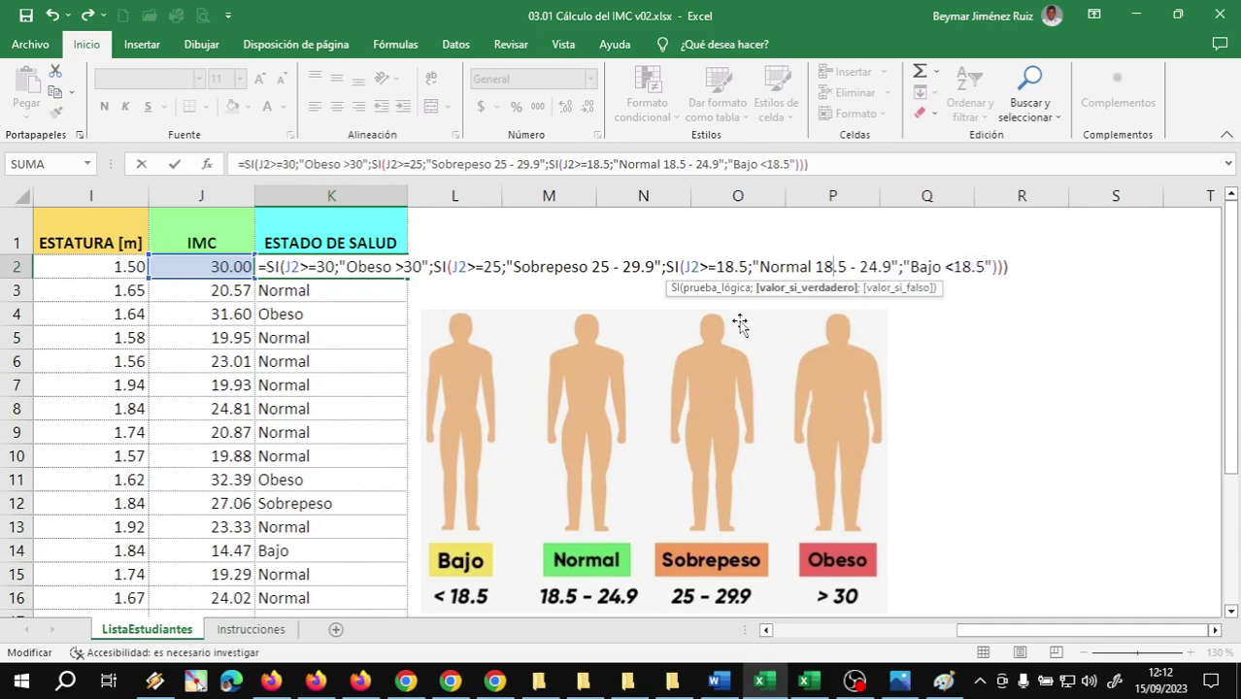
pyautogui.press('Left')
pyautogui.press('Left')
pyautogui.press('Left')
pyautogui.press('Left')
pyautogui.press('Left')
pyautogui.press('Left')
pyautogui.press('Left')
pyautogui.press('Left')
pyautogui.press('Left')
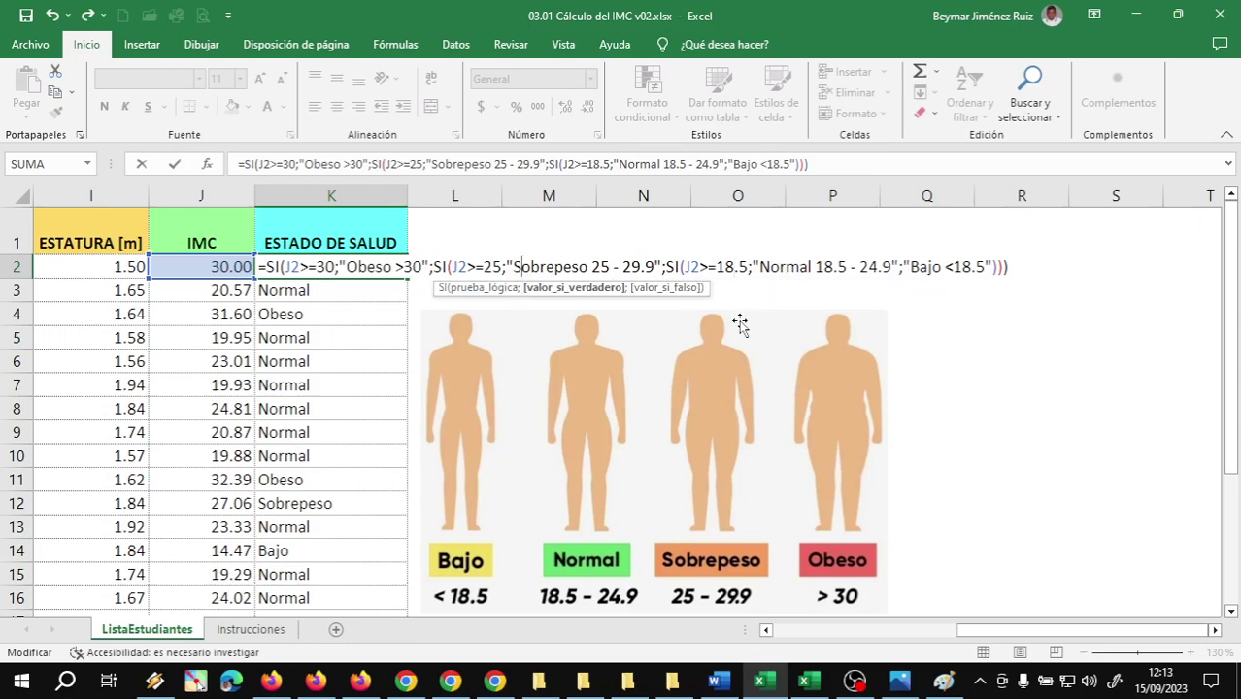
pyautogui.press('Left')
# Prefix the Sobrepeso range with >= so it reads 'Sobrepeso >=25 - 29.9'
pyautogui.press('Right')
pyautogui.press('Right')
pyautogui.press('Right')
pyautogui.press('Right')
pyautogui.press('Right')
pyautogui.press('Right')
pyautogui.press('Right')
pyautogui.press('Right')
pyautogui.press('Right')
pyautogui.write('>=')
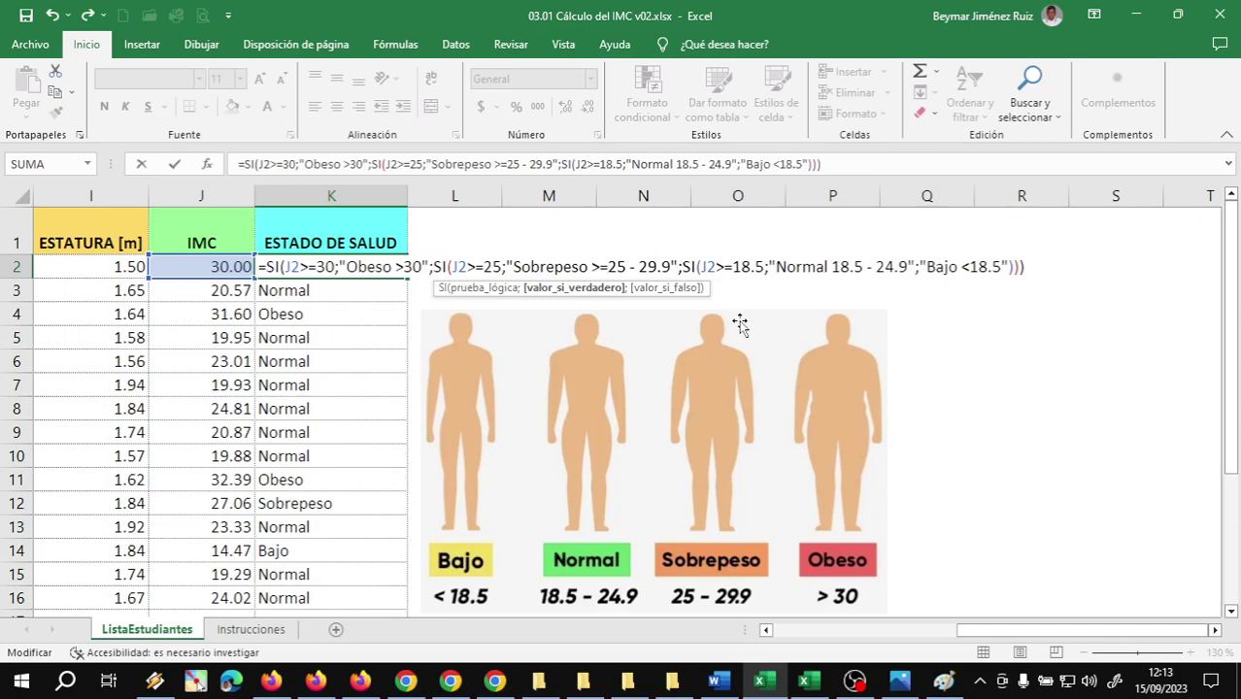
pyautogui.press('Right')
pyautogui.press('Right')
pyautogui.press('Right')
pyautogui.press('Right')
pyautogui.press('Right')
pyautogui.press('Left')
pyautogui.press('Right')
pyautogui.press('Right')
pyautogui.press('Left')
pyautogui.press('Left')
pyautogui.press('Right')
pyautogui.press('Right')
pyautogui.press('Right')
pyautogui.press('Right')
pyautogui.press('Right')
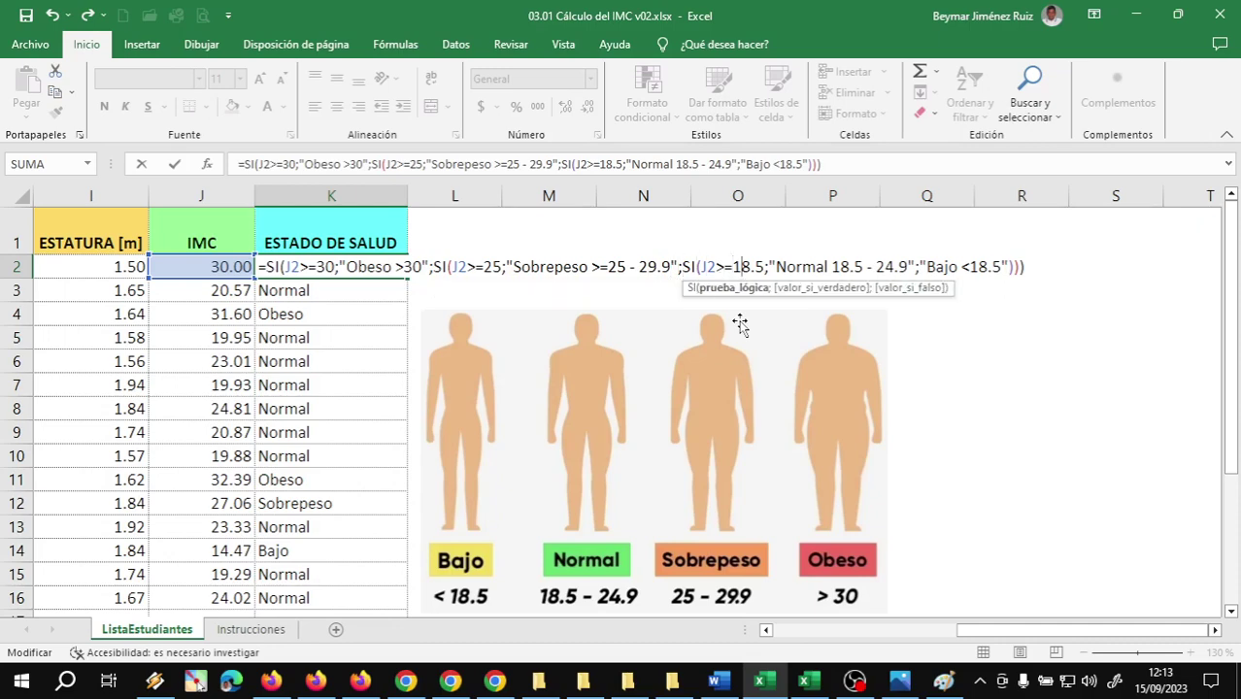
pyautogui.press('Right')
pyautogui.press('Right')
pyautogui.press('Right')
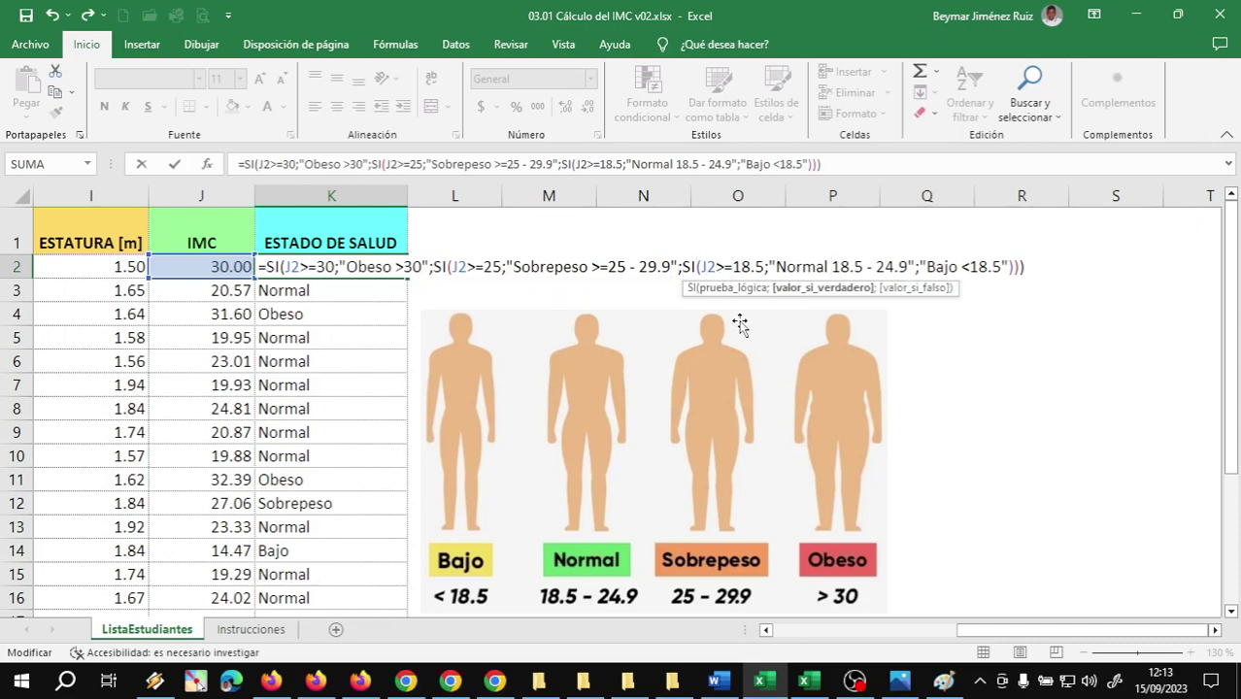
# Change the labels to 'Normal >=18.5 - 24.9' and 'Bajo <=18.5', then commit K2's formula
pyautogui.write('<')
pyautogui.press('BackSpace')
pyautogui.write('>=')
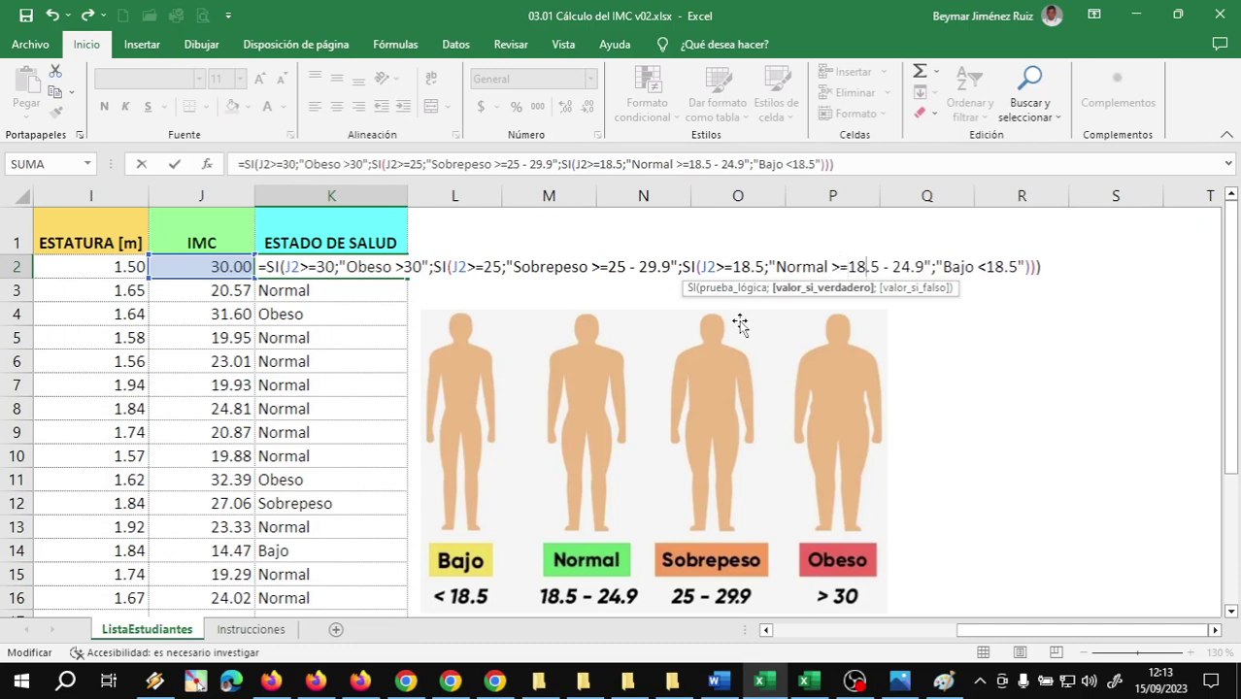
pyautogui.press('Right')
pyautogui.press('Right')
pyautogui.press('Right')
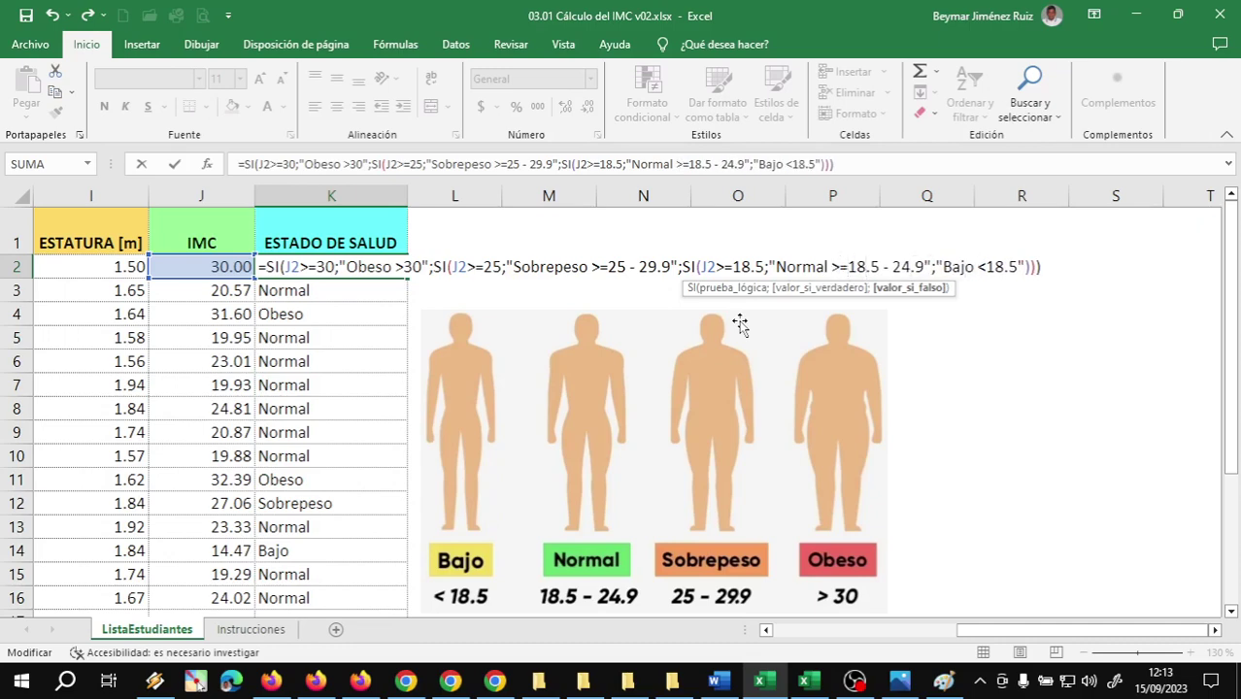
pyautogui.write('=')
pyautogui.press('BackSpace')
pyautogui.write('=')
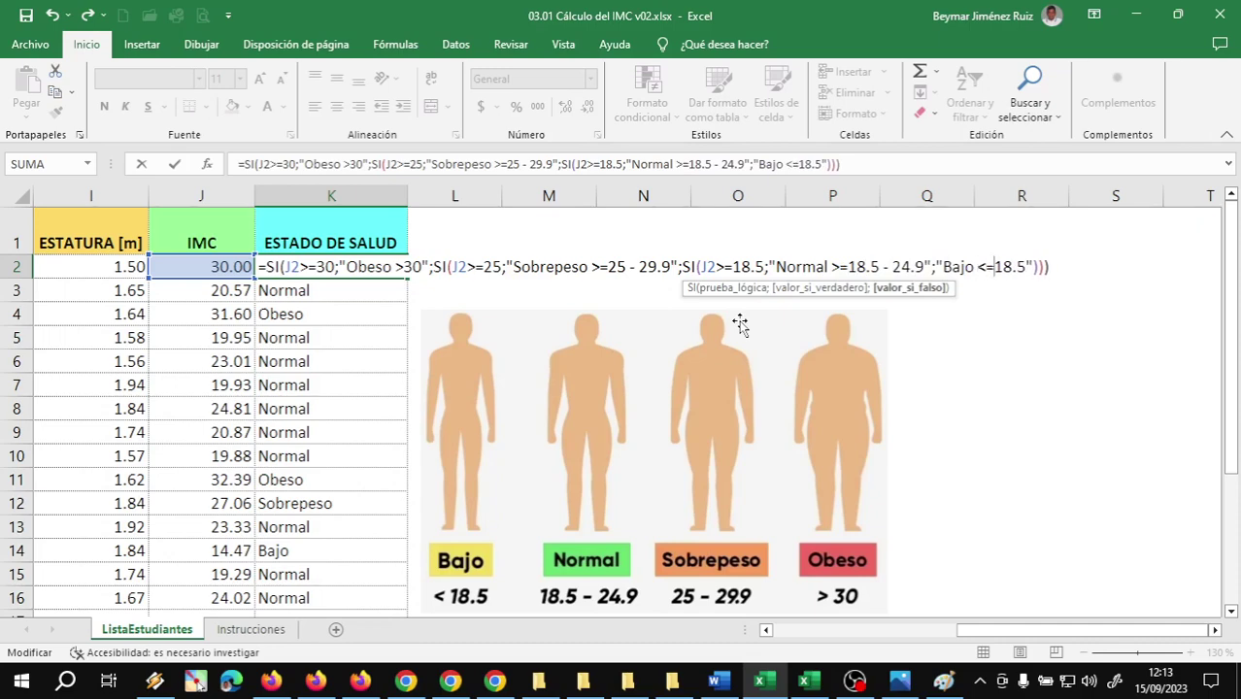
pyautogui.press('Return')
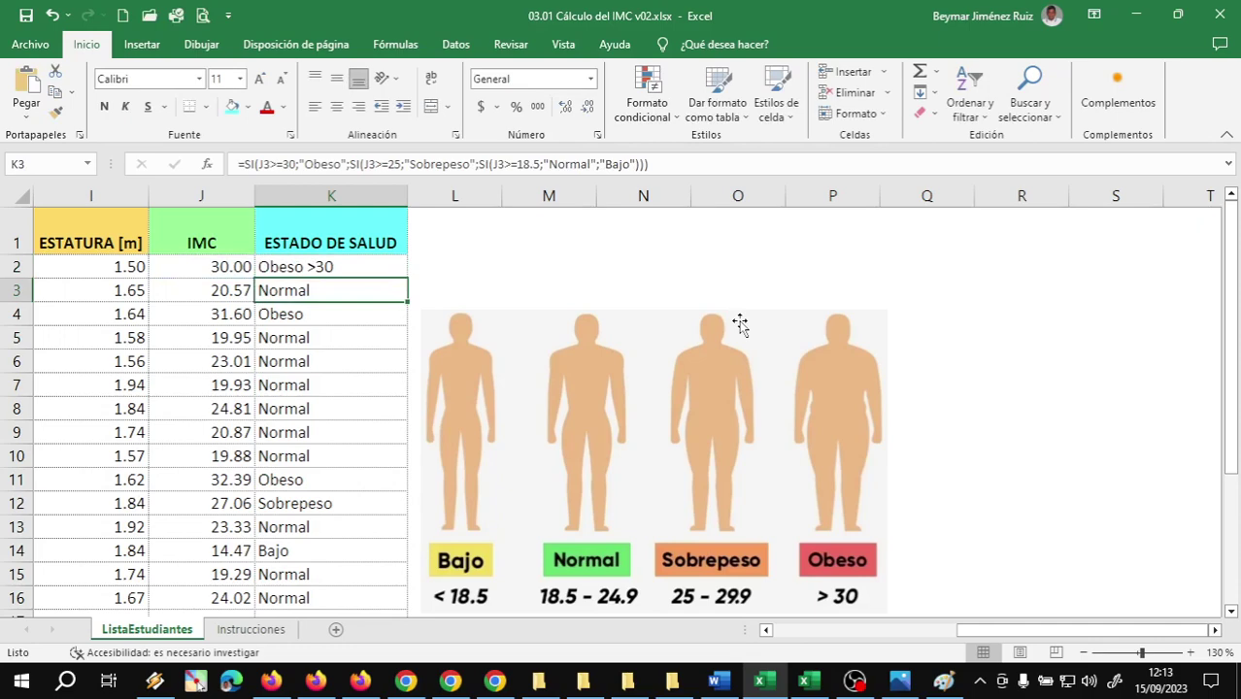
# Insert 'Peso' after Obeso in K2's formula so it reads 'Obeso Peso>30'
pyautogui.click(342, 262)
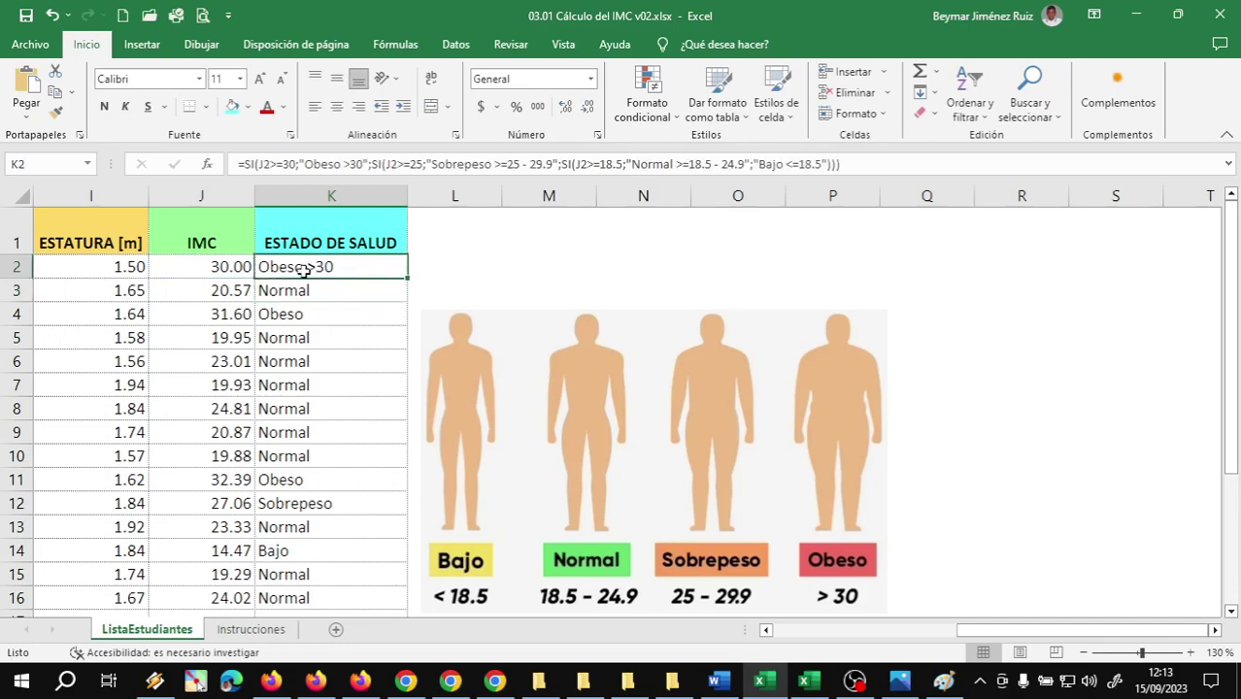
pyautogui.doubleClick(306, 268)
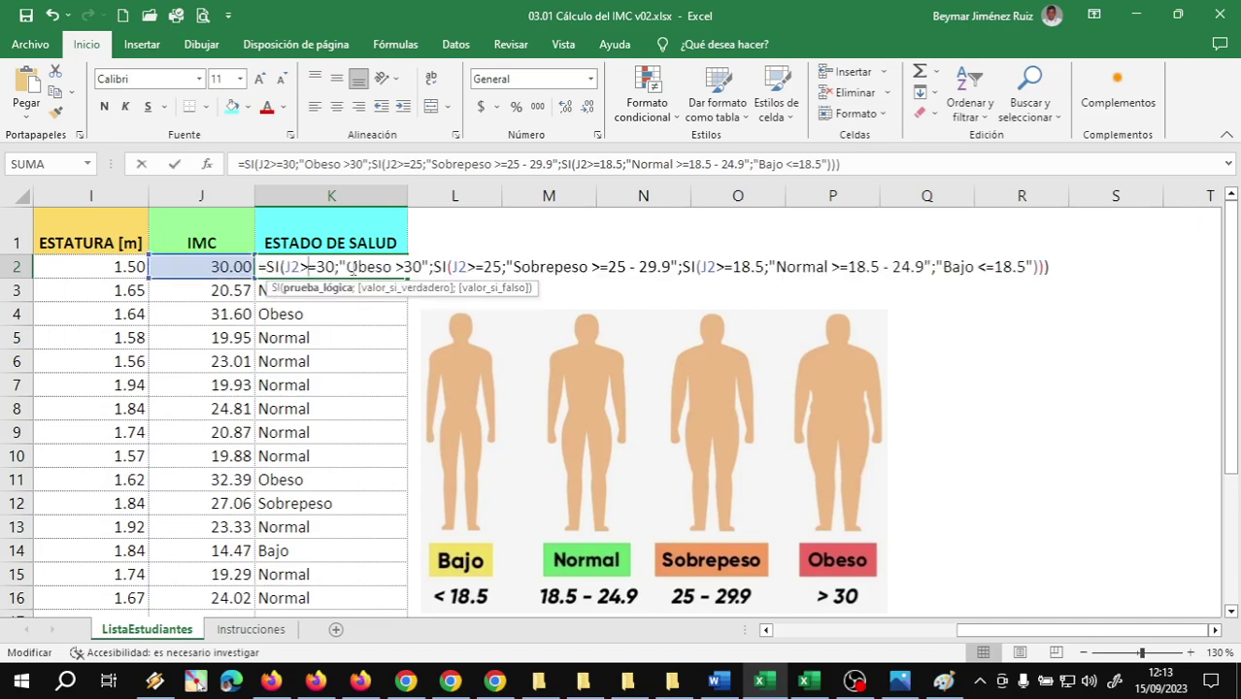
pyautogui.click(394, 270)
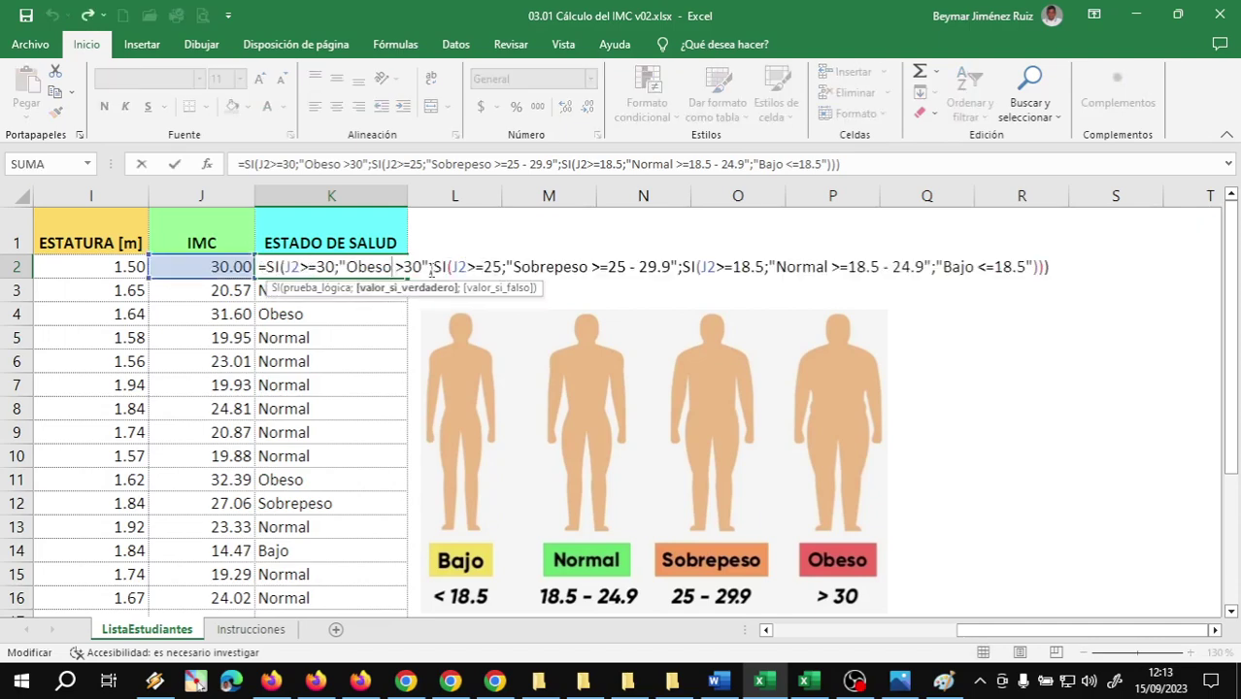
pyautogui.write('Pes')
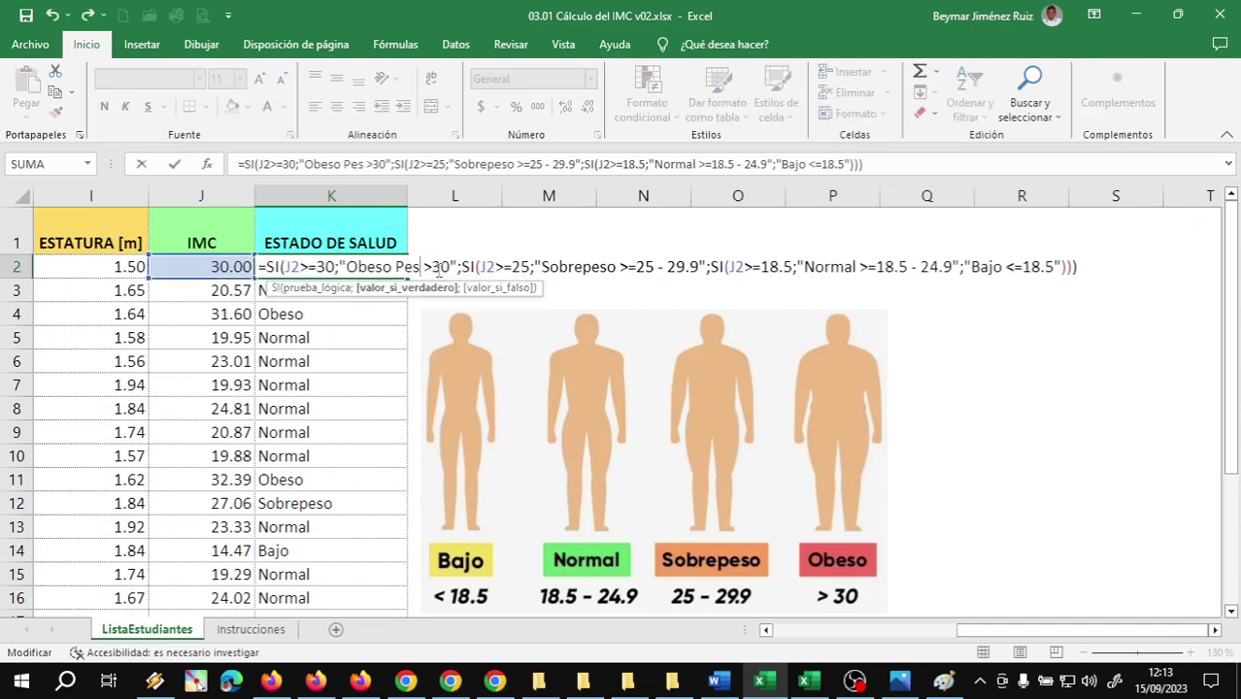
pyautogui.write('o')
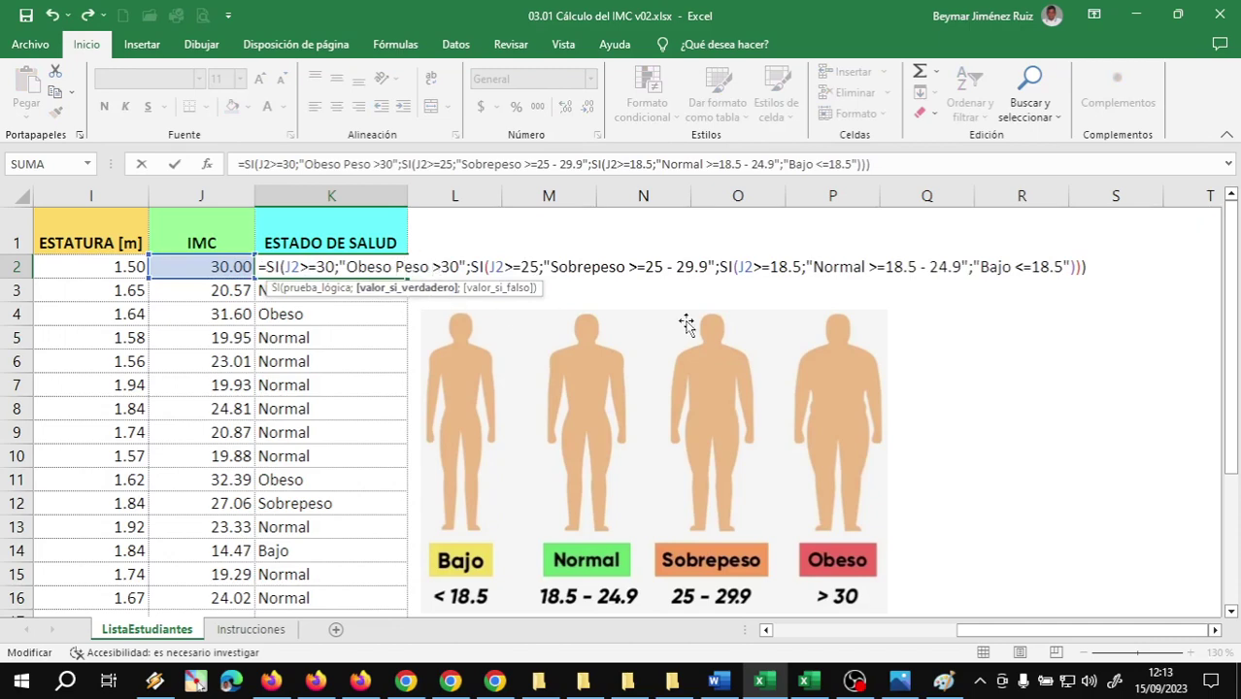
pyautogui.press('BackSpace')
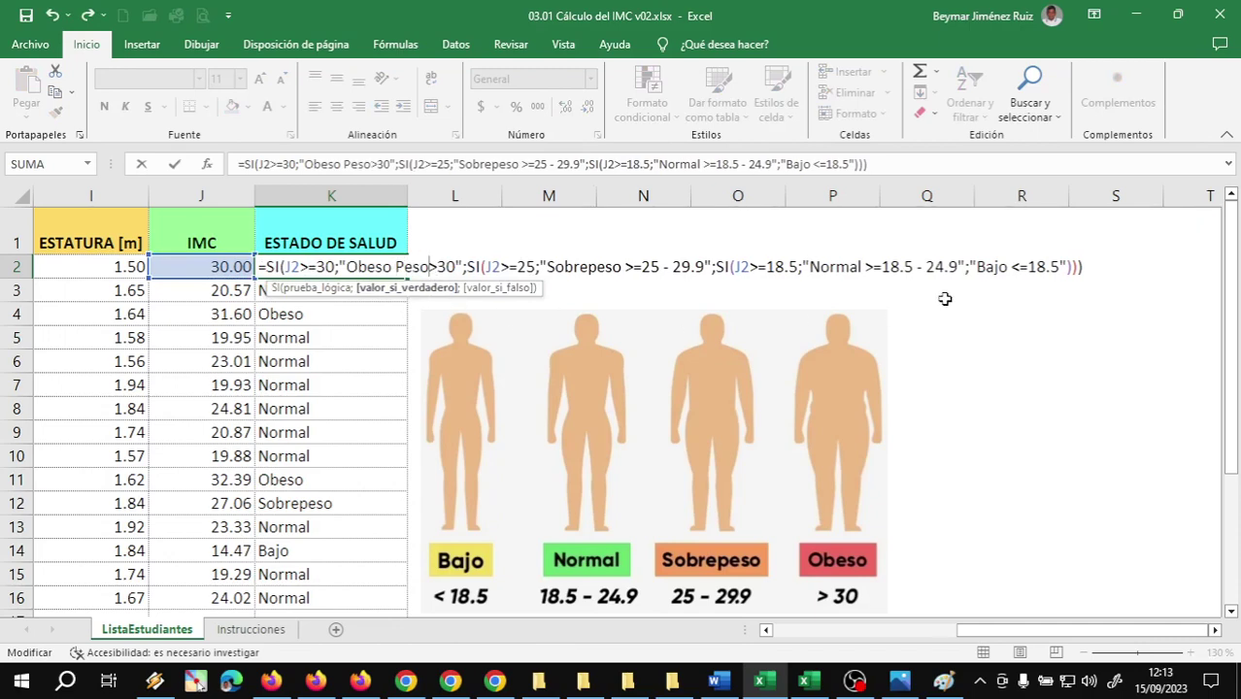
pyautogui.press('Return')
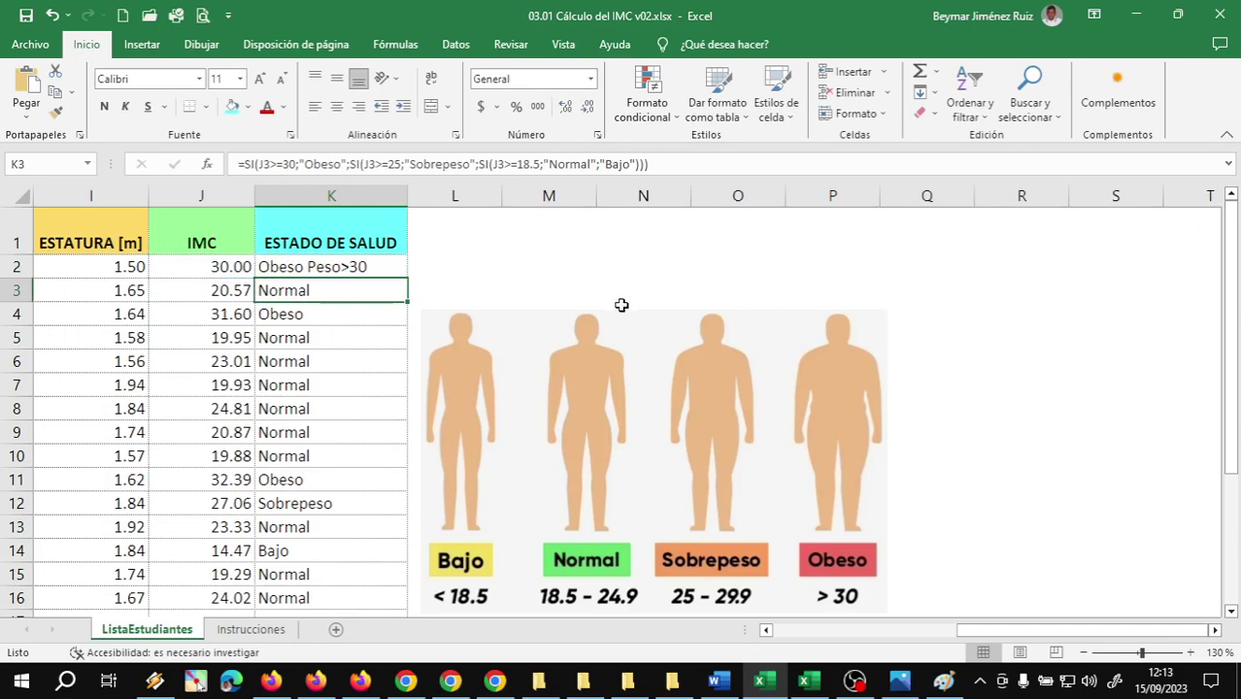
# Add 'Peso' to the Sobrepeso, Normal and Bajo labels, removing extra spaces, and commit
pyautogui.click(361, 268)
pyautogui.doubleClick(361, 268)
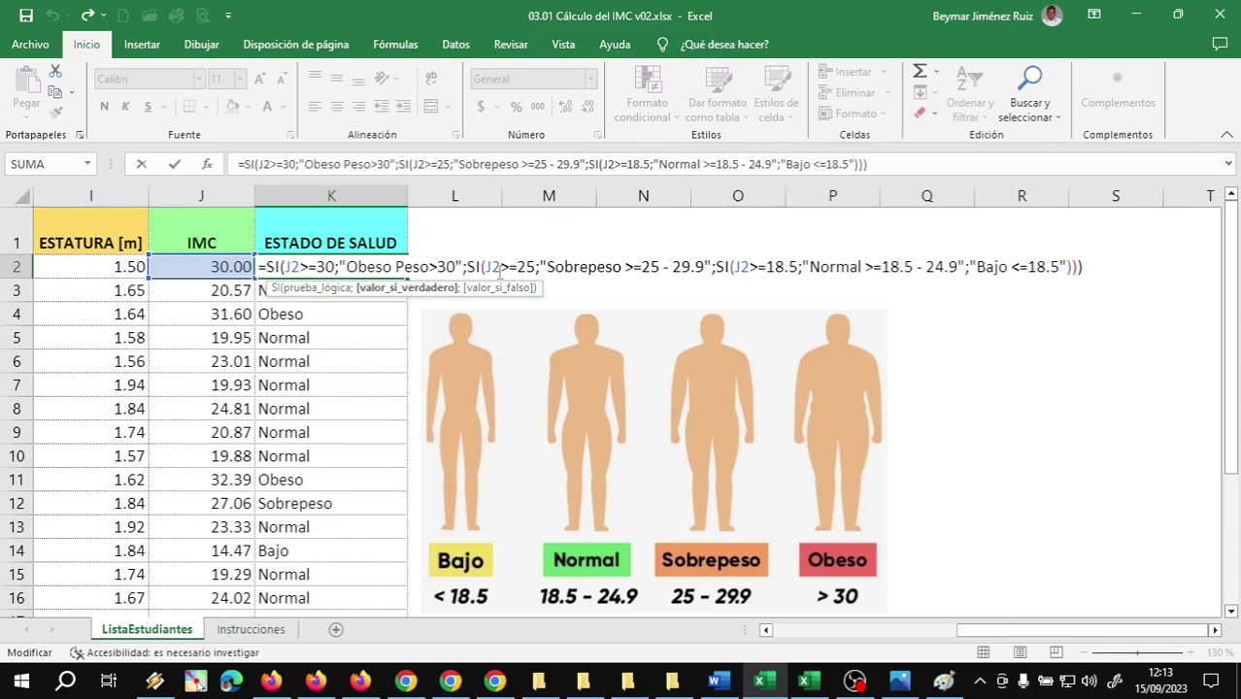
pyautogui.click(624, 268)
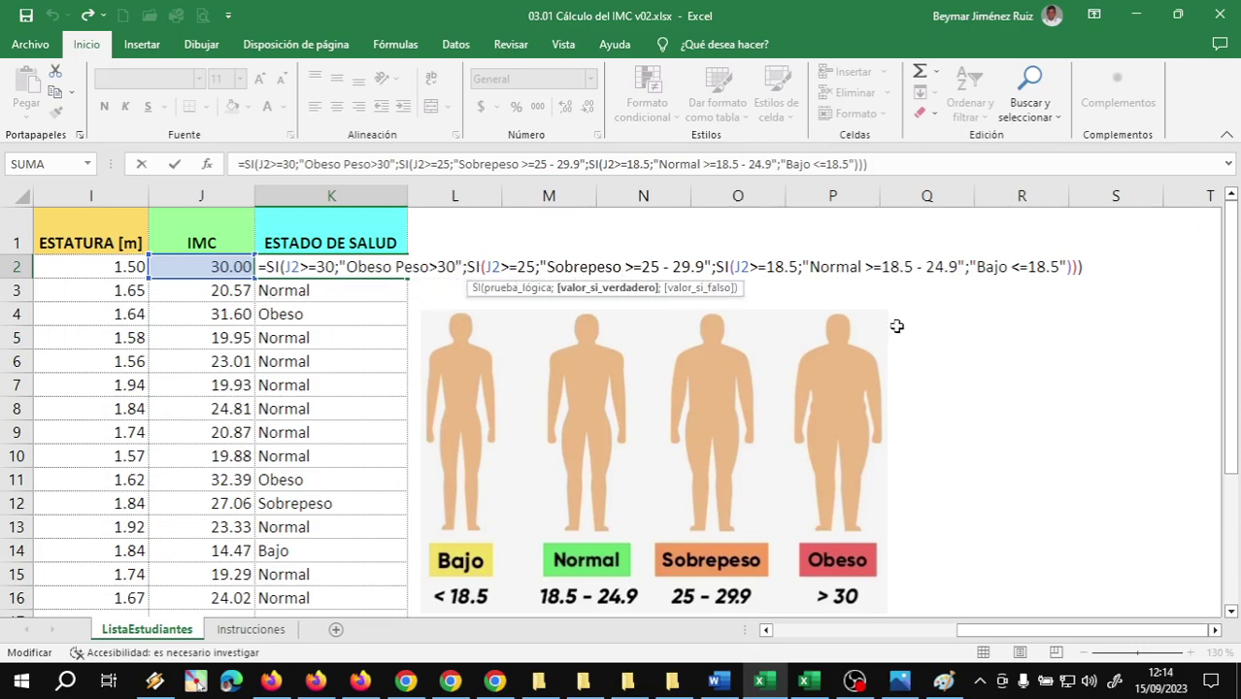
pyautogui.write('Peso')
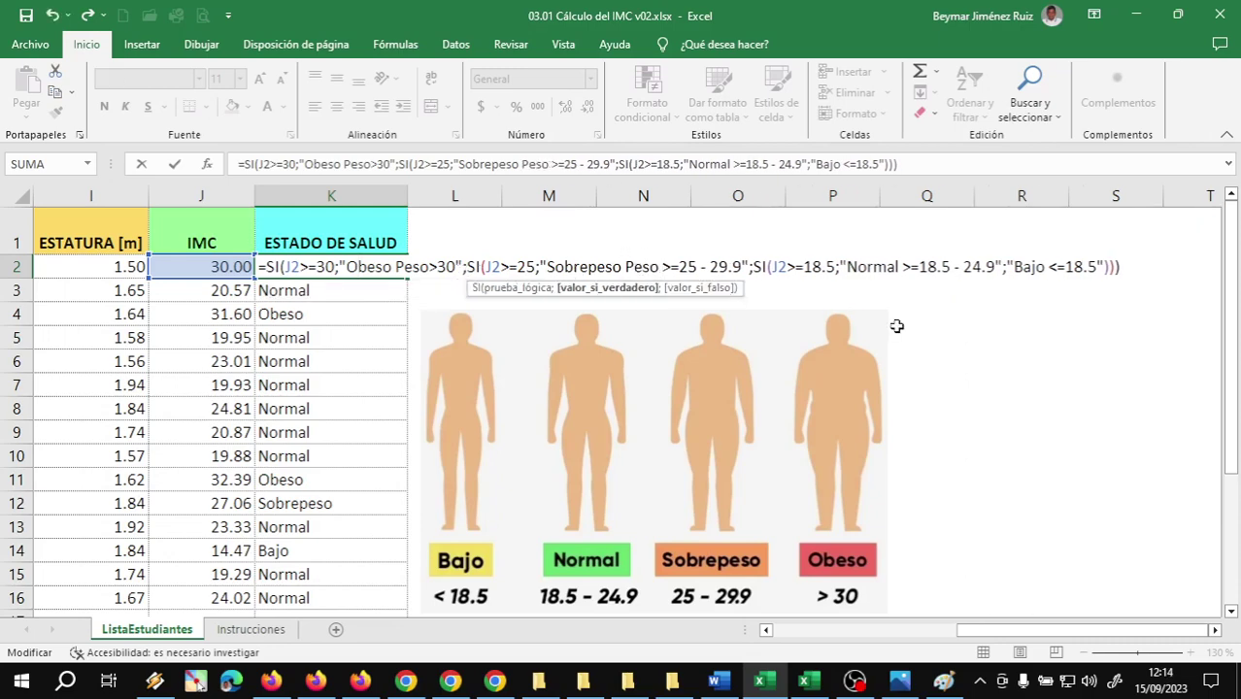
pyautogui.press('BackSpace')
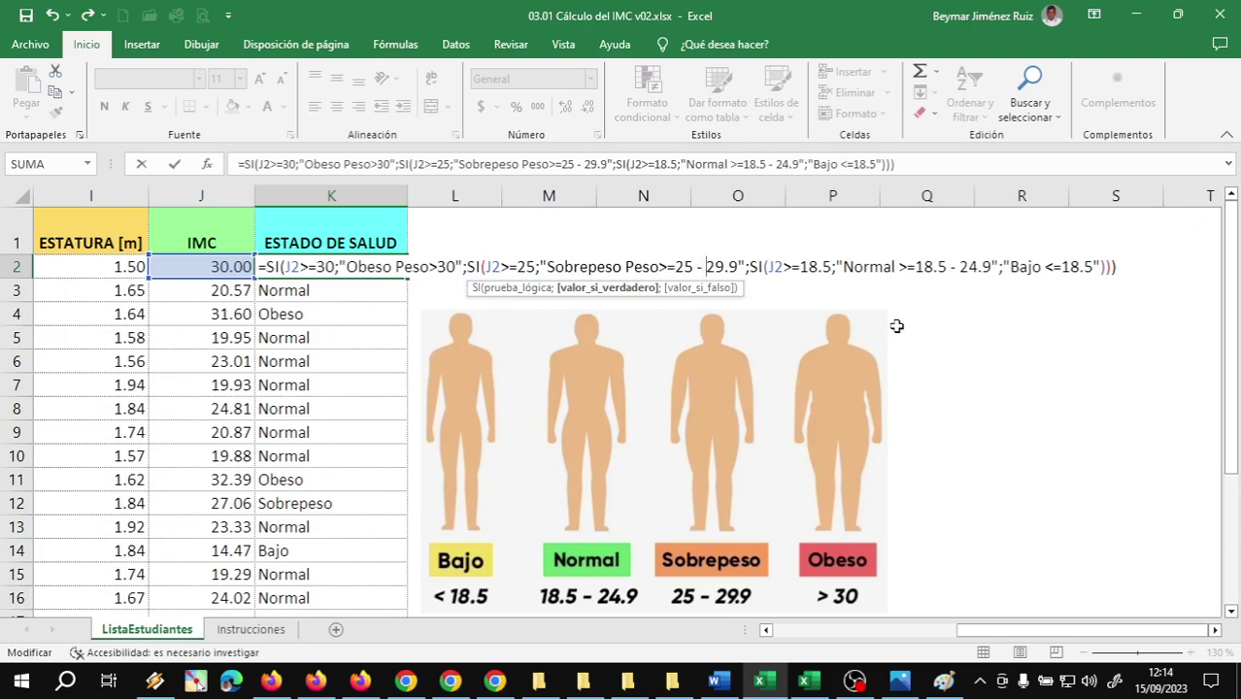
pyautogui.press('Right')
pyautogui.press('Right')
pyautogui.press('Right')
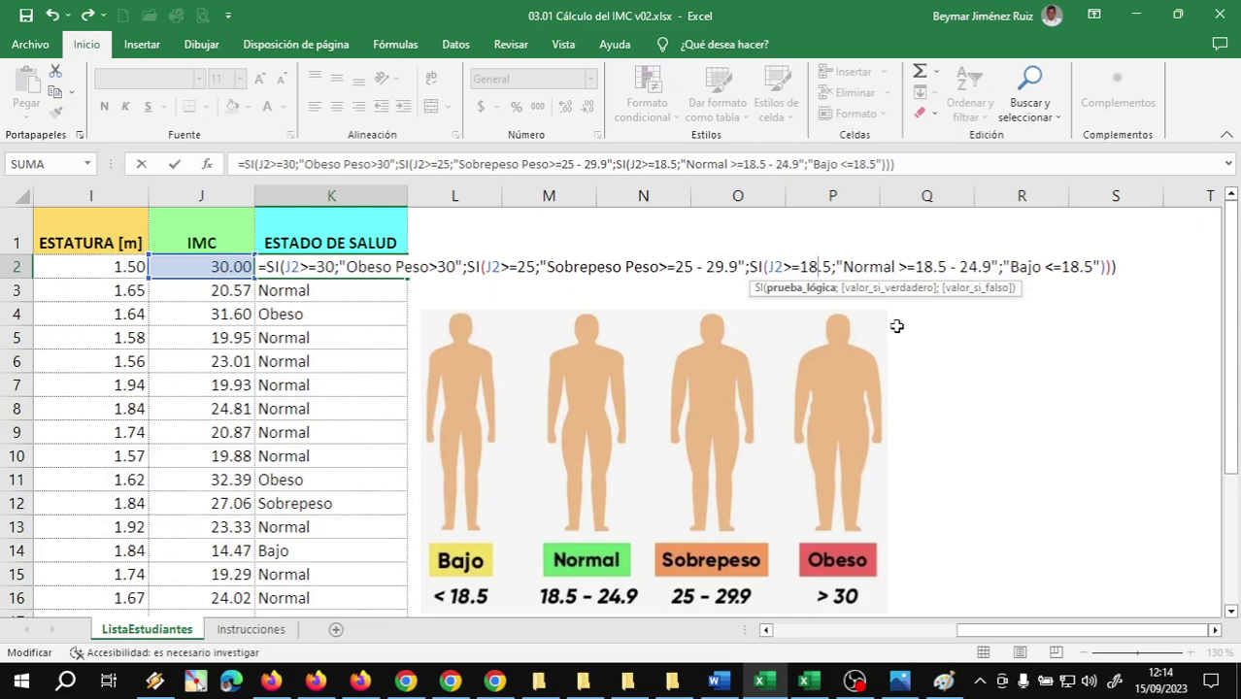
pyautogui.press('Right')
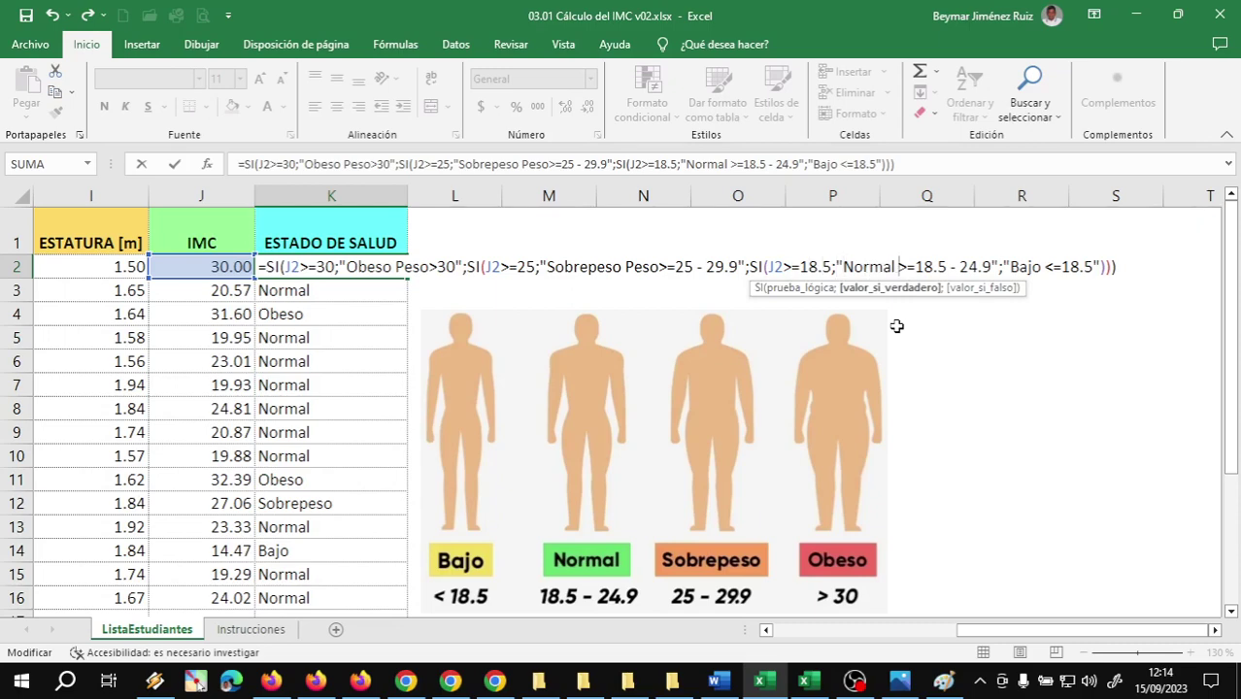
pyautogui.write('Peso')
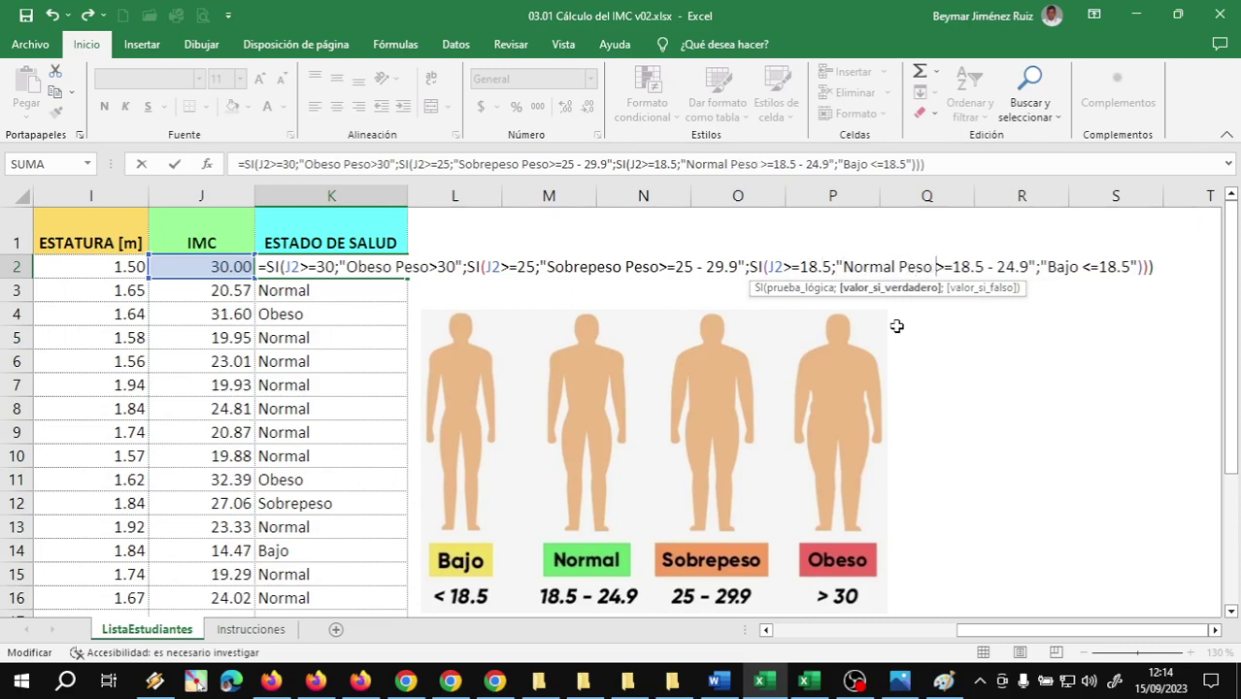
pyautogui.press('BackSpace')
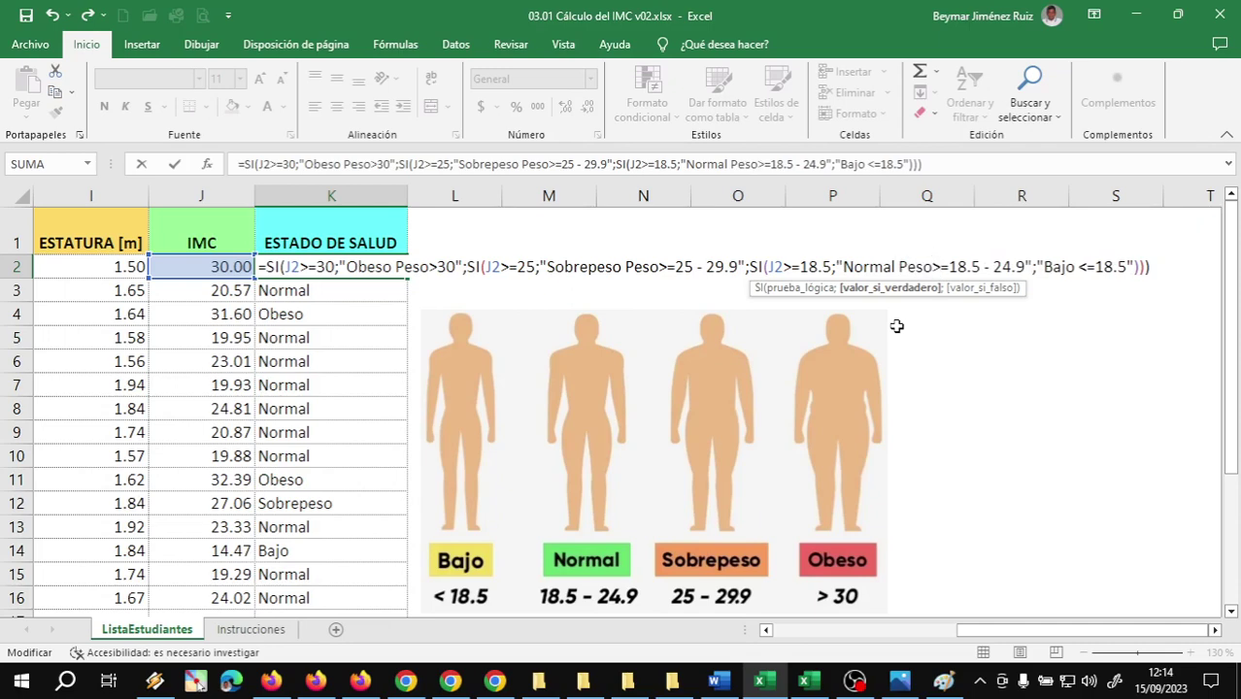
pyautogui.press('Right')
pyautogui.press('Right')
pyautogui.press('Right')
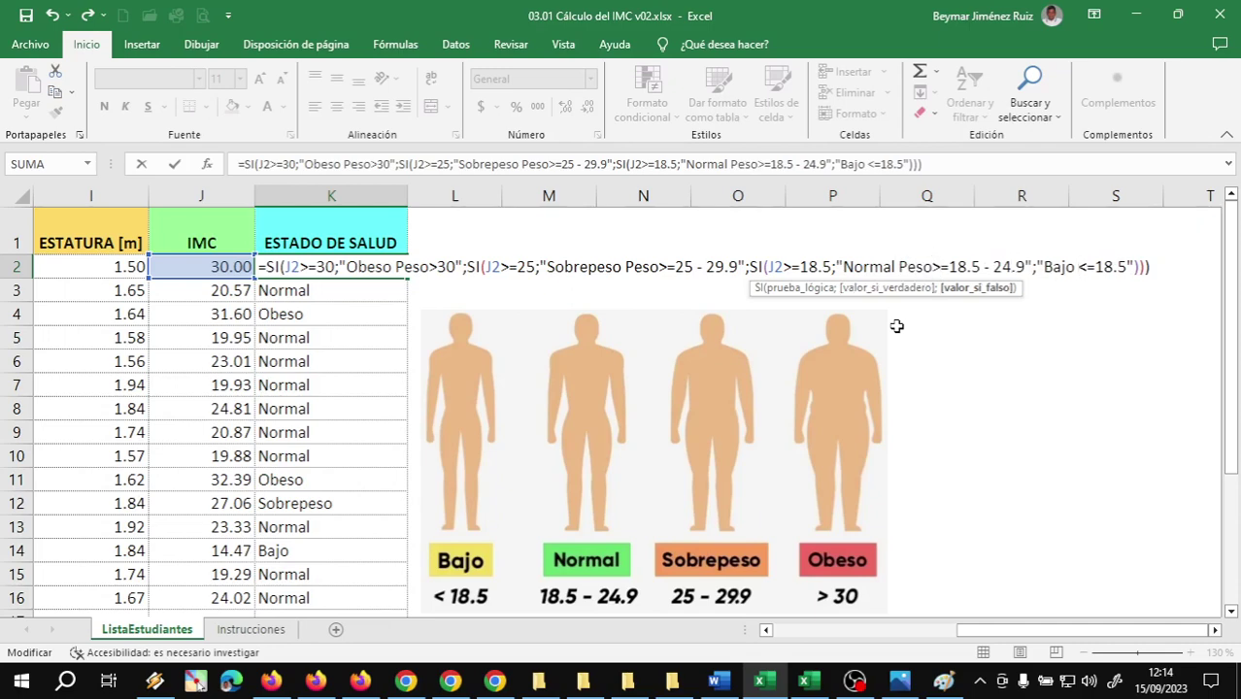
pyautogui.write('Peso')
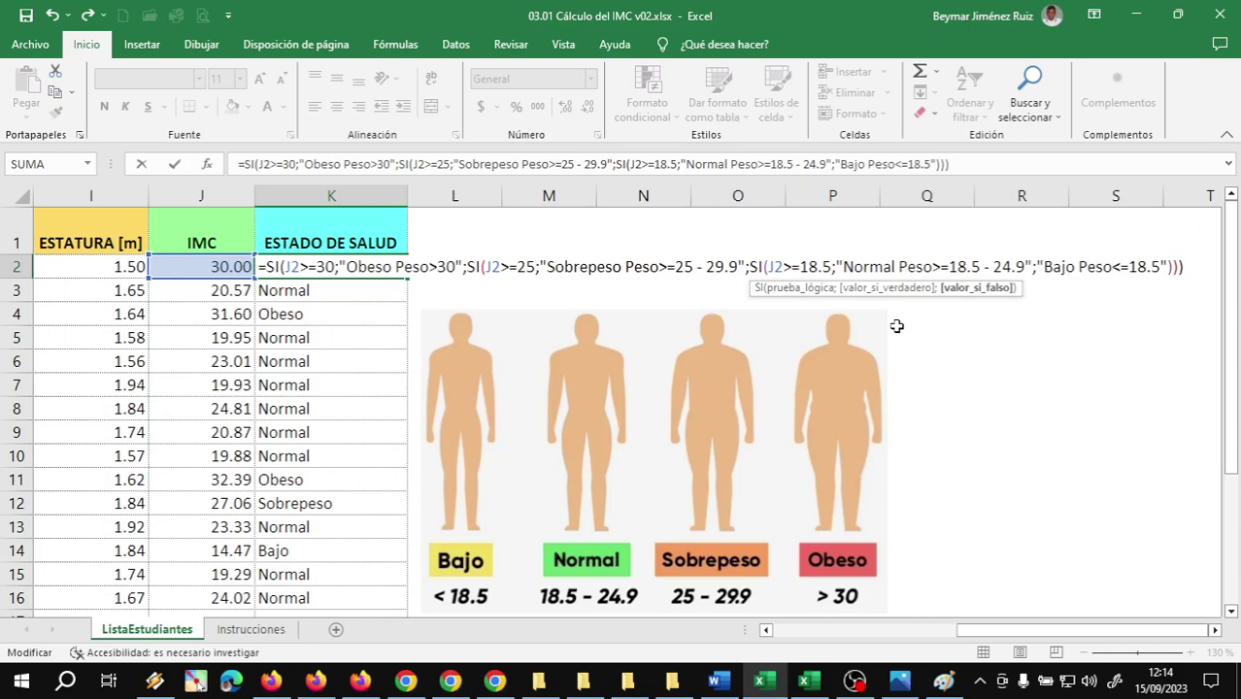
pyautogui.press('Return')
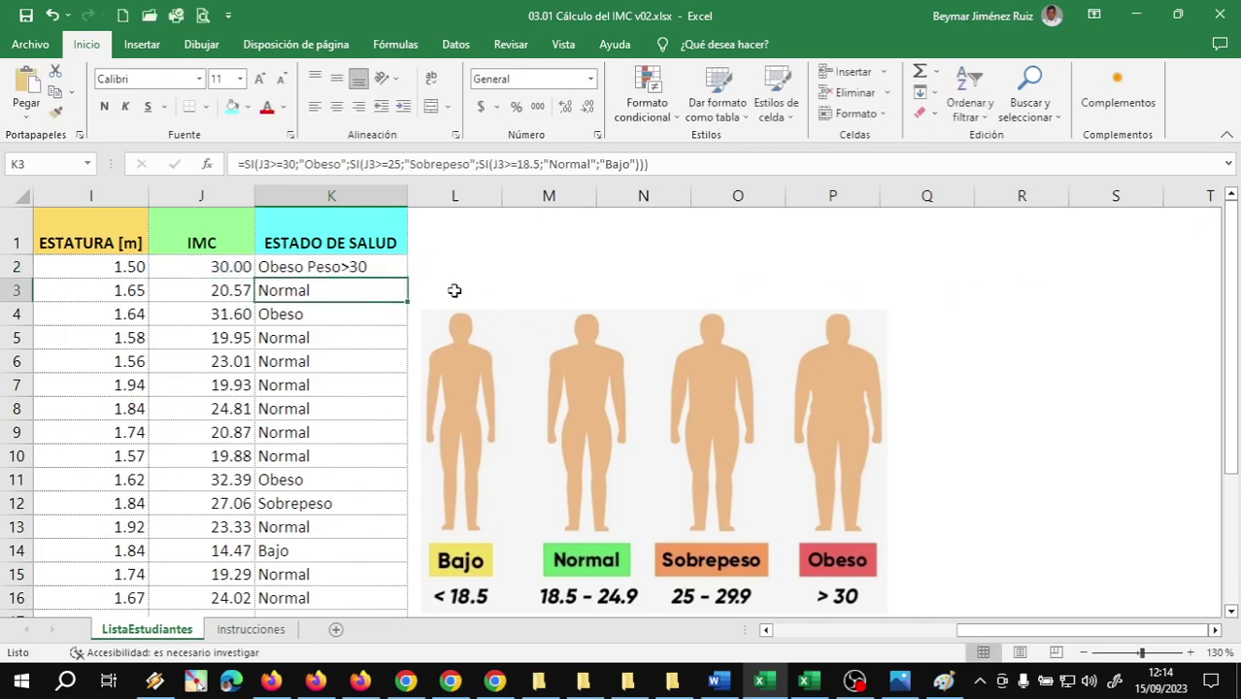
# Fill K2's Peso-labelled formula down to K16 and widen column K to fit the labels
pyautogui.click(393, 272)
pyautogui.moveTo(407, 279)
pyautogui.mouseDown()
pyautogui.moveTo(370, 637)
pyautogui.moveTo(374, 549)
pyautogui.mouseUp()
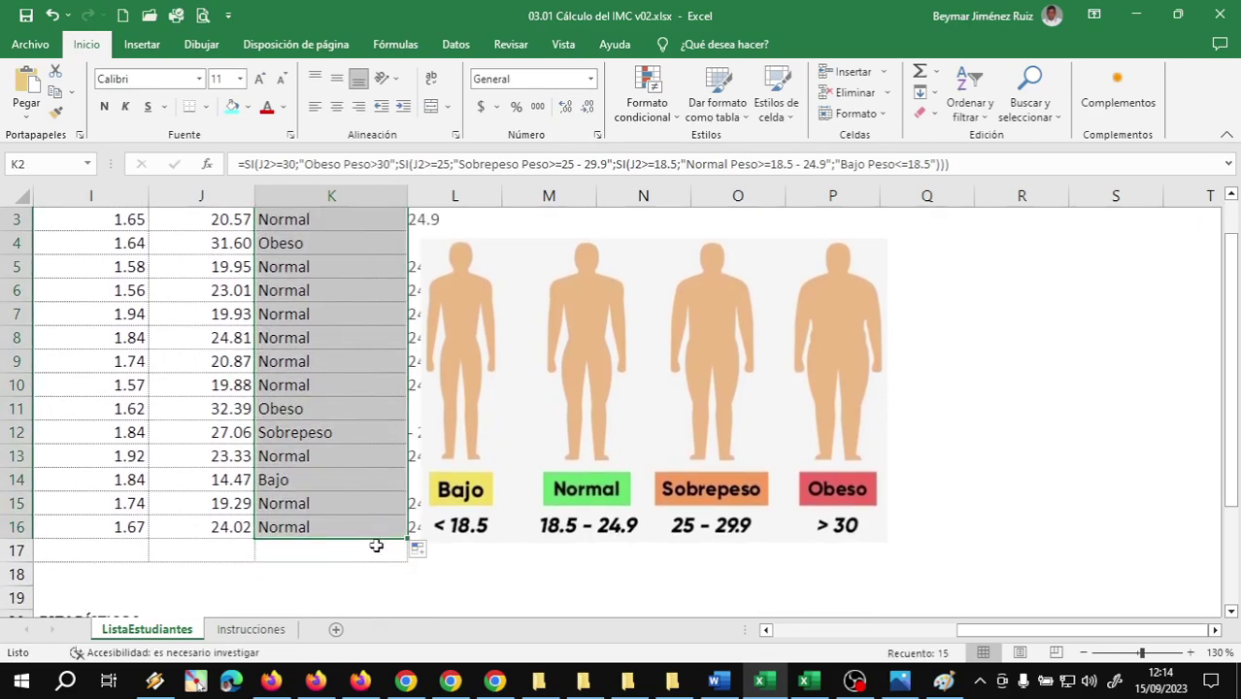
pyautogui.click(381, 313)
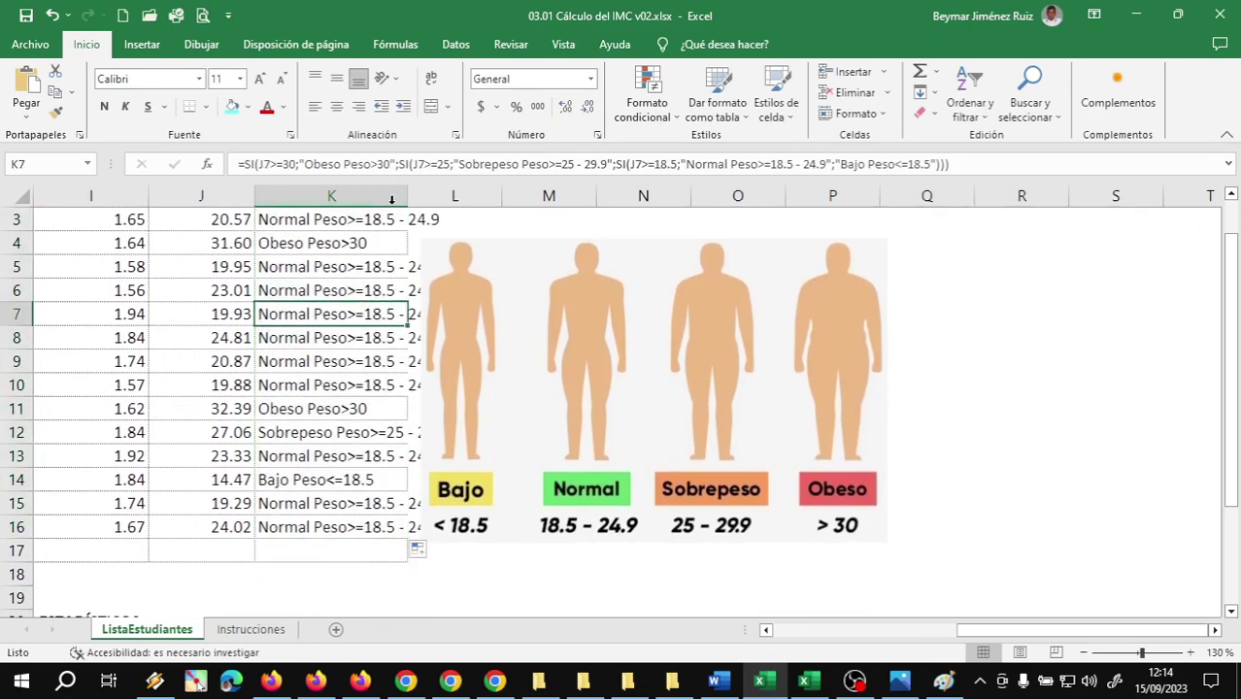
pyautogui.moveTo(407, 199); pyautogui.dragTo(466, 199)
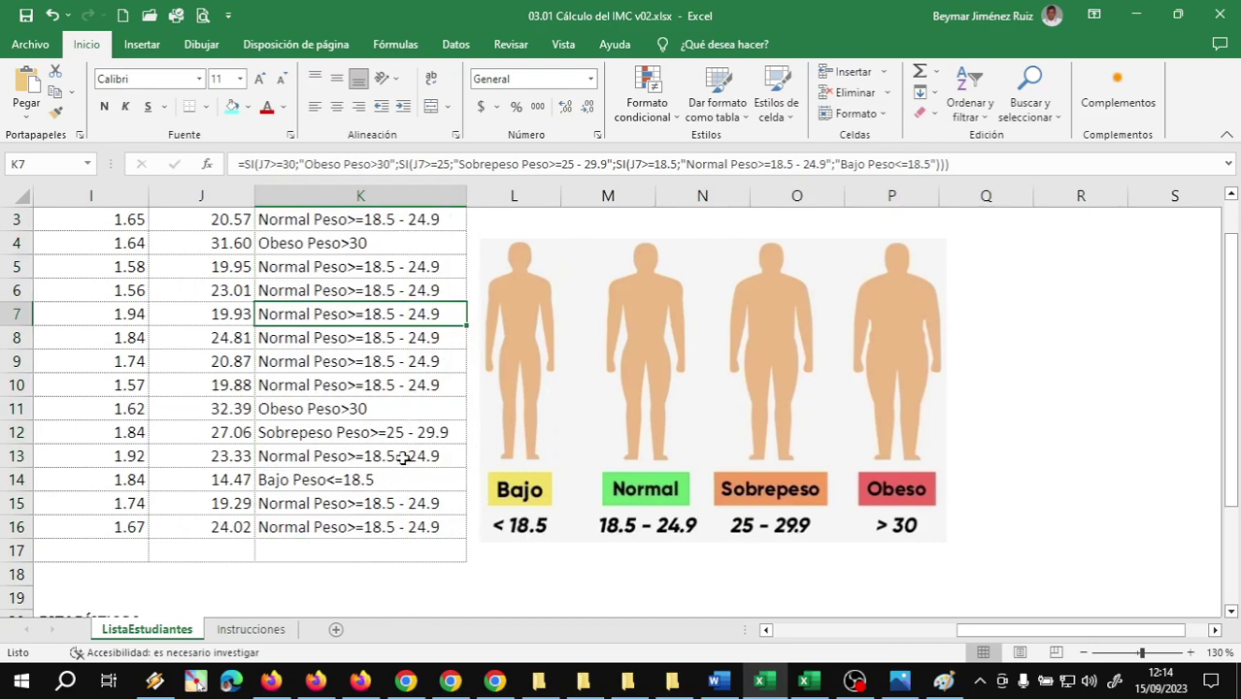
pyautogui.scroll(1, 413, 434)
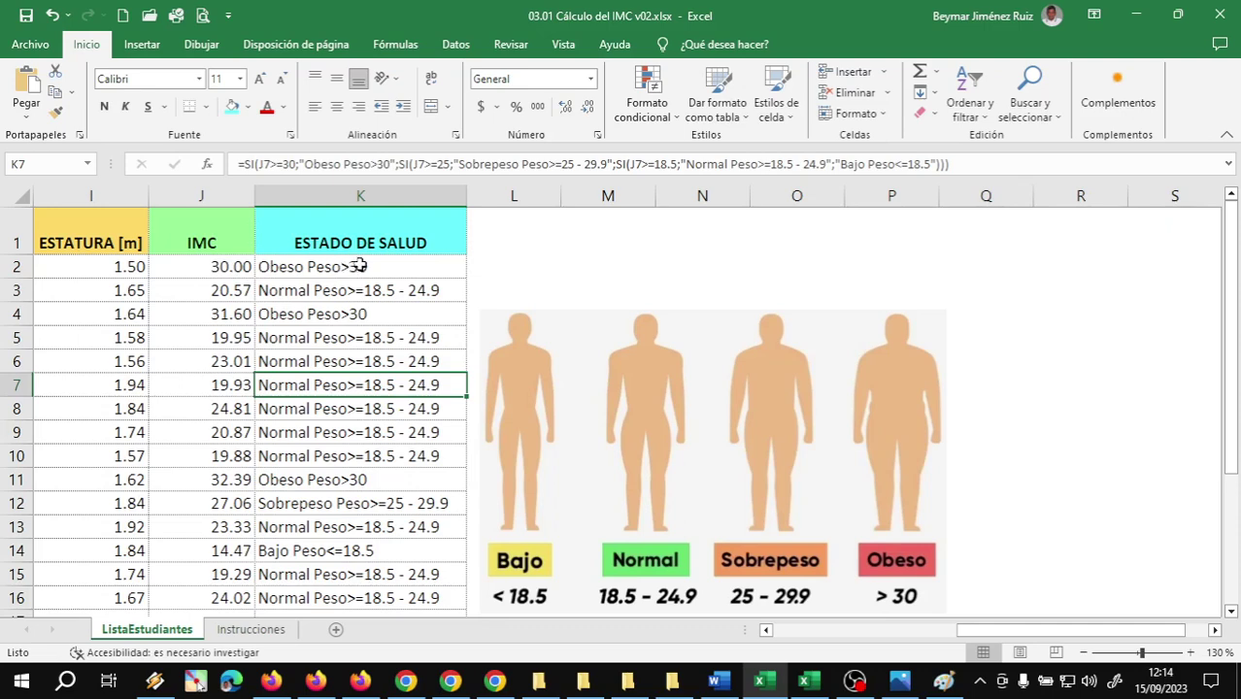
# Change K2's Obeso label in the formula to "Obeso Peso>=30"
pyautogui.click(322, 270)
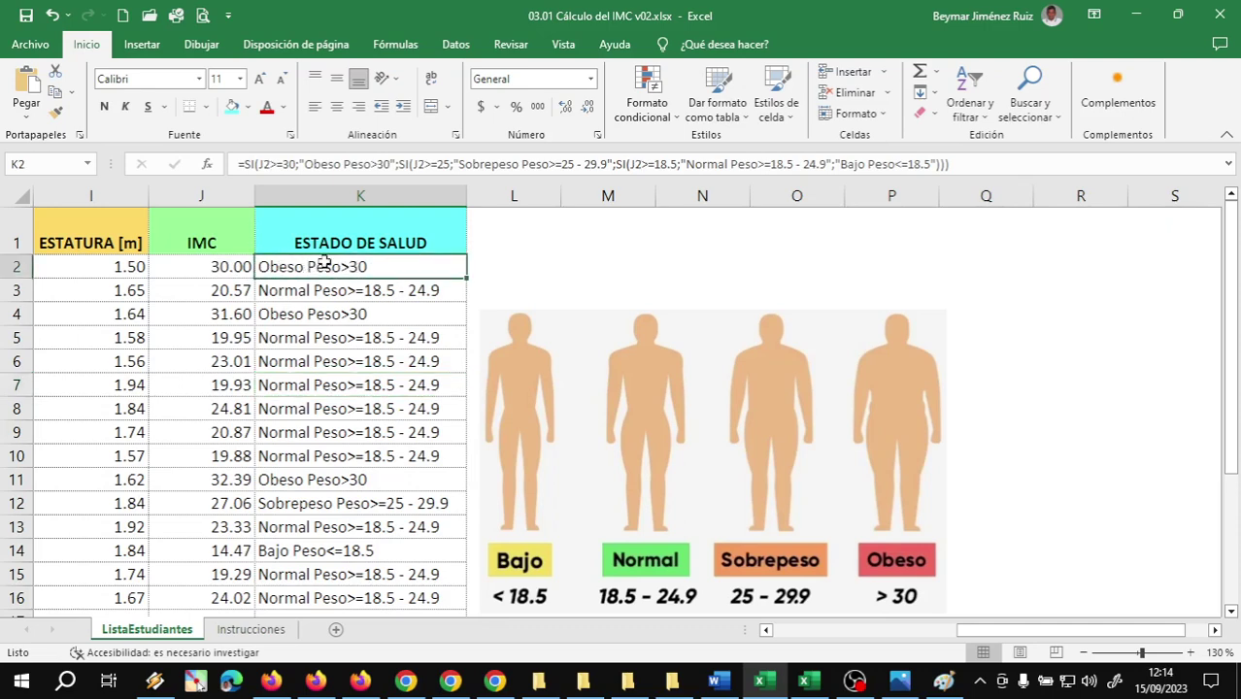
pyautogui.click(376, 164)
pyautogui.write('=')
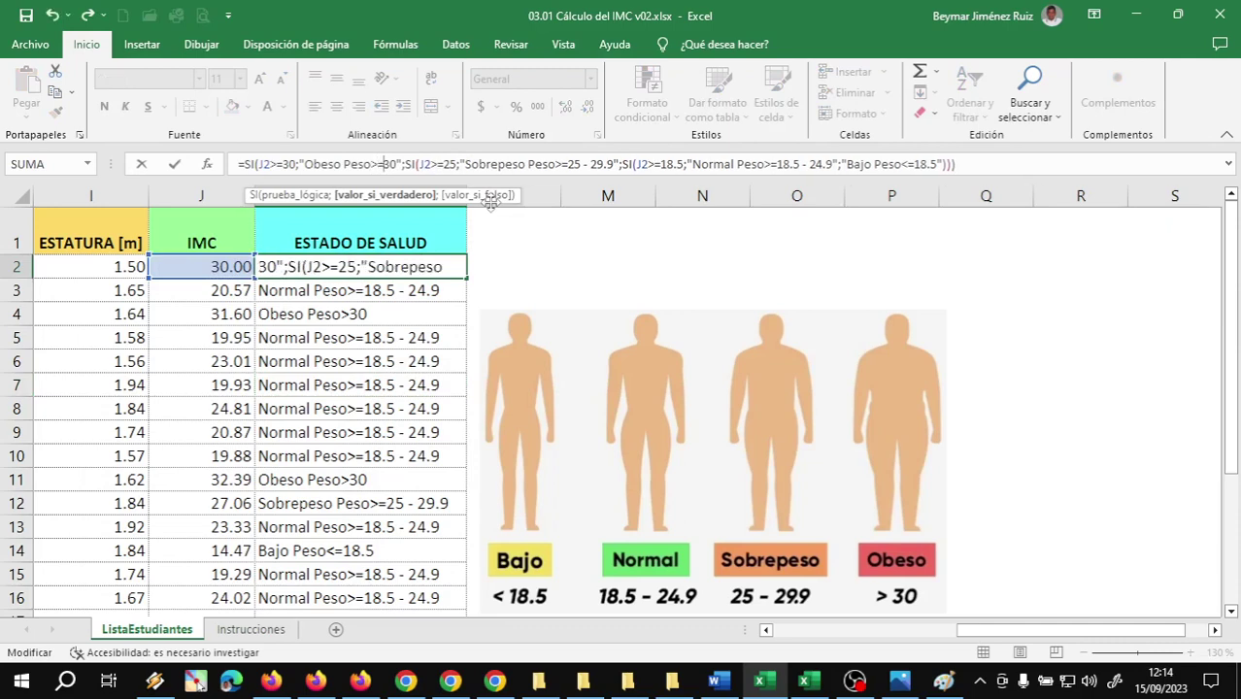
pyautogui.press('Return')
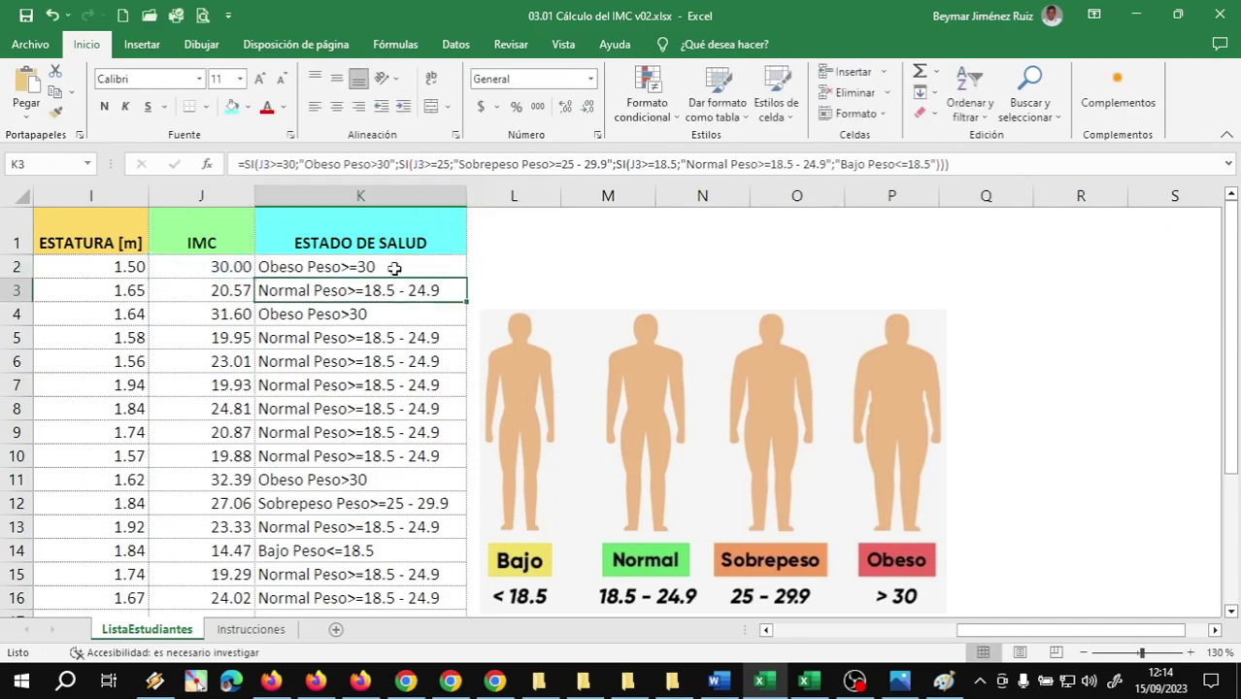
# Refill K2's formula down through K16 so K2, K4 and K11 show "Obeso Peso>=30"
pyautogui.click(393, 272)
pyautogui.doubleClick(465, 277)
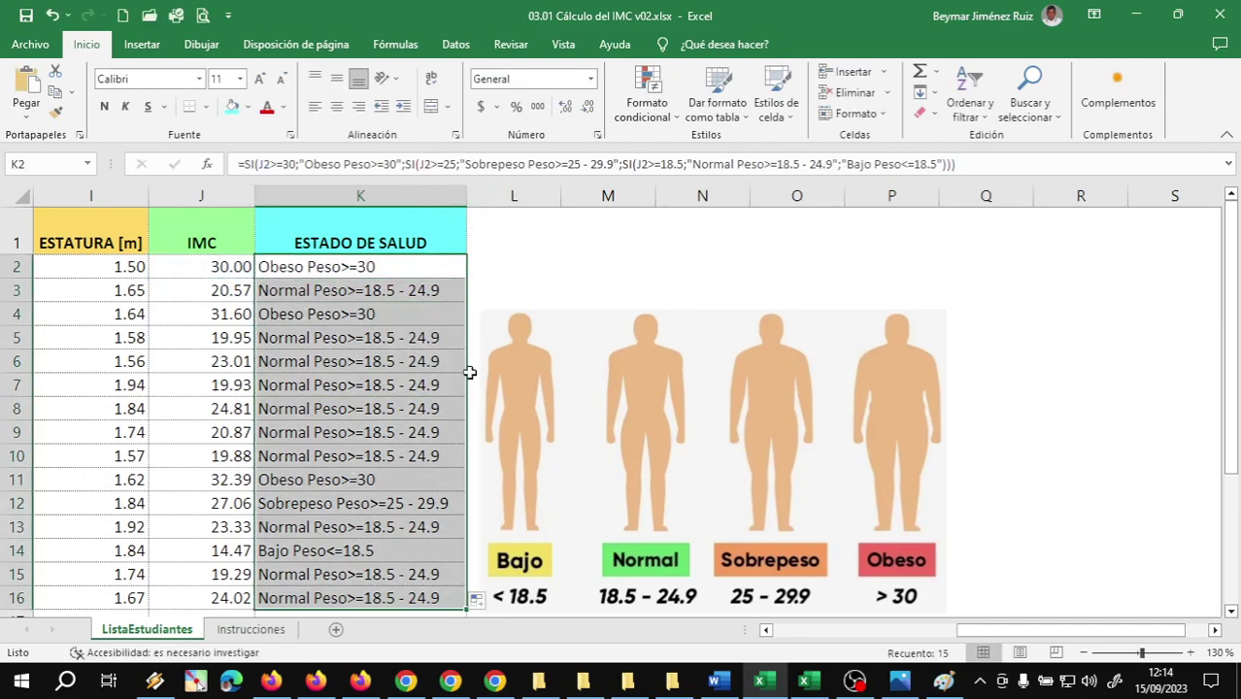
pyautogui.click(410, 272)
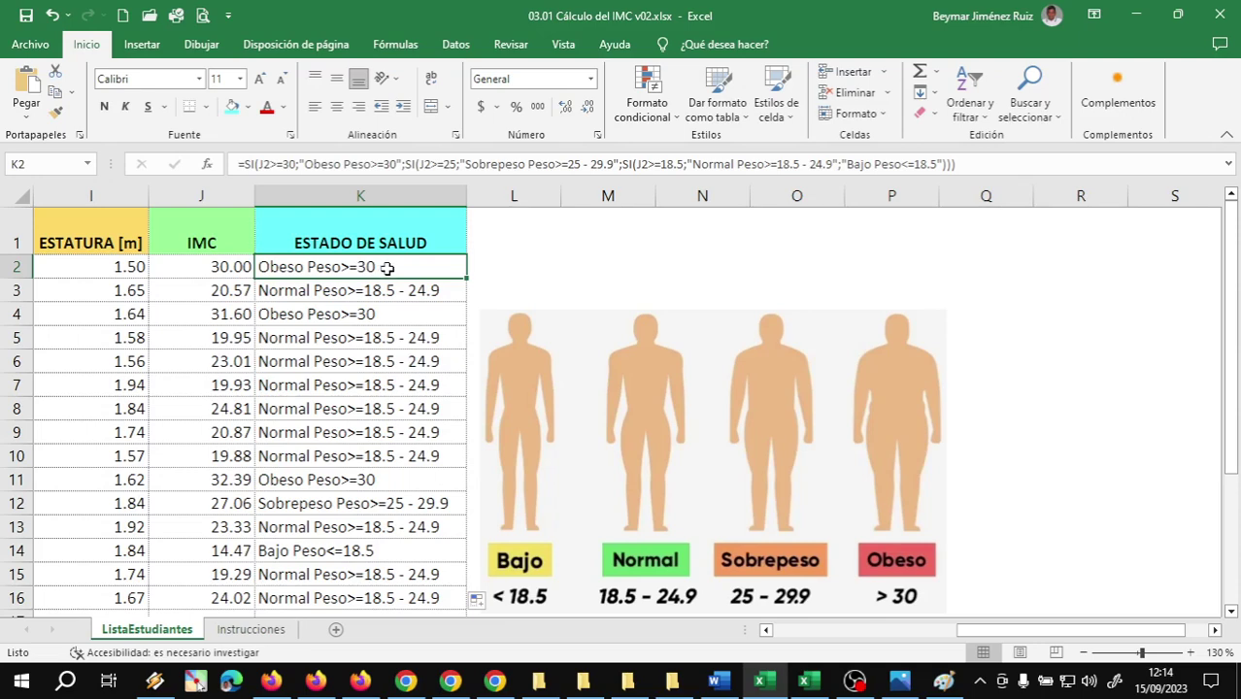
pyautogui.click(377, 293)
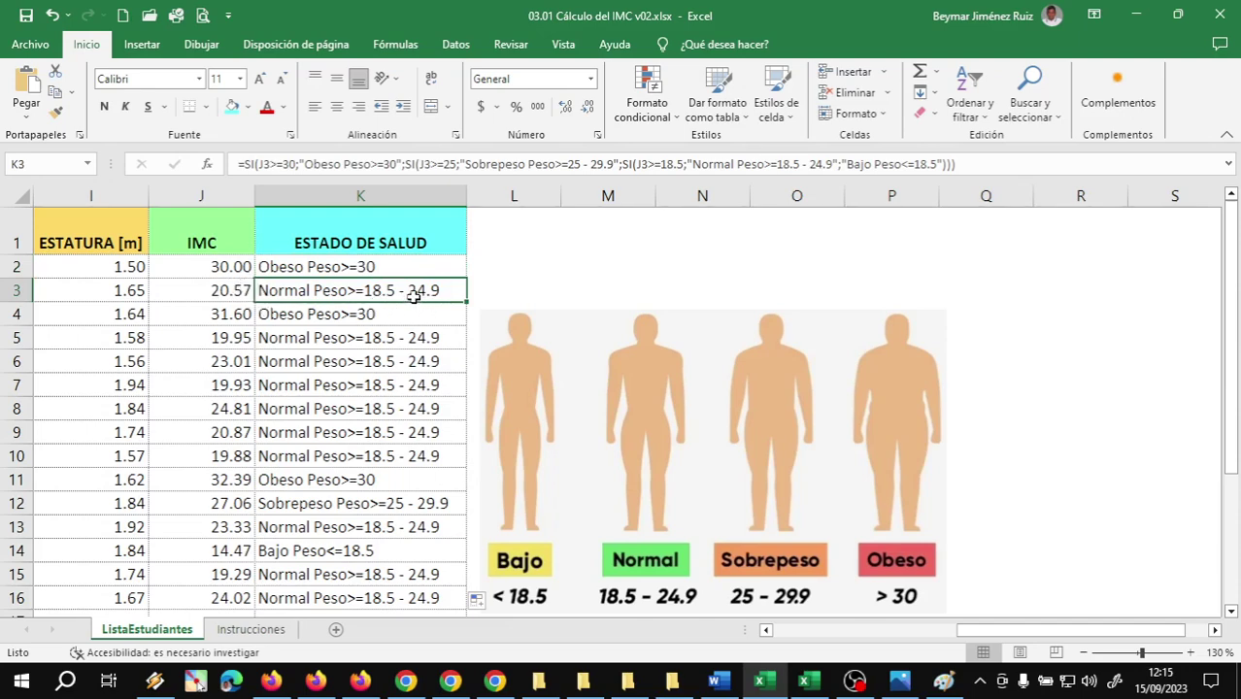
pyautogui.click(357, 311)
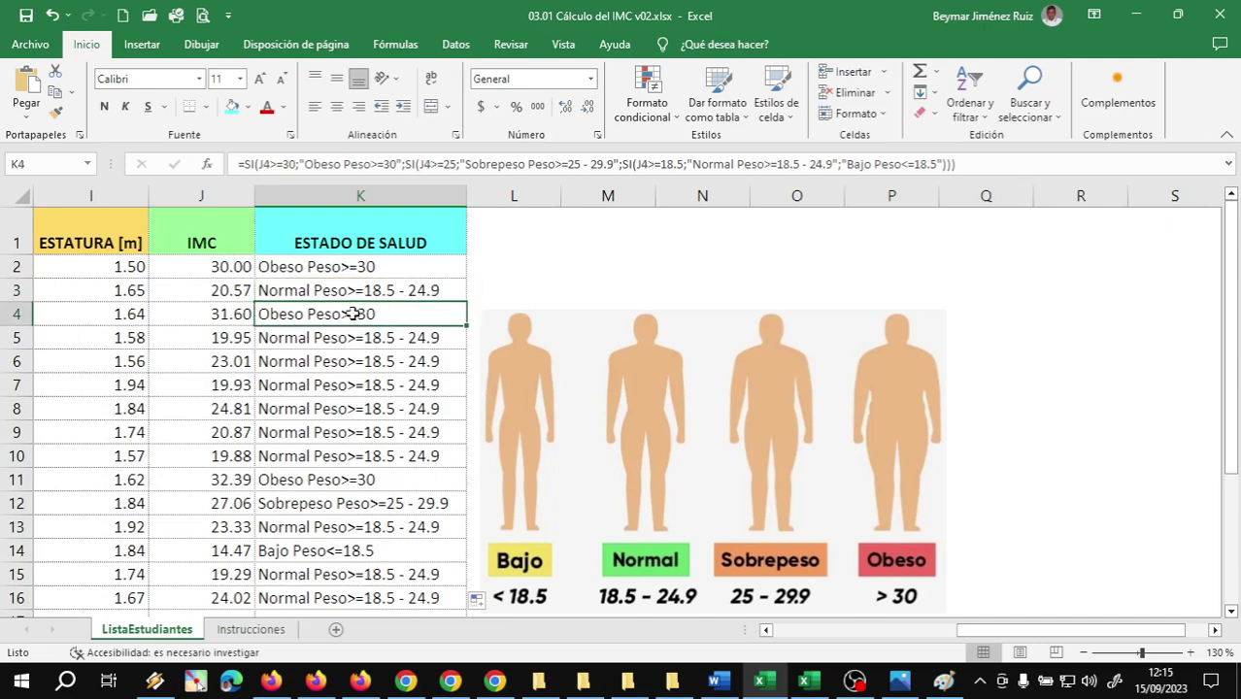
pyautogui.click(357, 339)
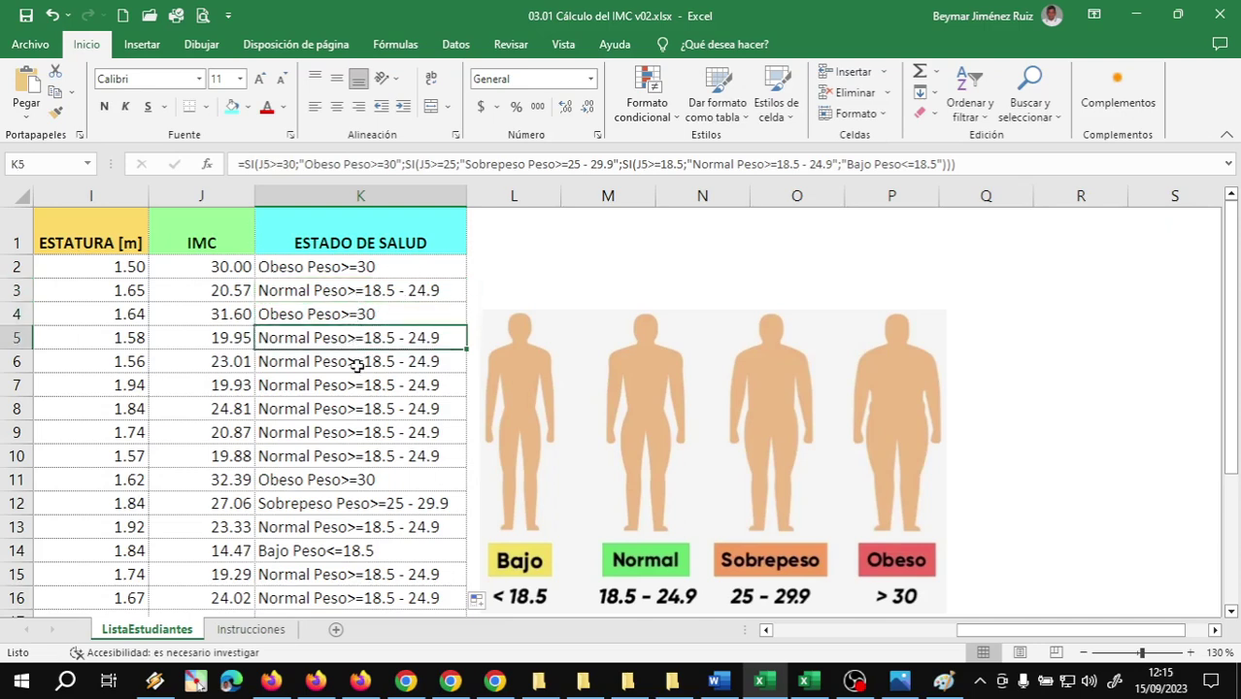
pyautogui.scroll(-1, 388, 439)
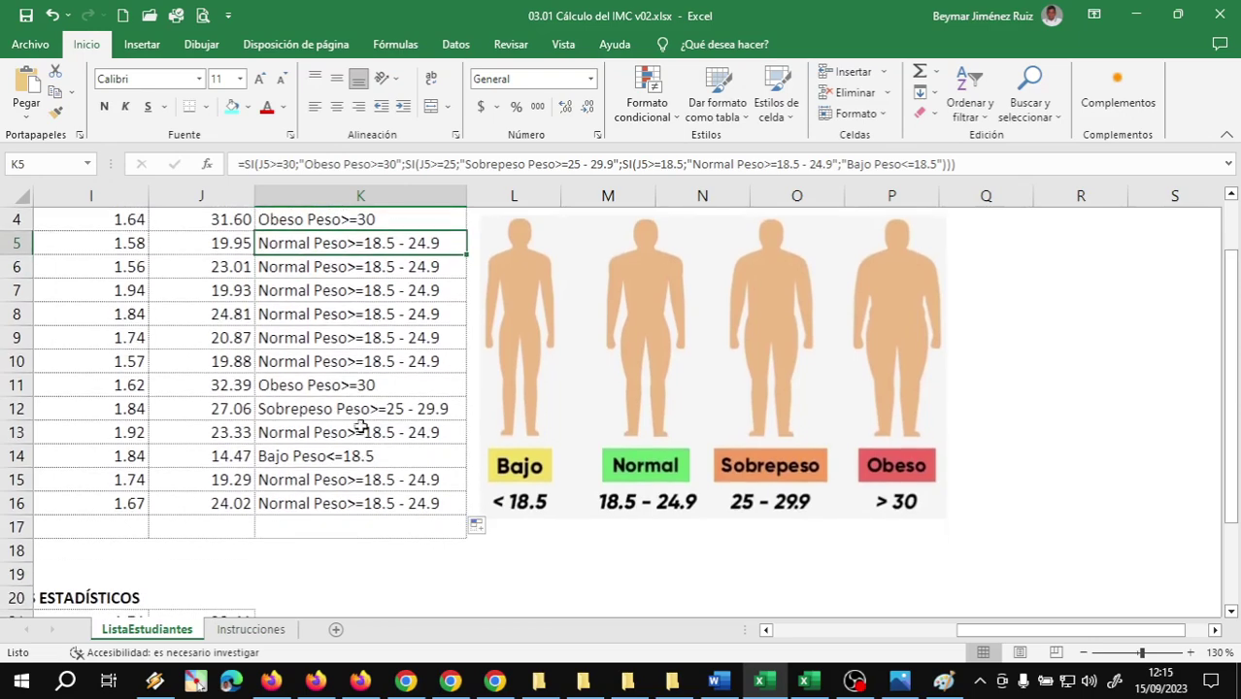
pyautogui.click(359, 413)
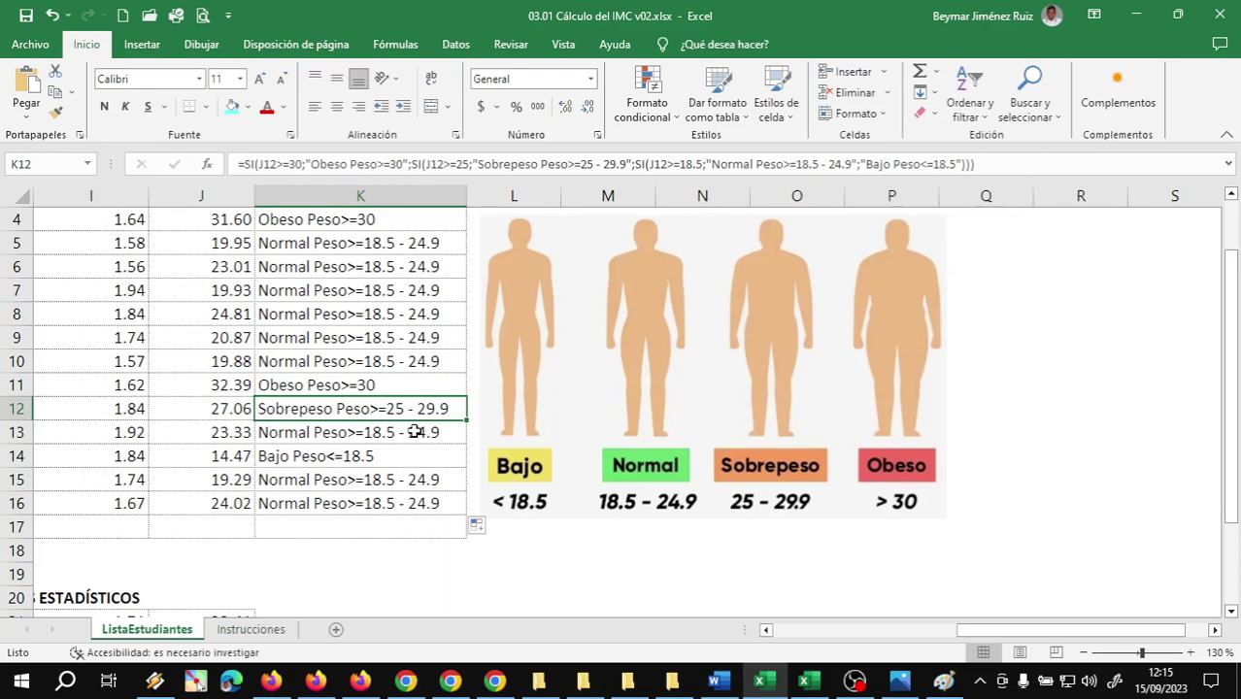
pyautogui.scroll(1, 415, 432)
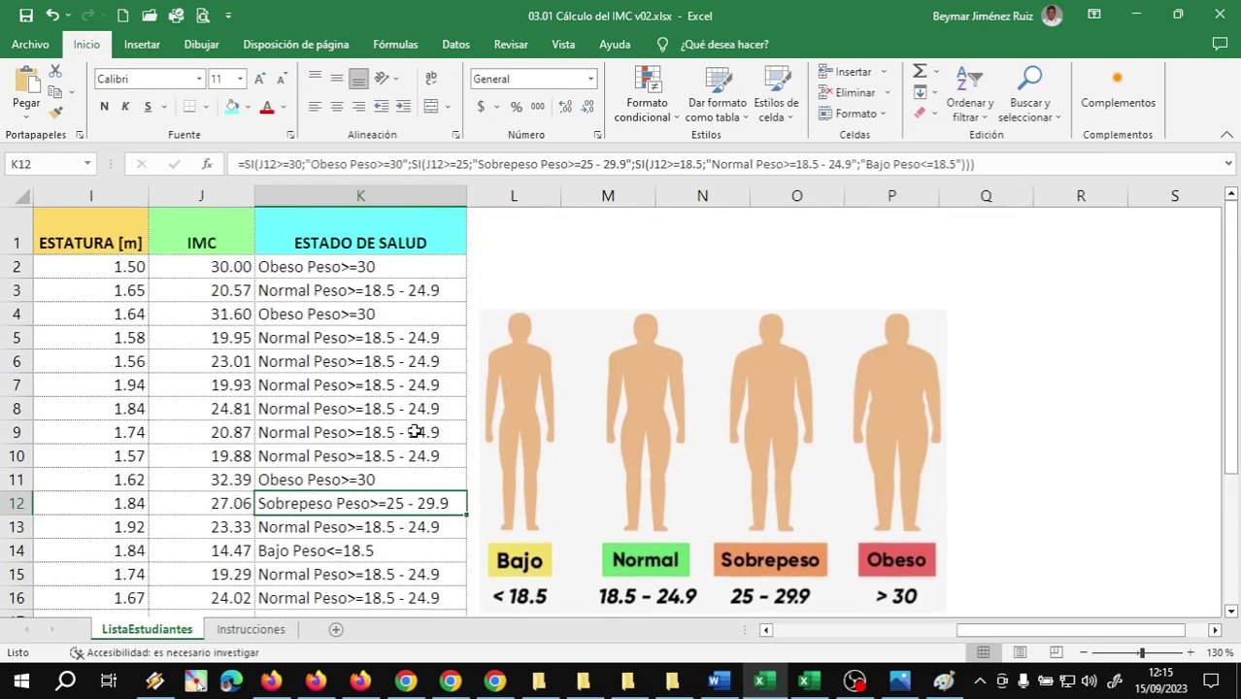
pyautogui.click(387, 232)
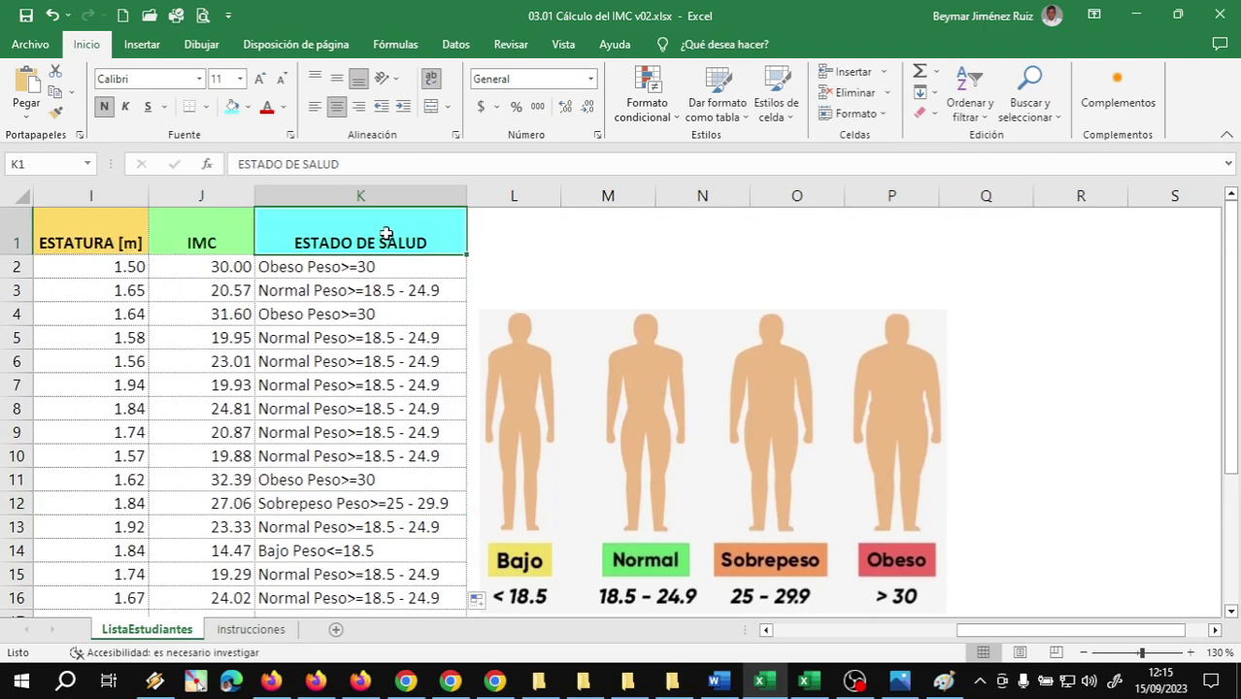
pyautogui.scroll(-3, 757, 379)
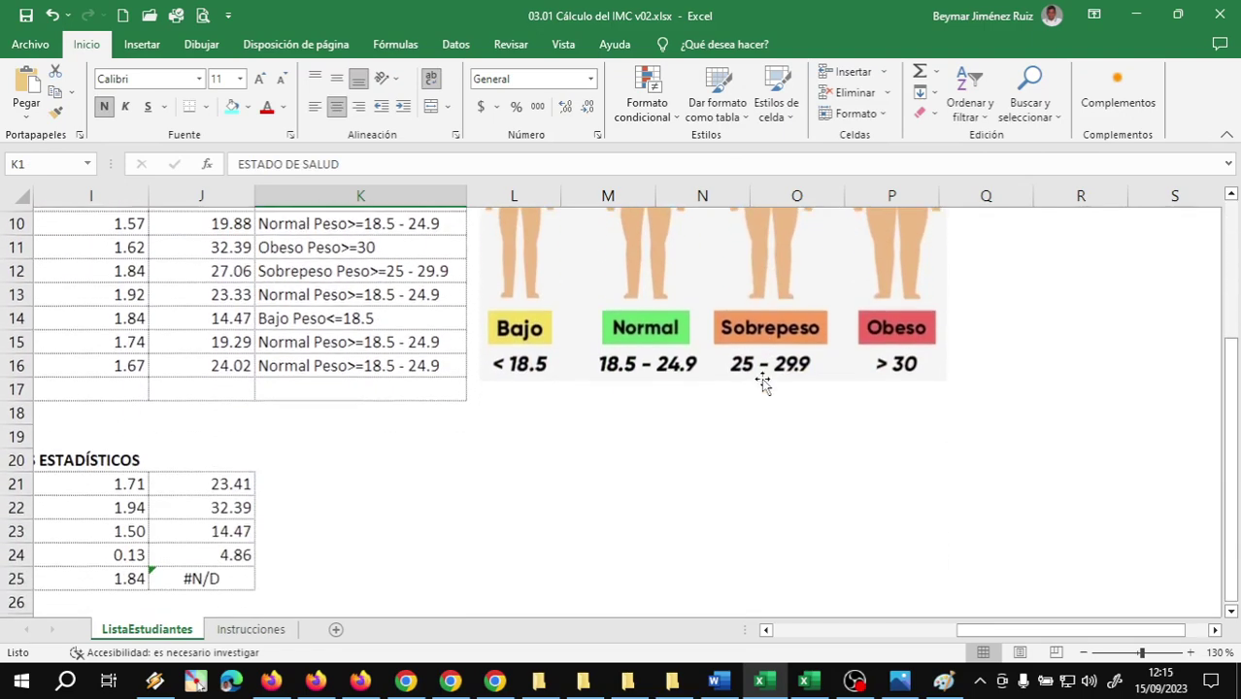
pyautogui.scroll(2, 757, 379)
pyautogui.scroll(1, 752, 377)
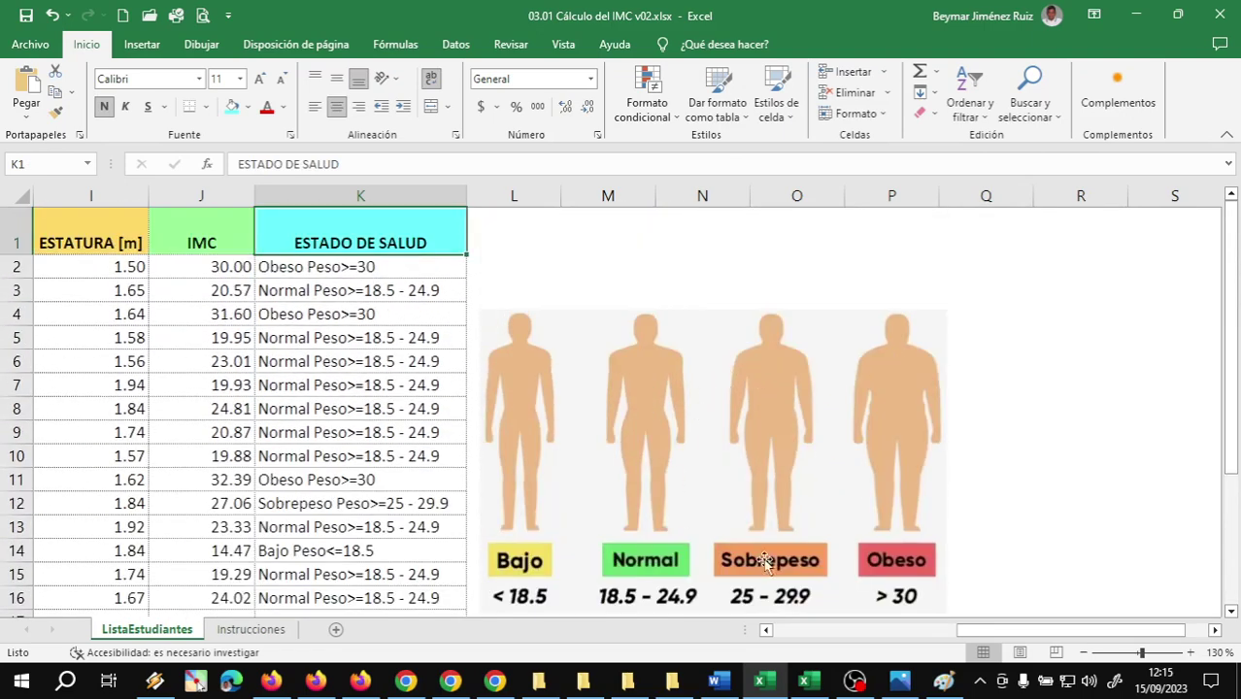
# Copy K2's full nested SI formula from the formula bar and bring up WhatsApp Web
pyautogui.click(317, 271)
pyautogui.moveTo(1107, 163); pyautogui.dragTo(146, 165)
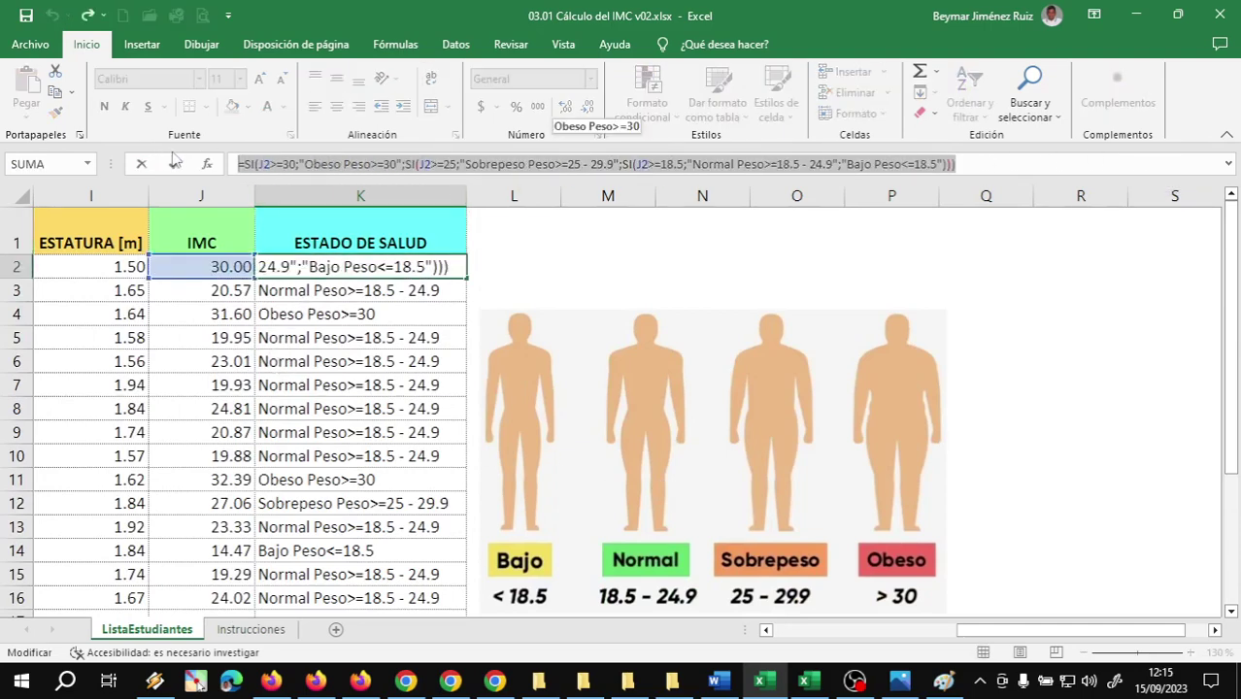
pyautogui.press('Escape')
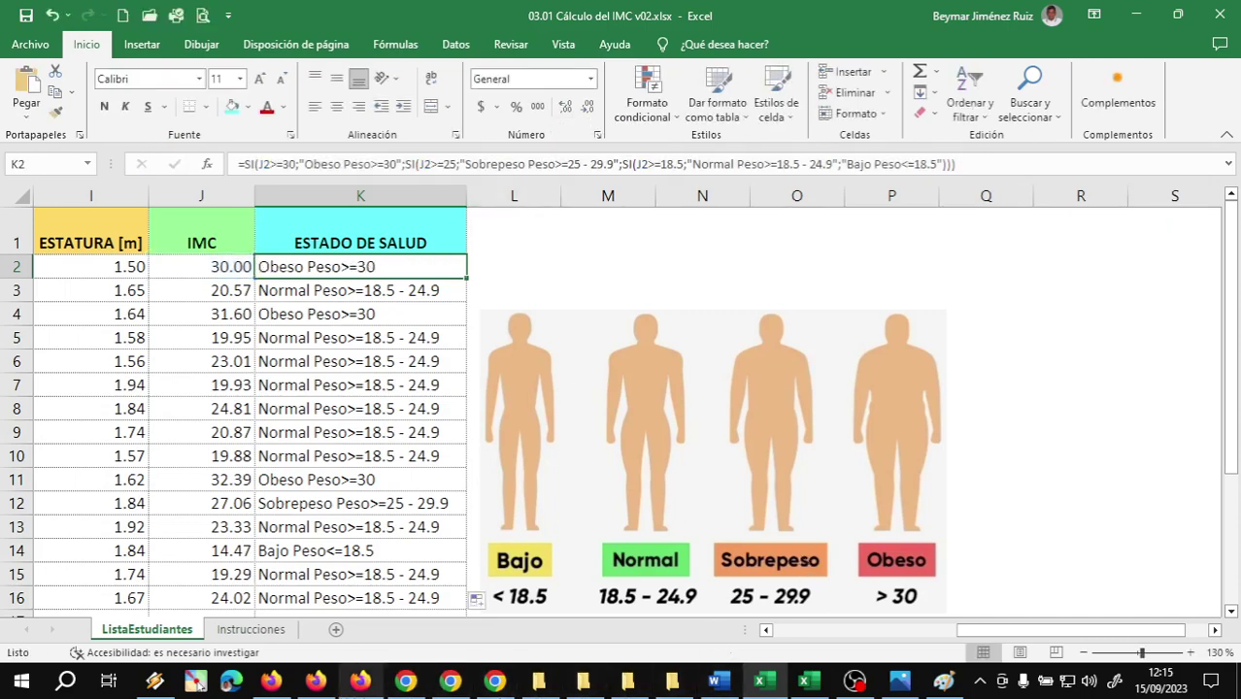
pyautogui.moveTo(406, 682)
pyautogui.click(520, 595)
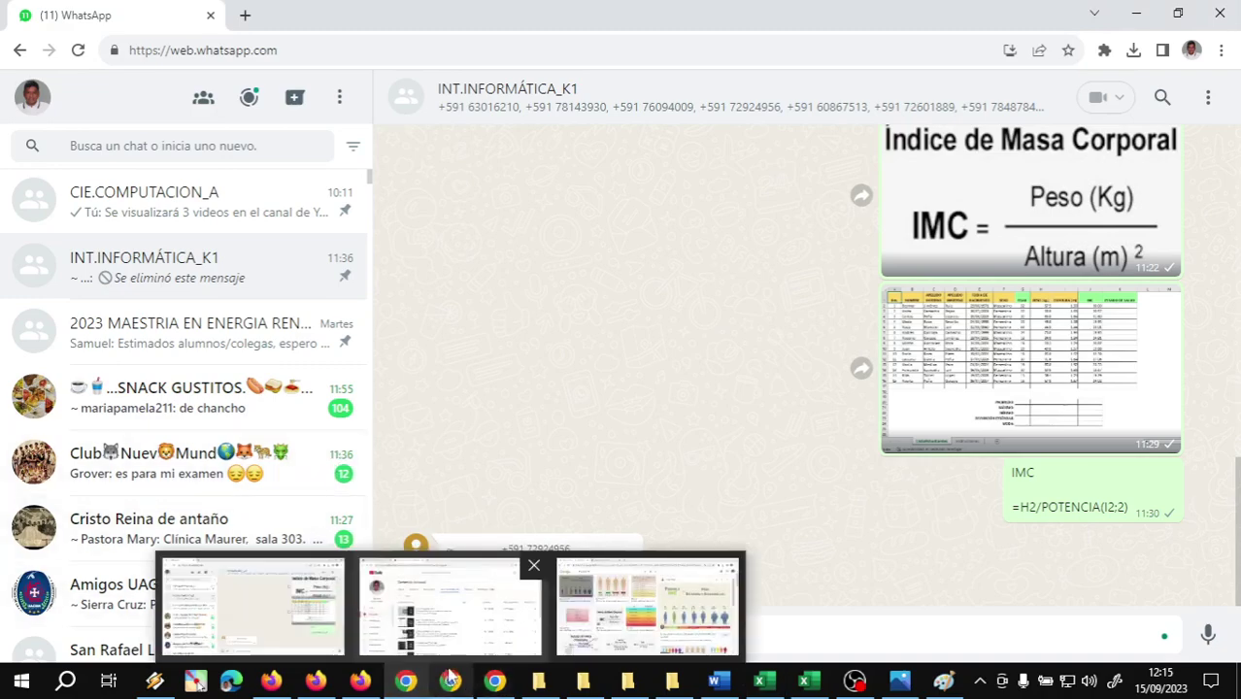
# Paste and send the Estado de Salud formula to INT.INFORMÁTICA_K1, then return to the IMC workbook
pyautogui.moveTo(539, 681)
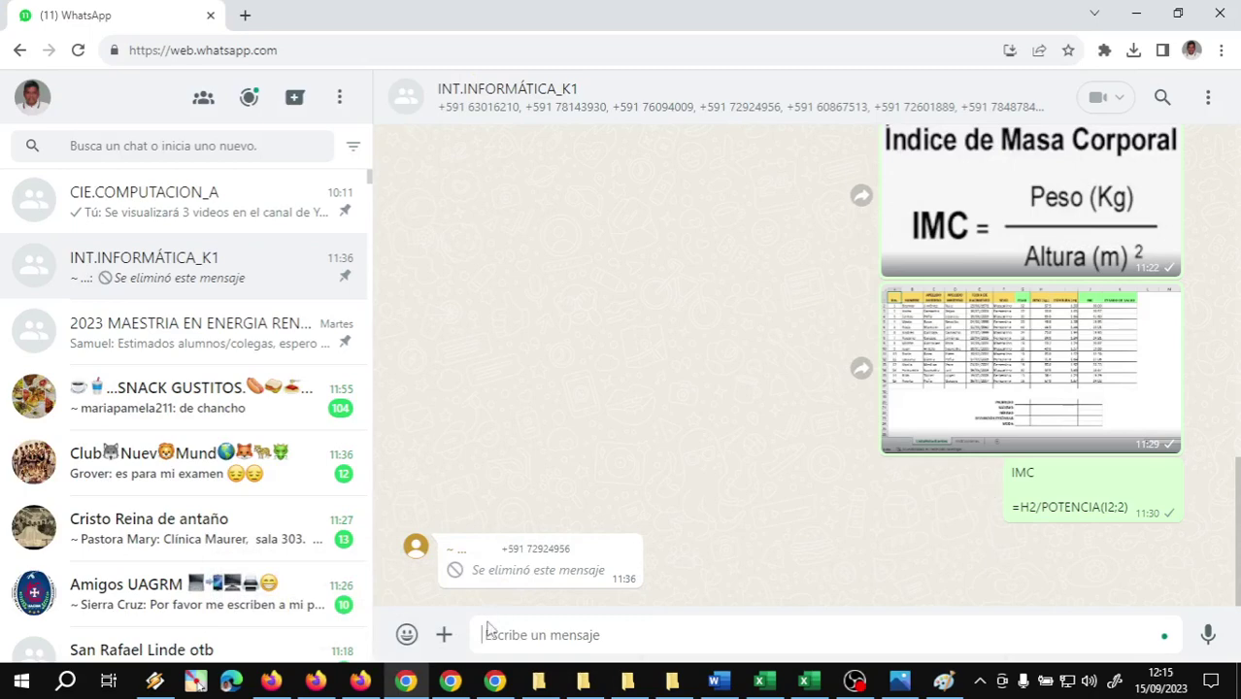
pyautogui.write('=SI(J2>=30;"Obeso Peso>=30";SI(J2>=25;"Sobrepeso Peso>=25 - 29.9";SI(J2>=18.5;"Normal Peso>=18.5 - 24.9";"Bajo Peso<=18.5")))')
pyautogui.press('Return')
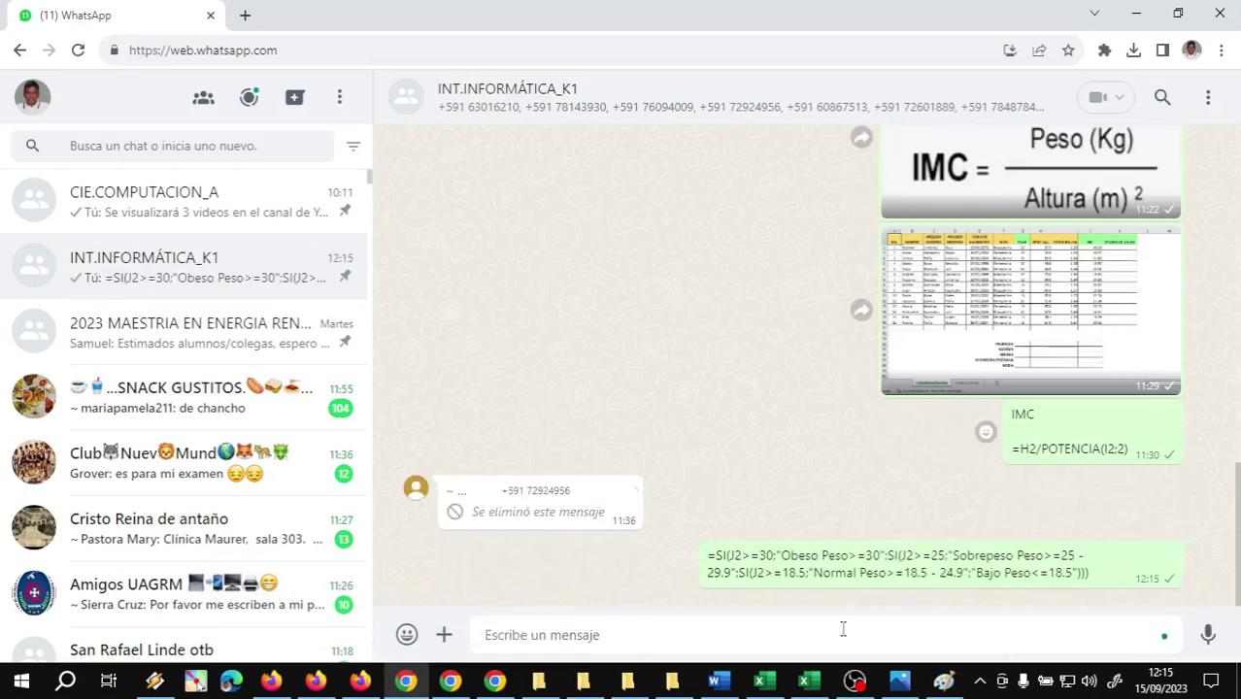
pyautogui.moveTo(826, 684)
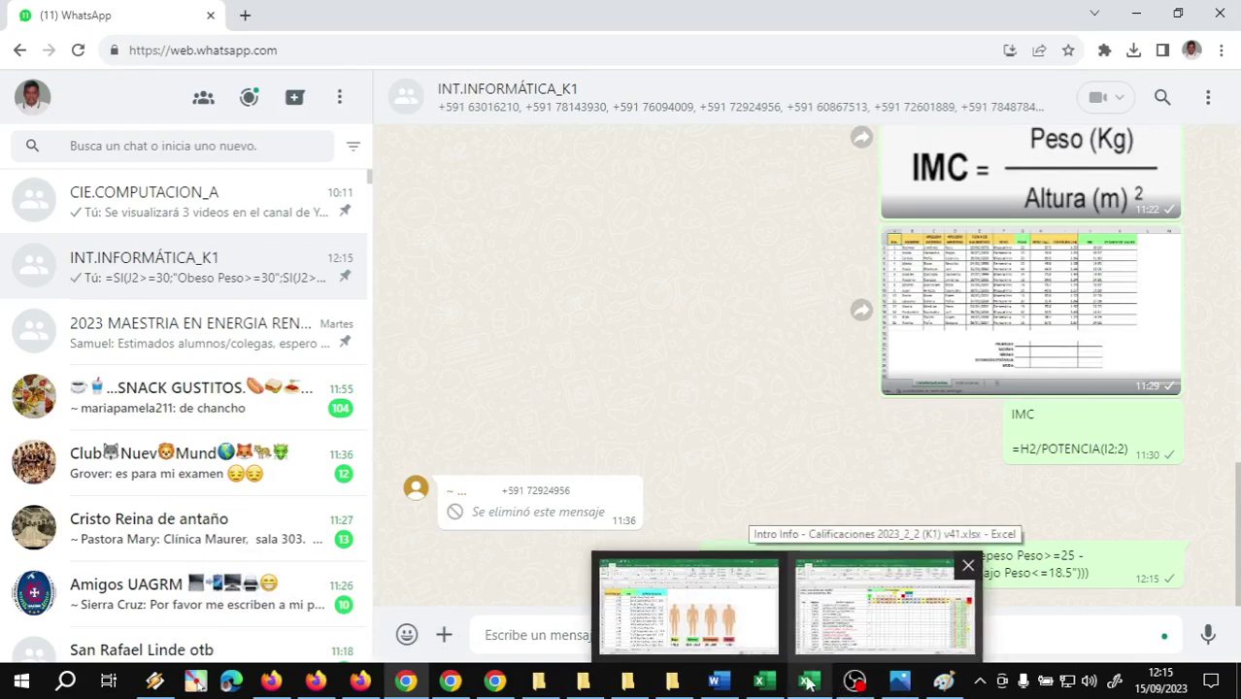
pyautogui.click(752, 683)
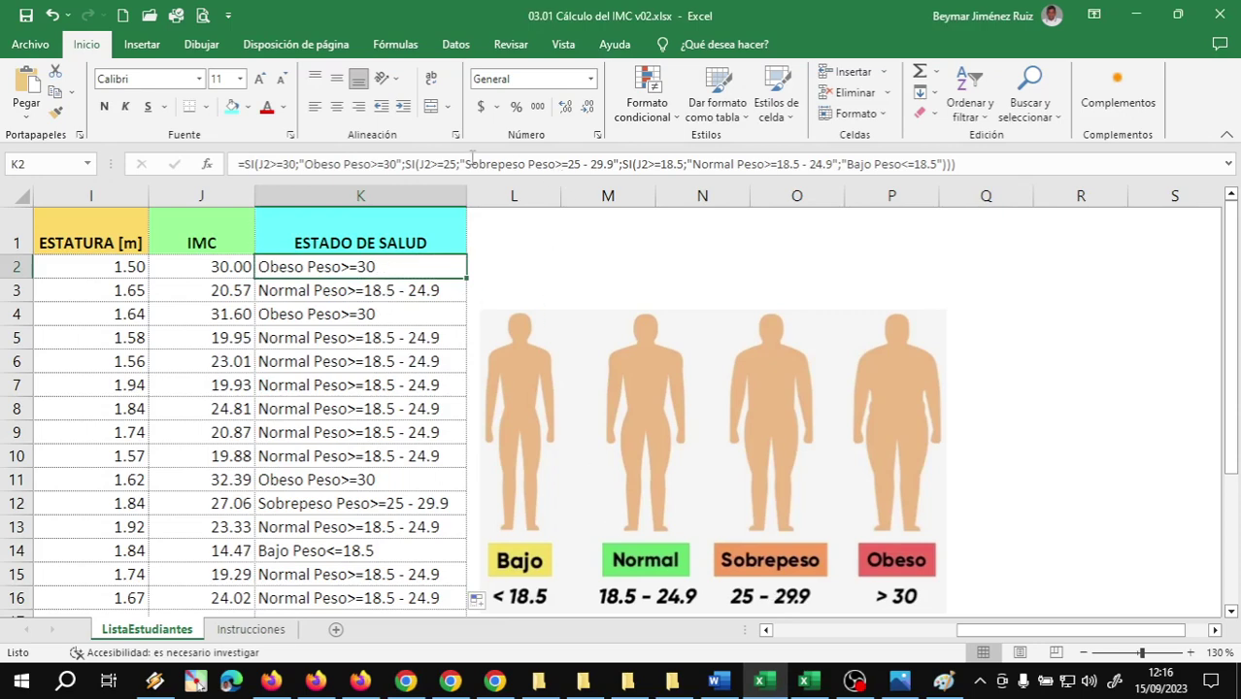
# Clear K2 and start typing =SI(J2>=30;"Obeso";SI(J2>=25; with the SI suggestion
pyautogui.press('Delete')
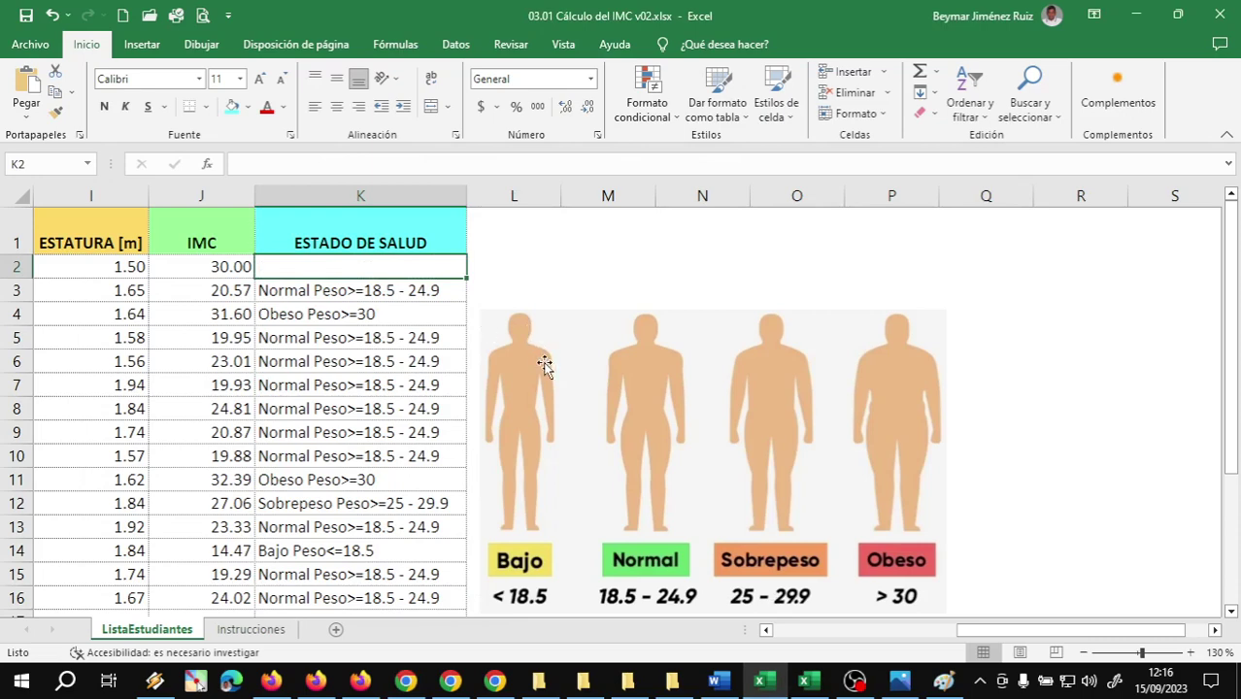
pyautogui.write('=')
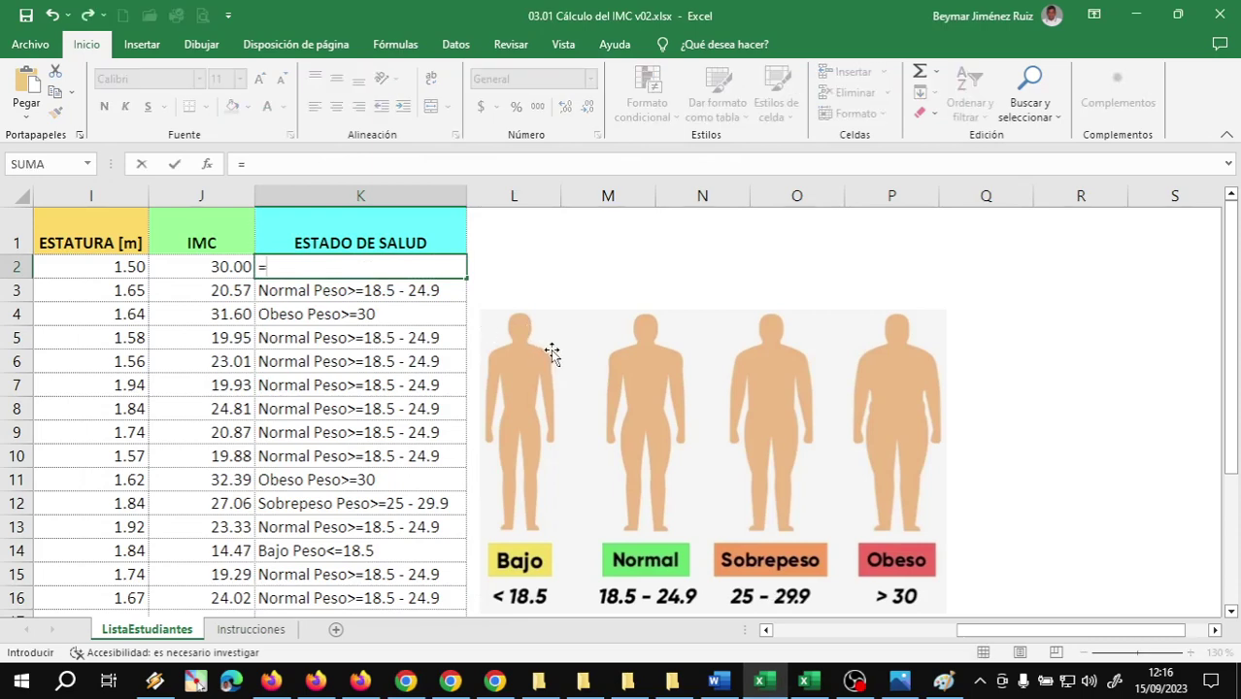
pyautogui.write('si')
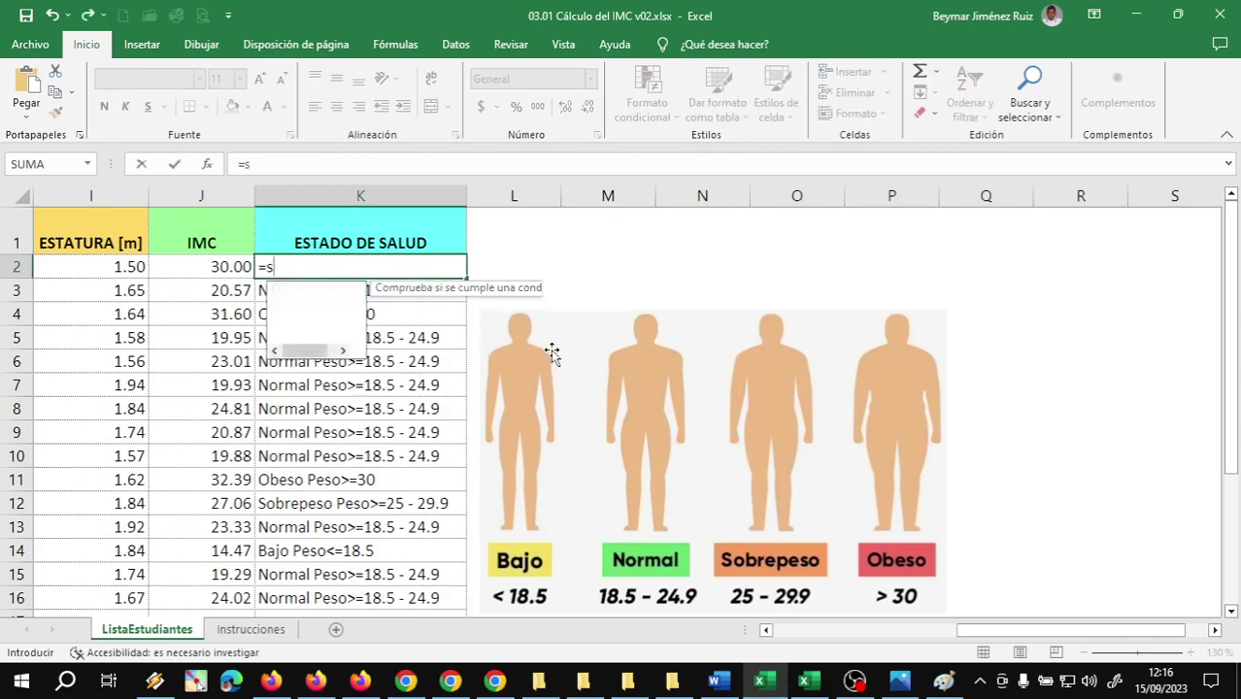
pyautogui.press('Tab')
pyautogui.write('J')
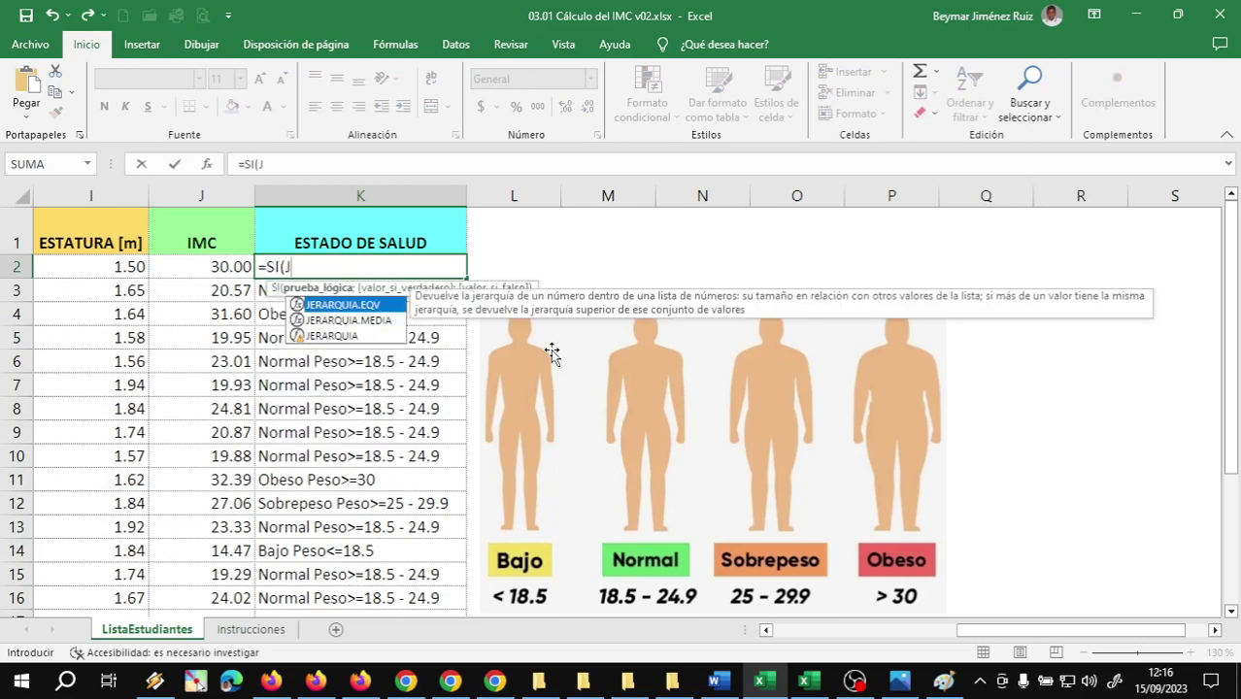
pyautogui.write('2>')
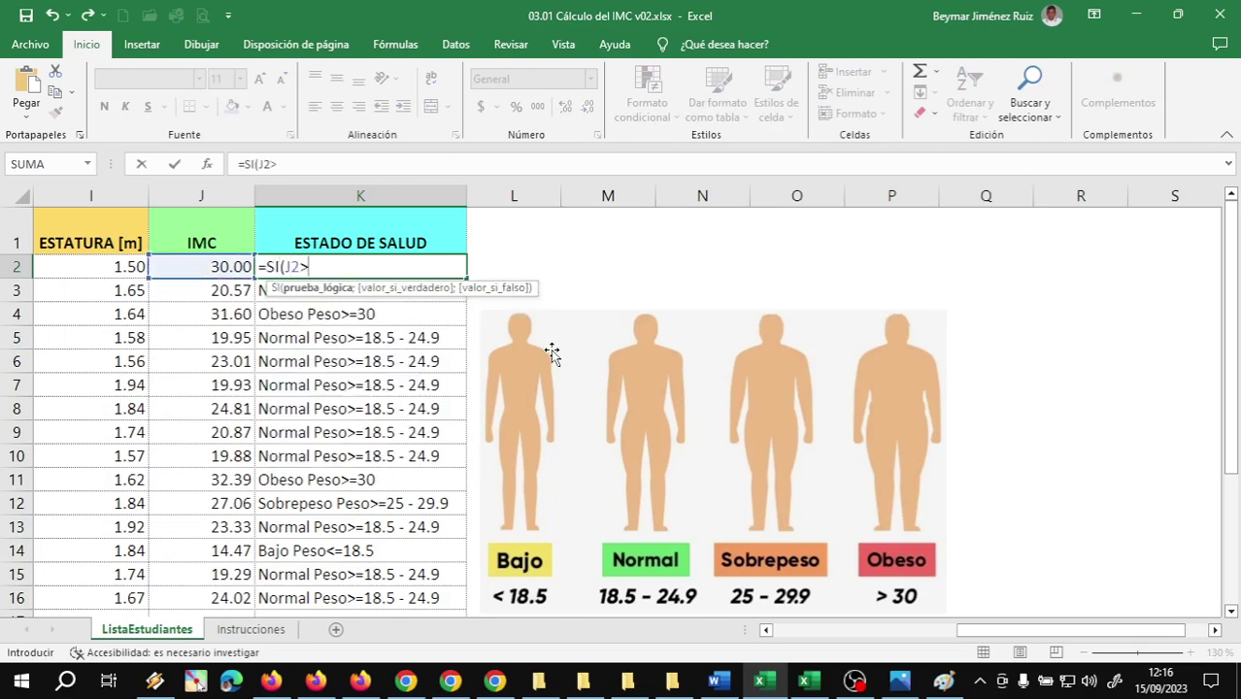
pyautogui.write('=30')
pyautogui.write(';"')
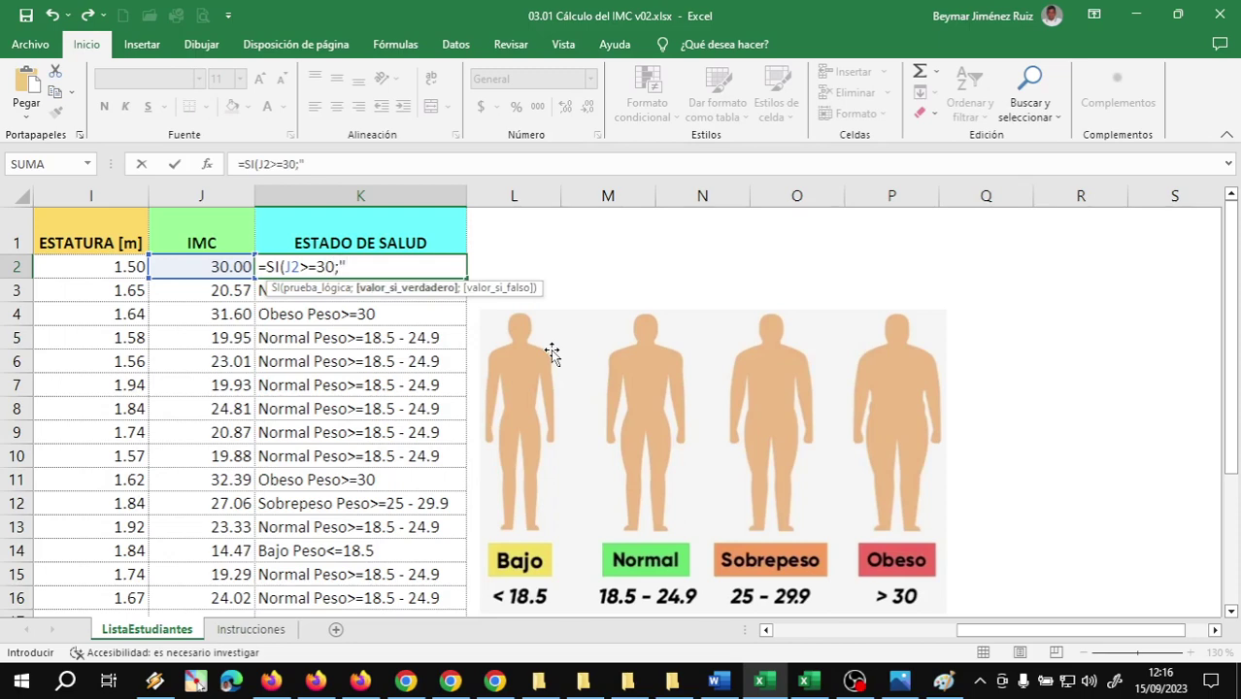
pyautogui.write('Obeso"')
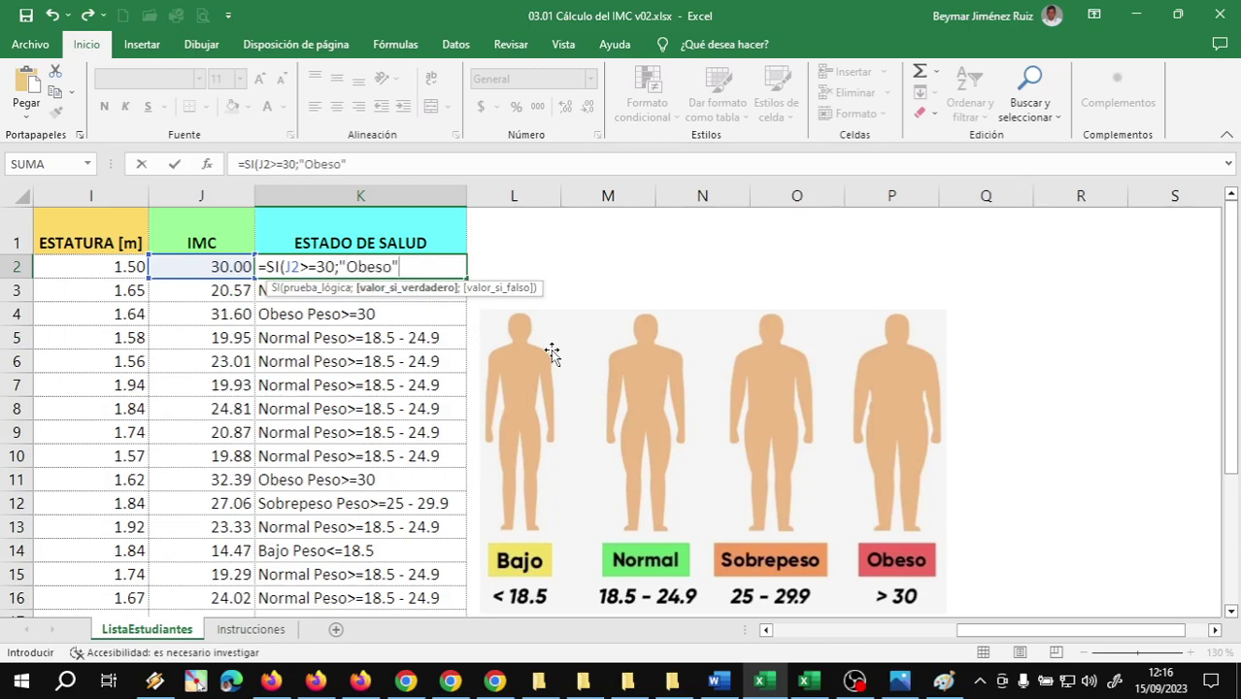
pyautogui.write(';')
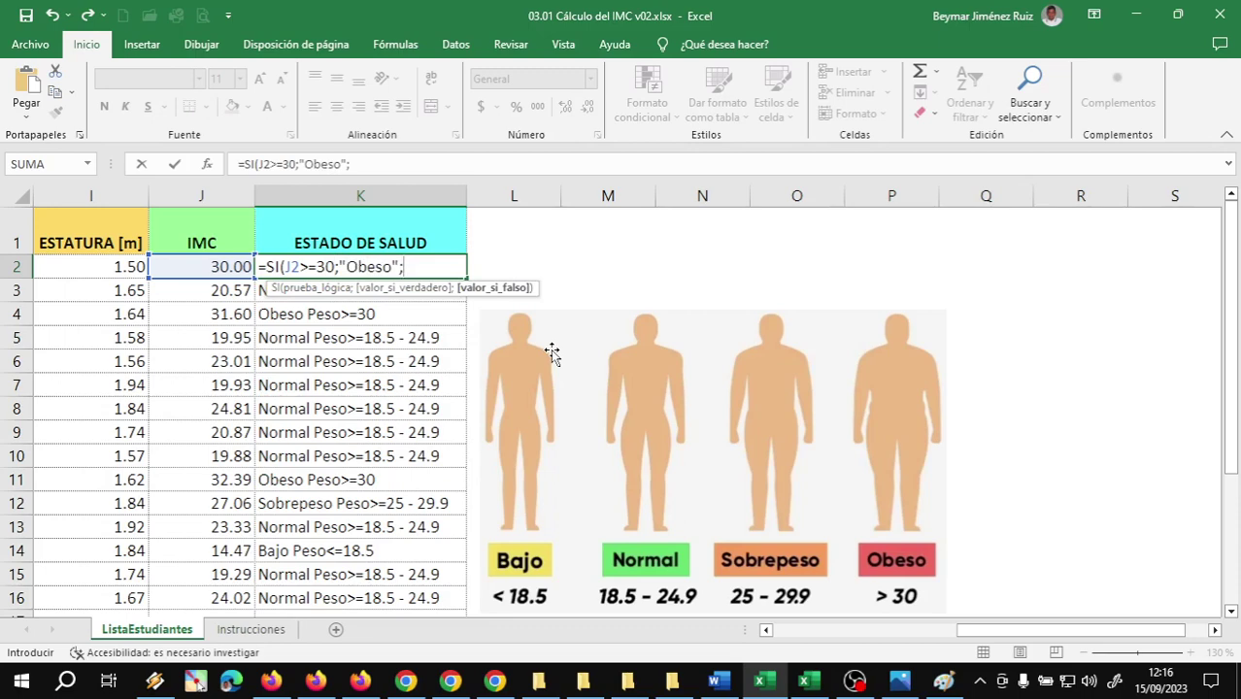
pyautogui.write('SI(J2')
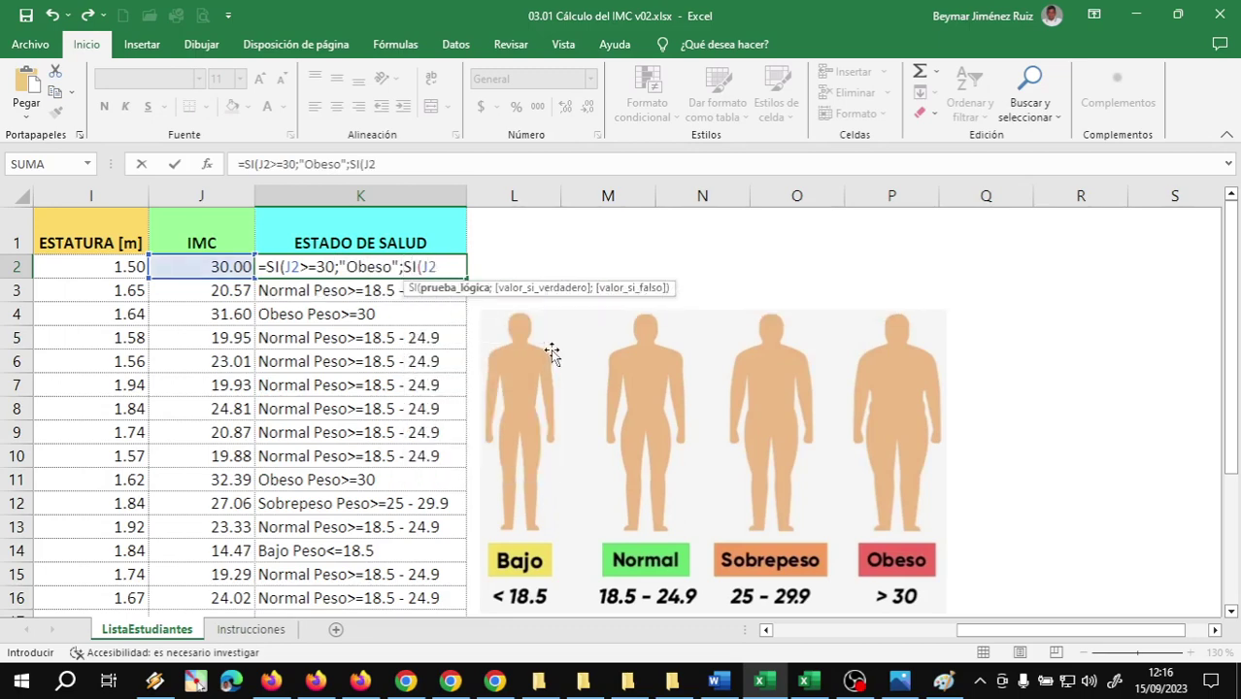
pyautogui.write('=')
pyautogui.write('25;')
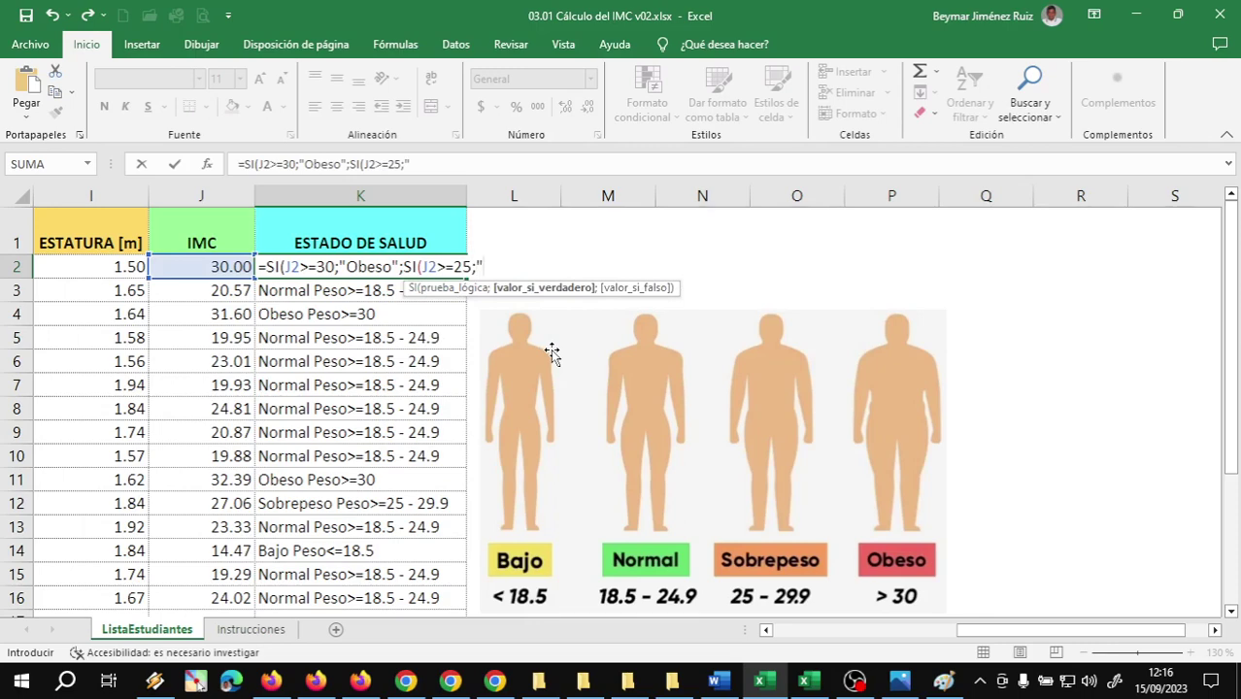
pyautogui.write('SO')
pyautogui.write('B')
# Add the "Sobrepeso" and "Normal" labels, fixing typos, up to SI(J2>=18.5;"Normal";
pyautogui.press('BackSpace')
pyautogui.press('BackSpace')
pyautogui.press('BackSpace')
pyautogui.write('Sobre')
pyautogui.write('peso')
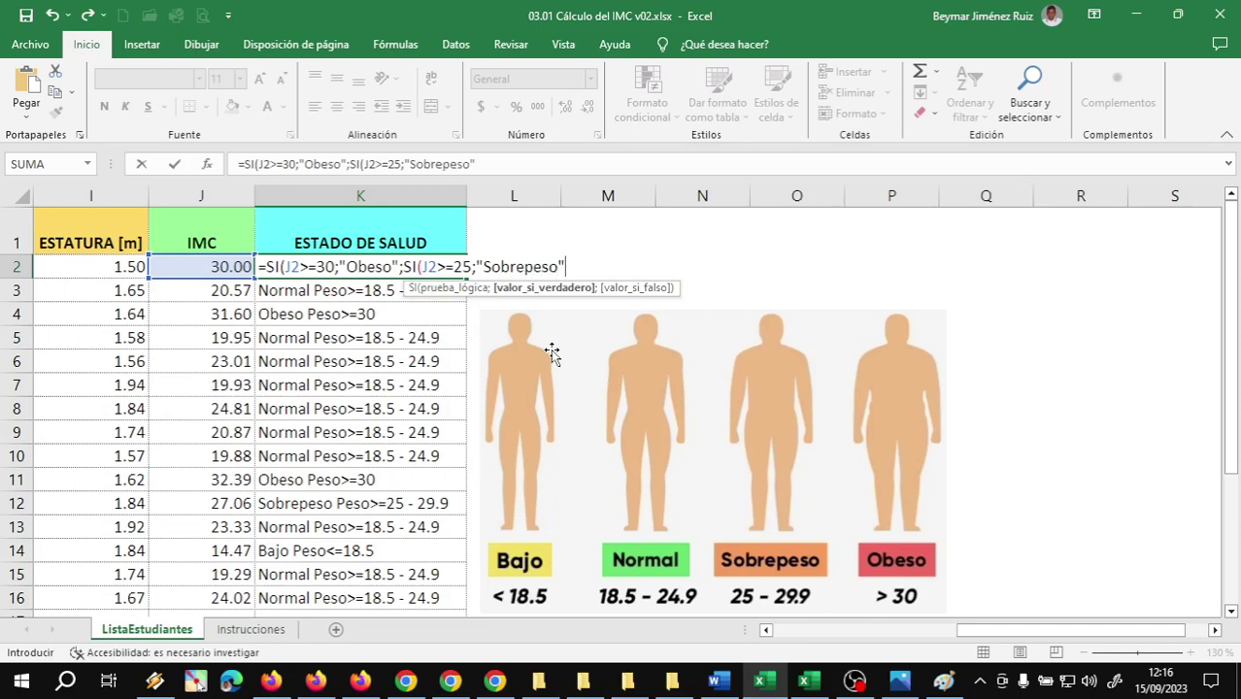
pyautogui.write(';')
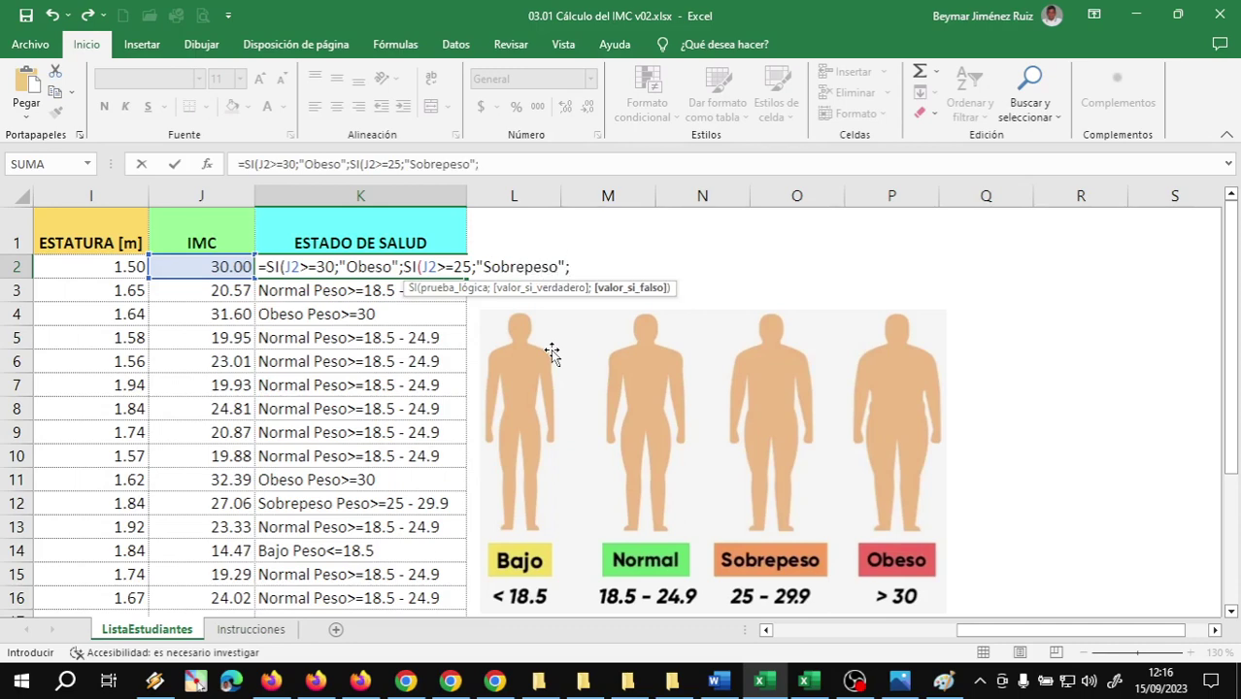
pyautogui.write('SI')
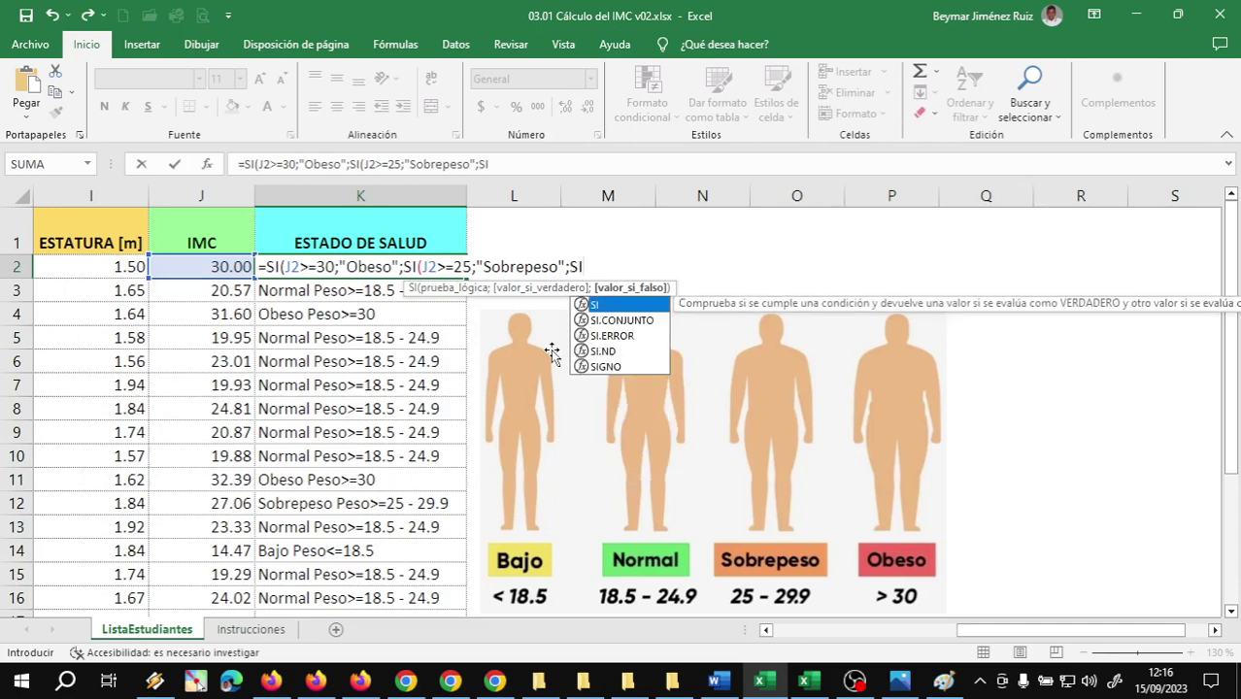
pyautogui.write('(')
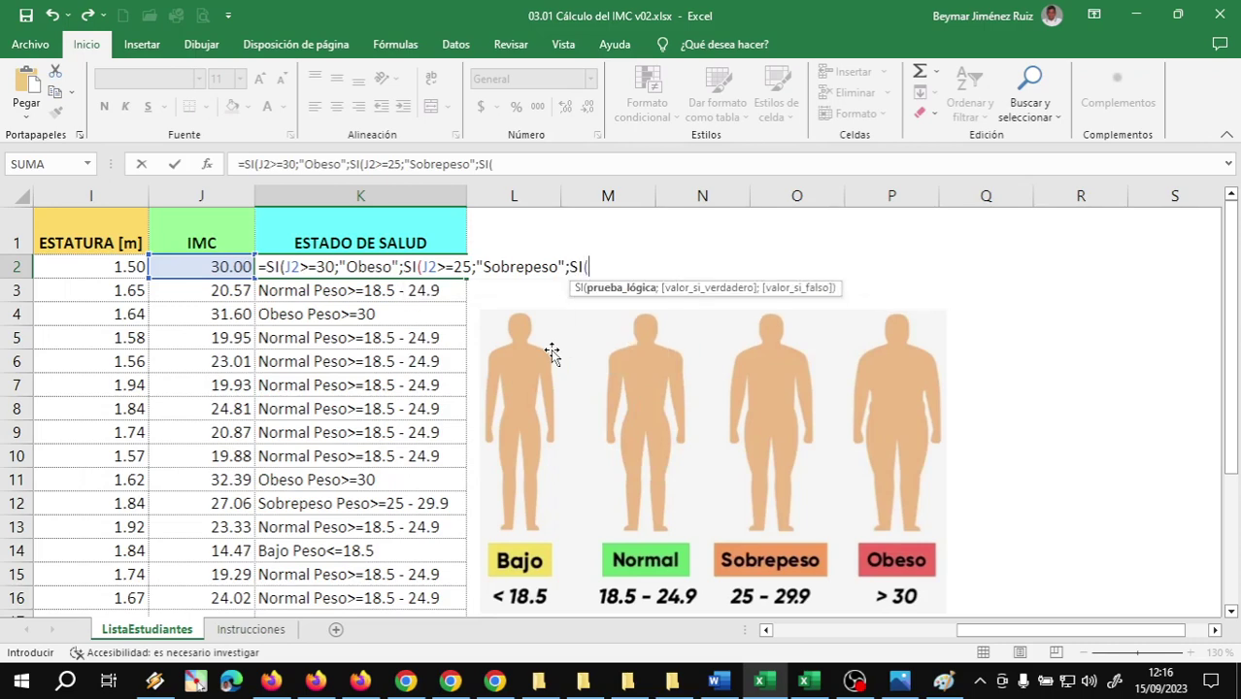
pyautogui.write('J')
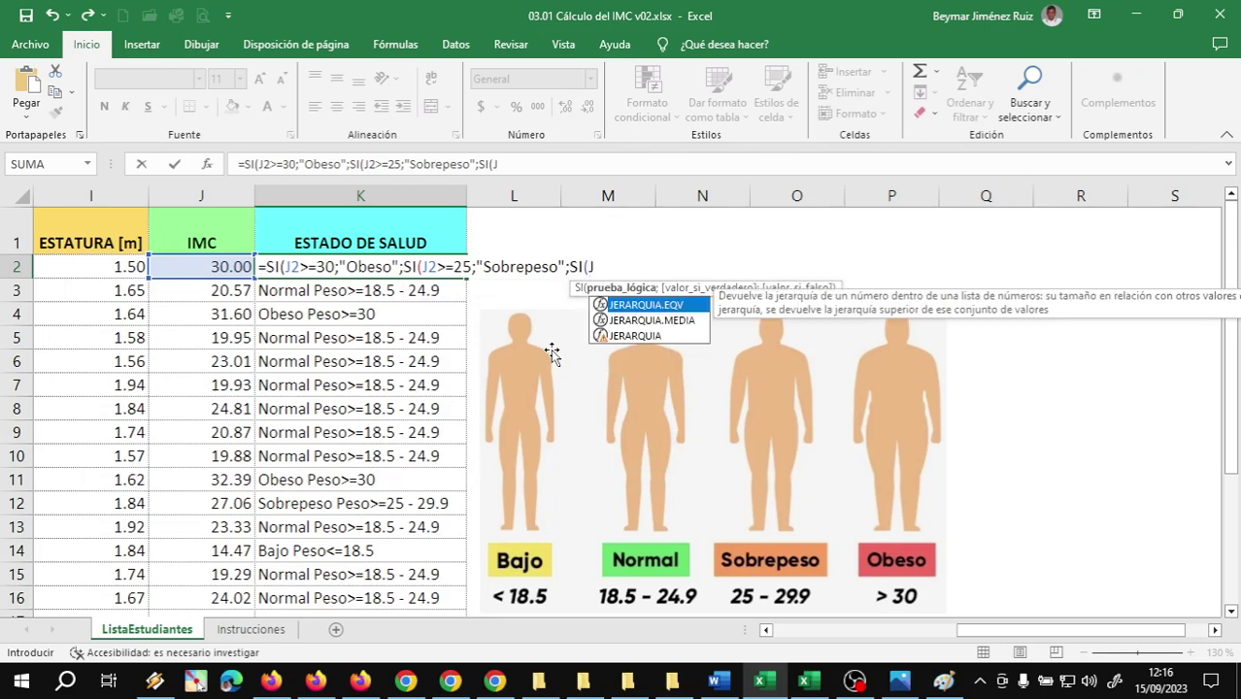
pyautogui.write('2>=18.')
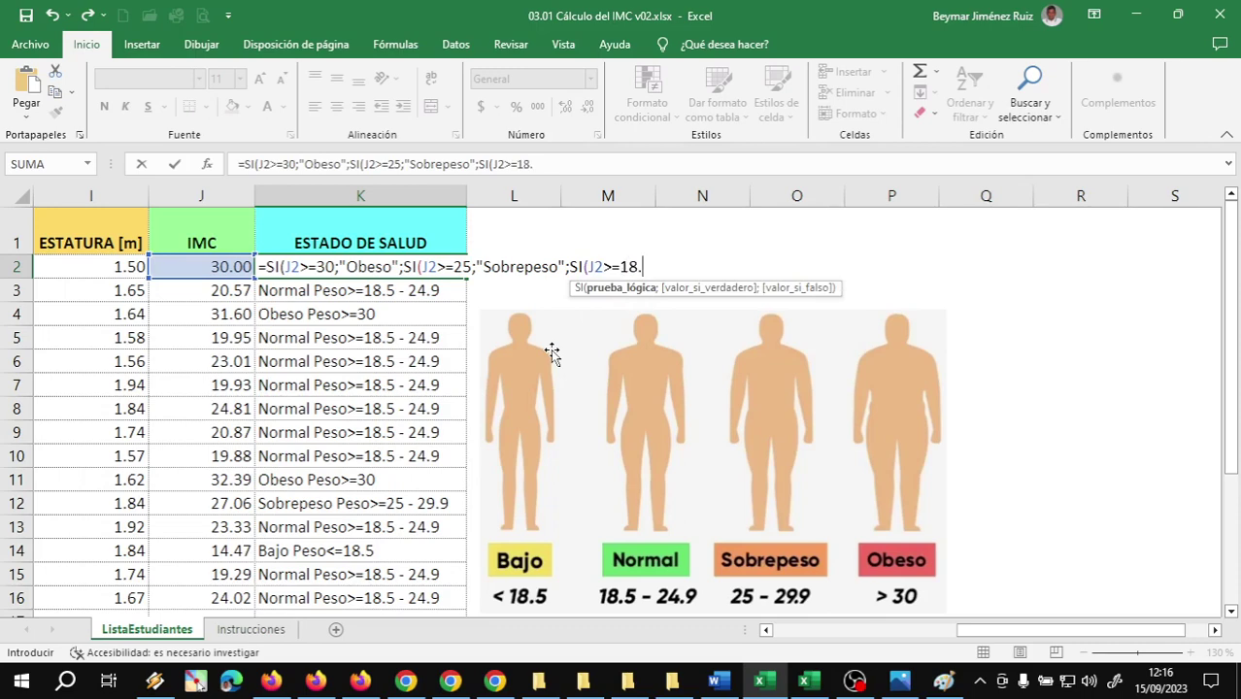
pyautogui.write('5;"n')
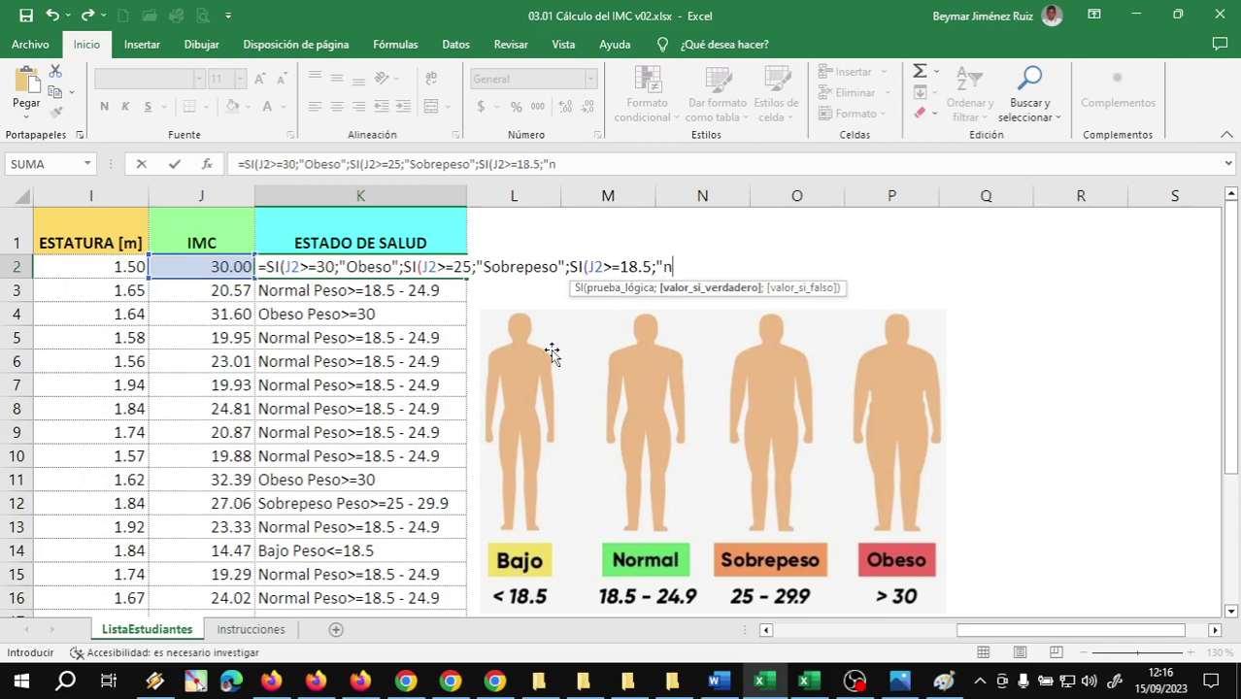
pyautogui.write('orm')
pyautogui.press('BackSpace')
pyautogui.press('BackSpace')
pyautogui.press('BackSpace')
pyautogui.write('O')
pyautogui.press('BackSpace')
pyautogui.press('BackSpace')
pyautogui.press('BackSpace')
pyautogui.write('Nor')
pyautogui.write('mal"')
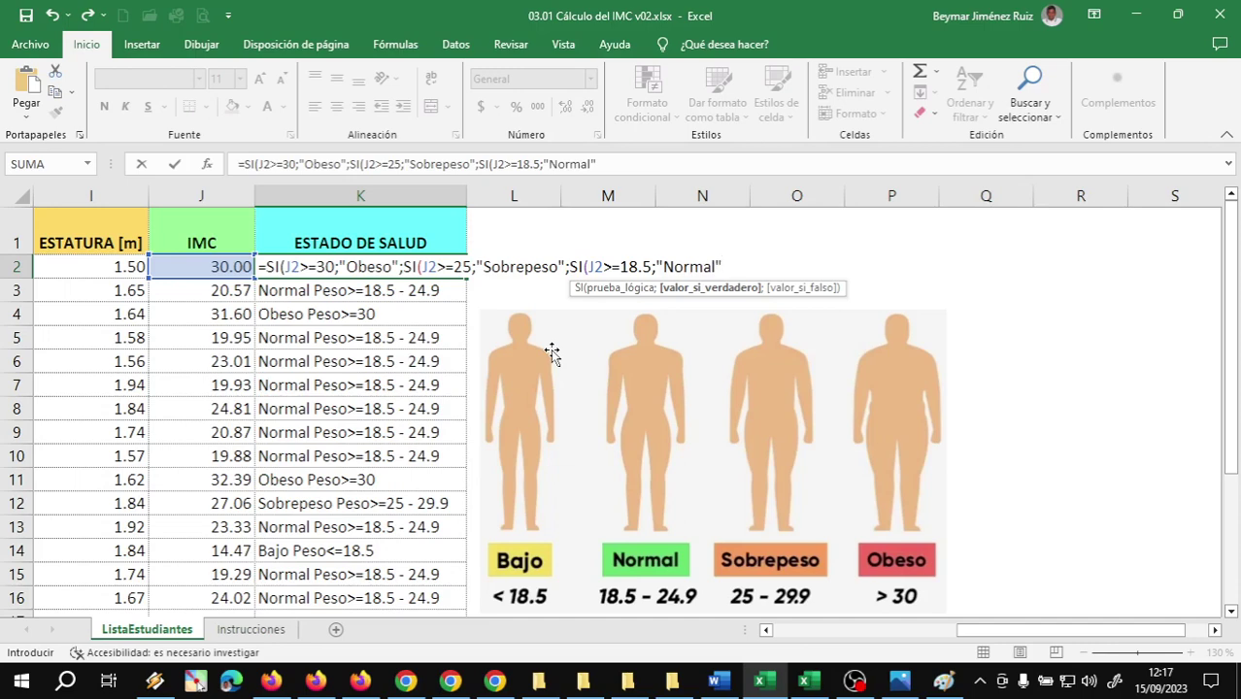
pyautogui.write(';"Bajo"')
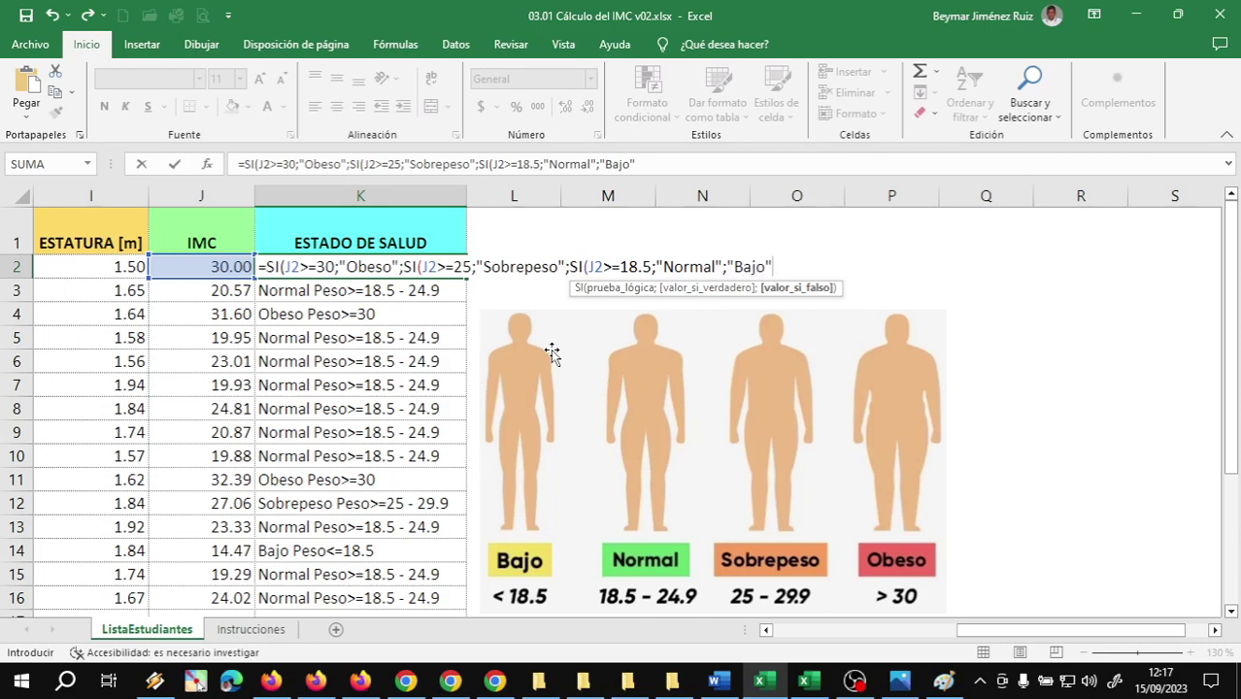
# Close the K2 nested SI formula with ))) so IMC 30.00 shows Obeso, then recheck K3 unchanged
pyautogui.write('))')
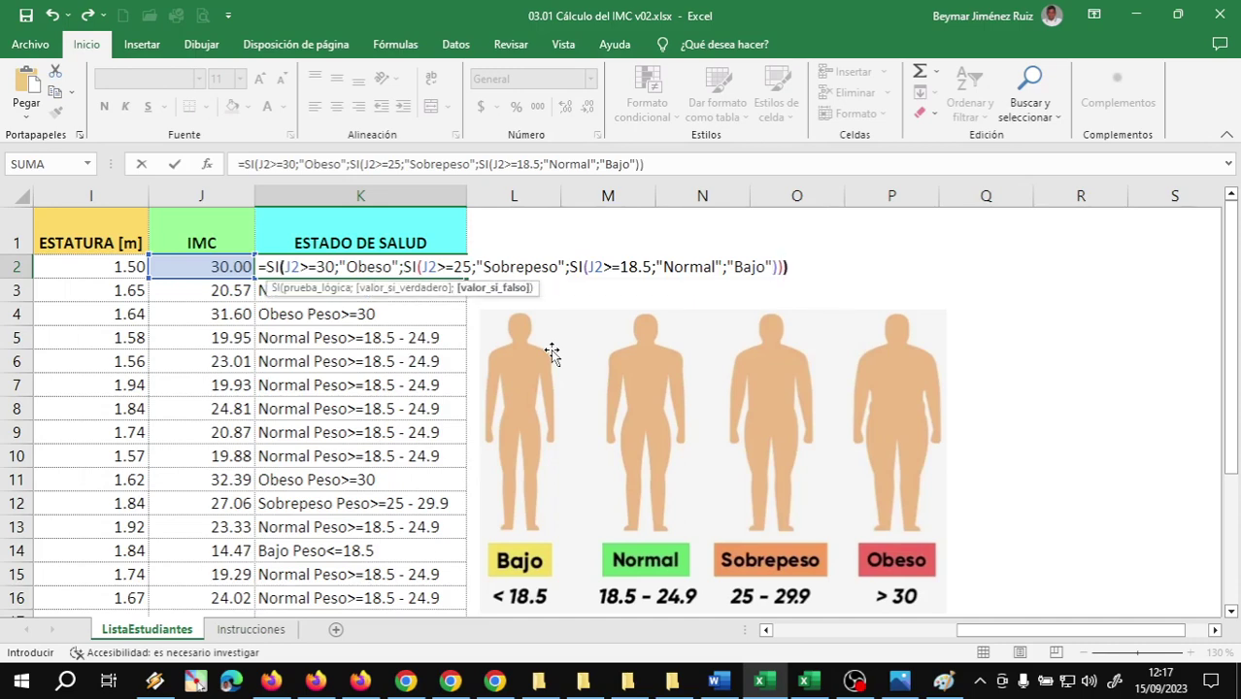
pyautogui.write(')')
pyautogui.press('Return')
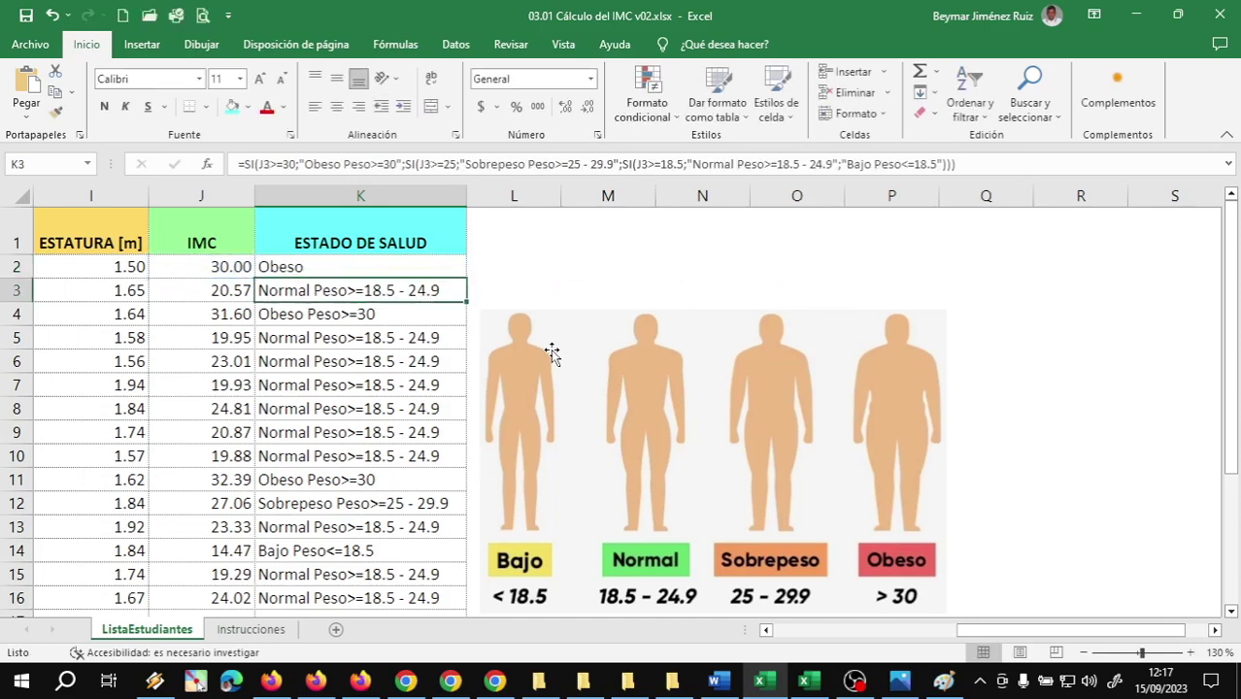
pyautogui.click(268, 268)
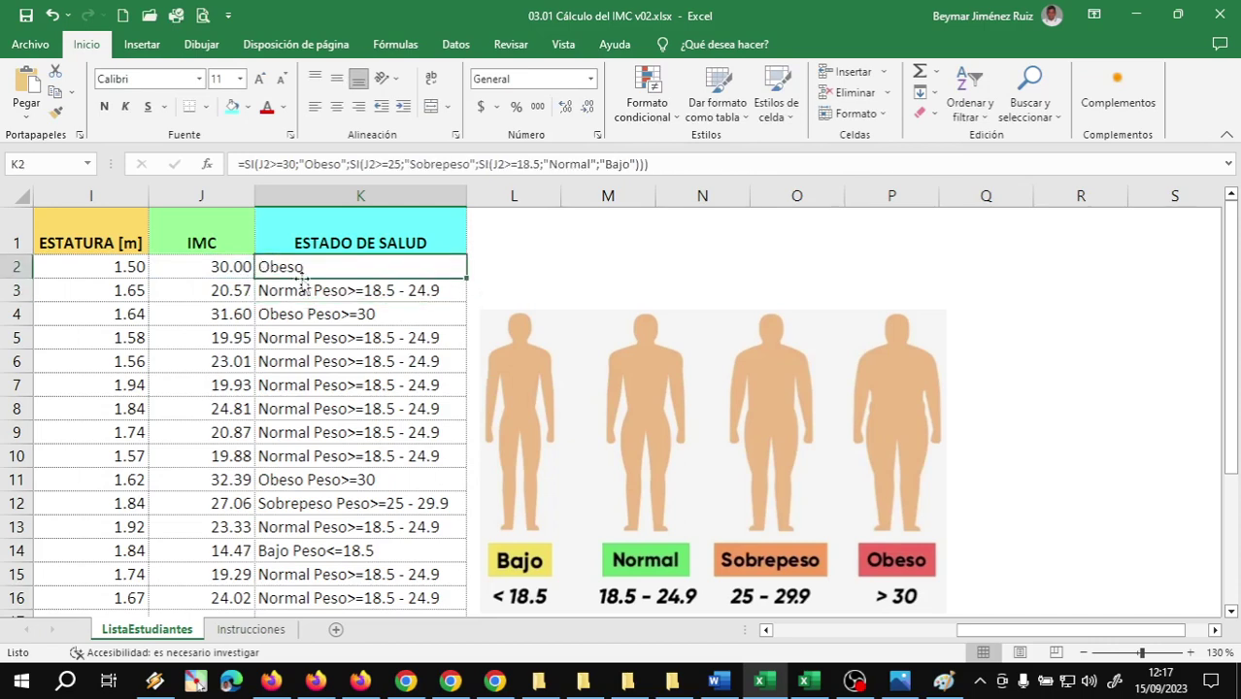
pyautogui.click(403, 294)
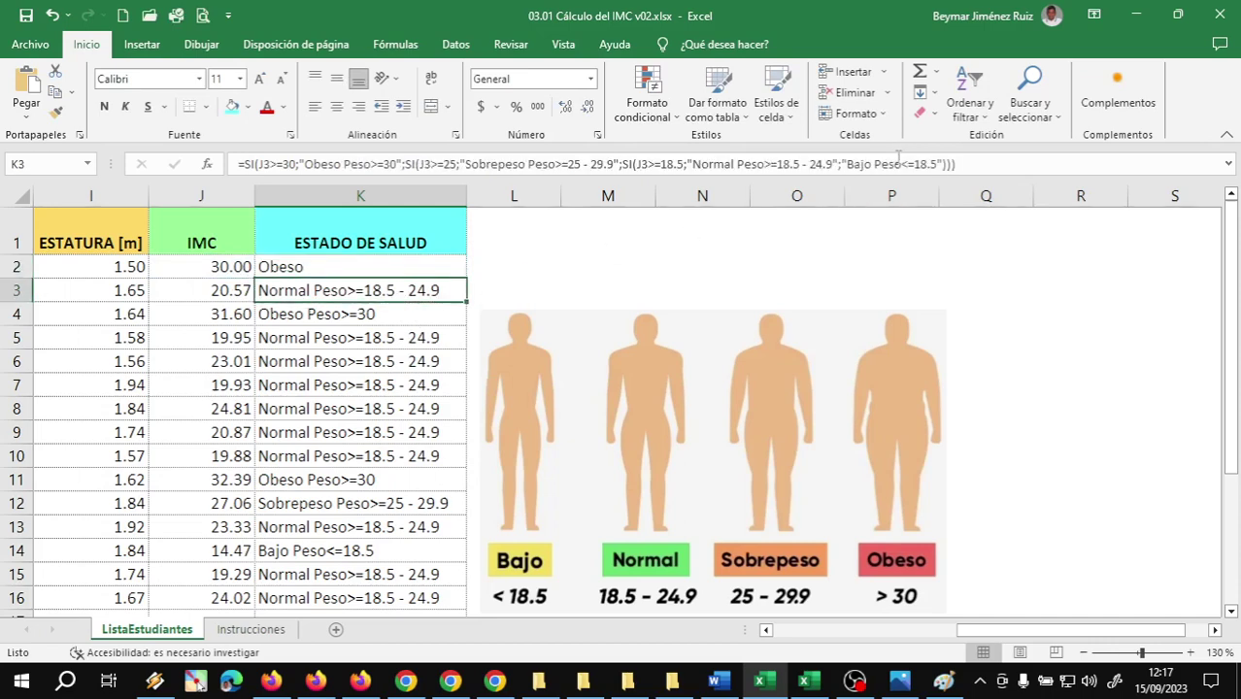
pyautogui.moveTo(966, 164); pyautogui.dragTo(230, 118)
pyautogui.hotkey('ctrl', 'c')
pyautogui.press('Return')
# Paste the K3 health-status formula as plain text into cell M1
pyautogui.click(629, 219)
pyautogui.doubleClick(608, 217)
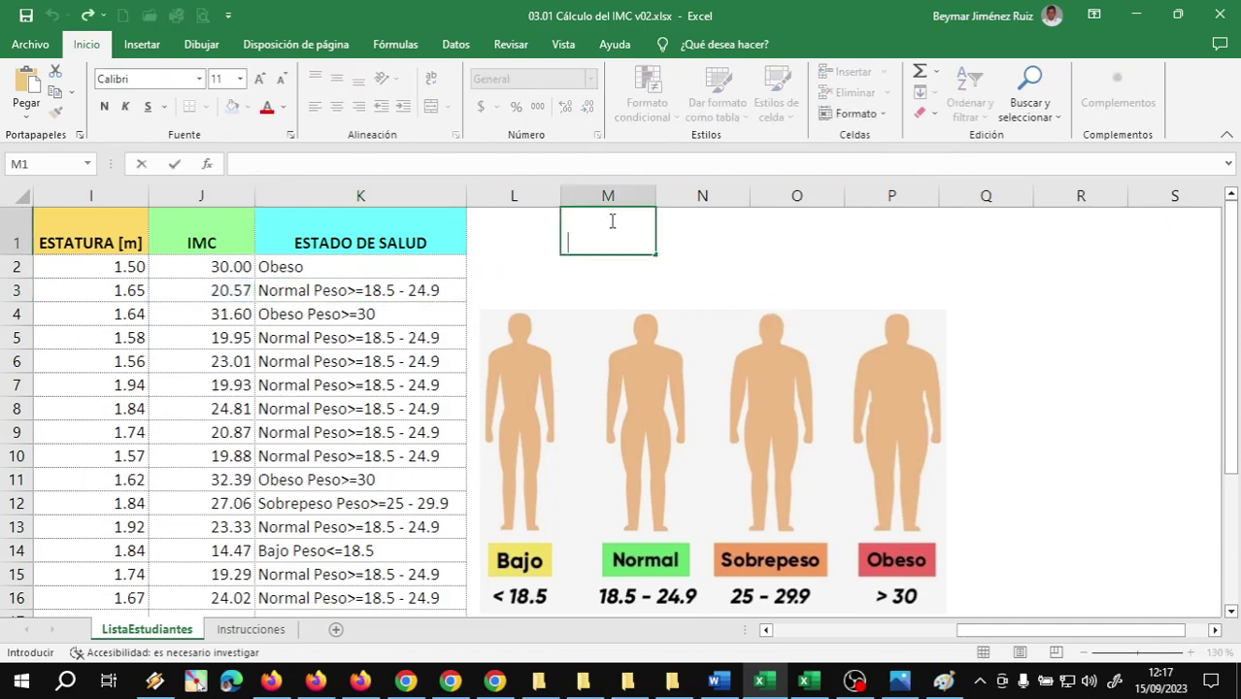
pyautogui.hotkey('ctrl', 'v')
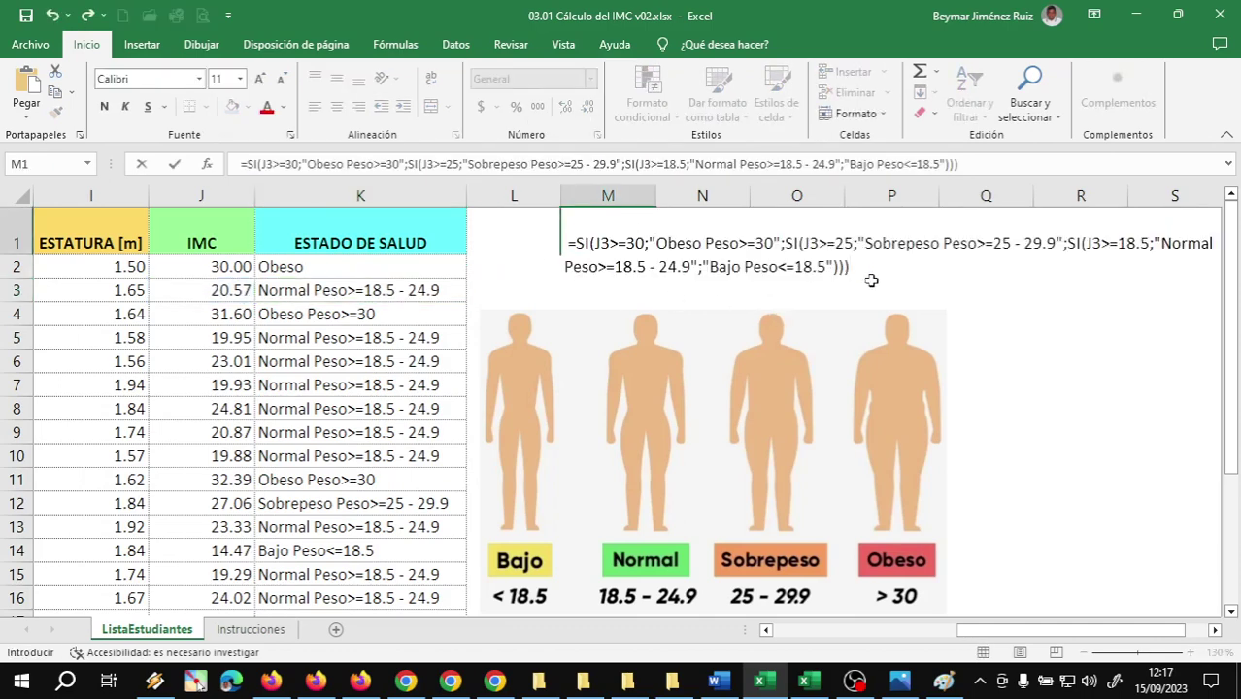
pyautogui.press('Return')
pyautogui.click(583, 249)
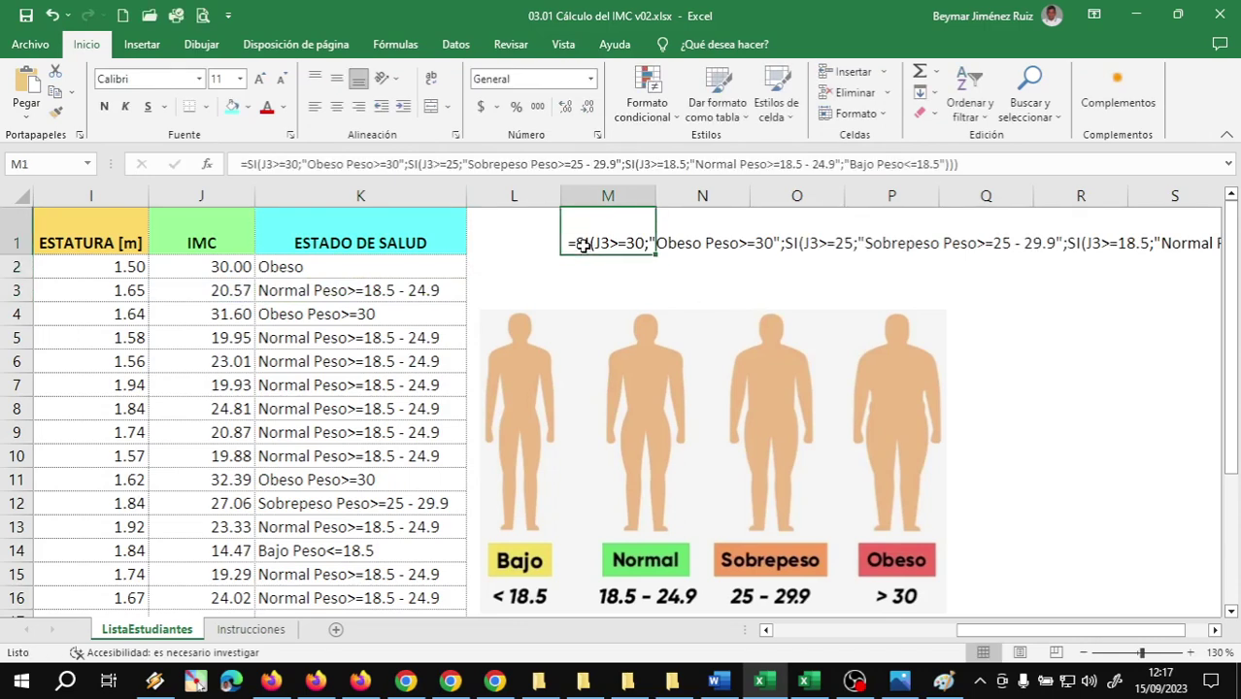
# Leave K2's formula unchanged and move the formula text from M1 down to M3
pyautogui.click(377, 269)
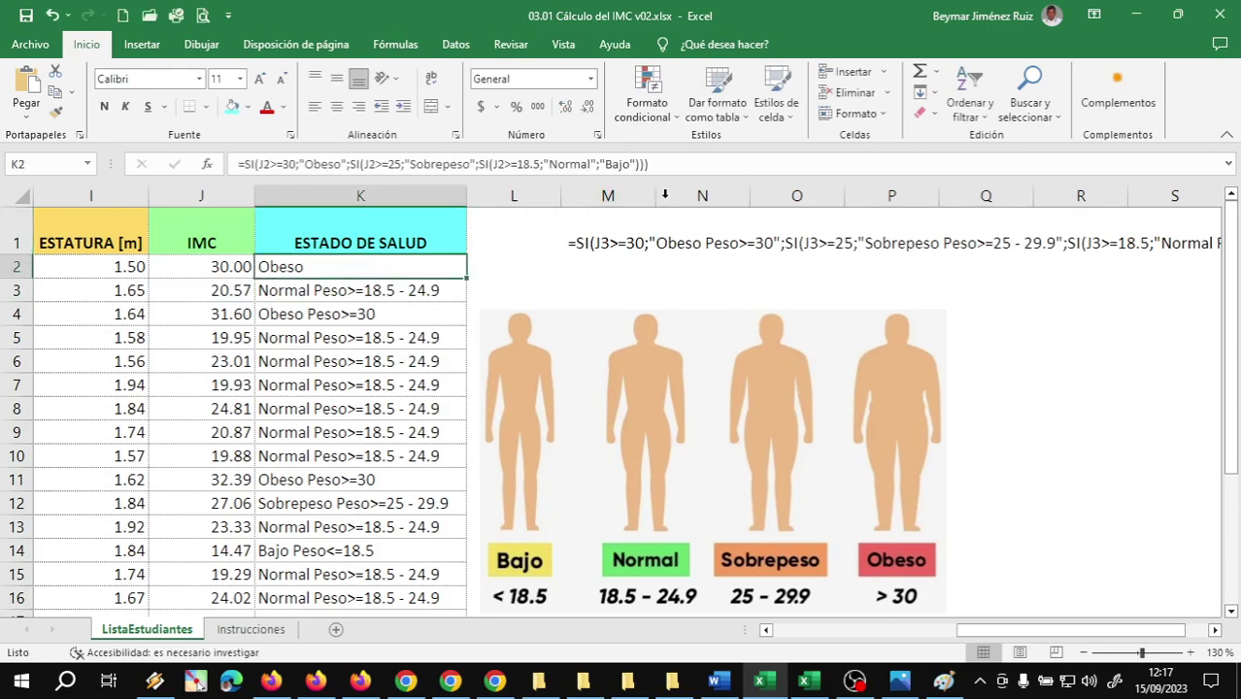
pyautogui.moveTo(649, 164); pyautogui.dragTo(201, 156)
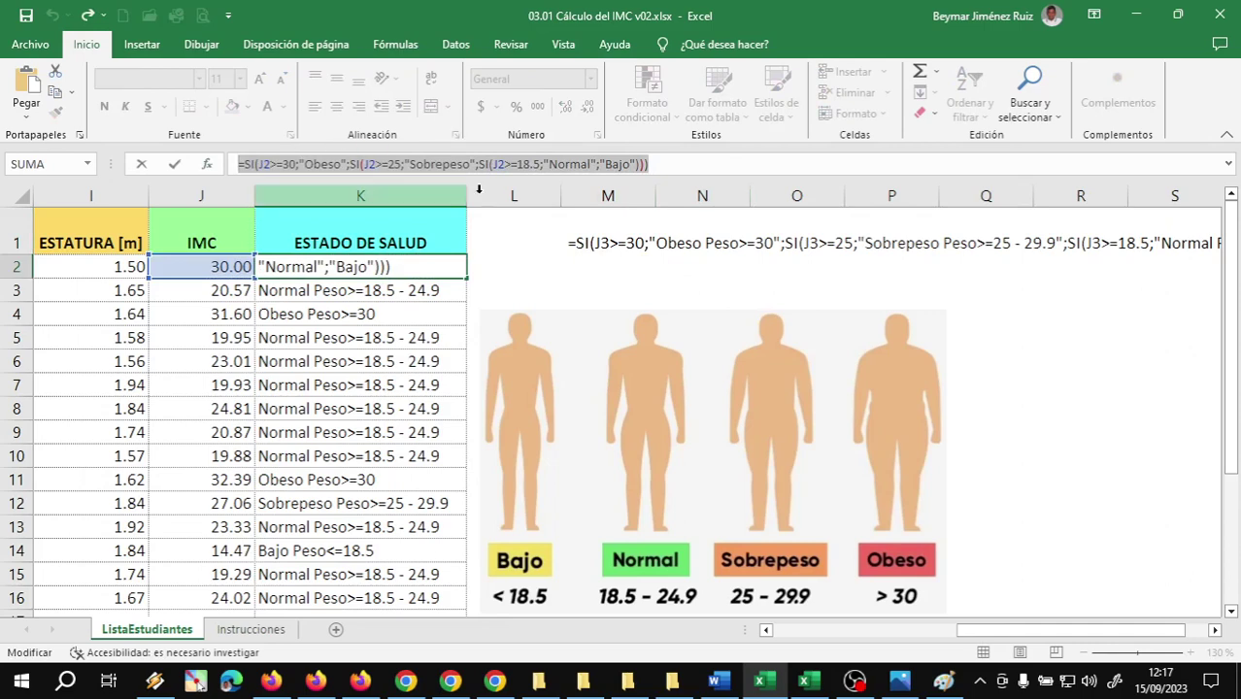
pyautogui.write('=')
pyautogui.click(588, 220)
pyautogui.press('Escape')
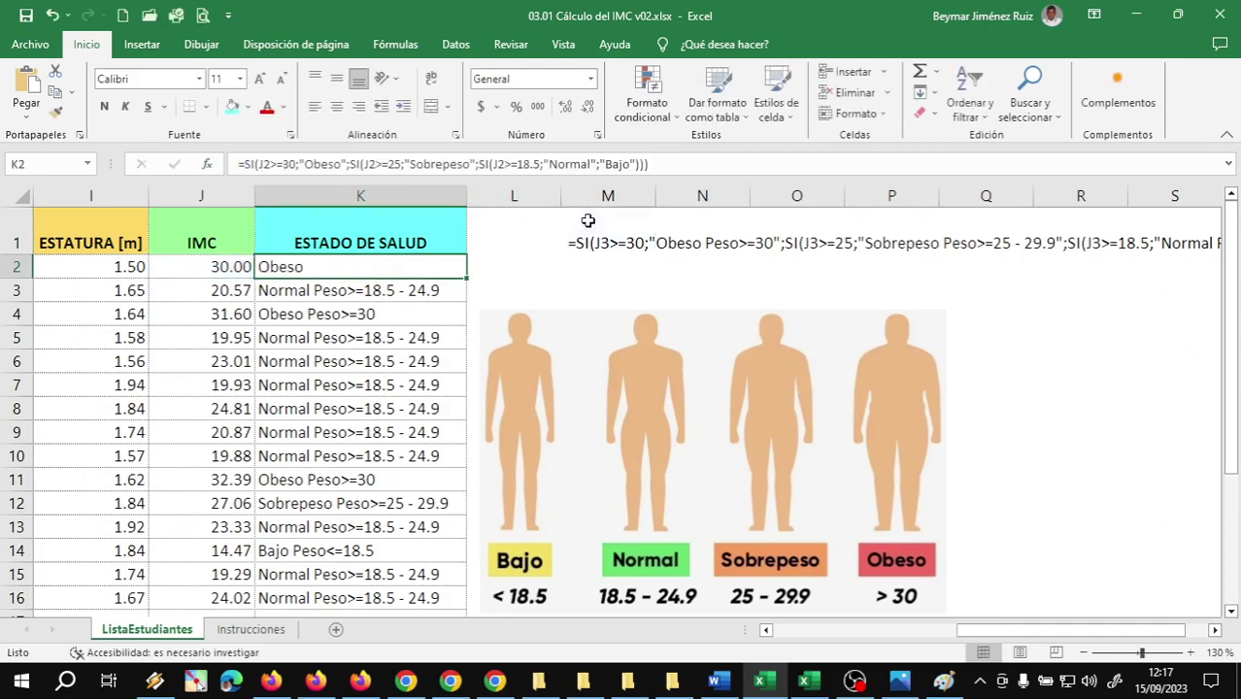
pyautogui.click(592, 249)
pyautogui.moveTo(592, 254); pyautogui.dragTo(606, 294)
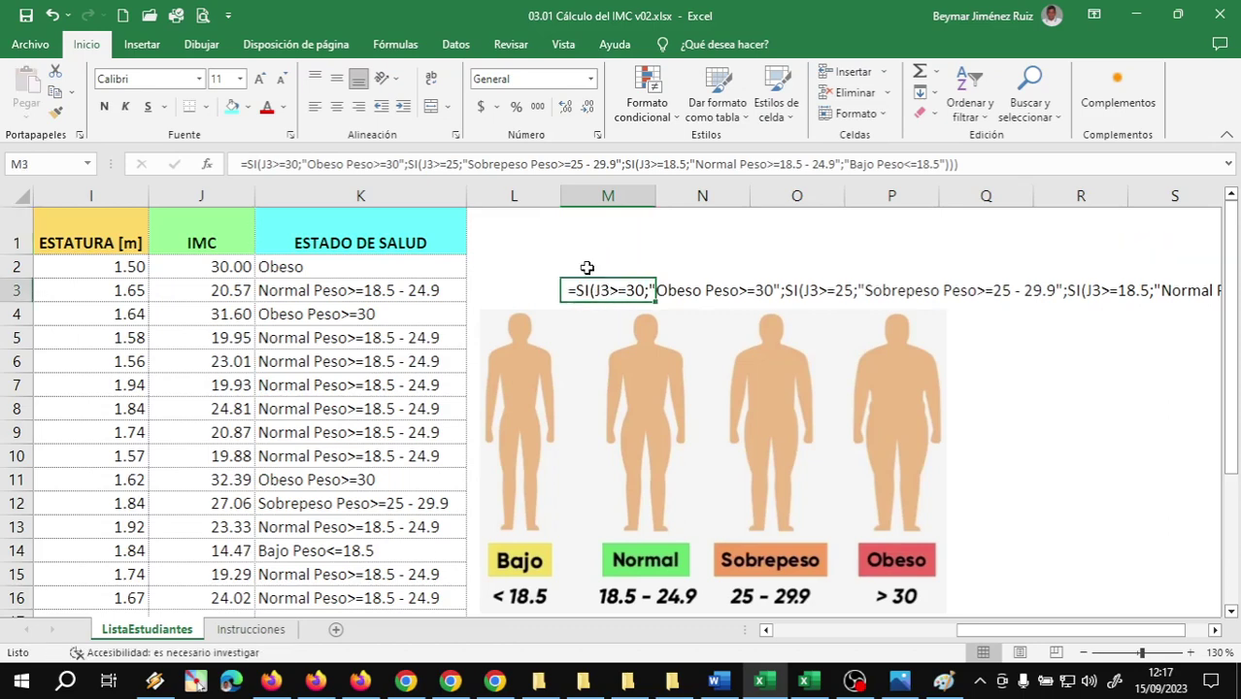
# Copy the full K2 formula text from the formula bar, leaving K2 unchanged
pyautogui.doubleClick(588, 265)
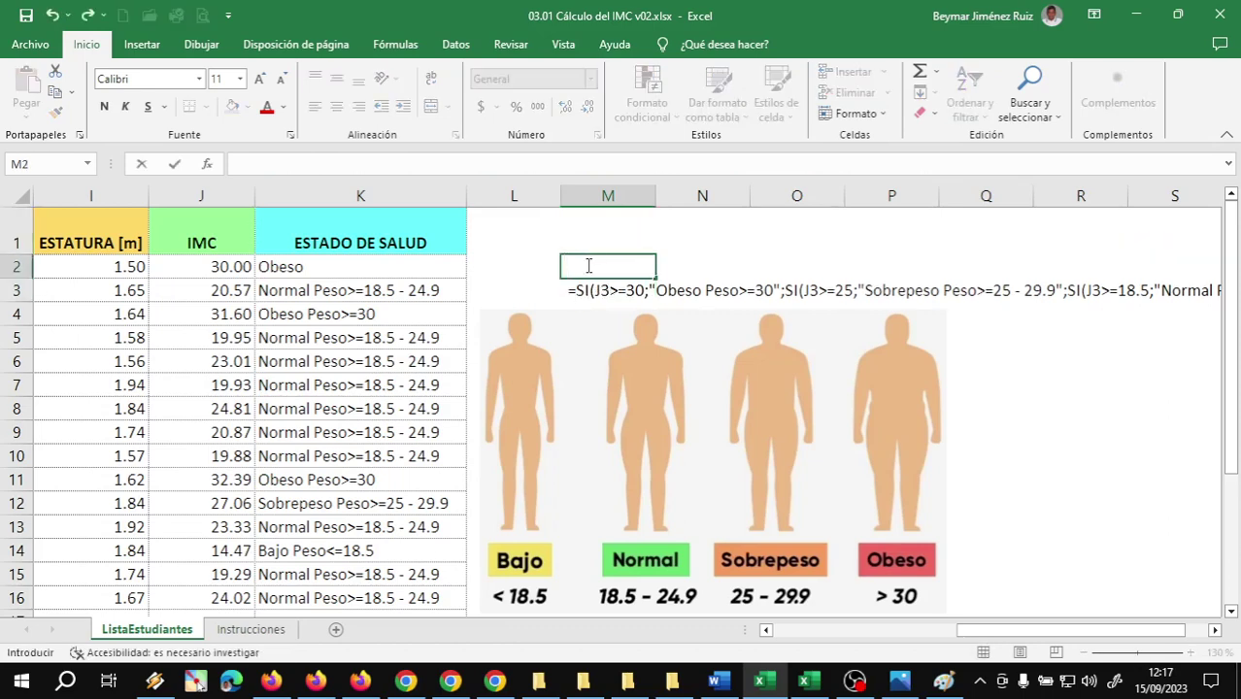
pyautogui.press('Return')
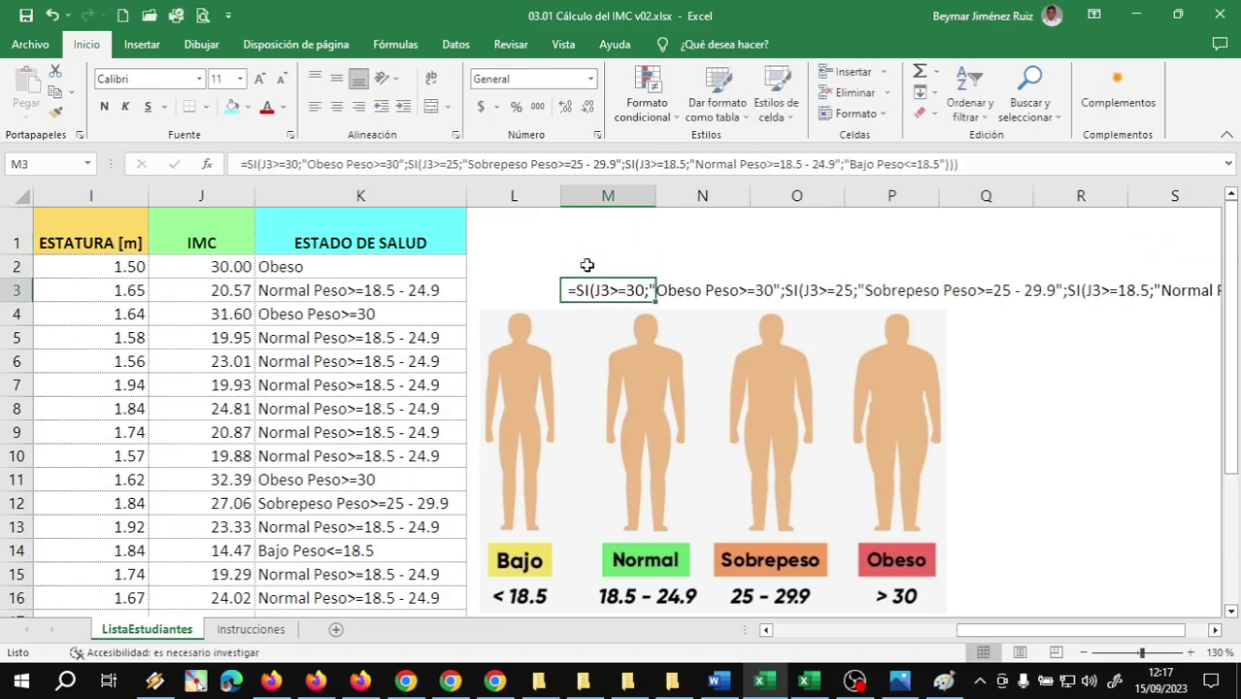
pyautogui.click(377, 289)
pyautogui.click(386, 267)
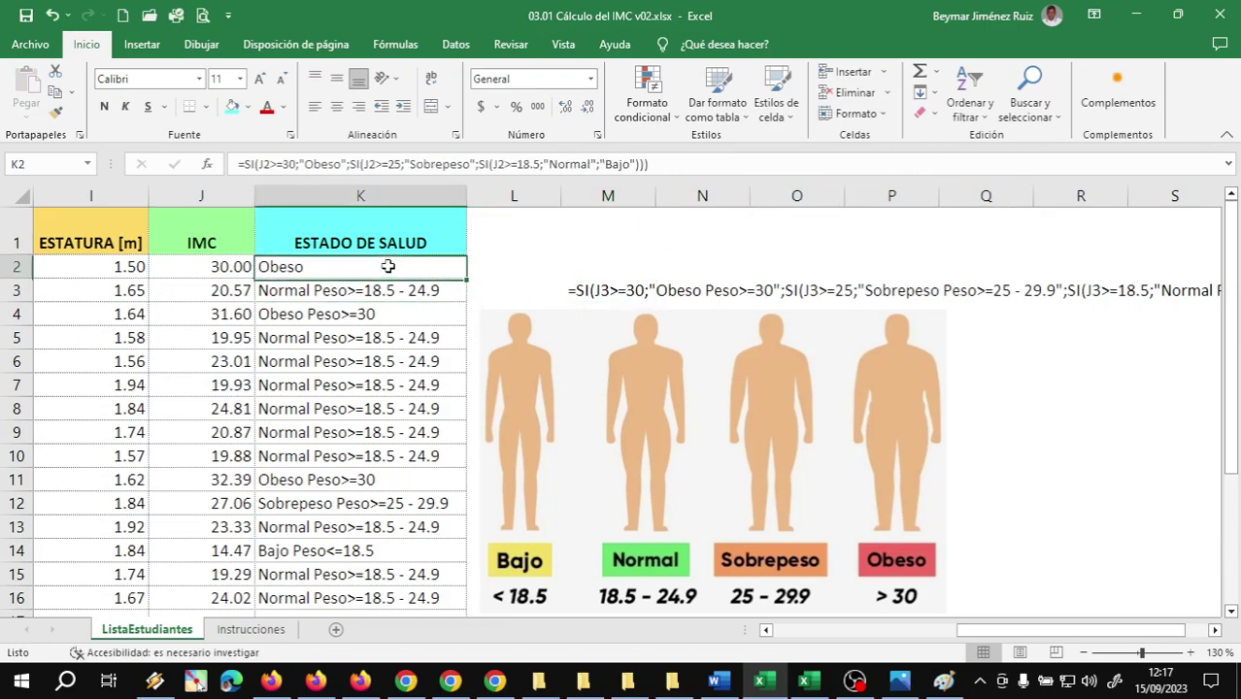
pyautogui.moveTo(648, 165); pyautogui.dragTo(234, 165)
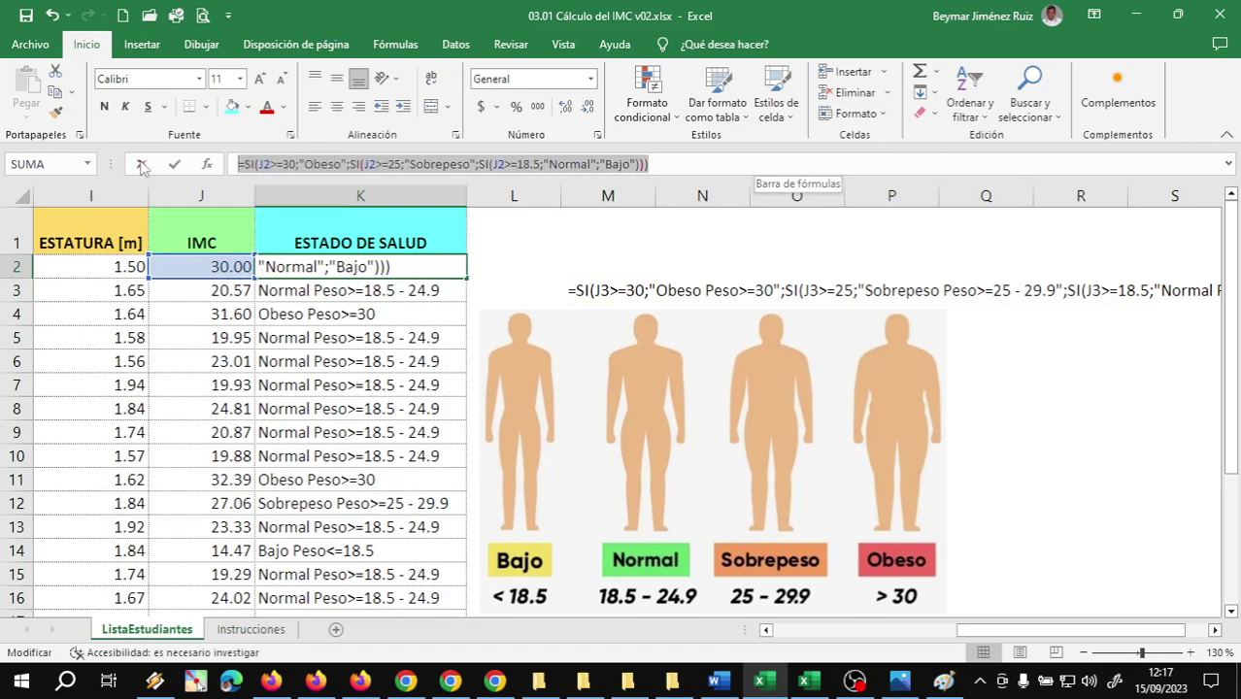
pyautogui.press('Escape')
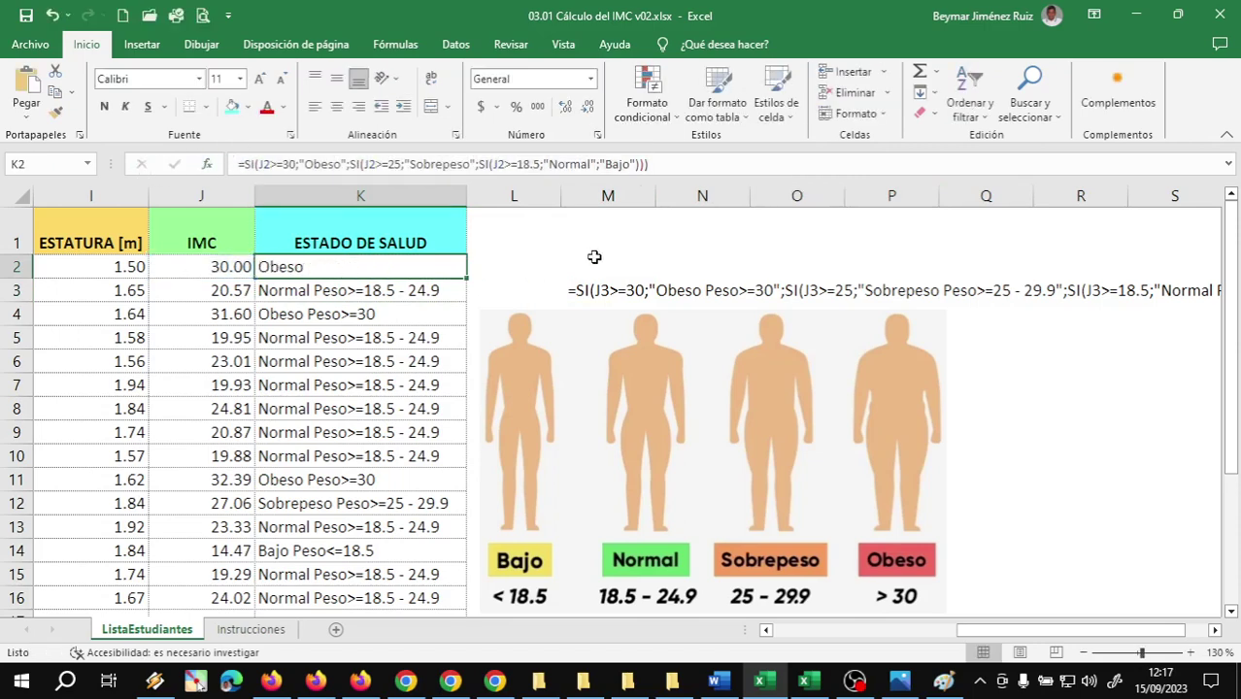
# Paste the K2 formula as plain text into M2, removing the stray leading character
pyautogui.click(591, 261)
pyautogui.doubleClick(592, 261)
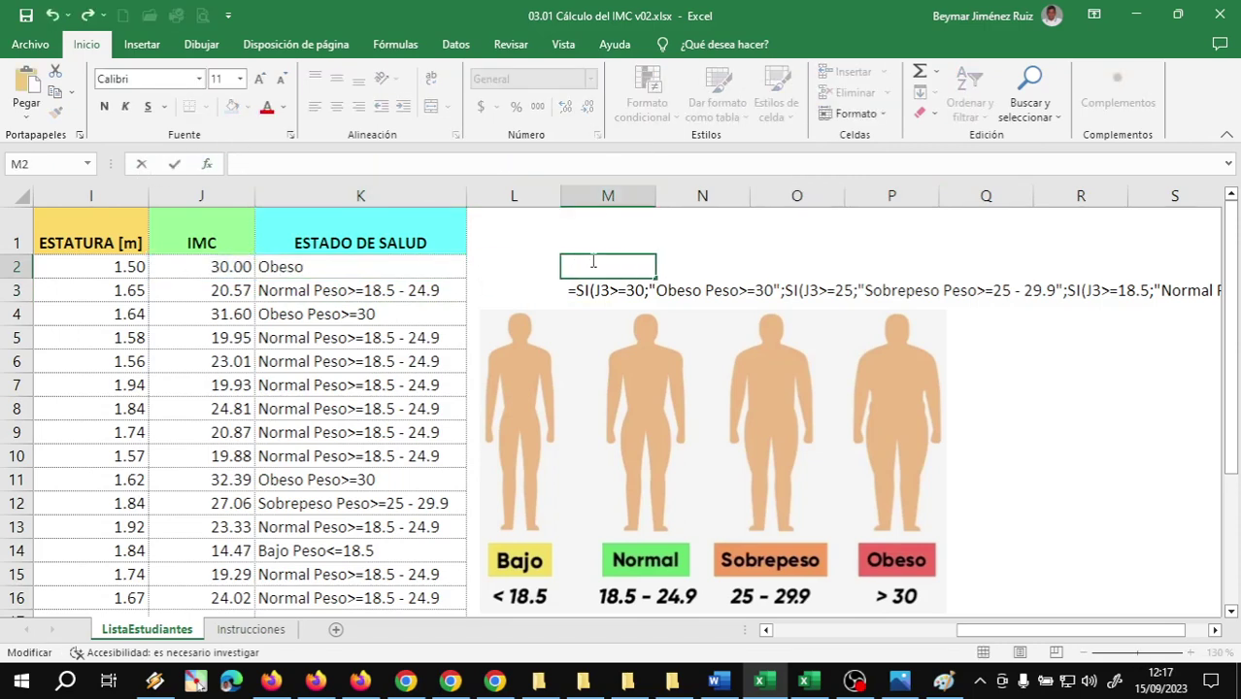
pyautogui.hotkey('ctrl', 'v')
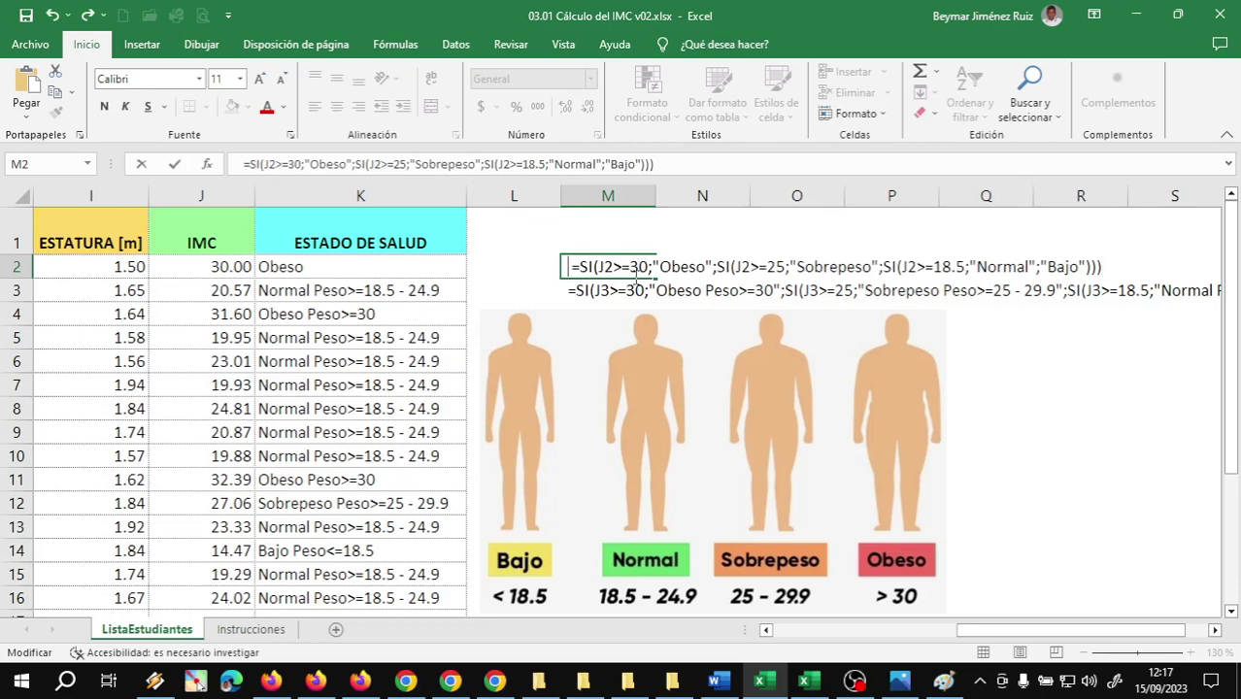
pyautogui.press('BackSpace')
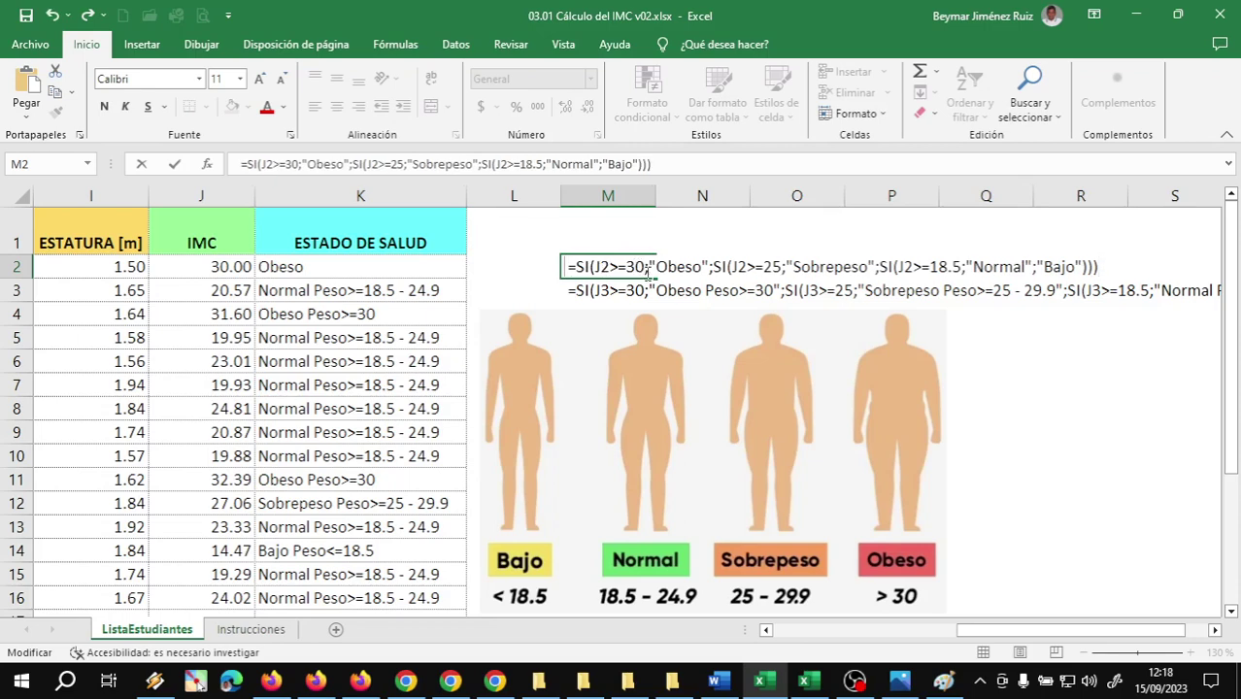
pyautogui.press('Return')
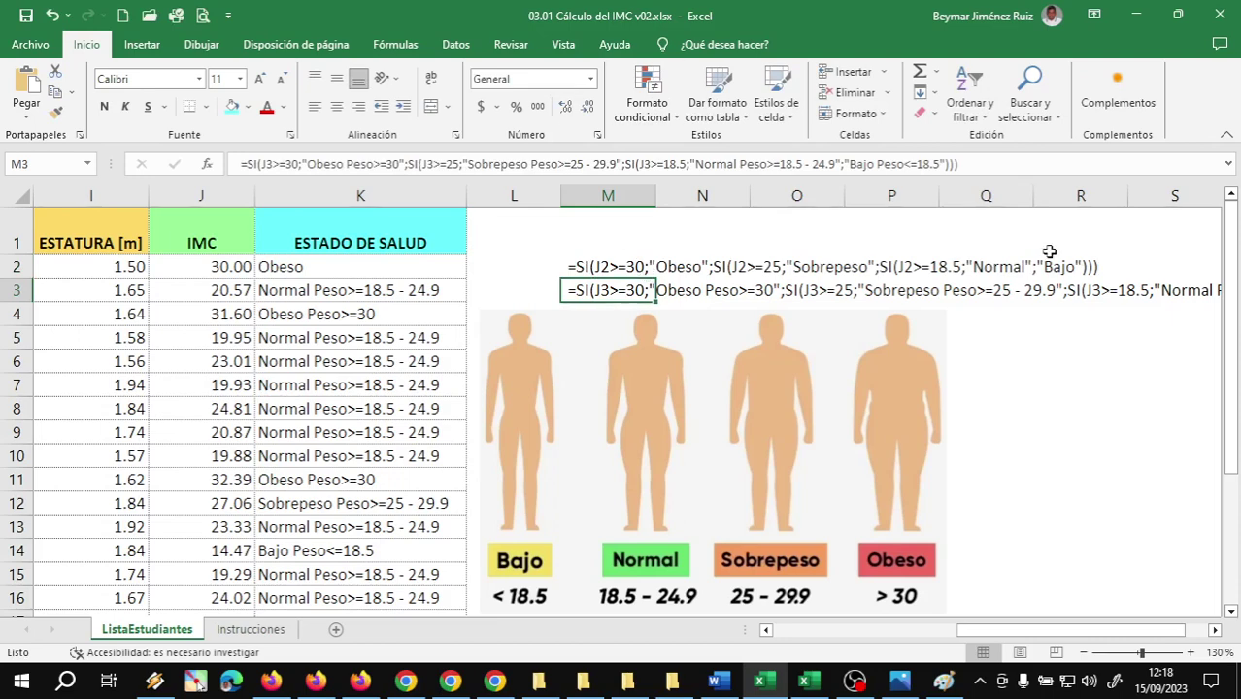
pyautogui.click(1214, 630)
# Select the two formula text rows in M2:V3 and copy them
pyautogui.click(1215, 630)
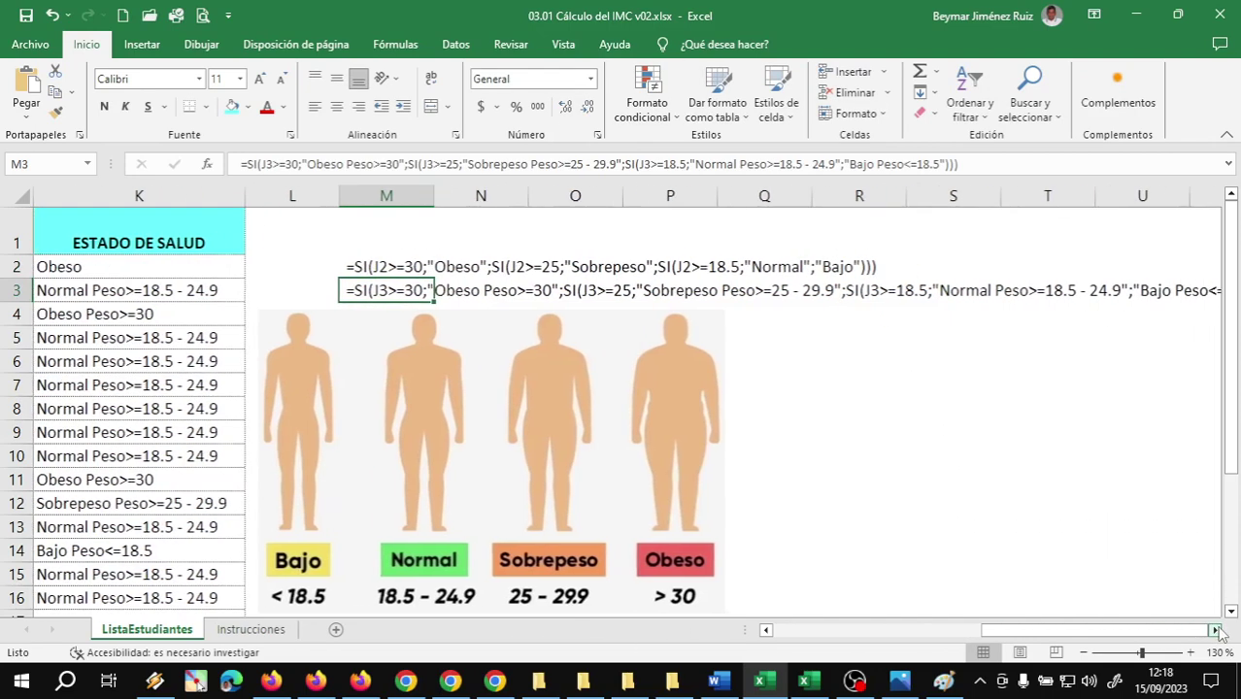
pyautogui.click(1215, 630)
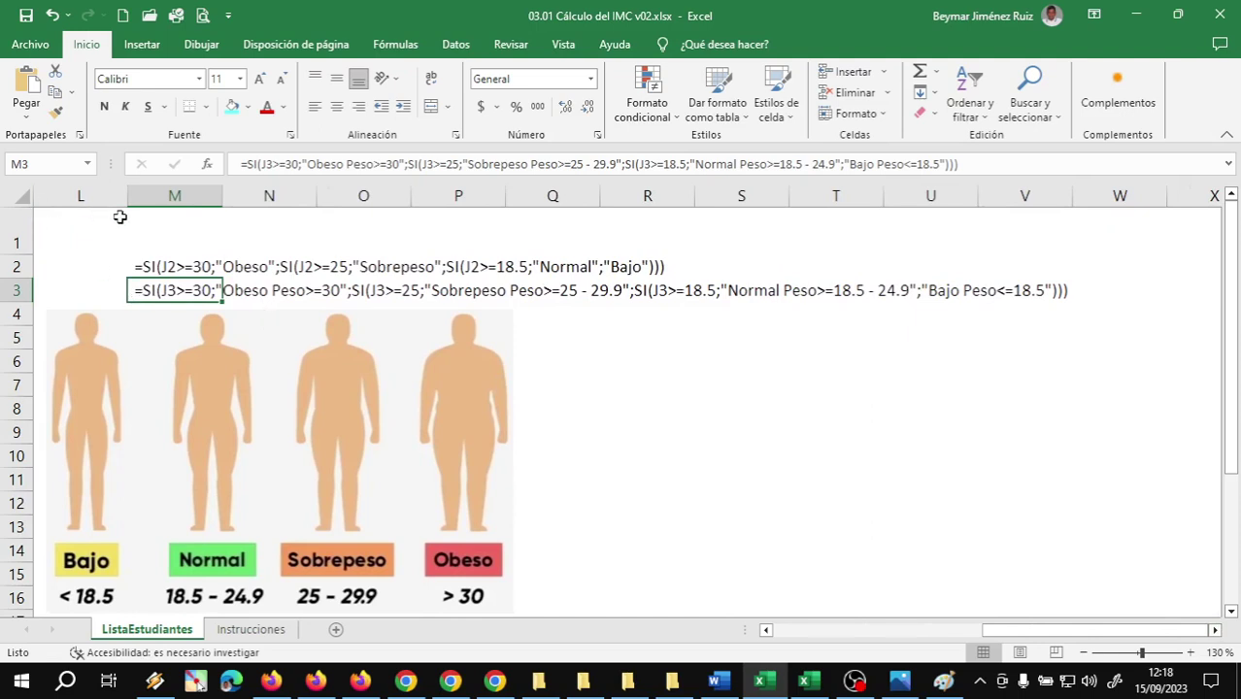
pyautogui.click(152, 219)
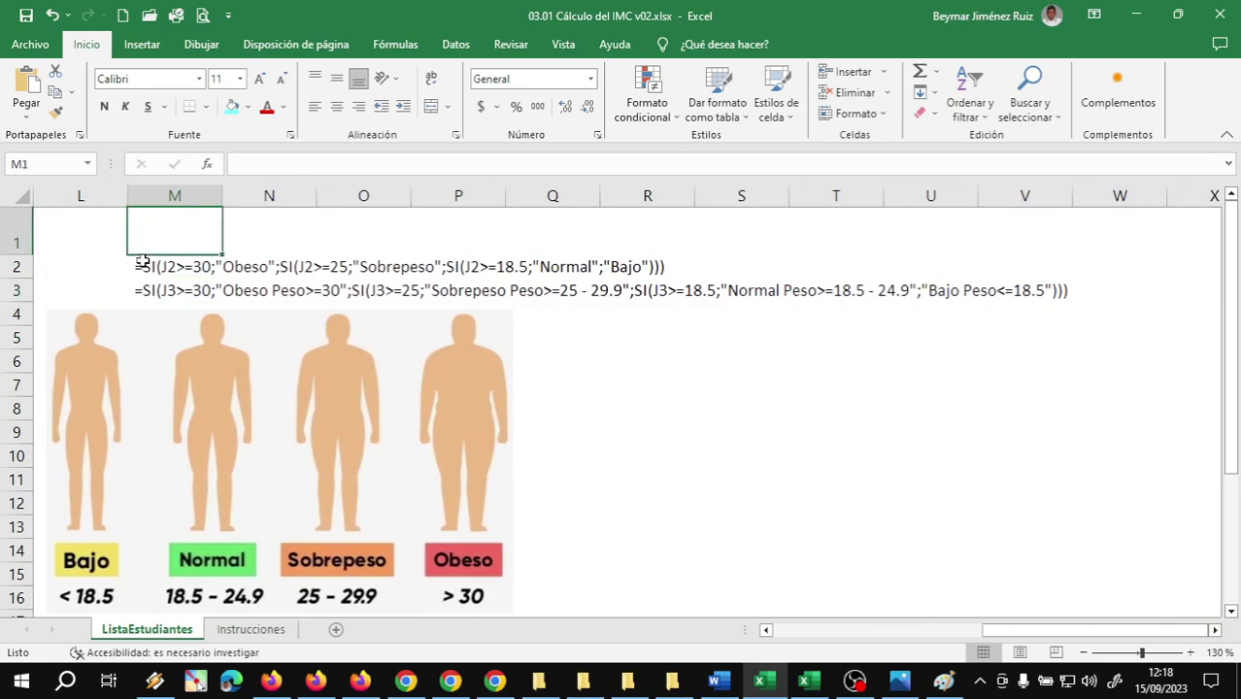
pyautogui.moveTo(141, 264); pyautogui.dragTo(1043, 294)
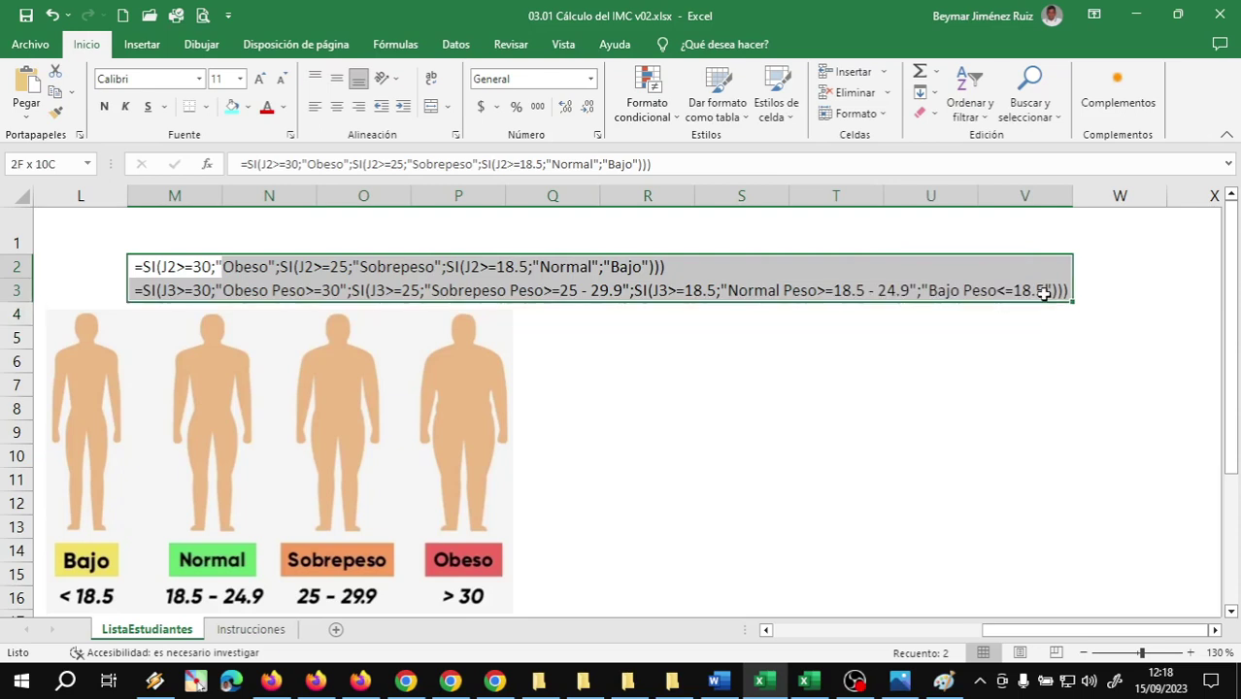
pyautogui.hotkey('ctrl', 'c')
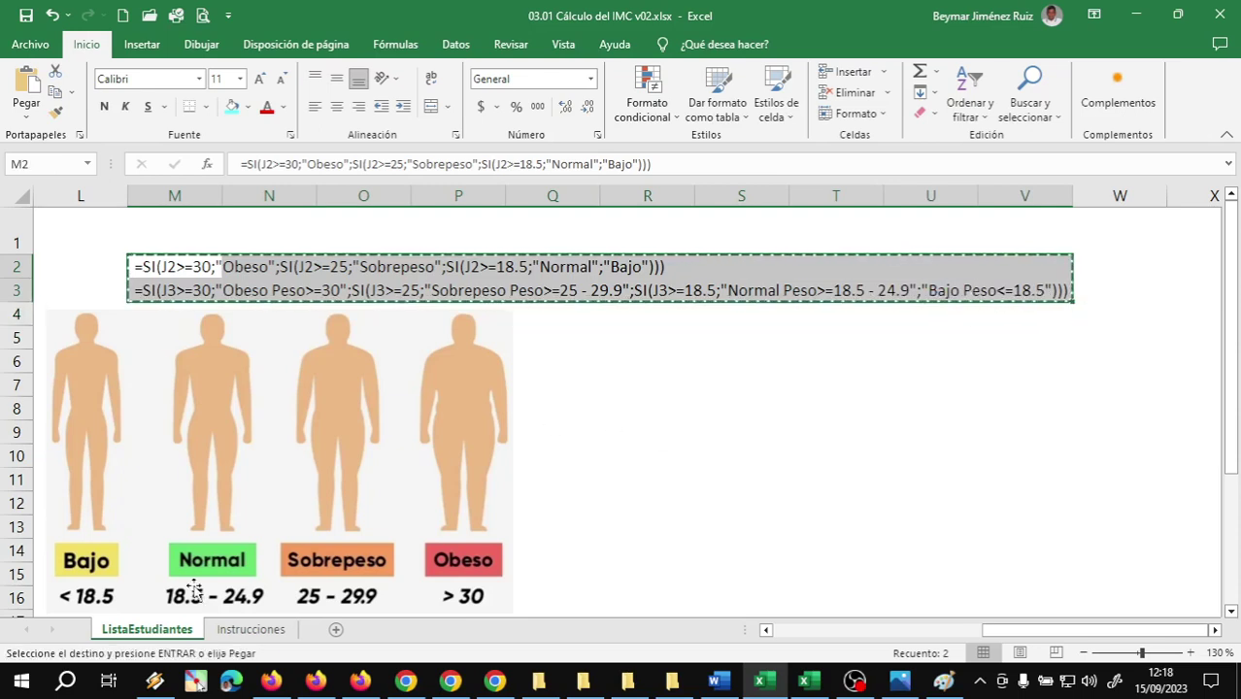
pyautogui.moveTo(407, 685)
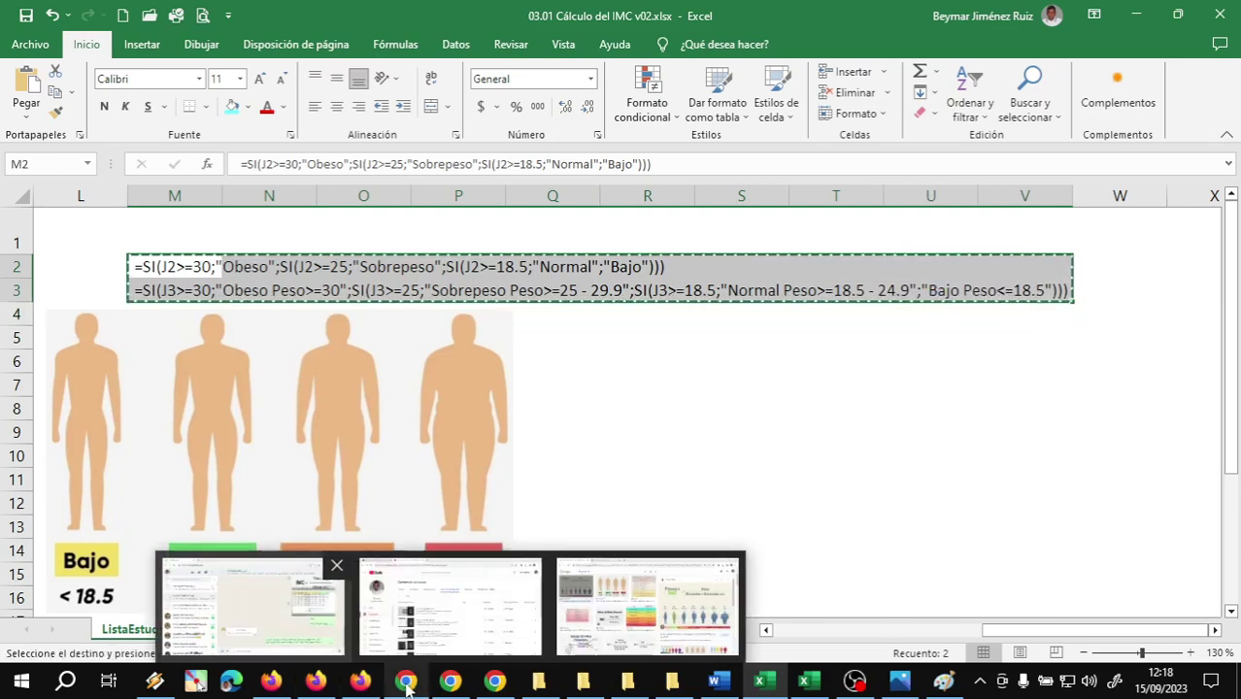
# Paste and send the formula lines in the INT.INFORMÁTICA_K1 chat, then view the photo full-size
pyautogui.click(251, 607)
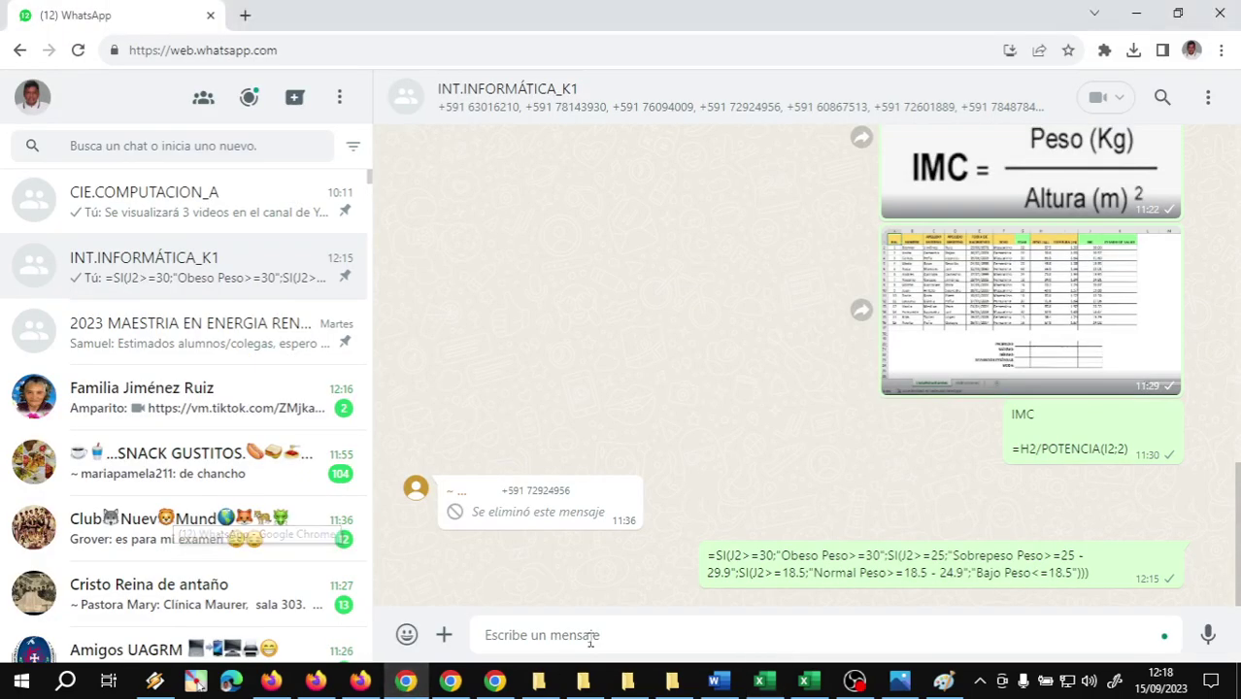
pyautogui.click(561, 635)
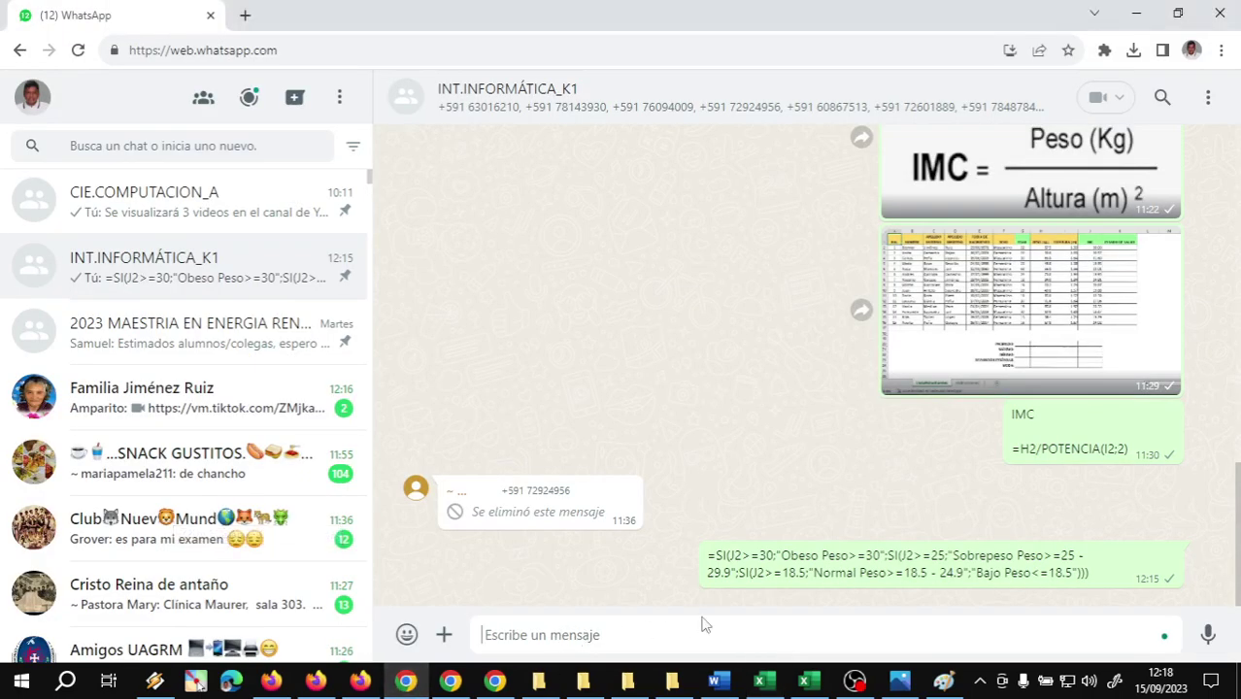
pyautogui.hotkey('ctrl', 'v')
pyautogui.press('Escape')
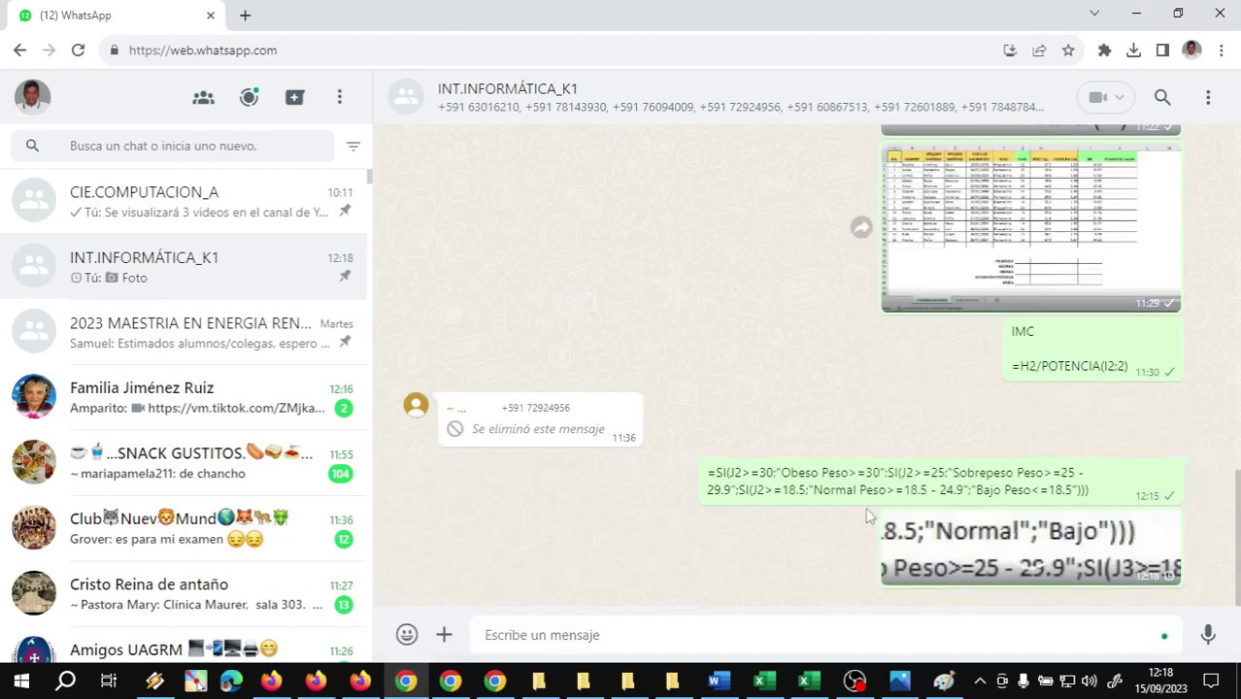
pyautogui.click(949, 570)
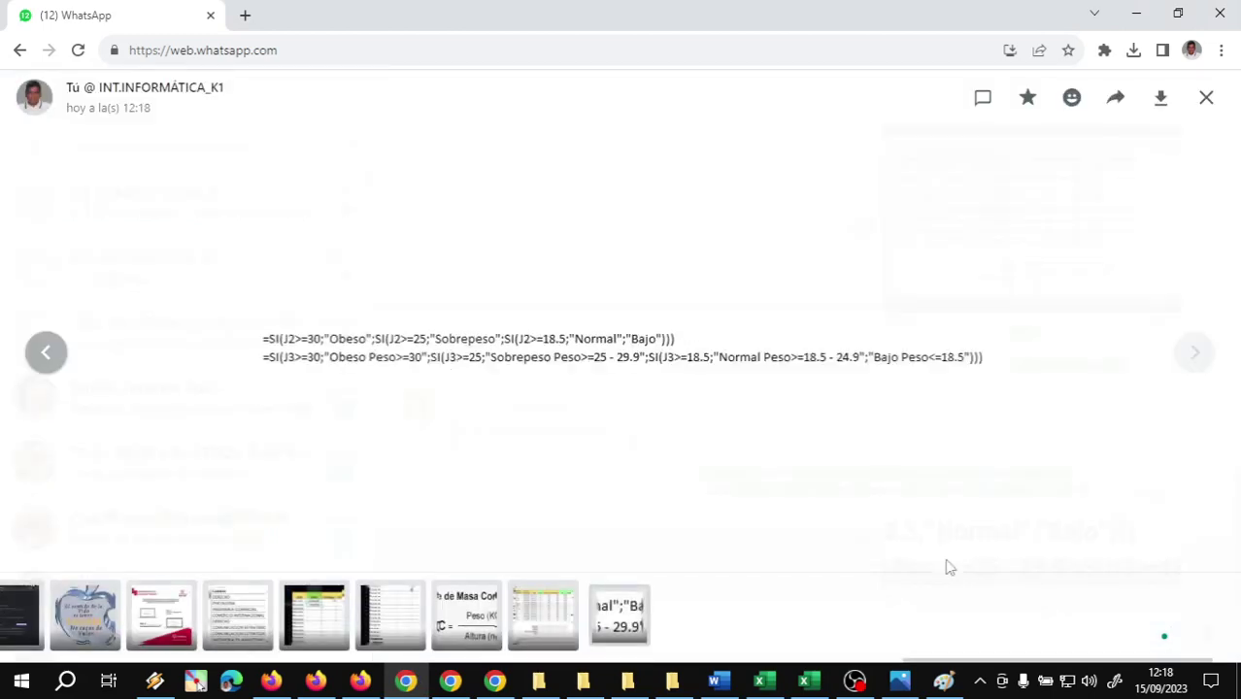
pyautogui.click(476, 394)
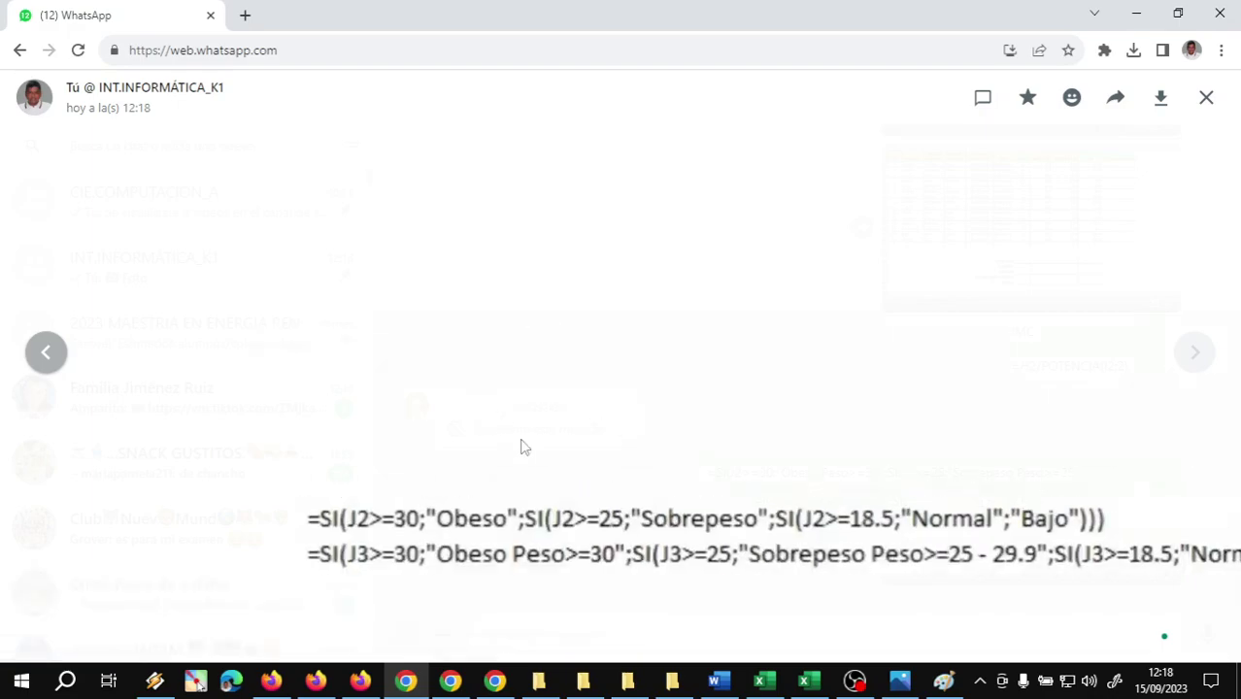
# Back in the IMC workbook, fill the K2 health-status formula down through K16
pyautogui.click(806, 680)
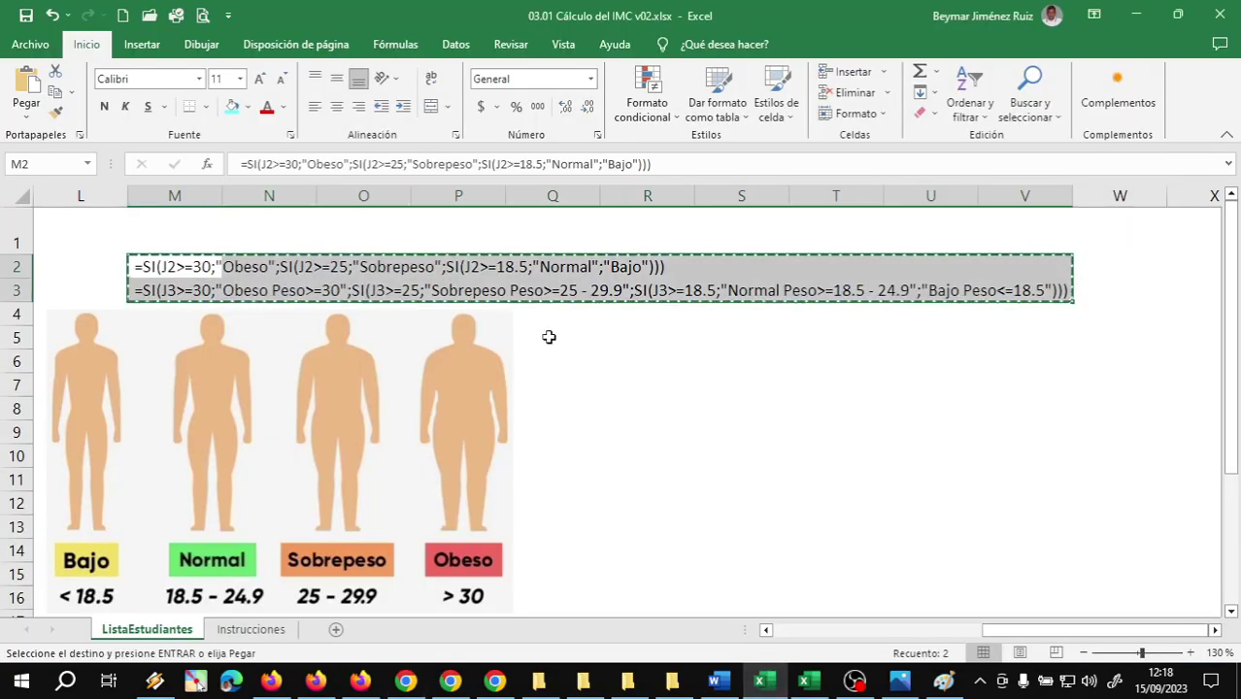
pyautogui.hotkey('ctrl', 'Home')
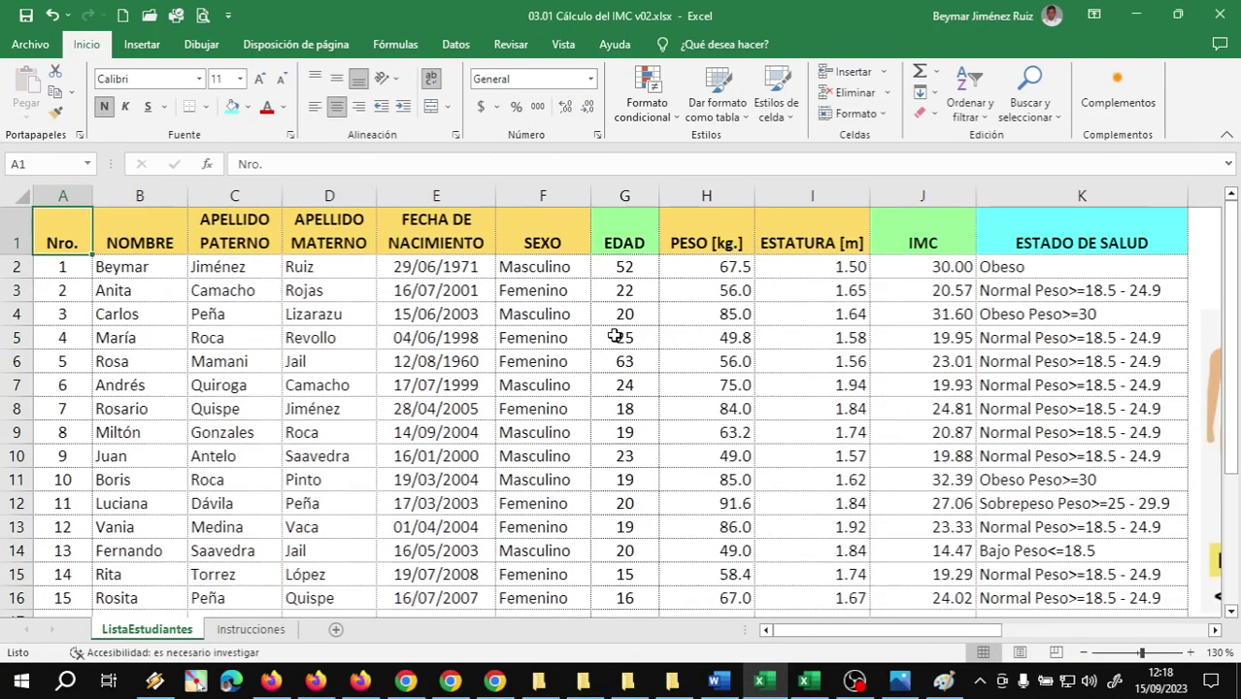
pyautogui.click(1109, 266)
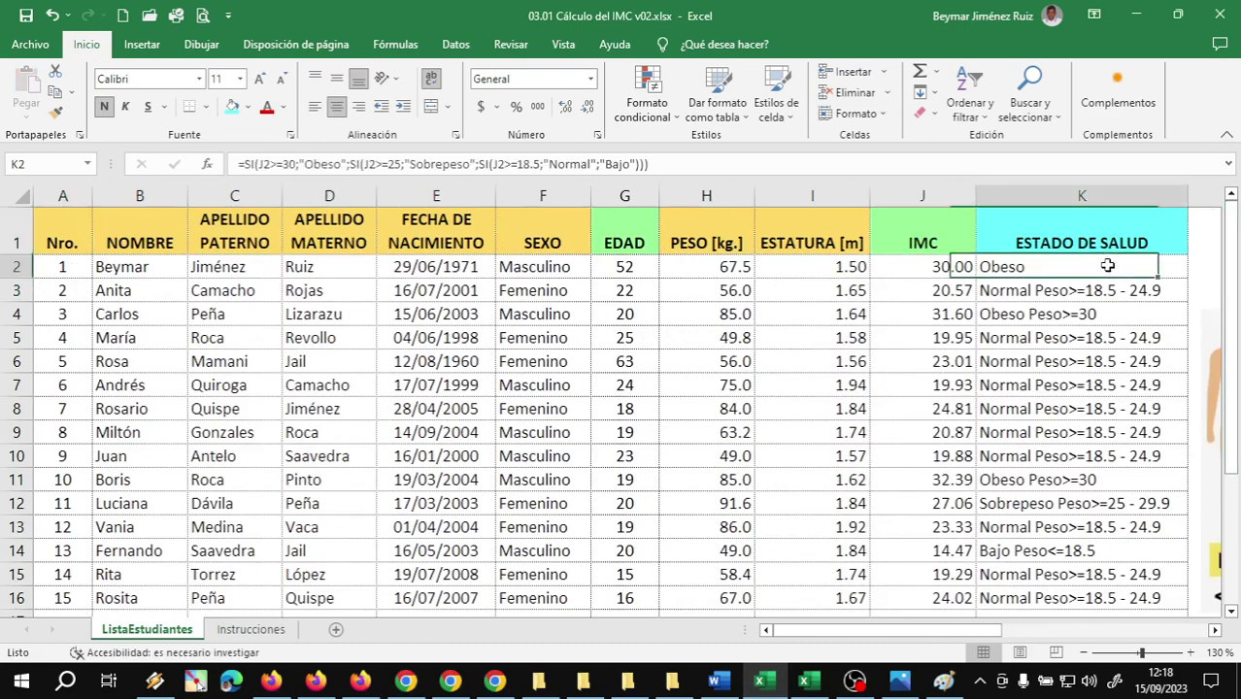
pyautogui.doubleClick(1189, 281)
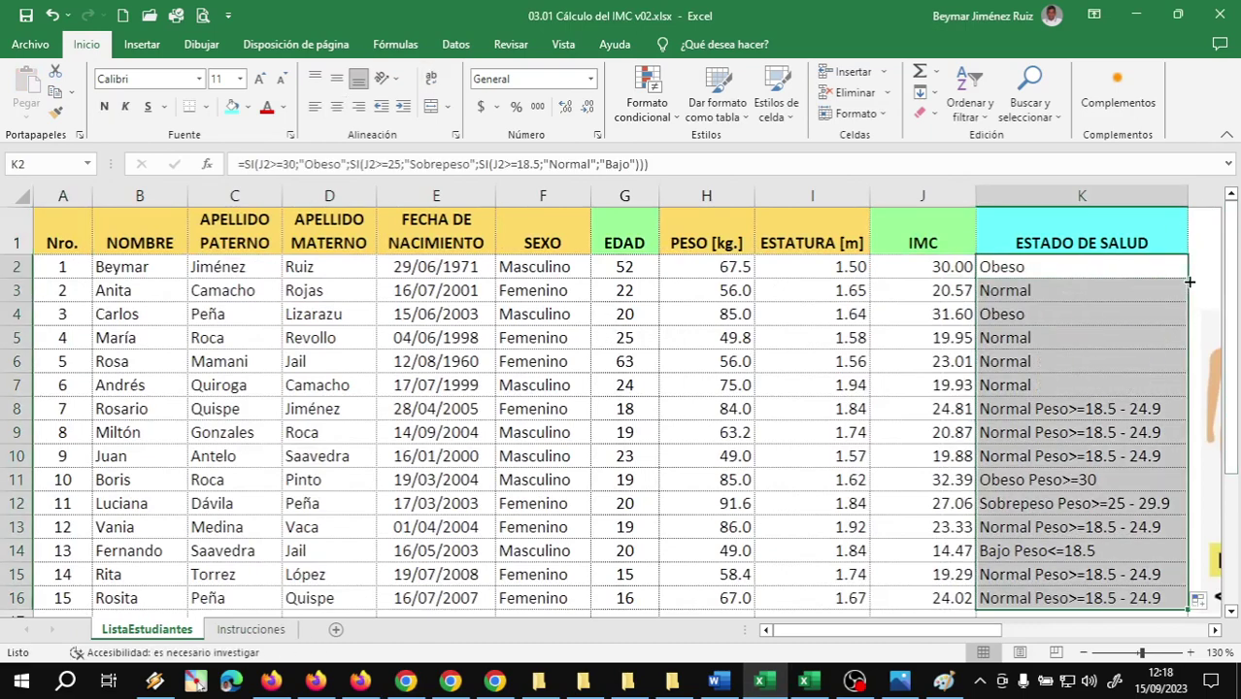
# Autofit column K to the ESTADO DE SALUD heading and spot-check K2, K3 and row 14
pyautogui.click(1089, 431)
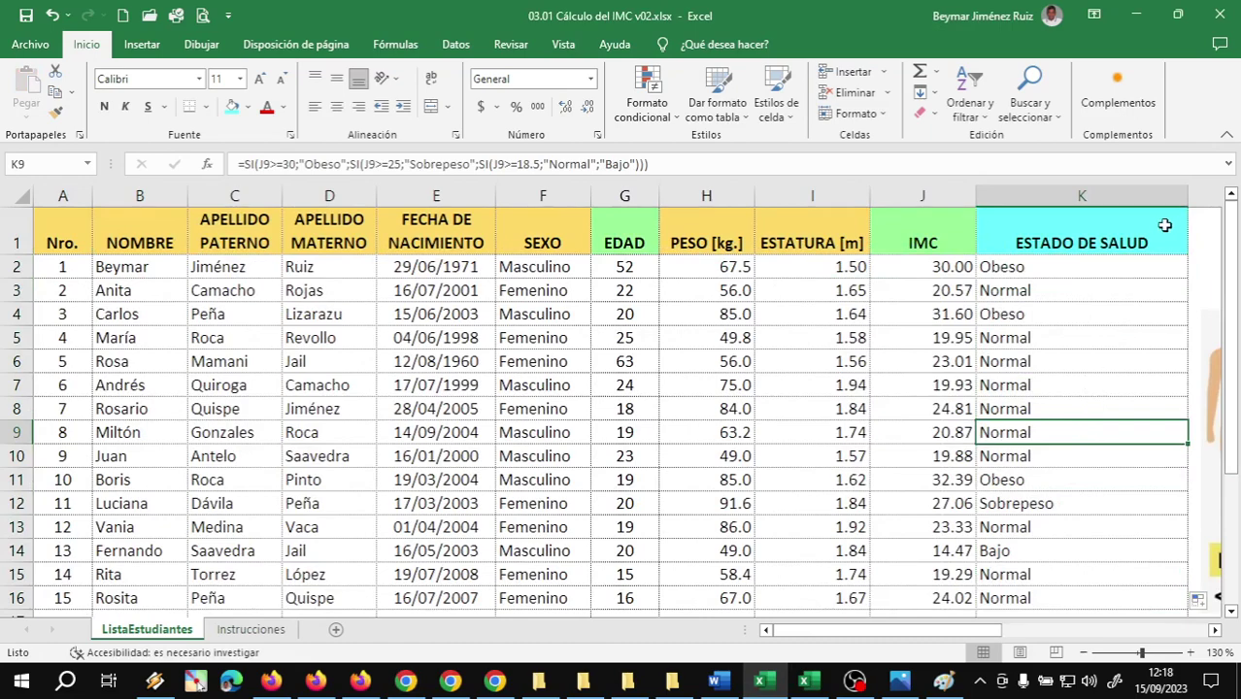
pyautogui.doubleClick(1187, 196)
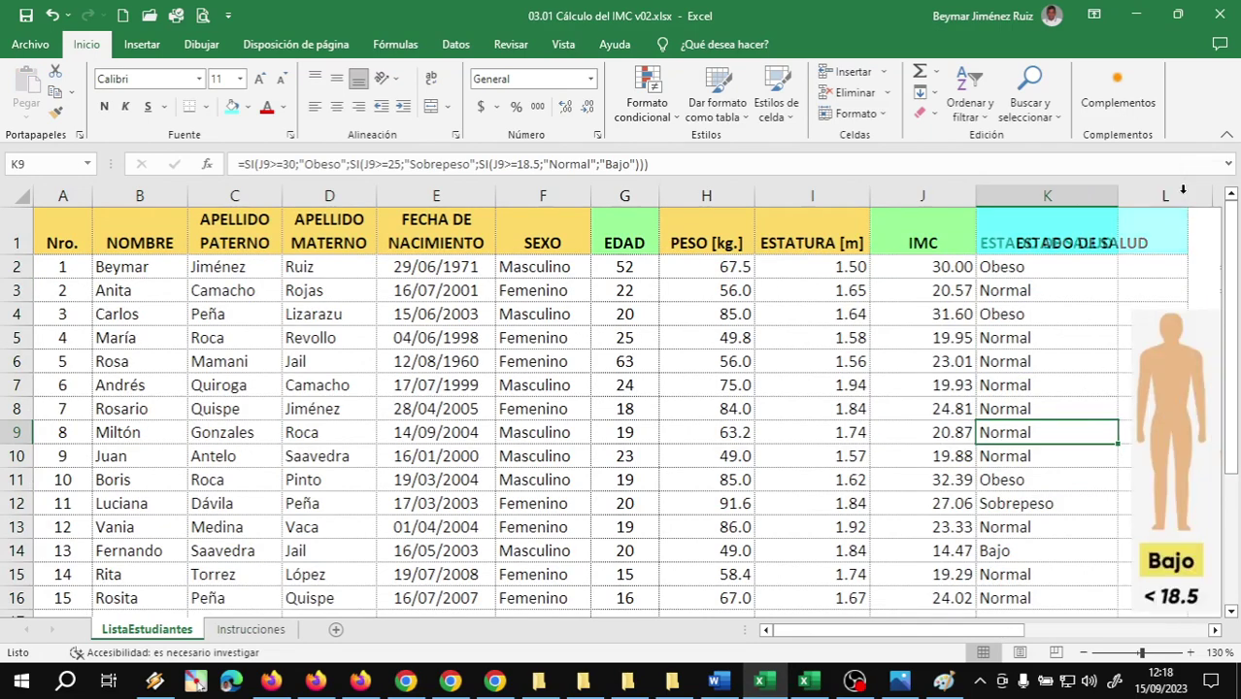
pyautogui.click(1016, 271)
pyautogui.click(1015, 287)
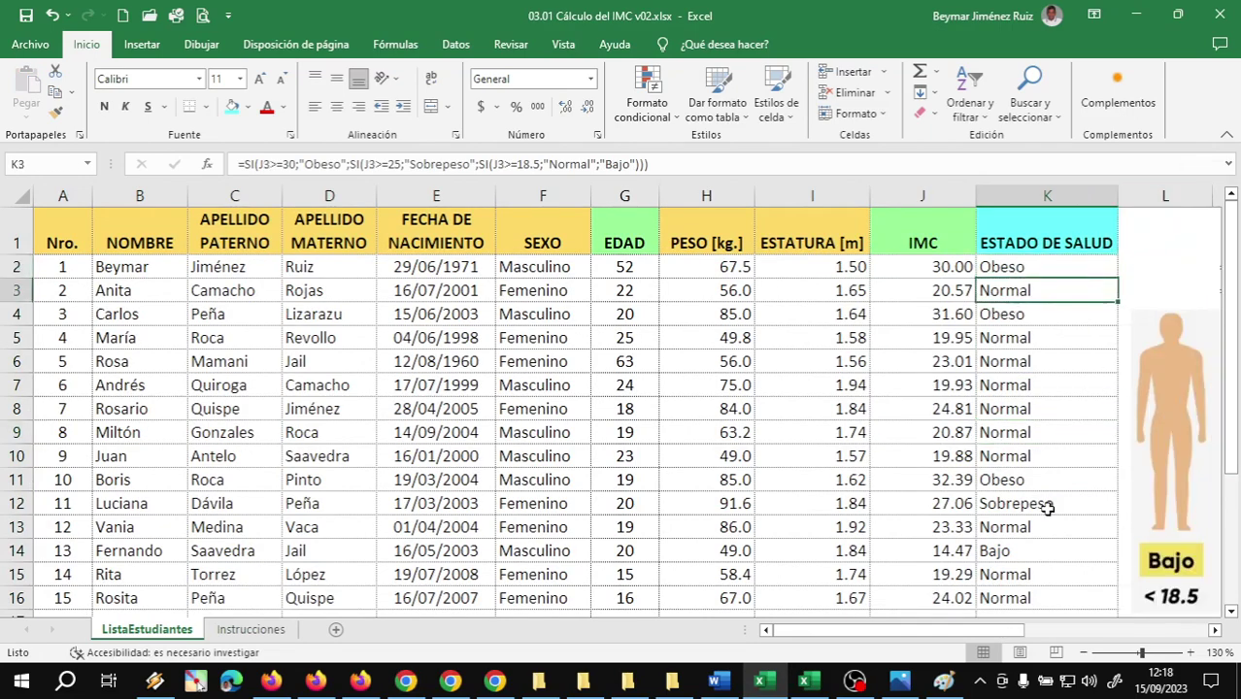
pyautogui.scroll(-1, 1041, 503)
pyautogui.click(1037, 463)
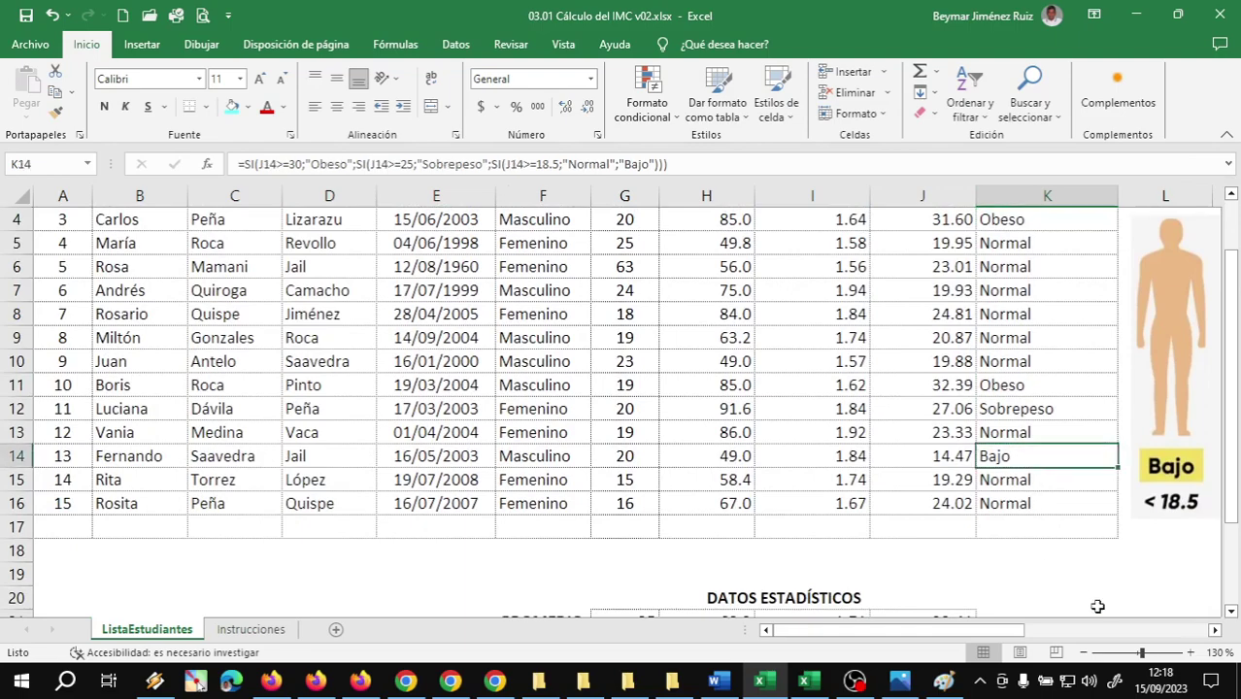
# Review the finished health-status column and body-type figures, rechecking K2's formula
pyautogui.click(1215, 630)
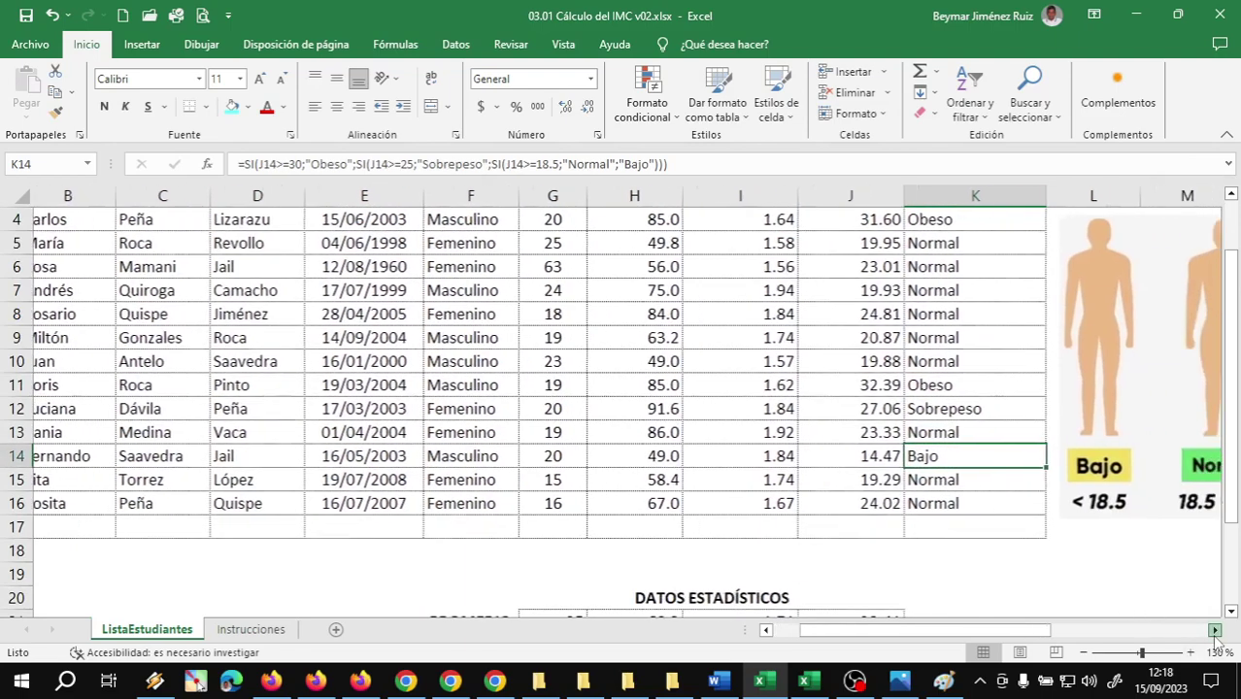
pyautogui.click(1214, 630)
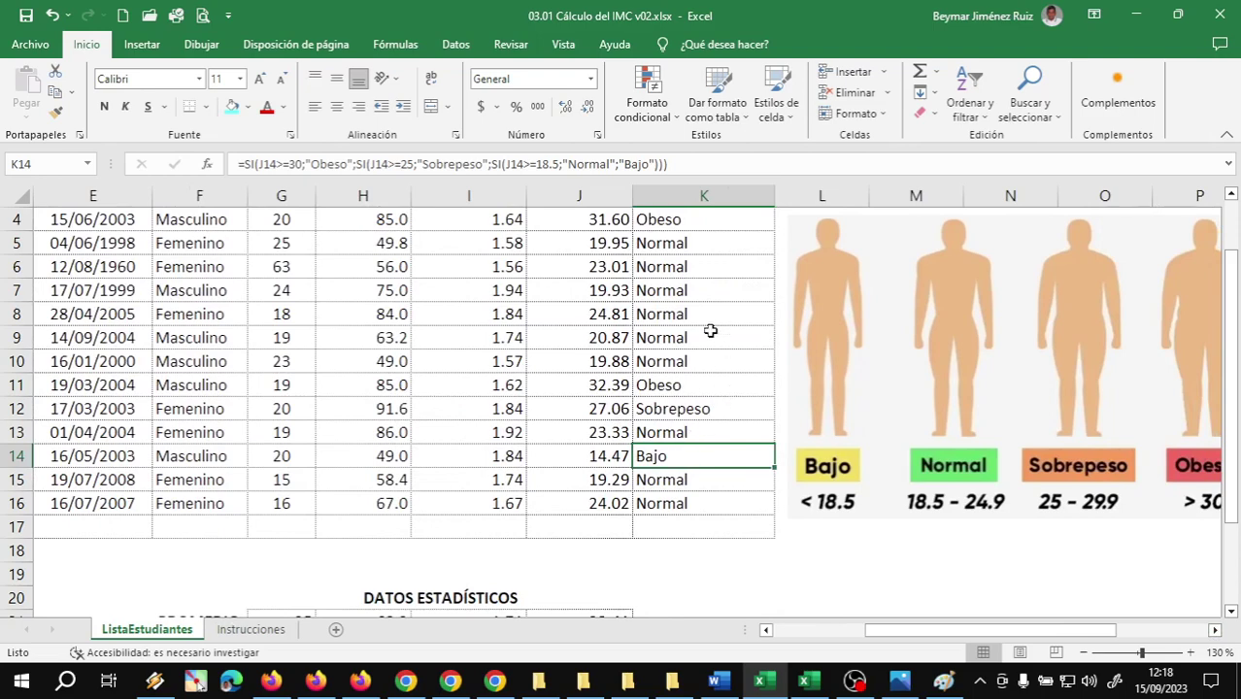
pyautogui.scroll(1, 709, 448)
pyautogui.scroll(1, 709, 449)
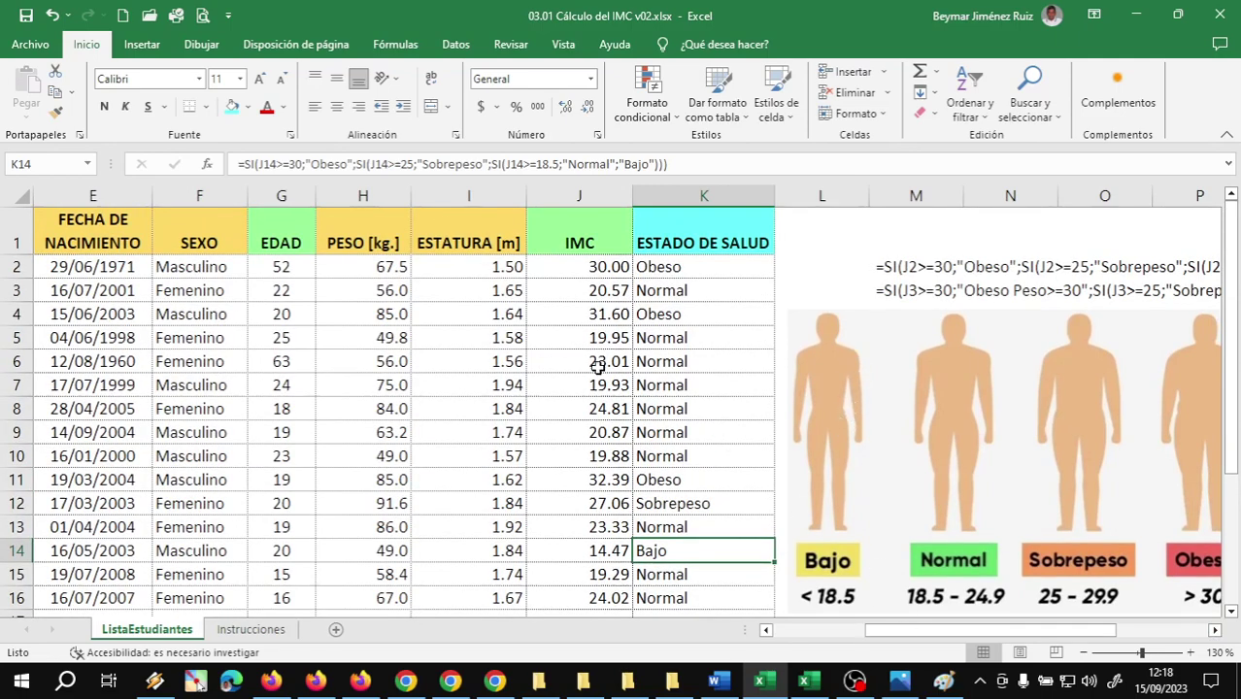
pyautogui.click(680, 272)
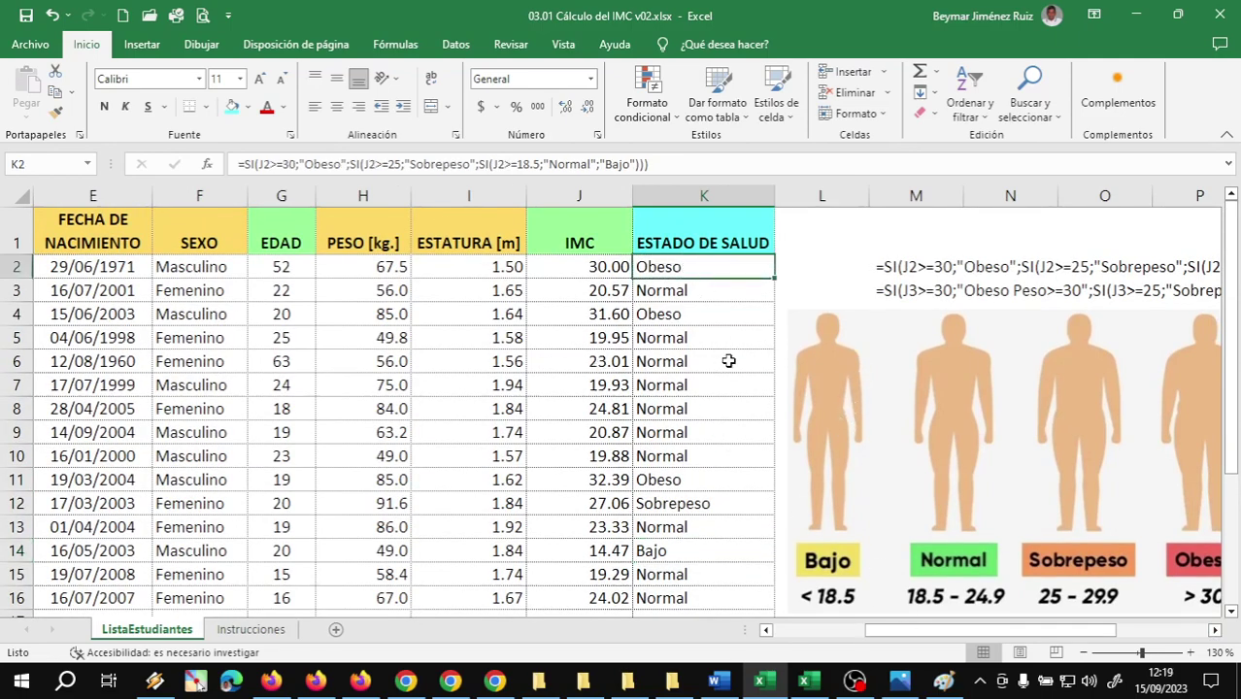
pyautogui.scroll(-4, 728, 360)
pyautogui.scroll(2, 728, 360)
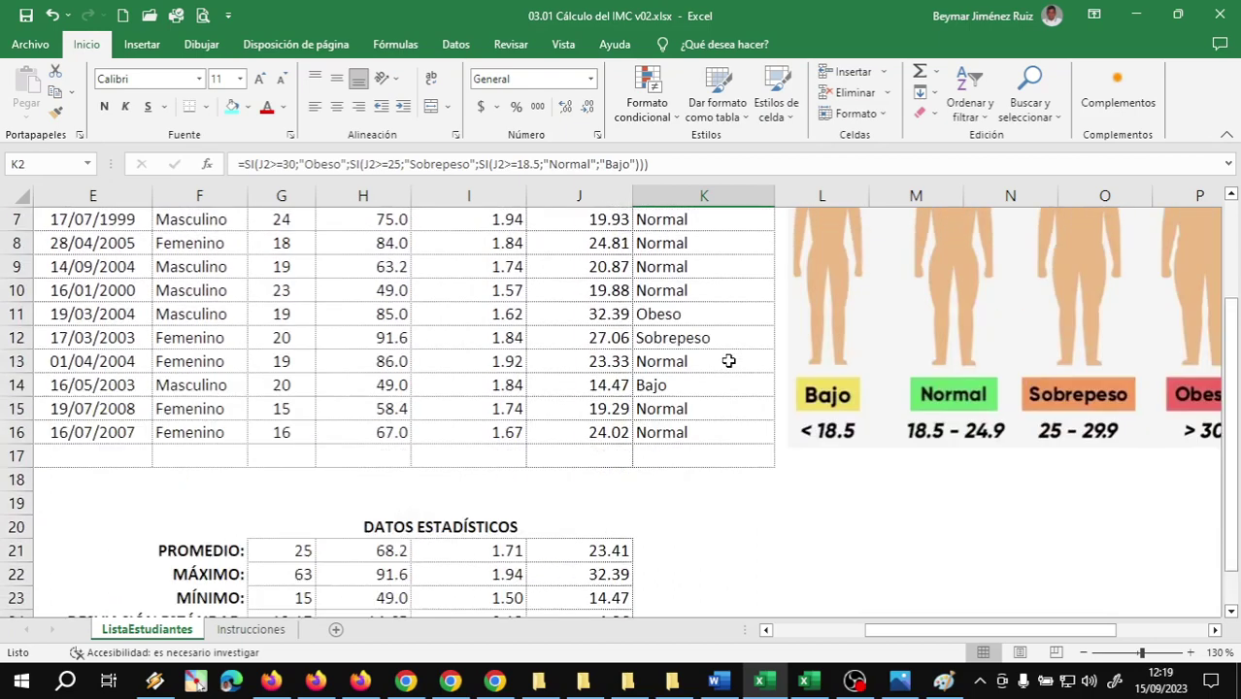
pyautogui.scroll(2, 728, 360)
# Select the body-type figures picture and switch to WhatsApp Web
pyautogui.click(948, 396)
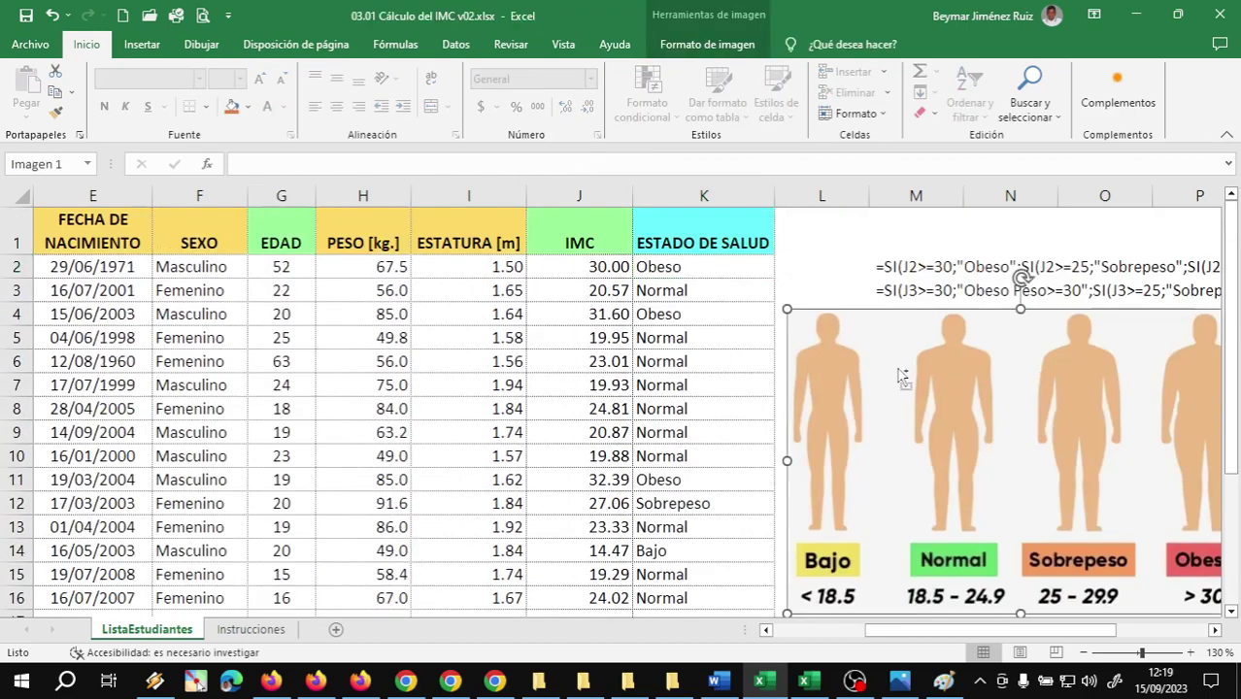
pyautogui.moveTo(296, 692)
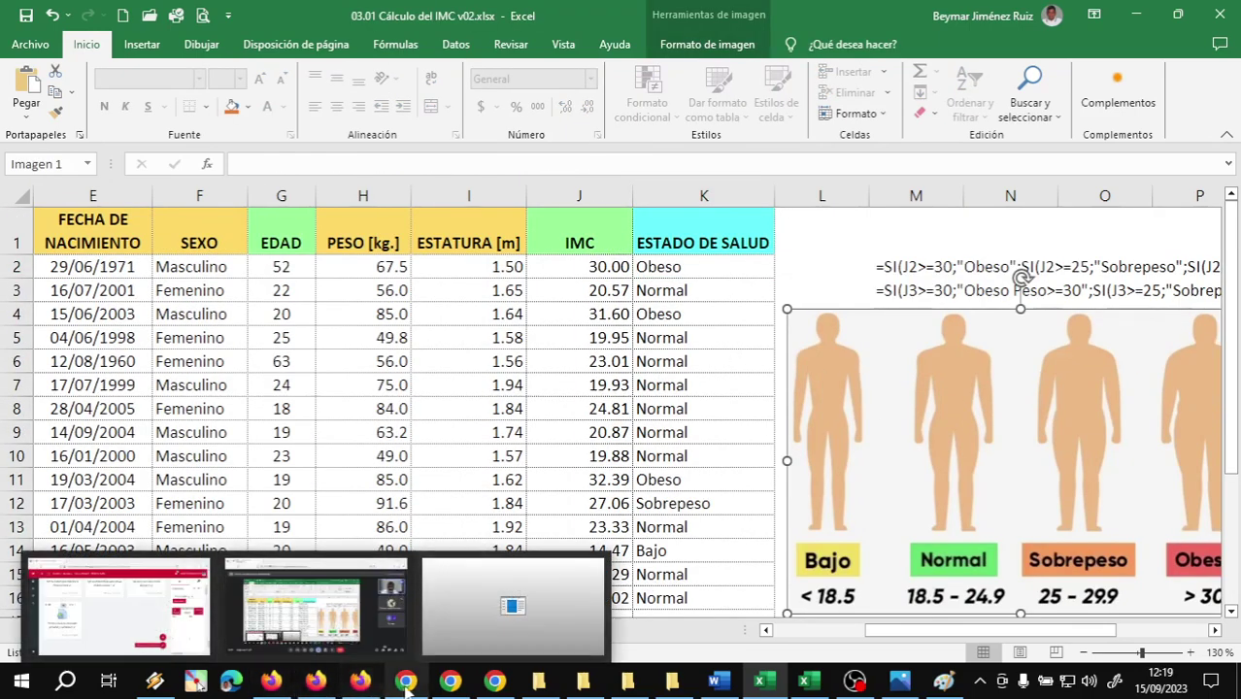
pyautogui.click(509, 629)
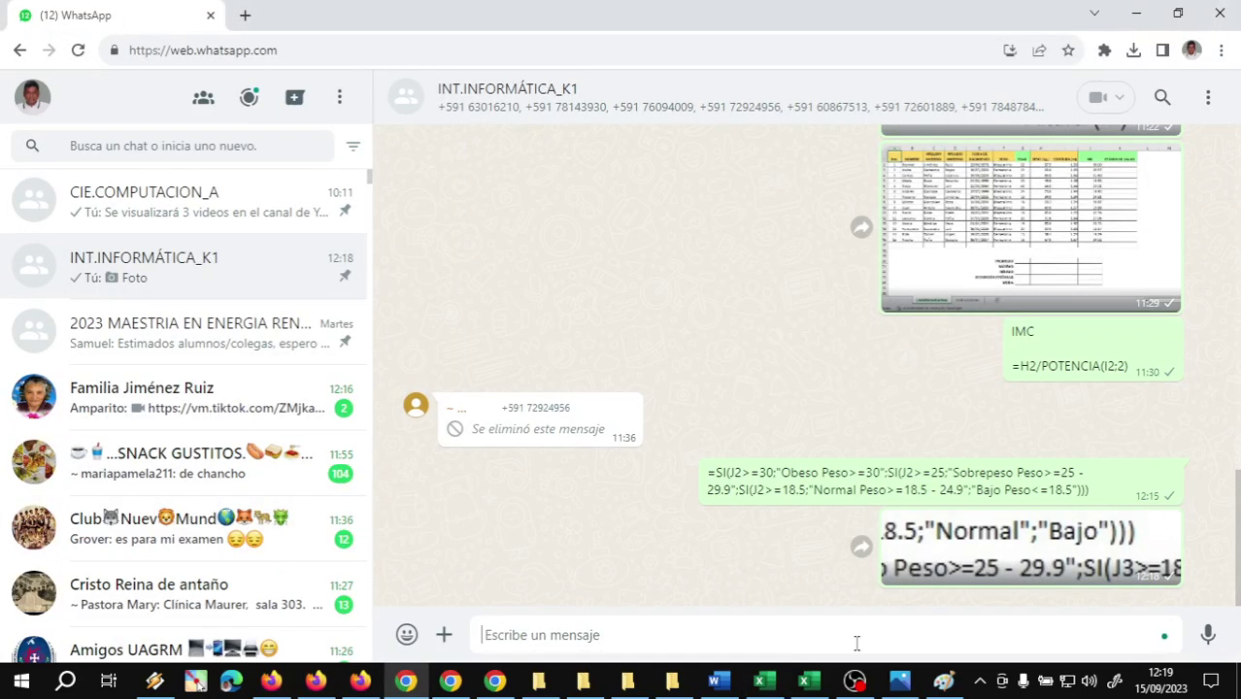
# Paste and send the body-type figures picture in the INT.INFORMÁTICA_K1 group, then return to Excel
pyautogui.hotkey('ctrl', 'v')
pyautogui.press('Return')
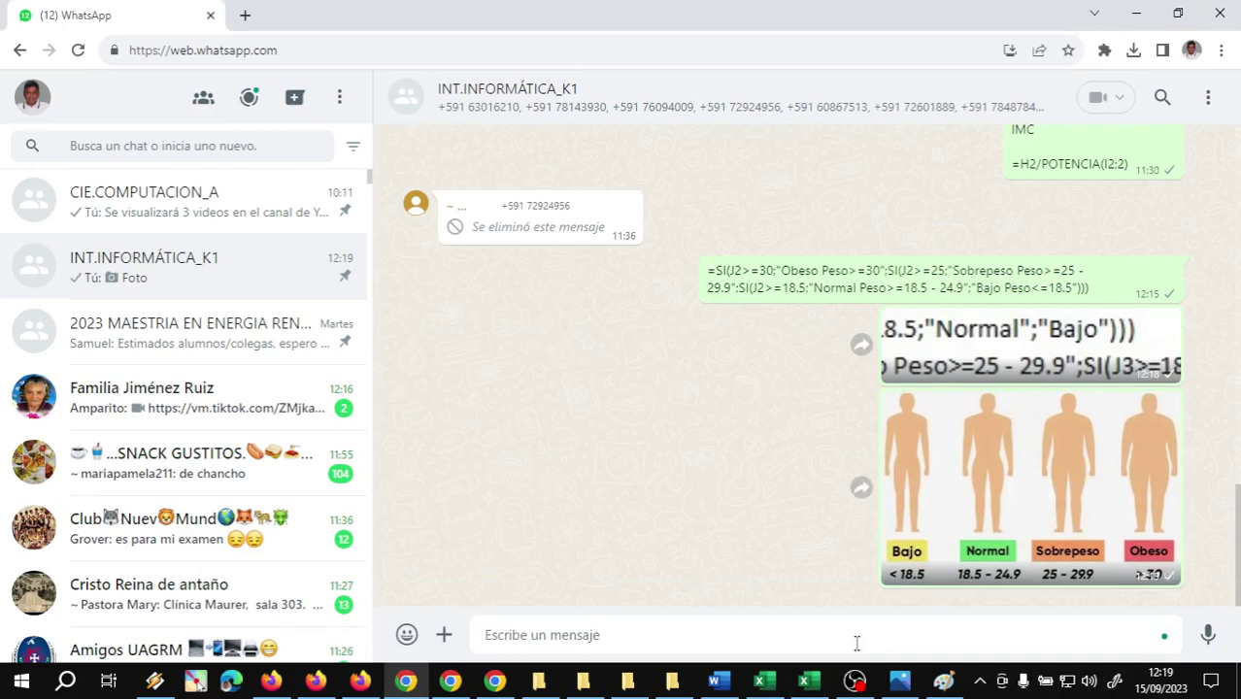
pyautogui.moveTo(804, 681)
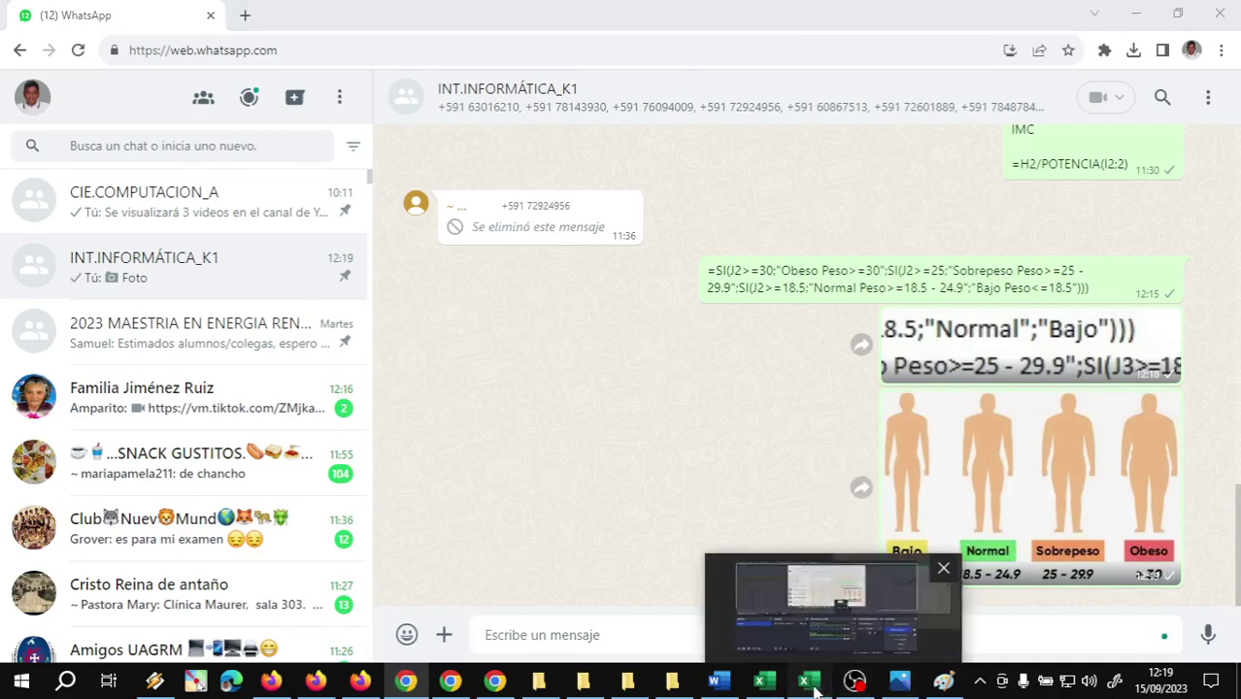
pyautogui.click(786, 583)
# Switch to the IMC workbook and drag the body-type picture right toward columns M–Q
pyautogui.click(812, 686)
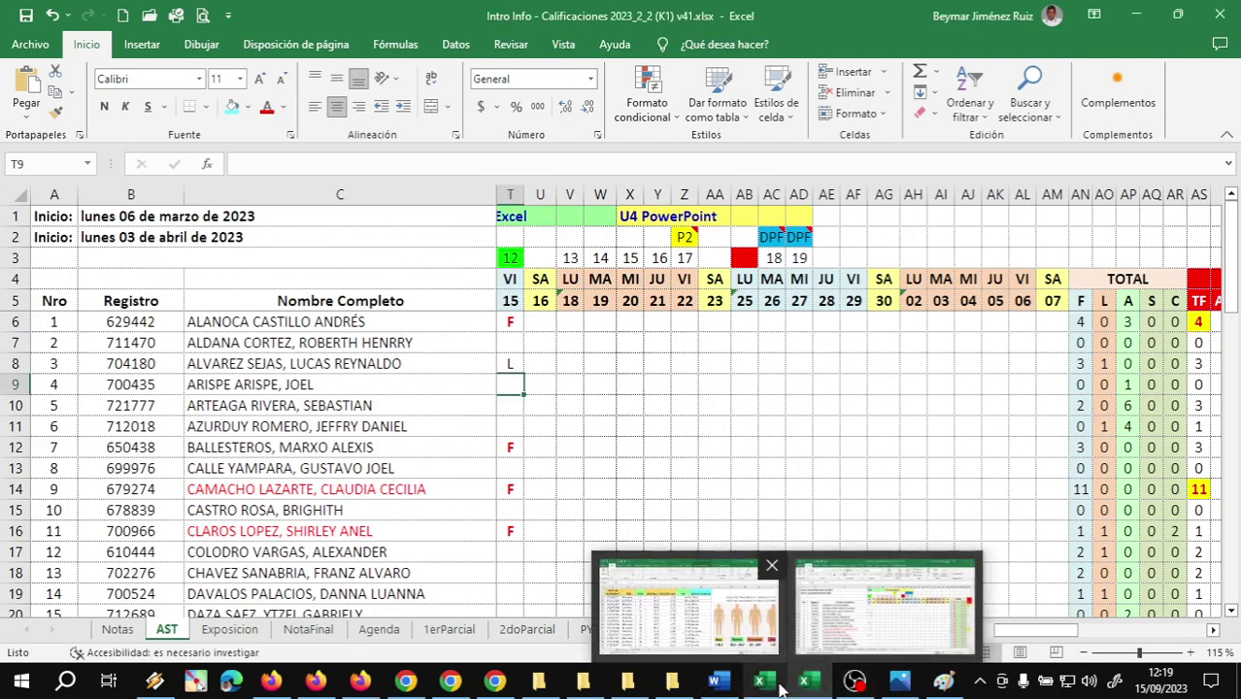
pyautogui.click(777, 686)
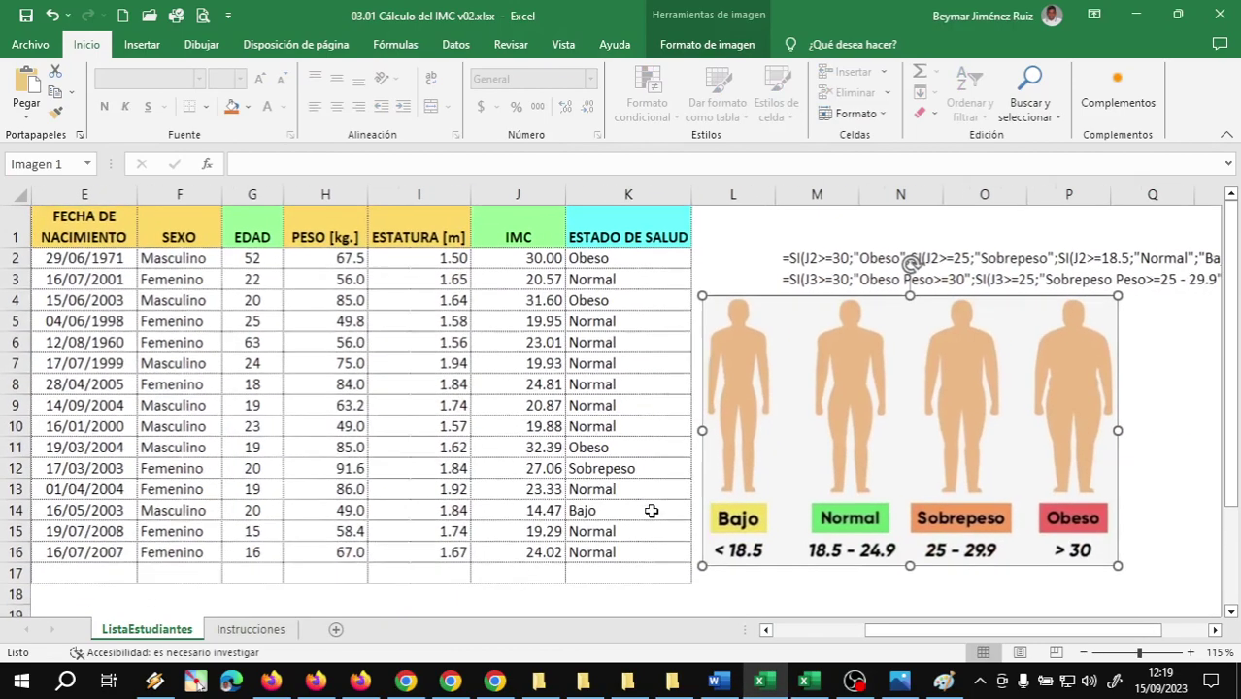
pyautogui.keyDown('ctrl'); pyautogui.scroll(-3, 651, 511); pyautogui.keyUp('ctrl')
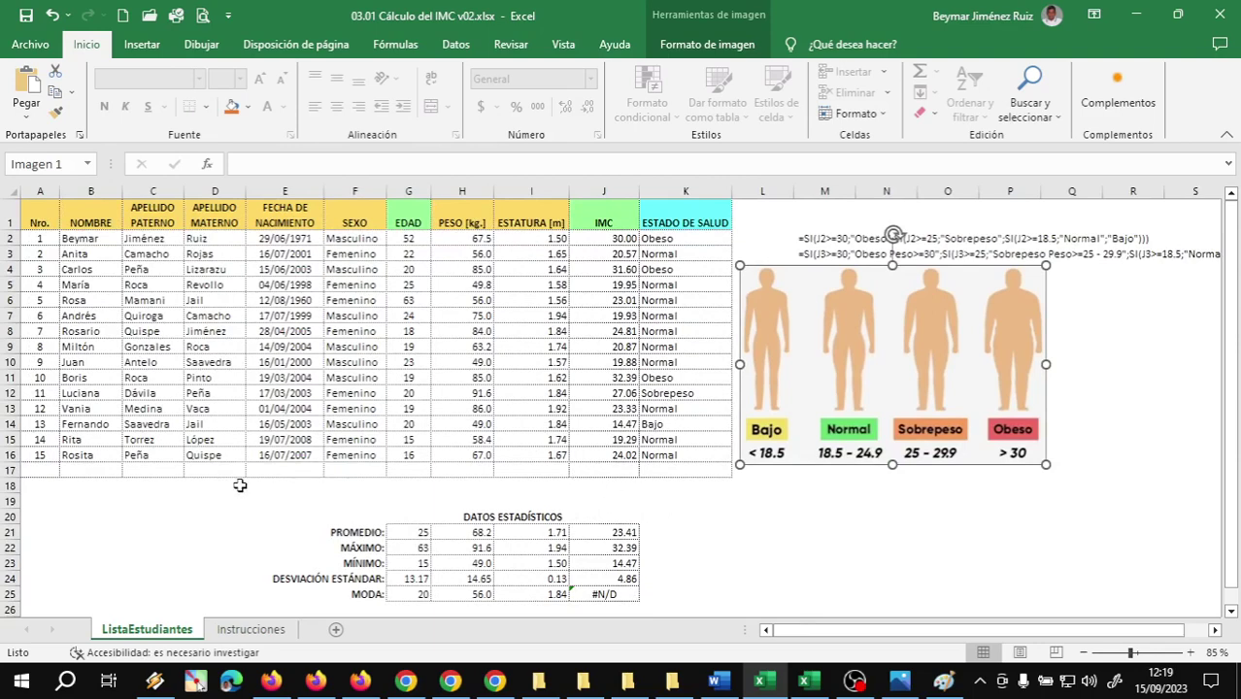
pyautogui.click(657, 537)
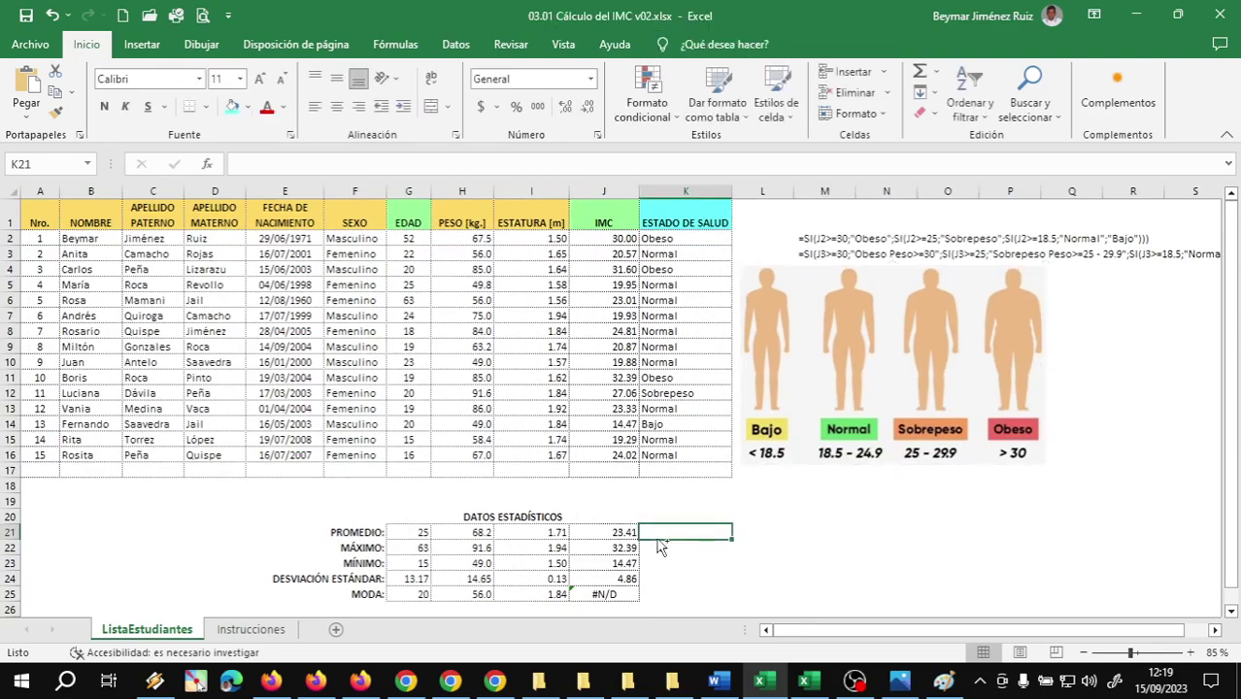
pyautogui.hotkey('ctrl', 'Home')
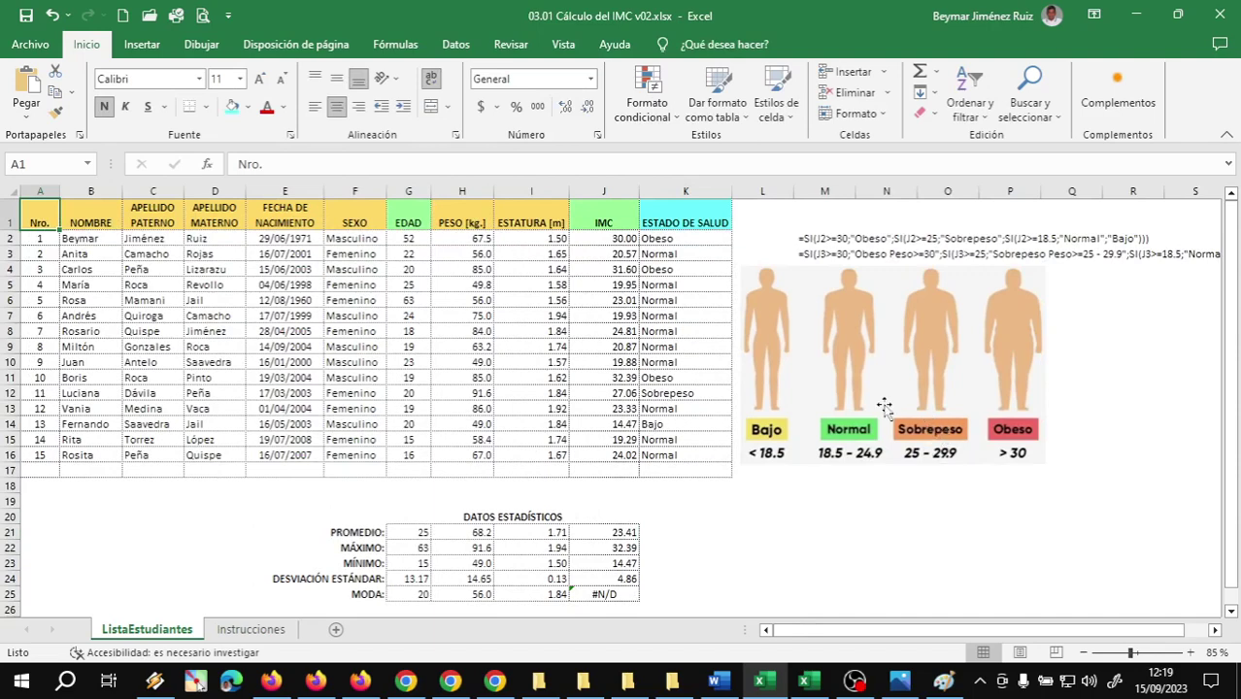
pyautogui.moveTo(886, 406); pyautogui.dragTo(944, 413)
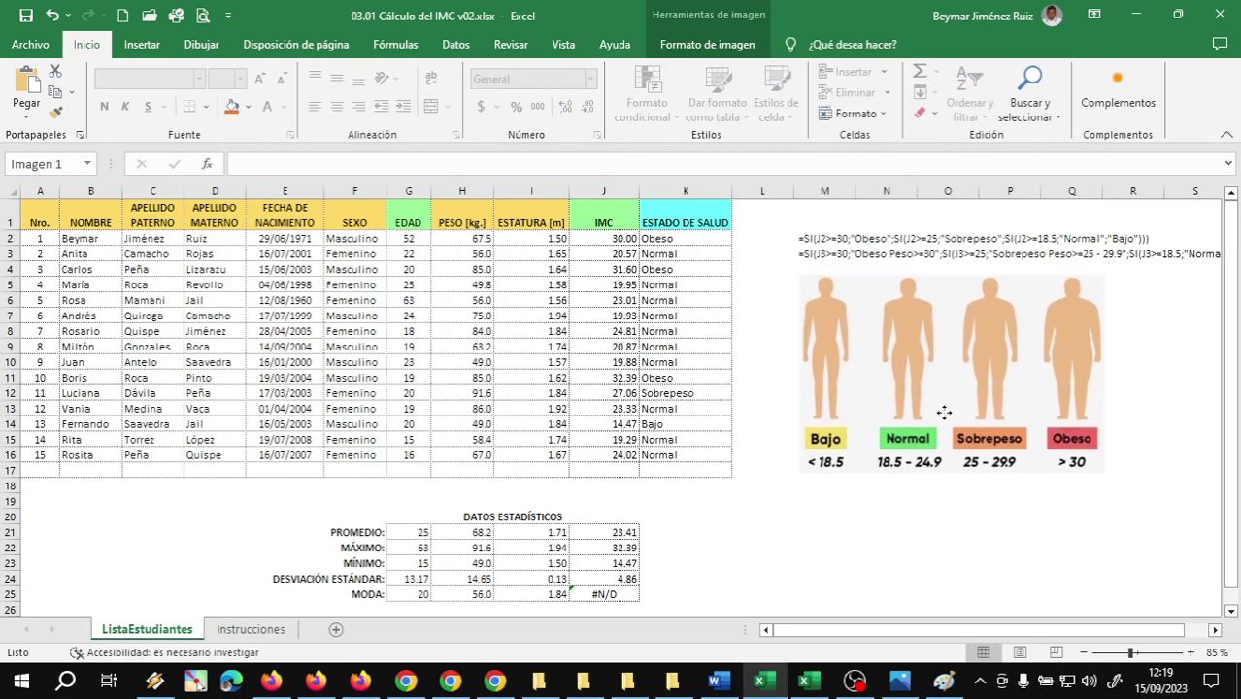
pyautogui.moveTo(944, 412); pyautogui.dragTo(944, 415)
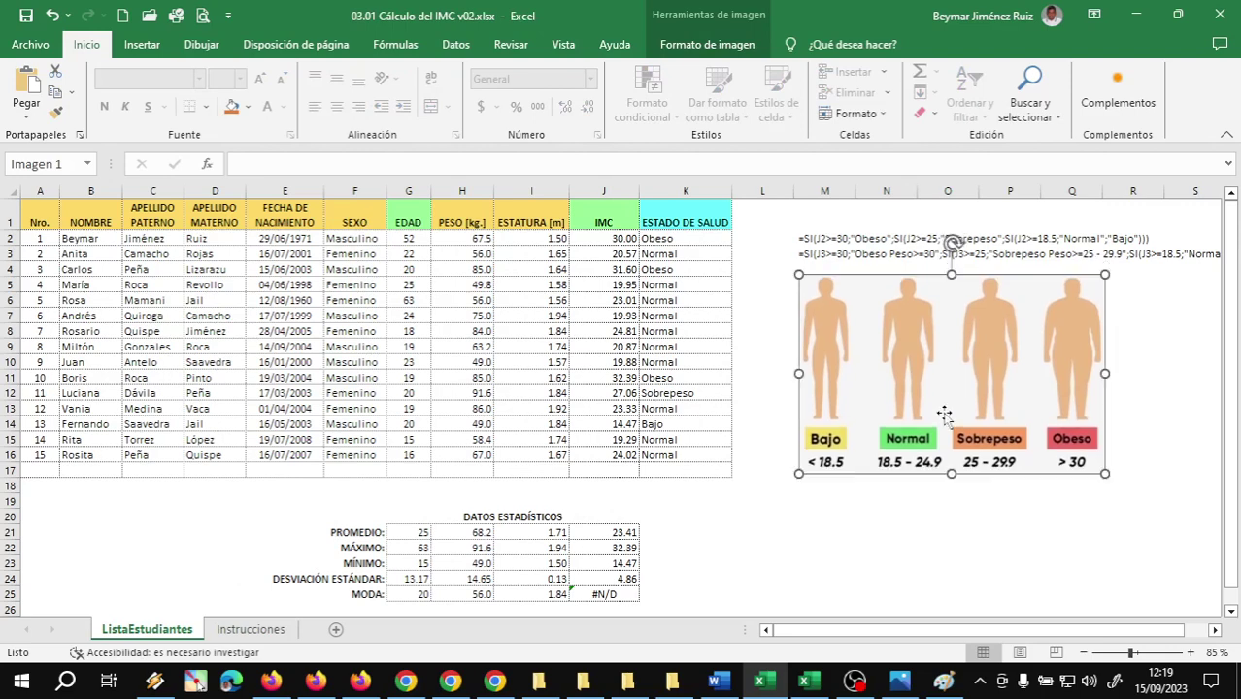
pyautogui.click(864, 514)
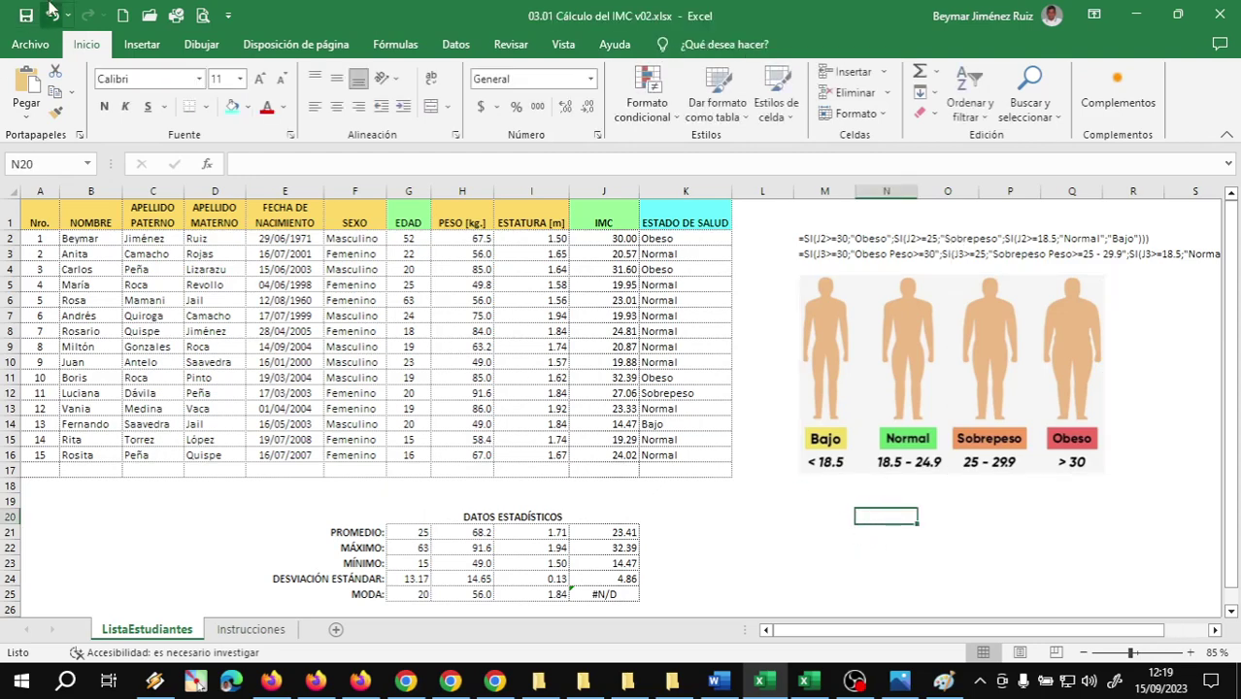
# Snip the student table and DATOS ESTADÍSTICOS block to the clipboard
pyautogui.press('super+shift+s')
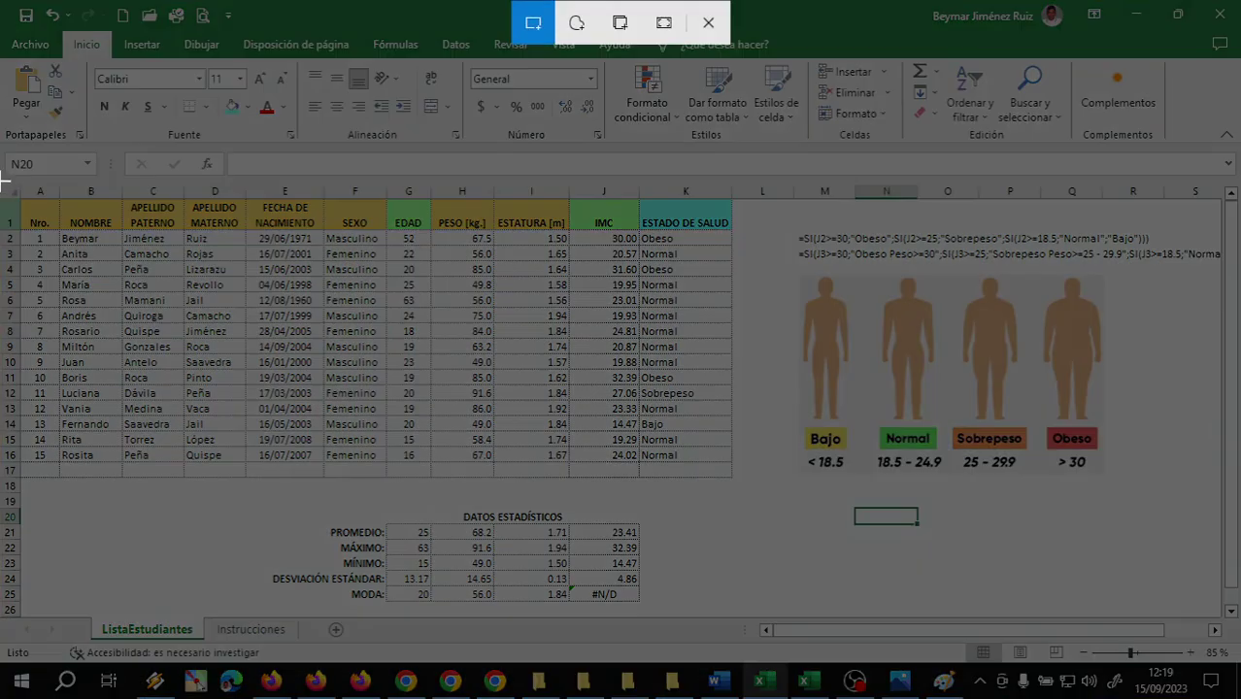
pyautogui.moveTo(2, 180)
pyautogui.mouseDown()
pyautogui.moveTo(979, 447)
pyautogui.moveTo(735, 603)
pyautogui.mouseUp()
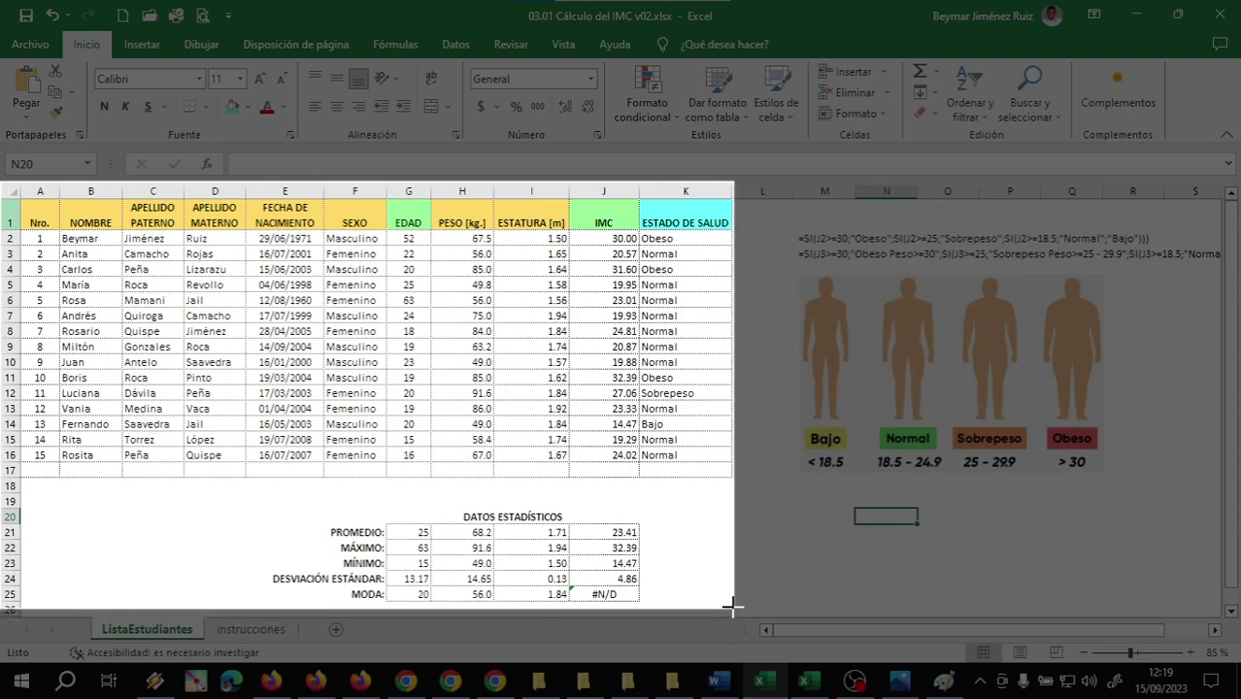
pyautogui.moveTo(735, 603); pyautogui.dragTo(734, 603)
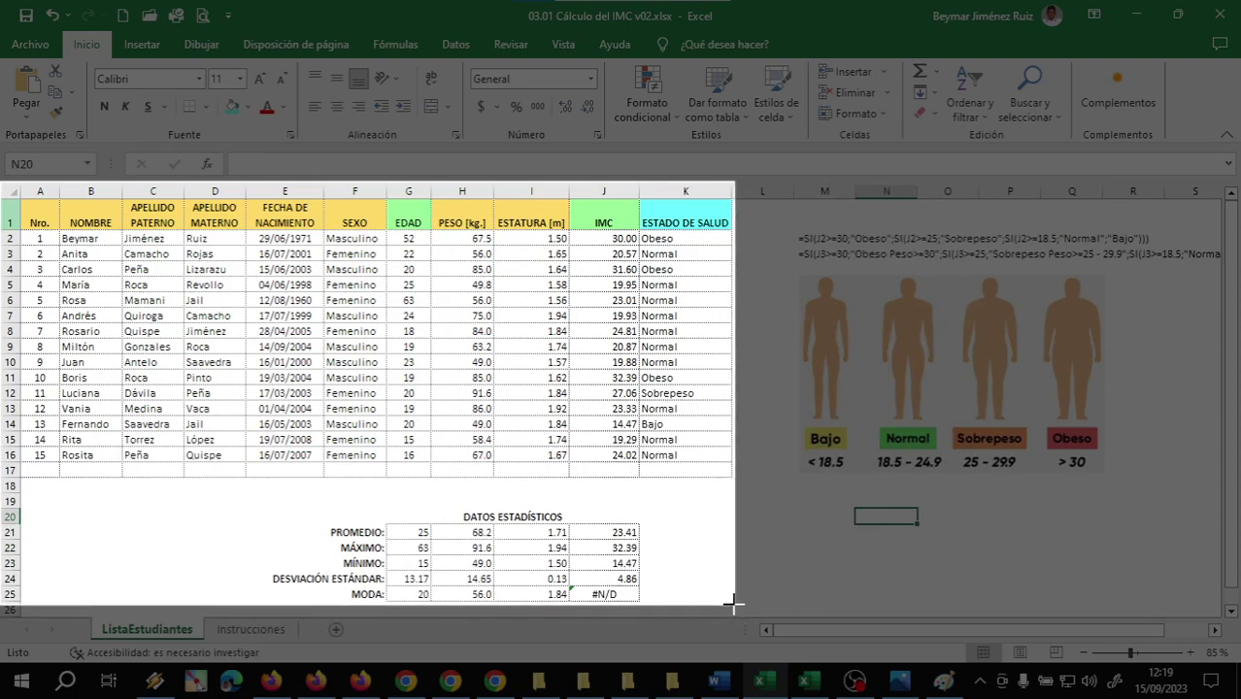
pyautogui.moveTo(734, 603); pyautogui.dragTo(733, 602)
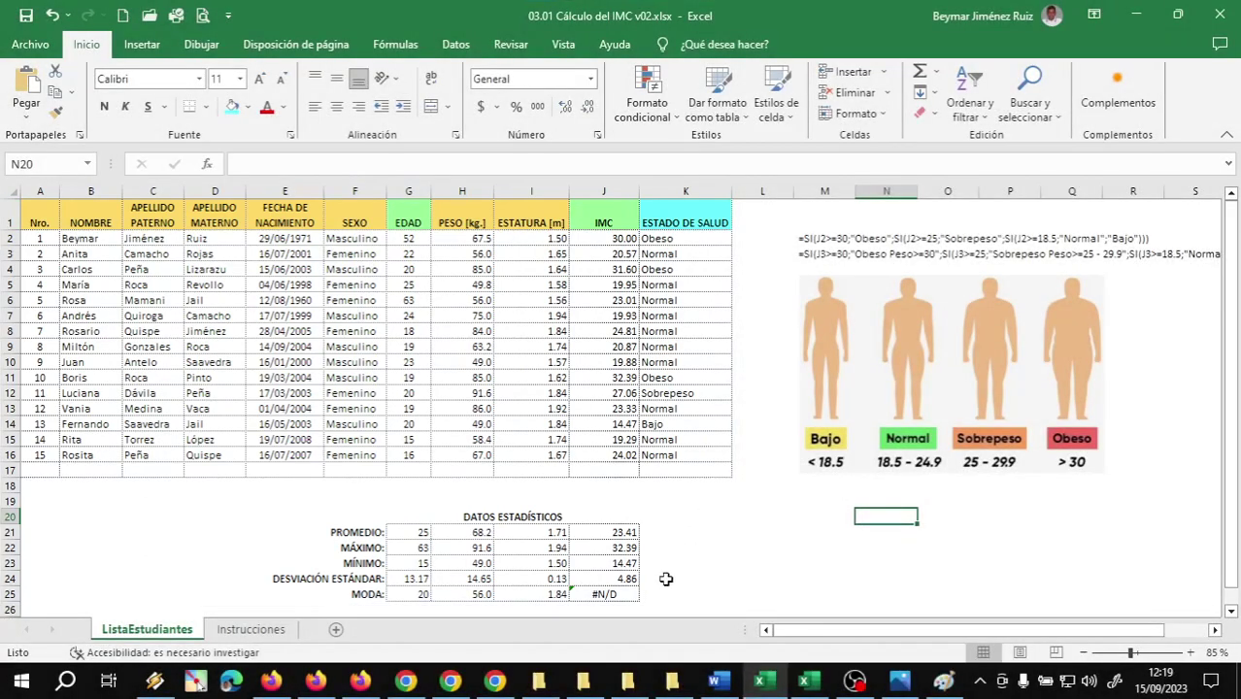
# Open the INT.INFORMÁTICA_K1 group chat in WhatsApp Web, dismiss the notification, then return to the IMC workbook
pyautogui.moveTo(272, 681)
pyautogui.click(418, 612)
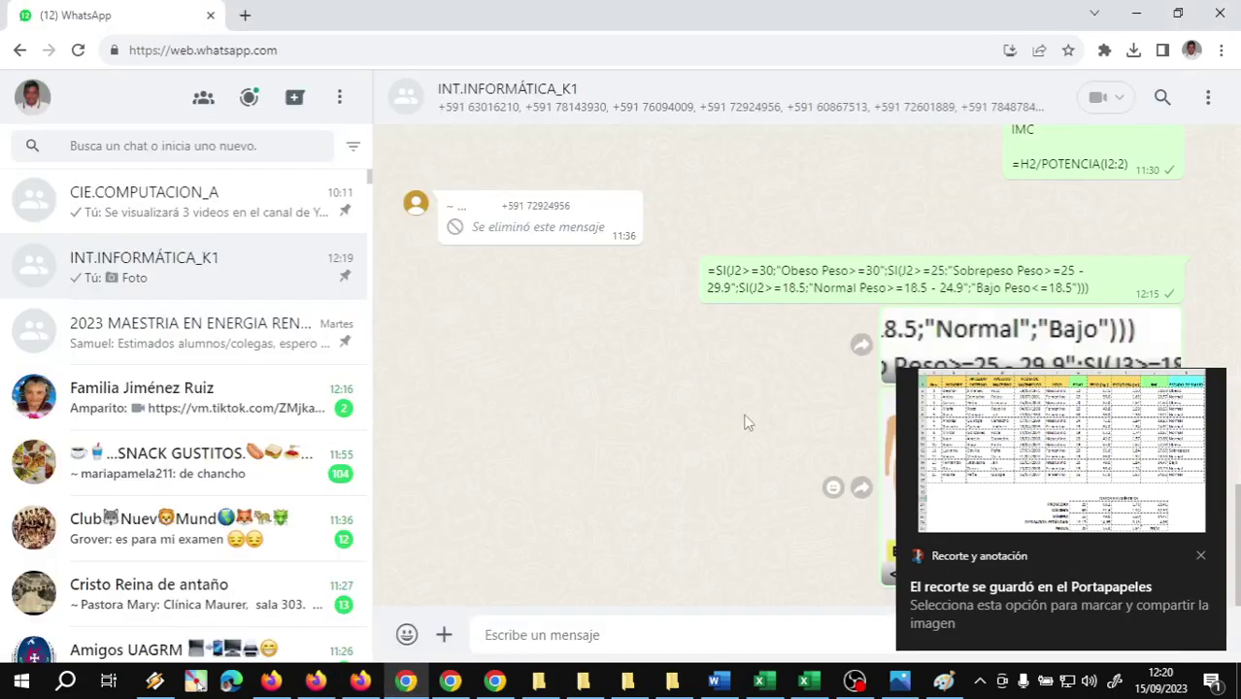
pyautogui.press('Escape')
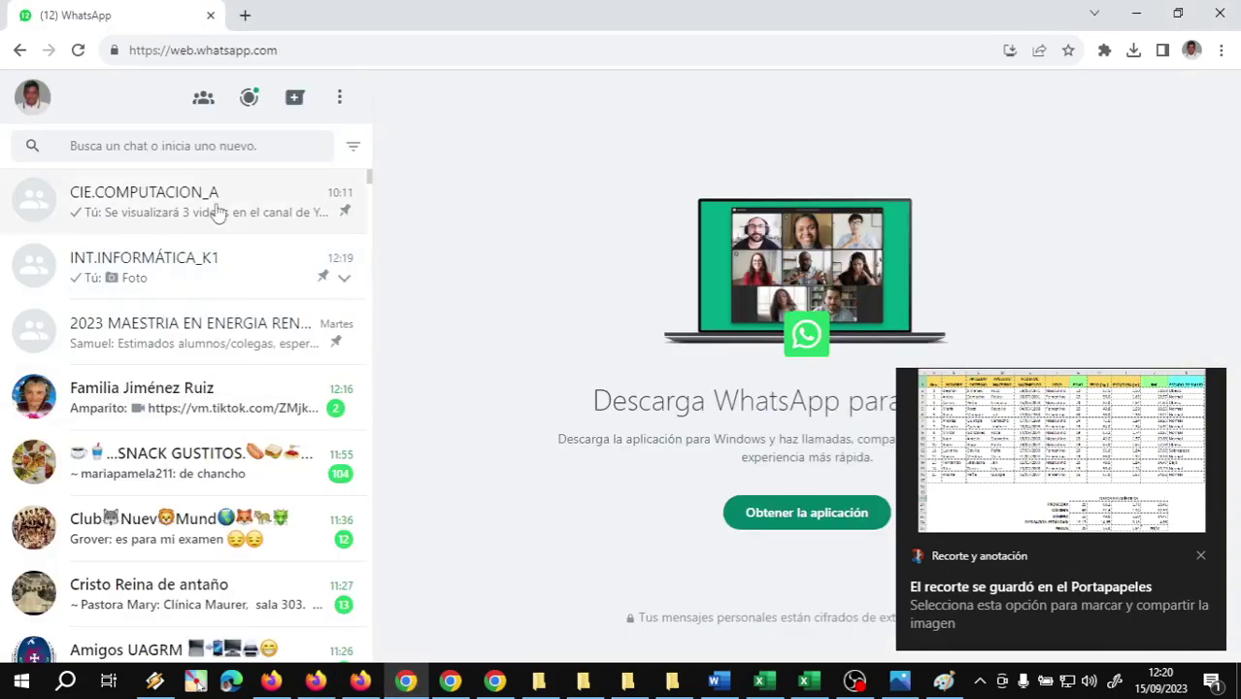
pyautogui.click(167, 264)
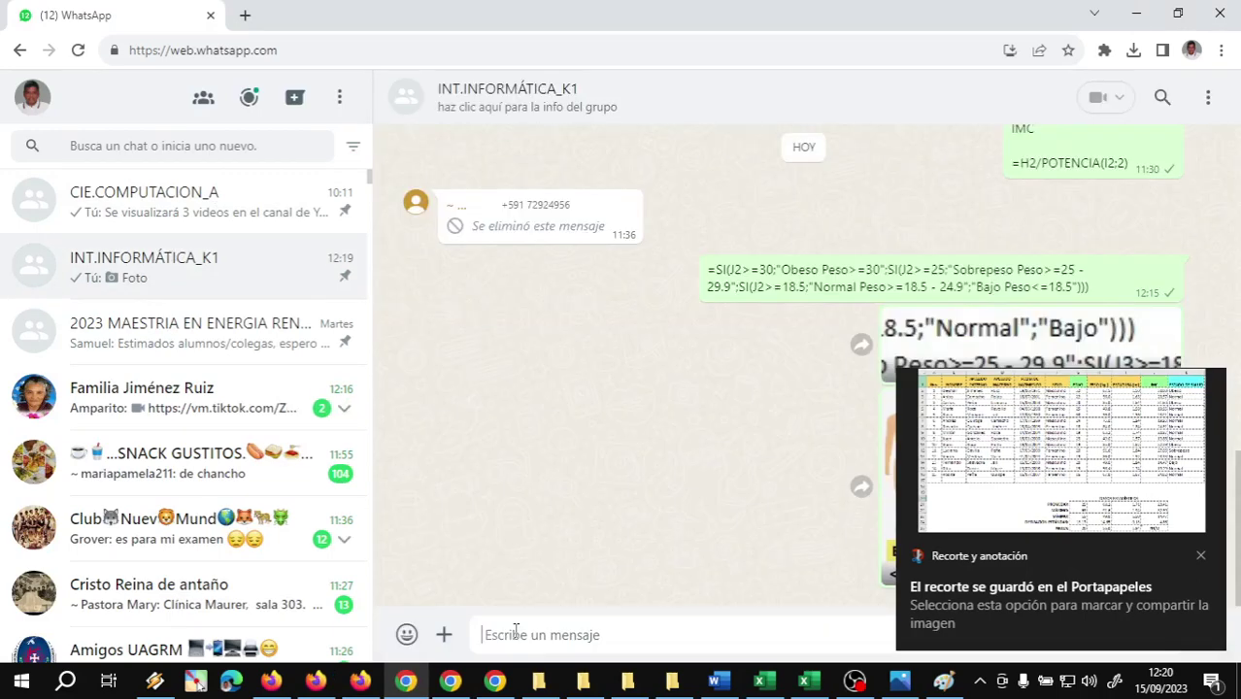
pyautogui.click(1201, 559)
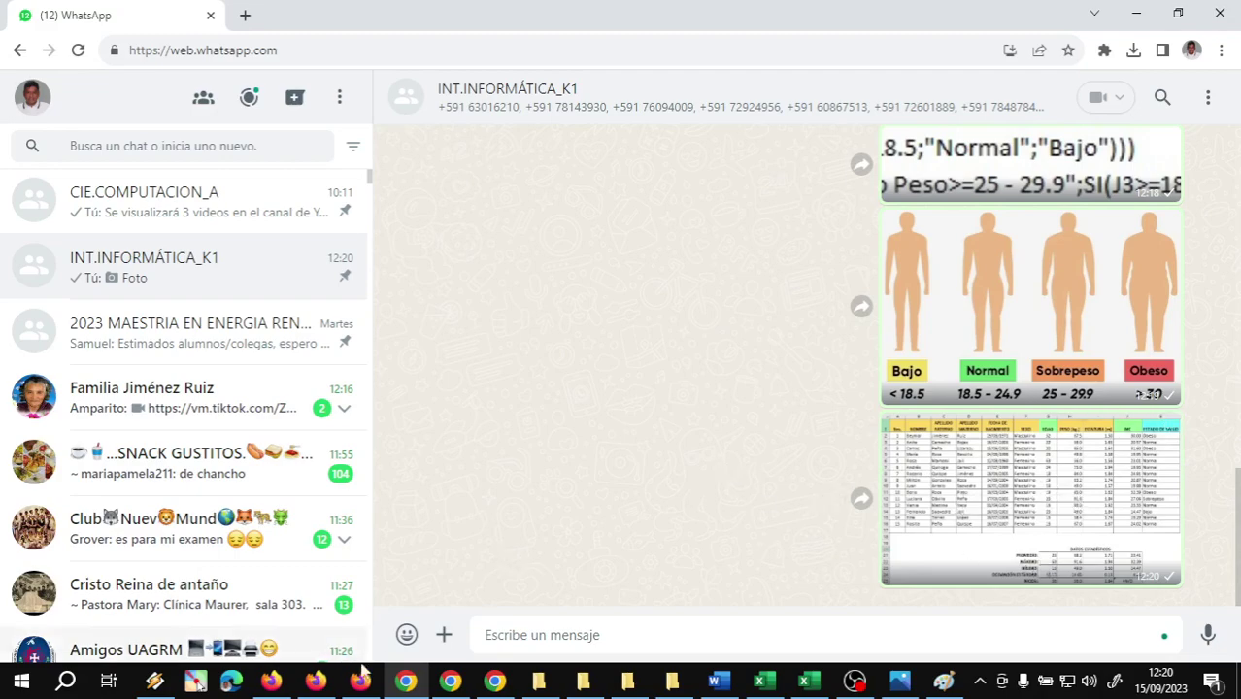
pyautogui.moveTo(760, 682)
pyautogui.click(690, 598)
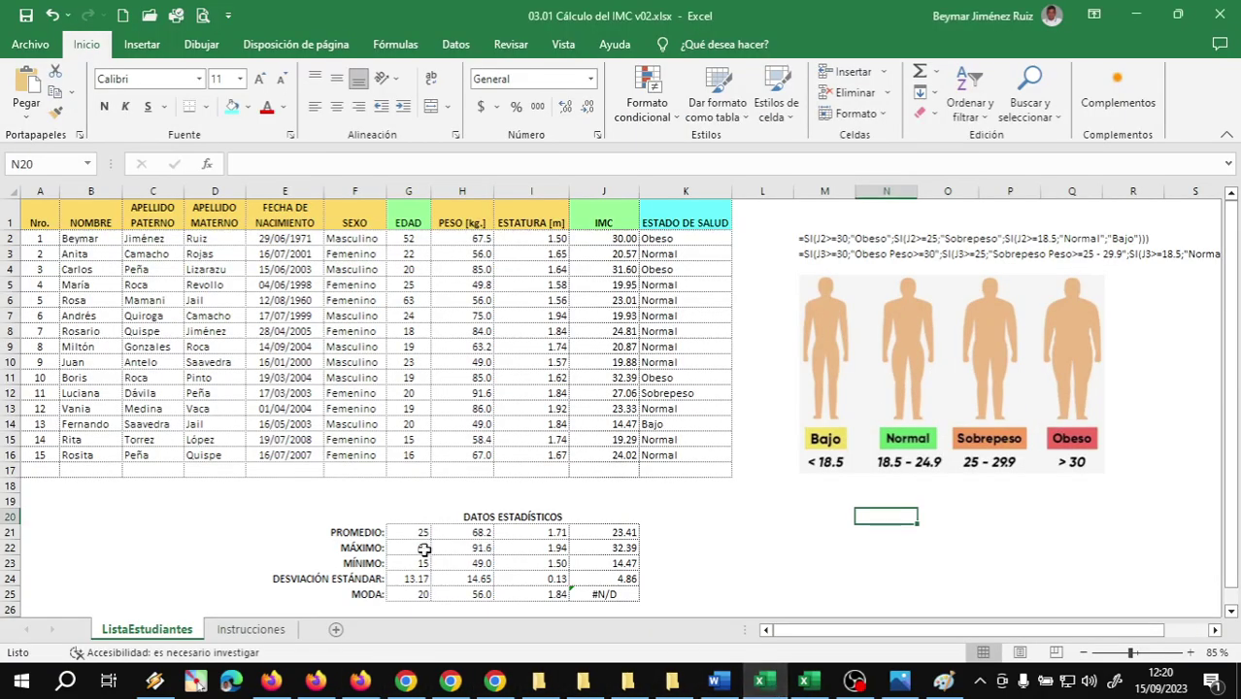
pyautogui.click(798, 212)
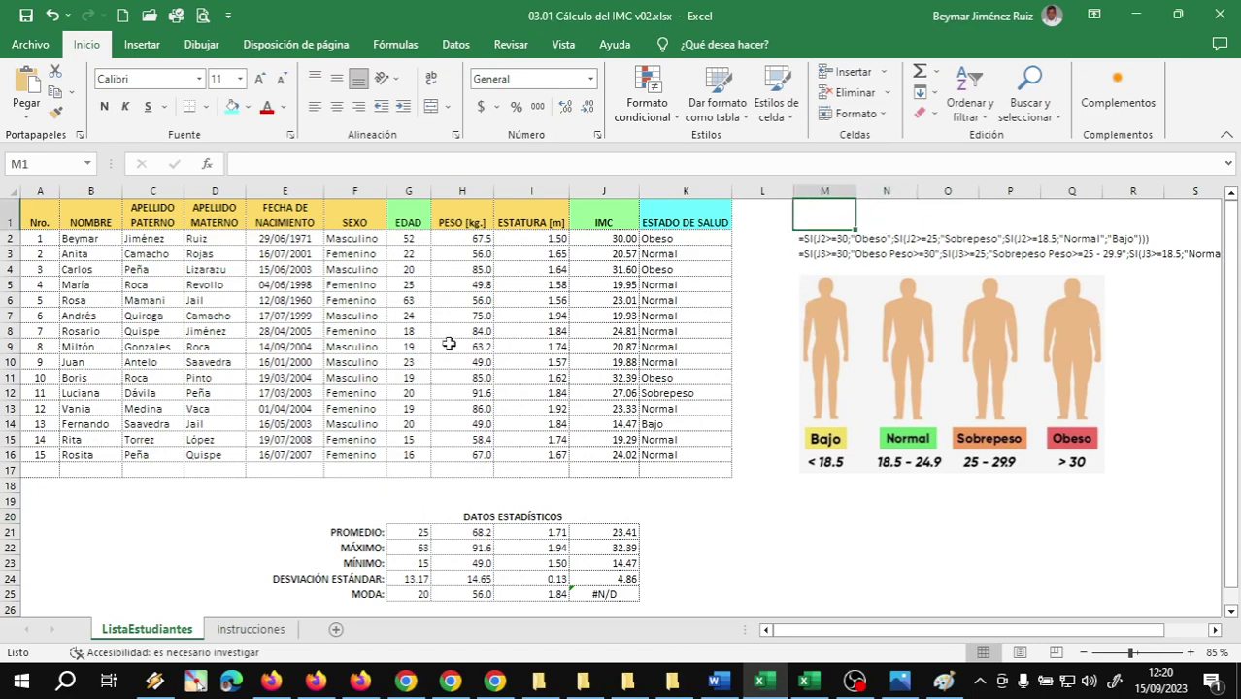
pyautogui.moveTo(82, 238); pyautogui.dragTo(398, 238)
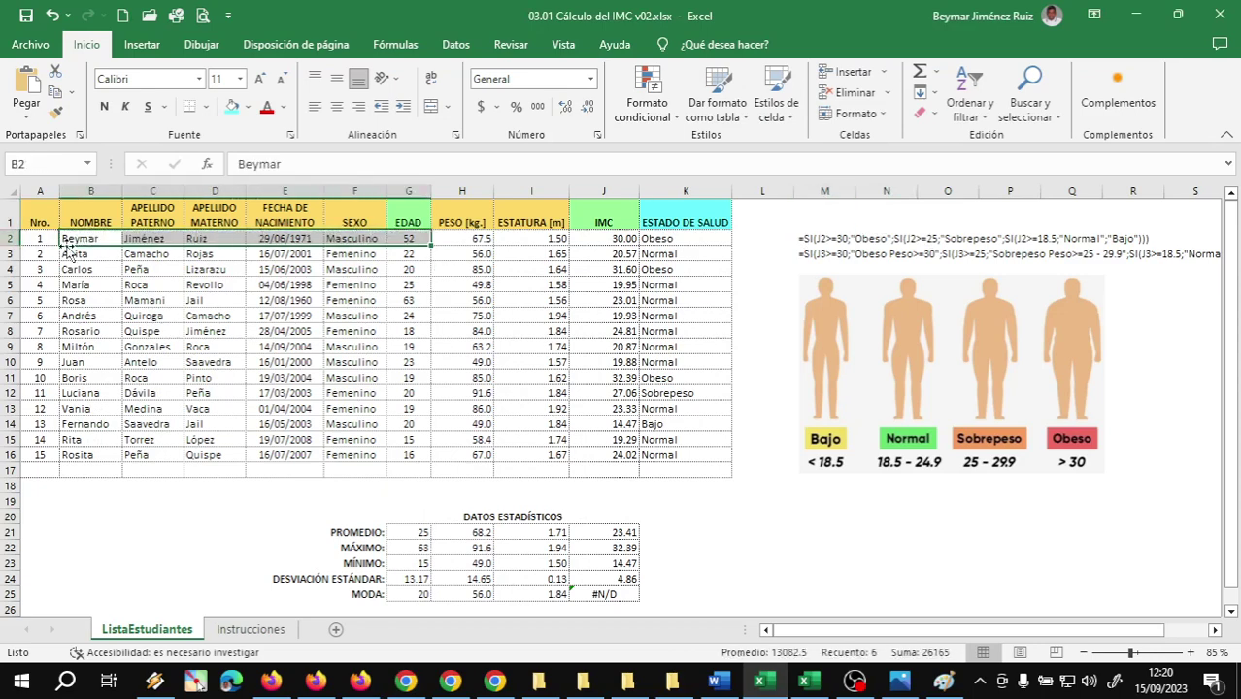
pyautogui.moveTo(77, 239); pyautogui.dragTo(451, 233)
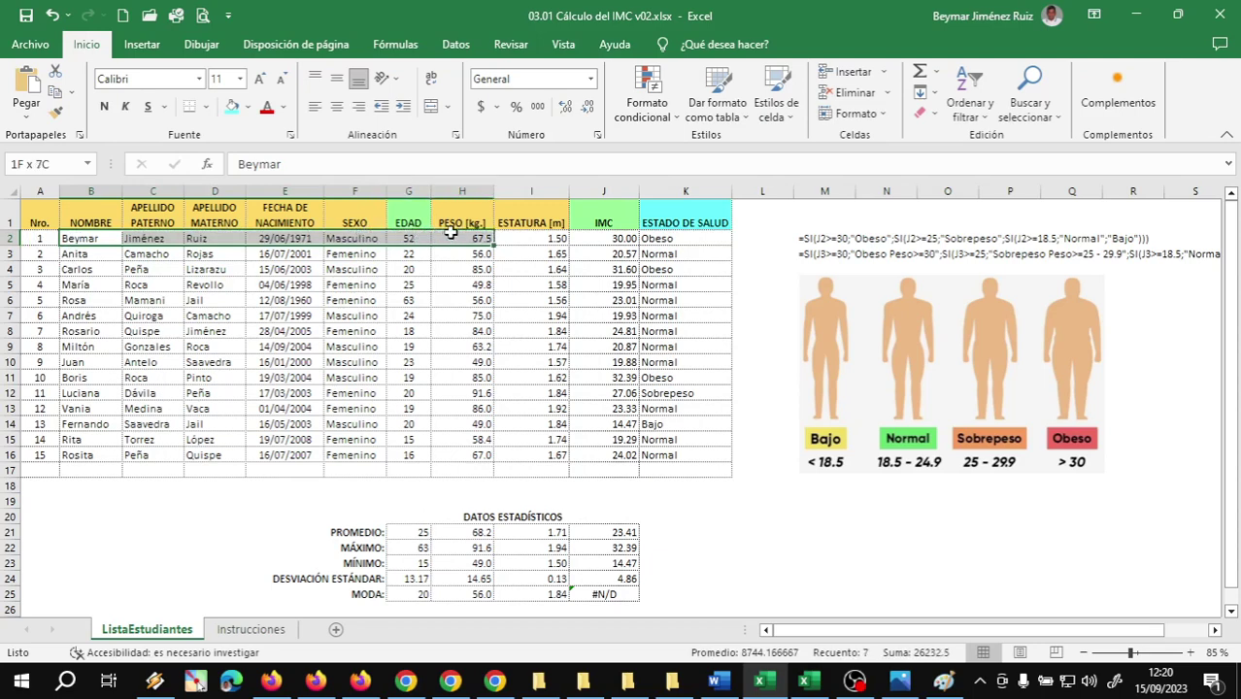
pyautogui.click(40, 489)
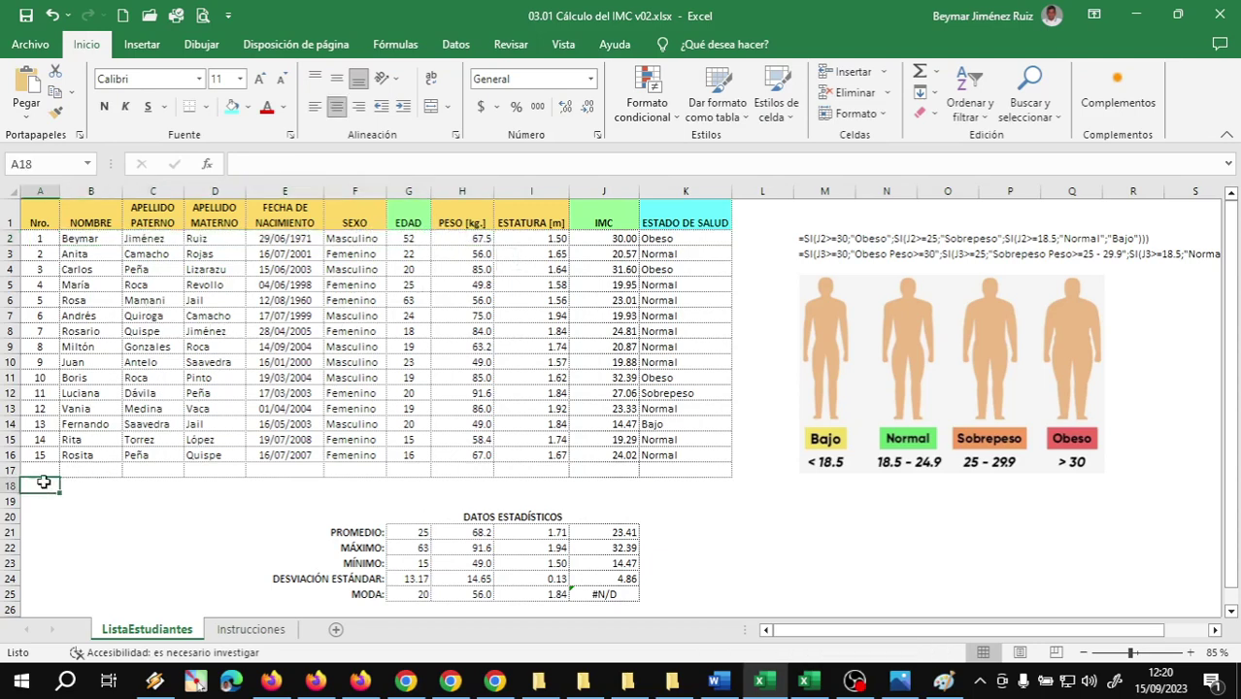
pyautogui.click(43, 231)
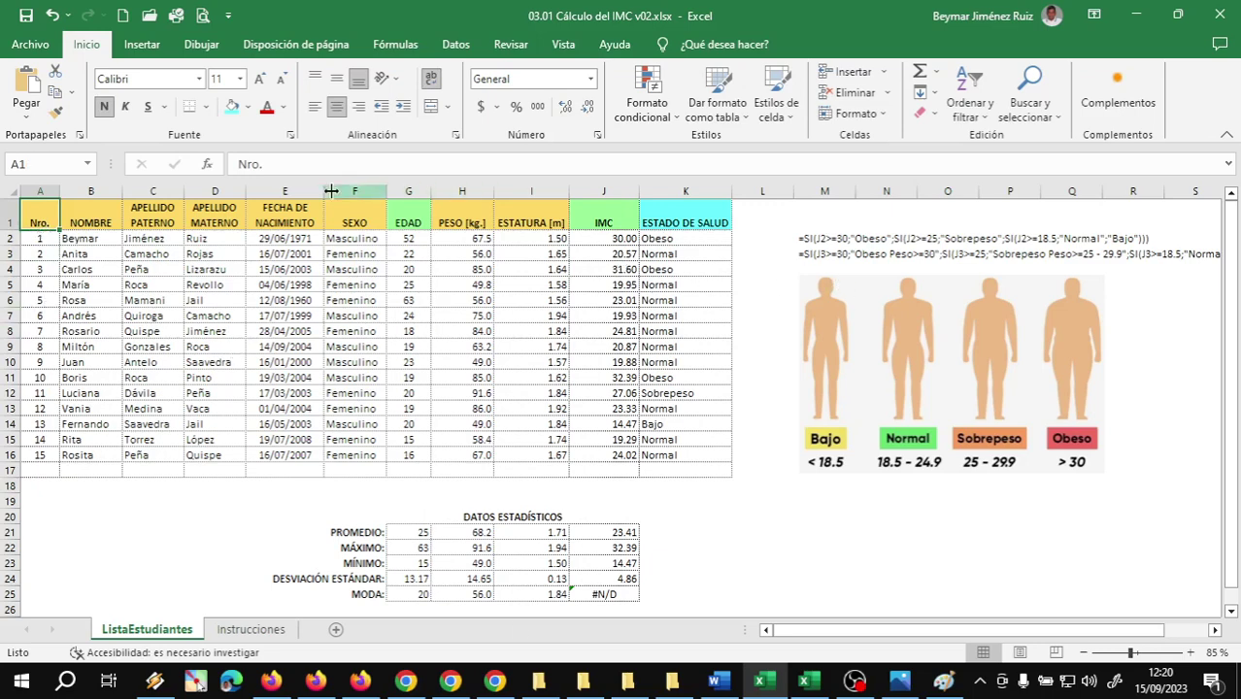
pyautogui.click(928, 328)
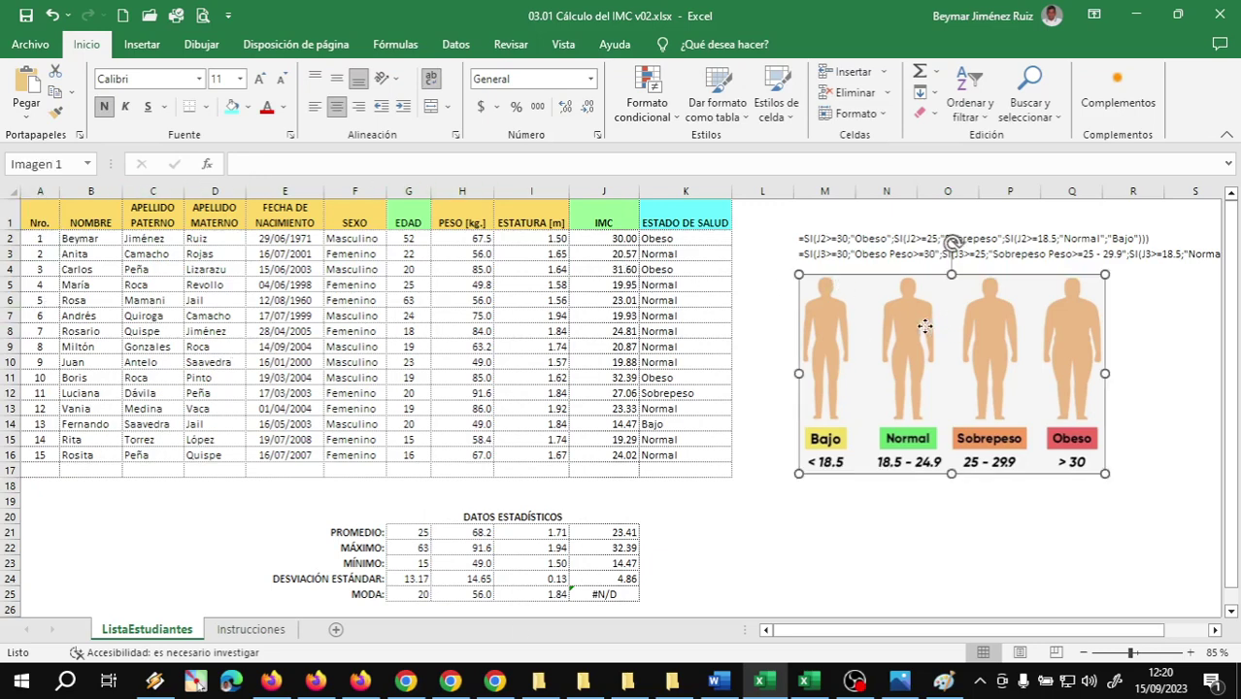
pyautogui.moveTo(924, 327); pyautogui.dragTo(922, 327)
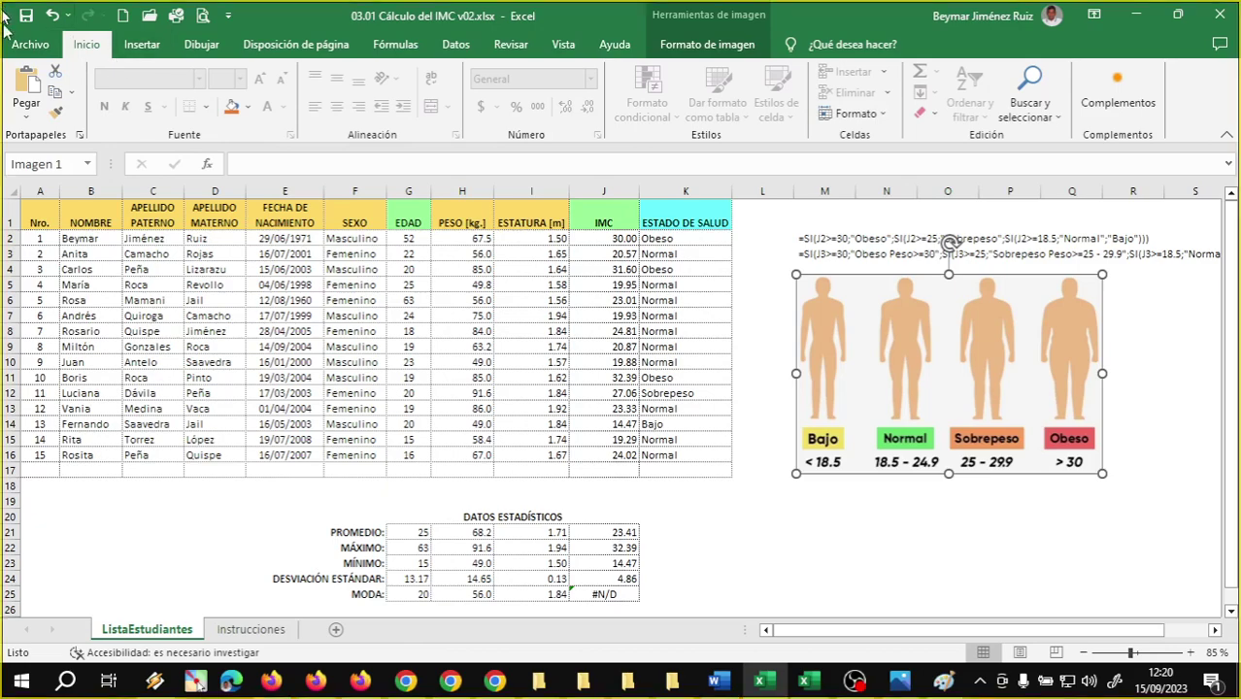
# Snip the sheet from the student table down to the sheet tabs, including chart and statistics
pyautogui.press('super+shift+s')
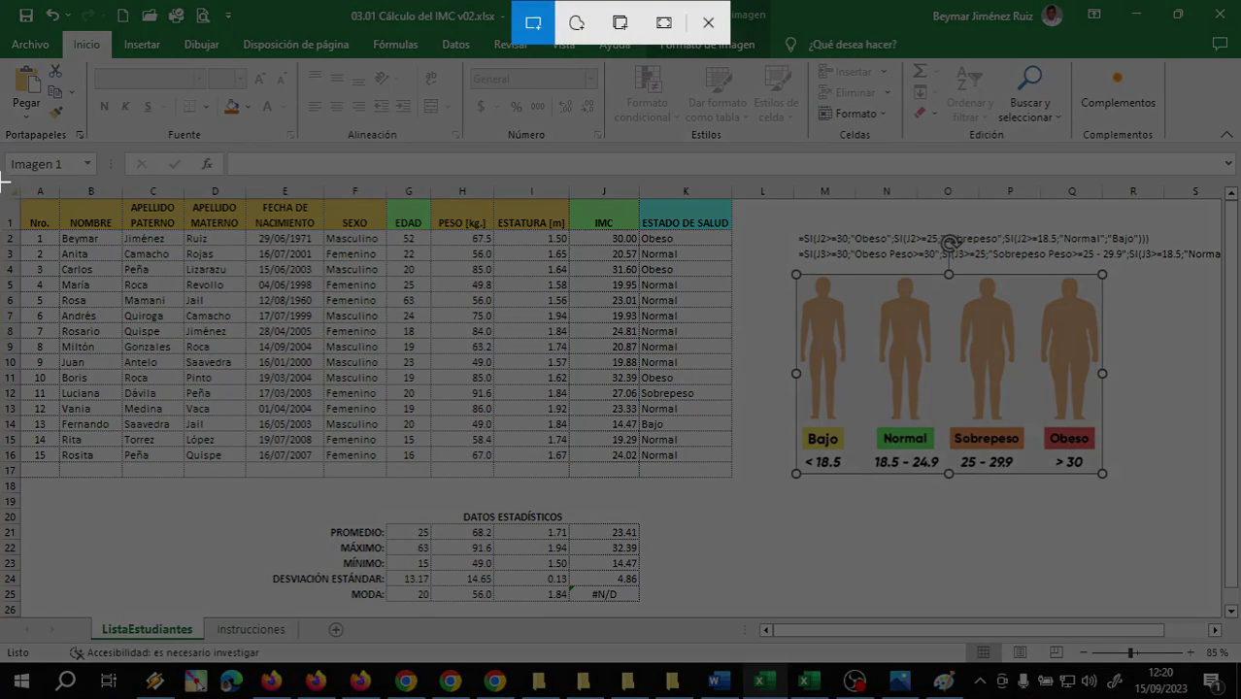
pyautogui.moveTo(2, 181)
pyautogui.mouseDown()
pyautogui.moveTo(1236, 532)
pyautogui.moveTo(1202, 606)
pyautogui.moveTo(1224, 610)
pyautogui.mouseUp()
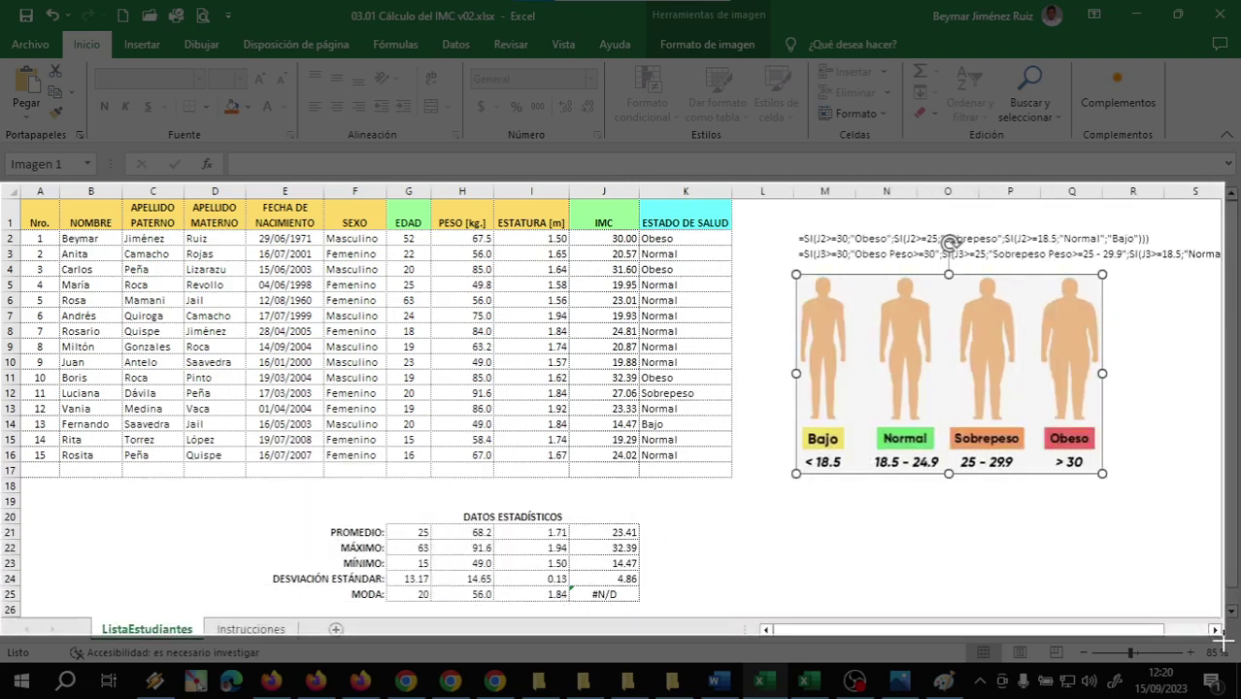
pyautogui.moveTo(1224, 610); pyautogui.dragTo(1223, 645)
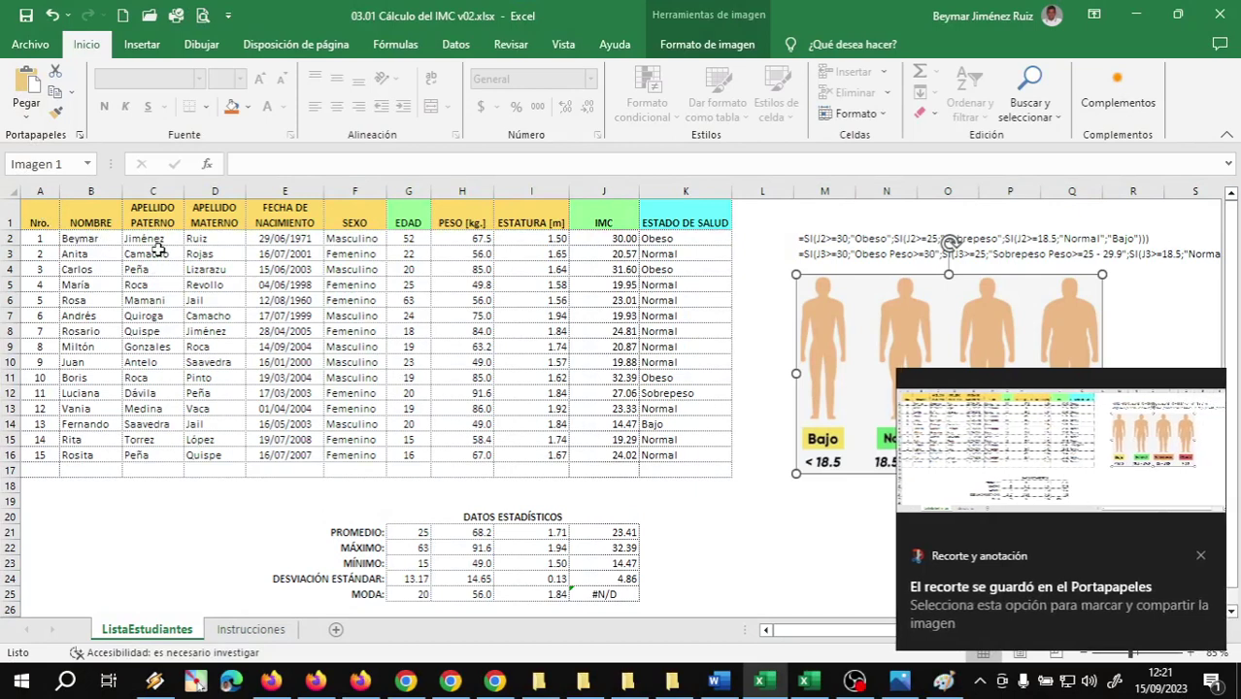
# Paste the sheet snip into the chat and send it captioned 'De esta manera debe publicar la práctica de la clase por el aula virtual'
pyautogui.click(408, 683)
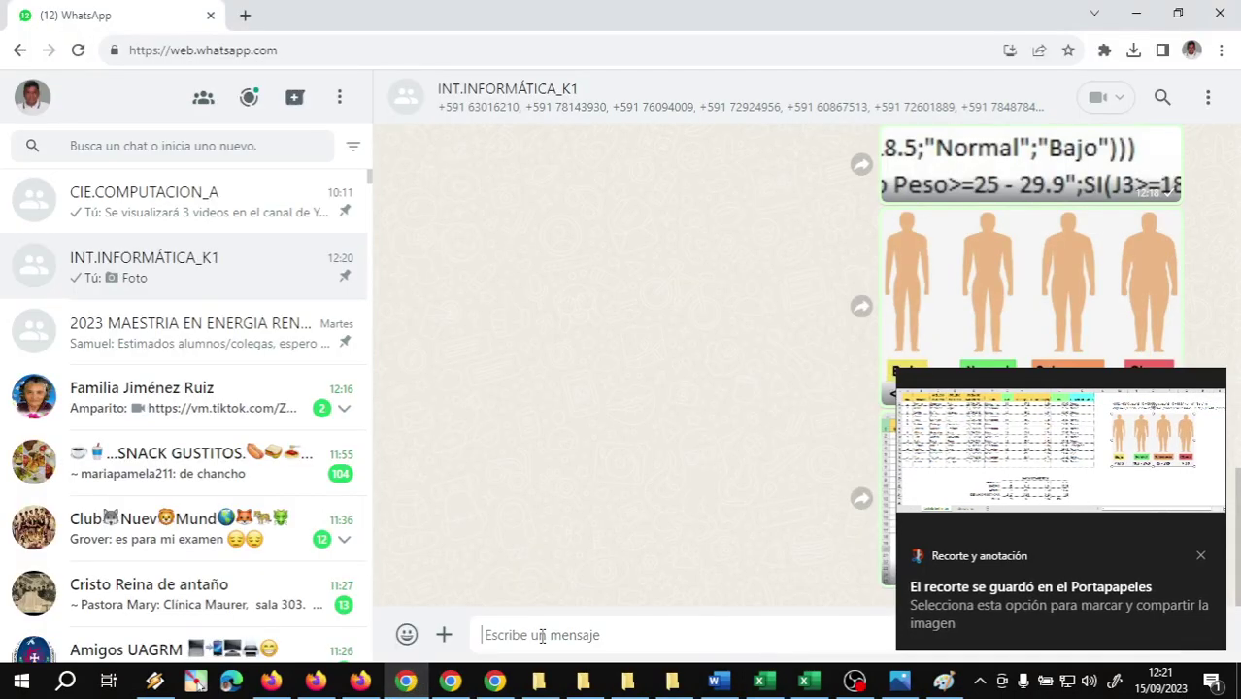
pyautogui.click(668, 632)
pyautogui.hotkey('ctrl', 'v')
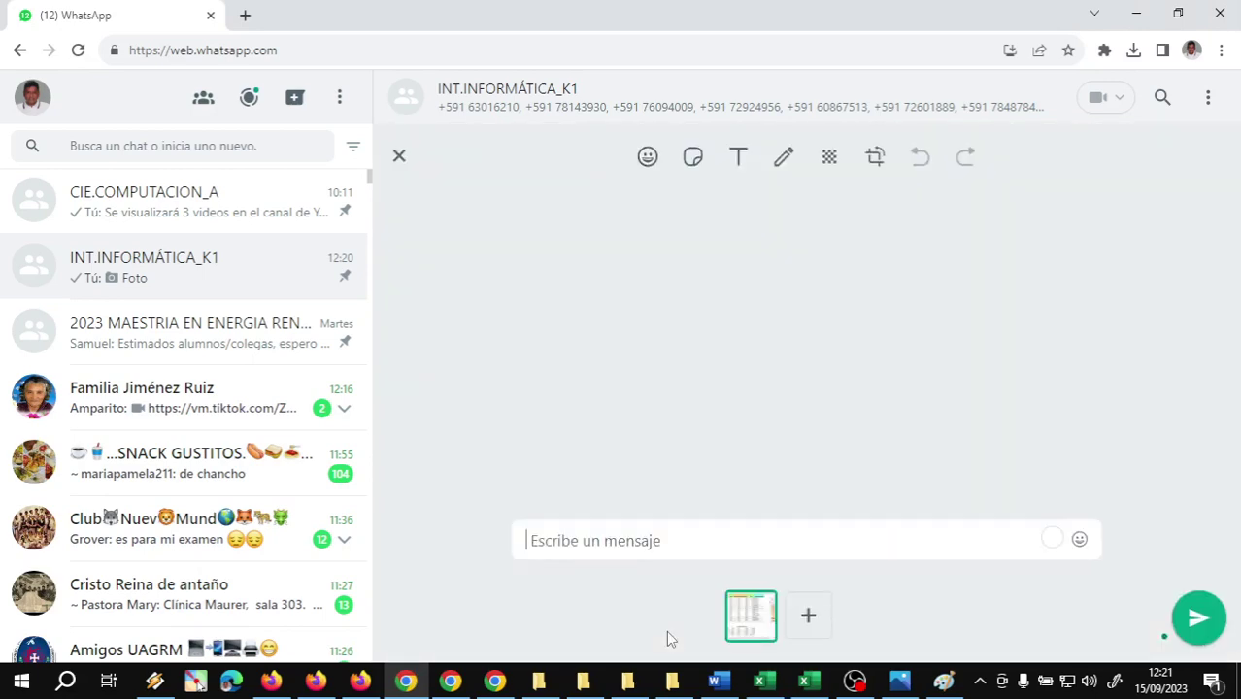
pyautogui.write('De est')
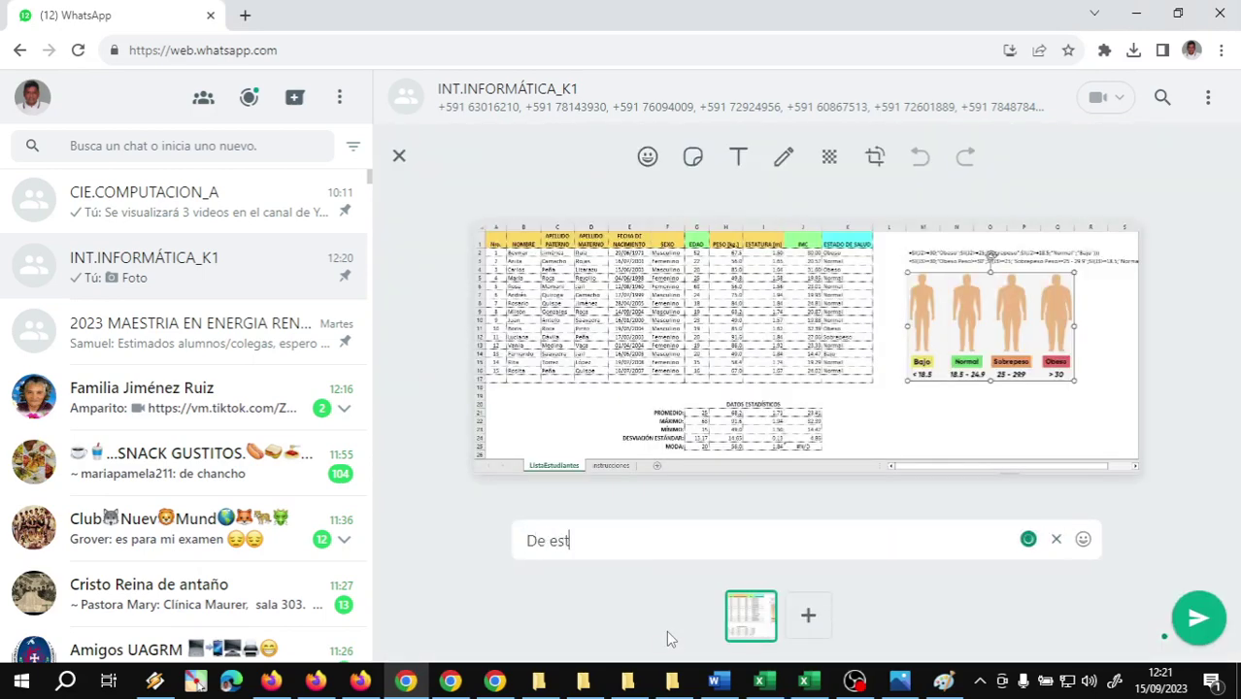
pyautogui.write('a ma')
pyautogui.press('BackSpace')
pyautogui.write('anera debe')
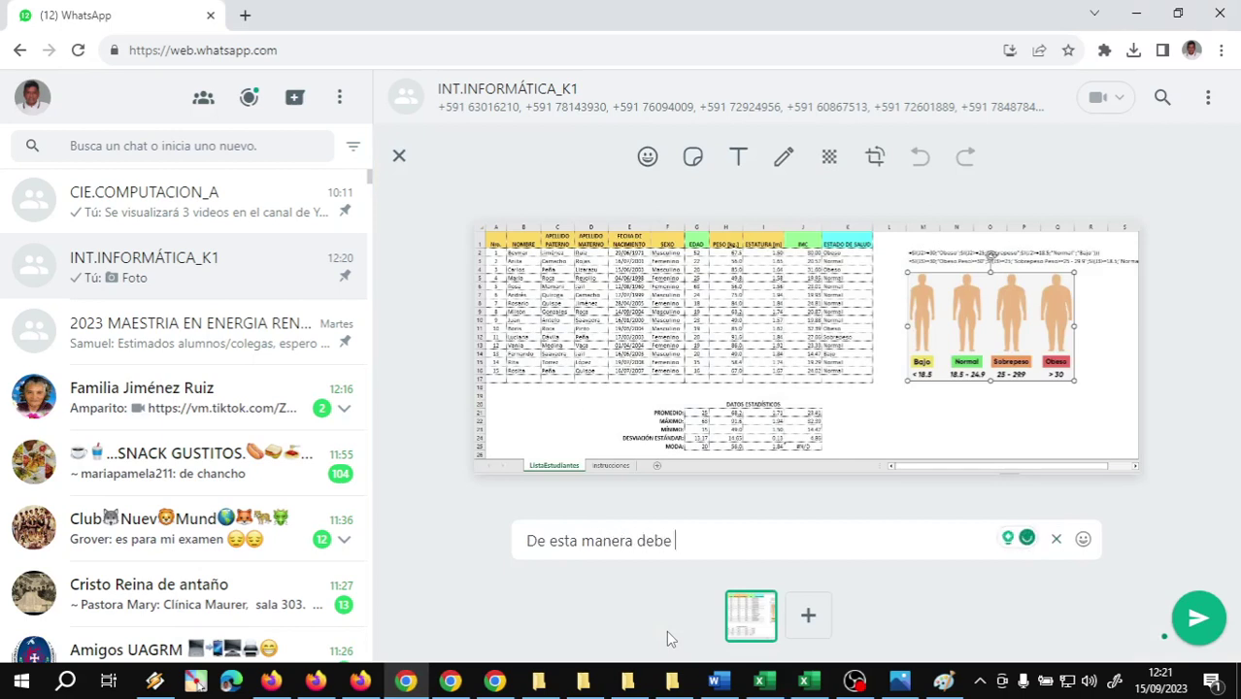
pyautogui.write(' publicar es')
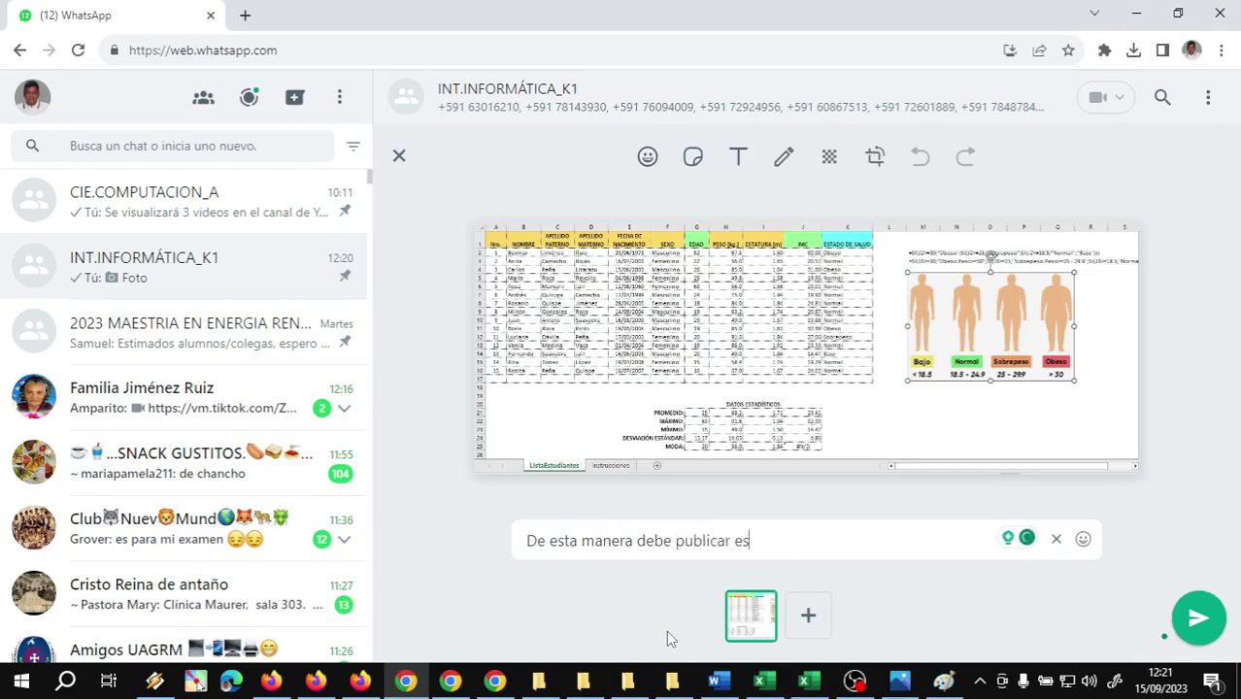
pyautogui.press('BackSpace')
pyautogui.press('BackSpace')
pyautogui.write('la práct')
pyautogui.write('ica d')
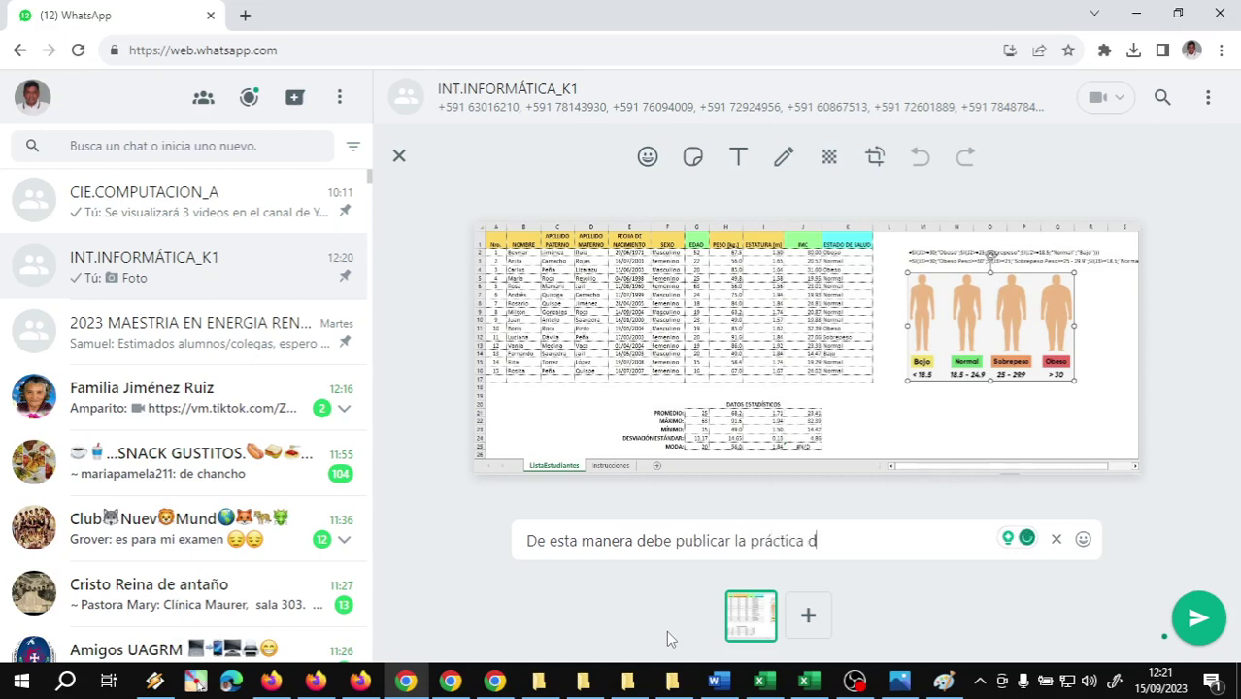
pyautogui.write('e la clase por el ')
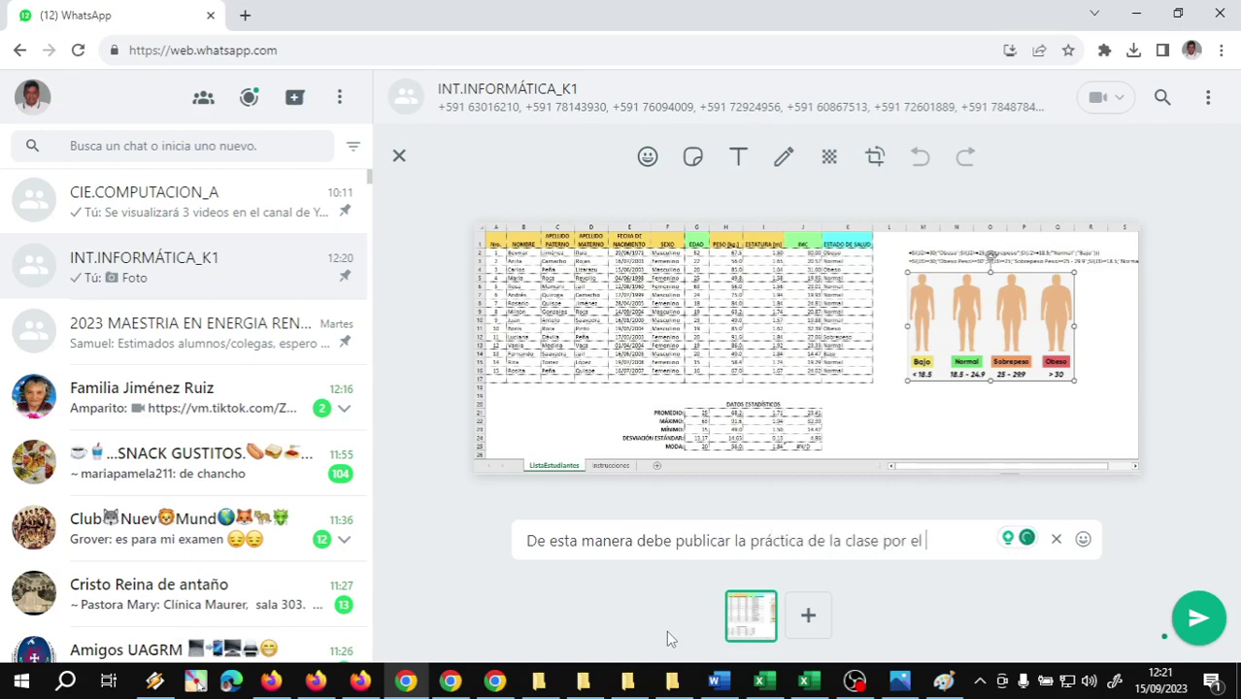
pyautogui.write('aula virtual')
pyautogui.press('Return')
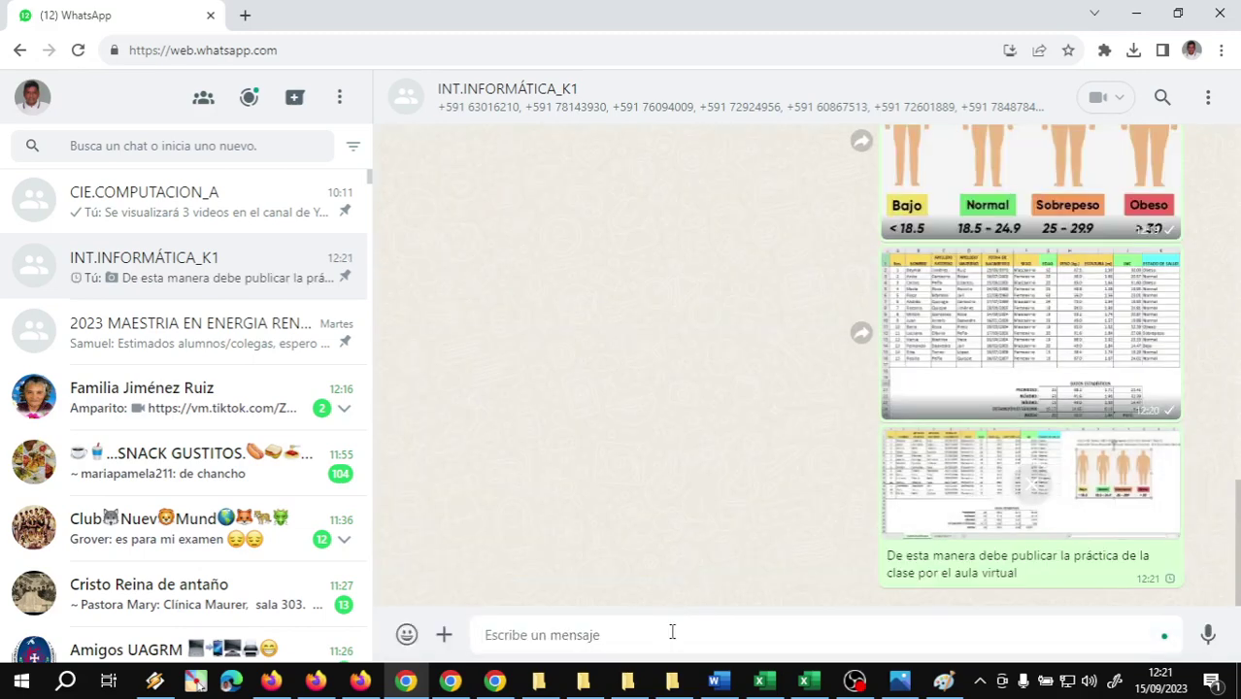
# Bring the IMC workbook forward, deselect the body-type image and jump to cell A1
pyautogui.moveTo(763, 680)
pyautogui.click(690, 603)
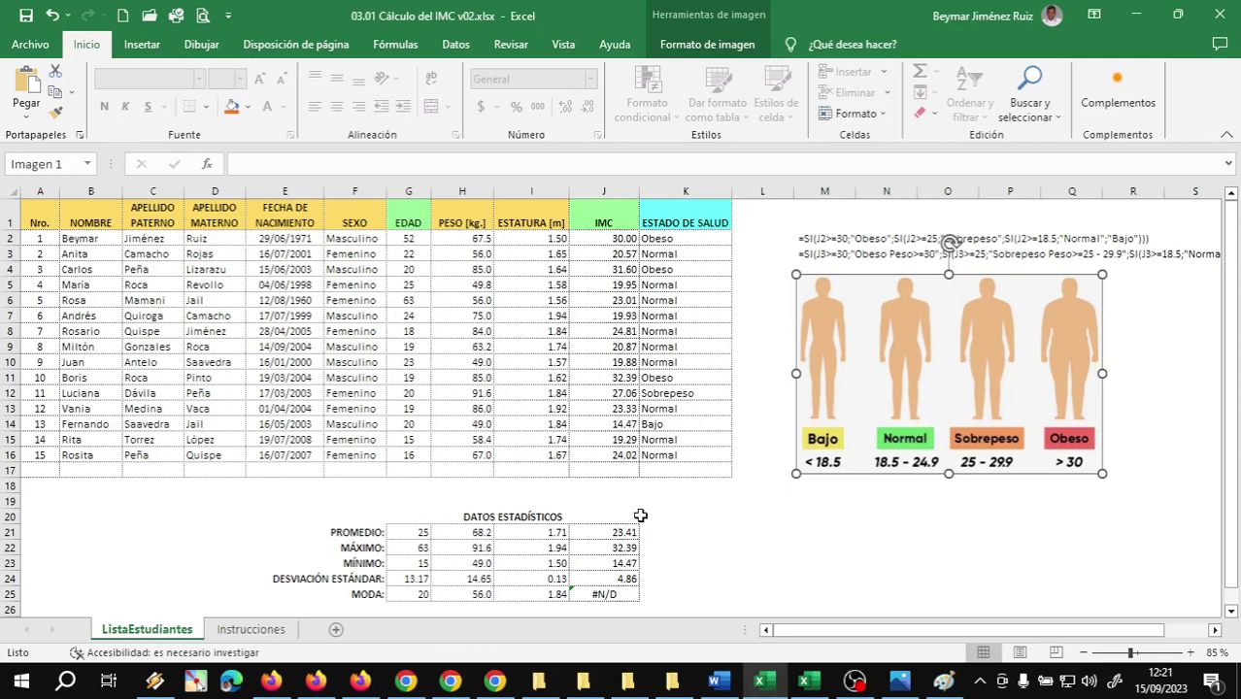
pyautogui.click(641, 515)
pyautogui.hotkey('ctrl', 'Home')
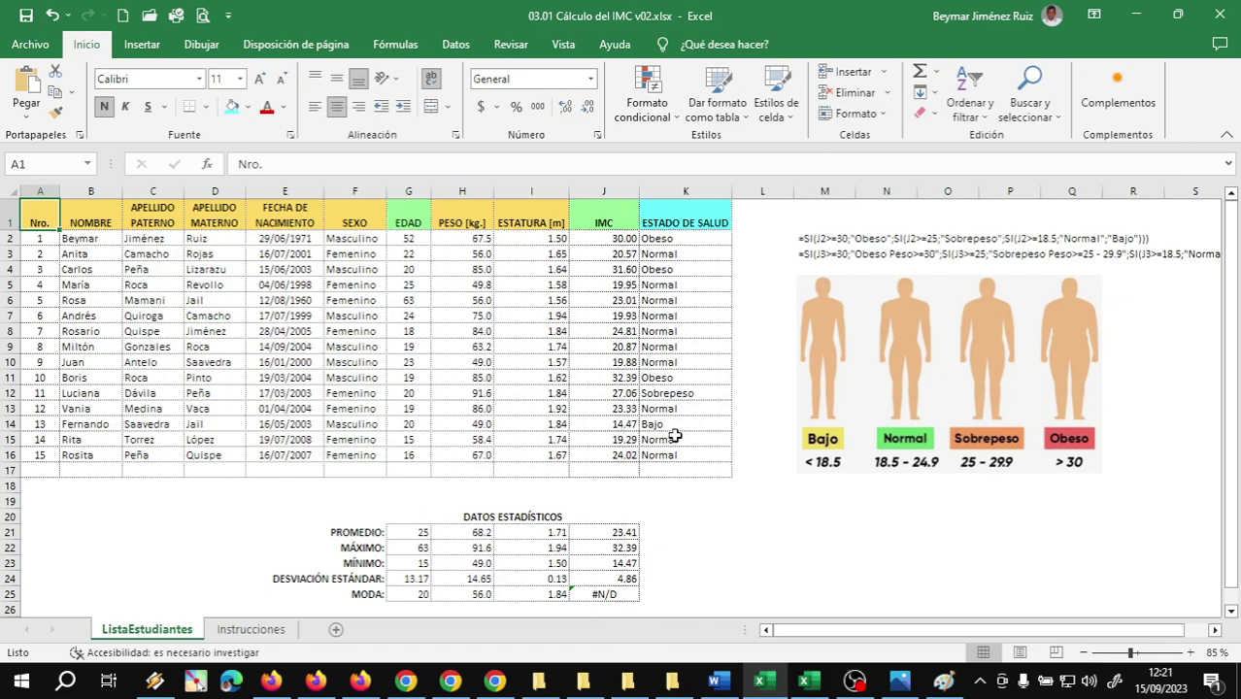
pyautogui.moveTo(855, 682)
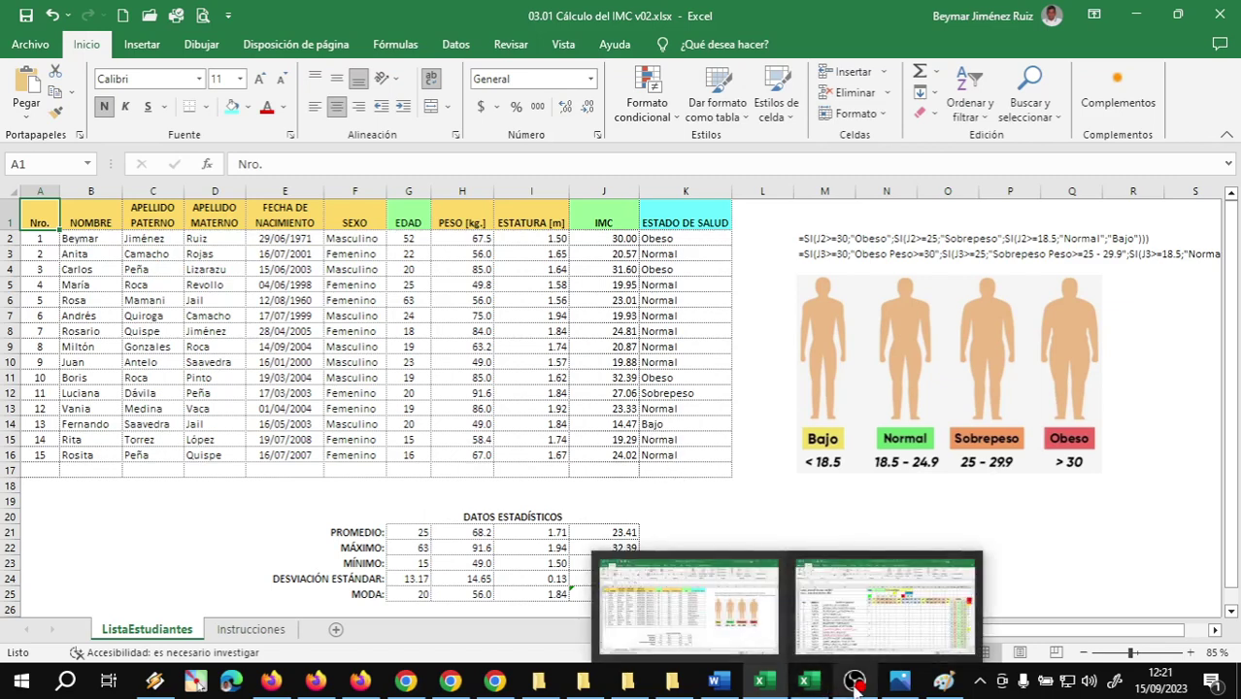